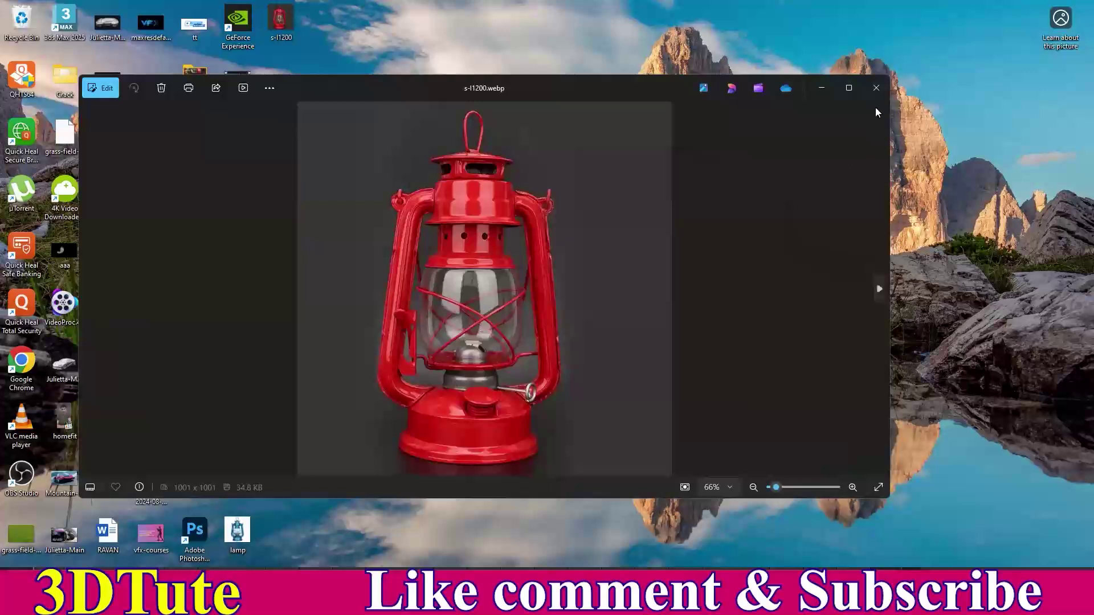
# - Close the lantern reference picture and switch to the open 3ds Max scene
pyautogui.click(877, 88)
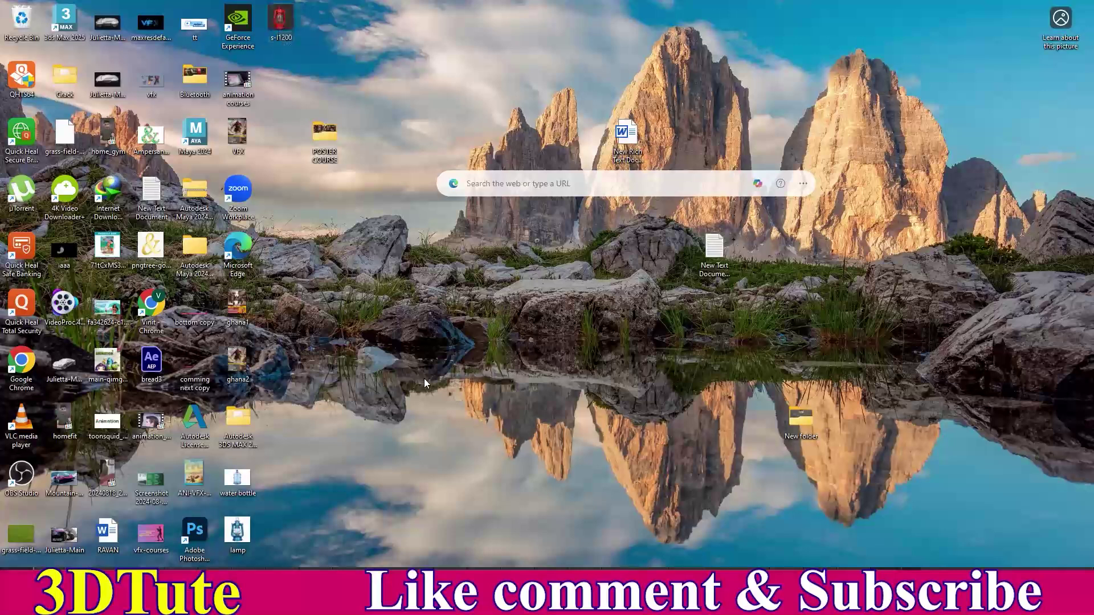
pyautogui.click(751, 564)
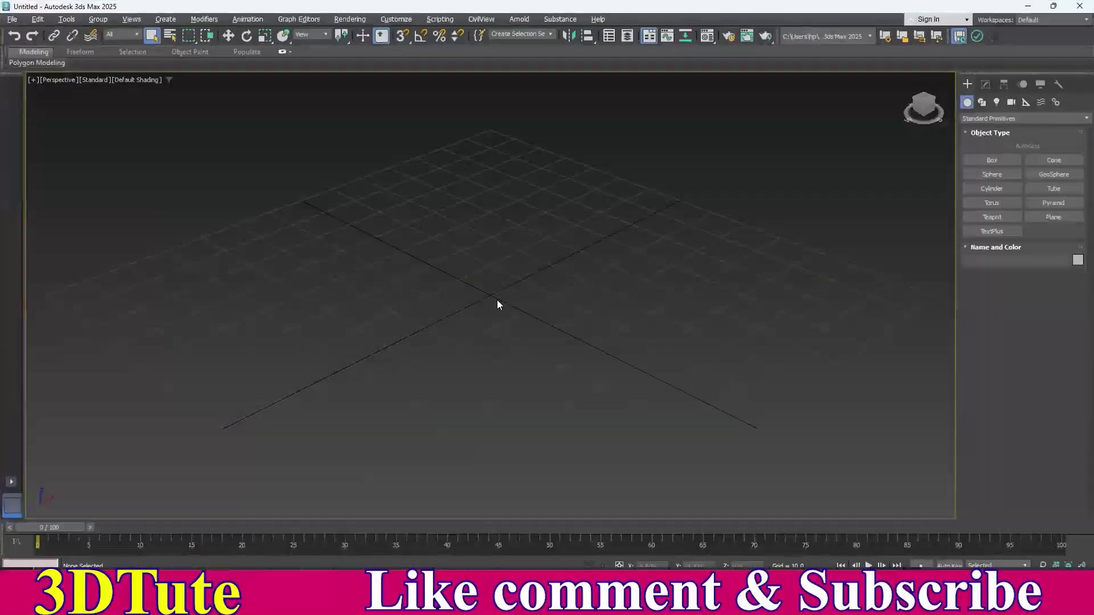
pyautogui.moveTo(466, 280); pyautogui.dragTo(475, 314, button='middle')
# - Show all four viewports, enlarge the Front viewport and make it active
pyautogui.hotkey('alt', 'w')
pyautogui.click(471, 277)
pyautogui.moveTo(490, 295); pyautogui.dragTo(209, 466)
pyautogui.click(631, 231)
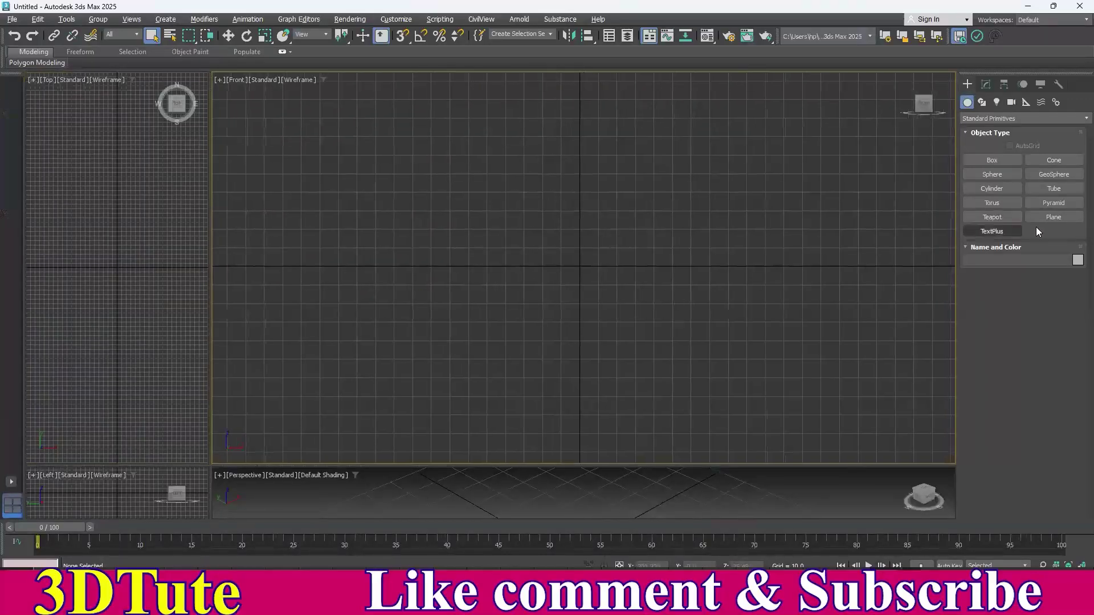
# - Create a plane about 135 long and 161 wide in the Front viewport
pyautogui.click(1053, 217)
pyautogui.moveTo(412, 119); pyautogui.dragTo(673, 352)
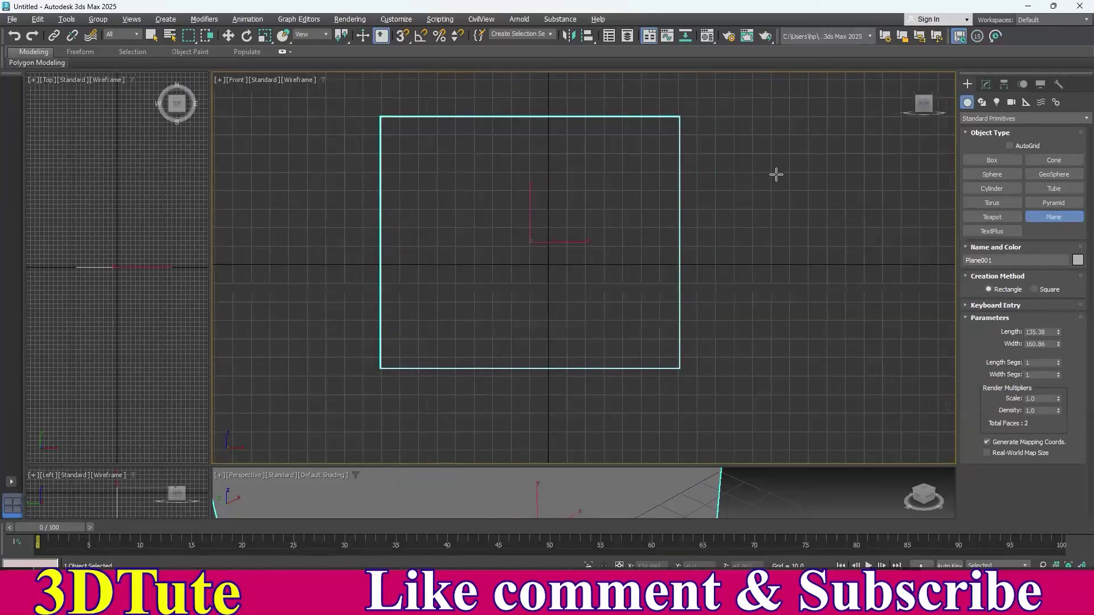
pyautogui.rightClick(700, 208)
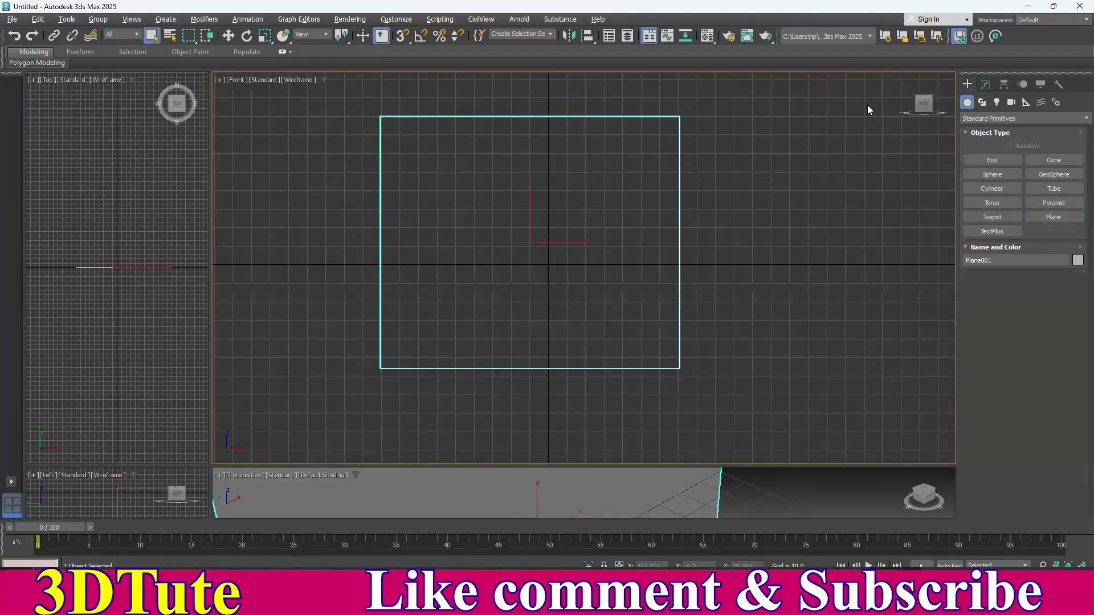
# - Set both the length and the width of the plane to 1001
pyautogui.click(985, 85)
pyautogui.doubleClick(1049, 243)
pyautogui.write('100')
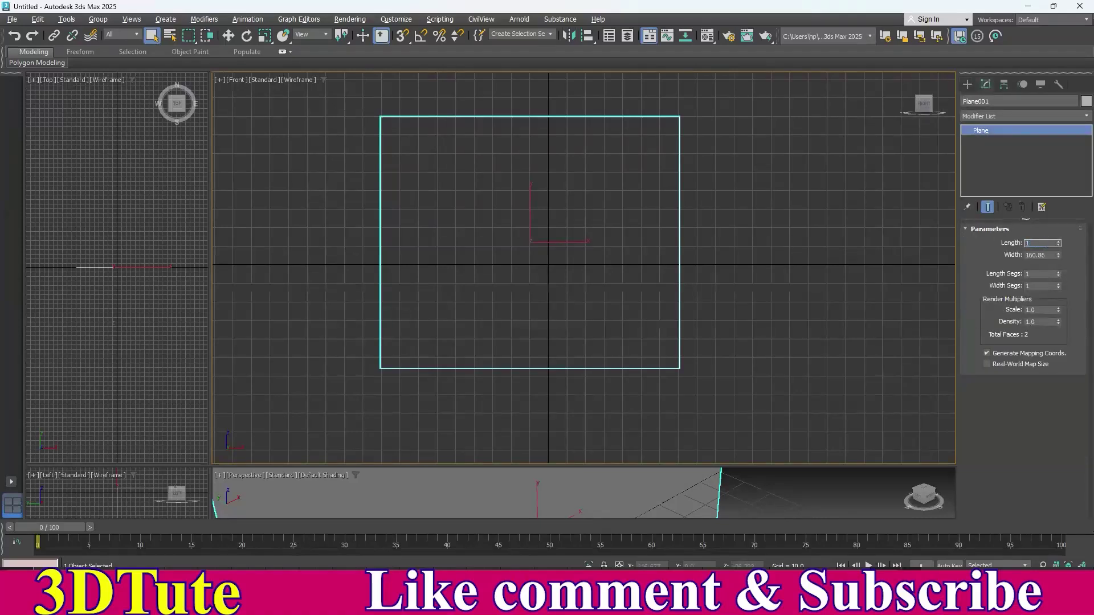
pyautogui.press('Tab')
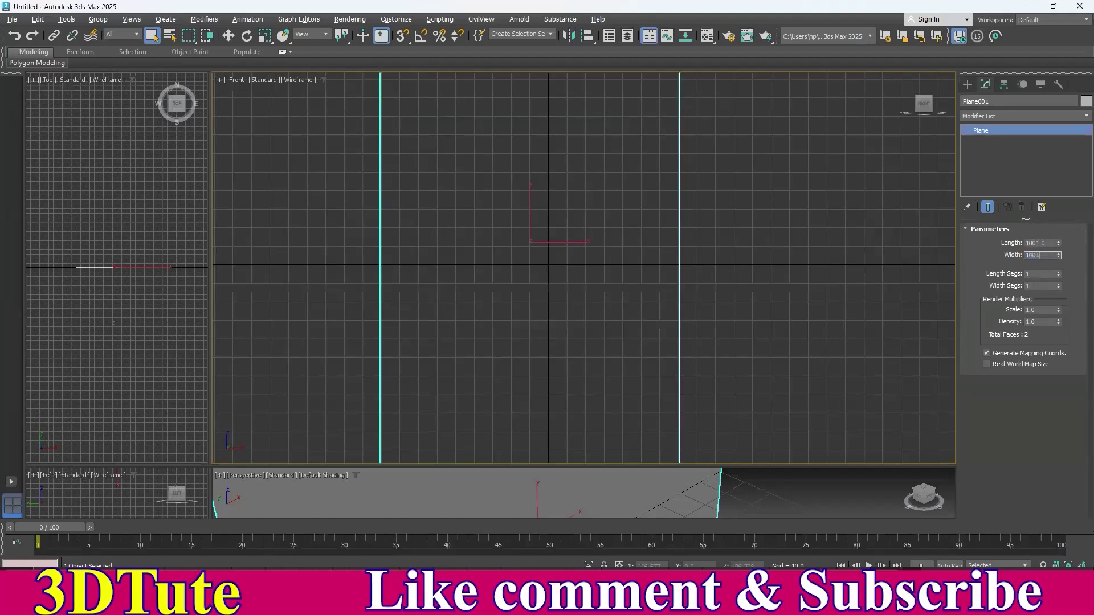
pyautogui.press('Return')
# - Frame the whole plane in the Front viewport and switch that viewport to shaded display
pyautogui.scroll(-10, 508, 282)
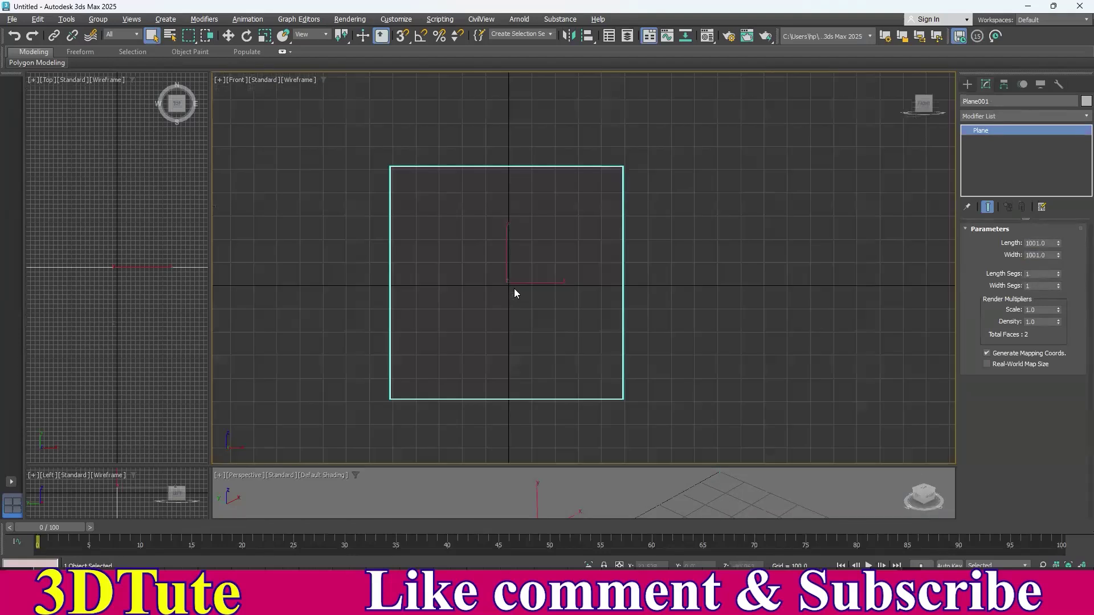
pyautogui.moveTo(501, 281); pyautogui.dragTo(530, 249, button='middle')
pyautogui.scroll(3, 534, 262)
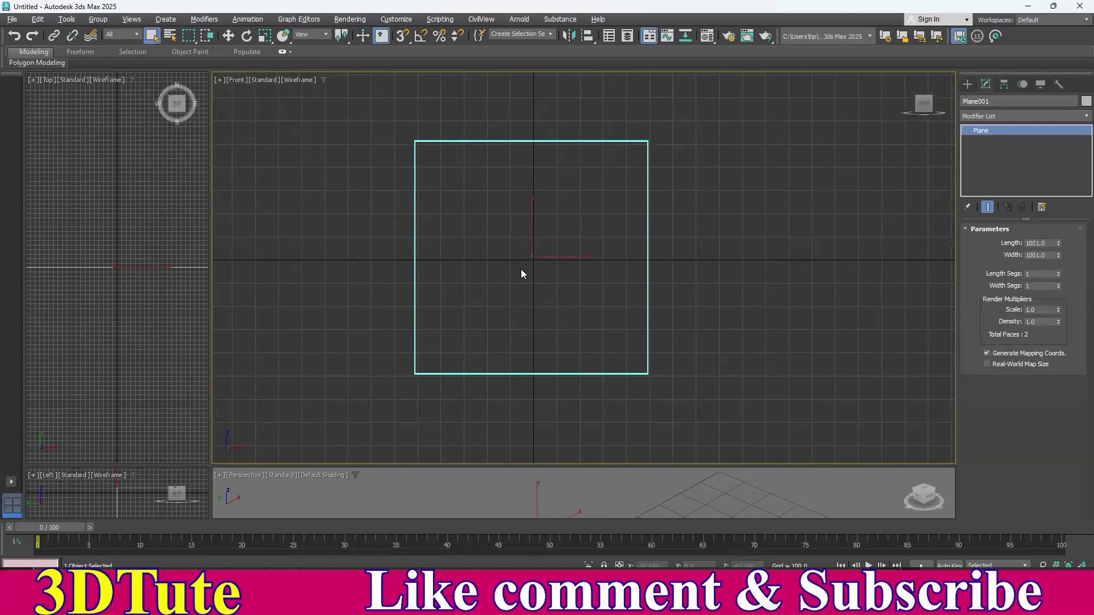
pyautogui.press('F3')
pyautogui.moveTo(526, 255); pyautogui.dragTo(537, 254, button='middle')
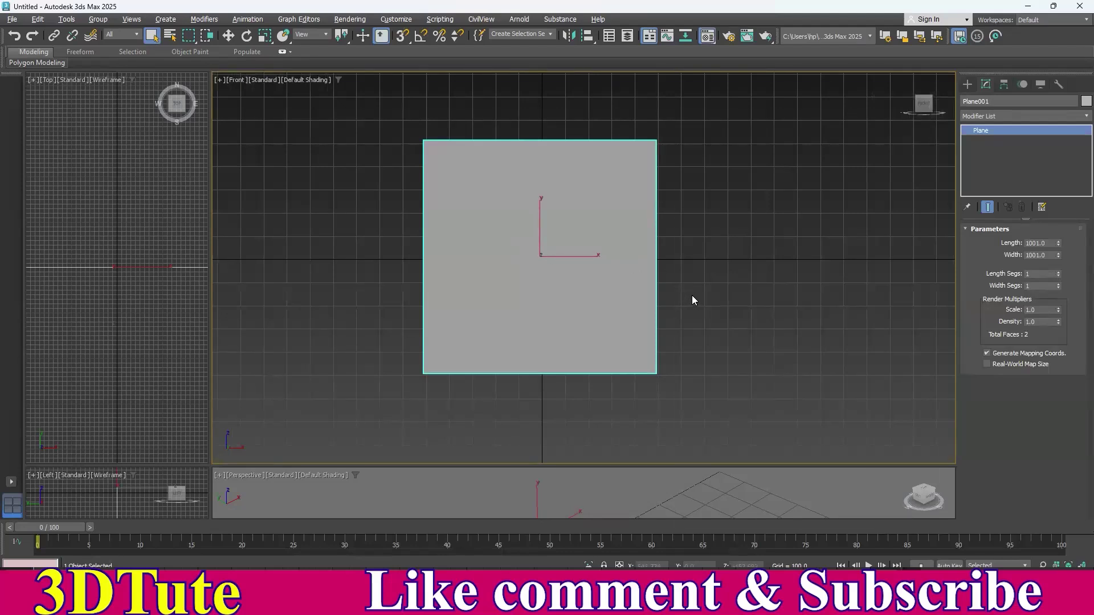
# - Open the Material Editor and assign the first sample material, 01 - Default, to the plane
pyautogui.press('m')
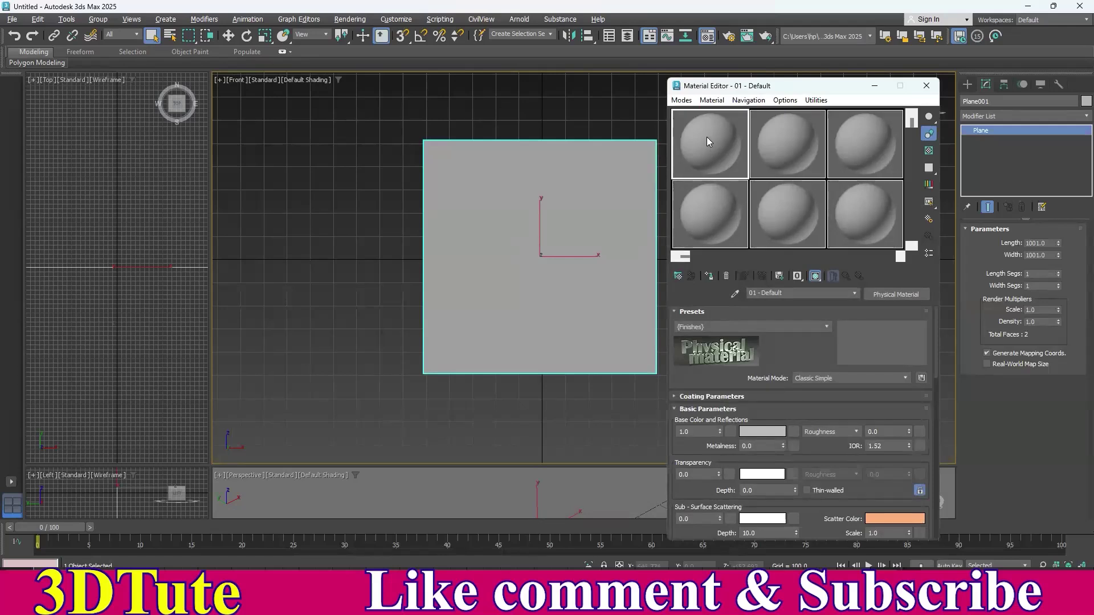
pyautogui.moveTo(706, 141); pyautogui.dragTo(608, 254)
pyautogui.moveTo(468, 234); pyautogui.dragTo(480, 225)
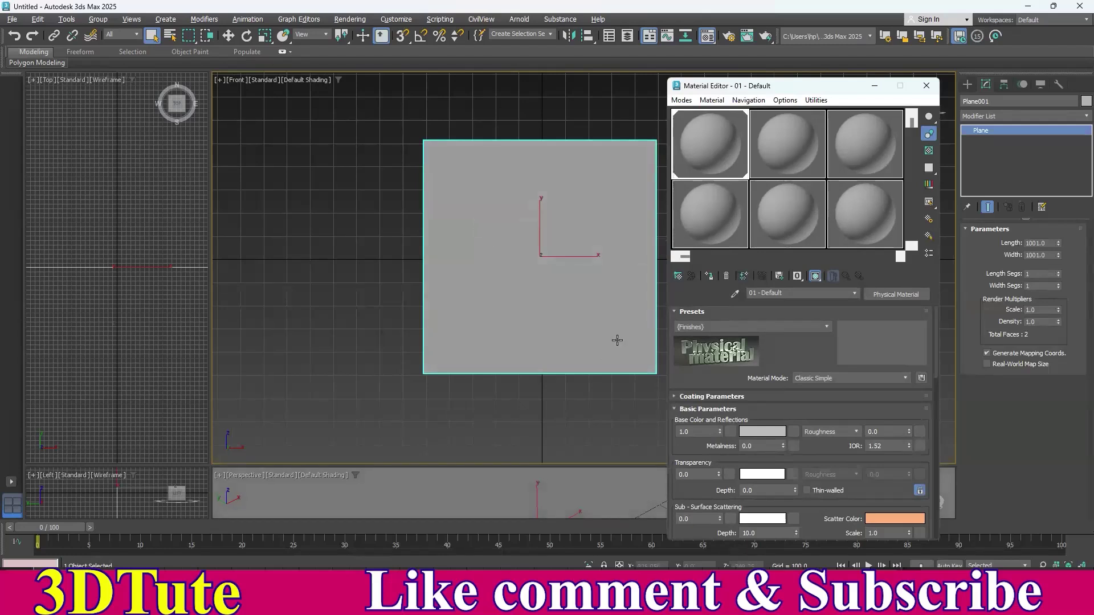
pyautogui.click(485, 194)
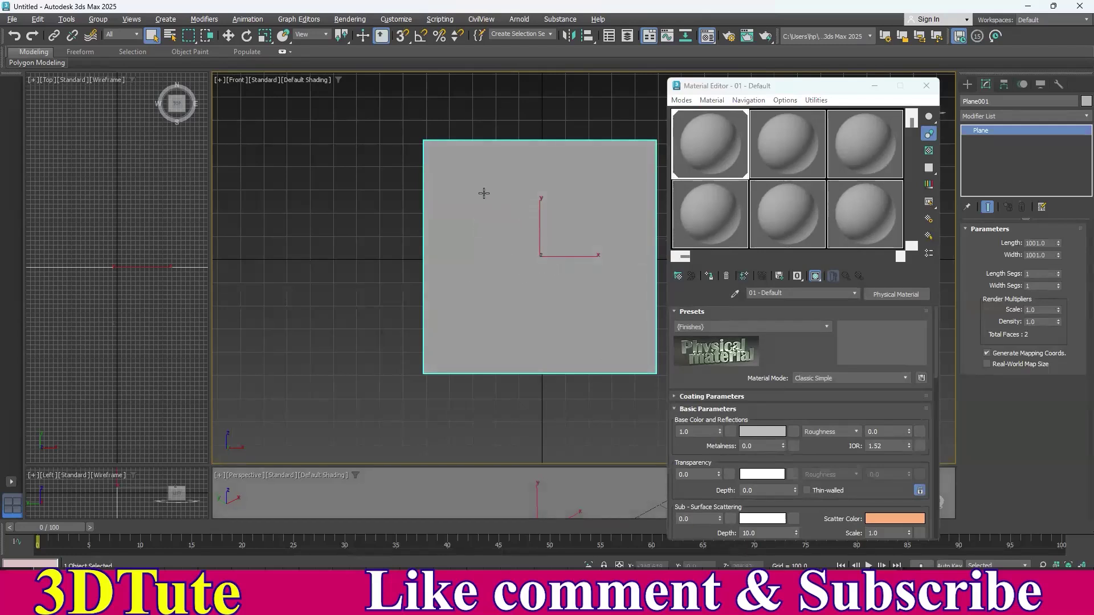
pyautogui.click(707, 149)
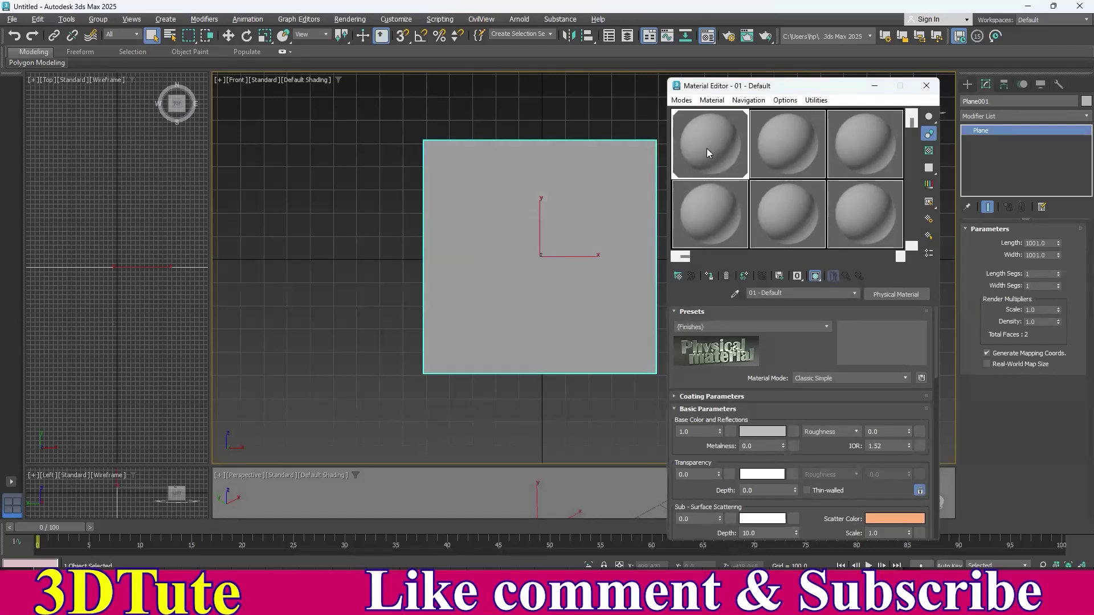
pyautogui.click(709, 278)
# - Load the lamp2 image as a Bitmap in the material's base color map and close the Material Editor
pyautogui.click(793, 433)
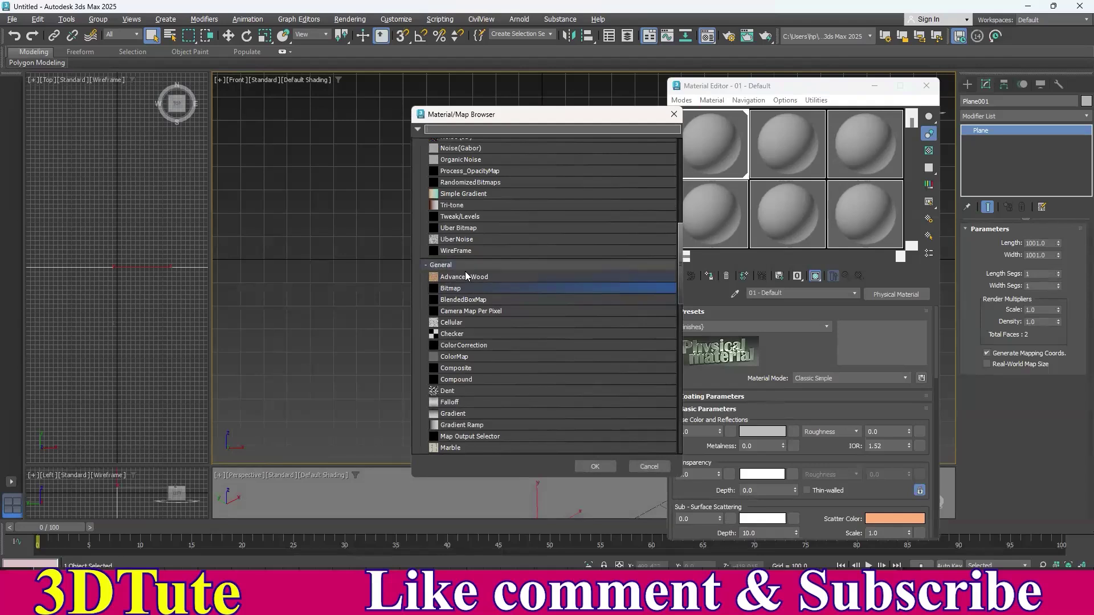
pyautogui.click(450, 289)
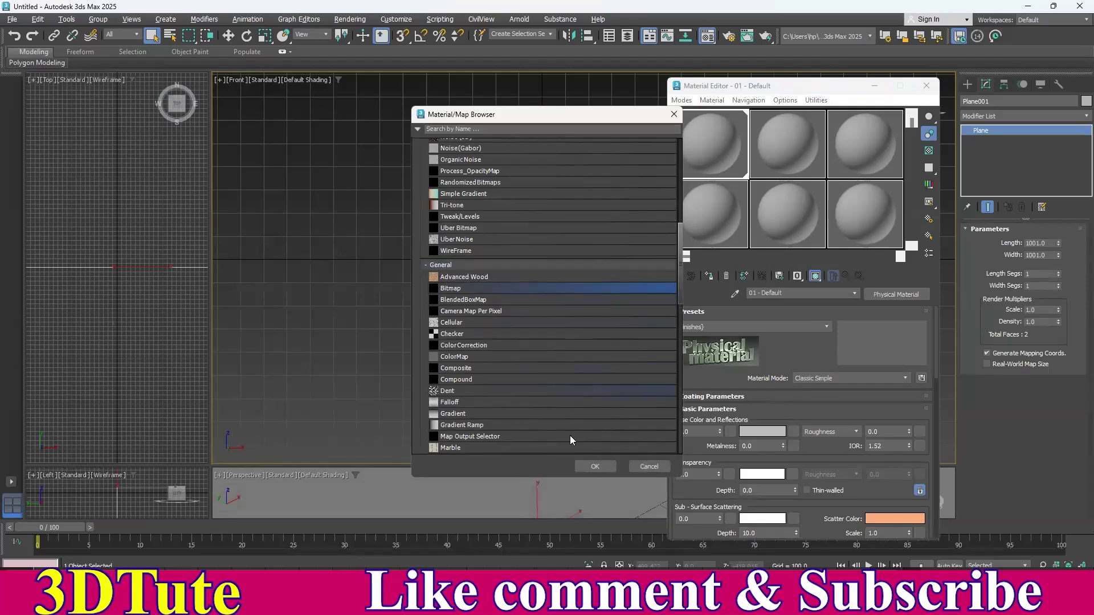
pyautogui.click(594, 466)
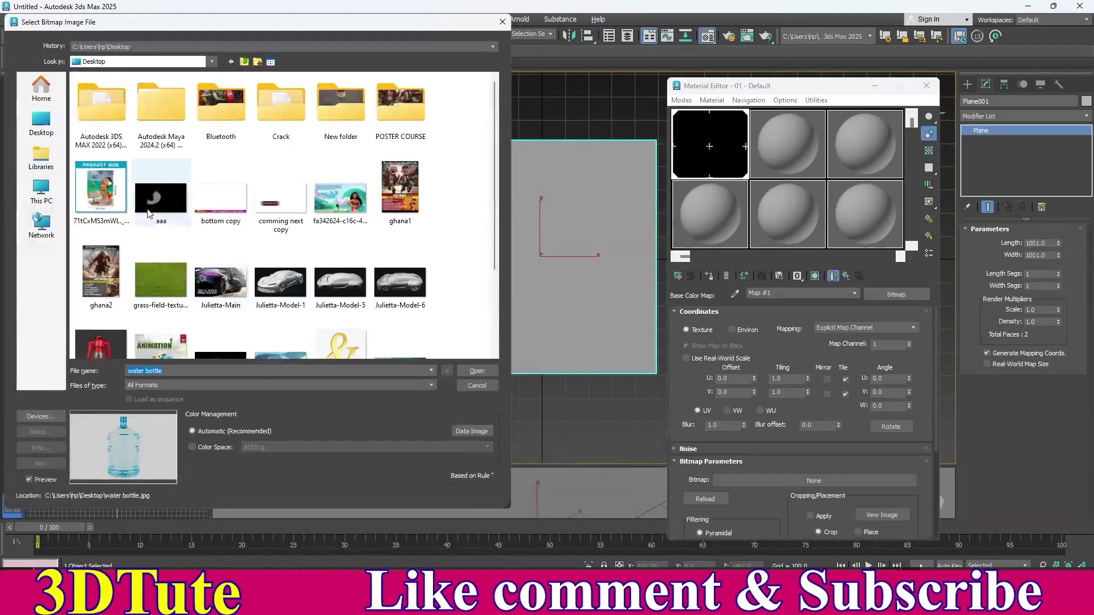
pyautogui.scroll(-2, 292, 208)
pyautogui.click(101, 238)
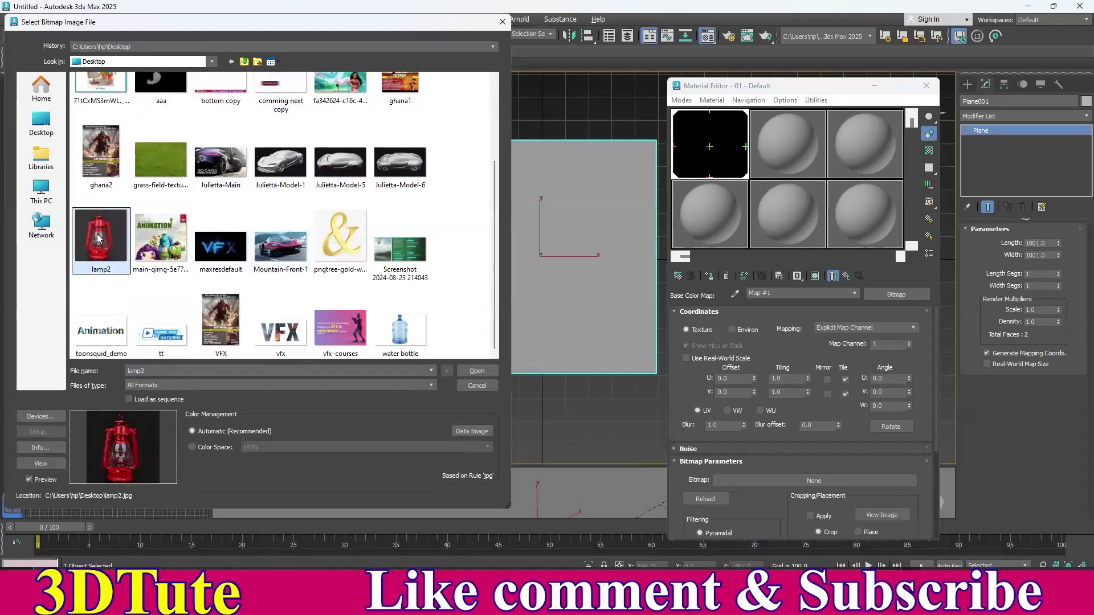
pyautogui.click(477, 371)
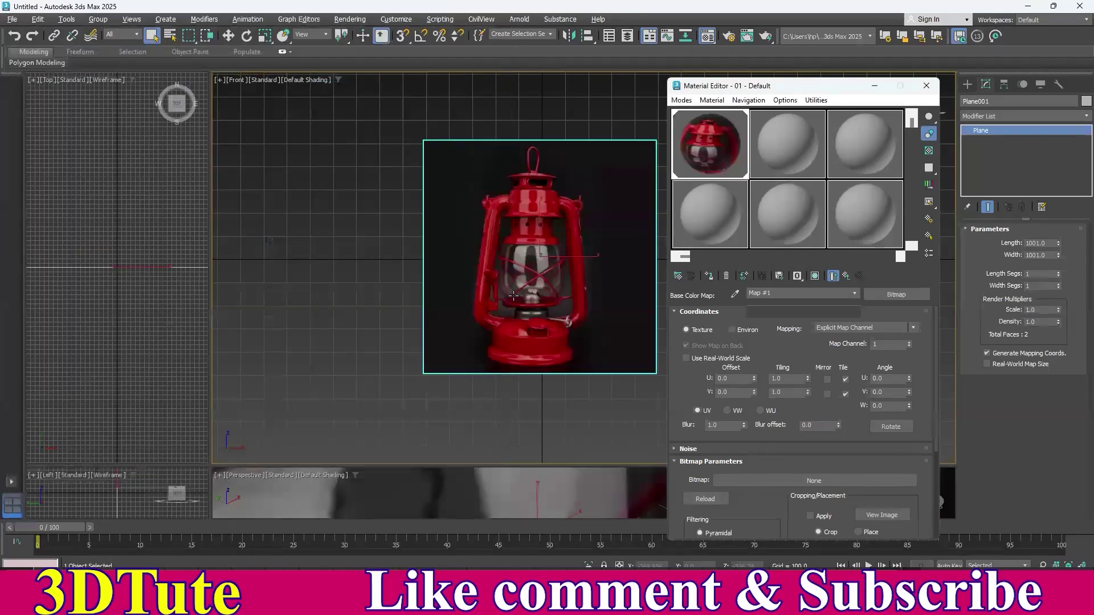
pyautogui.scroll(8, 525, 283)
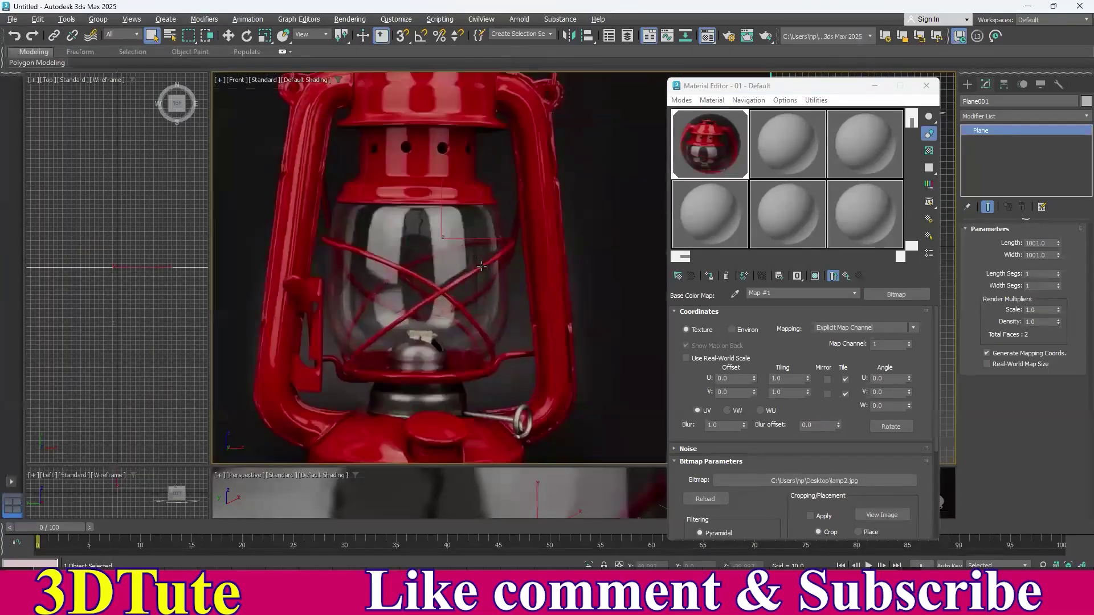
pyautogui.scroll(-3, 479, 261)
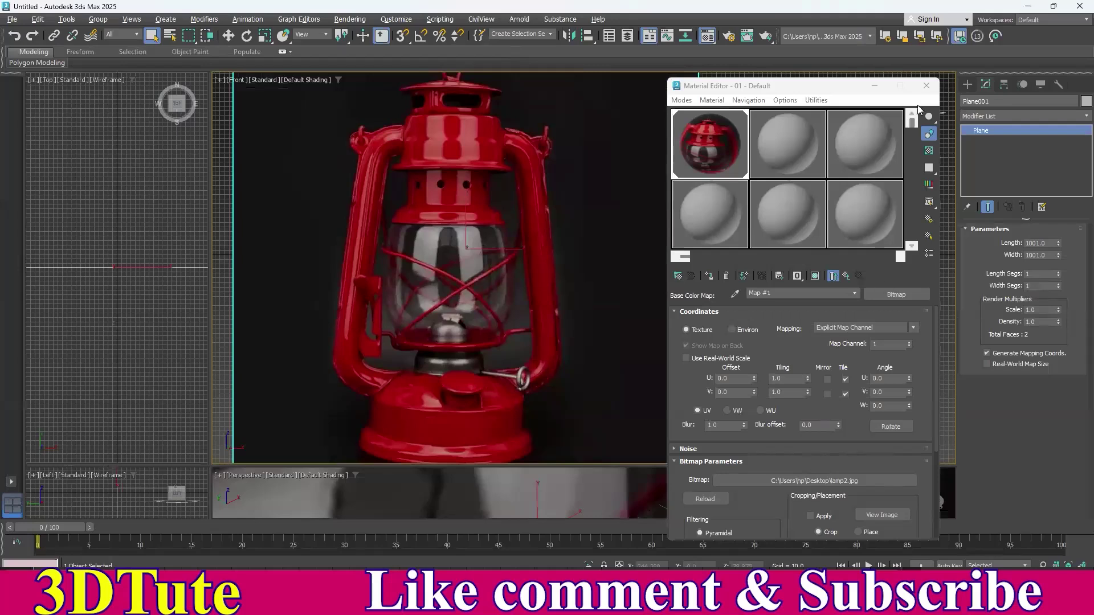
pyautogui.click(927, 88)
# - Enlarge the Front viewport further over the other views and hide its grid
pyautogui.moveTo(514, 301); pyautogui.dragTo(570, 316, button='middle')
pyautogui.moveTo(569, 315); pyautogui.dragTo(583, 325, button='middle')
pyautogui.moveTo(138, 94); pyautogui.dragTo(75, 508)
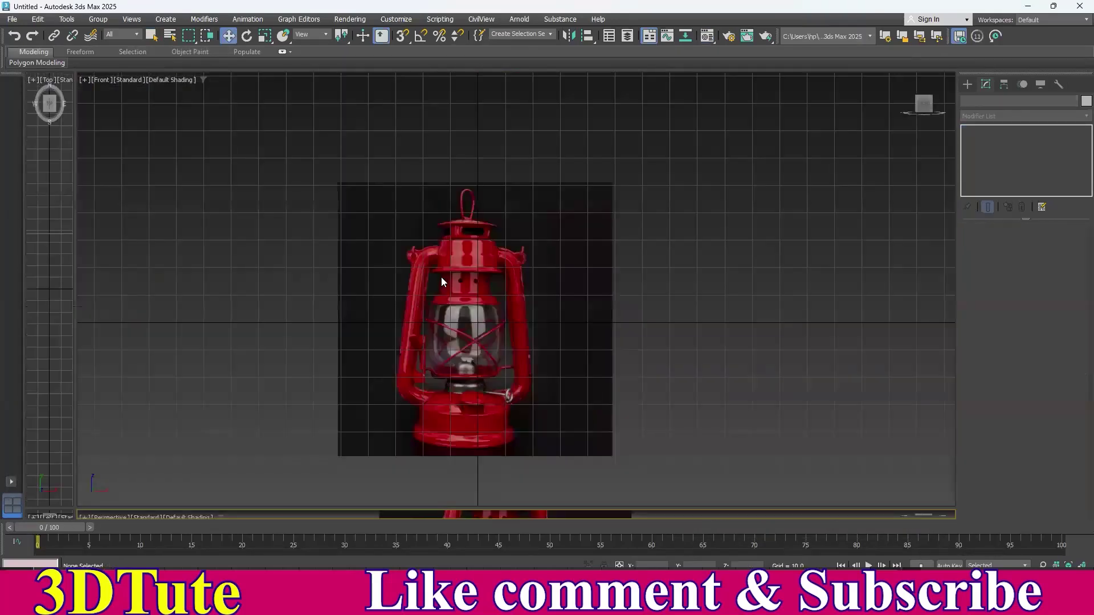
pyautogui.scroll(5, 457, 270)
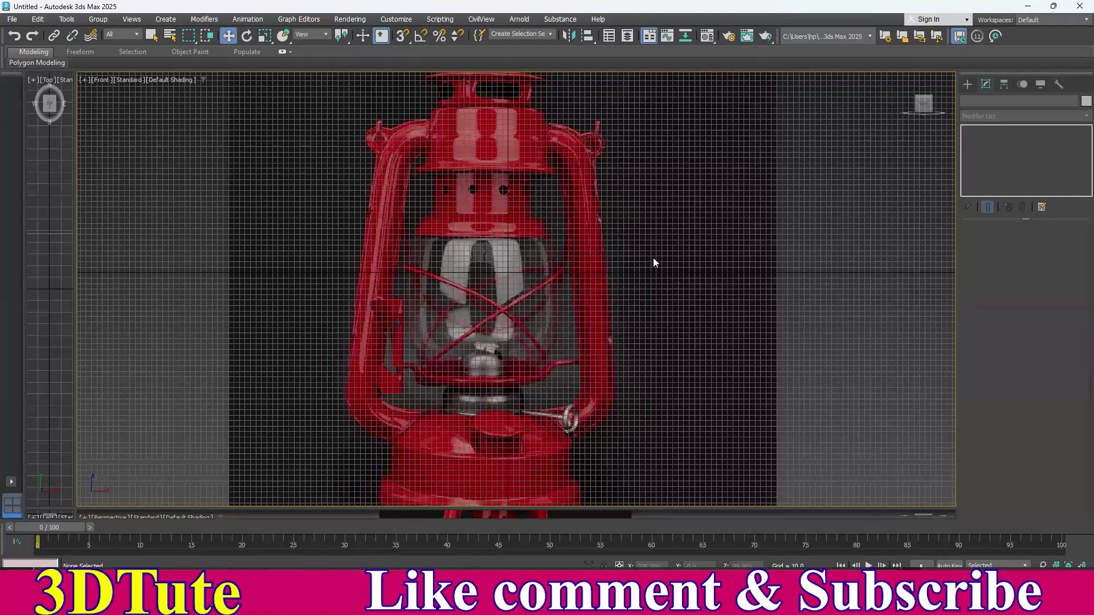
pyautogui.press('g')
# - Start a Line spline at the center of the lantern cap's top and trace its first segment down the left slope
pyautogui.click(967, 84)
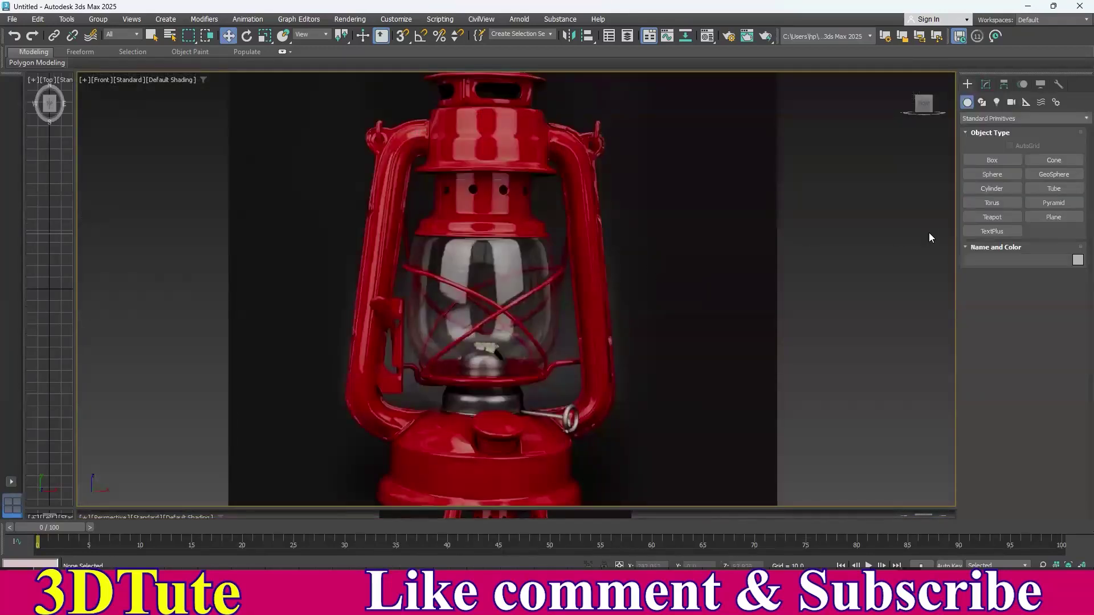
pyautogui.click(982, 102)
pyautogui.click(992, 174)
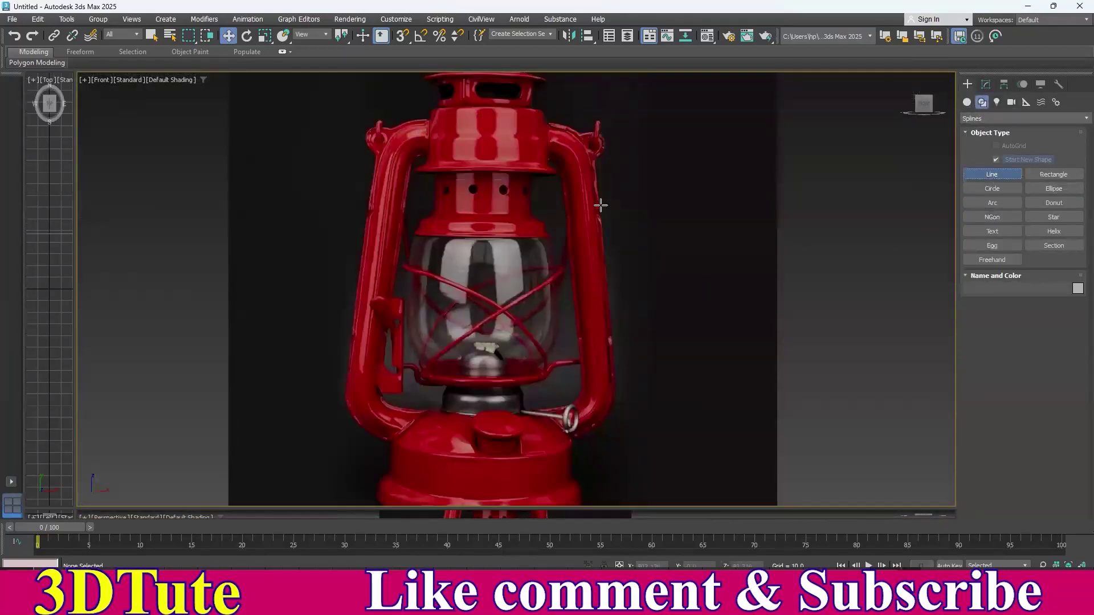
pyautogui.moveTo(598, 204); pyautogui.dragTo(561, 241, button='middle')
pyautogui.scroll(10, 560, 241)
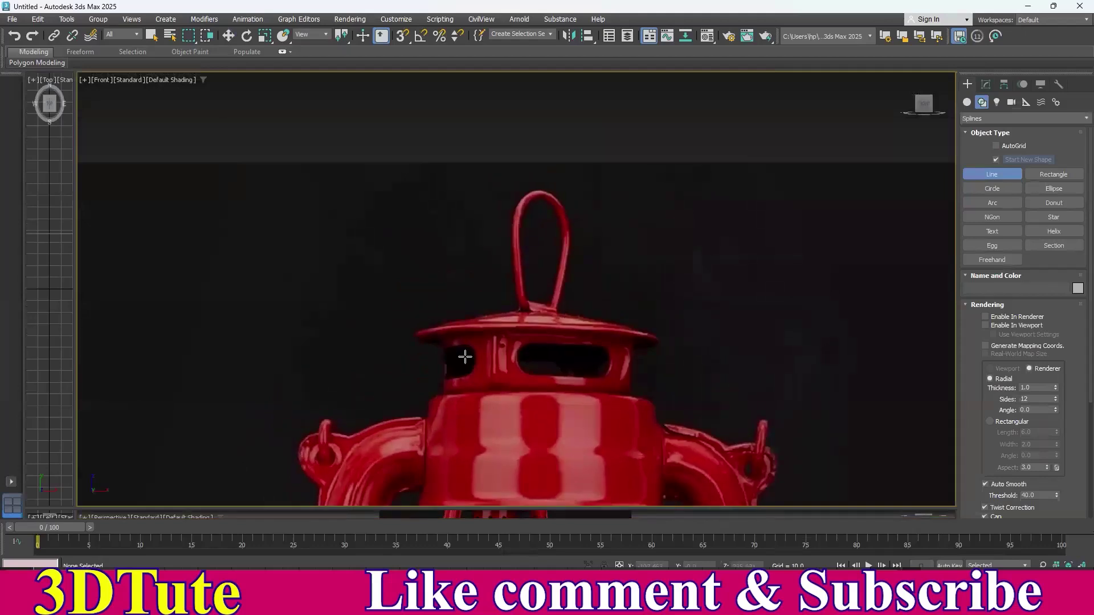
pyautogui.moveTo(654, 261); pyautogui.dragTo(567, 263, button='middle')
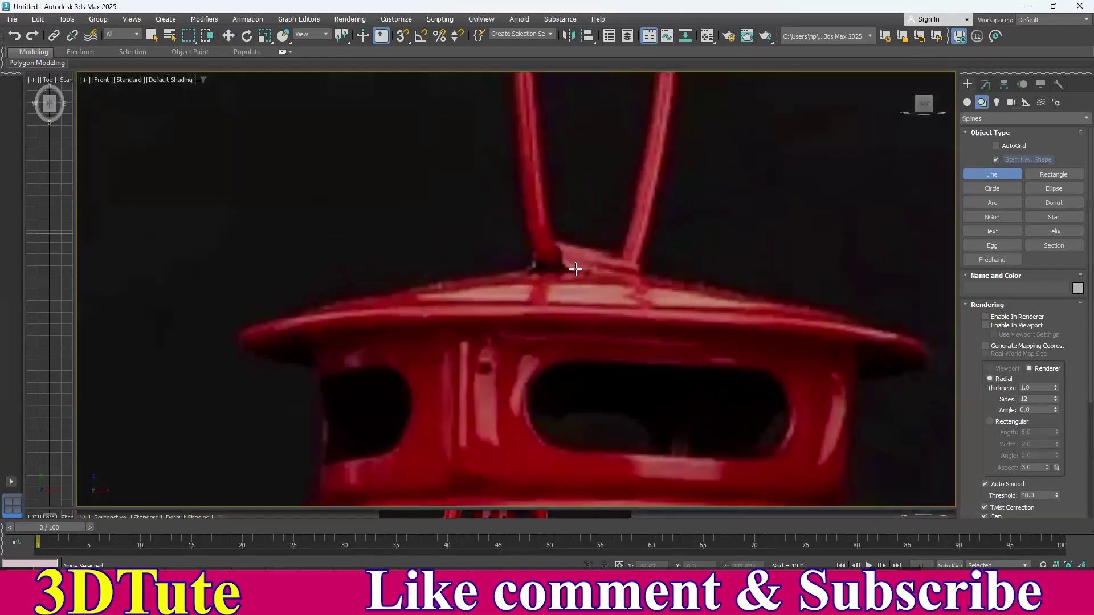
pyautogui.click(571, 267)
pyautogui.rightClick(339, 215)
pyautogui.click(578, 268)
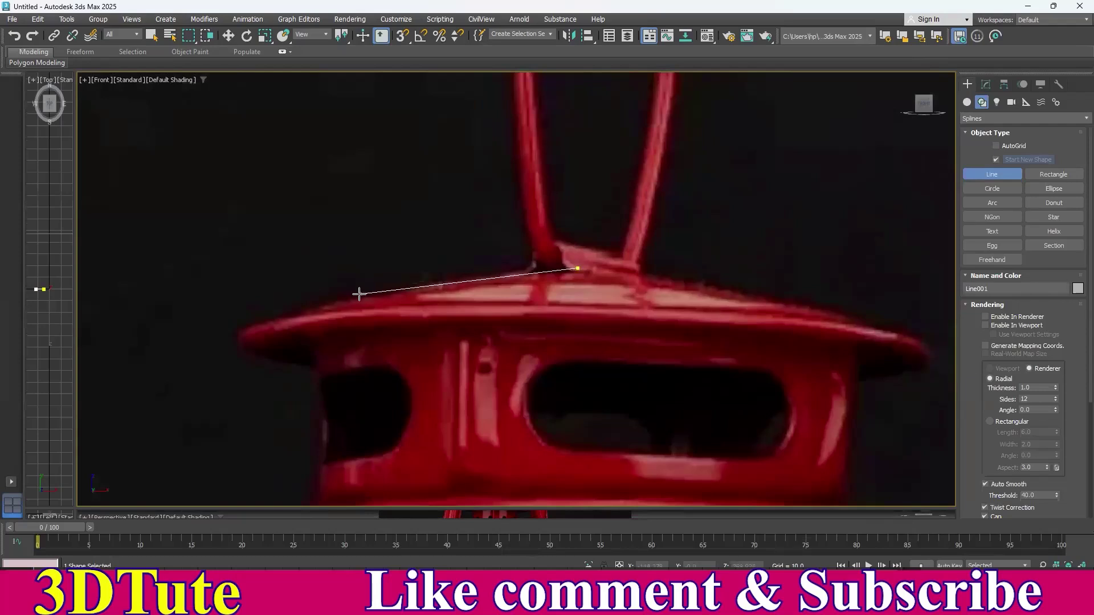
pyautogui.click(403, 293)
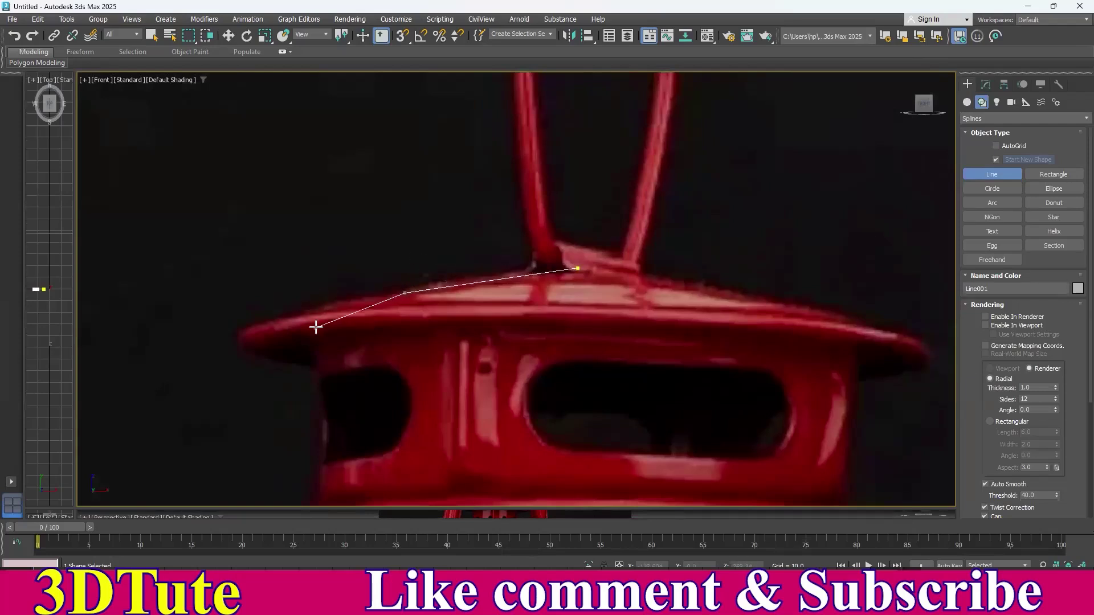
# - Continue the spline down the cap's left slope to its outer rim
pyautogui.scroll(4, 315, 325)
pyautogui.moveTo(304, 318); pyautogui.dragTo(395, 316, button='middle')
pyautogui.click(363, 302)
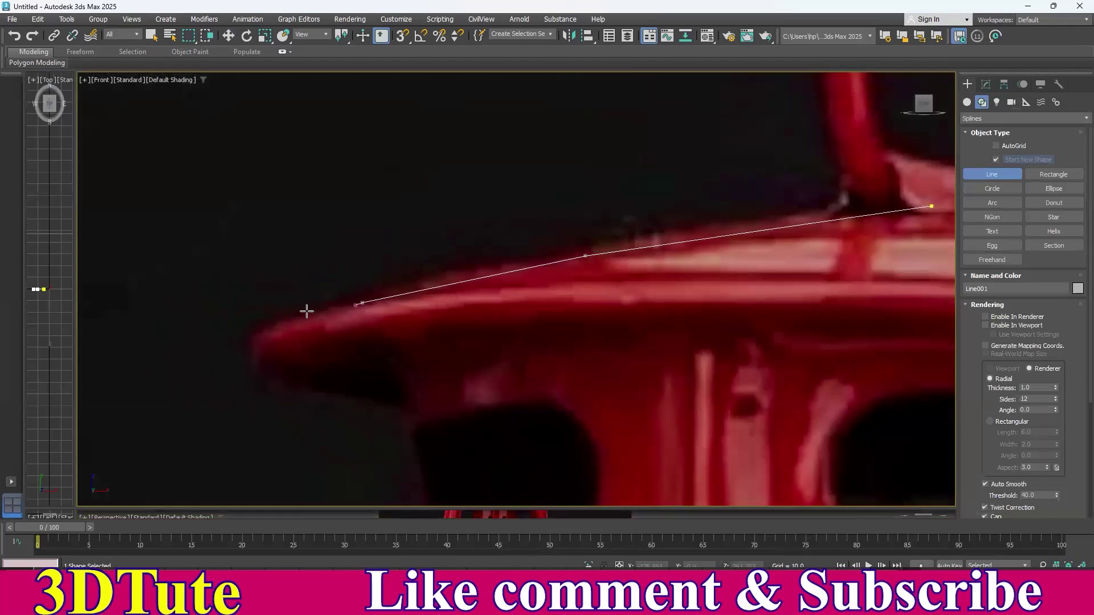
pyautogui.click(251, 336)
# - Continue the spline around the cap's outer rim, inward beneath it, and straight down the vent band to its base
pyautogui.scroll(-5, 435, 367)
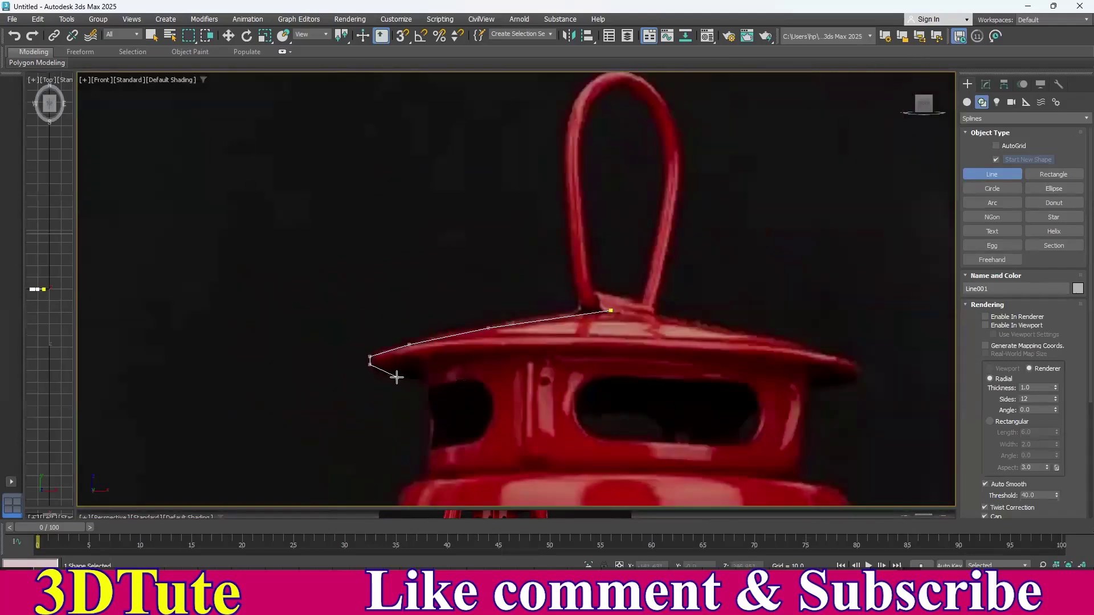
pyautogui.scroll(4, 408, 361)
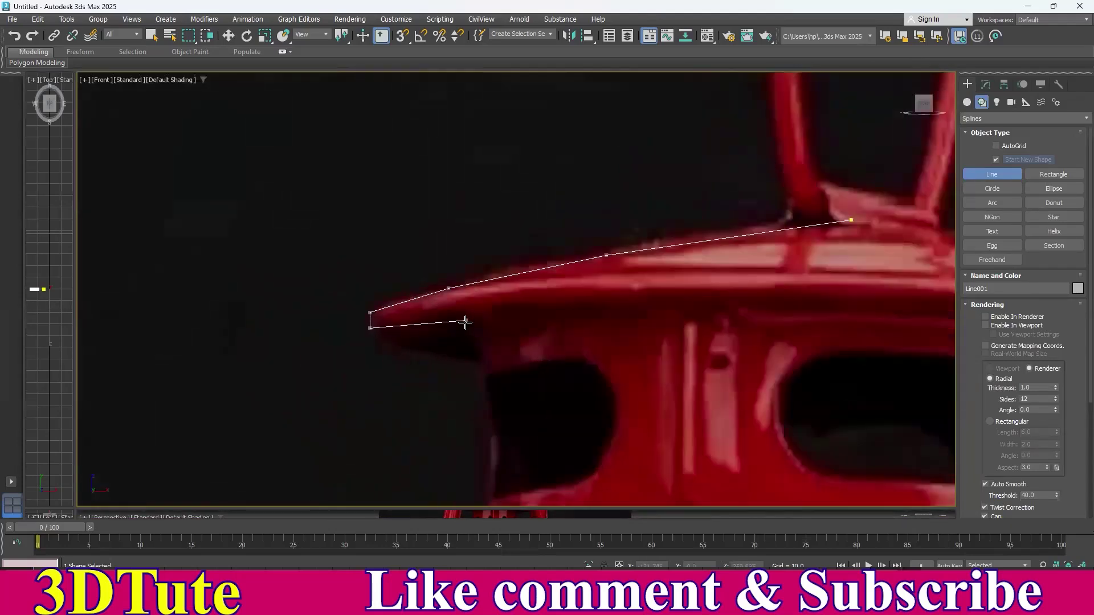
pyautogui.click(479, 324)
pyautogui.moveTo(476, 346); pyautogui.dragTo(454, 212, button='middle')
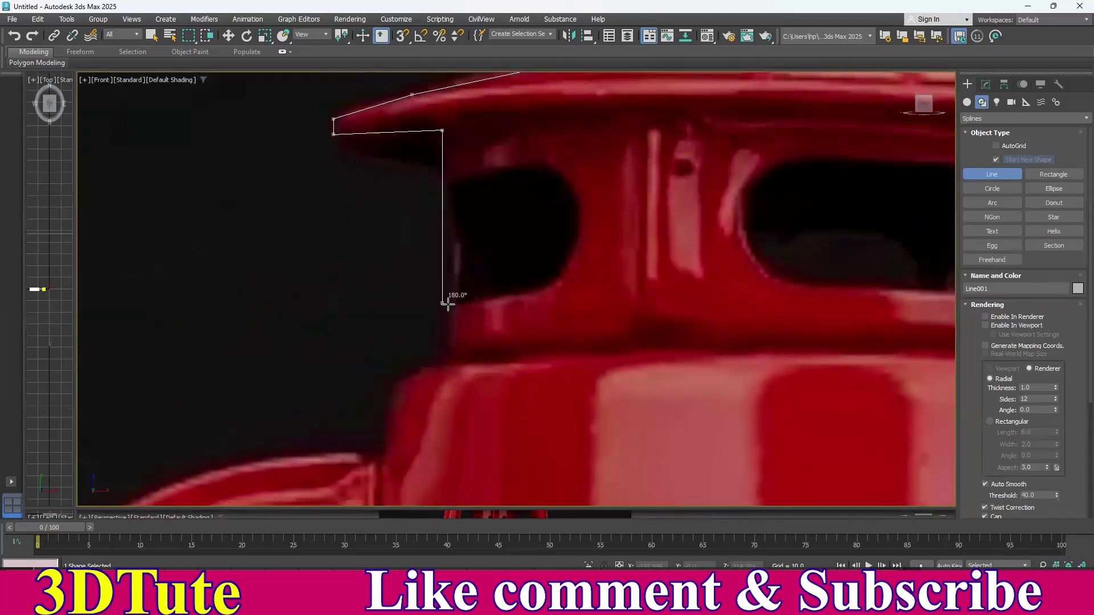
pyautogui.click(455, 350)
pyautogui.scroll(-5, 556, 361)
pyautogui.moveTo(613, 371); pyautogui.dragTo(562, 266, button='middle')
pyautogui.moveTo(478, 324); pyautogui.dragTo(456, 154, button='middle')
pyautogui.moveTo(515, 178); pyautogui.dragTo(498, 395, button='middle')
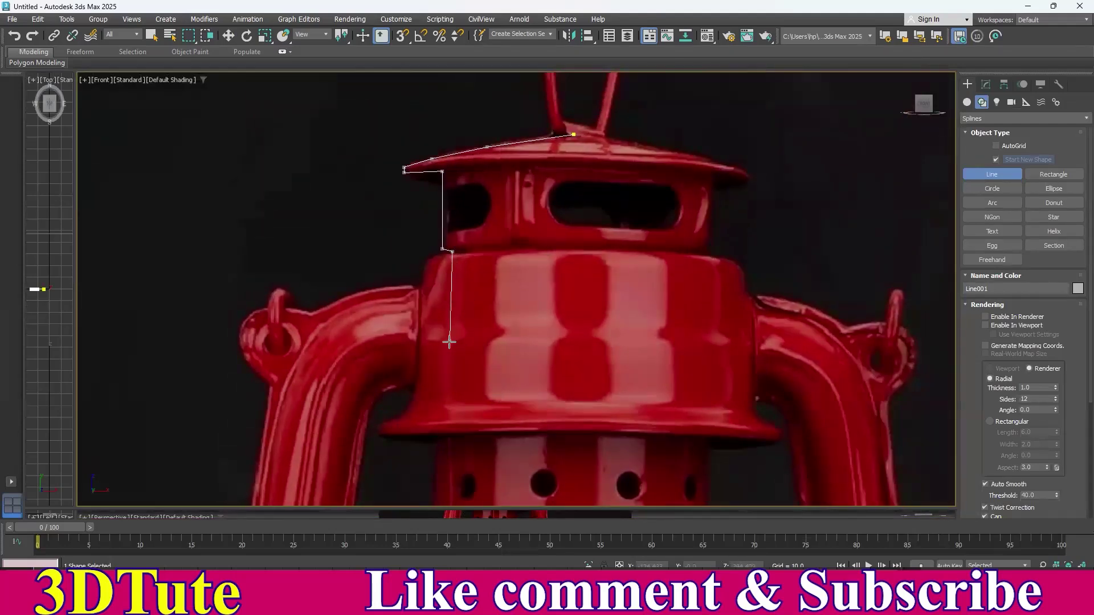
pyautogui.moveTo(452, 372); pyautogui.dragTo(457, 300, button='middle')
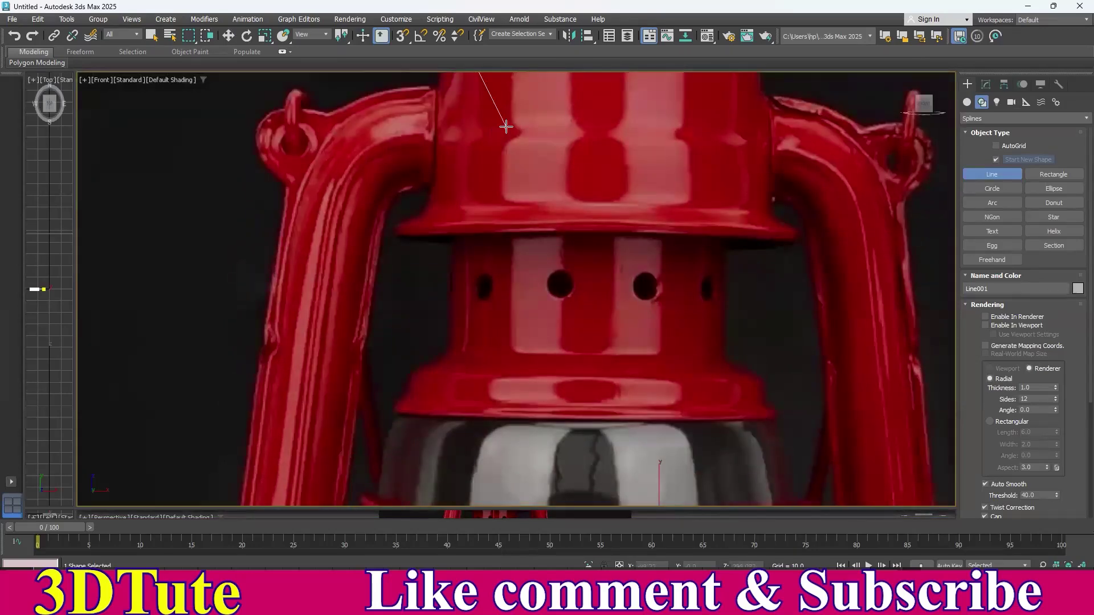
pyautogui.moveTo(502, 128); pyautogui.dragTo(488, 281, button='middle')
pyautogui.click(489, 285)
# - Add a tiny inward jog at the vent band's base and run the spline straight down to the collar above the glass
pyautogui.scroll(3, 494, 286)
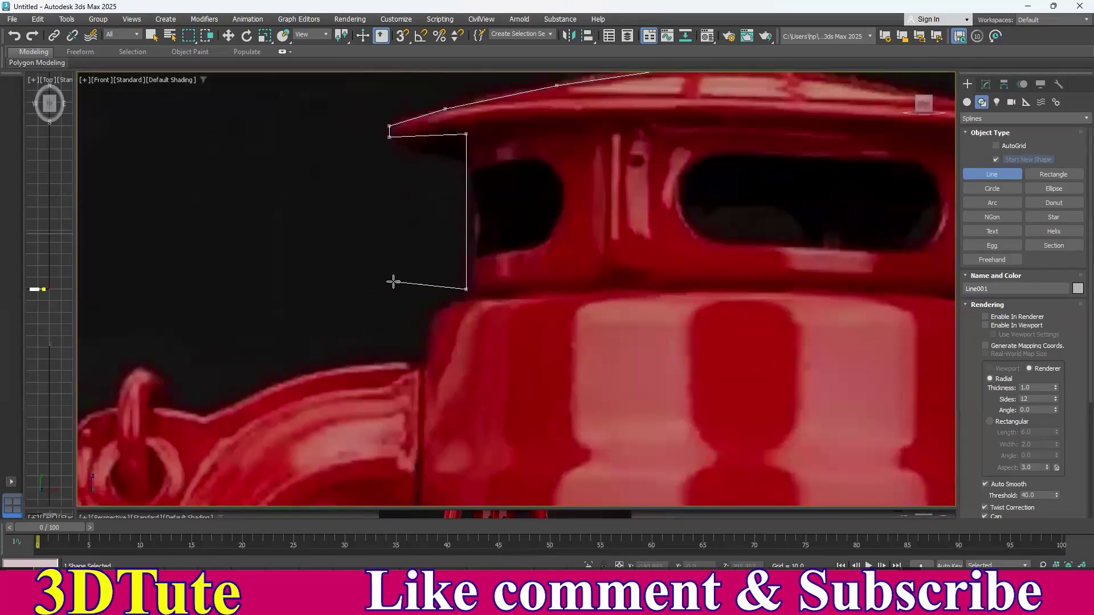
pyautogui.scroll(3, 439, 307)
pyautogui.scroll(2, 500, 284)
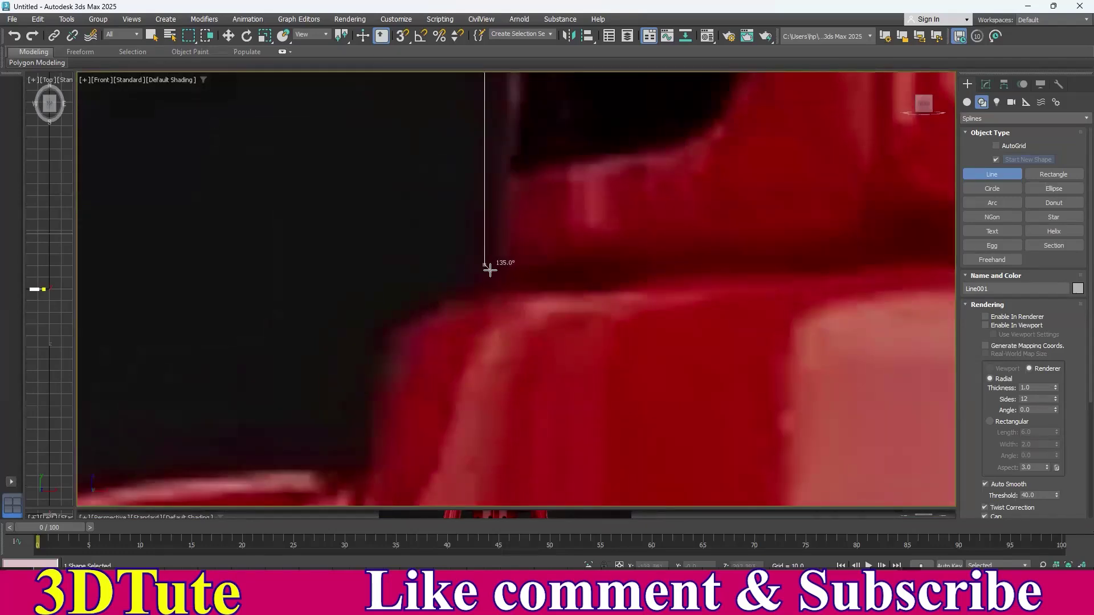
pyautogui.click(494, 266)
pyautogui.moveTo(493, 408); pyautogui.dragTo(490, 234, button='middle')
pyautogui.scroll(-3, 491, 310)
pyautogui.moveTo(490, 367); pyautogui.dragTo(489, 191, button='middle')
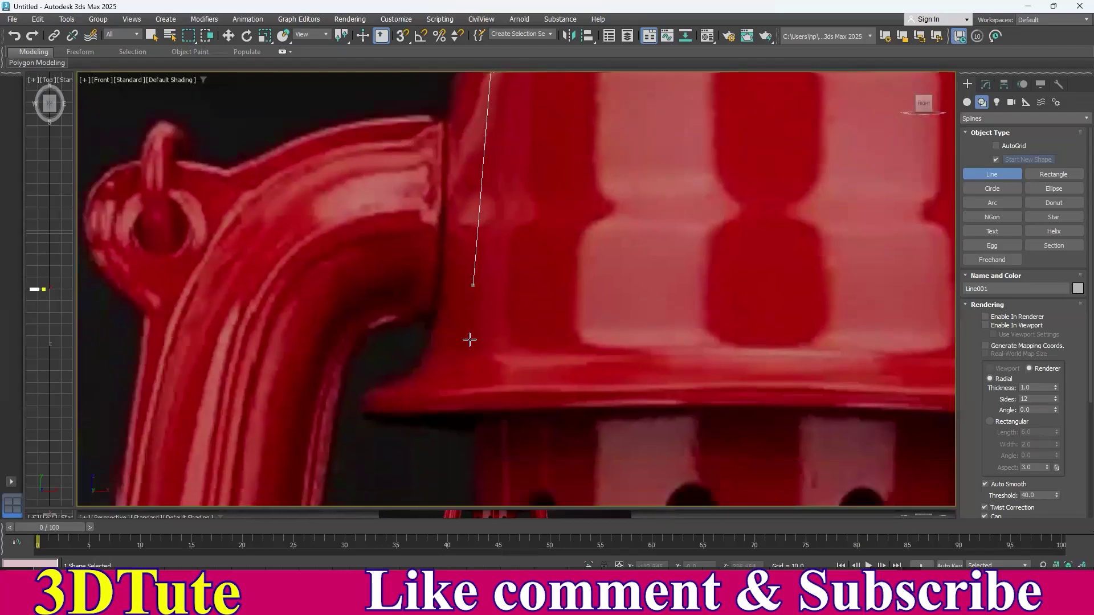
pyautogui.moveTo(477, 462); pyautogui.dragTo(509, 120, button='middle')
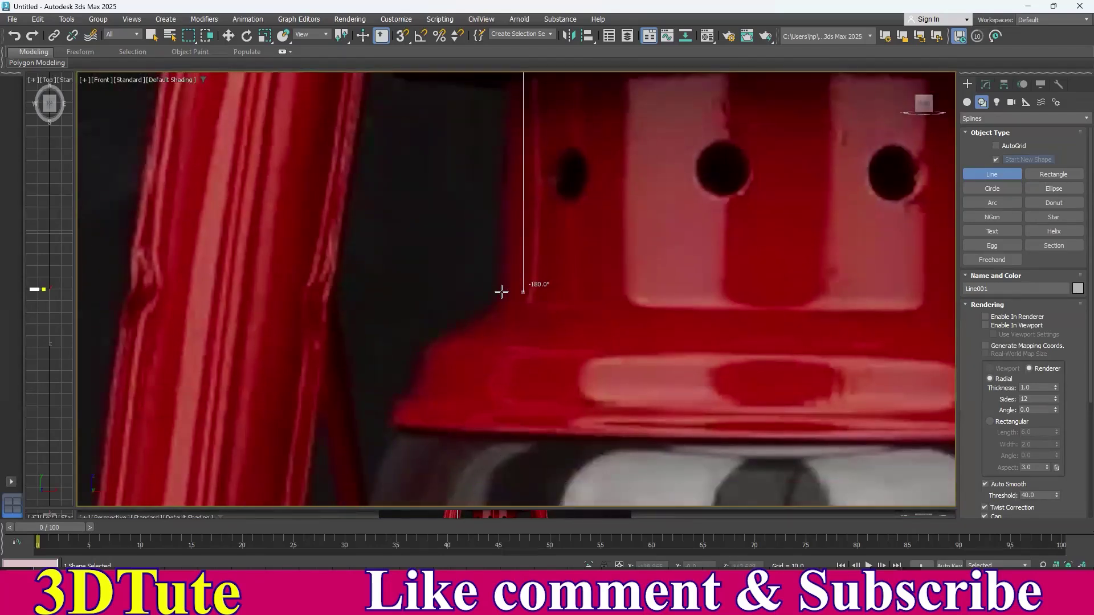
pyautogui.click(502, 292)
# - Trace the collar's slanted shoulder and stepped lip above the glass, and end the spline with a short inward segment beneath the lip
pyautogui.moveTo(559, 274); pyautogui.dragTo(418, 188, button='middle')
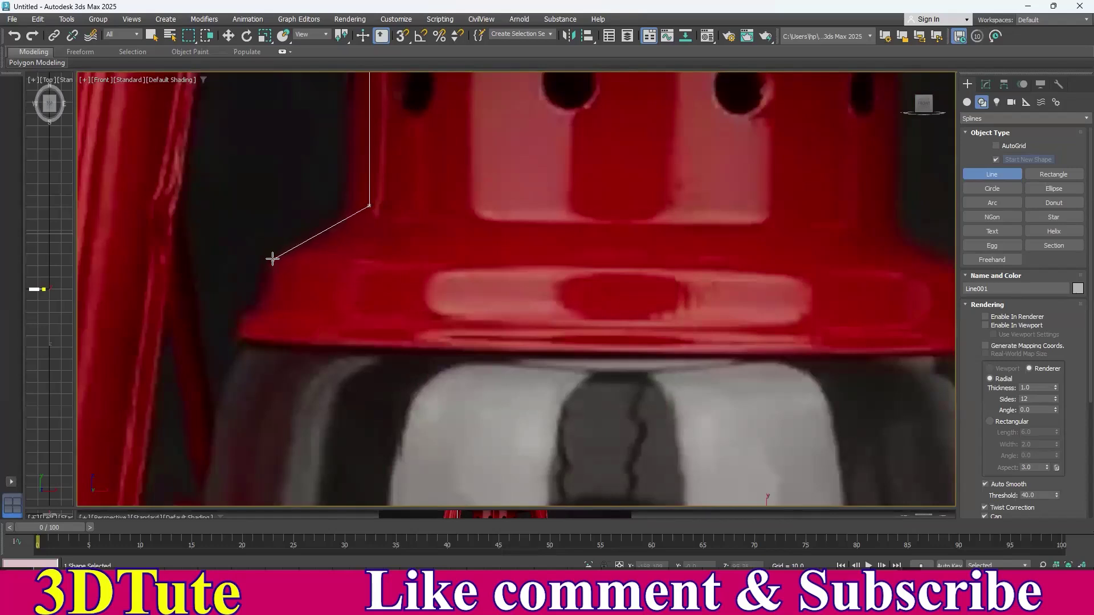
pyautogui.scroll(5, 265, 299)
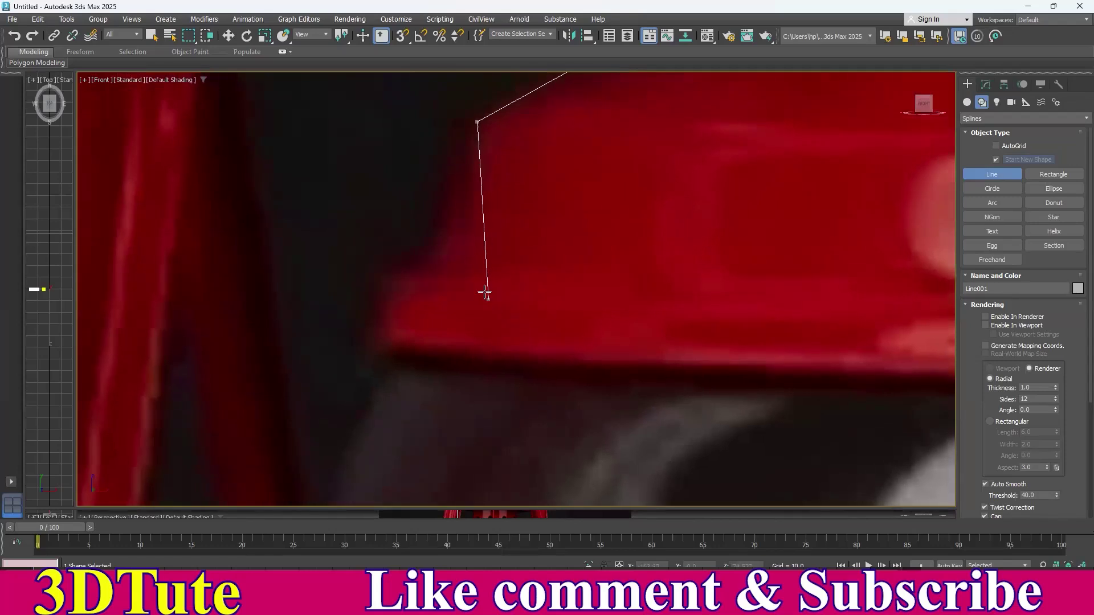
pyautogui.click(438, 269)
pyautogui.click(380, 271)
pyautogui.click(376, 346)
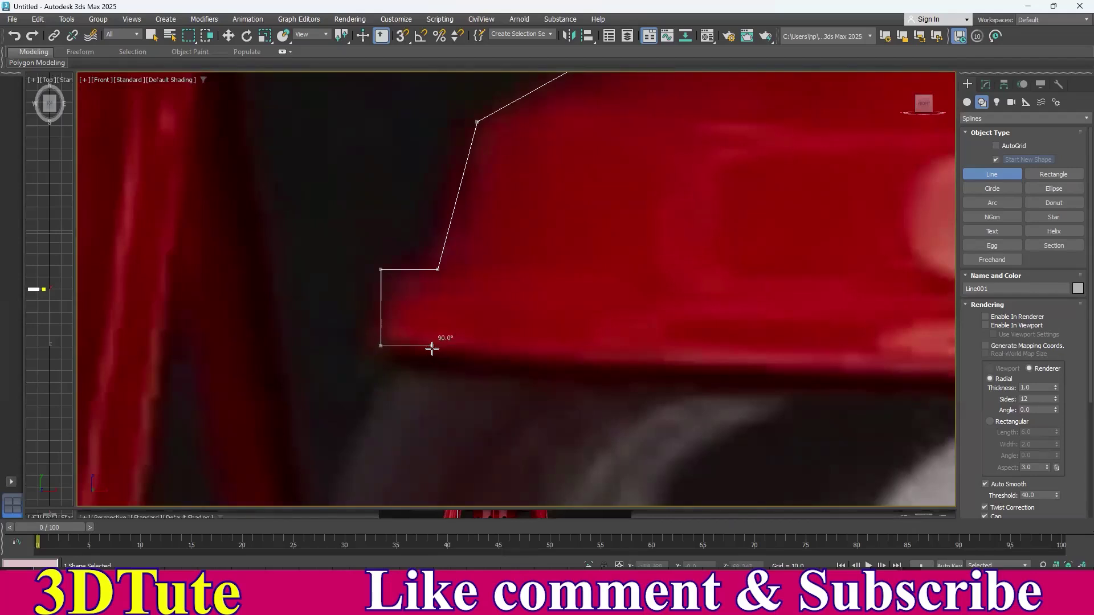
pyautogui.click(432, 346)
pyautogui.scroll(-5, 496, 365)
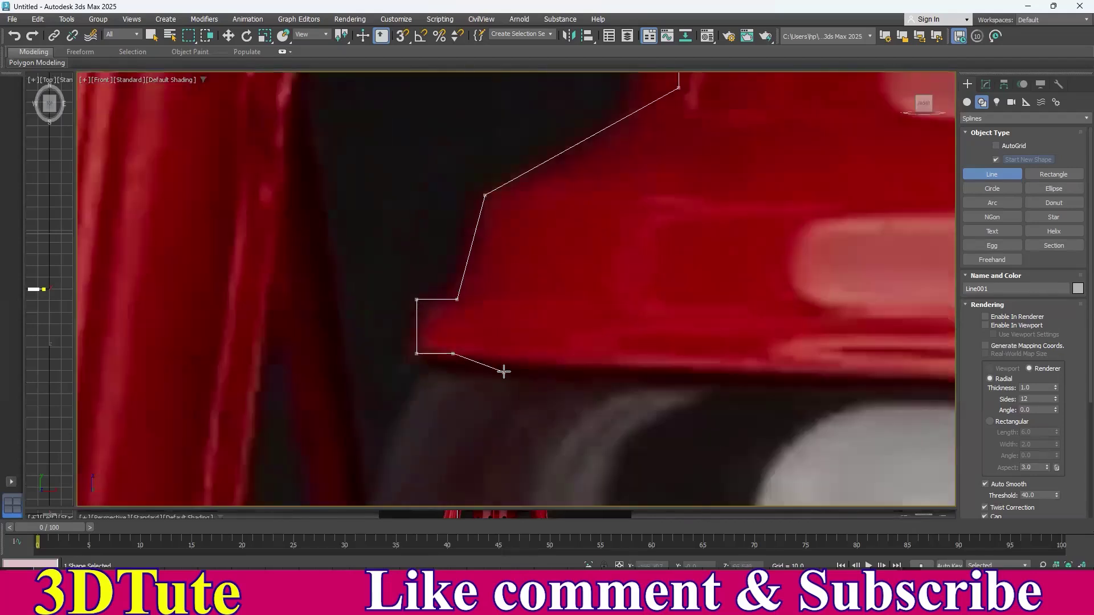
pyautogui.moveTo(564, 347); pyautogui.dragTo(576, 208, button='middle')
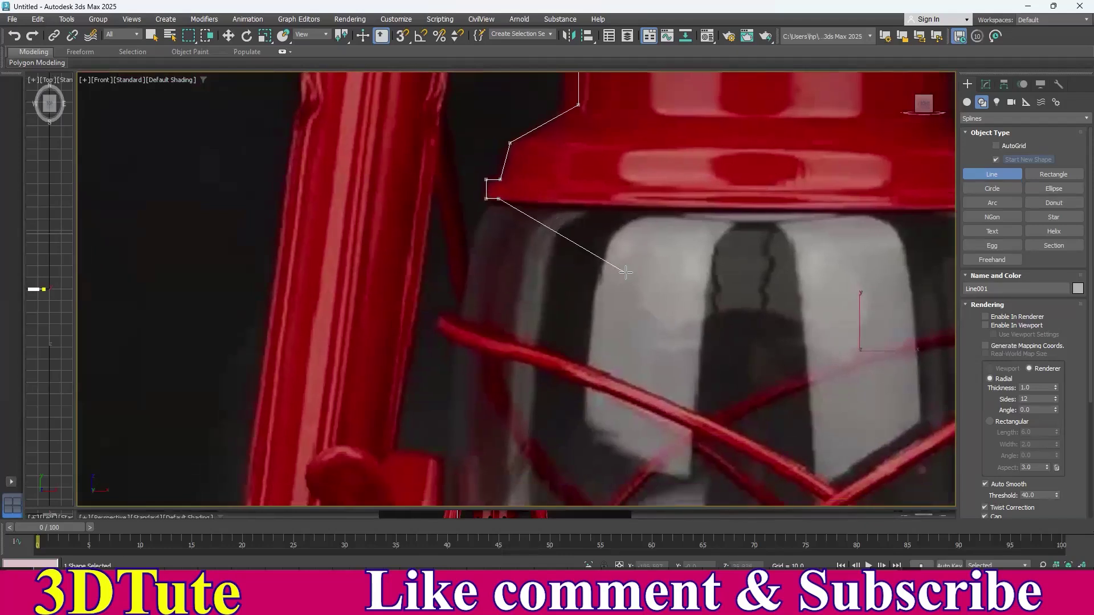
pyautogui.moveTo(625, 272); pyautogui.dragTo(624, 332, button='middle')
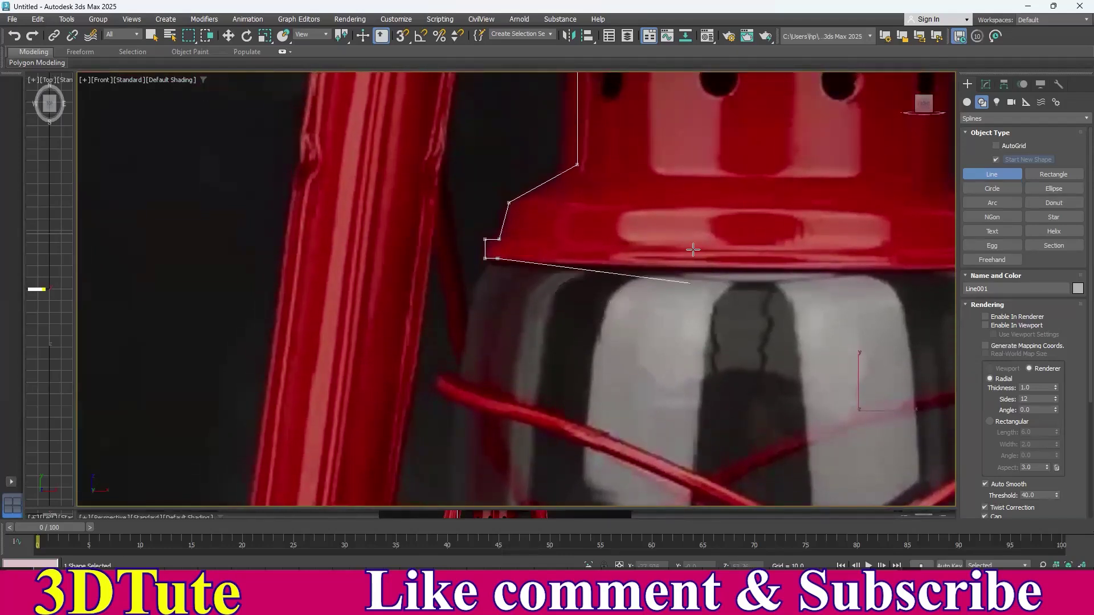
pyautogui.rightClick(643, 266)
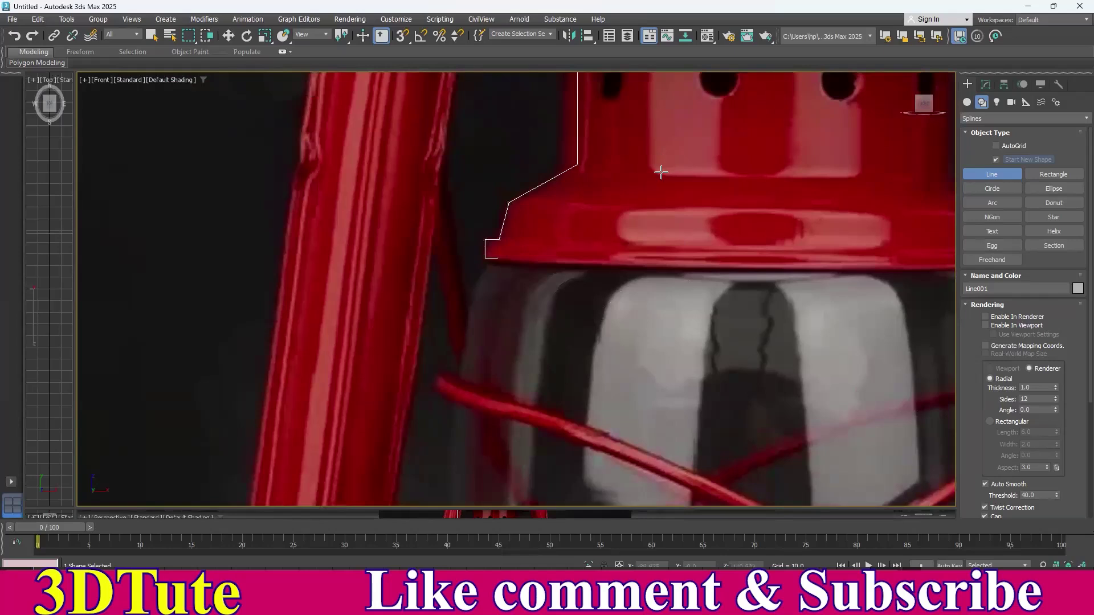
# - Start a second Line spline at the vent band's base and trace it outward to the left shoulder of the wide drum below
pyautogui.moveTo(711, 107); pyautogui.dragTo(586, 346, button='middle')
pyautogui.moveTo(600, 170); pyautogui.dragTo(544, 318, button='middle')
pyautogui.moveTo(590, 206); pyautogui.dragTo(553, 513, button='middle')
pyautogui.moveTo(560, 257); pyautogui.dragTo(553, 366, button='middle')
pyautogui.moveTo(396, 433); pyautogui.dragTo(361, 276, button='middle')
pyautogui.scroll(5, 452, 249)
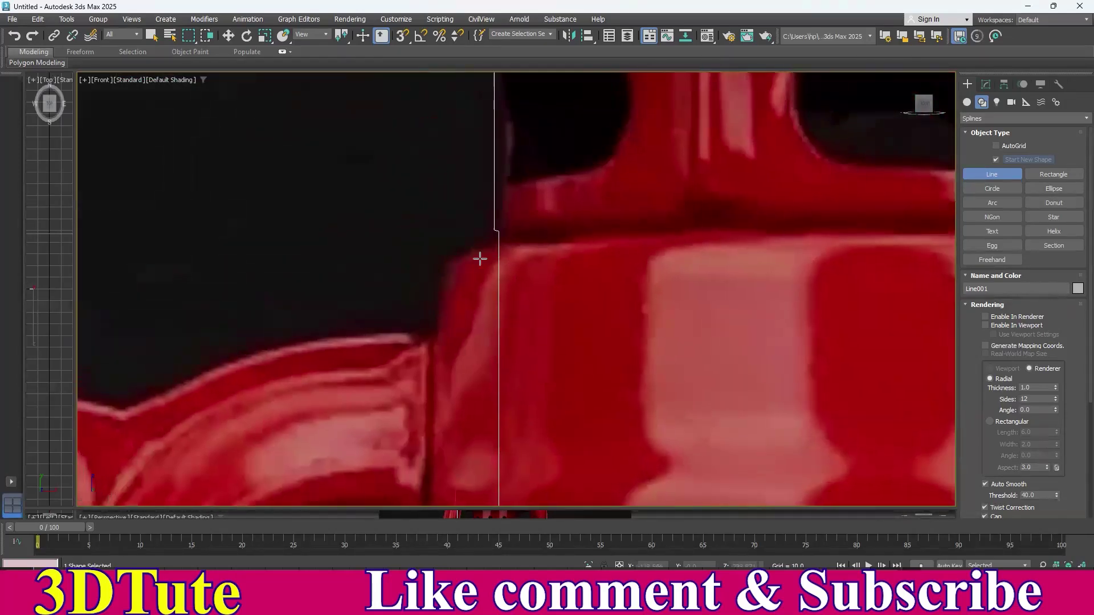
pyautogui.scroll(3, 480, 259)
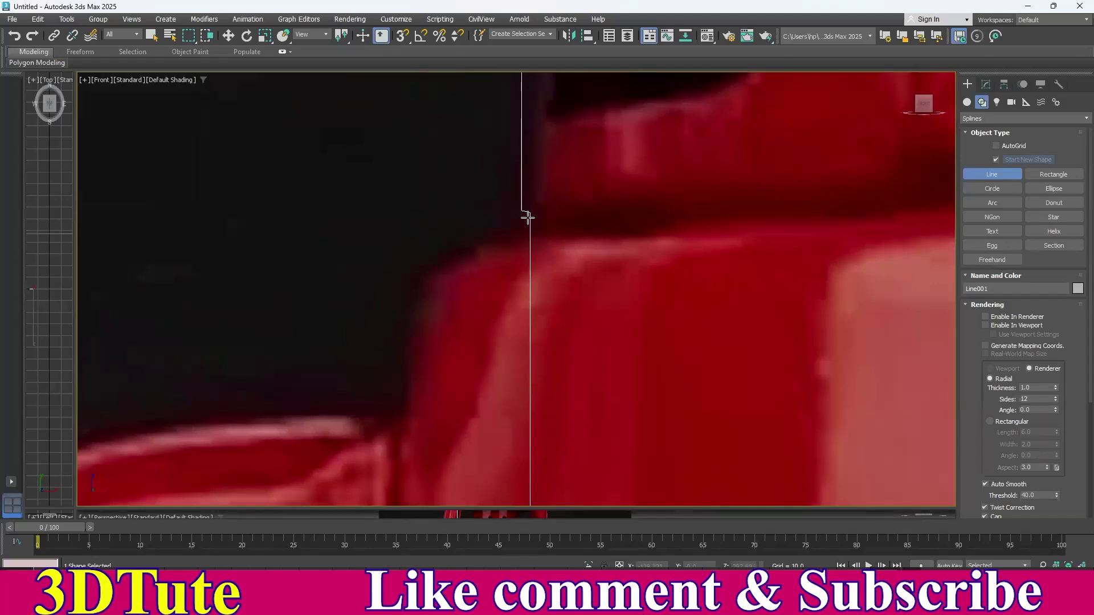
pyautogui.rightClick(526, 214)
pyautogui.click(527, 216)
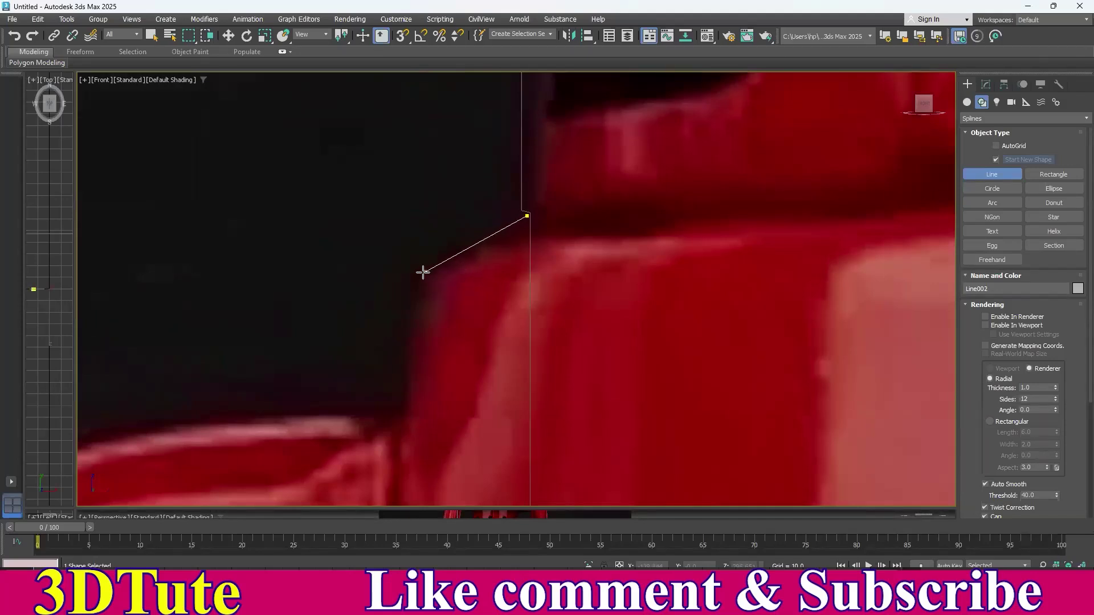
pyautogui.click(419, 278)
# - Continue the second spline down the drum's left side, out to the tip of its flared flange, and down the flange's edge
pyautogui.moveTo(403, 382); pyautogui.dragTo(452, 65, button='middle')
pyautogui.scroll(-6, 446, 230)
pyautogui.moveTo(457, 341); pyautogui.dragTo(477, 227, button='middle')
pyautogui.scroll(2, 476, 227)
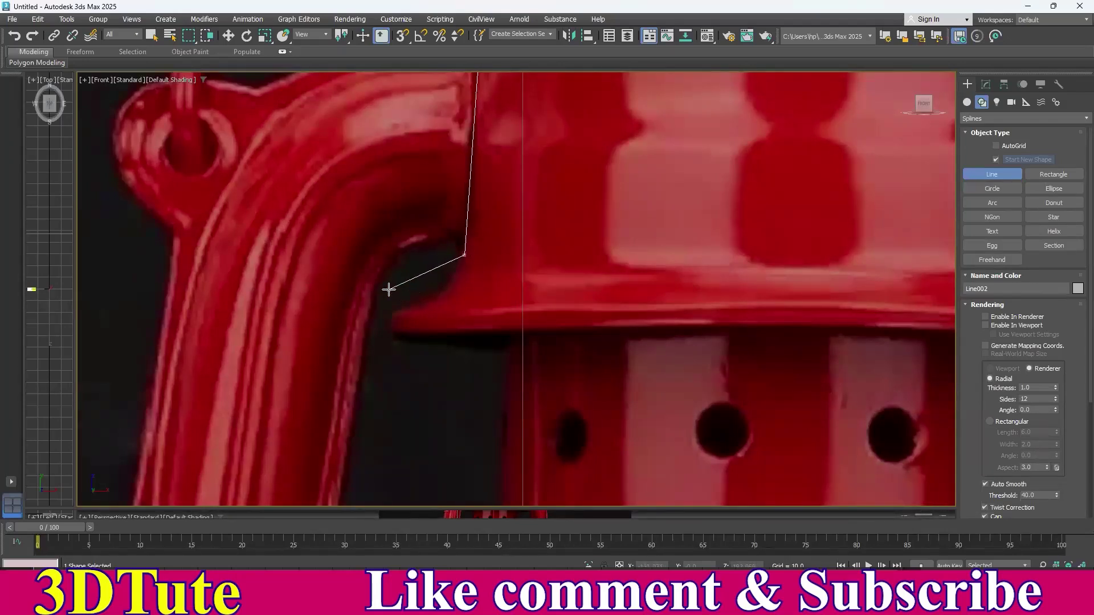
pyautogui.click(393, 311)
pyautogui.moveTo(378, 317); pyautogui.dragTo(390, 281, button='middle')
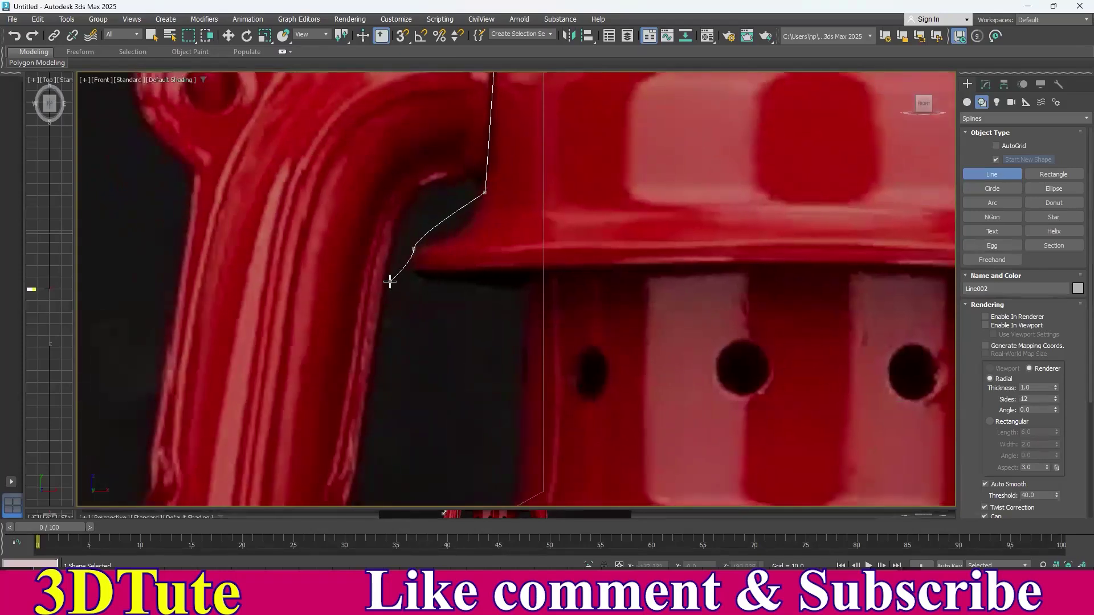
pyautogui.scroll(5, 420, 252)
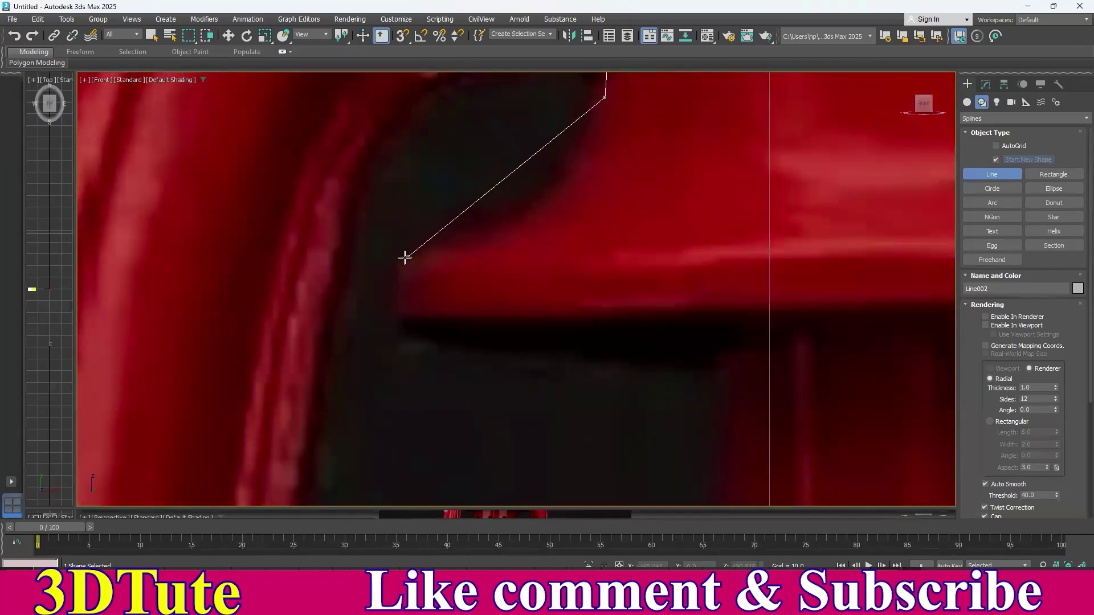
pyautogui.click(397, 313)
# - Run the second spline horizontally inward beneath the flange to meet the first spline, and finish the line
pyautogui.moveTo(708, 310); pyautogui.dragTo(398, 283, button='middle')
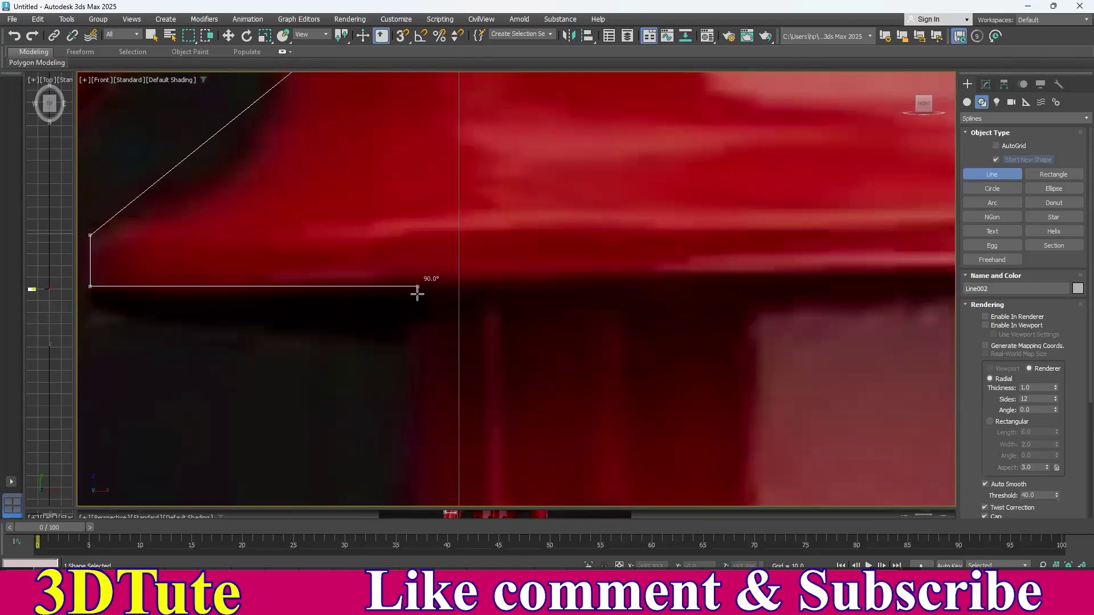
pyautogui.click(418, 293)
pyautogui.scroll(-4, 418, 294)
pyautogui.moveTo(432, 354); pyautogui.dragTo(575, 27, button='middle')
pyautogui.moveTo(527, 149); pyautogui.dragTo(516, 220, button='middle')
pyautogui.scroll(4, 498, 274)
pyautogui.moveTo(512, 156); pyautogui.dragTo(478, 303, button='middle')
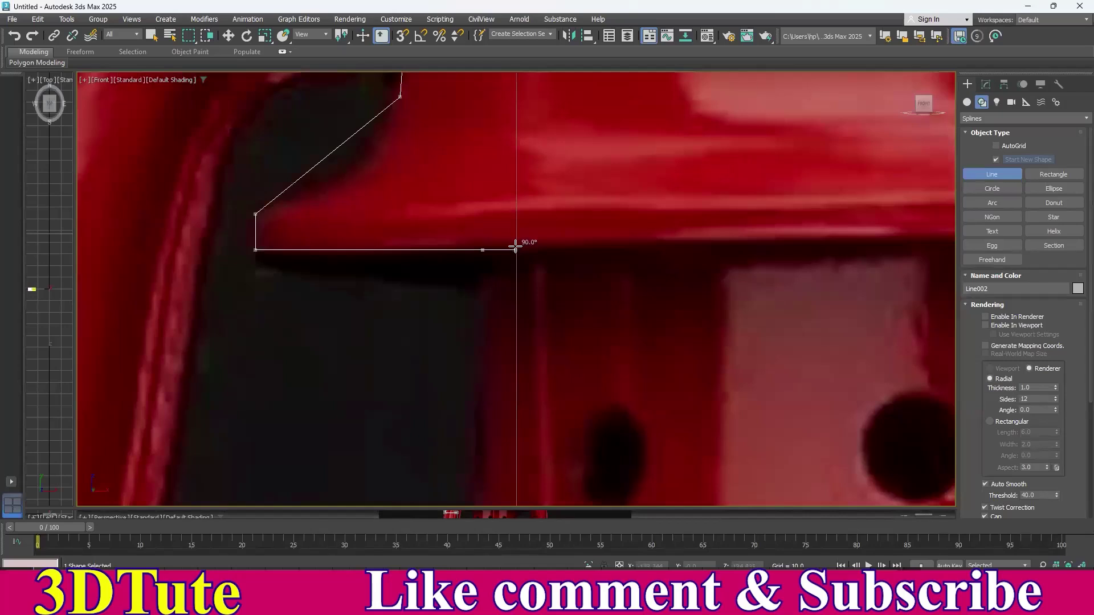
pyautogui.click(515, 247)
pyautogui.rightClick(625, 180)
pyautogui.rightClick(625, 180)
# - Select the first profile spline at the cap and enter Vertex sub-object editing
pyautogui.scroll(-3, 608, 229)
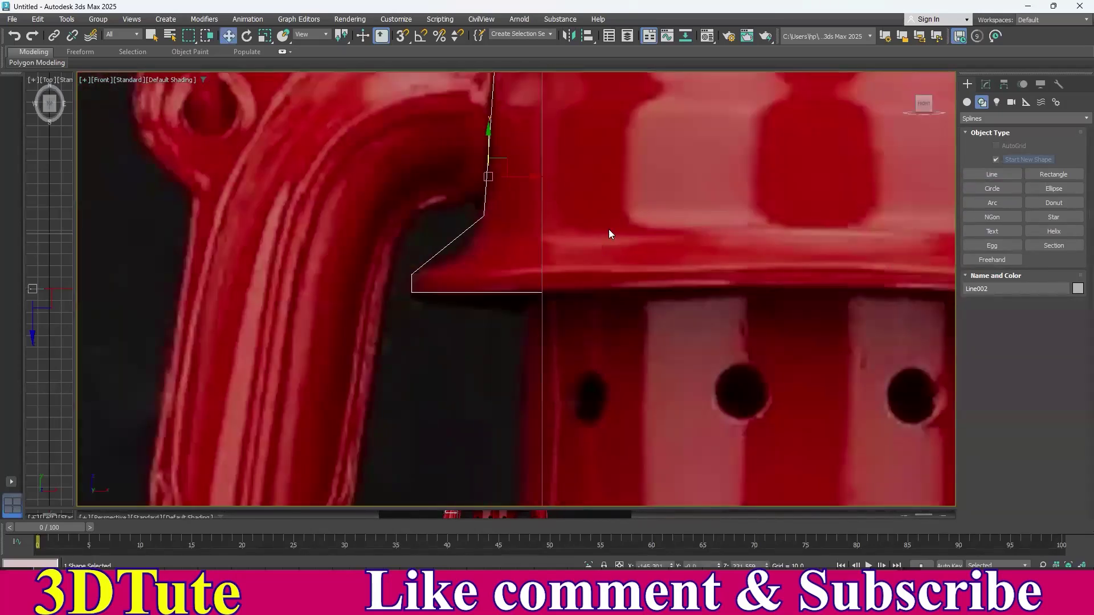
pyautogui.scroll(-4, 608, 229)
pyautogui.moveTo(631, 220); pyautogui.dragTo(564, 214, button='middle')
pyautogui.moveTo(561, 317); pyautogui.dragTo(521, 251, button='middle')
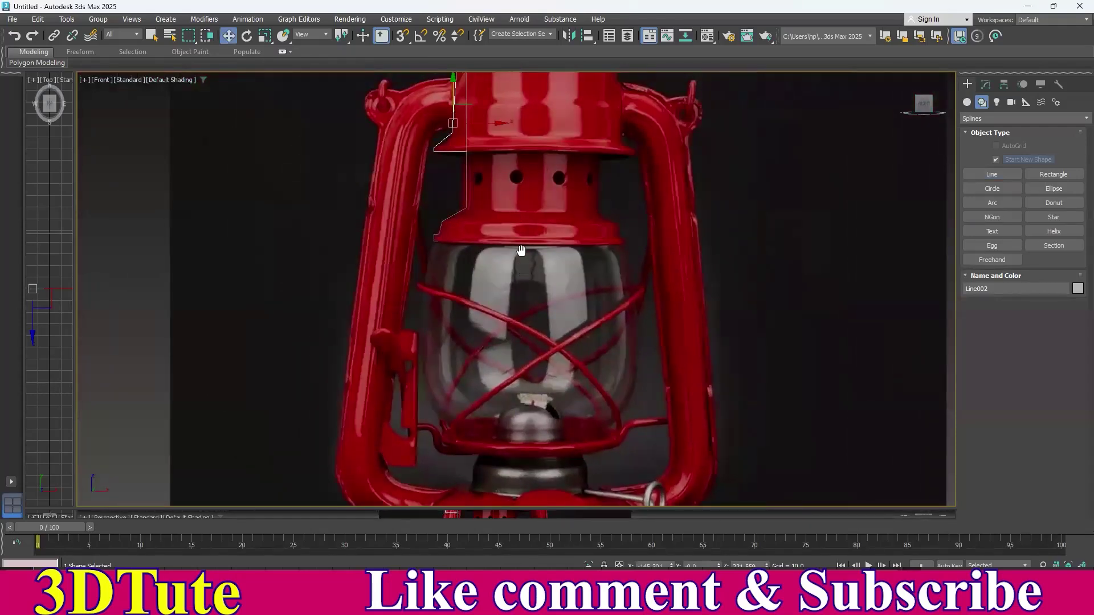
pyautogui.scroll(-2, 521, 251)
pyautogui.scroll(6, 512, 226)
pyautogui.moveTo(516, 208); pyautogui.dragTo(547, 345, button='middle')
pyautogui.click(551, 289)
pyautogui.moveTo(602, 253); pyautogui.dragTo(568, 271, button='middle')
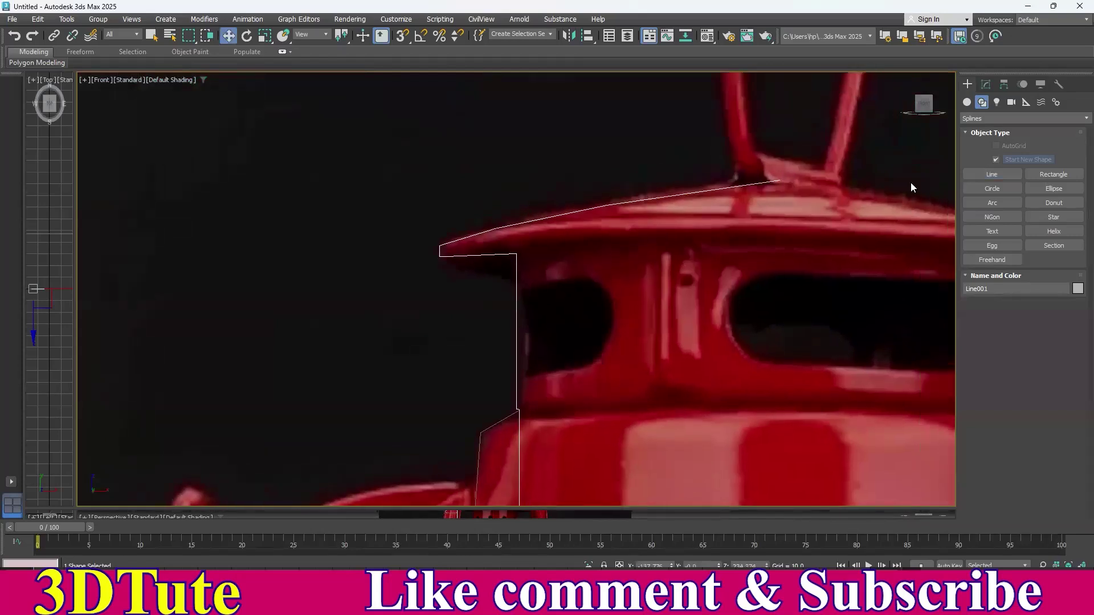
pyautogui.click(984, 84)
pyautogui.click(967, 130)
pyautogui.click(977, 139)
# - Smooth the vertex midway along the cap's left slope and move it to follow the reference edge
pyautogui.moveTo(711, 235); pyautogui.dragTo(702, 196, button='middle')
pyautogui.scroll(3, 706, 245)
pyautogui.moveTo(532, 268); pyautogui.dragTo(480, 328, button='middle')
pyautogui.click(509, 332)
pyautogui.rightClick(625, 175)
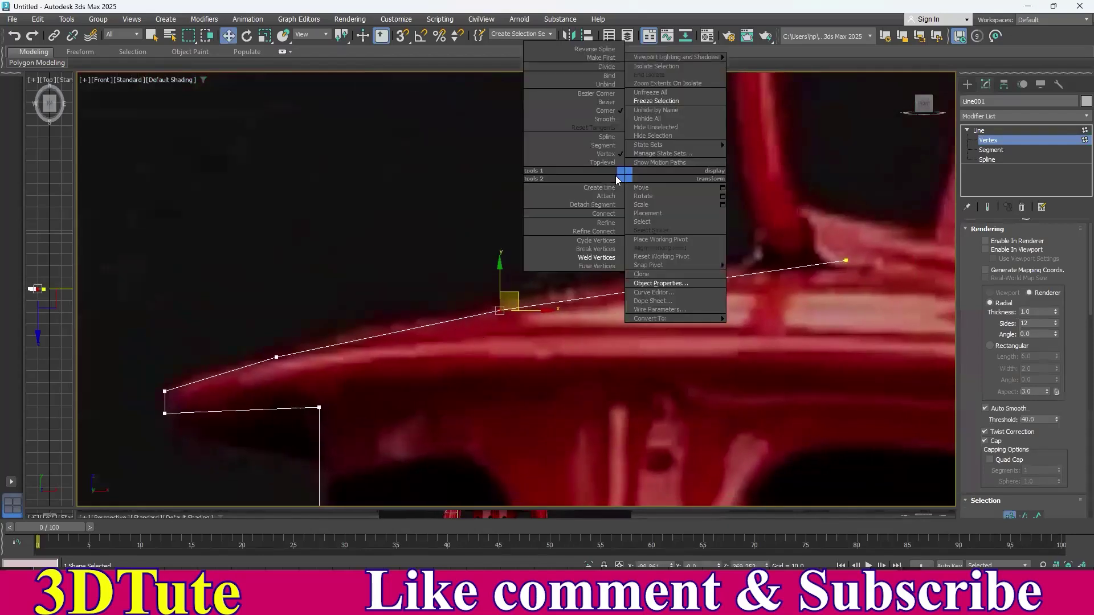
pyautogui.click(604, 141)
pyautogui.moveTo(526, 293); pyautogui.dragTo(566, 283)
# - Convert the slope vertex nearest the cap's outer rim to Bezier Corner and adjust its inner tangent handle to the reference
pyautogui.moveTo(310, 275); pyautogui.dragTo(526, 177, button='middle')
pyautogui.moveTo(462, 204); pyautogui.dragTo(517, 282)
pyautogui.rightClick(596, 166)
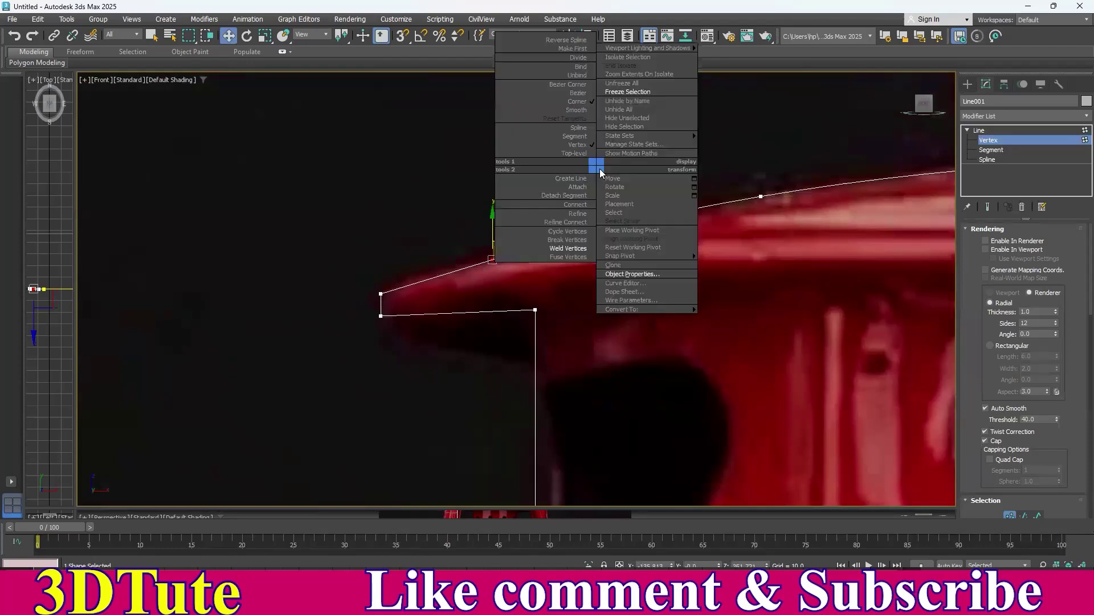
pyautogui.click(574, 93)
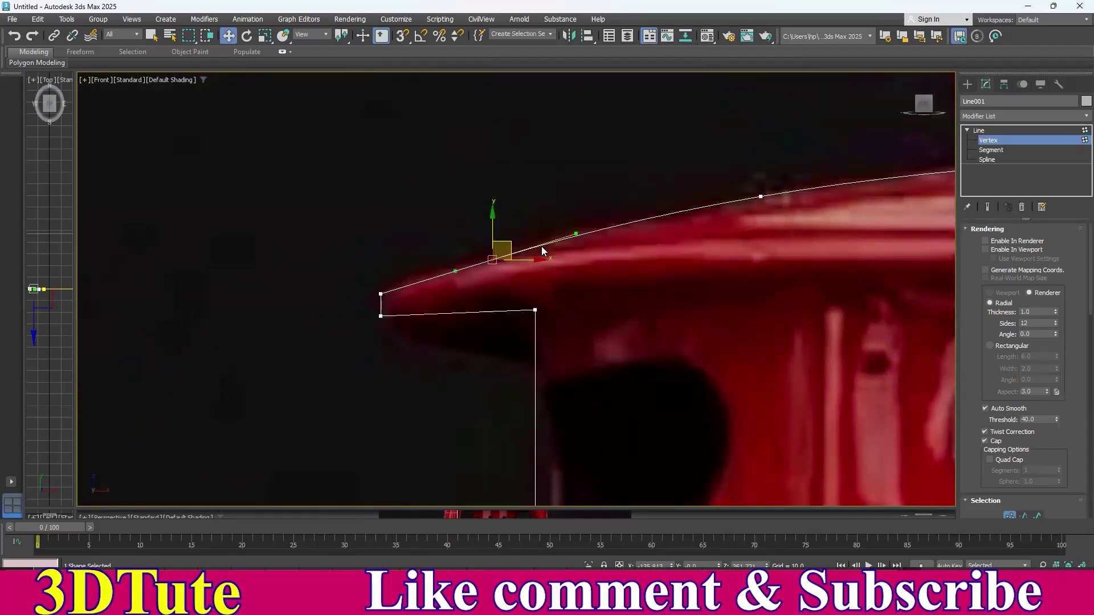
pyautogui.moveTo(576, 234)
pyautogui.mouseDown()
pyautogui.moveTo(584, 246)
pyautogui.moveTo(566, 223)
pyautogui.moveTo(571, 235)
pyautogui.mouseUp()
# - Examine how closely the curved spline follows the cap's slope in the reference image
pyautogui.moveTo(628, 277); pyautogui.dragTo(318, 400, button='middle')
pyautogui.scroll(-4, 318, 401)
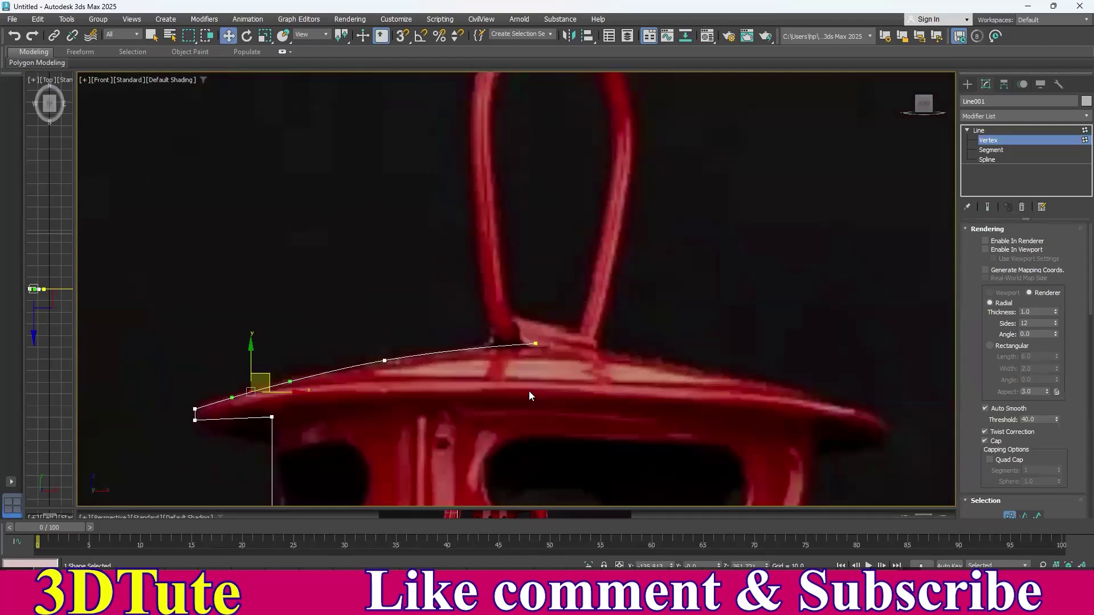
pyautogui.moveTo(436, 384); pyautogui.dragTo(593, 283, button='middle')
pyautogui.scroll(3, 572, 292)
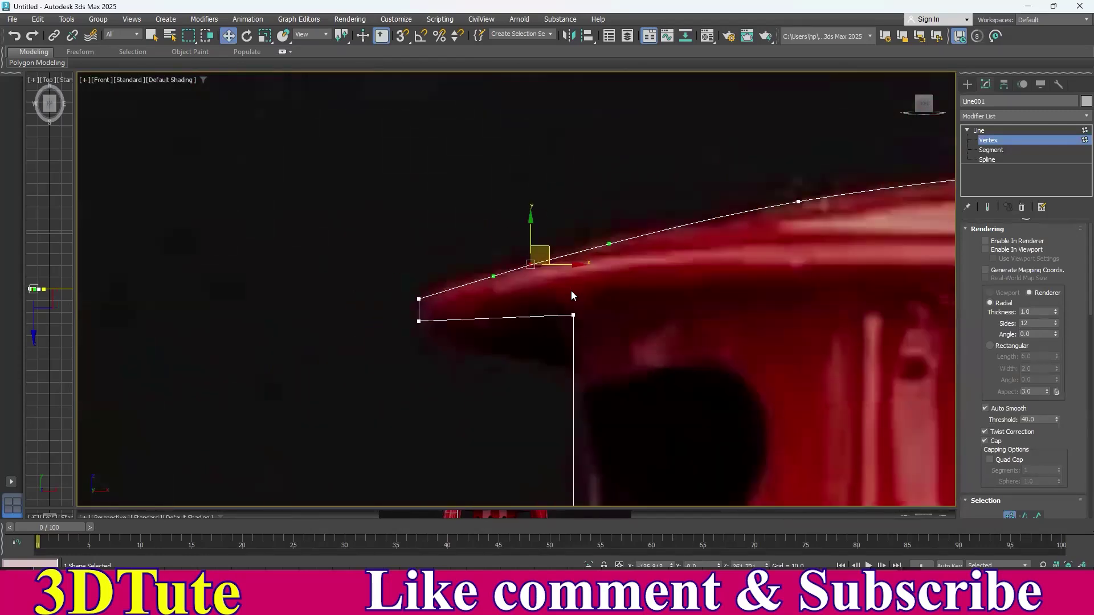
pyautogui.moveTo(518, 288); pyautogui.dragTo(524, 318, button='middle')
pyautogui.scroll(2, 525, 318)
pyautogui.moveTo(507, 320); pyautogui.dragTo(509, 324)
pyautogui.moveTo(496, 308); pyautogui.dragTo(471, 317, button='middle')
pyautogui.click(524, 295)
# - Refine the first profile spline with an extra vertex just inward of the Bezier Corner vertex on the cap's slope
pyautogui.moveTo(533, 300); pyautogui.dragTo(476, 327, button='middle')
pyautogui.scroll(2, 479, 326)
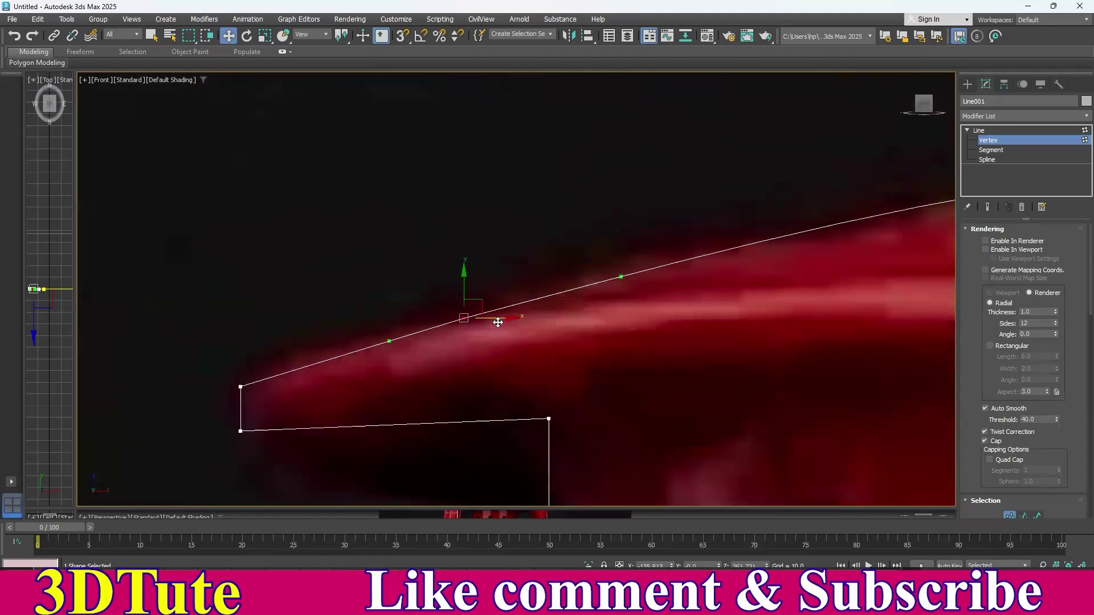
pyautogui.rightClick(612, 232)
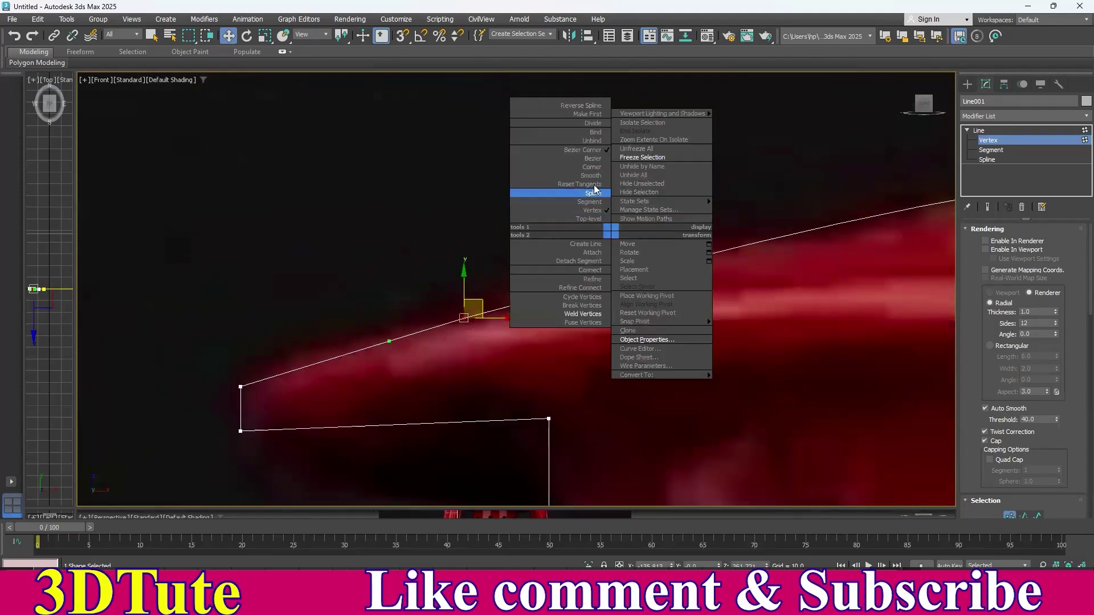
pyautogui.click(582, 279)
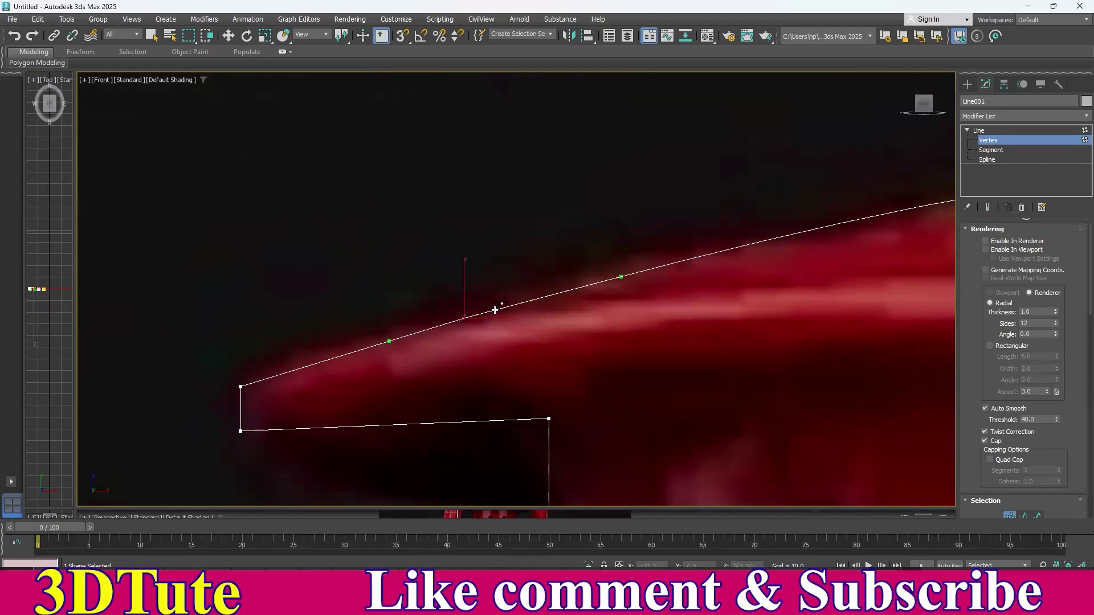
pyautogui.press('w')
# - Lower the outer slope vertex to form a small step, and raise its outer tangent handle to bow the rim section
pyautogui.click(390, 245)
pyautogui.moveTo(474, 346); pyautogui.dragTo(474, 345)
pyautogui.moveTo(468, 293); pyautogui.dragTo(470, 296)
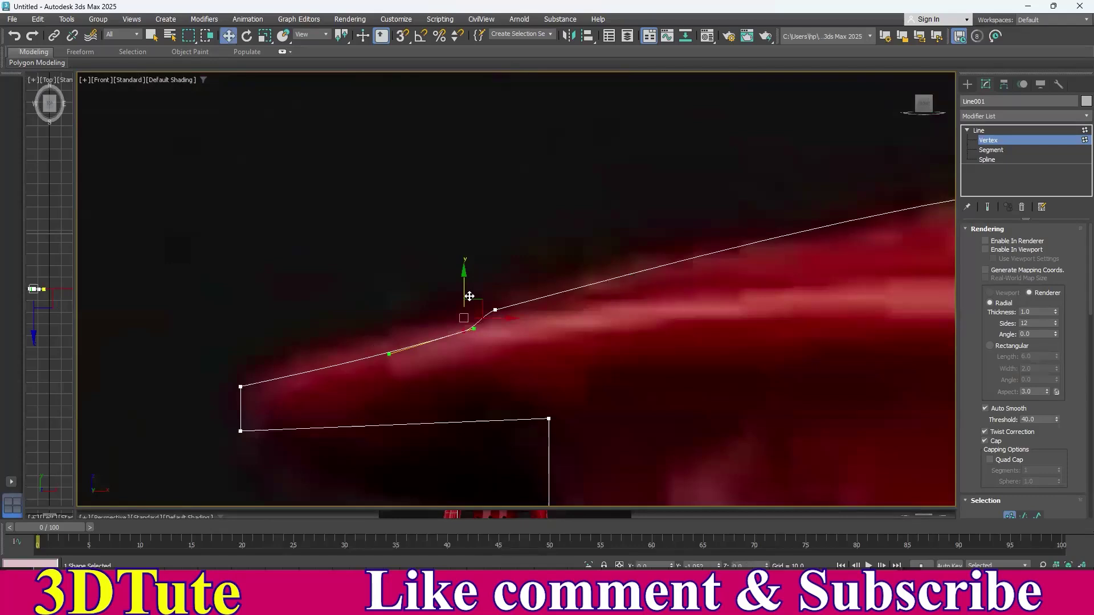
pyautogui.moveTo(327, 310); pyautogui.dragTo(335, 289, button='middle')
pyautogui.moveTo(395, 335); pyautogui.dragTo(374, 314)
# - Fillet the two vertices at the cap's outer rim together to round the edge
pyautogui.click(248, 360)
pyautogui.moveTo(246, 417); pyautogui.dragTo(367, 313, button='middle')
pyautogui.moveTo(345, 327); pyautogui.dragTo(407, 242)
pyautogui.moveTo(536, 257); pyautogui.dragTo(374, 347, button='middle')
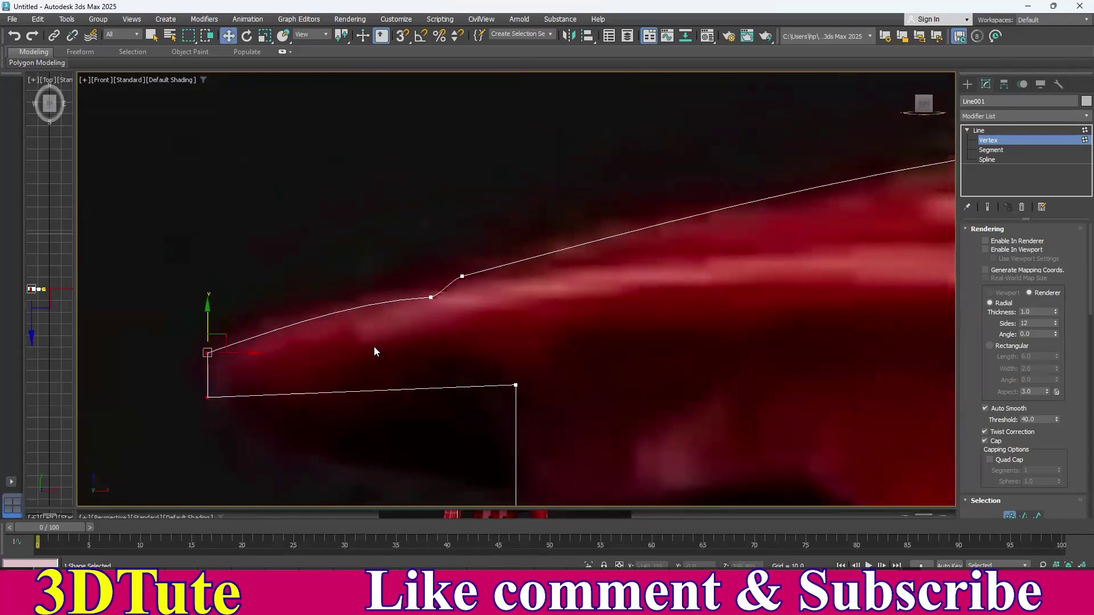
pyautogui.scroll(-8, 386, 350)
pyautogui.scroll(2, 470, 371)
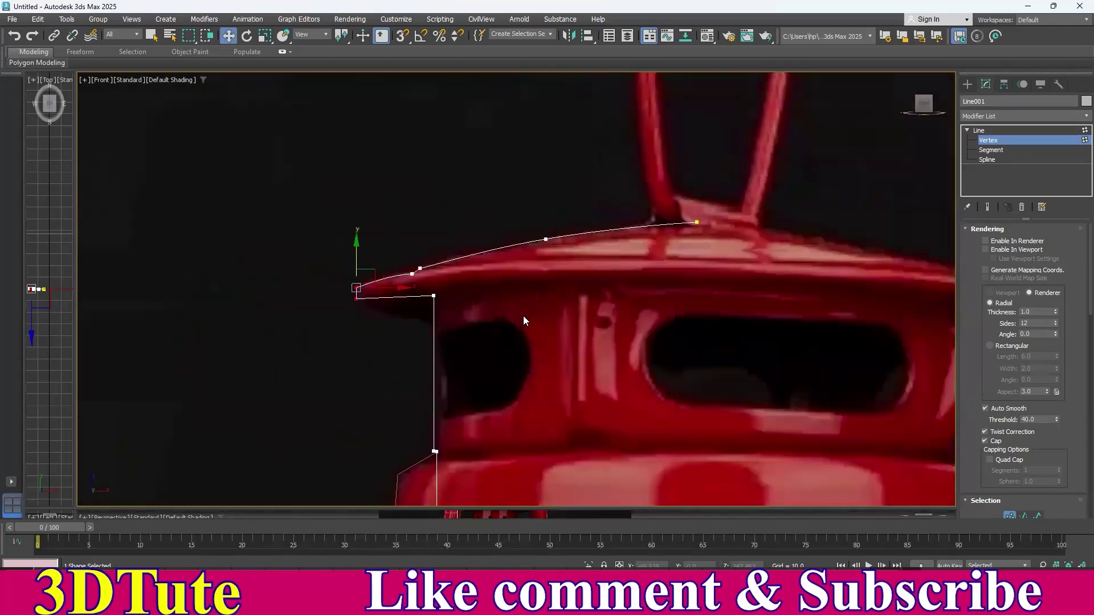
pyautogui.scroll(2, 523, 320)
pyautogui.scroll(-10, 1002, 364)
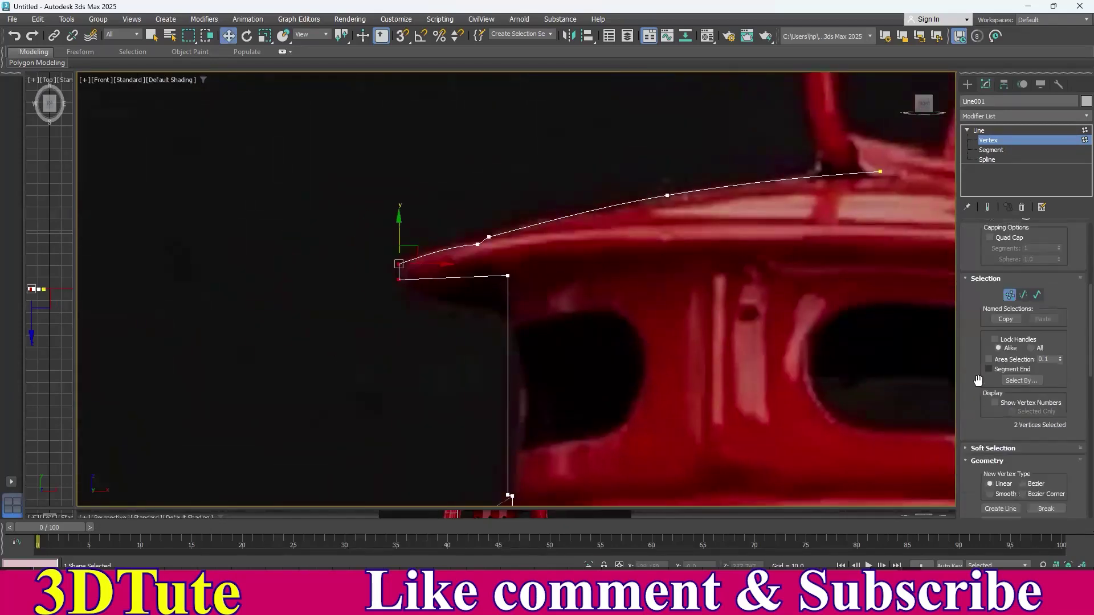
pyautogui.click(1001, 295)
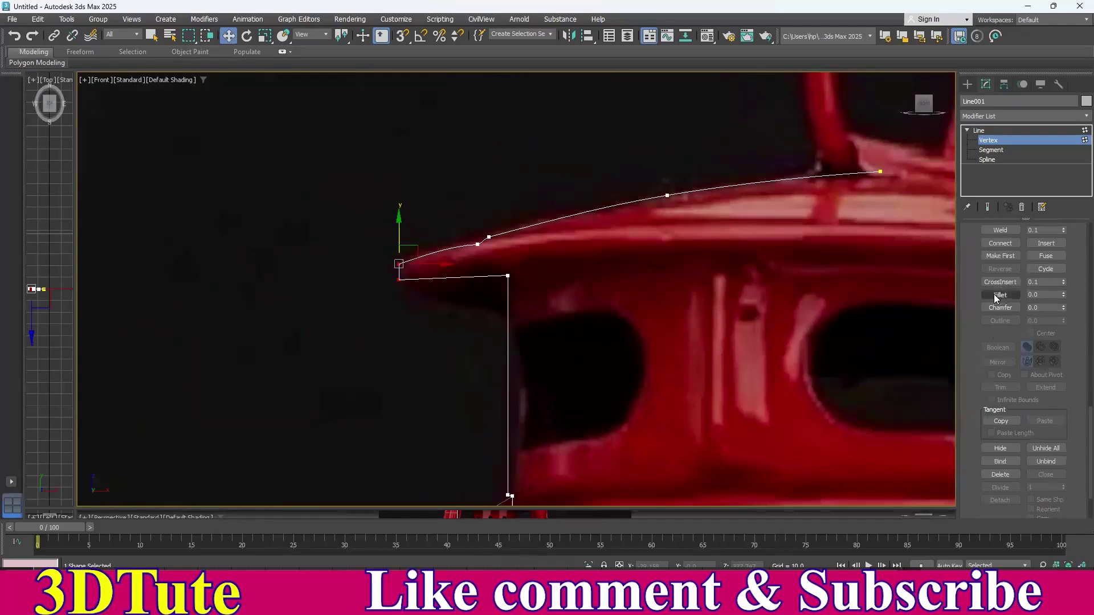
pyautogui.scroll(6, 551, 354)
pyautogui.moveTo(421, 281); pyautogui.dragTo(420, 266)
pyautogui.rightClick(417, 266)
# - Fillet the inner corner where the cap's underside meets the vertical wall by about 2.4
pyautogui.scroll(-4, 473, 294)
pyautogui.moveTo(549, 315); pyautogui.dragTo(526, 311, button='middle')
pyautogui.scroll(3, 531, 318)
pyautogui.moveTo(477, 246); pyautogui.dragTo(536, 360, button='middle')
pyautogui.click(486, 298)
pyautogui.click(992, 295)
pyautogui.moveTo(488, 294); pyautogui.dragTo(483, 272)
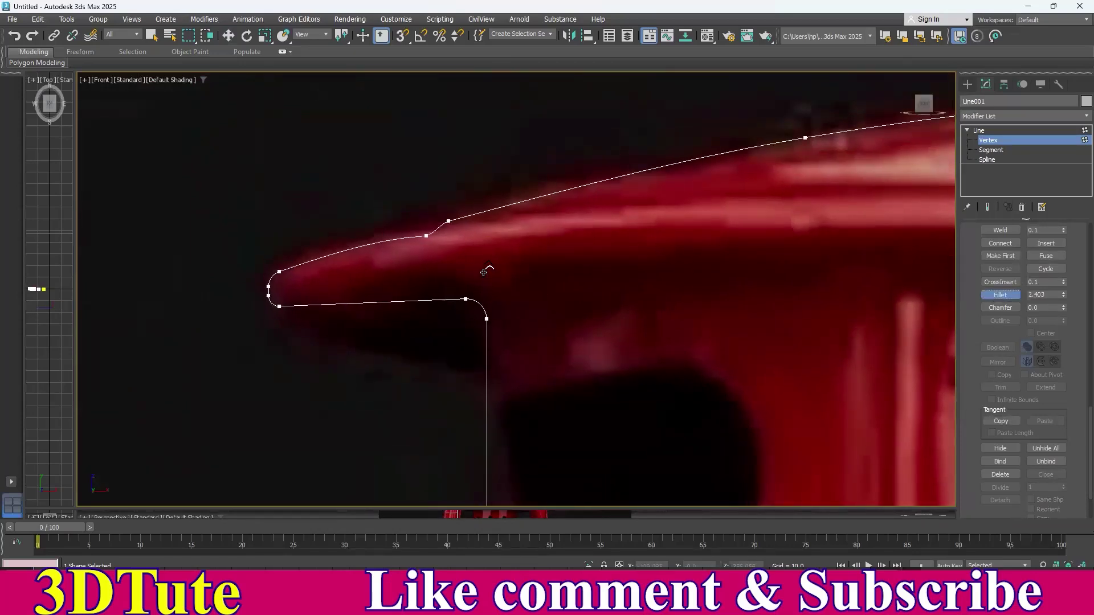
pyautogui.rightClick(545, 295)
# - Fillet the two vertices of the small step beneath the slotted upper band
pyautogui.scroll(-4, 558, 348)
pyautogui.moveTo(595, 433); pyautogui.dragTo(541, 148, button='middle')
pyautogui.moveTo(530, 266); pyautogui.dragTo(607, 354, button='middle')
pyautogui.scroll(5, 608, 354)
pyautogui.scroll(2, 608, 355)
pyautogui.moveTo(433, 369); pyautogui.dragTo(399, 320)
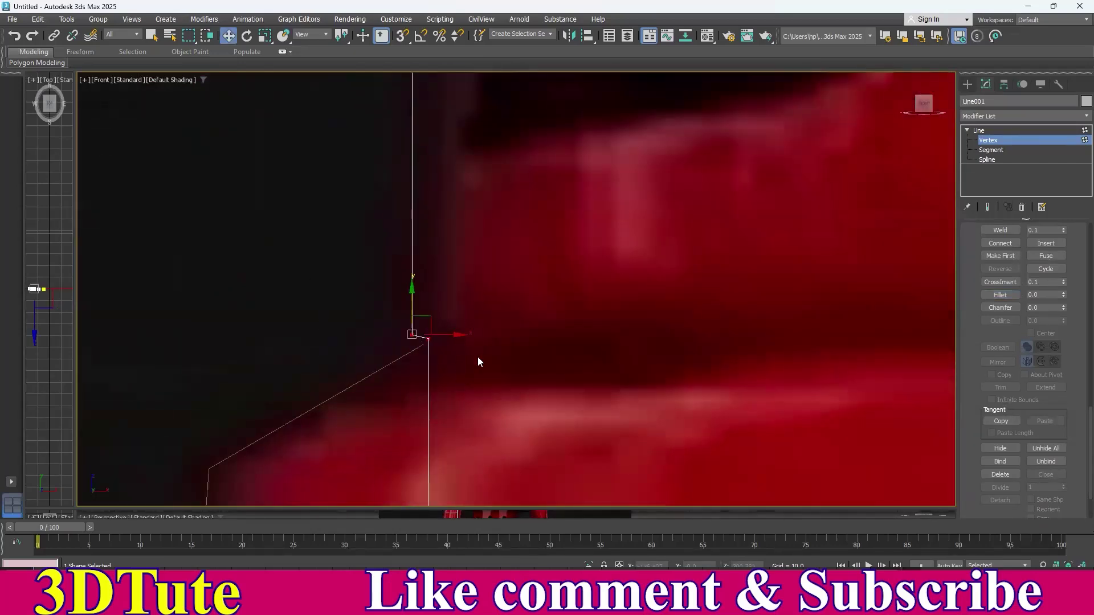
pyautogui.click(999, 295)
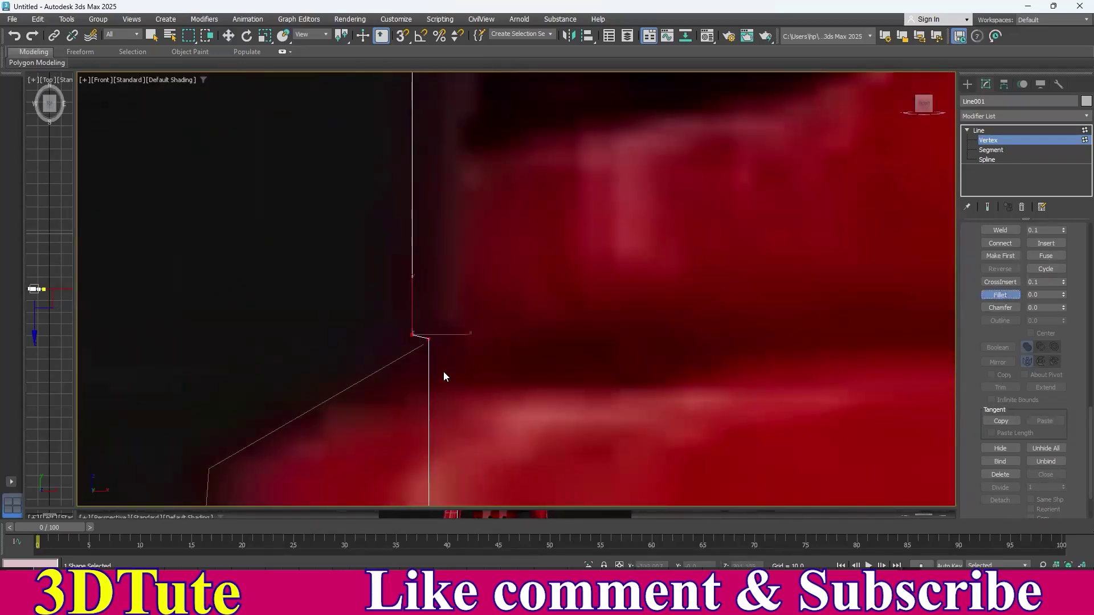
pyautogui.moveTo(430, 336); pyautogui.dragTo(428, 335)
# - Convert the two vertices of the sloping shoulder below the perforated band to Bezier Corner
pyautogui.moveTo(488, 387); pyautogui.dragTo(519, 165, button='middle')
pyautogui.scroll(-4, 547, 294)
pyautogui.moveTo(550, 294); pyautogui.dragTo(556, 125, button='middle')
pyautogui.moveTo(581, 353); pyautogui.dragTo(594, 77, button='middle')
pyautogui.moveTo(582, 480); pyautogui.dragTo(626, 311, button='middle')
pyautogui.scroll(2, 581, 279)
pyautogui.press('w')
pyautogui.moveTo(447, 177); pyautogui.dragTo(436, 176, button='middle')
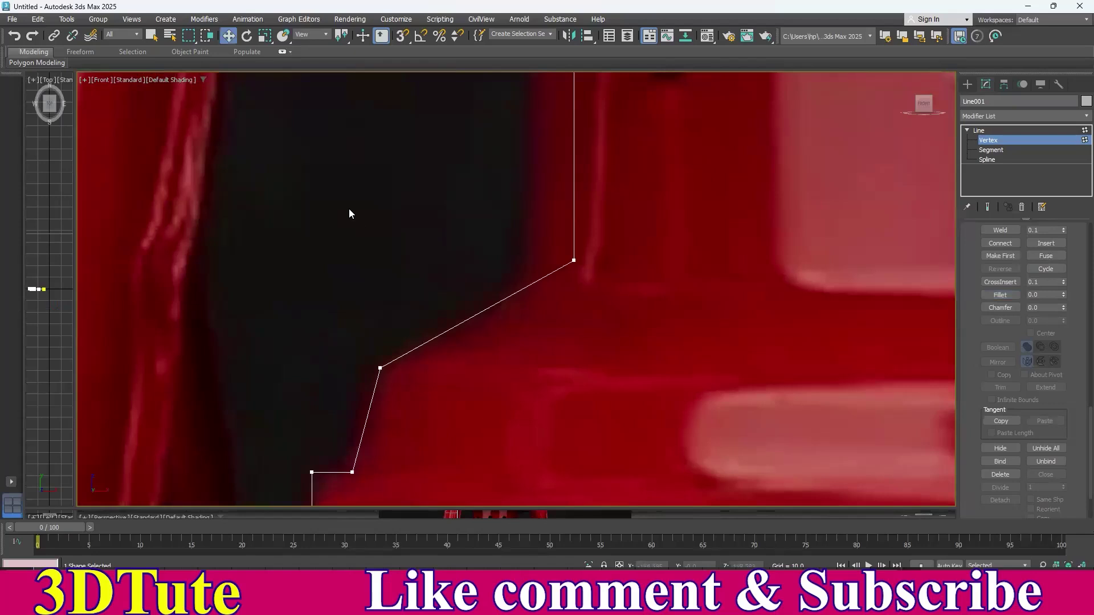
pyautogui.moveTo(629, 392); pyautogui.dragTo(663, 415)
pyautogui.rightClick(757, 262)
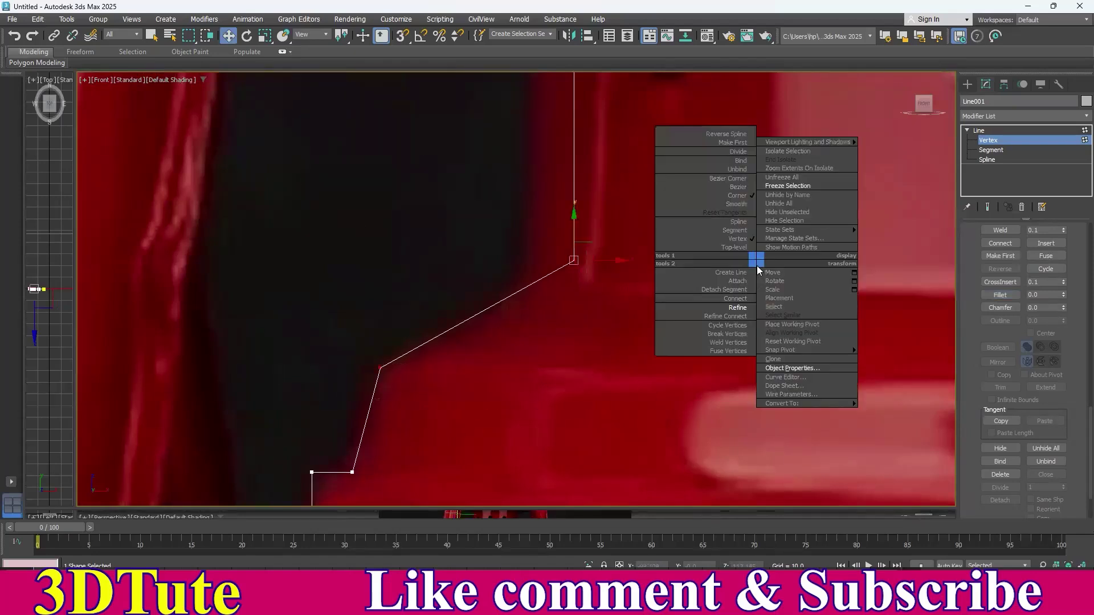
pyautogui.click(726, 178)
pyautogui.click(639, 294)
pyautogui.moveTo(609, 312); pyautogui.dragTo(610, 313)
pyautogui.moveTo(525, 326); pyautogui.dragTo(554, 360, button='middle')
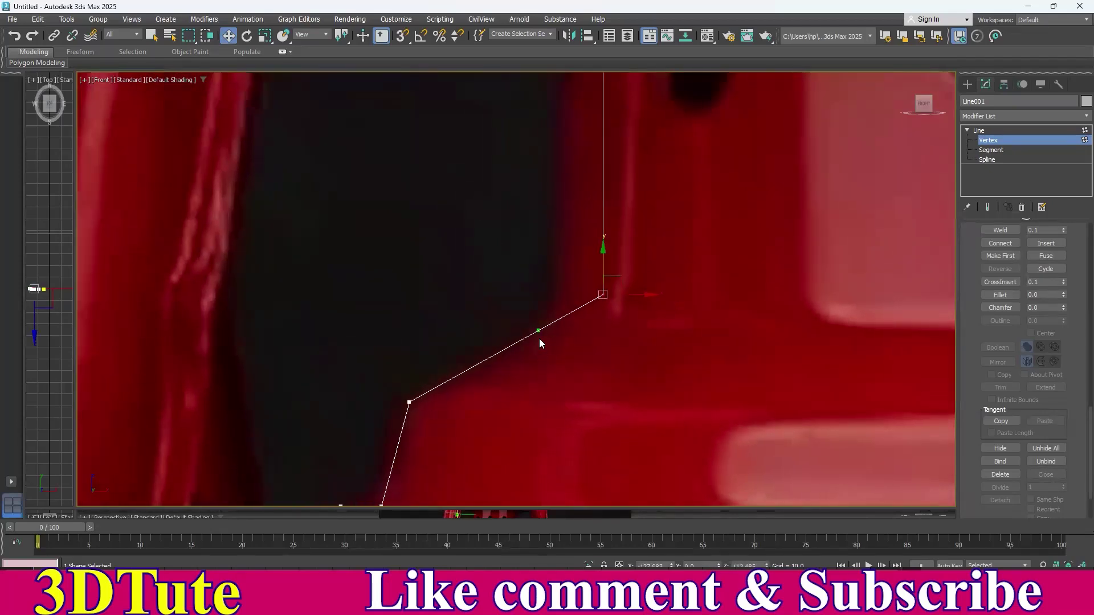
# - Adjust the shoulder vertices' tangent handles to form a concave curve matching the reference edge
pyautogui.moveTo(536, 333); pyautogui.dragTo(539, 369)
pyautogui.moveTo(398, 348); pyautogui.dragTo(425, 434)
pyautogui.moveTo(477, 398); pyautogui.dragTo(496, 354, button='middle')
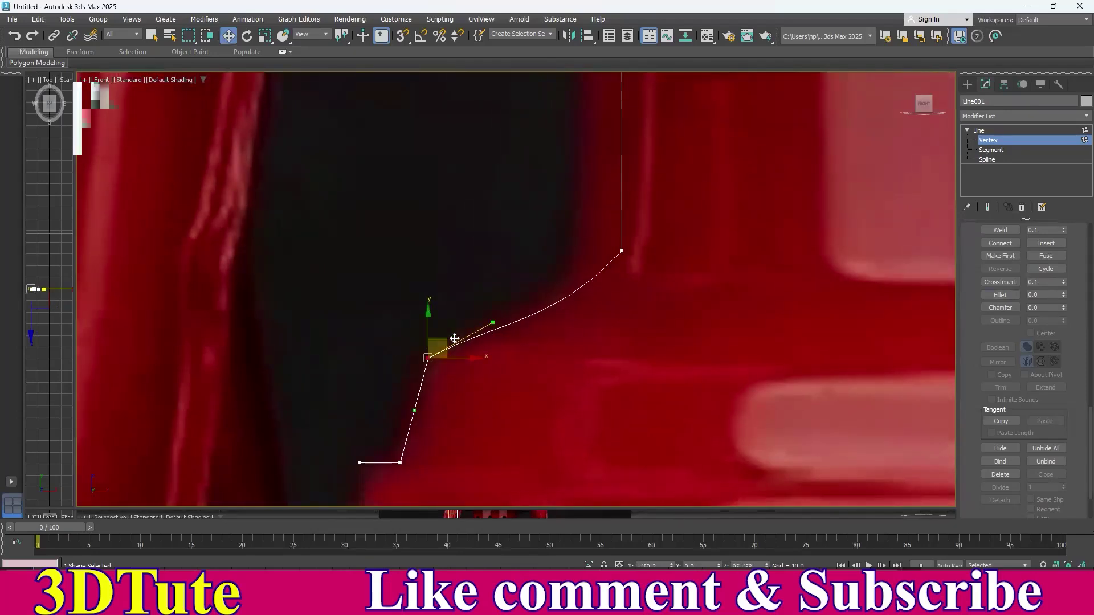
pyautogui.moveTo(490, 324); pyautogui.dragTo(493, 343)
pyautogui.moveTo(492, 349); pyautogui.dragTo(563, 234, button='middle')
pyautogui.moveTo(422, 185); pyautogui.dragTo(521, 276)
# - Fillet the upper and lower vertices of the curved shoulder together by about 1.65
pyautogui.moveTo(660, 224); pyautogui.dragTo(620, 329, button='middle')
pyautogui.moveTo(604, 259); pyautogui.dragTo(902, 400)
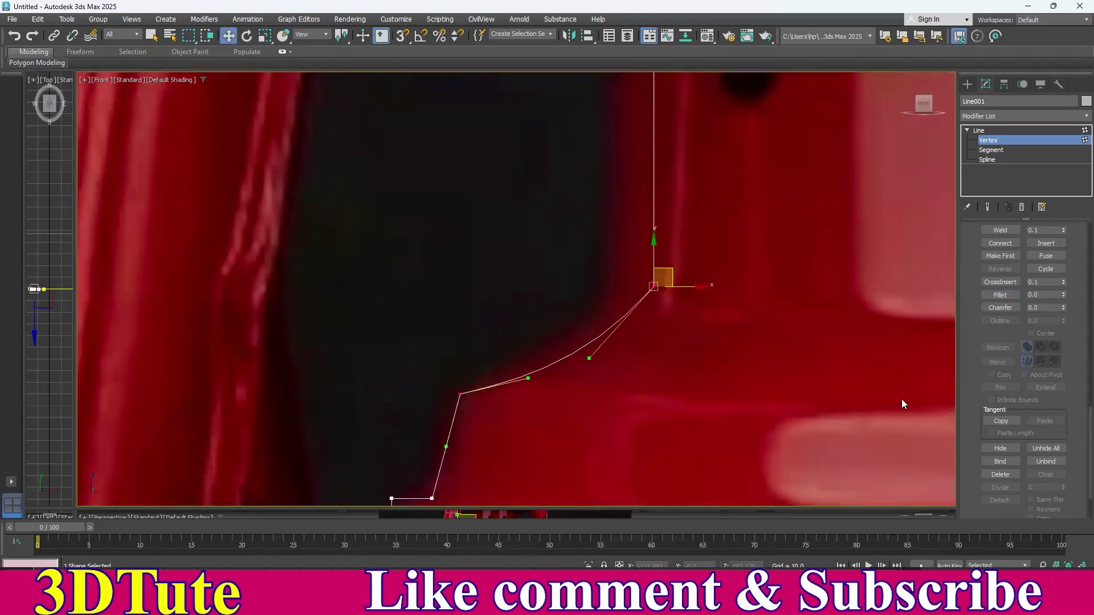
pyautogui.click(1000, 294)
pyautogui.moveTo(653, 286); pyautogui.dragTo(652, 276)
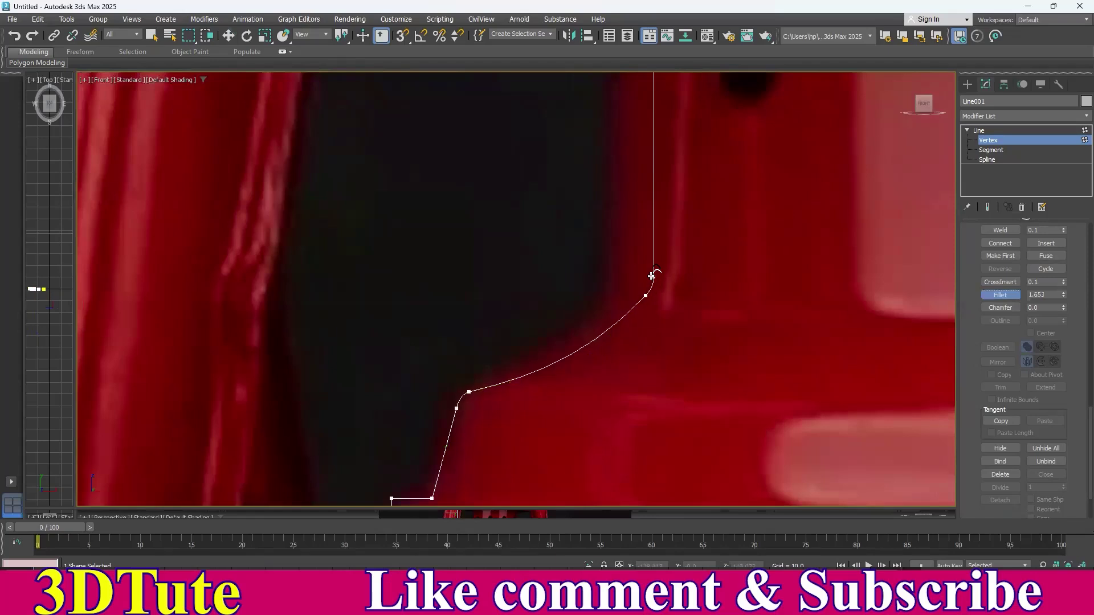
# - Fillet the corners of the lip at the bottom of the first profile spline, including its inner corner
pyautogui.moveTo(489, 409); pyautogui.dragTo(597, 193, button='middle')
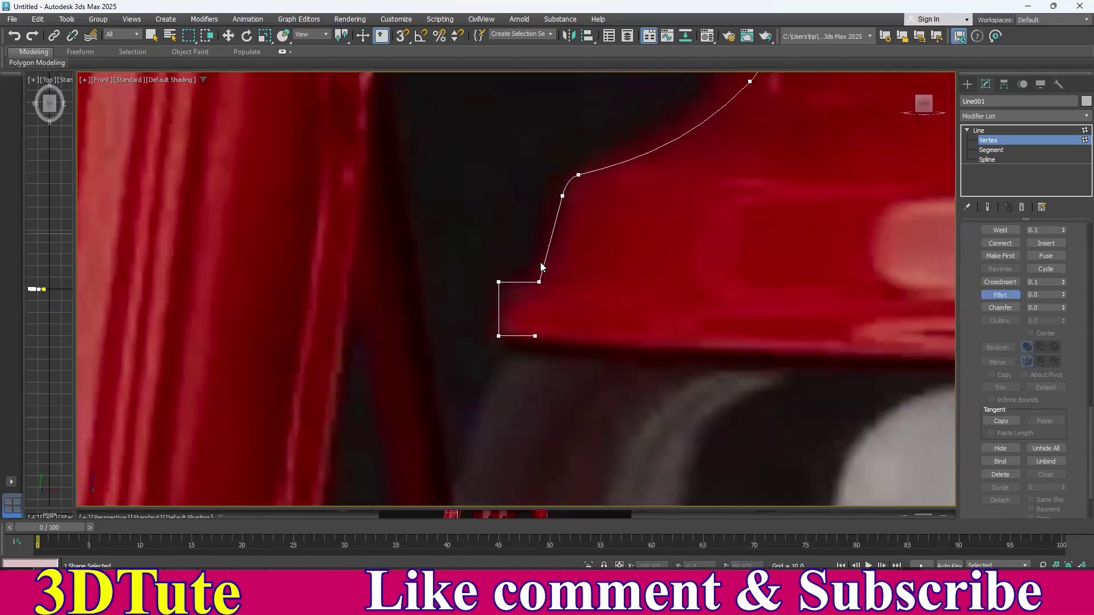
pyautogui.moveTo(509, 358); pyautogui.dragTo(509, 358)
pyautogui.moveTo(536, 283); pyautogui.dragTo(539, 269)
pyautogui.rightClick(643, 213)
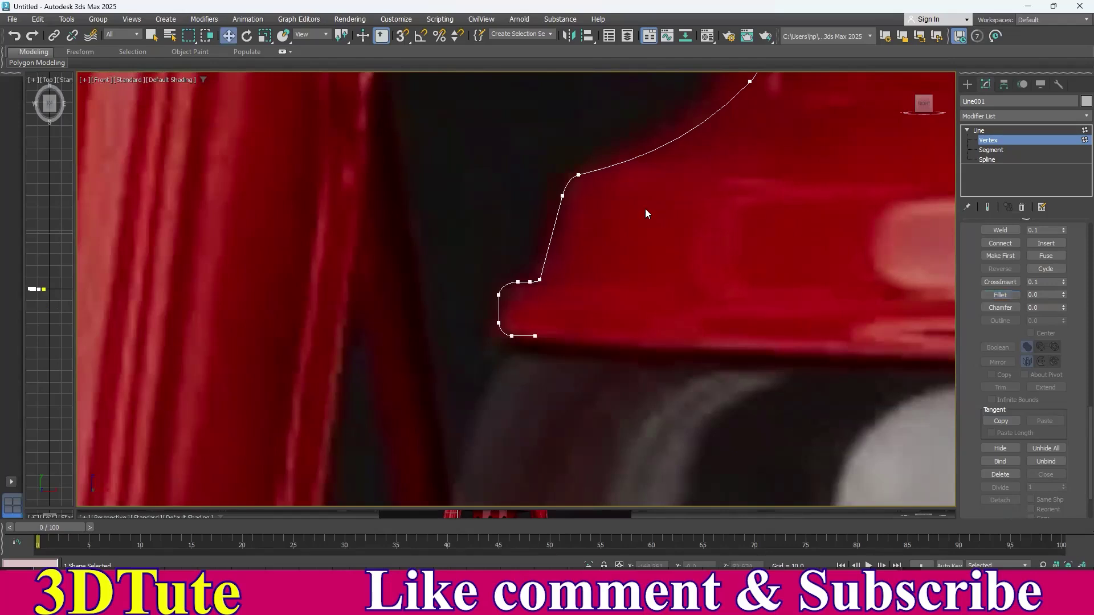
# - Leave the first spline and select the second profile spline around the wide middle band in Vertex sub-object mode
pyautogui.scroll(-3, 663, 243)
pyautogui.moveTo(628, 235); pyautogui.dragTo(612, 321, button='middle')
pyautogui.click(990, 134)
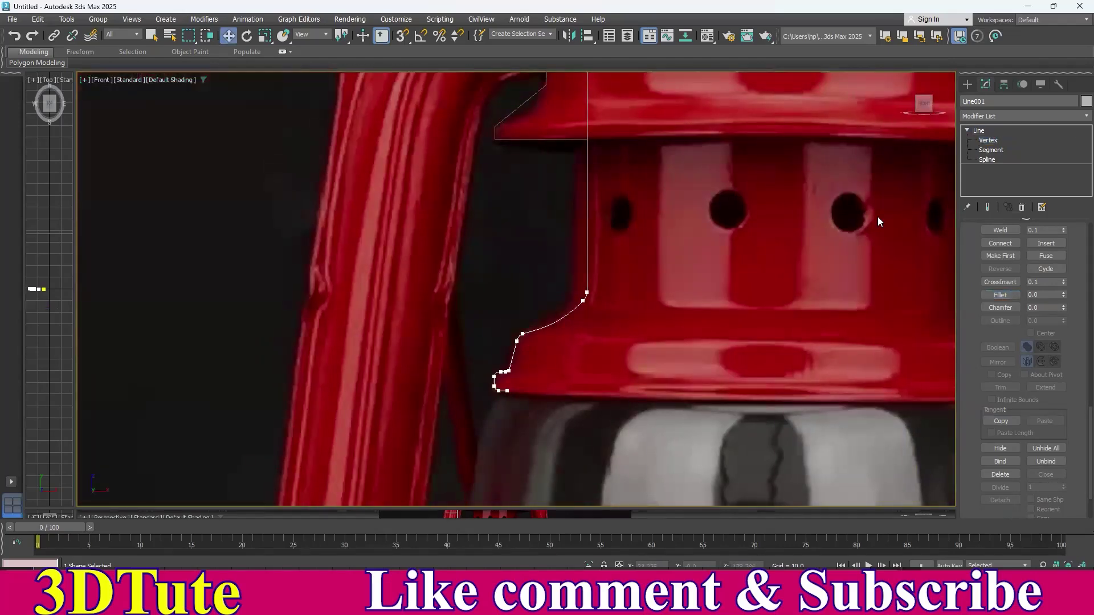
pyautogui.click(688, 266)
pyautogui.moveTo(678, 307); pyautogui.dragTo(605, 561, button='middle')
pyautogui.moveTo(557, 343); pyautogui.dragTo(619, 393, button='middle')
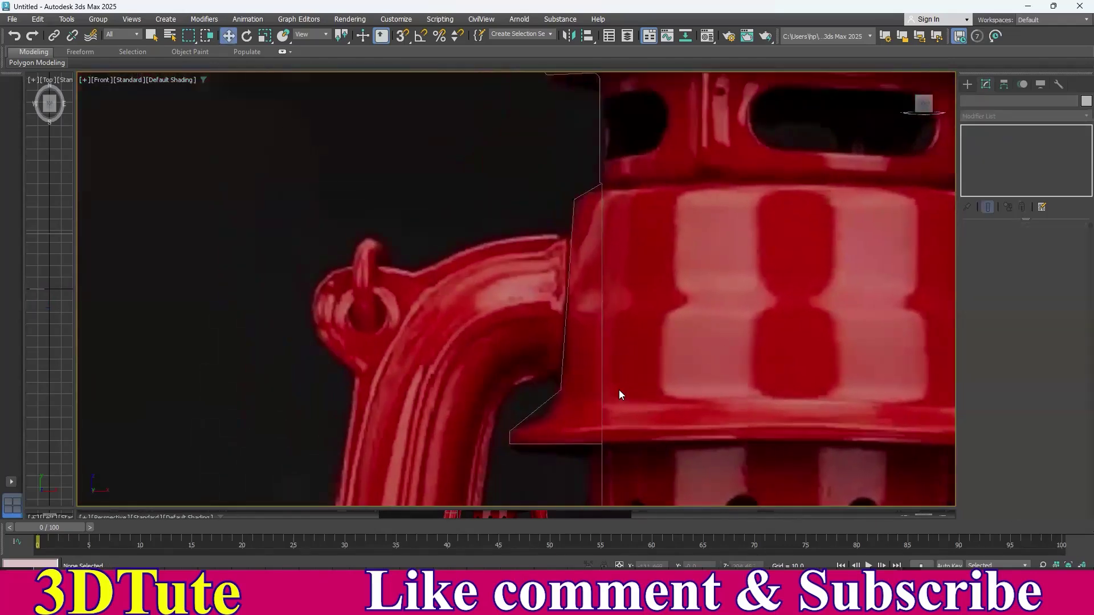
pyautogui.moveTo(577, 370); pyautogui.dragTo(576, 371)
pyautogui.click(966, 130)
pyautogui.click(986, 140)
# - Fillet the upper outer shoulder corner of the second profile spline
pyautogui.scroll(6, 564, 298)
pyautogui.moveTo(565, 308); pyautogui.dragTo(570, 194, button='middle')
pyautogui.moveTo(582, 211); pyautogui.dragTo(636, 313)
pyautogui.scroll(-10, 1002, 319)
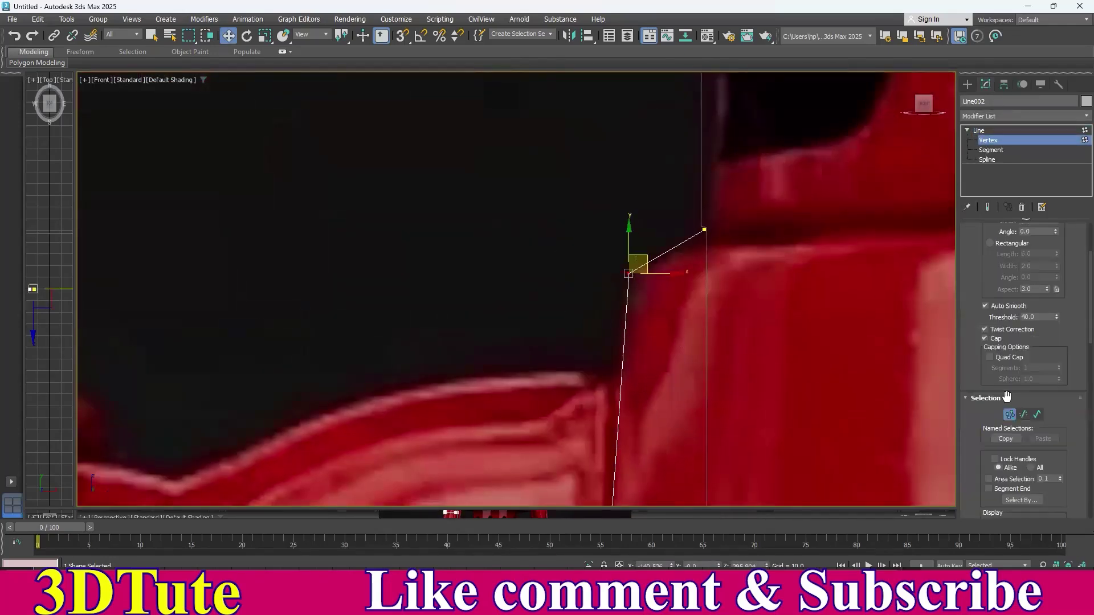
pyautogui.scroll(-6, 997, 376)
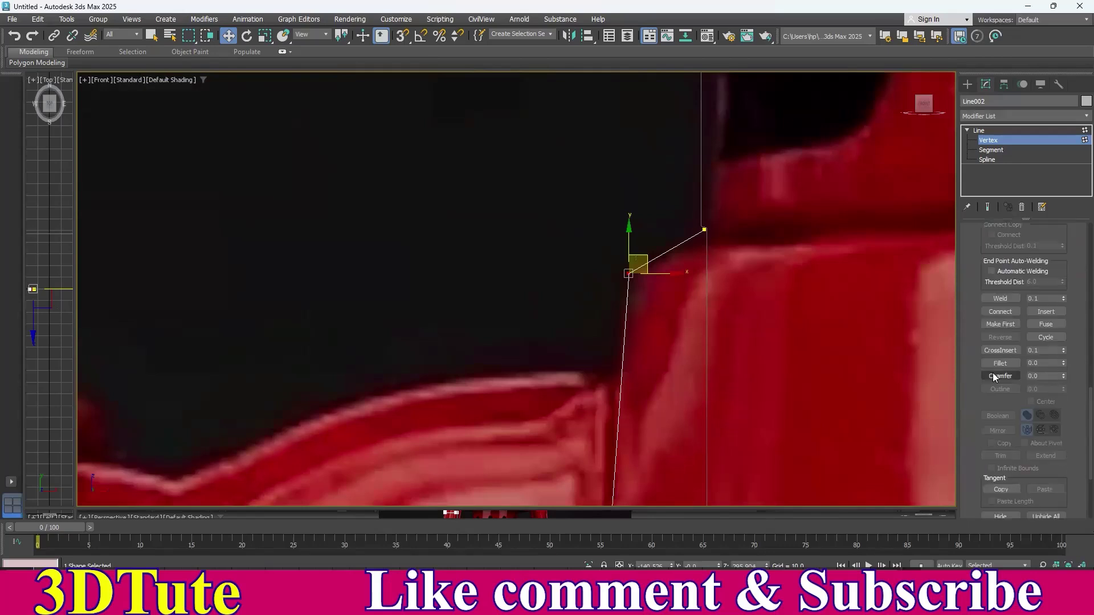
pyautogui.click(1000, 346)
pyautogui.moveTo(634, 275); pyautogui.dragTo(625, 241)
pyautogui.moveTo(636, 278); pyautogui.dragTo(639, 337, button='middle')
pyautogui.press('w')
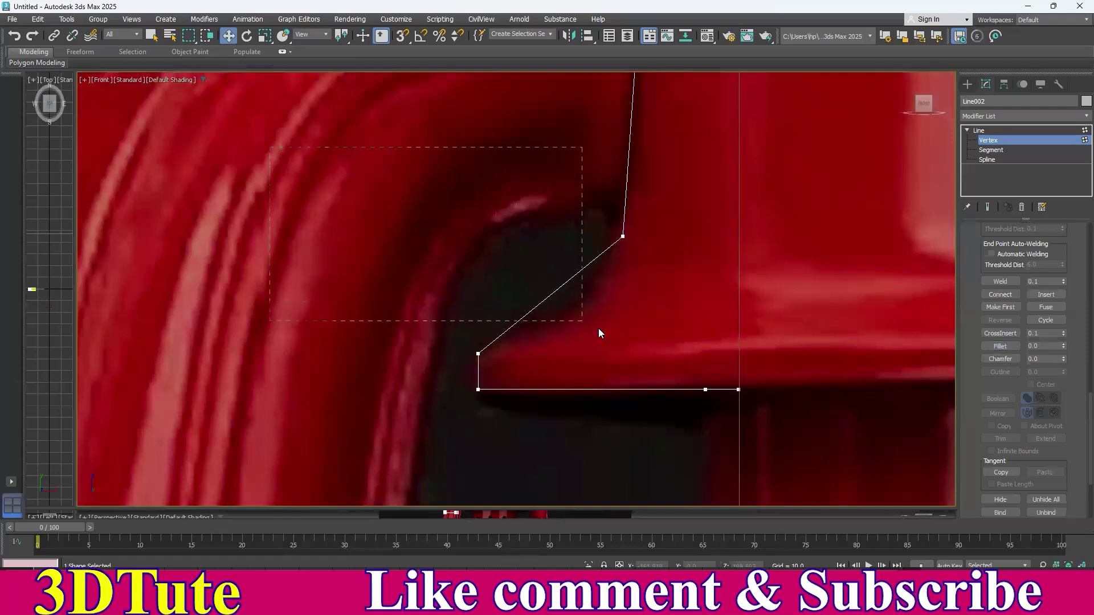
# - Convert the two vertices of the second spline's lower sloping flare to Bezier Corner
pyautogui.moveTo(651, 368); pyautogui.dragTo(652, 369)
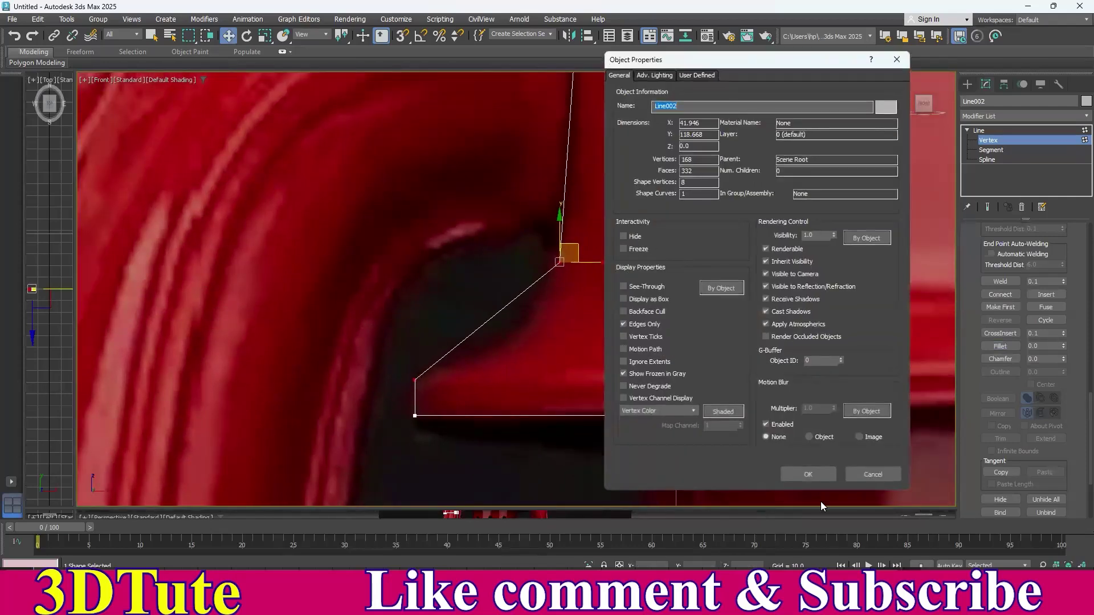
pyautogui.click(872, 474)
pyautogui.rightClick(736, 262)
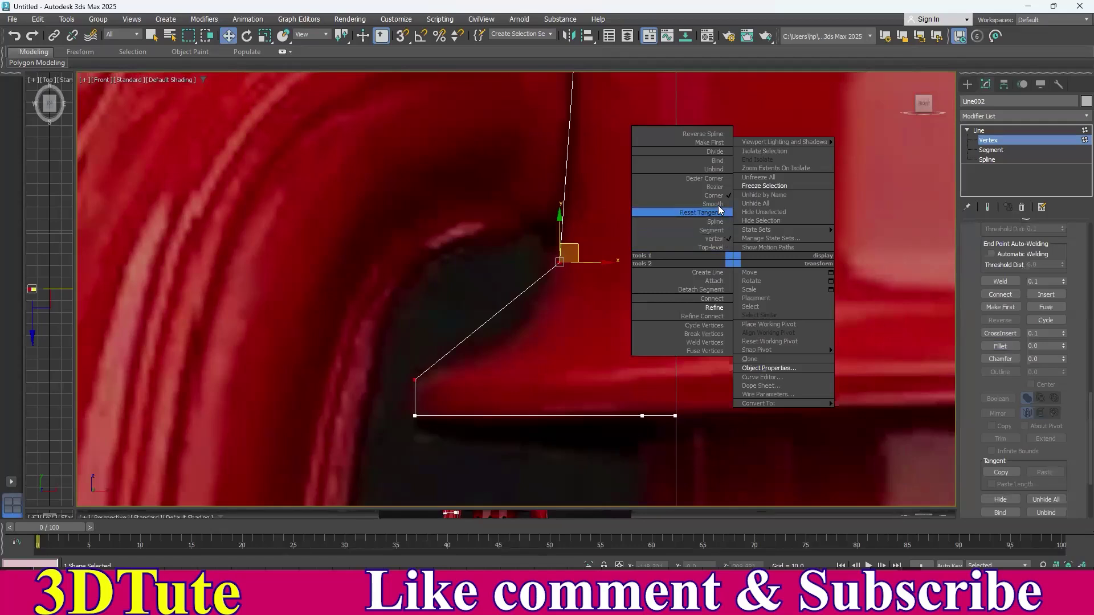
pyautogui.rightClick(489, 215)
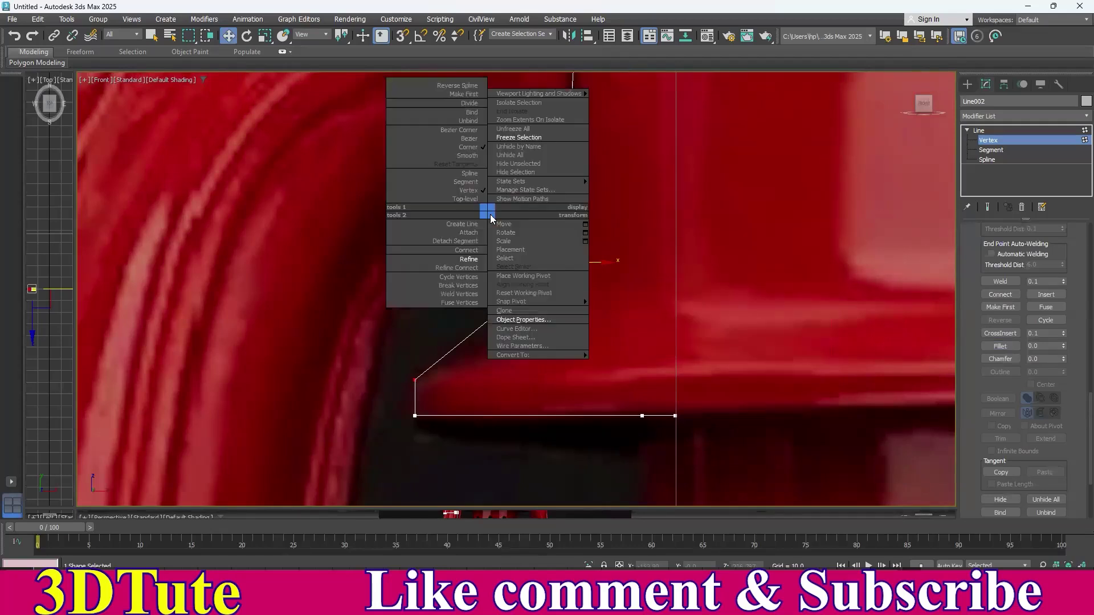
pyautogui.click(459, 130)
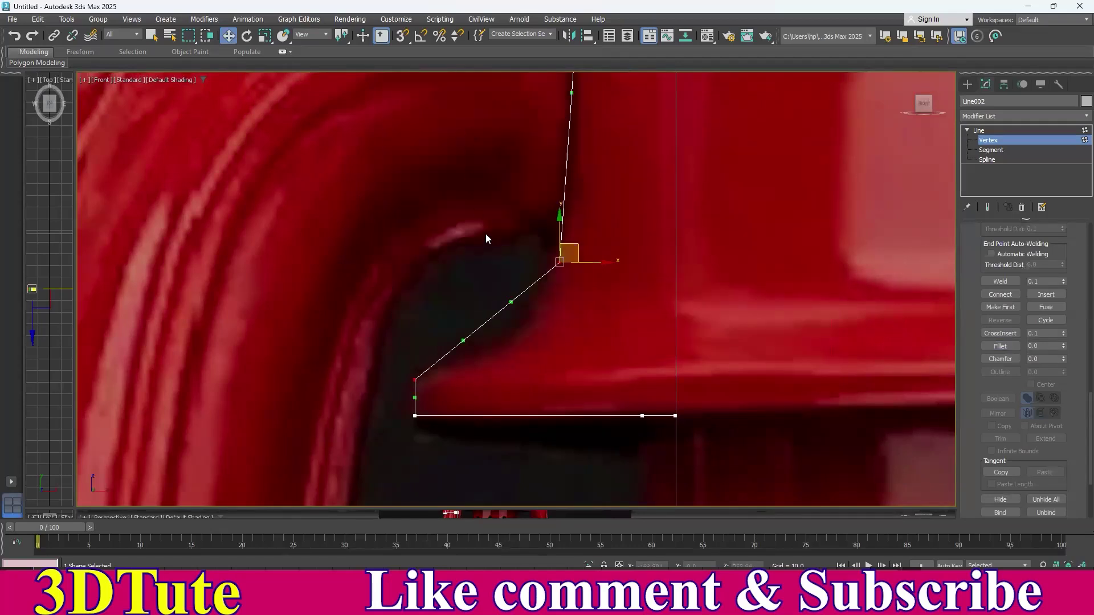
# - Adjust the flare's two facing tangent handles to give a concave curve that follows the reference edge
pyautogui.moveTo(513, 306); pyautogui.dragTo(530, 364)
pyautogui.moveTo(465, 320); pyautogui.dragTo(522, 269, button='middle')
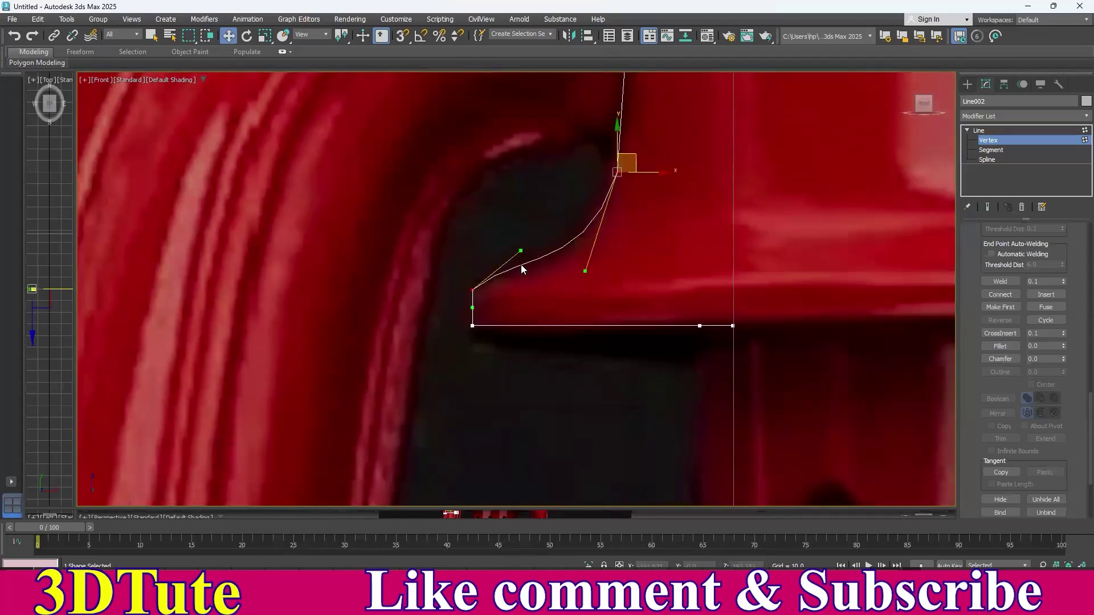
pyautogui.moveTo(519, 252); pyautogui.dragTo(533, 279)
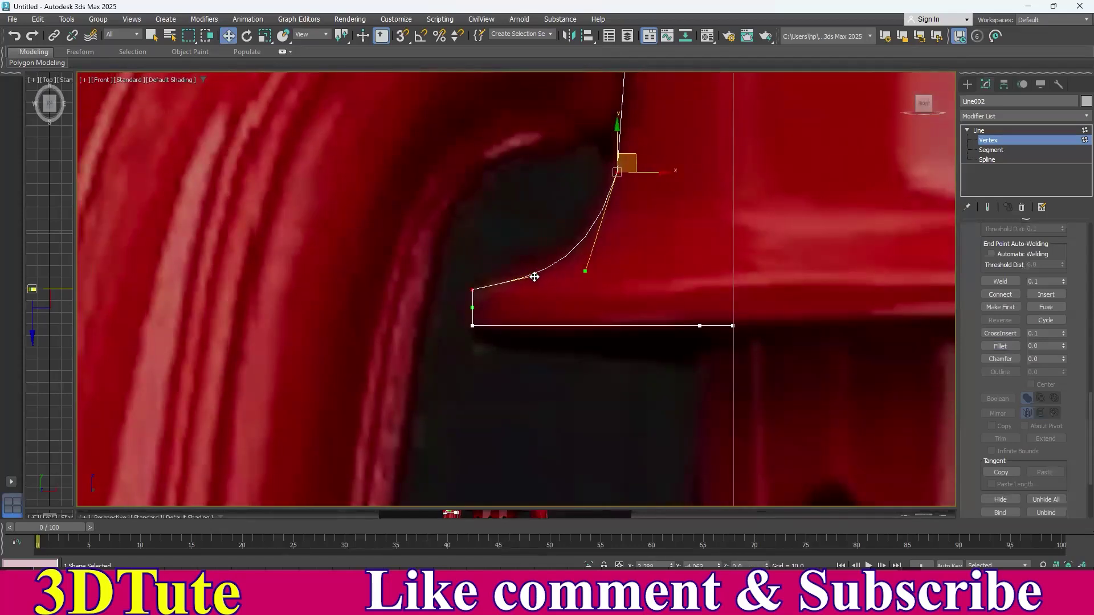
# - Try to fillet the flare's upper and lower outer rim vertices together, and undo the fillets
pyautogui.click(467, 223)
pyautogui.moveTo(481, 358); pyautogui.dragTo(469, 318)
pyautogui.click(1000, 346)
pyautogui.hotkey('ctrl', 'z')
pyautogui.moveTo(492, 357); pyautogui.dragTo(547, 450, button='middle')
pyautogui.scroll(5, 516, 367)
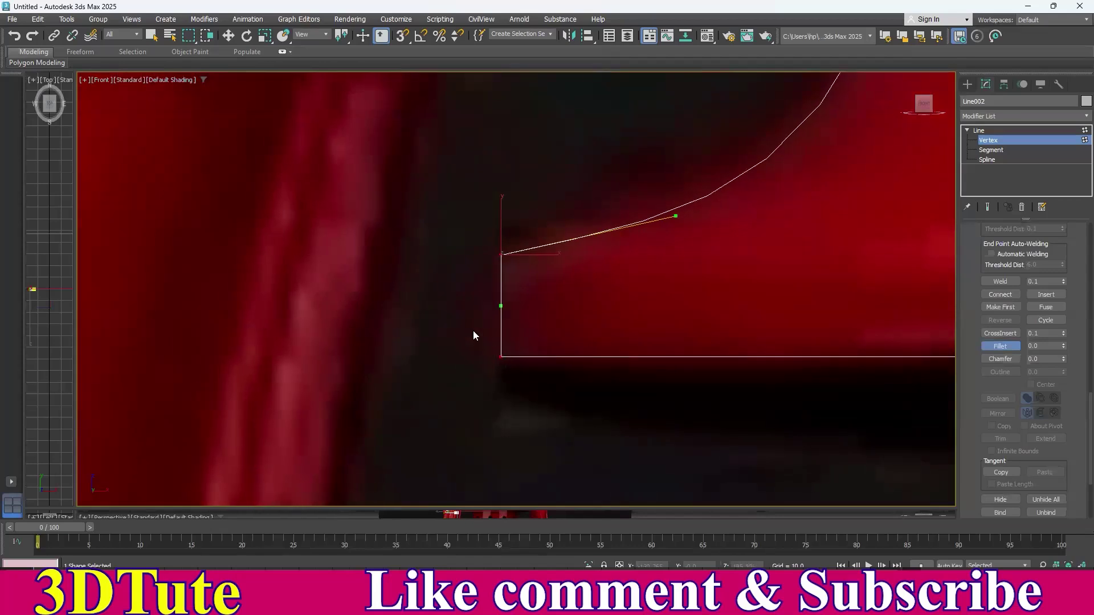
pyautogui.press('w')
pyautogui.moveTo(401, 184); pyautogui.dragTo(433, 301)
pyautogui.moveTo(521, 401); pyautogui.dragTo(522, 401)
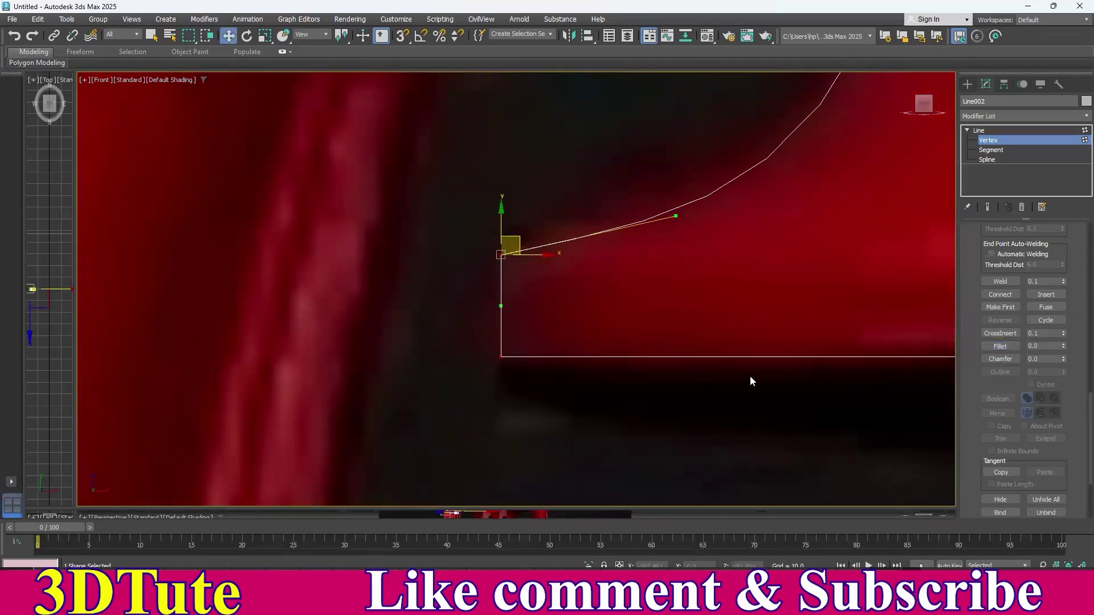
pyautogui.click(1000, 346)
pyautogui.moveTo(501, 354); pyautogui.dragTo(497, 311)
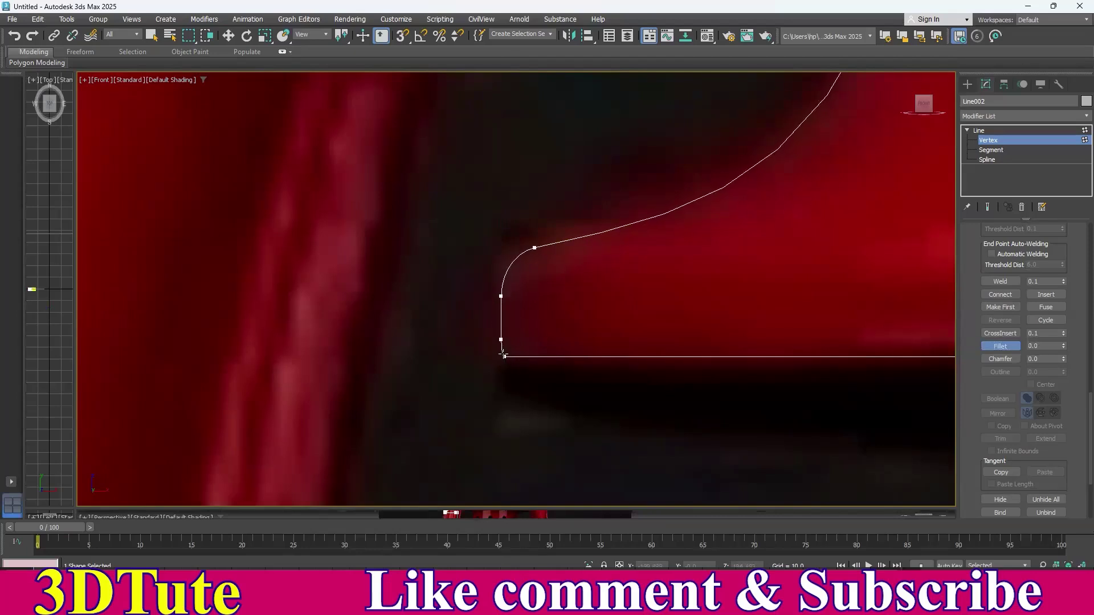
pyautogui.hotkey('ctrl', 'z')
# - Convert the lower outer rim vertex of the second spline's flare to Corner
pyautogui.press('w')
pyautogui.click(501, 255)
pyautogui.click(323, 323)
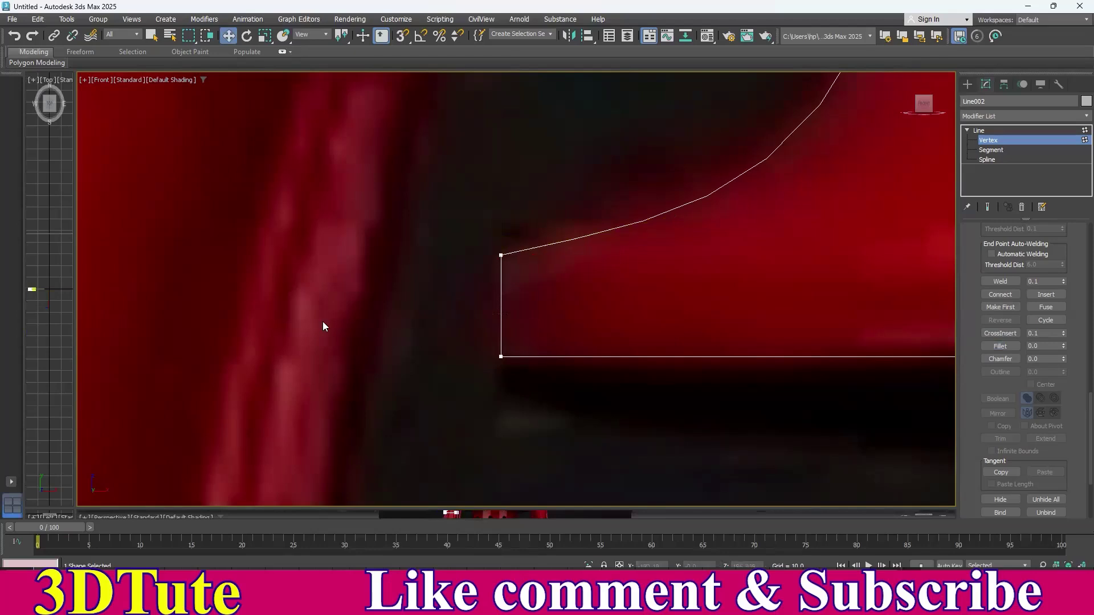
pyautogui.moveTo(457, 332); pyautogui.dragTo(510, 372)
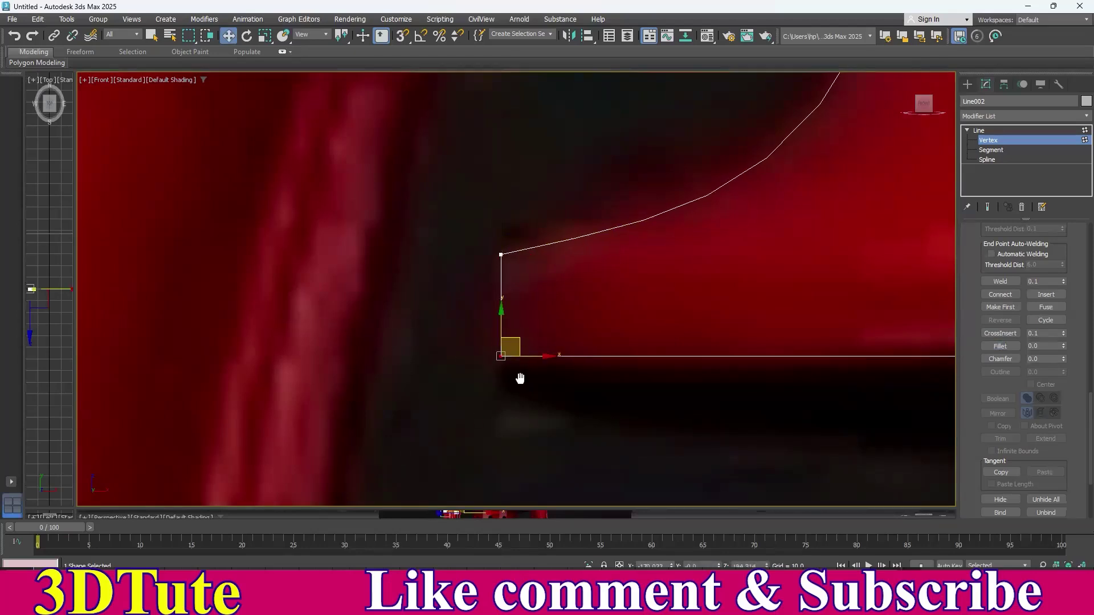
pyautogui.press('z')
pyautogui.click(467, 319)
pyautogui.click(467, 306)
pyautogui.moveTo(487, 286)
pyautogui.mouseDown()
pyautogui.moveTo(485, 259)
pyautogui.moveTo(463, 286)
pyautogui.moveTo(489, 296)
pyautogui.mouseUp()
pyautogui.hotkey('ctrl', 'z')
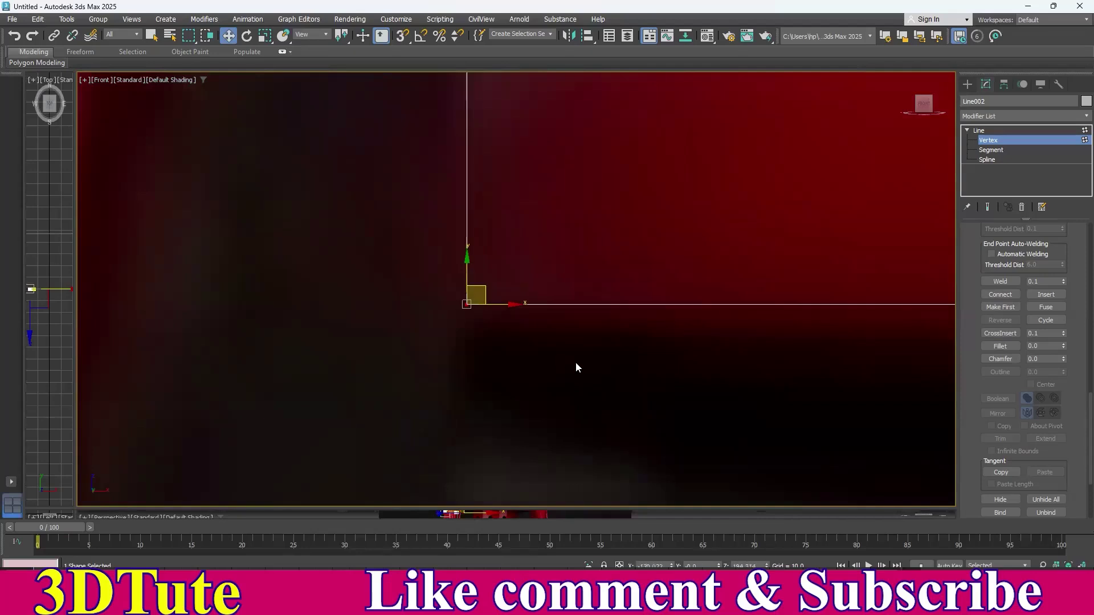
pyautogui.moveTo(562, 378); pyautogui.dragTo(539, 428, button='middle')
pyautogui.rightClick(687, 215)
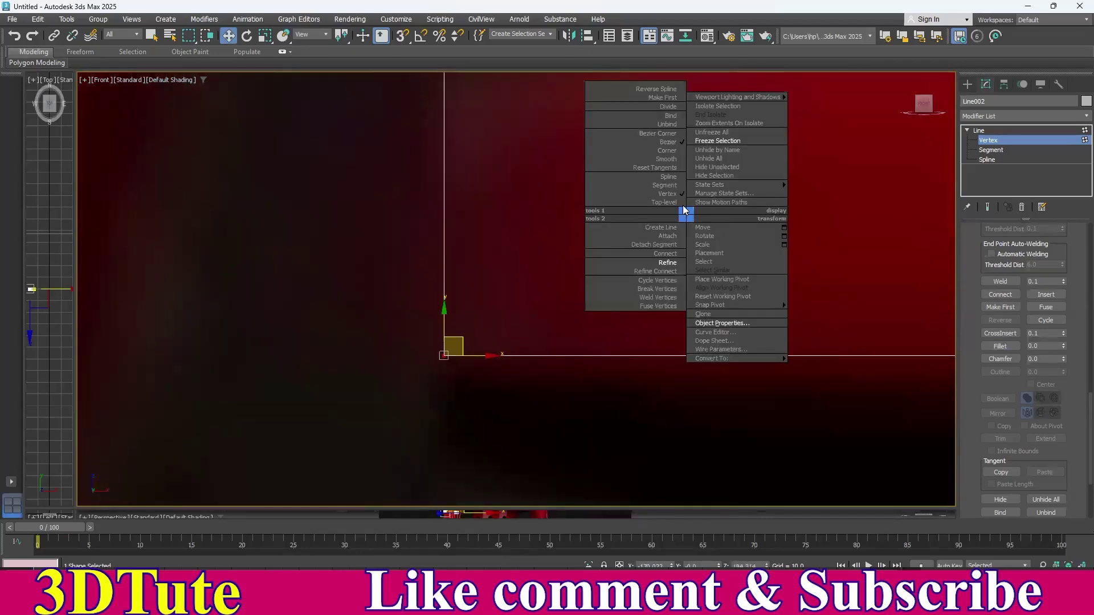
pyautogui.moveTo(696, 187)
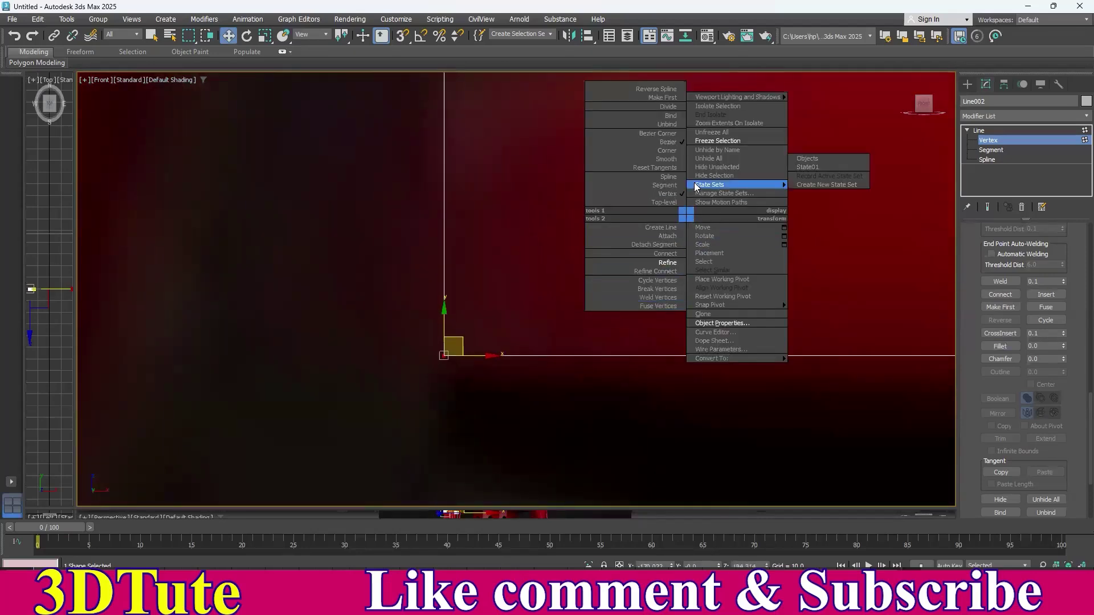
pyautogui.click(667, 150)
pyautogui.scroll(-3, 644, 199)
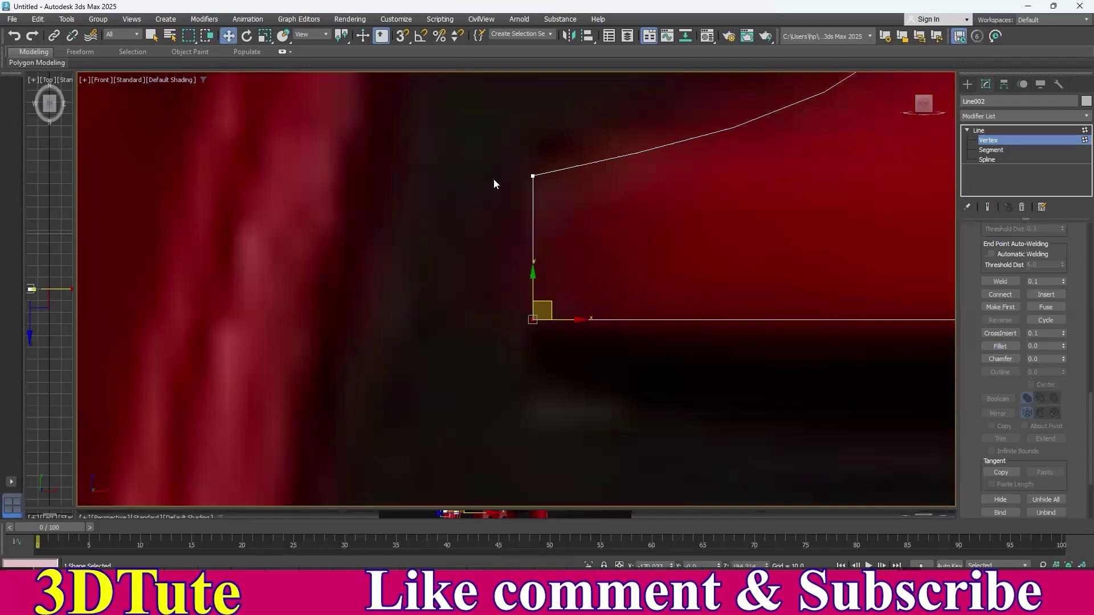
# - Fillet the flare's upper and lower outer rim vertices together and leave vertex editing of the second spline
pyautogui.click(532, 175)
pyautogui.click(1000, 346)
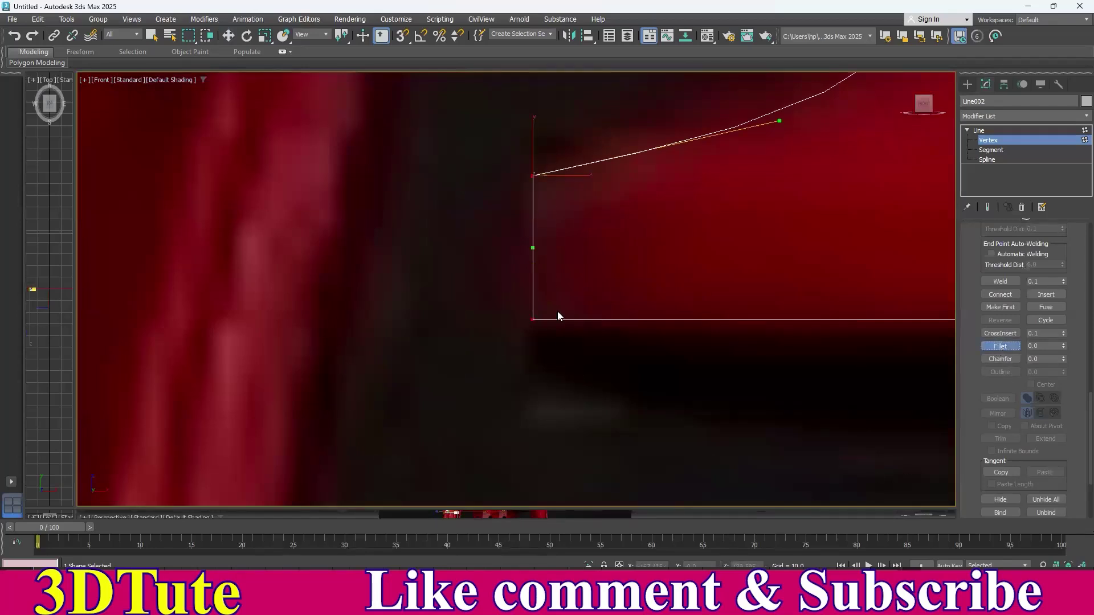
pyautogui.moveTo(533, 317); pyautogui.dragTo(515, 285)
pyautogui.rightClick(392, 263)
pyautogui.scroll(-4, 393, 262)
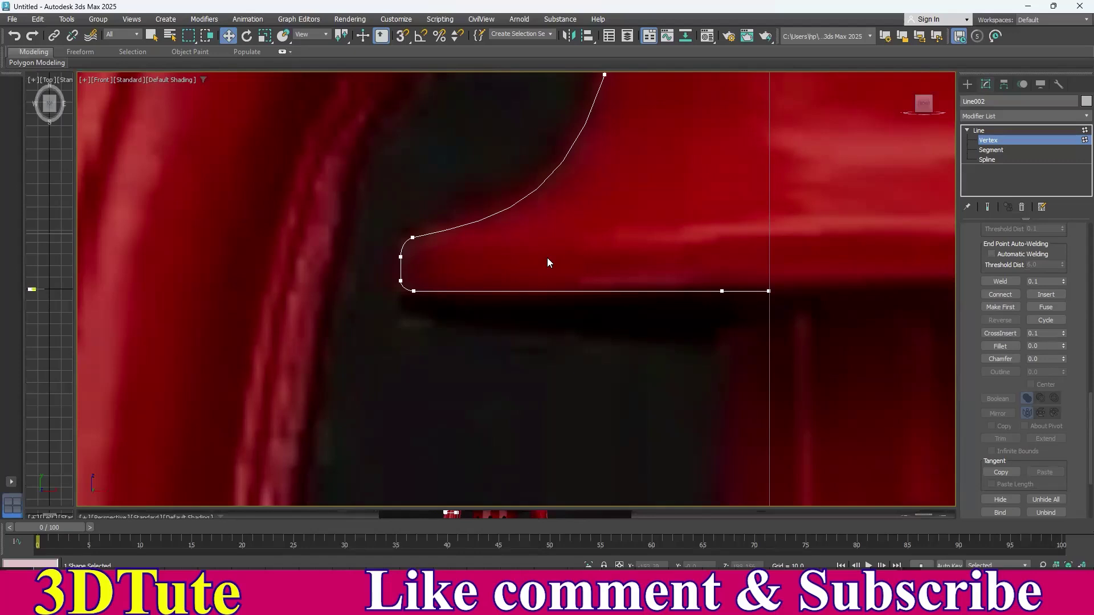
pyautogui.scroll(-10, 547, 258)
pyautogui.click(978, 131)
pyautogui.moveTo(557, 296); pyautogui.dragTo(559, 227, button='middle')
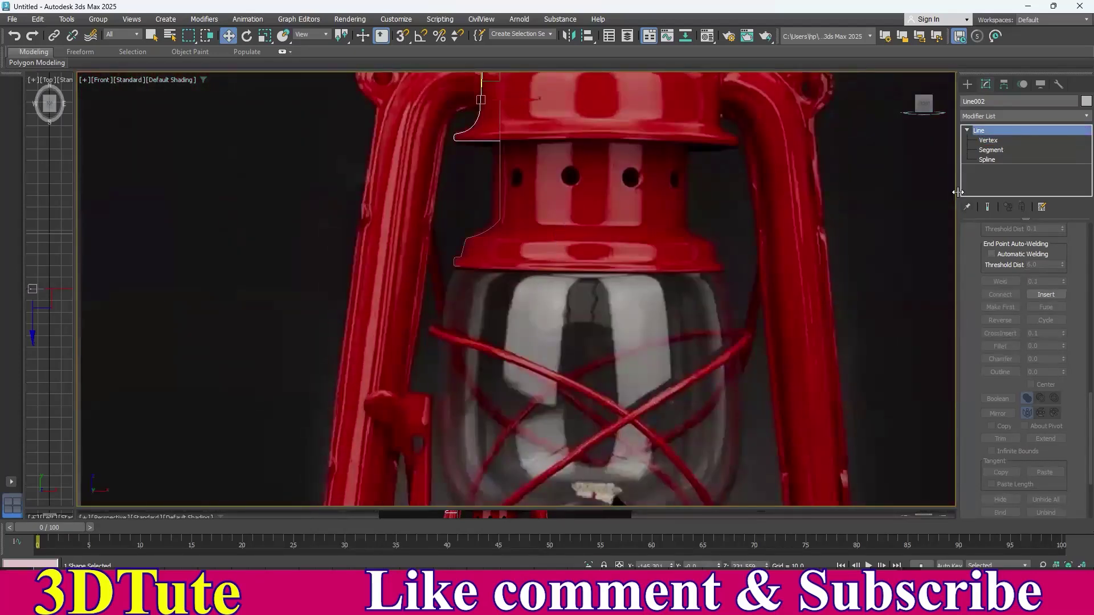
# - Start a new line under the collar's lower rim and trace the glass globe's outer edge down to the upper wire guard
pyautogui.click(967, 85)
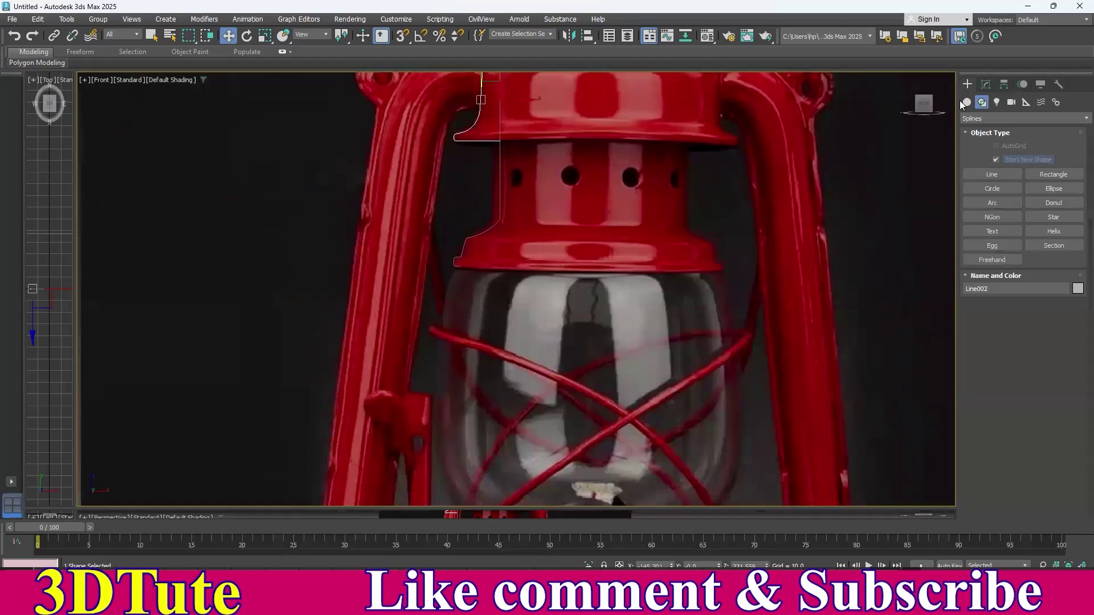
pyautogui.click(992, 175)
pyautogui.scroll(6, 486, 286)
pyautogui.scroll(5, 547, 249)
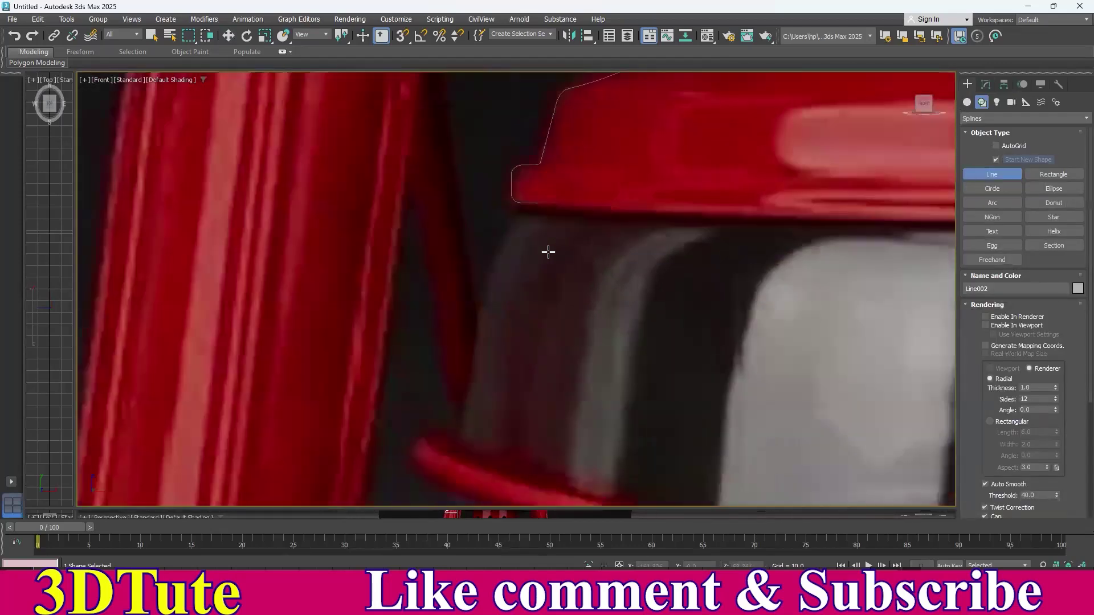
pyautogui.click(539, 196)
pyautogui.click(519, 214)
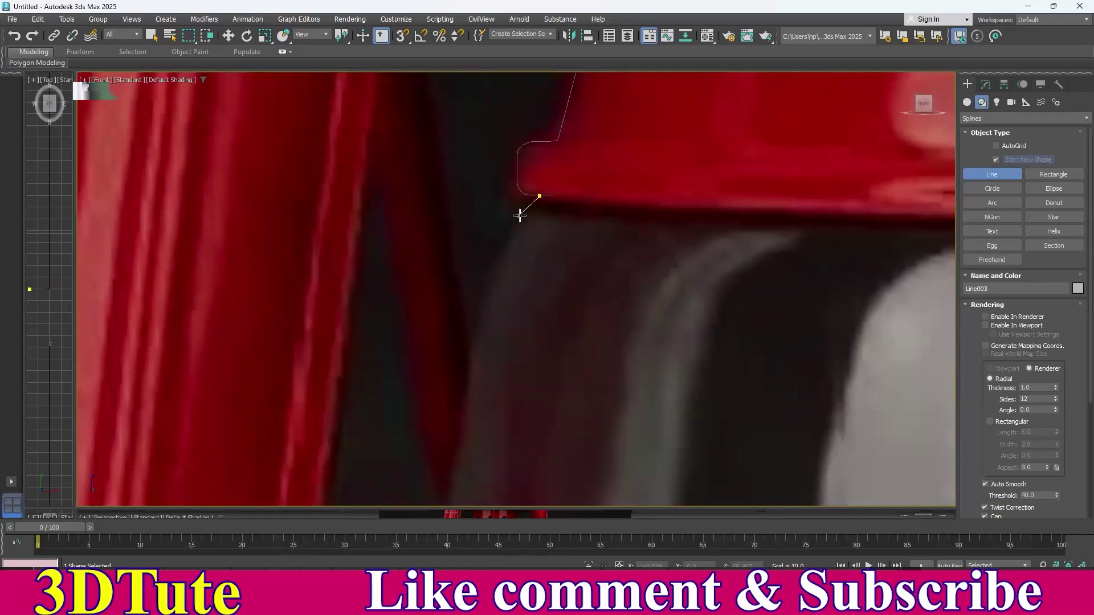
pyautogui.press('BackSpace')
pyautogui.click(516, 216)
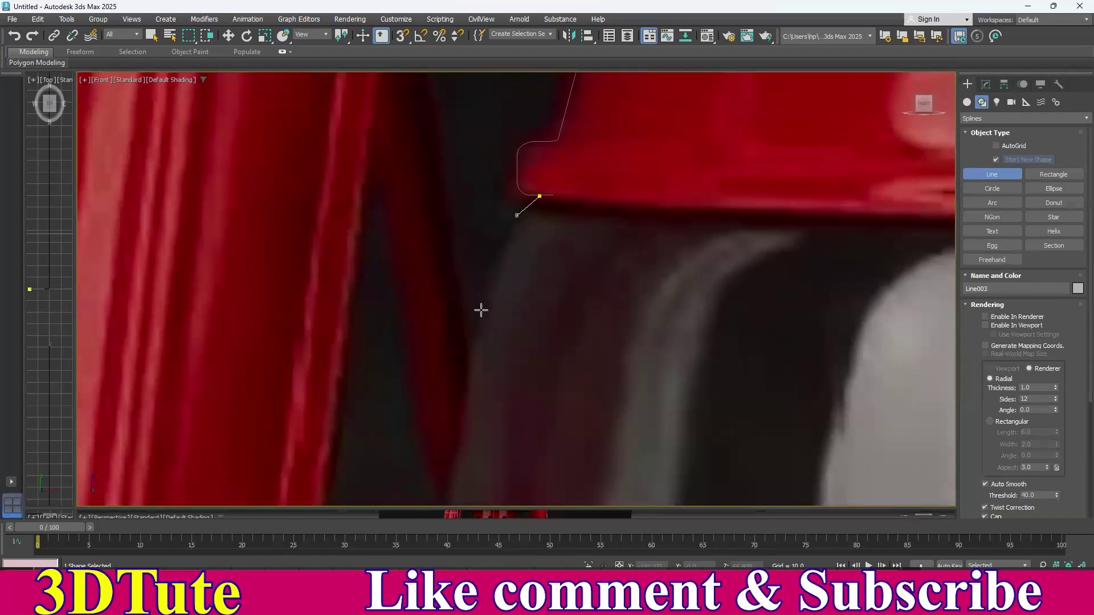
pyautogui.moveTo(435, 407); pyautogui.dragTo(410, 222, button='middle')
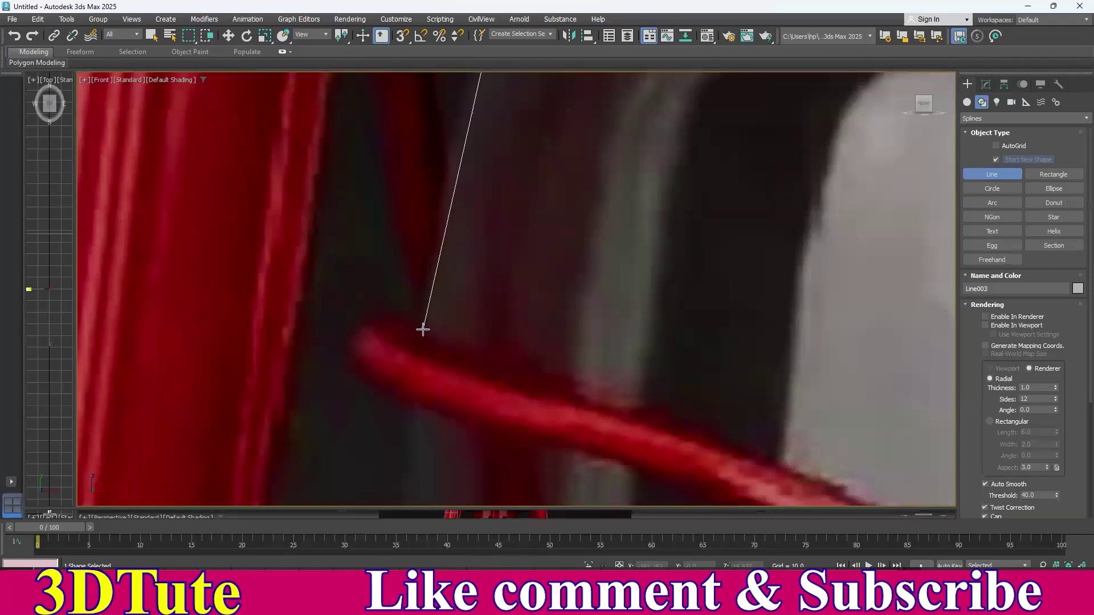
pyautogui.click(419, 332)
# - Continue the globe line down the side and inward to the burner base, and finish the spline
pyautogui.scroll(-6, 462, 399)
pyautogui.moveTo(468, 403); pyautogui.dragTo(399, 251, button='middle')
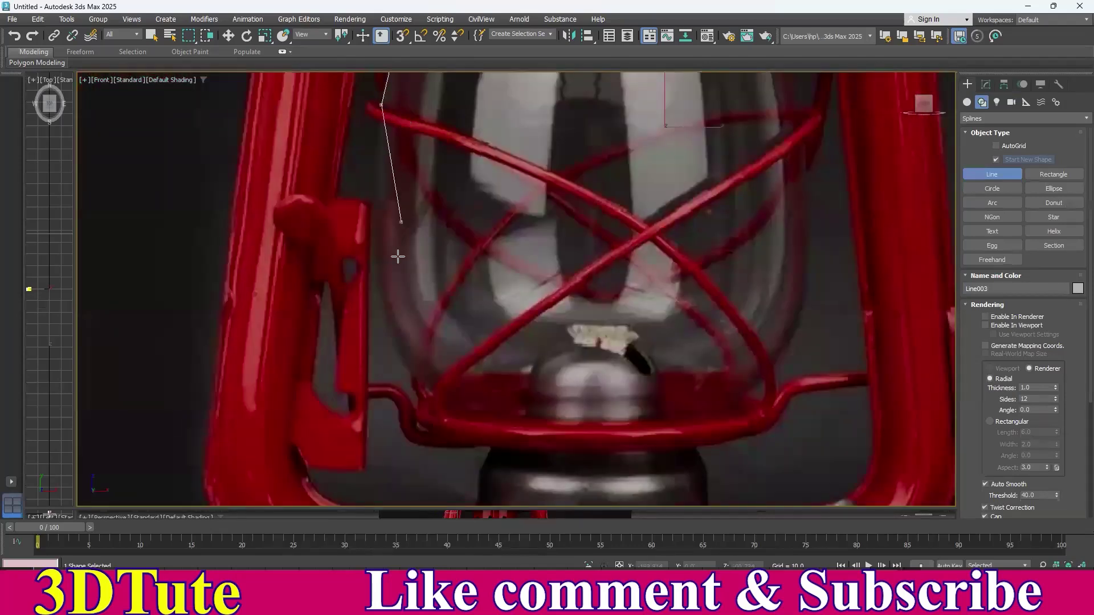
pyautogui.click(379, 303)
pyautogui.scroll(2, 445, 366)
pyautogui.moveTo(444, 366); pyautogui.dragTo(427, 287, button='middle')
pyautogui.scroll(5, 428, 286)
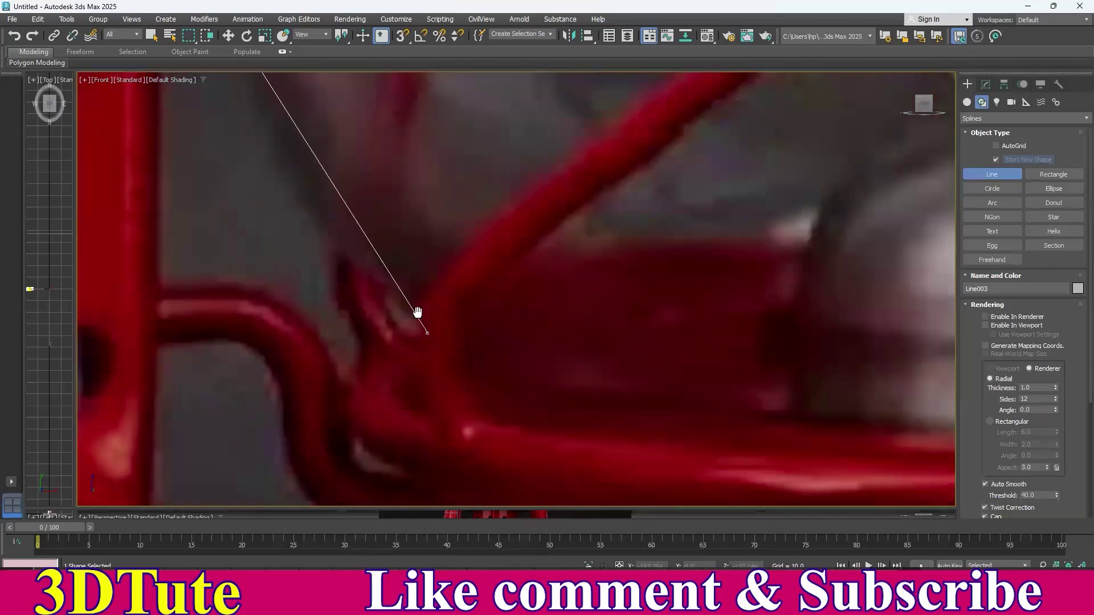
pyautogui.click(458, 249)
pyautogui.click(455, 372)
pyautogui.rightClick(605, 285)
pyautogui.scroll(-5, 602, 291)
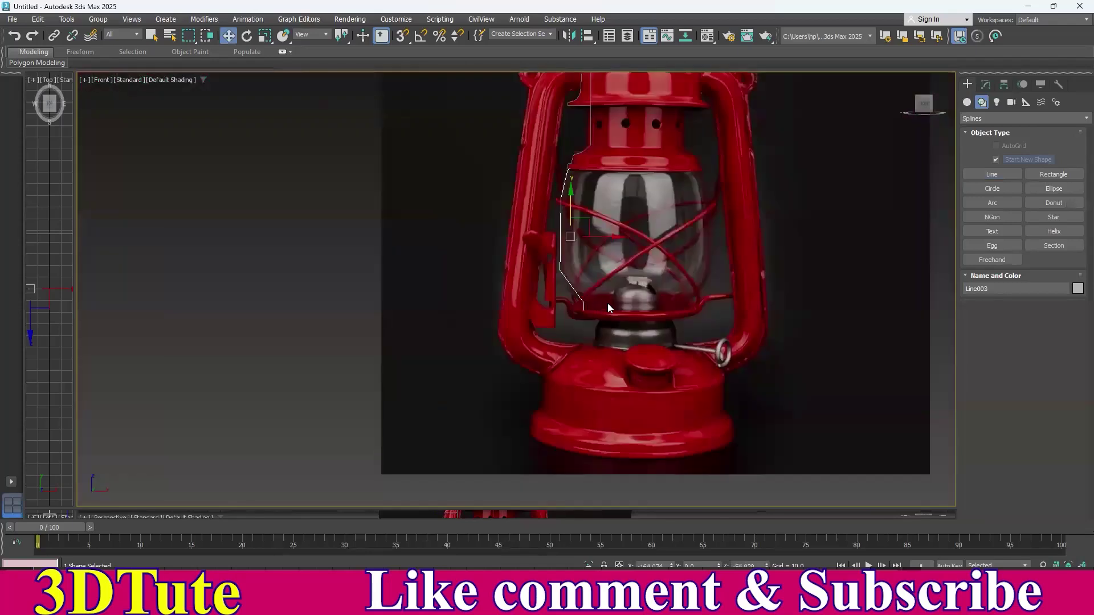
# - Raise the globe spline's top end vertex into the collar rim and convert it to Corner
pyautogui.scroll(5, 607, 307)
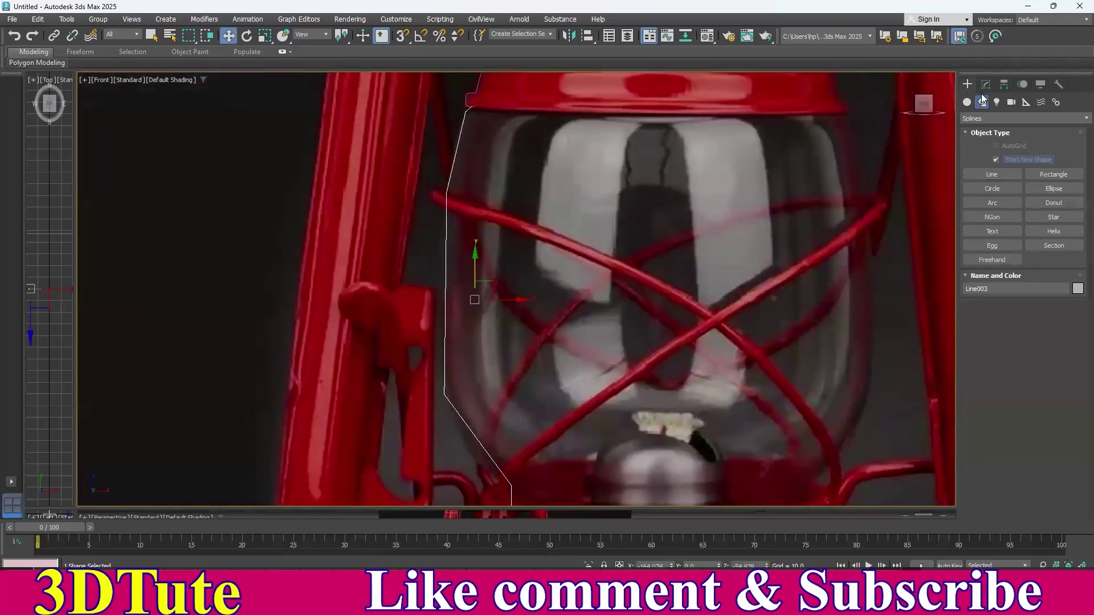
pyautogui.click(986, 84)
pyautogui.click(967, 130)
pyautogui.click(988, 140)
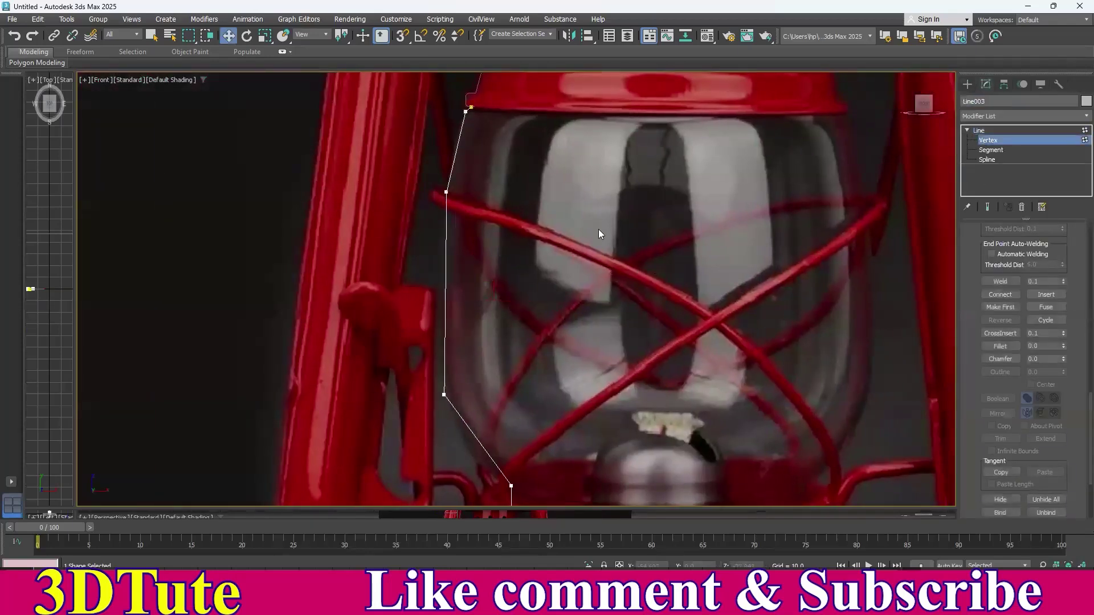
pyautogui.moveTo(598, 229); pyautogui.dragTo(623, 317, button='middle')
pyautogui.moveTo(557, 242); pyautogui.dragTo(629, 368, button='middle')
pyautogui.scroll(2, 564, 275)
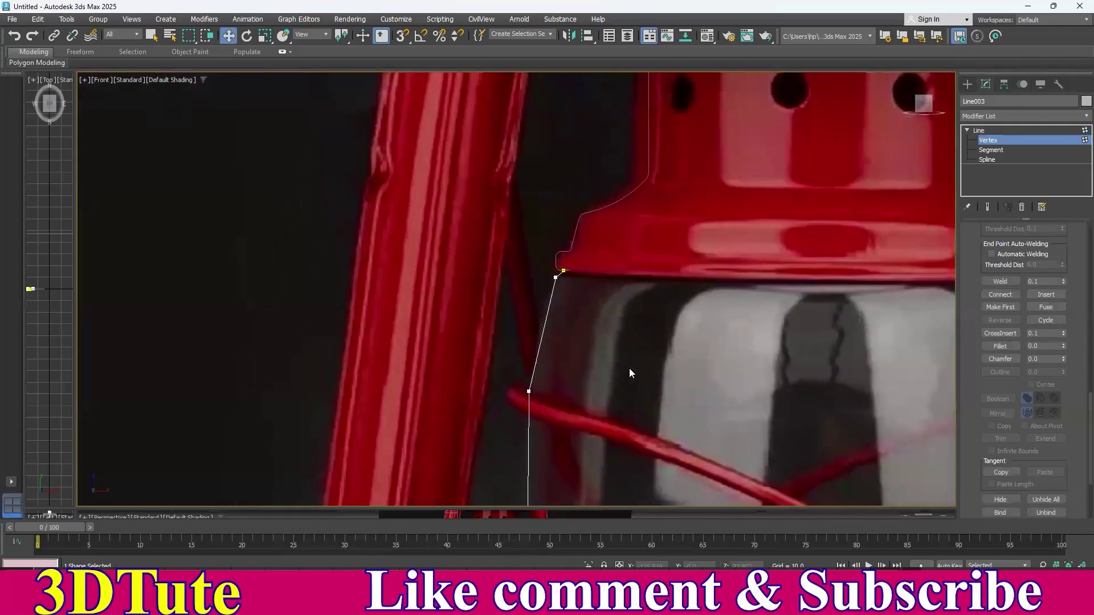
pyautogui.scroll(5, 607, 347)
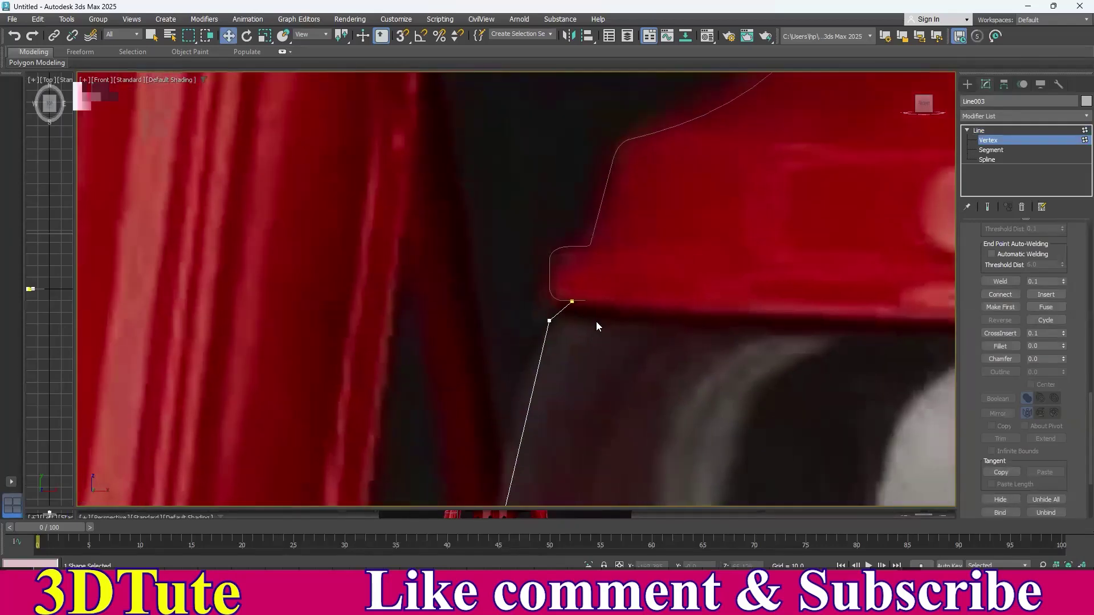
pyautogui.click(571, 301)
pyautogui.moveTo(573, 267); pyautogui.dragTo(572, 249)
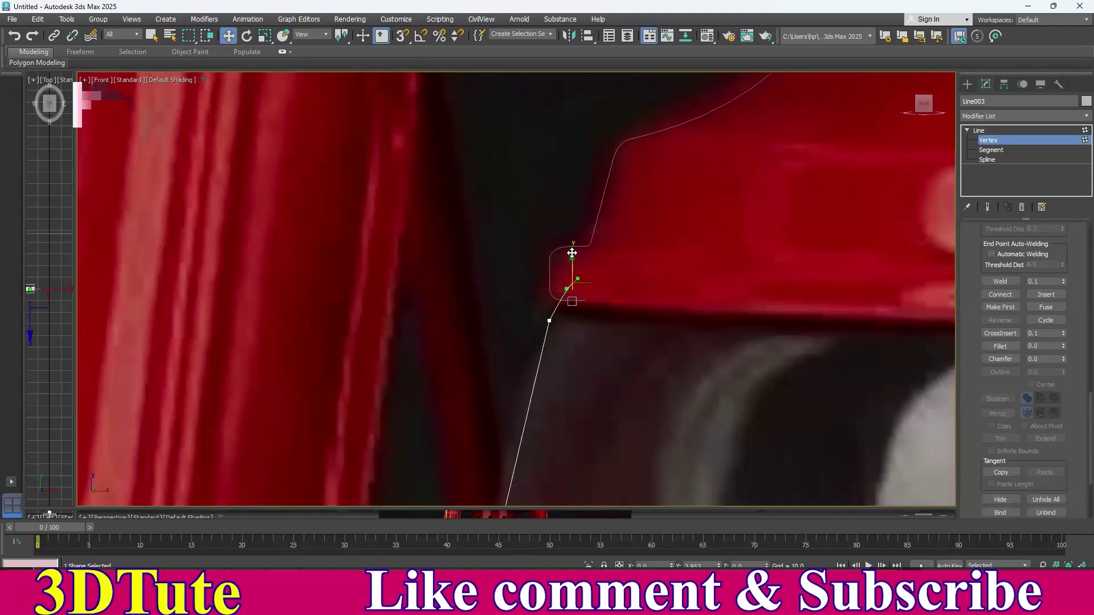
pyautogui.rightClick(623, 244)
pyautogui.click(607, 160)
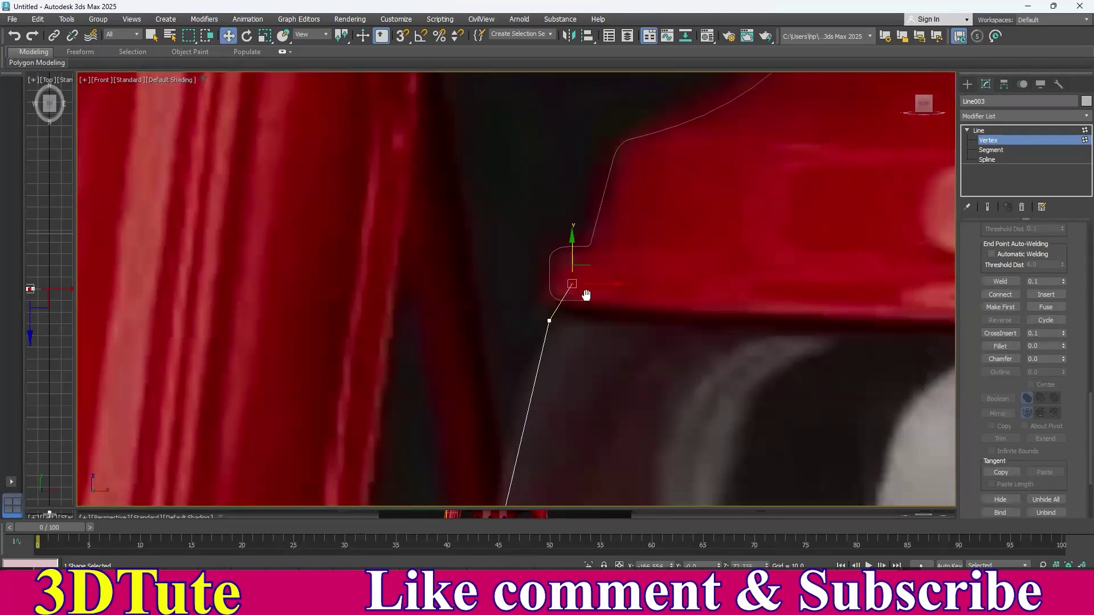
# - Insert a vertex with Refine on the globe spline's short top segment and move it to the collar rim's lower edge
pyautogui.scroll(2, 586, 295)
pyautogui.rightClick(702, 181)
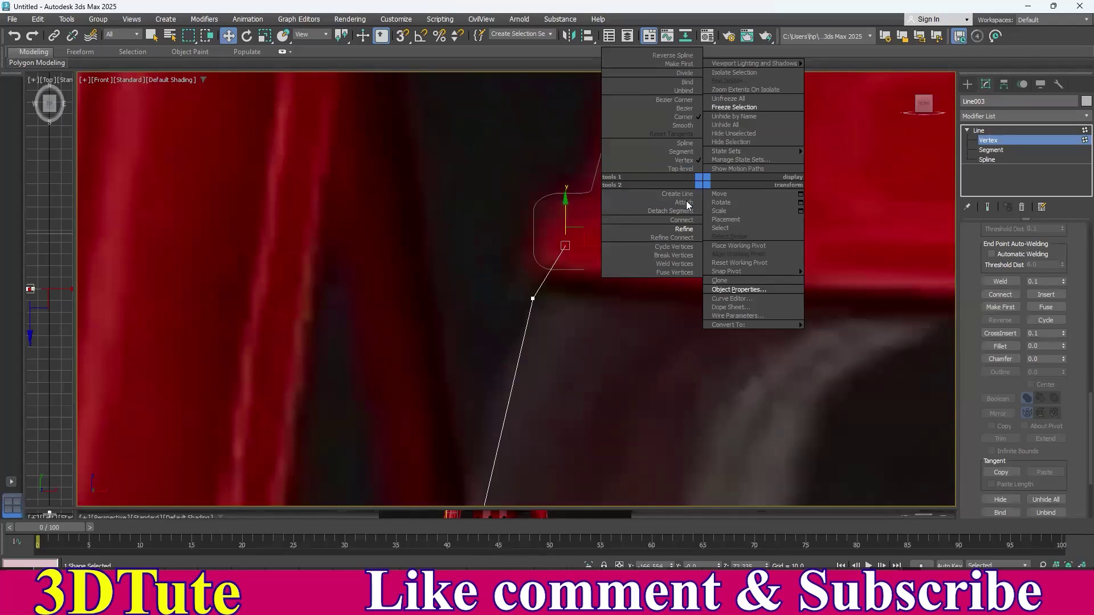
pyautogui.click(684, 231)
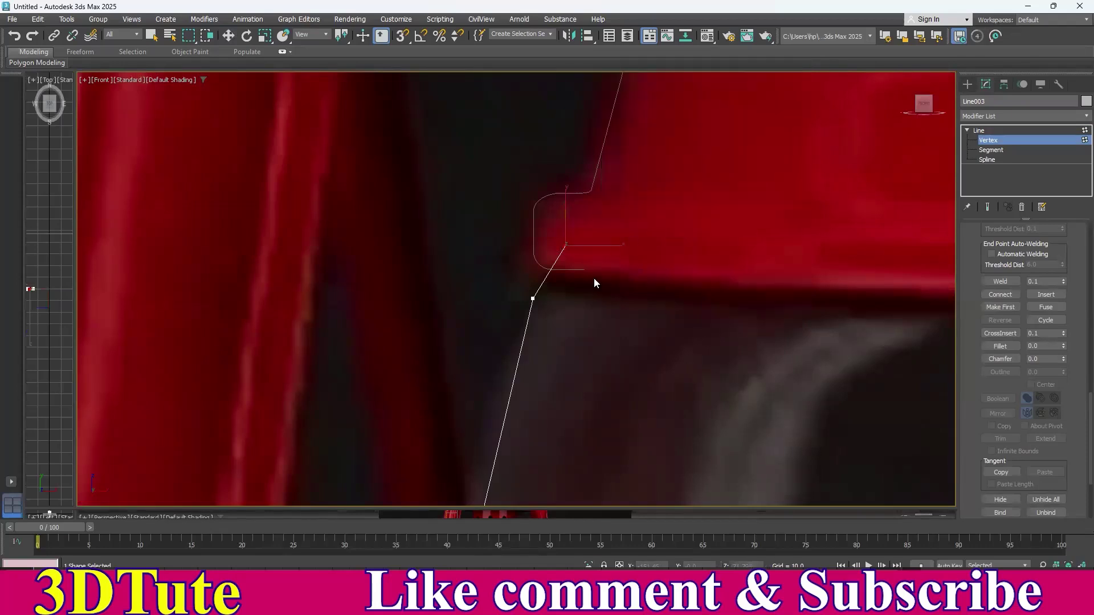
pyautogui.press('w')
pyautogui.click(546, 276)
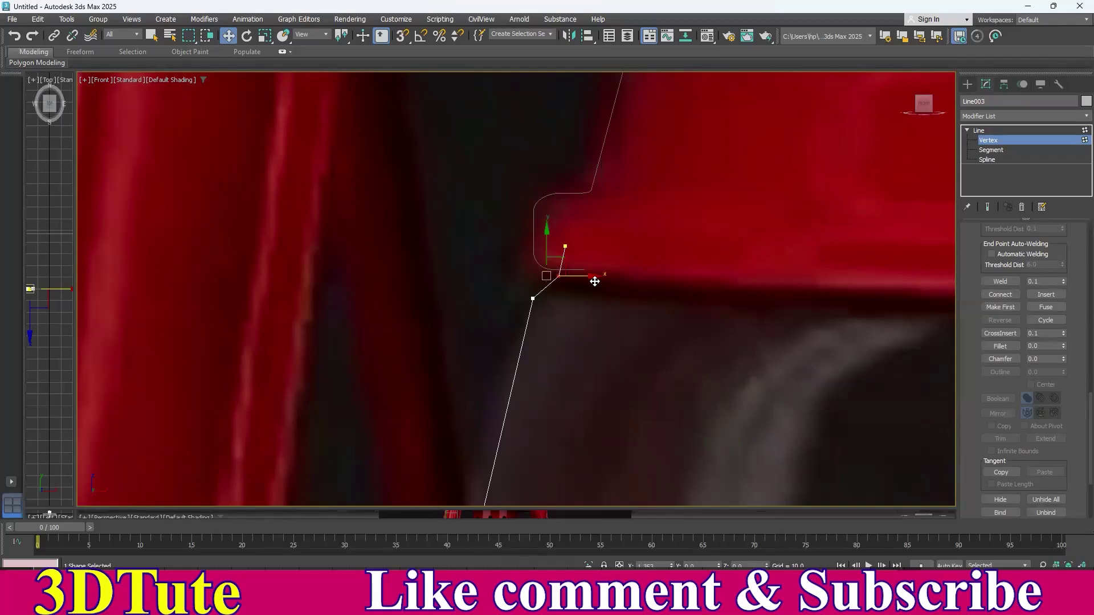
pyautogui.click(562, 275)
pyautogui.click(485, 252)
pyautogui.moveTo(597, 339); pyautogui.dragTo(599, 342)
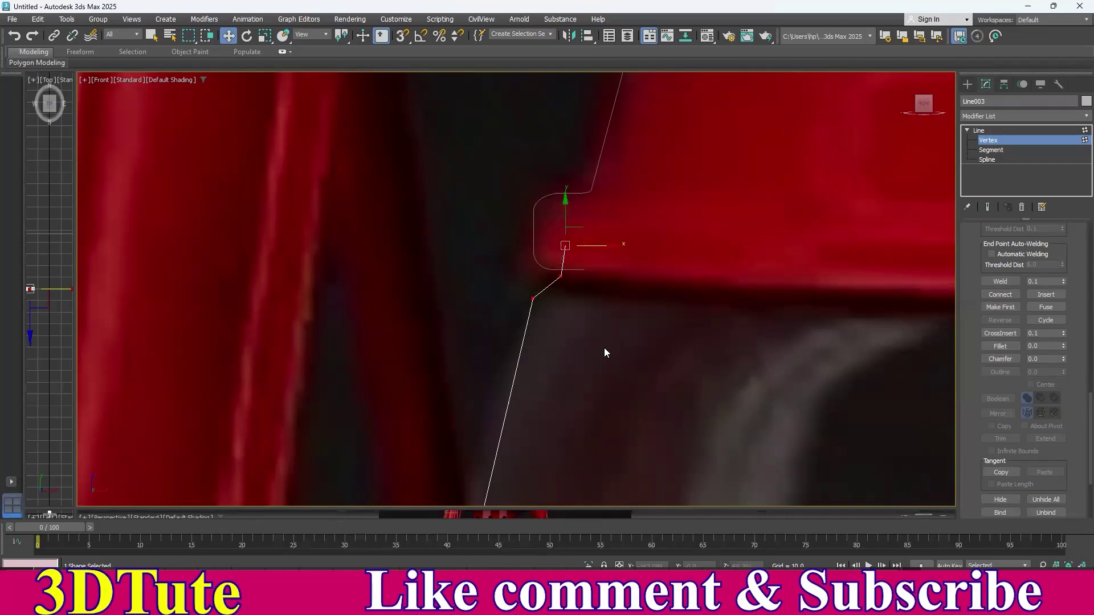
# - Fillet the inserted vertex and the globe's upper shoulder vertex together
pyautogui.click(561, 276)
pyautogui.click(1000, 346)
pyautogui.scroll(3, 658, 360)
pyautogui.moveTo(588, 282); pyautogui.dragTo(582, 271)
pyautogui.rightClick(651, 290)
# - Convert the globe spline's side vertex at the upper wire guard to Smooth
pyautogui.scroll(-4, 642, 378)
pyautogui.moveTo(643, 378); pyautogui.dragTo(653, 188, button='middle')
pyautogui.moveTo(658, 373); pyautogui.dragTo(666, 293, button='middle')
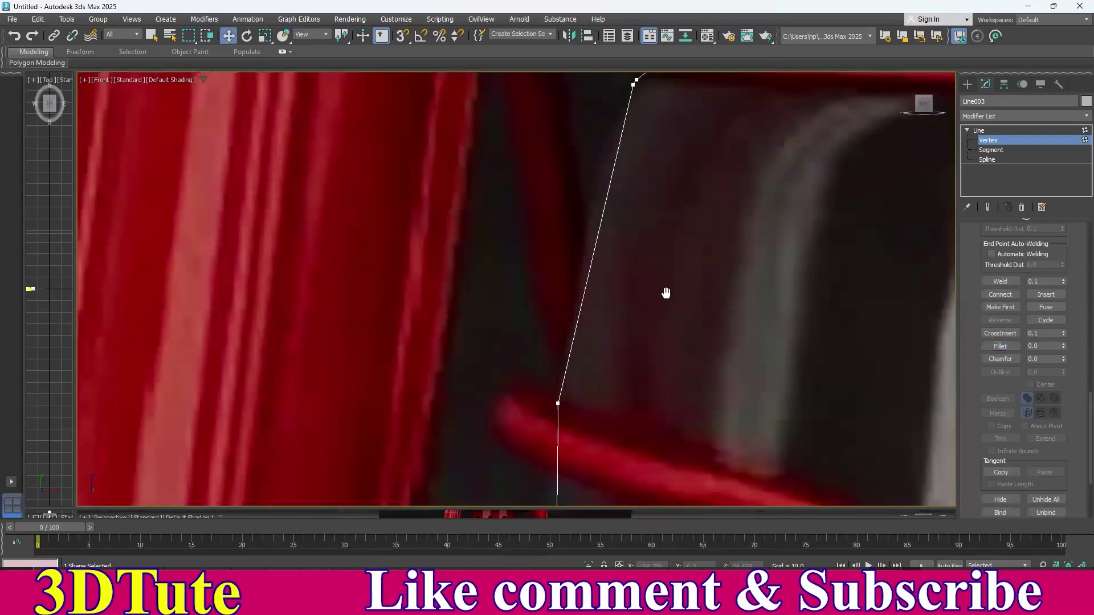
pyautogui.scroll(-3, 678, 319)
pyautogui.click(635, 181)
pyautogui.scroll(2, 694, 235)
pyautogui.moveTo(693, 235); pyautogui.dragTo(587, 344, button='middle')
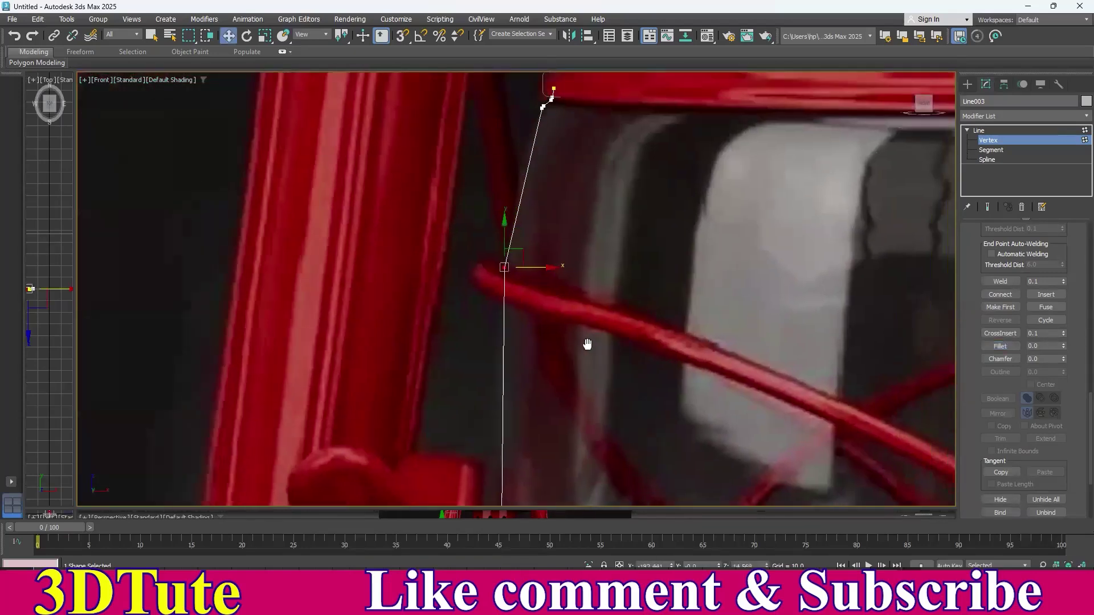
pyautogui.rightClick(680, 250)
pyautogui.click(661, 196)
pyautogui.scroll(-3, 627, 188)
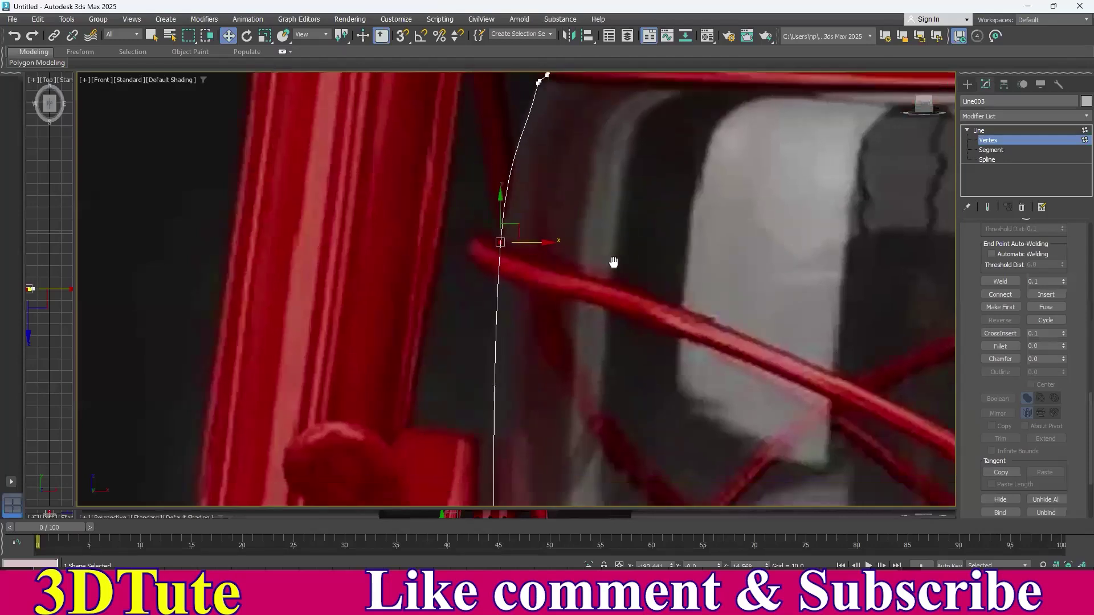
# - Try to move the smoothed side vertex further down the globe, and undo the move
pyautogui.moveTo(580, 157); pyautogui.dragTo(577, 200)
pyautogui.moveTo(725, 173); pyautogui.dragTo(560, 298, button='middle')
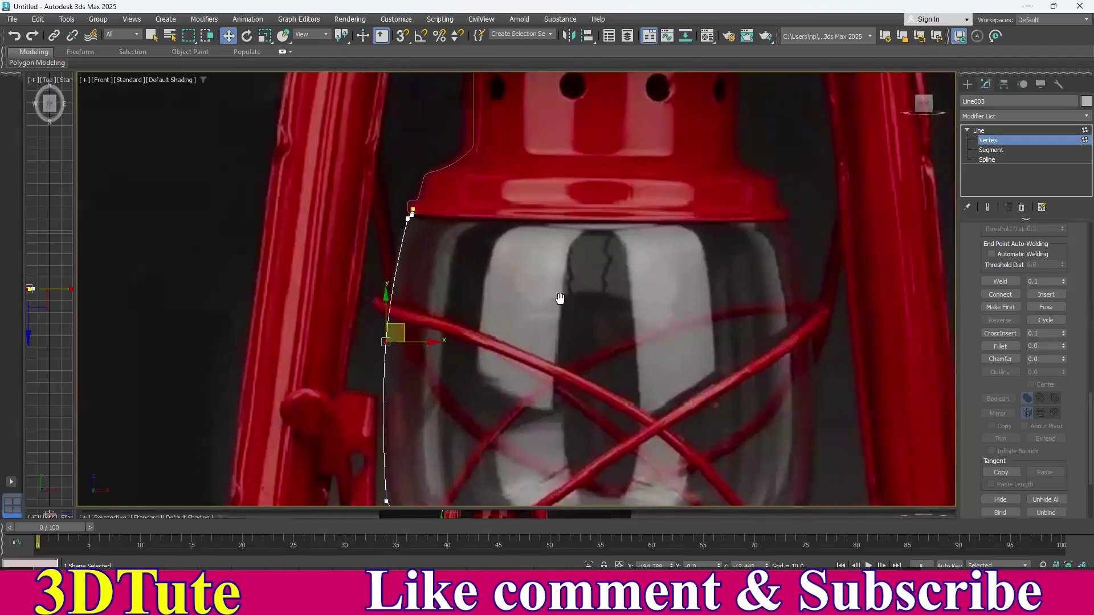
pyautogui.hotkey('ctrl', 'z')
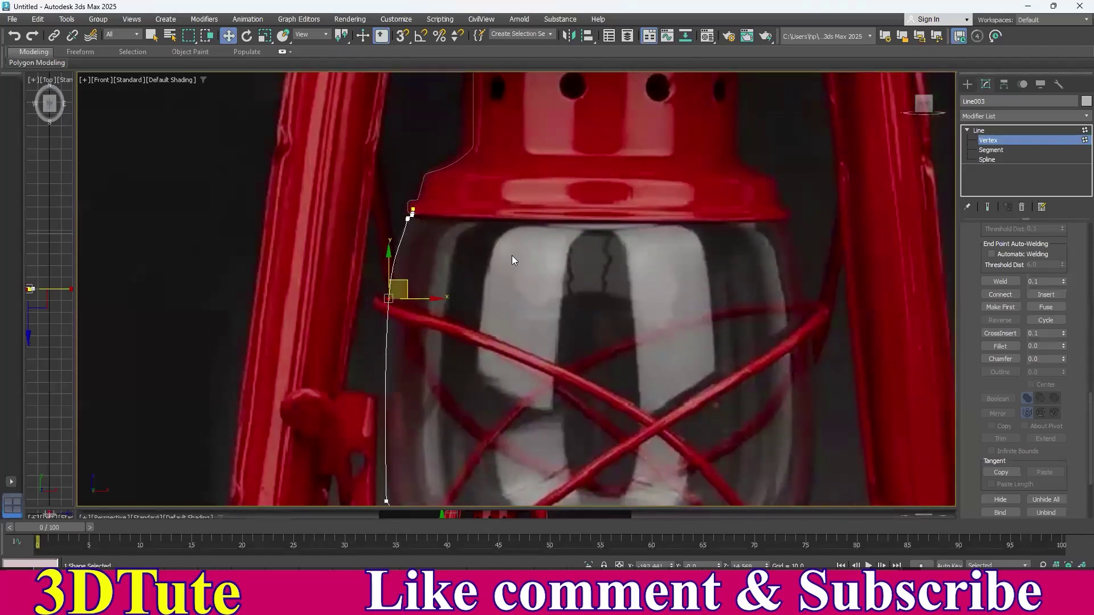
# - Adjust the shoulder's lower tangent handle and shift the two shoulder vertices outward to round the globe's upper curve
pyautogui.moveTo(512, 255); pyautogui.dragTo(566, 305, button='middle')
pyautogui.scroll(3, 566, 306)
pyautogui.moveTo(421, 317); pyautogui.dragTo(468, 275, button='middle')
pyautogui.scroll(-3, 513, 254)
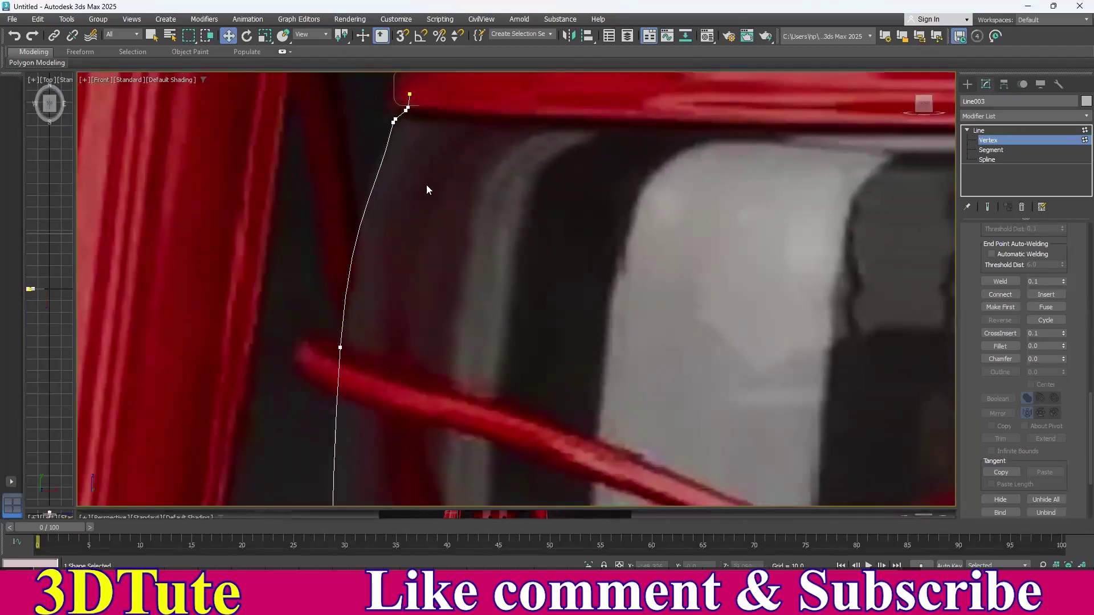
pyautogui.scroll(4, 527, 366)
pyautogui.moveTo(528, 367); pyautogui.dragTo(493, 307, button='middle')
pyautogui.click(468, 244)
pyautogui.moveTo(433, 398); pyautogui.dragTo(437, 297)
pyautogui.moveTo(488, 234); pyautogui.dragTo(484, 263)
pyautogui.click(425, 239)
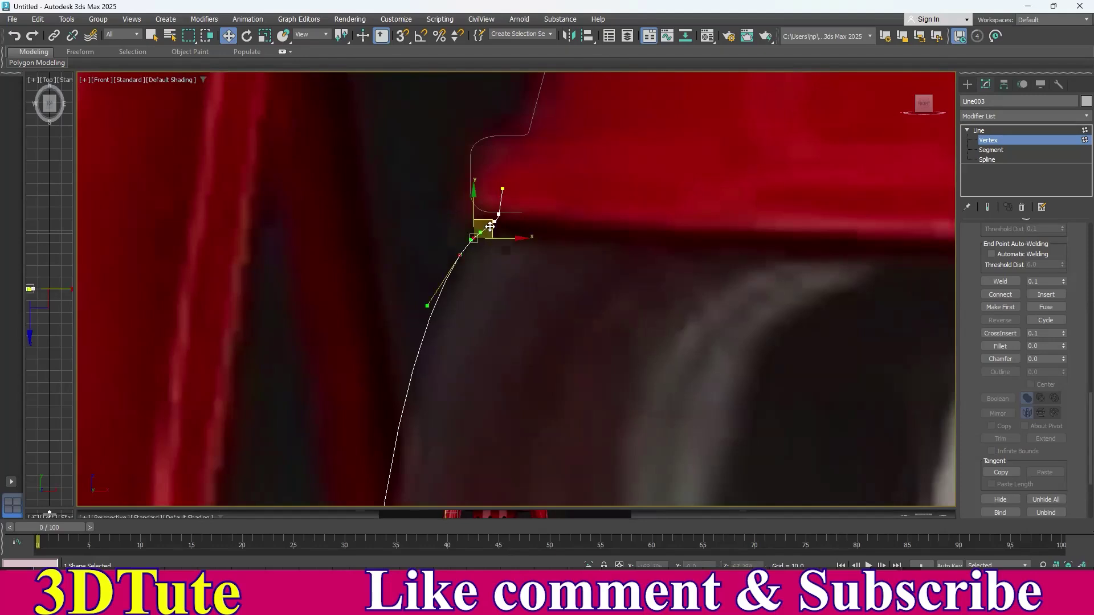
pyautogui.moveTo(490, 218); pyautogui.dragTo(488, 219)
pyautogui.click(458, 311)
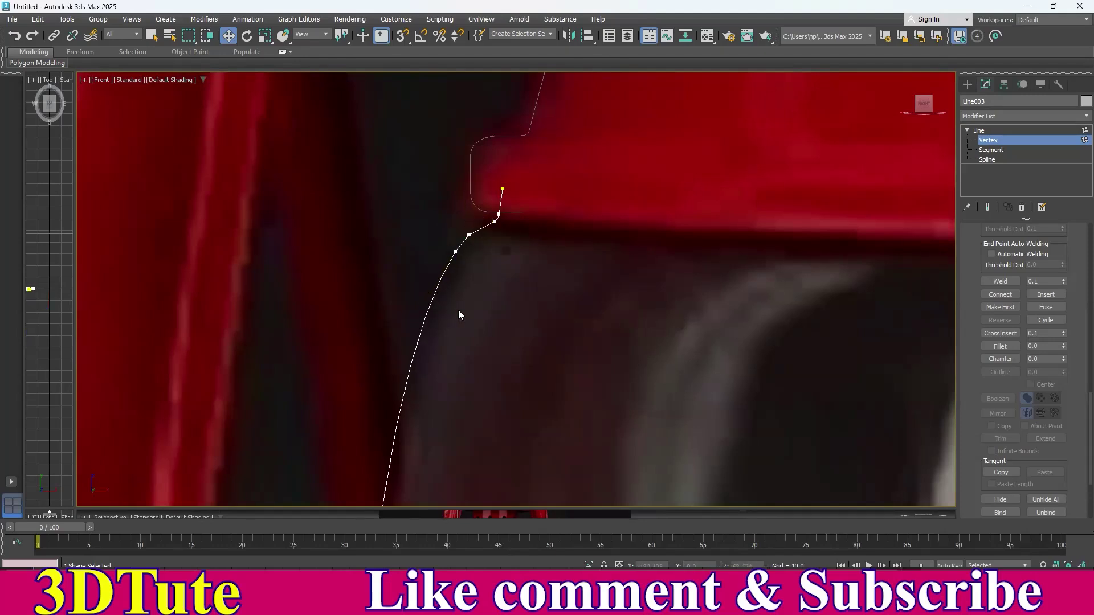
# - Move the globe spline's side vertex at the upper wire guard slightly downward
pyautogui.scroll(-3, 459, 314)
pyautogui.moveTo(490, 437); pyautogui.dragTo(518, 210, button='middle')
pyautogui.scroll(-3, 518, 211)
pyautogui.scroll(-2, 523, 261)
pyautogui.moveTo(510, 284); pyautogui.dragTo(514, 225, button='middle')
pyautogui.moveTo(475, 167); pyautogui.dragTo(518, 232)
pyautogui.moveTo(512, 180); pyautogui.dragTo(512, 202)
# - Convert the globe spline's lower side vertex to Smooth so the lower globe wall curves inward
pyautogui.moveTo(570, 348); pyautogui.dragTo(557, 244, button='middle')
pyautogui.moveTo(436, 239); pyautogui.dragTo(508, 308)
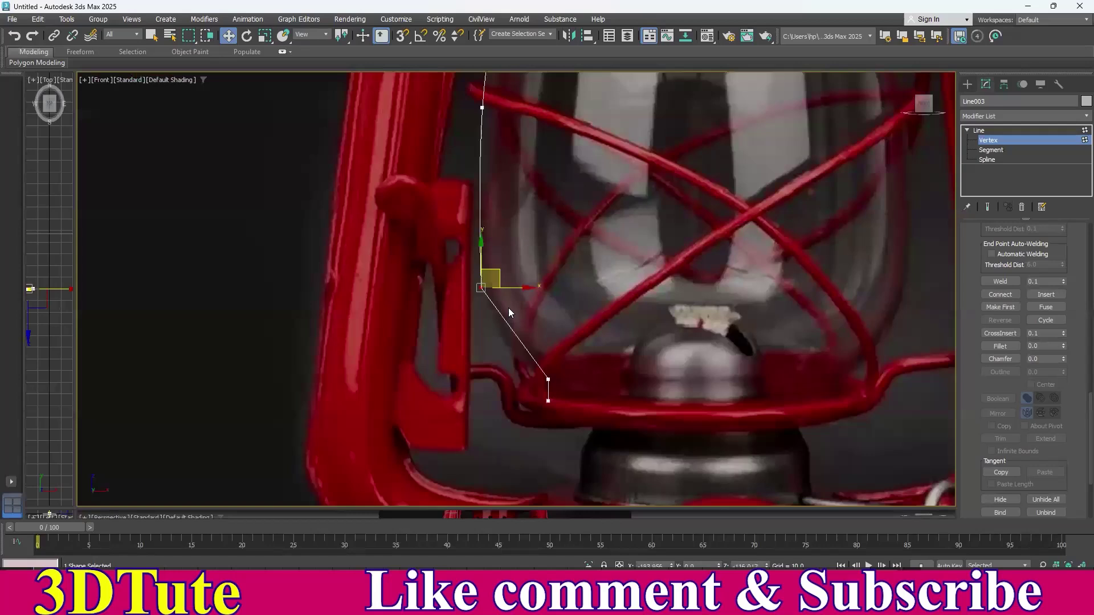
pyautogui.rightClick(575, 238)
pyautogui.click(553, 178)
pyautogui.scroll(-2, 513, 276)
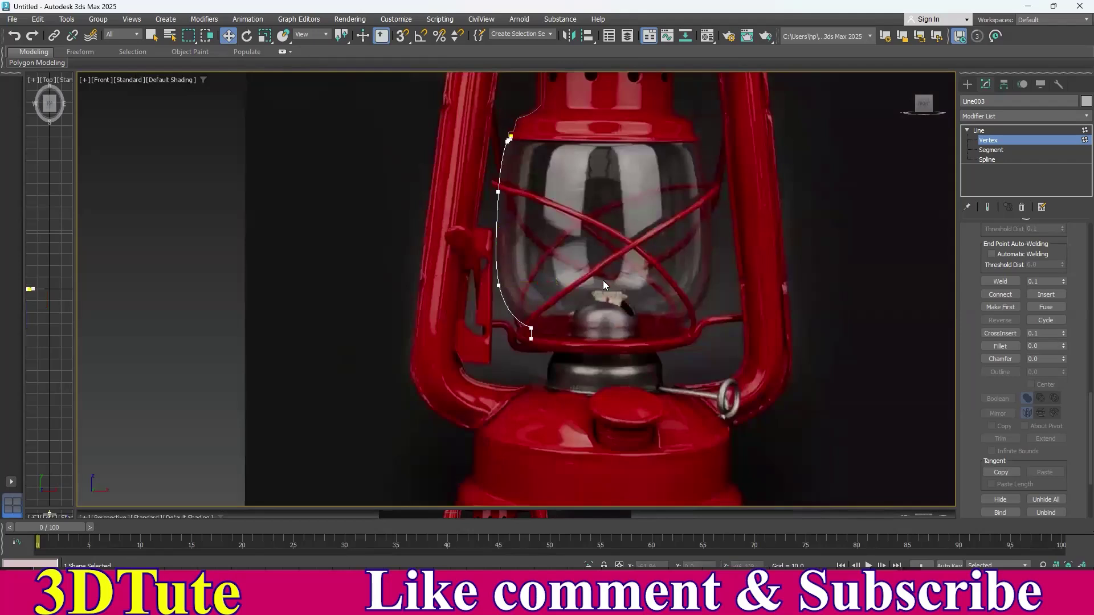
# - Fillet the corner vertex near the globe spline's lower end, and leave vertex editing
pyautogui.scroll(6, 603, 280)
pyautogui.scroll(4, 523, 284)
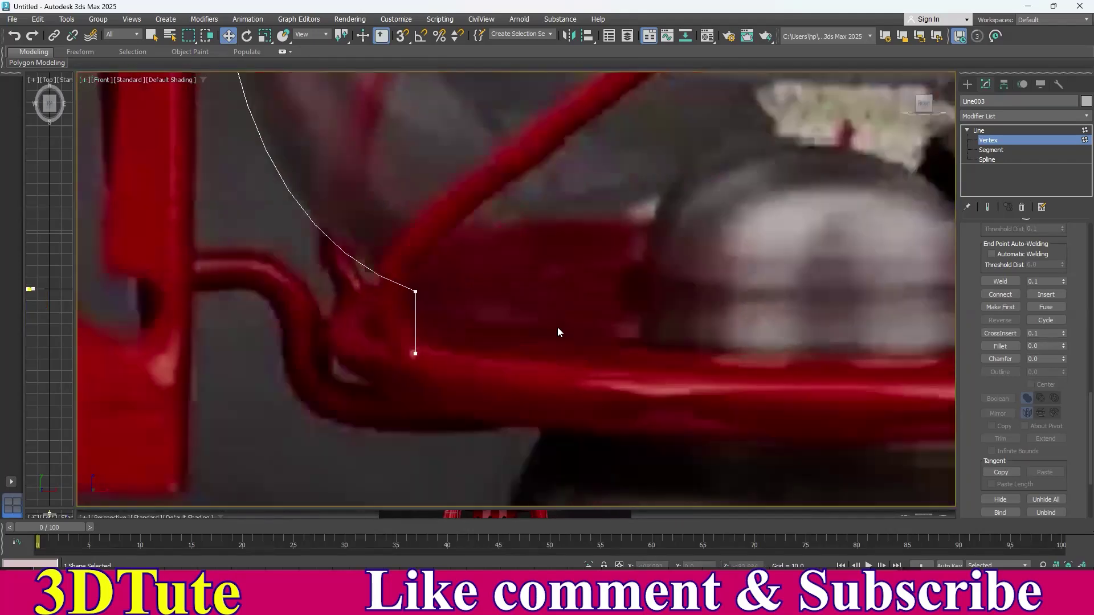
pyautogui.moveTo(383, 341); pyautogui.dragTo(383, 341)
pyautogui.click(1000, 346)
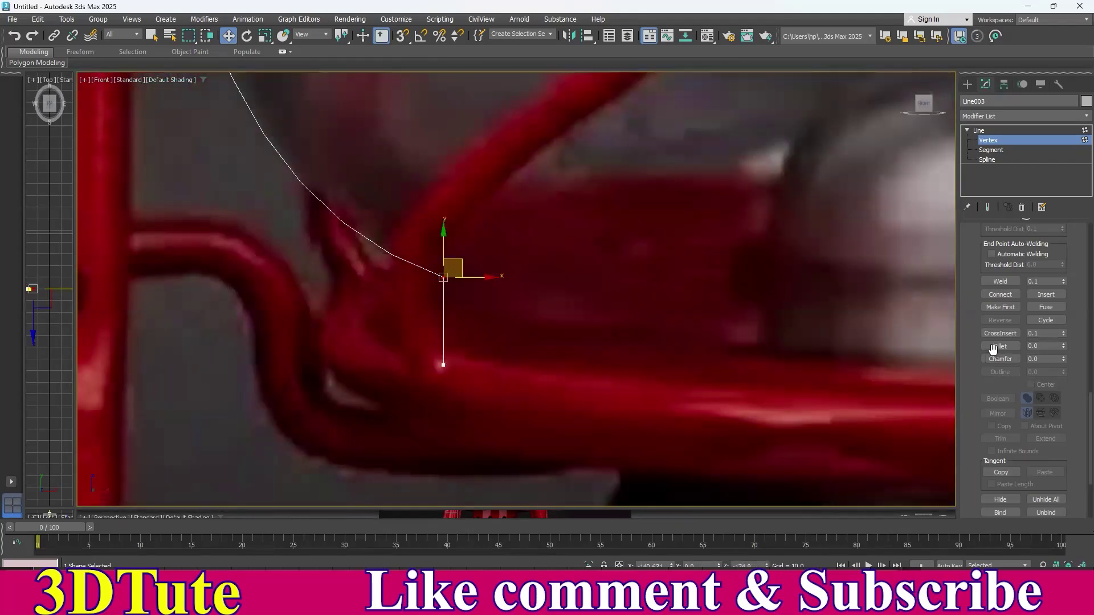
pyautogui.moveTo(440, 284); pyautogui.dragTo(437, 258)
pyautogui.press('w')
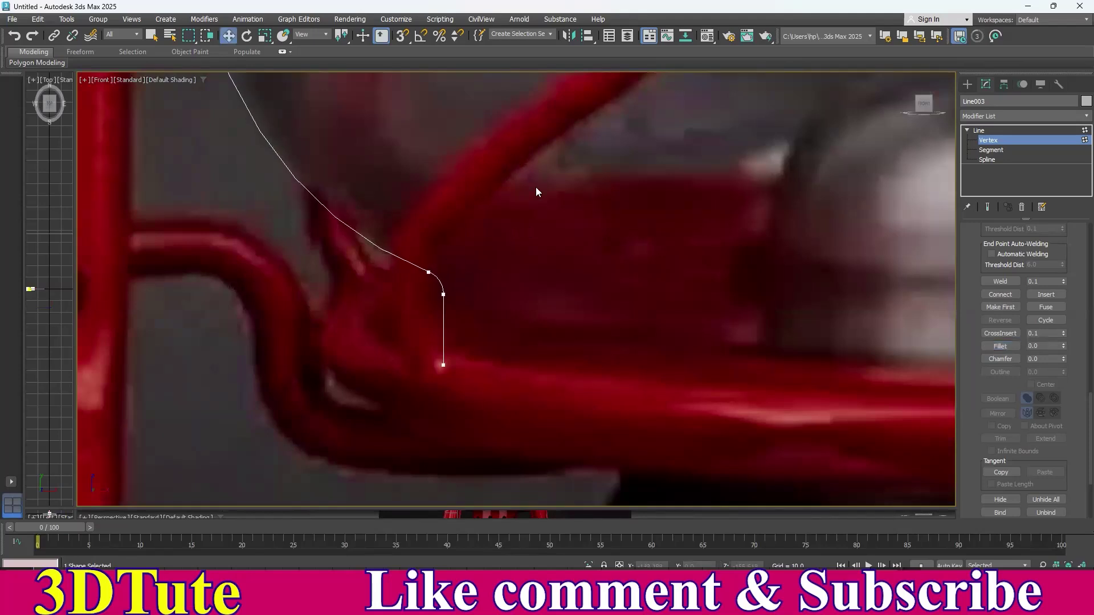
pyautogui.scroll(-7, 562, 351)
pyautogui.moveTo(614, 270); pyautogui.dragTo(610, 326, button='middle')
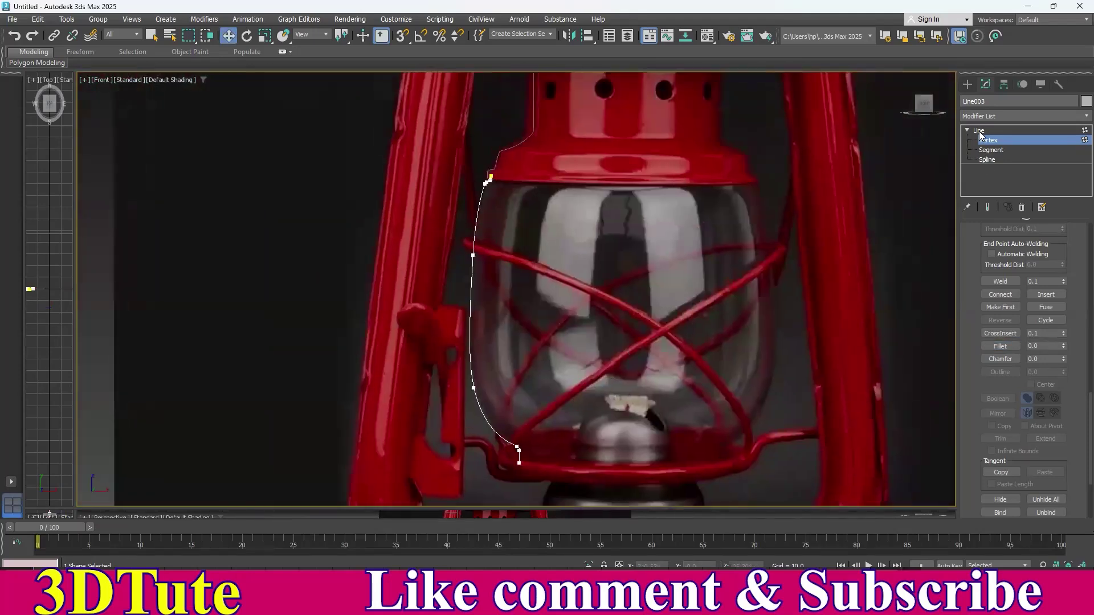
pyautogui.press('1')
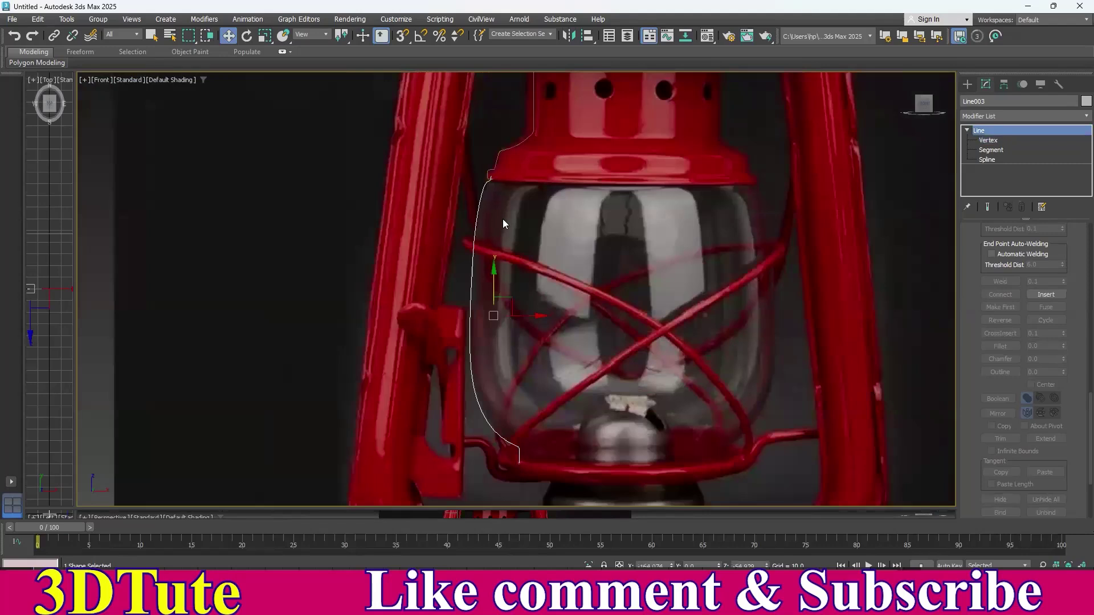
# - Start a new Line spline at the wick and place its second vertex on the burner dome's outer edge
pyautogui.moveTo(622, 429); pyautogui.dragTo(584, 308, button='middle')
pyautogui.moveTo(577, 309); pyautogui.dragTo(577, 262, button='middle')
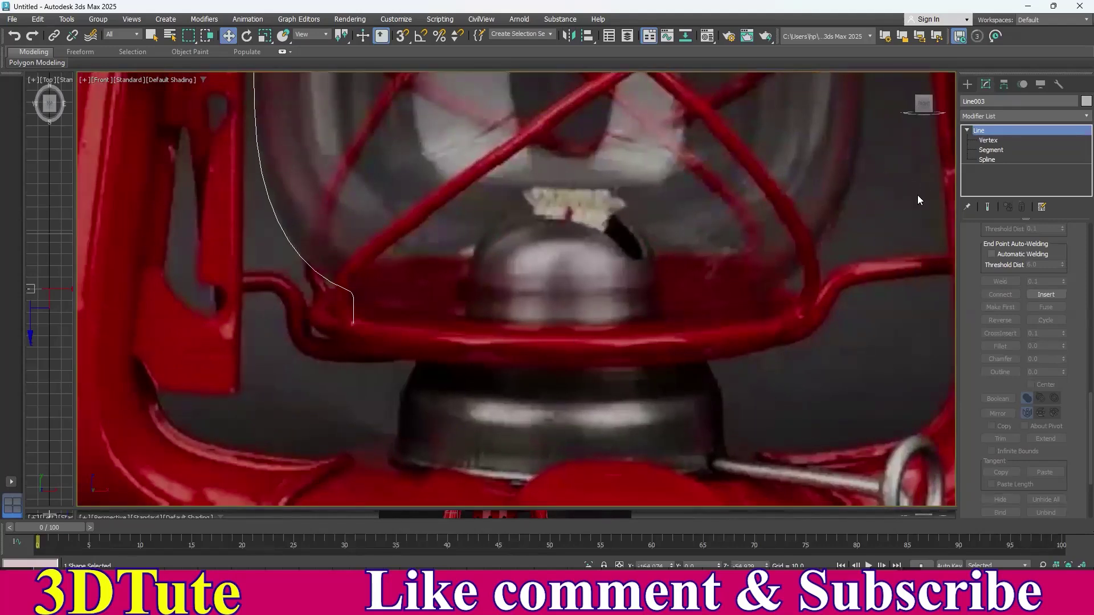
pyautogui.click(968, 84)
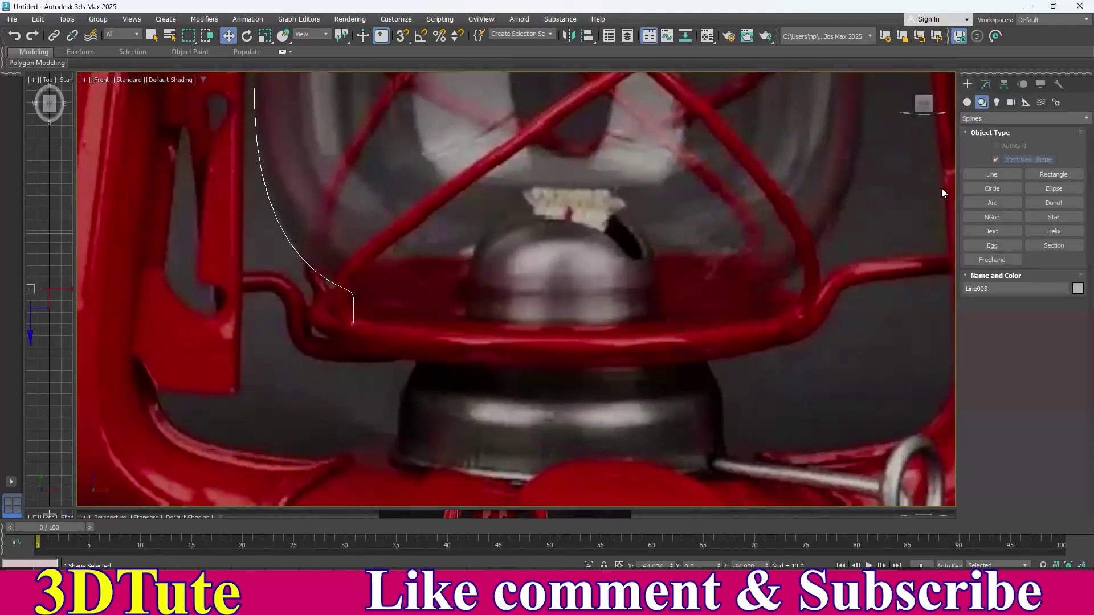
pyautogui.click(972, 172)
pyautogui.moveTo(577, 253); pyautogui.dragTo(584, 244, button='middle')
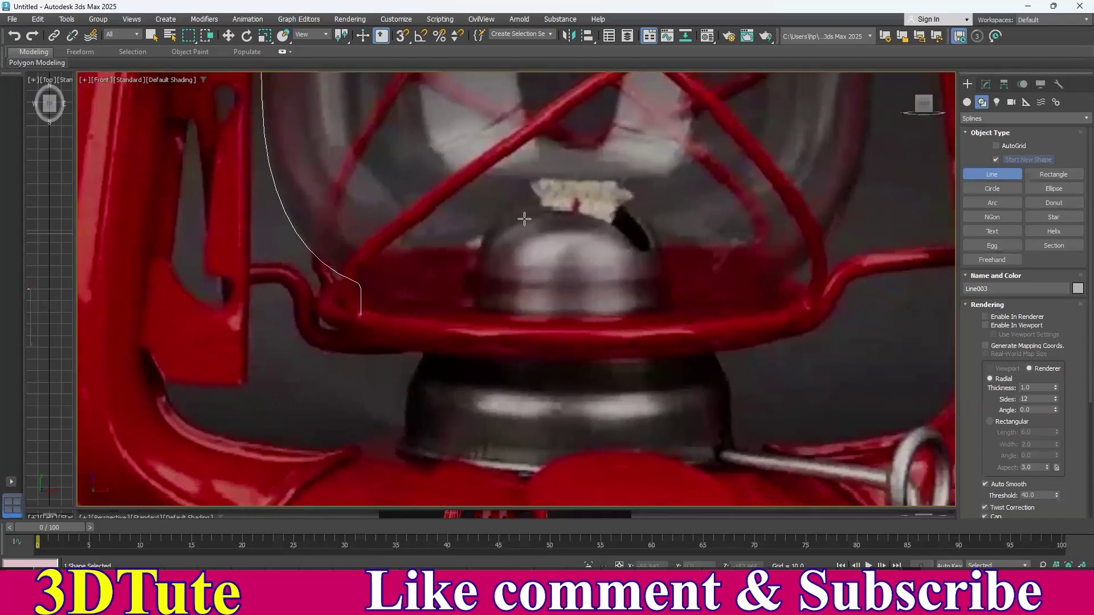
pyautogui.click(563, 195)
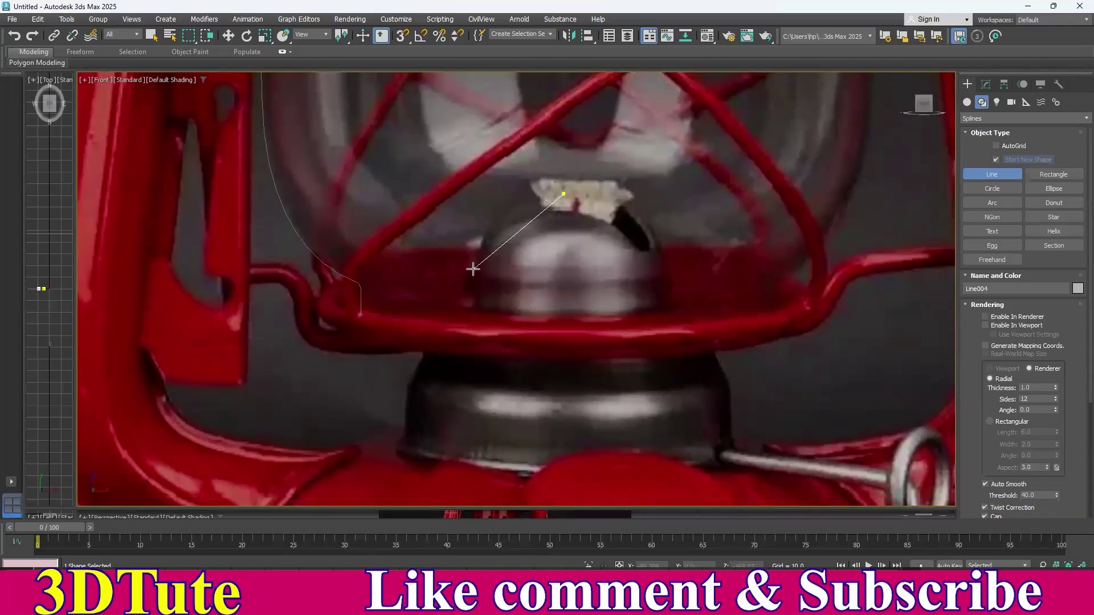
pyautogui.scroll(4, 485, 255)
pyautogui.scroll(-4, 492, 281)
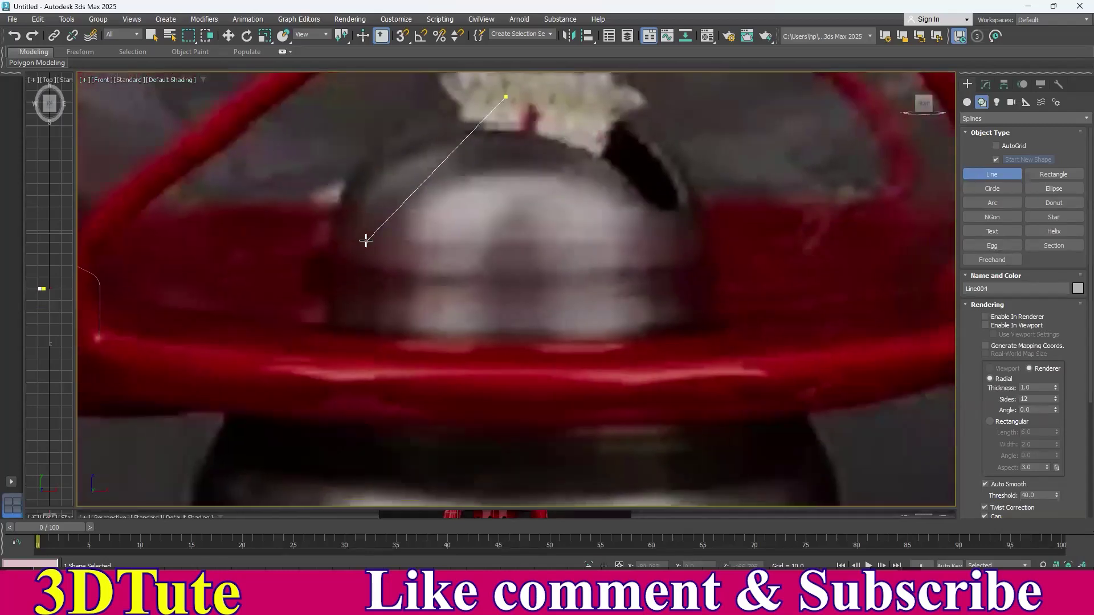
pyautogui.moveTo(416, 245); pyautogui.dragTo(480, 212, button='middle')
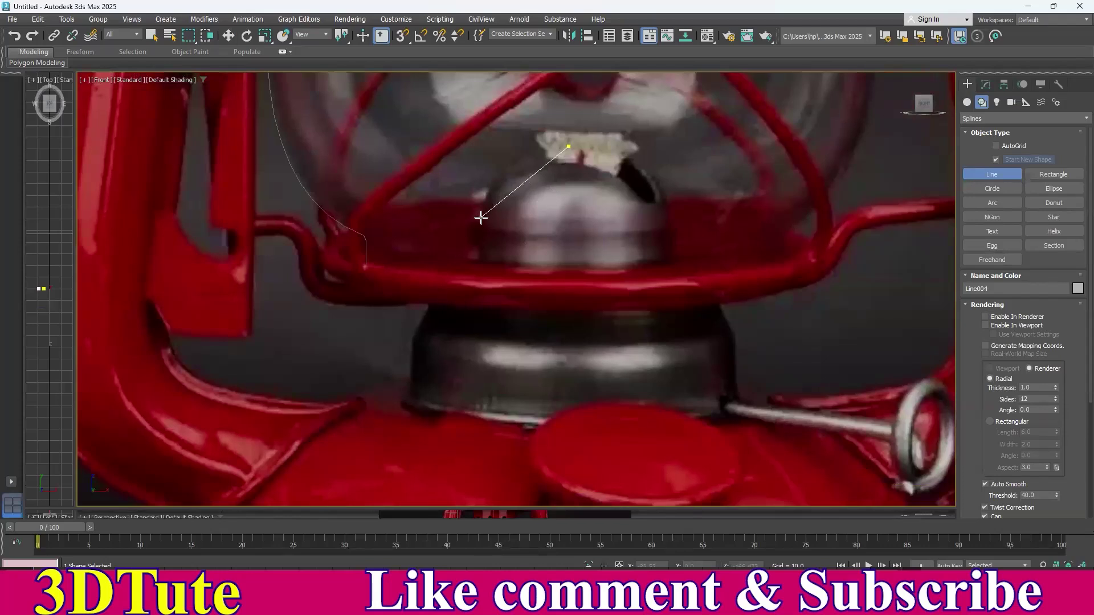
pyautogui.click(481, 217)
# - Continue the line down behind the wire ring and around the upper shoulder of the metal burner base
pyautogui.scroll(4, 479, 264)
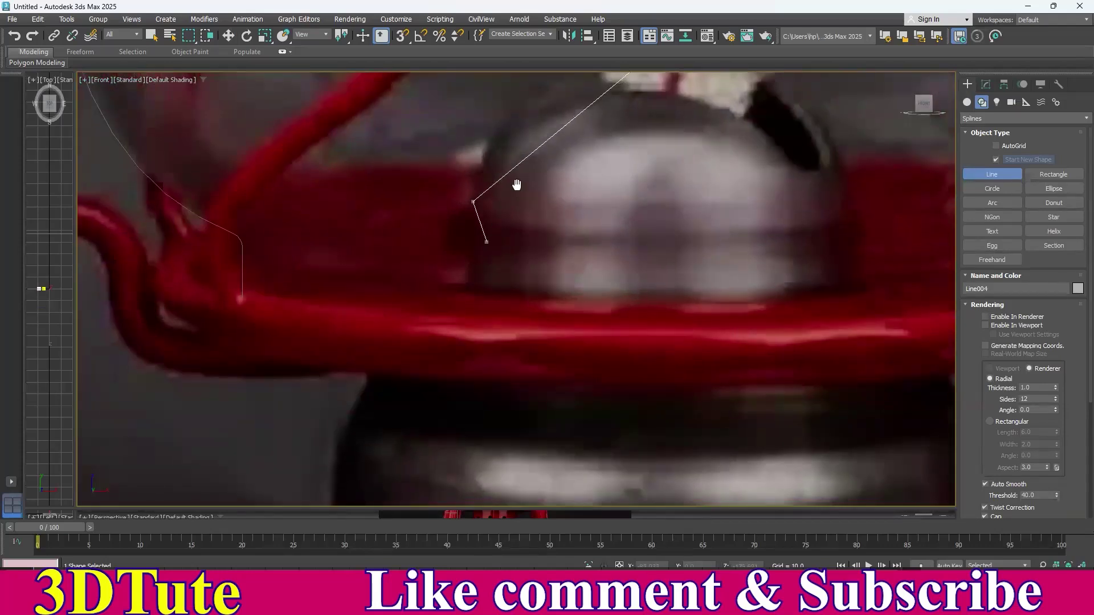
pyautogui.scroll(-3, 516, 279)
pyautogui.scroll(1, 503, 254)
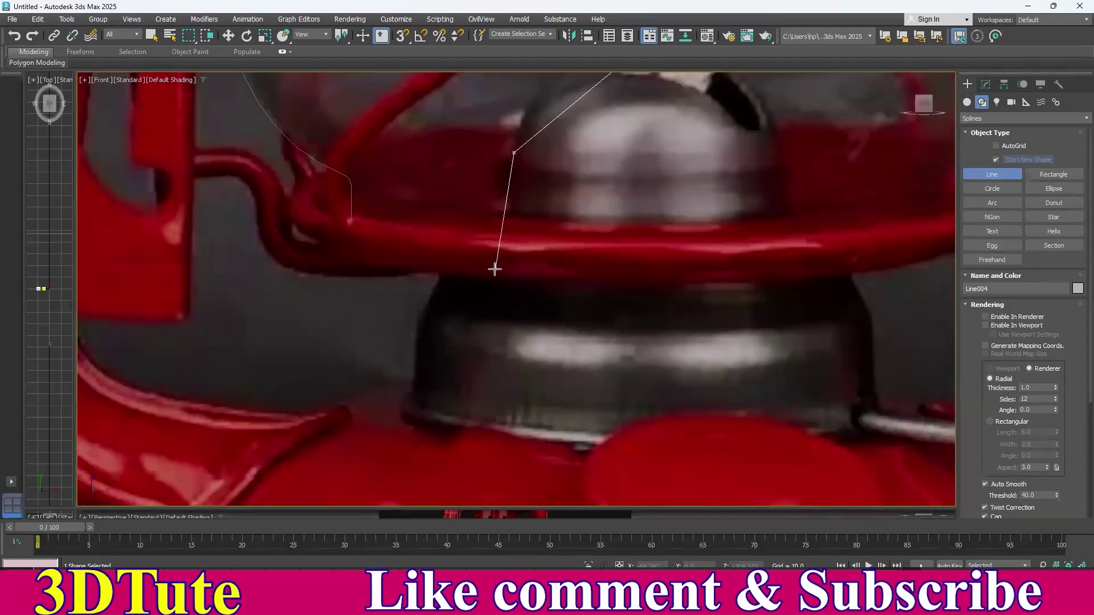
pyautogui.click(495, 269)
pyautogui.click(443, 274)
pyautogui.click(417, 321)
# - Trace the base's vertical wall and its small stepped lower lip with straight segments, and finish the line
pyautogui.moveTo(417, 379); pyautogui.dragTo(490, 217, button='middle')
pyautogui.scroll(5, 484, 283)
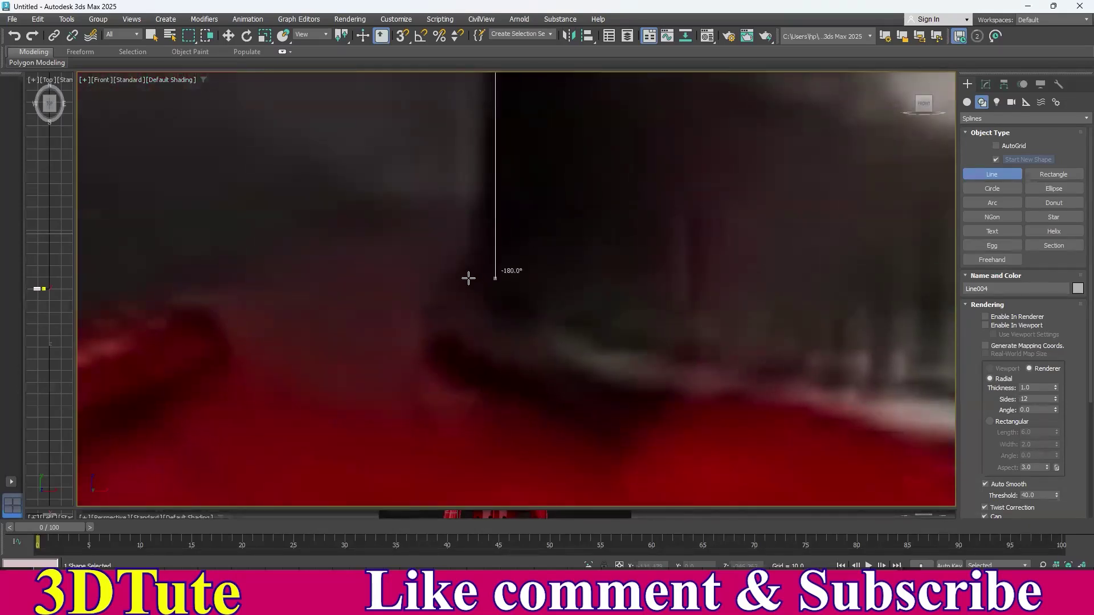
pyautogui.click(466, 282)
pyautogui.moveTo(435, 286); pyautogui.dragTo(435, 304)
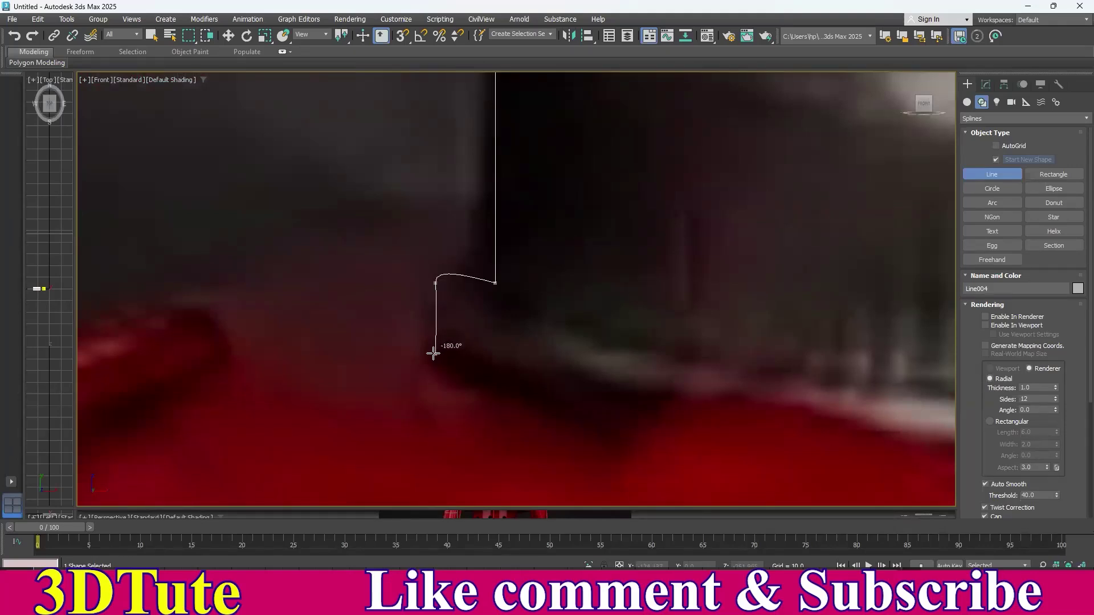
pyautogui.press('BackSpace')
pyautogui.click(440, 288)
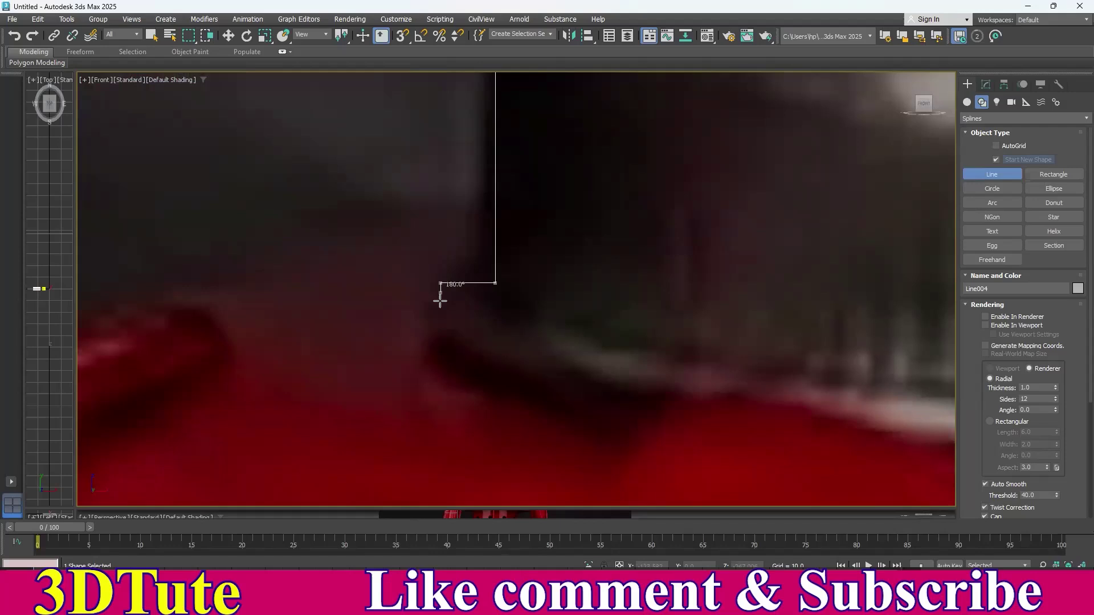
pyautogui.click(440, 350)
pyautogui.click(600, 357)
pyautogui.rightClick(647, 286)
pyautogui.rightClick(653, 282)
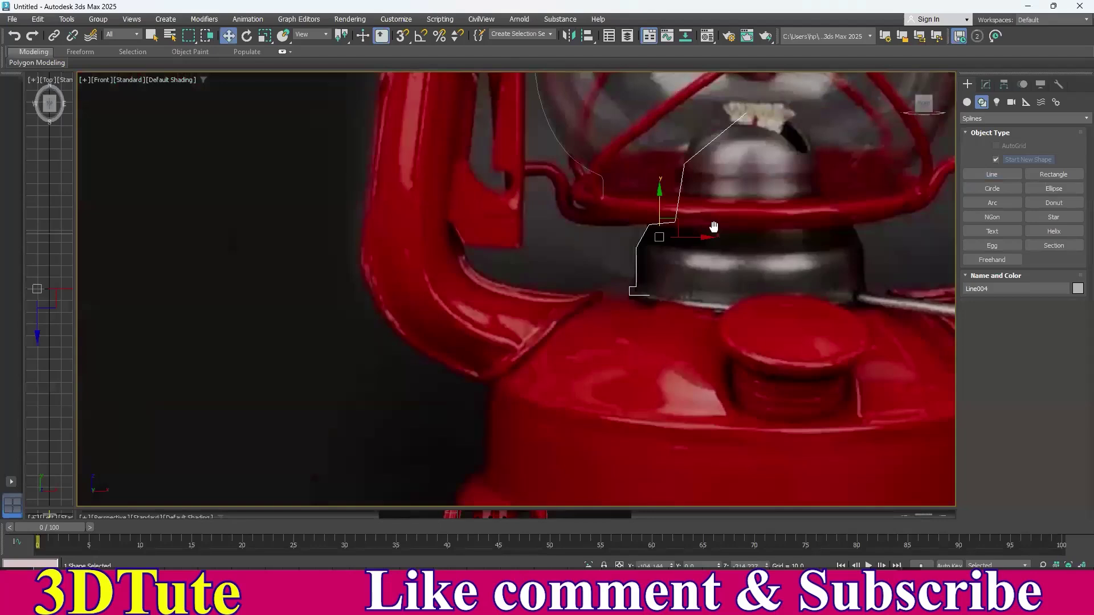
# - Convert the new spline's dome-edge vertex to Bezier Corner and pull its upper handle outward to follow the dome
pyautogui.moveTo(714, 227); pyautogui.dragTo(667, 356, button='middle')
pyautogui.click(986, 85)
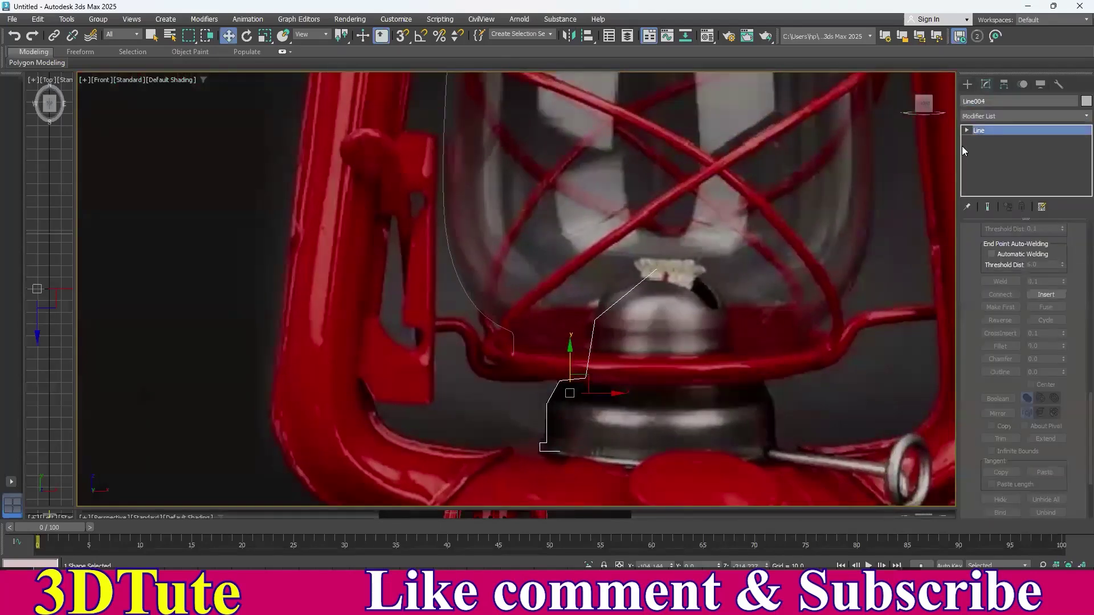
pyautogui.click(988, 140)
pyautogui.scroll(6, 583, 267)
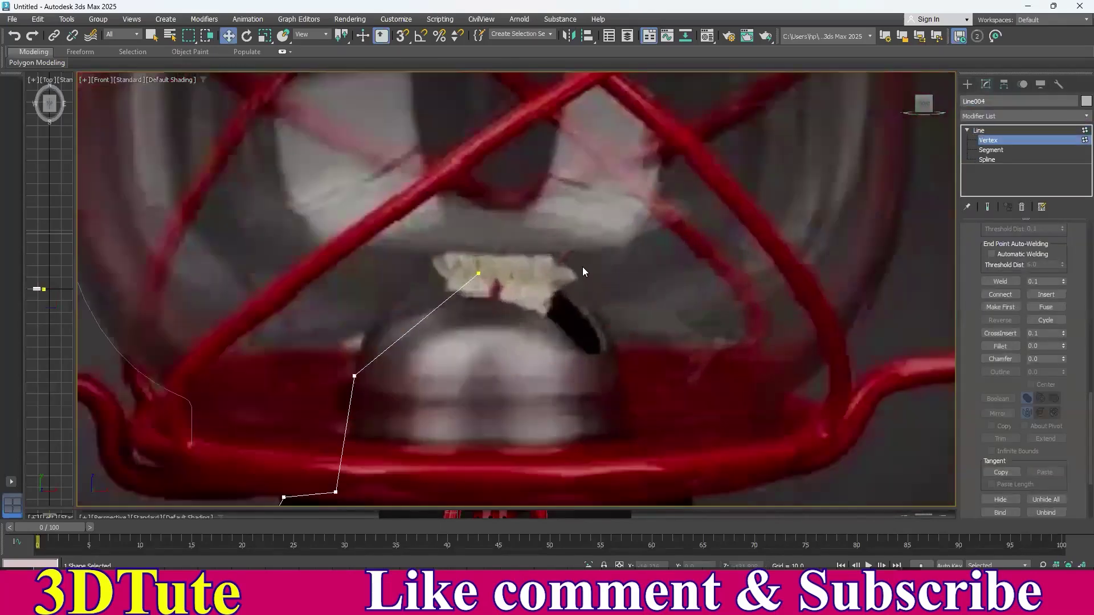
pyautogui.moveTo(456, 316); pyautogui.dragTo(545, 228, button='middle')
pyautogui.moveTo(460, 264); pyautogui.dragTo(540, 224, button='middle')
pyautogui.moveTo(389, 265); pyautogui.dragTo(485, 319)
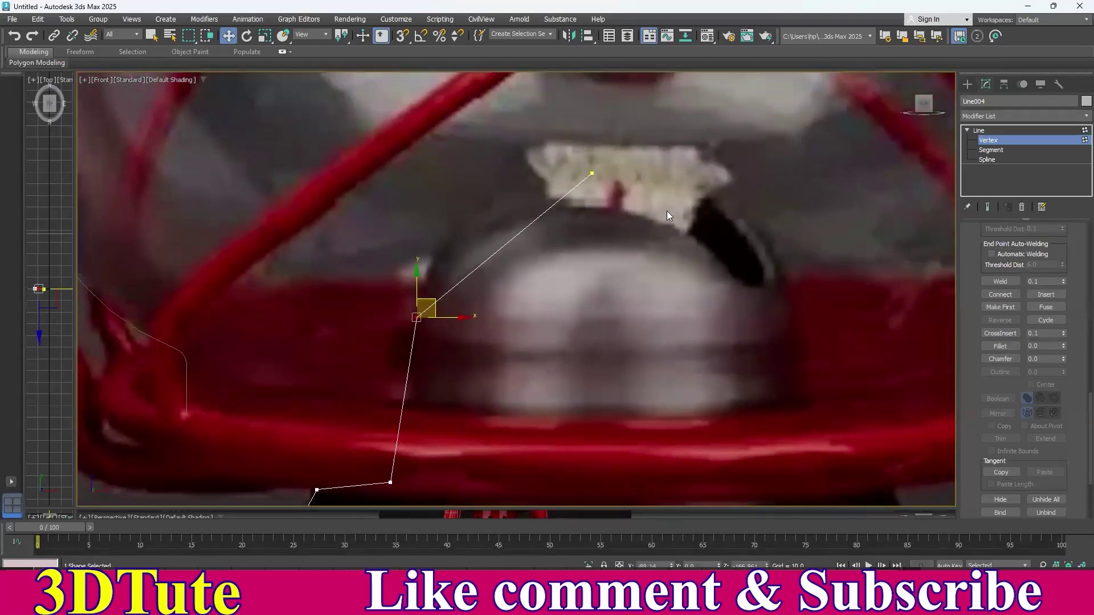
pyautogui.rightClick(665, 212)
pyautogui.click(632, 135)
pyautogui.moveTo(474, 270); pyautogui.dragTo(433, 210)
# - Give the spline's top vertex at the wick a Bezier handle and raise it to round the dome's crown
pyautogui.click(592, 173)
pyautogui.rightClick(701, 141)
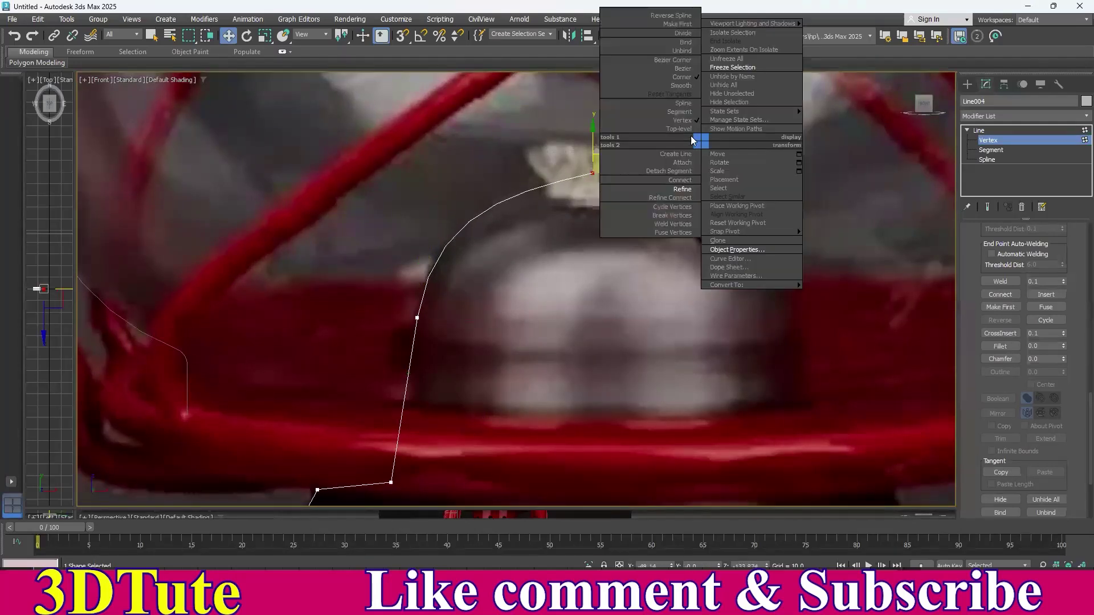
pyautogui.click(686, 68)
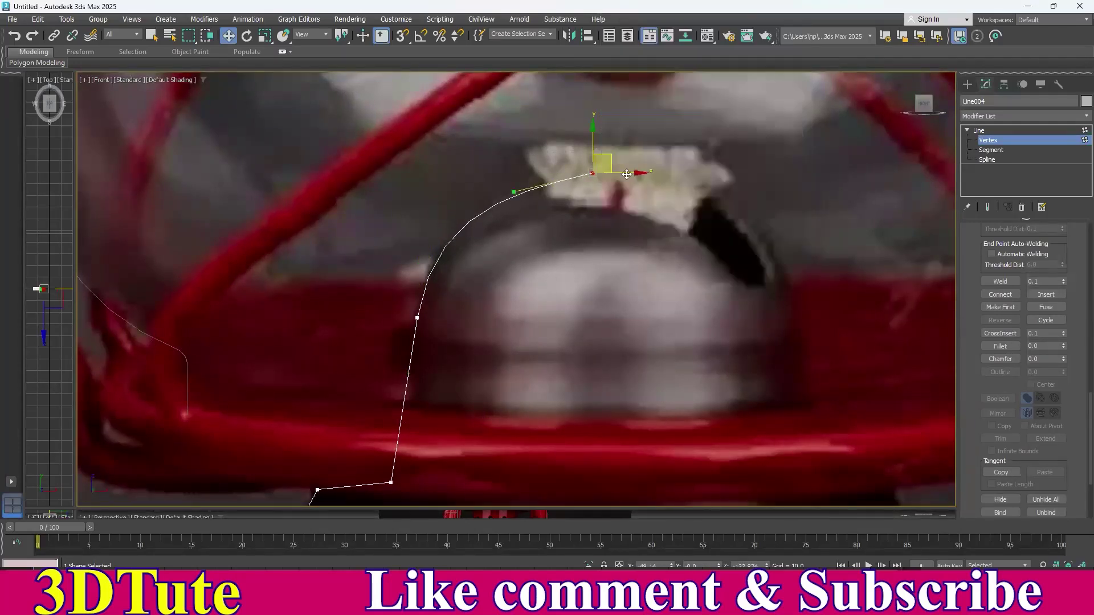
pyautogui.moveTo(514, 194); pyautogui.dragTo(548, 165)
pyautogui.click(367, 208)
# - Try to convert the burner base's outer shoulder vertex to Smooth and adjust it, and undo both changes
pyautogui.scroll(-4, 432, 319)
pyautogui.moveTo(463, 352); pyautogui.dragTo(501, 244, button='middle')
pyautogui.scroll(2, 477, 272)
pyautogui.moveTo(444, 301); pyautogui.dragTo(476, 303, button='middle')
pyautogui.scroll(4, 477, 307)
pyautogui.moveTo(420, 348); pyautogui.dragTo(489, 326, button='middle')
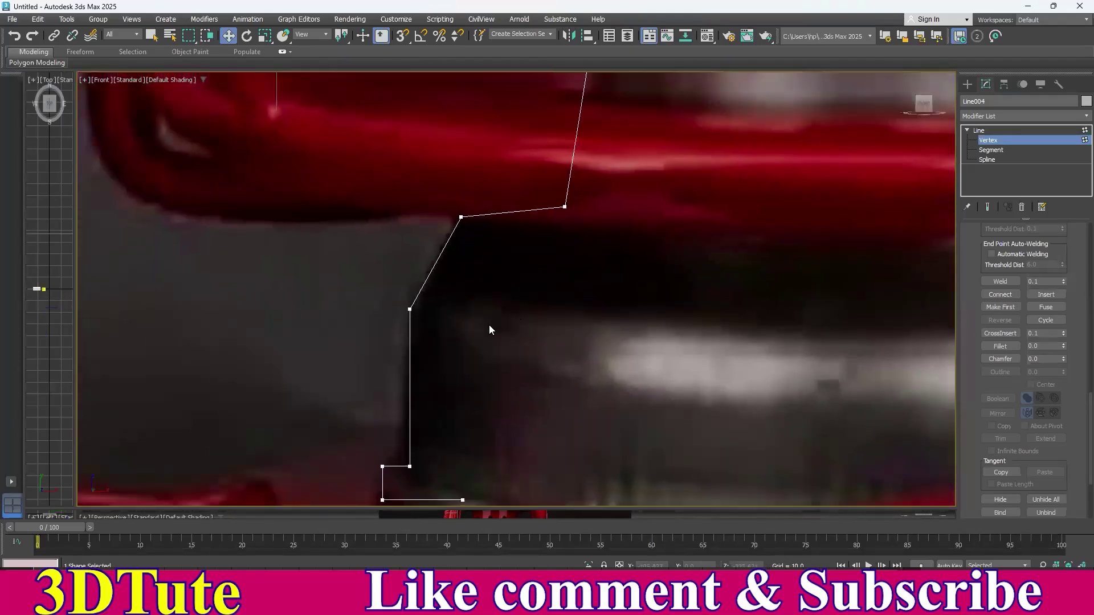
pyautogui.scroll(-2, 489, 324)
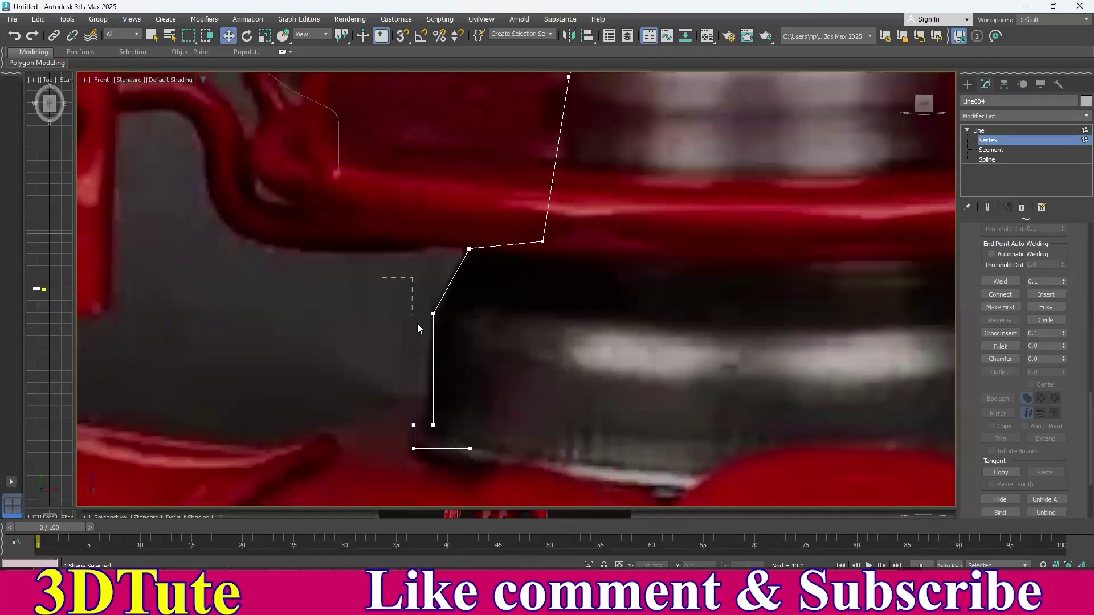
pyautogui.moveTo(437, 343); pyautogui.dragTo(442, 346)
pyautogui.rightClick(624, 267)
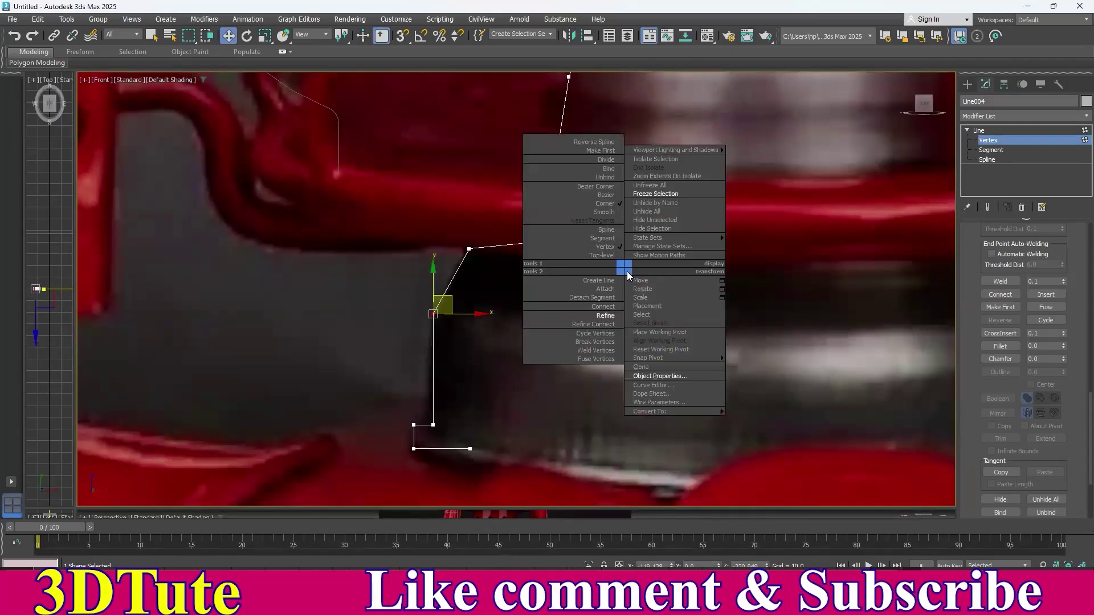
pyautogui.click(603, 212)
pyautogui.moveTo(449, 294); pyautogui.dragTo(452, 321)
pyautogui.hotkey('ctrl', 'z')
pyautogui.hotkey('ctrl', 'z')
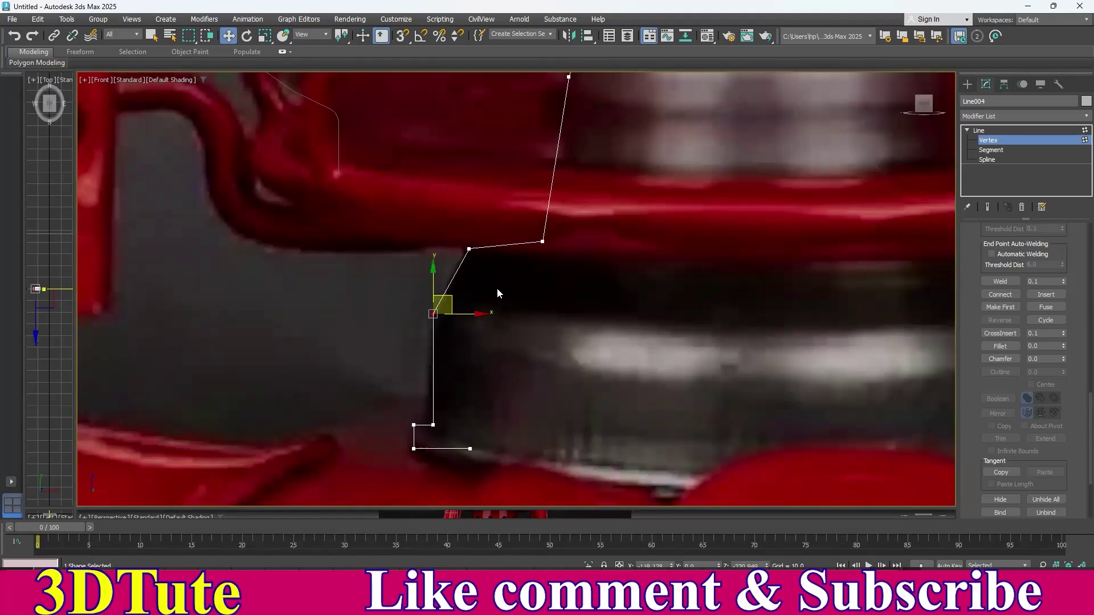
# - Convert the burner base's two shoulder vertices to Bezier Corner and bend the segment between them outward with their handles
pyautogui.scroll(2, 497, 294)
pyautogui.moveTo(379, 200); pyautogui.dragTo(613, 336)
pyautogui.rightClick(719, 234)
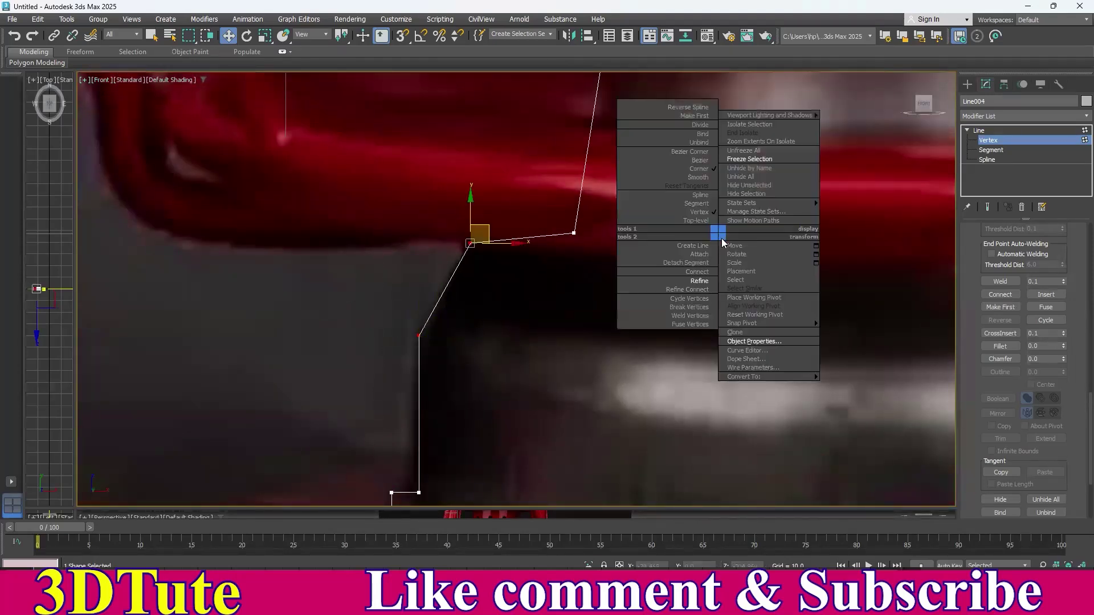
pyautogui.click(692, 158)
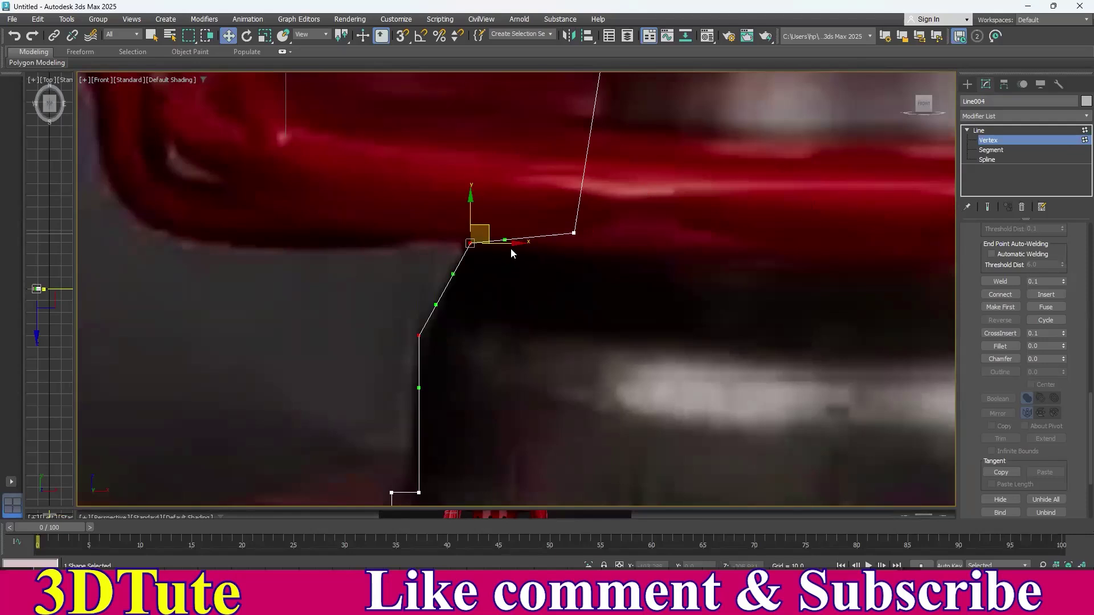
pyautogui.moveTo(450, 277)
pyautogui.mouseDown()
pyautogui.moveTo(433, 258)
pyautogui.moveTo(435, 269)
pyautogui.mouseUp()
pyautogui.moveTo(439, 314); pyautogui.dragTo(422, 303)
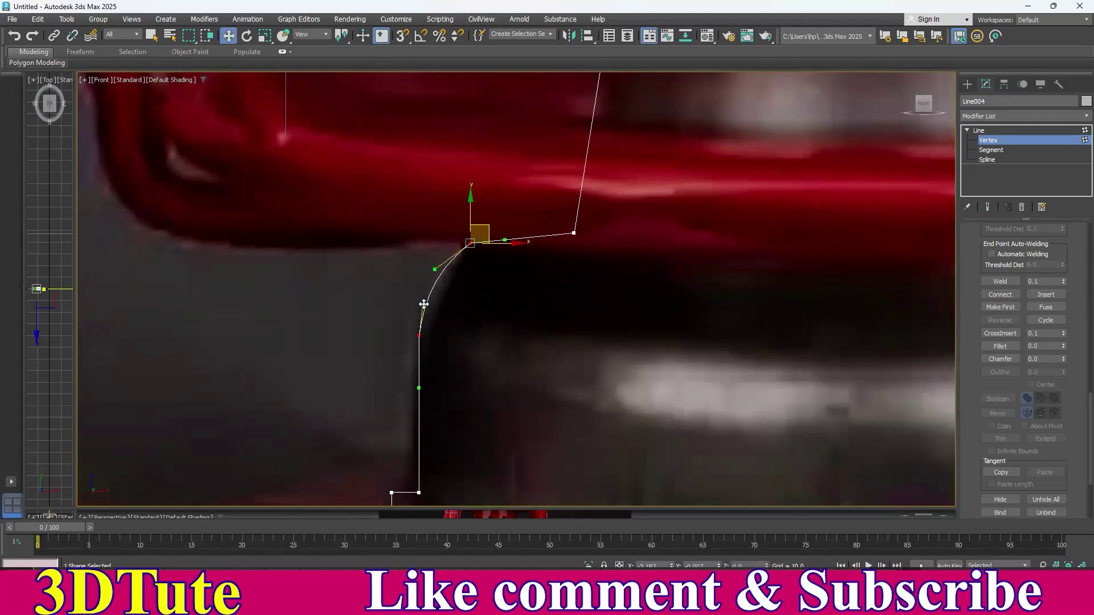
pyautogui.click(591, 324)
# - Select the two vertices along the burner base's upper edge and fillet them at the corner below the dome
pyautogui.scroll(-6, 530, 316)
pyautogui.moveTo(591, 320); pyautogui.dragTo(544, 309, button='middle')
pyautogui.scroll(6, 550, 327)
pyautogui.moveTo(367, 232); pyautogui.dragTo(565, 279)
pyautogui.click(991, 346)
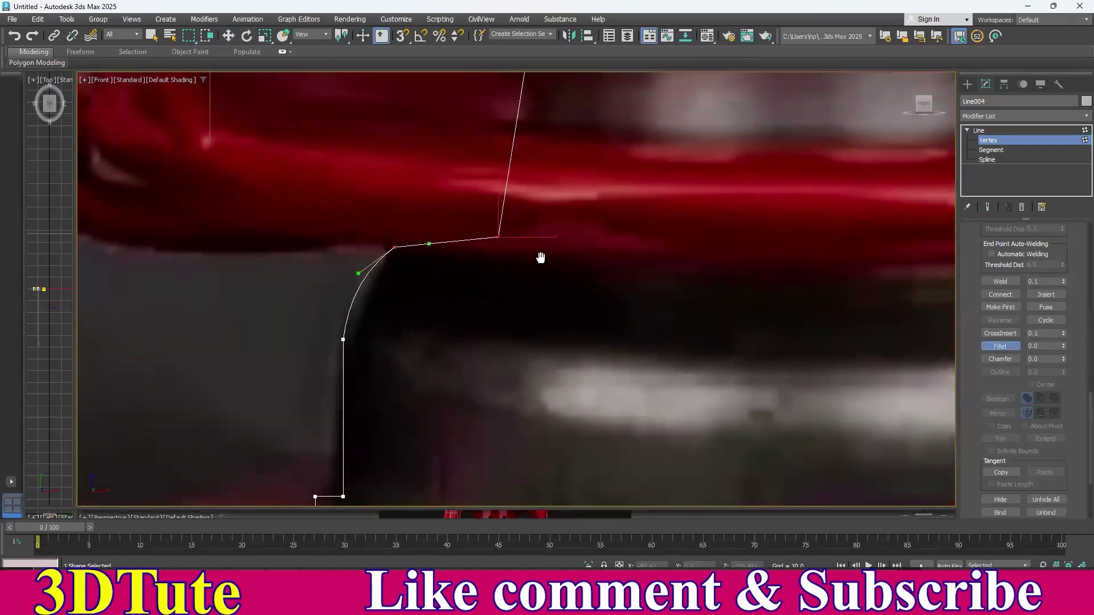
pyautogui.moveTo(498, 238); pyautogui.dragTo(496, 219)
# - Fillet the three corner vertices of the burner base's lower lip by about 1.364, and leave vertex editing
pyautogui.scroll(-6, 482, 328)
pyautogui.moveTo(497, 376); pyautogui.dragTo(526, 286, button='middle')
pyautogui.scroll(6, 518, 288)
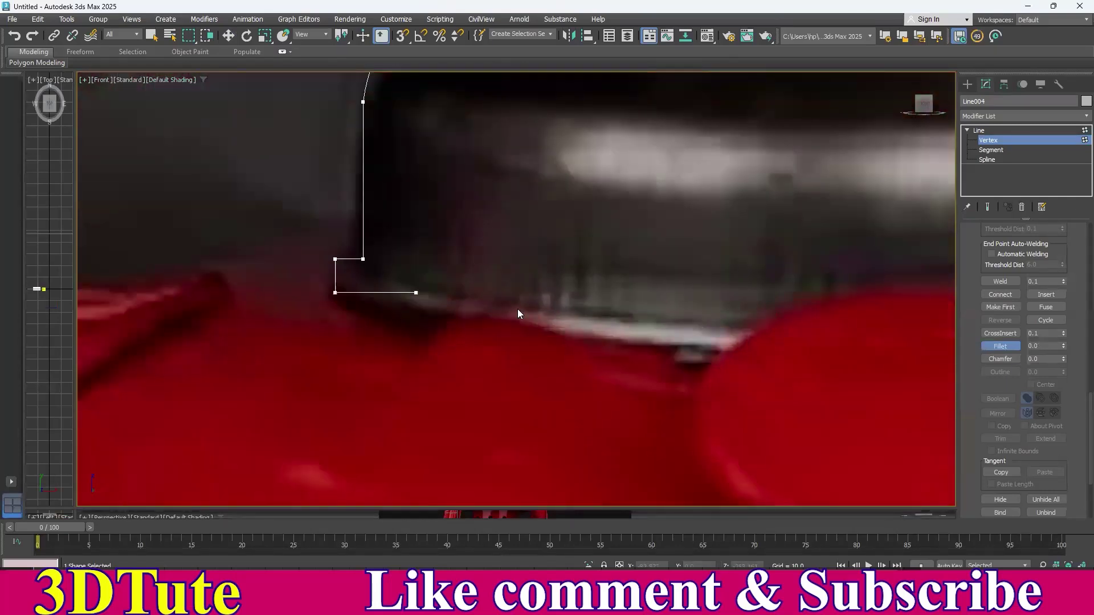
pyautogui.scroll(3, 517, 313)
pyautogui.moveTo(410, 231); pyautogui.dragTo(504, 263)
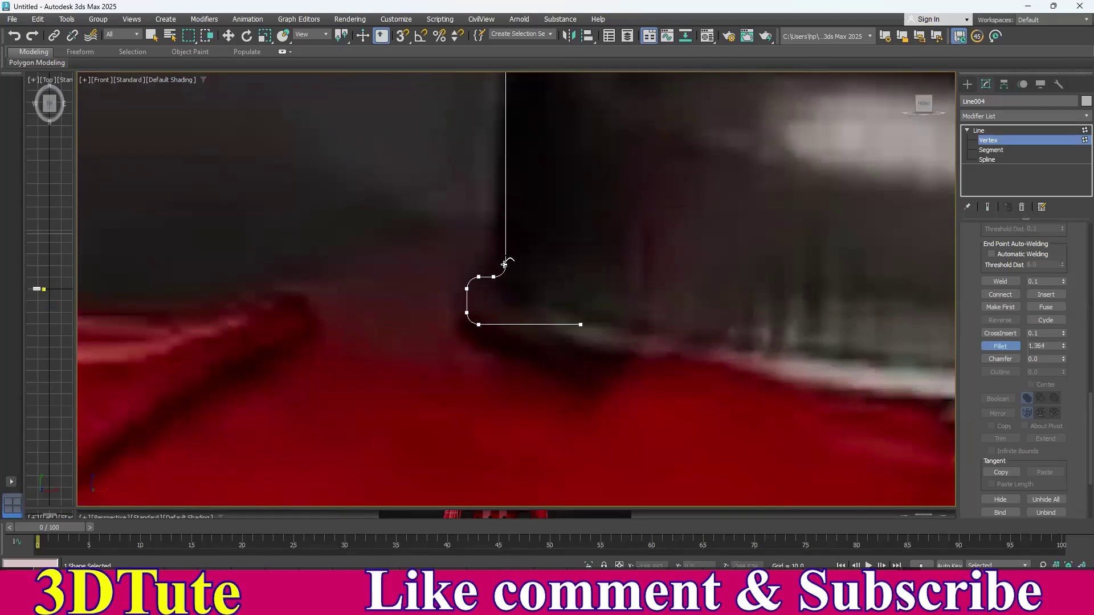
pyautogui.press('w')
pyautogui.click(978, 131)
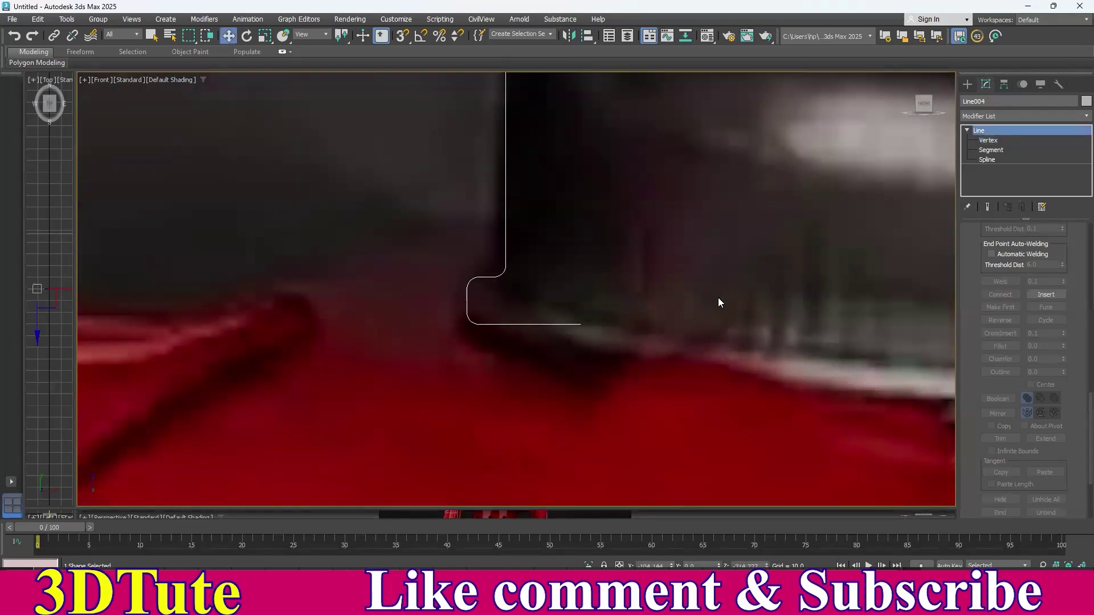
# - Start a new line at the burner dome's side and trace the globe plate's upper contour, from the small raised inner lip out to the rim
pyautogui.scroll(-5, 684, 316)
pyautogui.scroll(-4, 683, 317)
pyautogui.scroll(5, 612, 374)
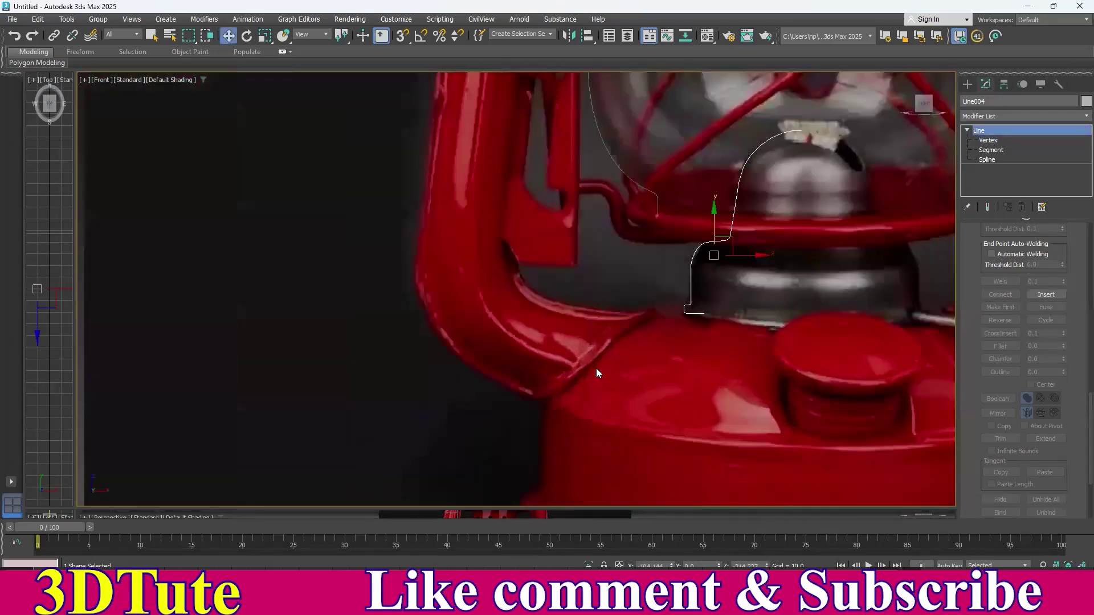
pyautogui.moveTo(573, 425); pyautogui.dragTo(526, 441, button='middle')
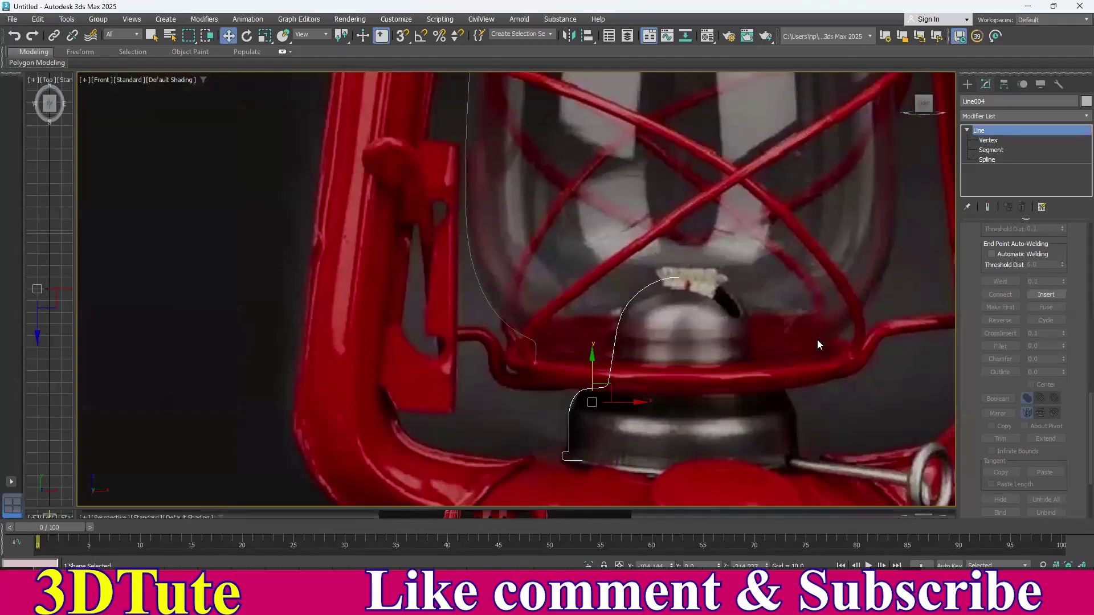
pyautogui.click(968, 84)
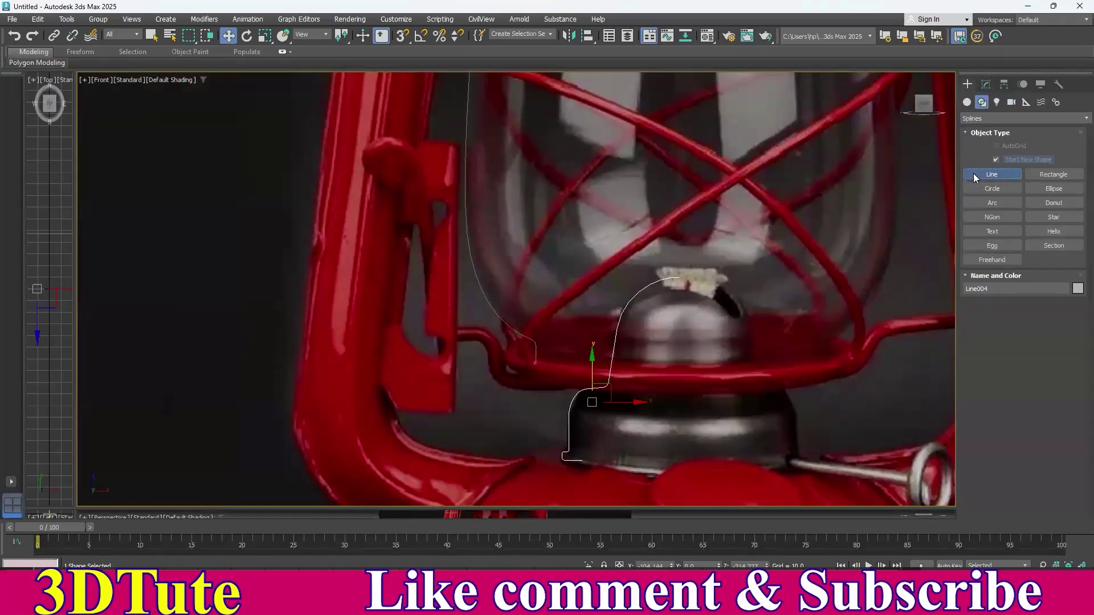
pyautogui.click(976, 173)
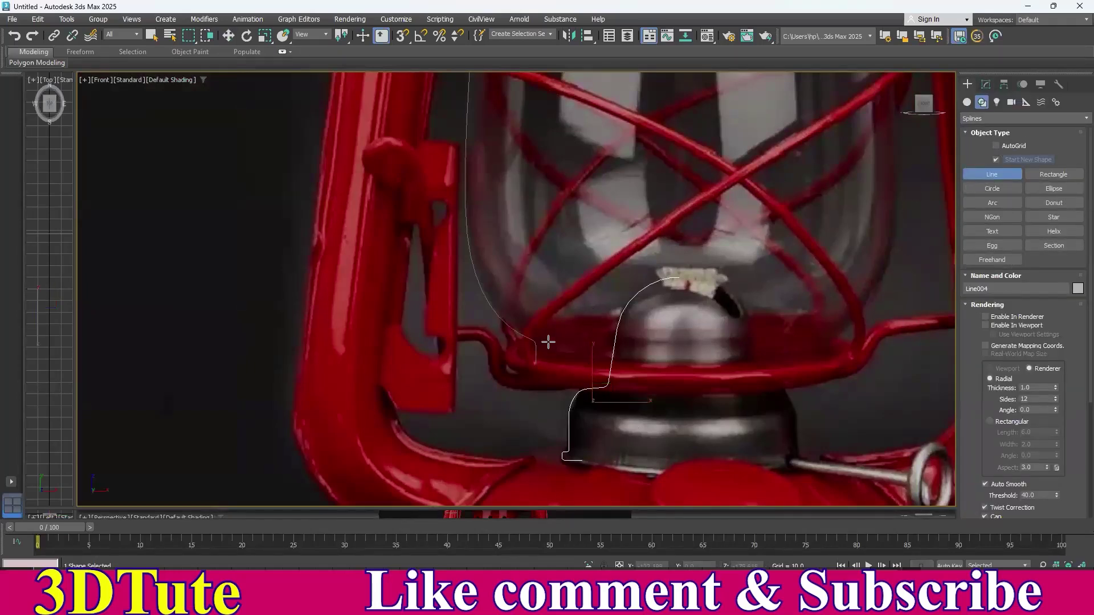
pyautogui.scroll(3, 551, 353)
pyautogui.moveTo(507, 329); pyautogui.dragTo(477, 396, button='middle')
pyautogui.scroll(3, 550, 374)
pyautogui.scroll(-4, 483, 395)
pyautogui.scroll(2, 606, 394)
pyautogui.moveTo(607, 396); pyautogui.dragTo(246, 394, button='middle')
pyautogui.scroll(2, 608, 359)
pyautogui.moveTo(352, 384); pyautogui.dragTo(614, 329, button='middle')
pyautogui.moveTo(528, 322); pyautogui.dragTo(586, 303, button='middle')
pyautogui.scroll(2, 561, 321)
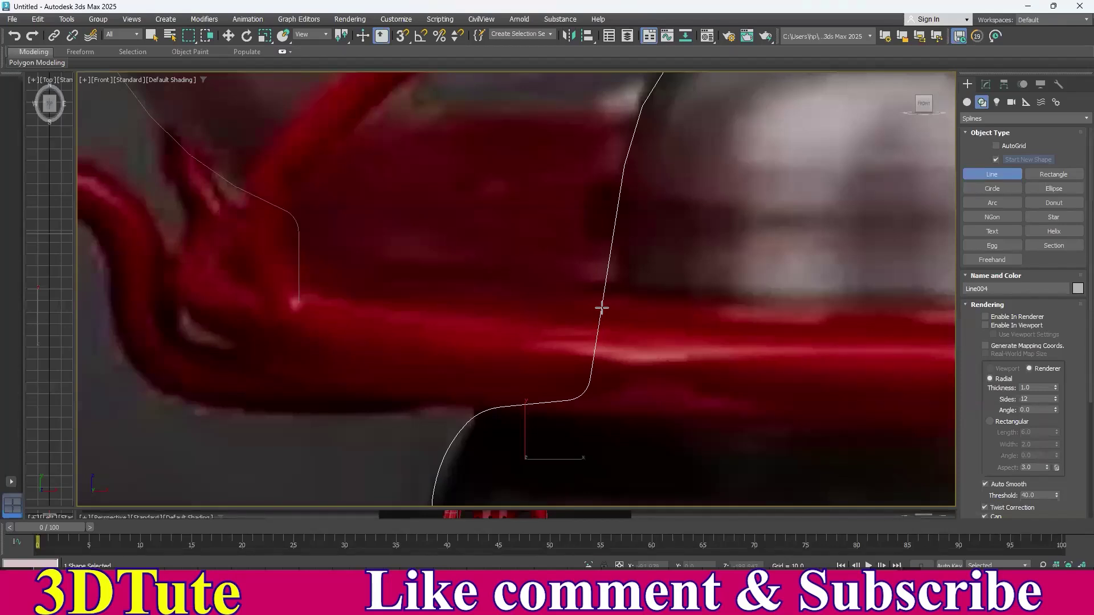
pyautogui.click(601, 307)
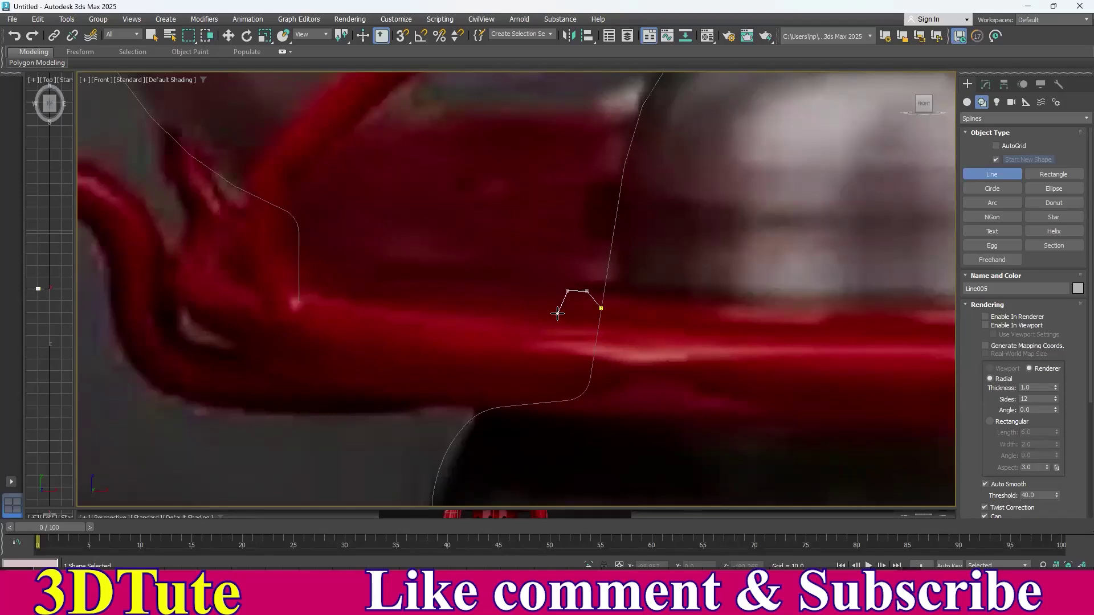
pyautogui.moveTo(373, 298); pyautogui.dragTo(509, 311, button='middle')
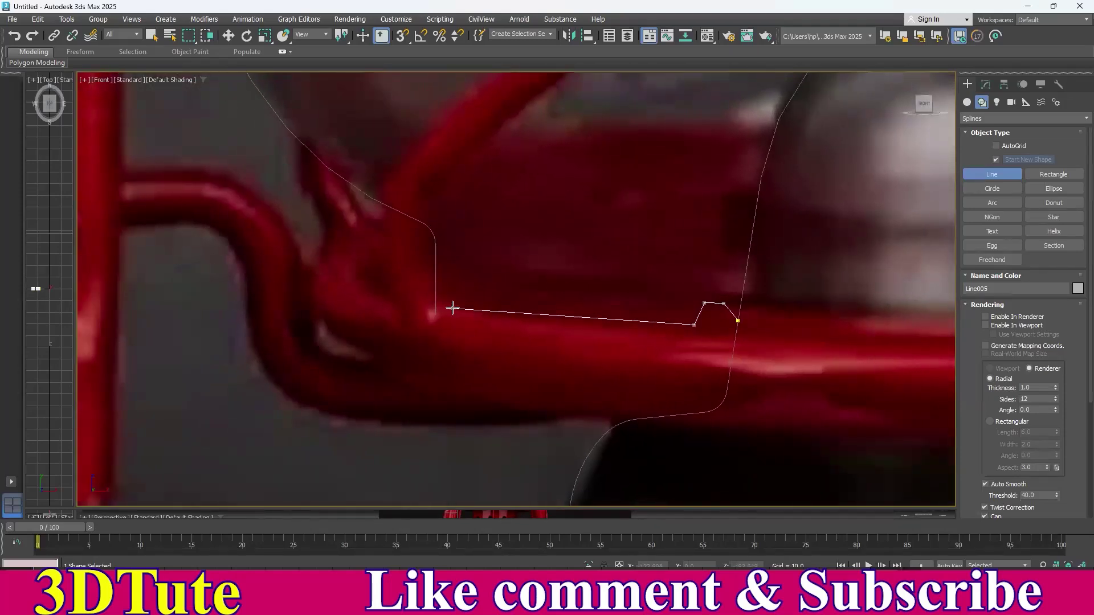
pyautogui.keyDown('shift'); pyautogui.click(393, 300); pyautogui.keyUp('shift')
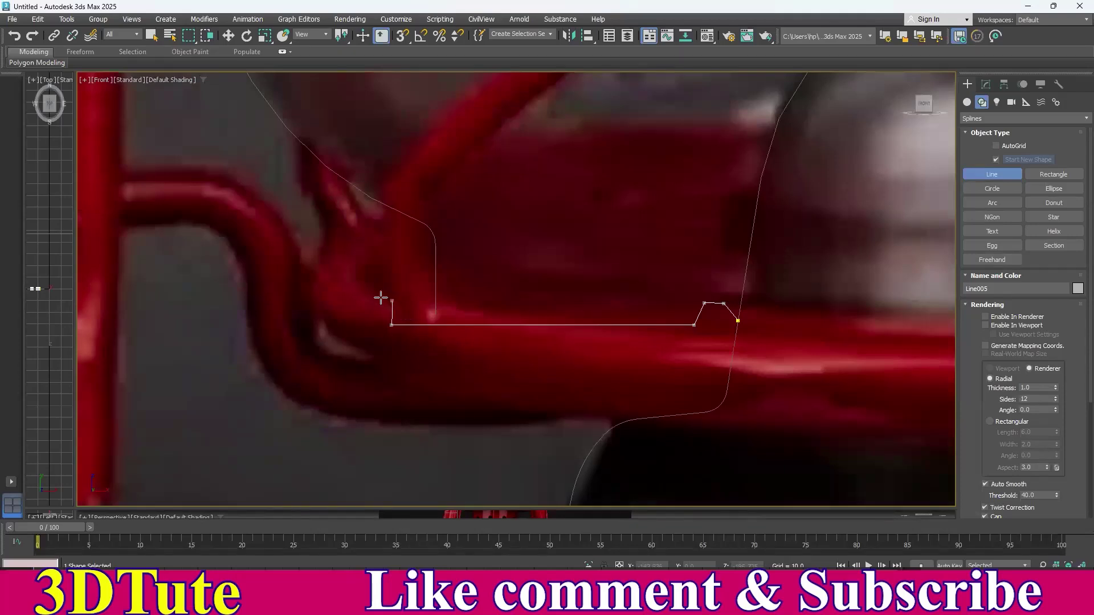
pyautogui.click(318, 283)
# - Trace the globe plate's underside from the outer rim back to the burner base's shoulder and end the spline
pyautogui.moveTo(382, 355); pyautogui.dragTo(395, 368)
pyautogui.moveTo(515, 433); pyautogui.dragTo(296, 312, button='middle')
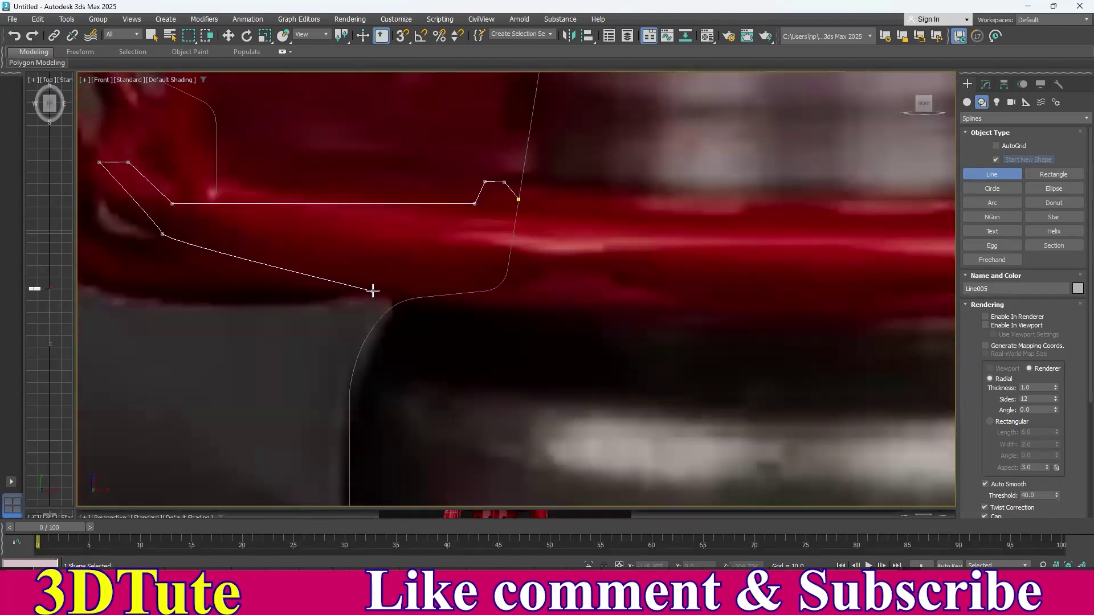
pyautogui.click(372, 291)
pyautogui.click(443, 295)
pyautogui.rightClick(575, 271)
pyautogui.rightClick(574, 271)
# - Raise the two top vertices of the plate's inner lip, then fillet them by about 1.309 along with the corner at the lip's foot
pyautogui.moveTo(413, 207); pyautogui.dragTo(592, 299, button='middle')
pyautogui.scroll(2, 593, 299)
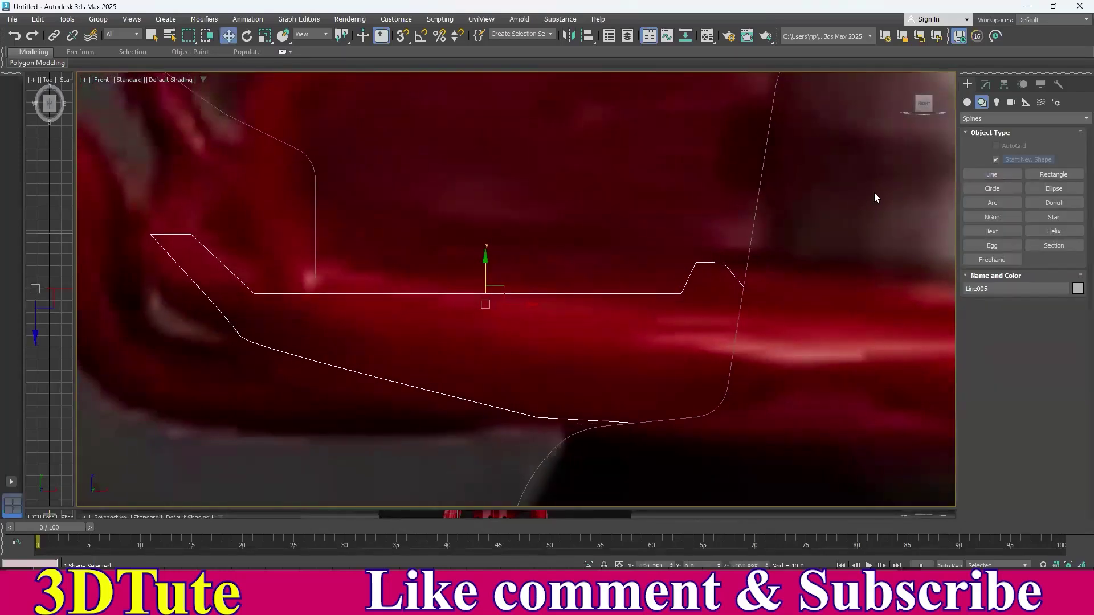
pyautogui.click(986, 85)
pyautogui.click(967, 131)
pyautogui.click(989, 140)
pyautogui.scroll(5, 586, 303)
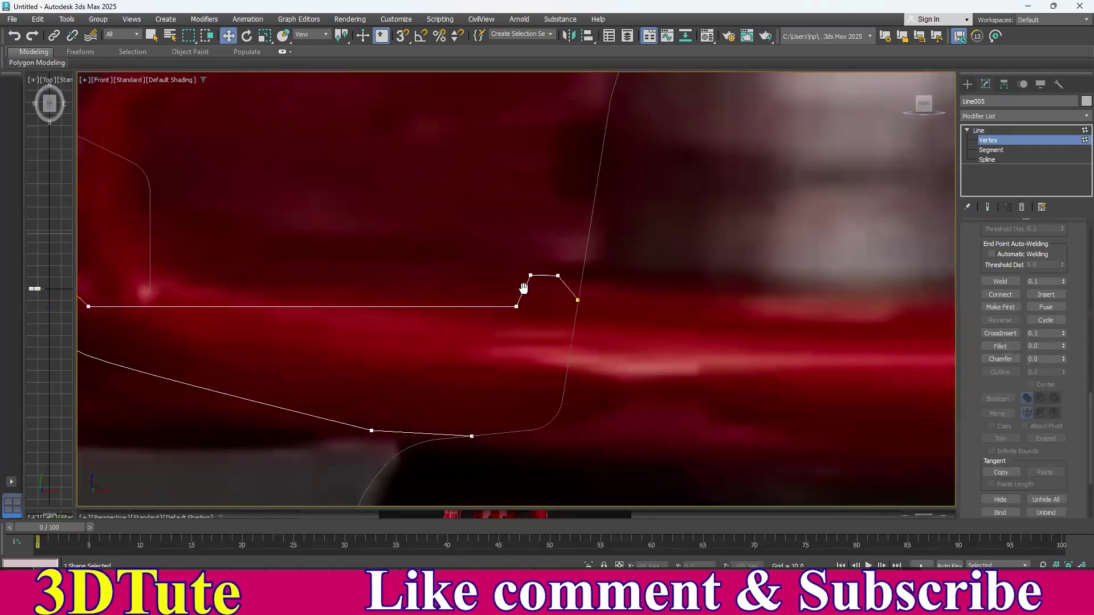
pyautogui.scroll(4, 530, 285)
pyautogui.click(615, 264)
pyautogui.moveTo(614, 229); pyautogui.dragTo(614, 228)
pyautogui.moveTo(506, 218); pyautogui.dragTo(629, 279)
pyautogui.moveTo(612, 238); pyautogui.dragTo(612, 214)
pyautogui.click(1006, 345)
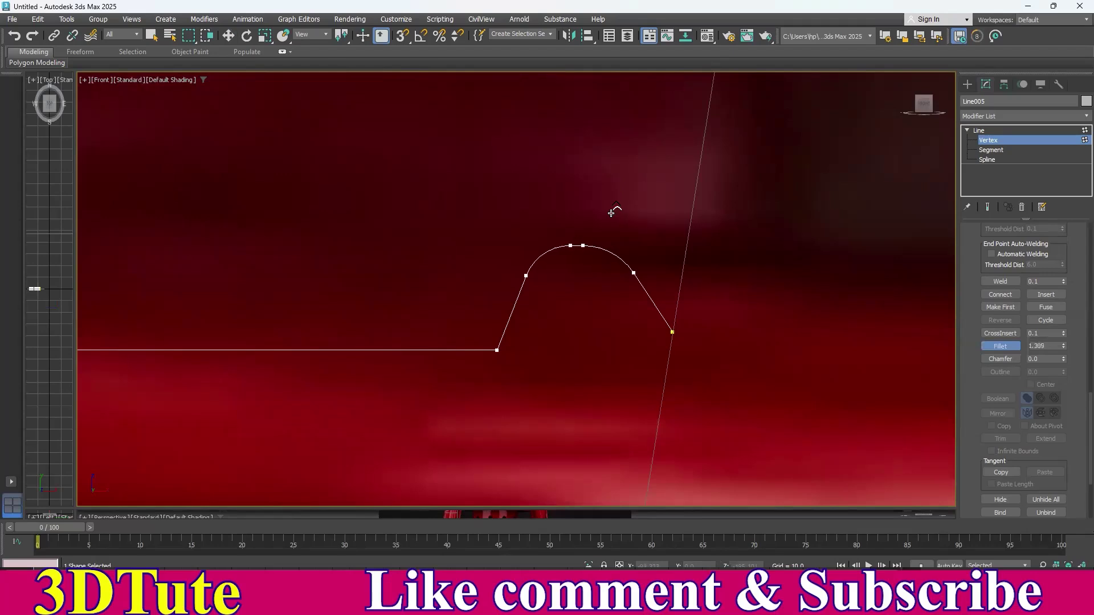
pyautogui.moveTo(497, 350); pyautogui.dragTo(488, 321)
# - Fillet the two top vertices of the plate's outer rim by about 1.974 and round the corner where the rim meets the flat upper edge
pyautogui.scroll(-5, 417, 338)
pyautogui.moveTo(297, 346); pyautogui.dragTo(650, 355, button='middle')
pyautogui.scroll(3, 550, 357)
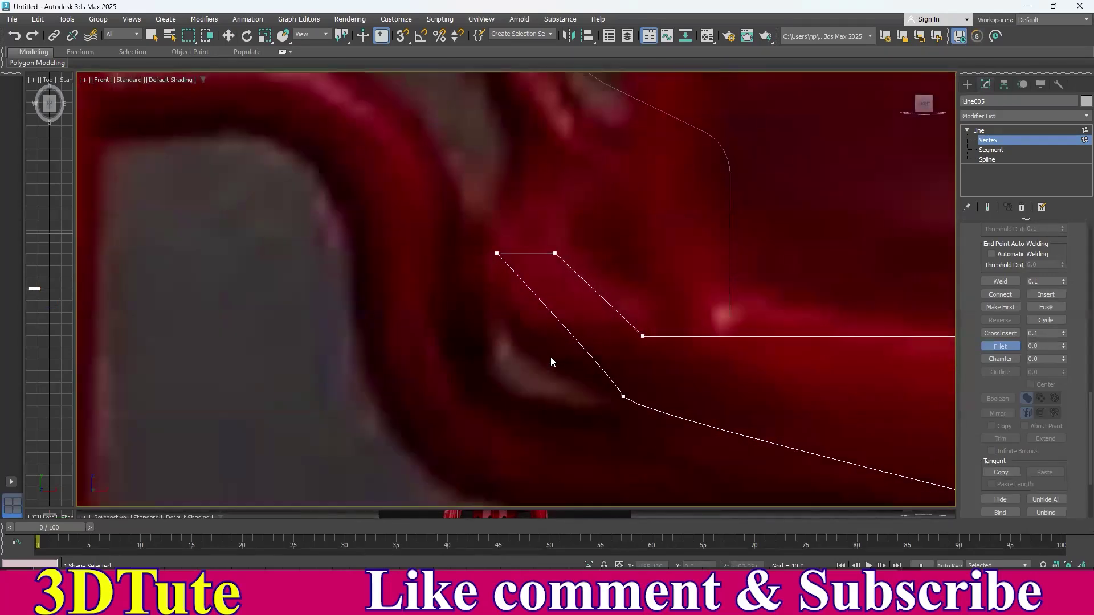
pyautogui.moveTo(432, 211); pyautogui.dragTo(405, 224, button='middle')
pyautogui.moveTo(533, 290); pyautogui.dragTo(516, 239)
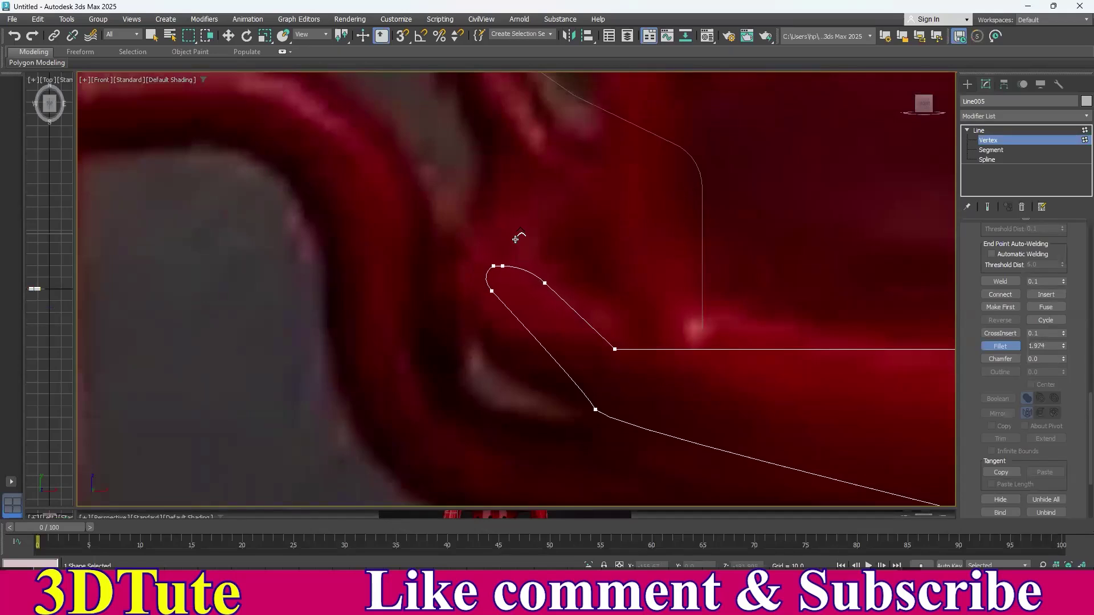
pyautogui.moveTo(614, 350); pyautogui.dragTo(627, 279)
pyautogui.rightClick(627, 279)
pyautogui.moveTo(706, 249); pyautogui.dragTo(530, 252, button='middle')
pyautogui.scroll(-4, 530, 252)
pyautogui.scroll(2, 637, 288)
pyautogui.moveTo(643, 287); pyautogui.dragTo(602, 285, button='middle')
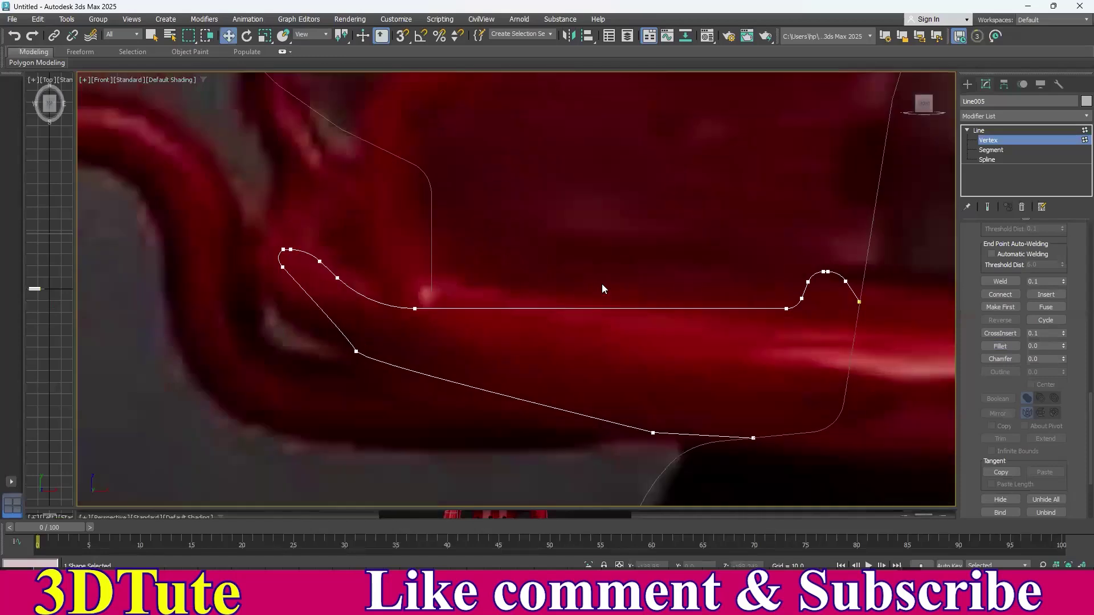
# - Refine the plate's straight upper edge with a middle vertex, lower that vertex slightly, and convert it to Smooth
pyautogui.moveTo(790, 333); pyautogui.dragTo(791, 336)
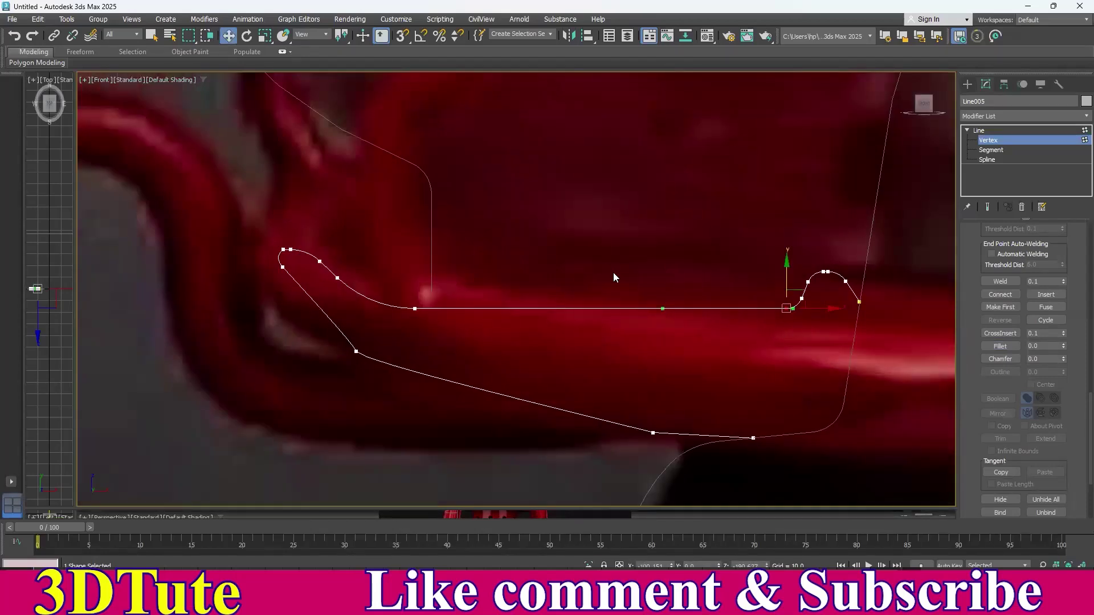
pyautogui.rightClick(626, 236)
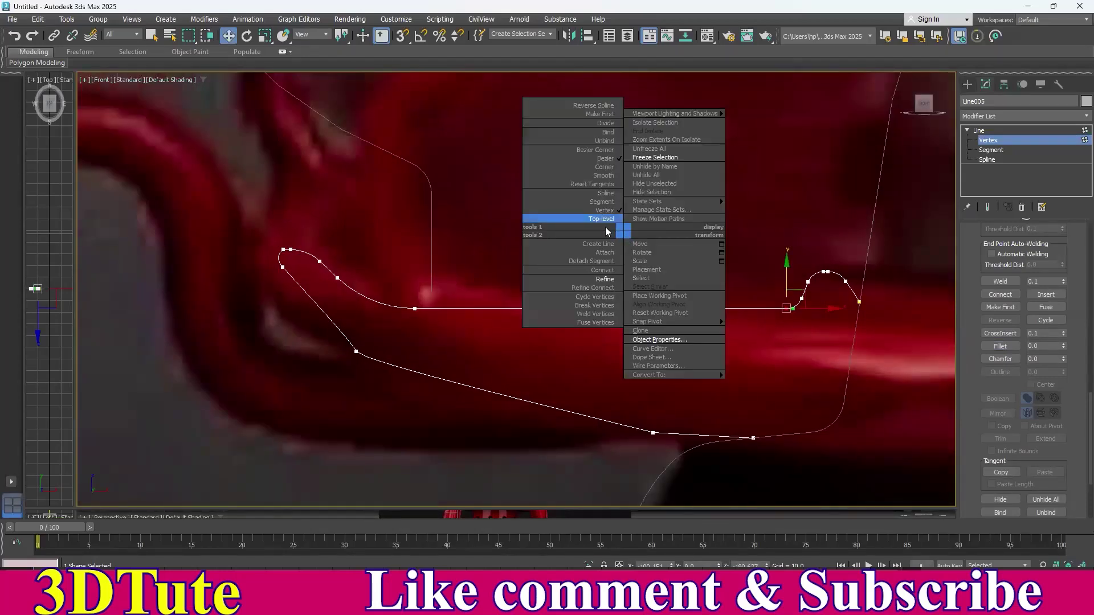
pyautogui.click(599, 288)
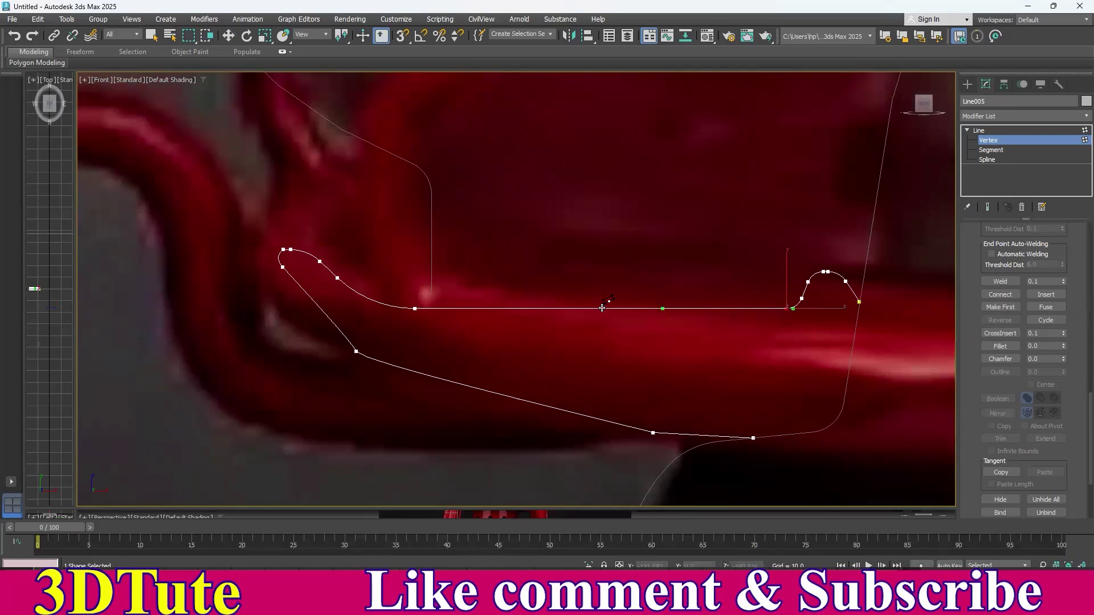
pyautogui.rightClick(611, 258)
pyautogui.moveTo(563, 251); pyautogui.dragTo(623, 325)
pyautogui.rightClick(665, 276)
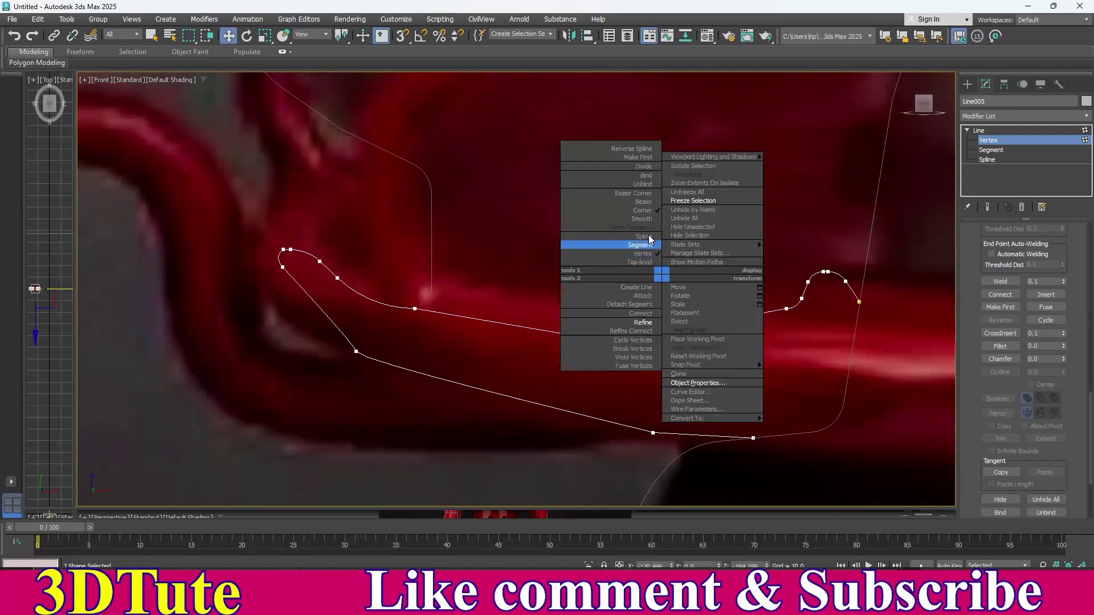
pyautogui.click(643, 219)
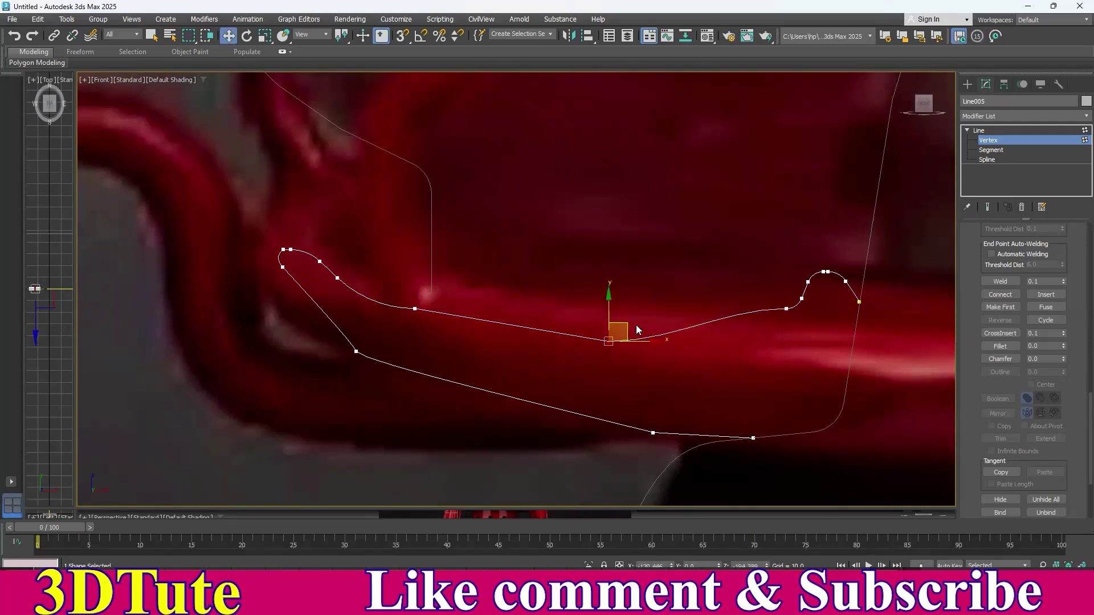
# - Adjust the Bezier handles of the vertices at both ends of the plate's upper edge to form one continuous sagging curve
pyautogui.click(786, 309)
pyautogui.moveTo(728, 323); pyautogui.dragTo(730, 330)
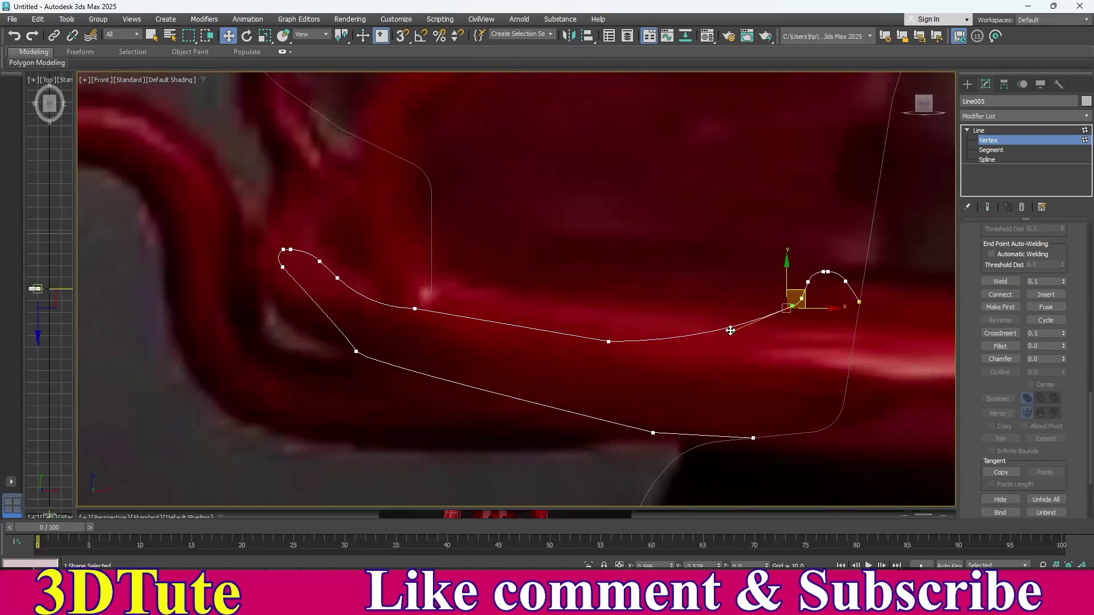
pyautogui.click(458, 311)
pyautogui.click(416, 306)
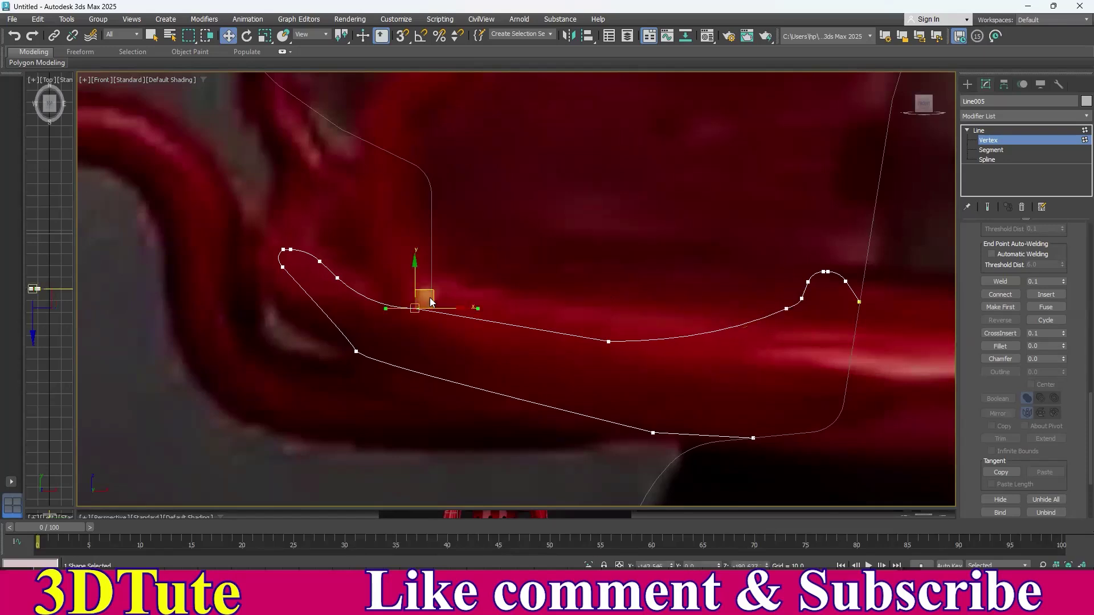
pyautogui.moveTo(384, 308); pyautogui.dragTo(439, 303)
pyautogui.click(626, 250)
pyautogui.scroll(-3, 672, 276)
pyautogui.moveTo(687, 284); pyautogui.dragTo(551, 276, button='middle')
pyautogui.scroll(-3, 550, 276)
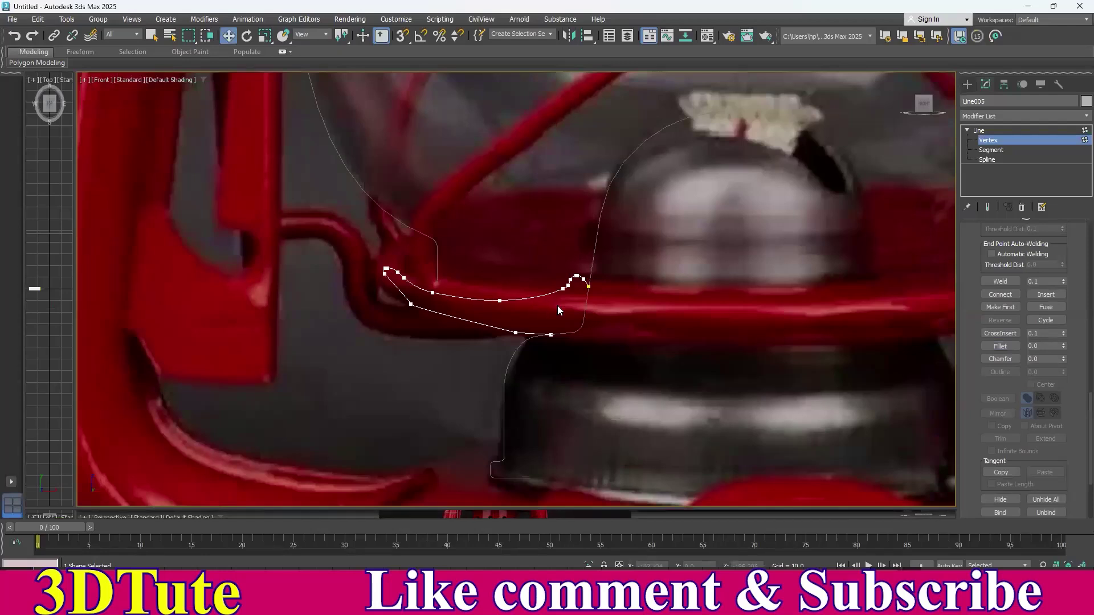
# - Reshape the bend in the plate's underside below the outer rim by angling its vertex handles and moving the vertex up and inward
pyautogui.scroll(4, 437, 289)
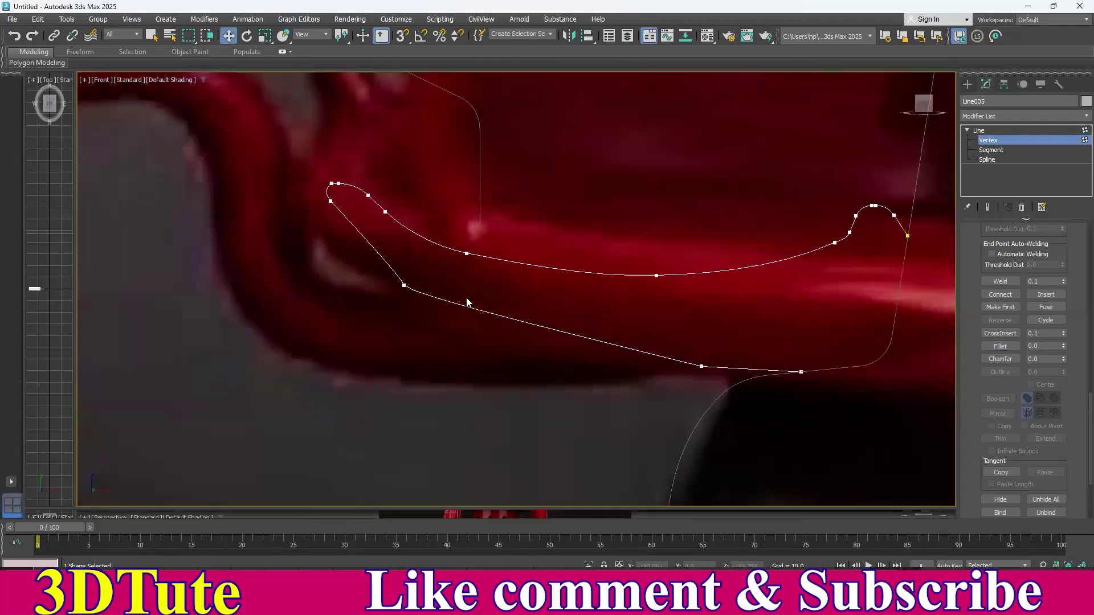
pyautogui.moveTo(411, 272); pyautogui.dragTo(470, 323)
pyautogui.moveTo(425, 290); pyautogui.dragTo(468, 311)
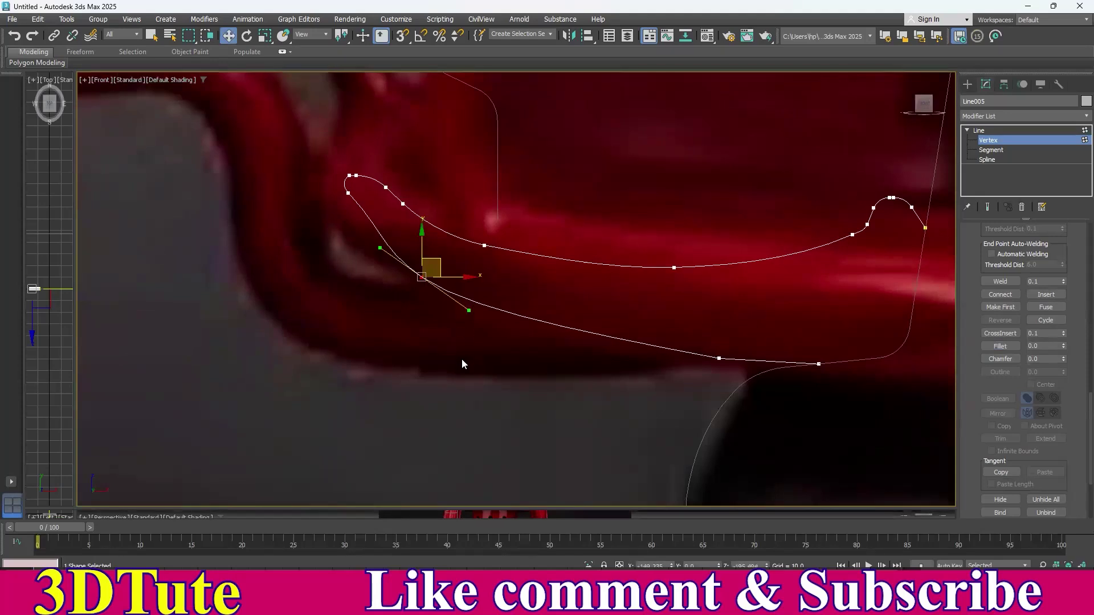
pyautogui.moveTo(443, 265); pyautogui.dragTo(457, 253)
# - Reposition the underside vertex just before the spline's end so the lower edge follows the reference towards the burner base
pyautogui.moveTo(689, 320); pyautogui.dragTo(732, 334)
pyautogui.click(824, 338)
pyautogui.moveTo(834, 343); pyautogui.dragTo(748, 332, button='middle')
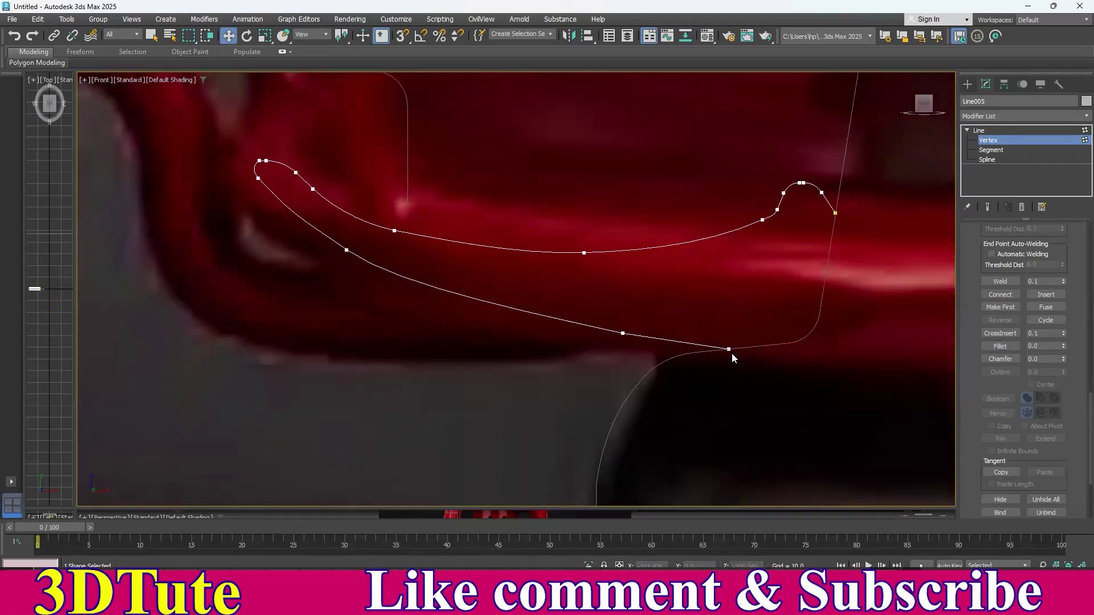
pyautogui.click(730, 351)
pyautogui.moveTo(625, 333); pyautogui.dragTo(629, 342)
# - Convert the underside's end vertex to Bezier, adjust its handle so the curve ends level, and leave vertex editing
pyautogui.moveTo(744, 316); pyautogui.dragTo(710, 384)
pyautogui.rightClick(764, 292)
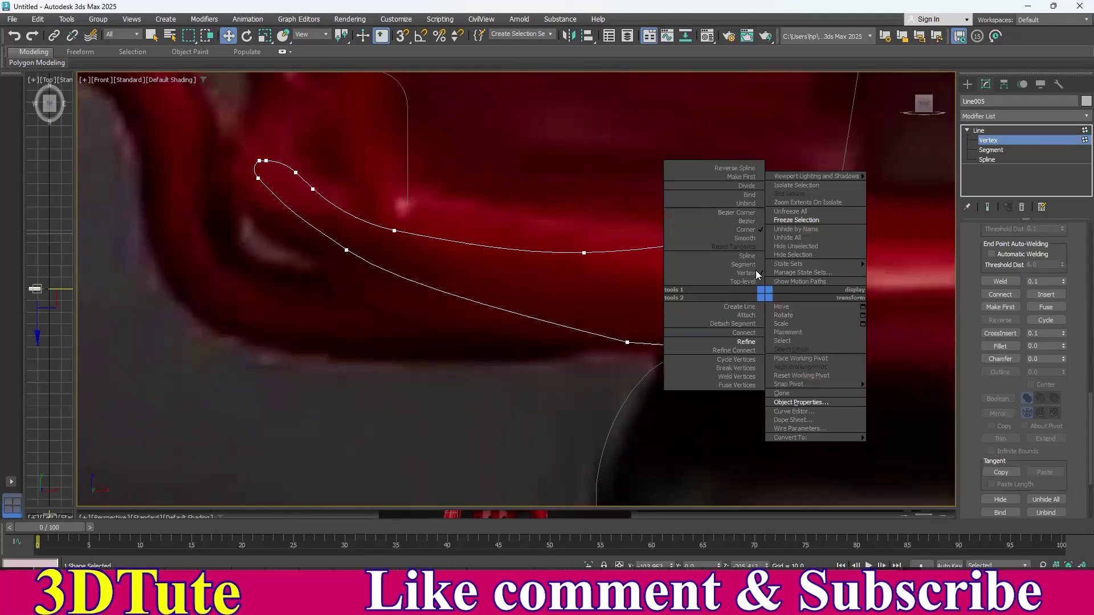
pyautogui.click(742, 220)
pyautogui.moveTo(692, 346); pyautogui.dragTo(693, 350)
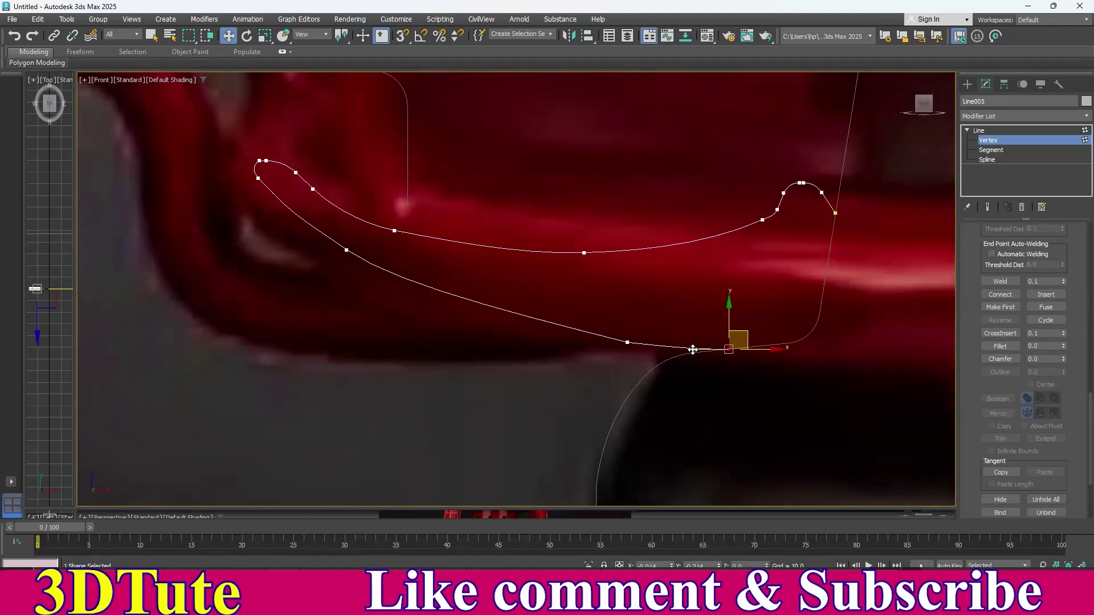
pyautogui.scroll(-6, 611, 325)
pyautogui.scroll(5, 589, 411)
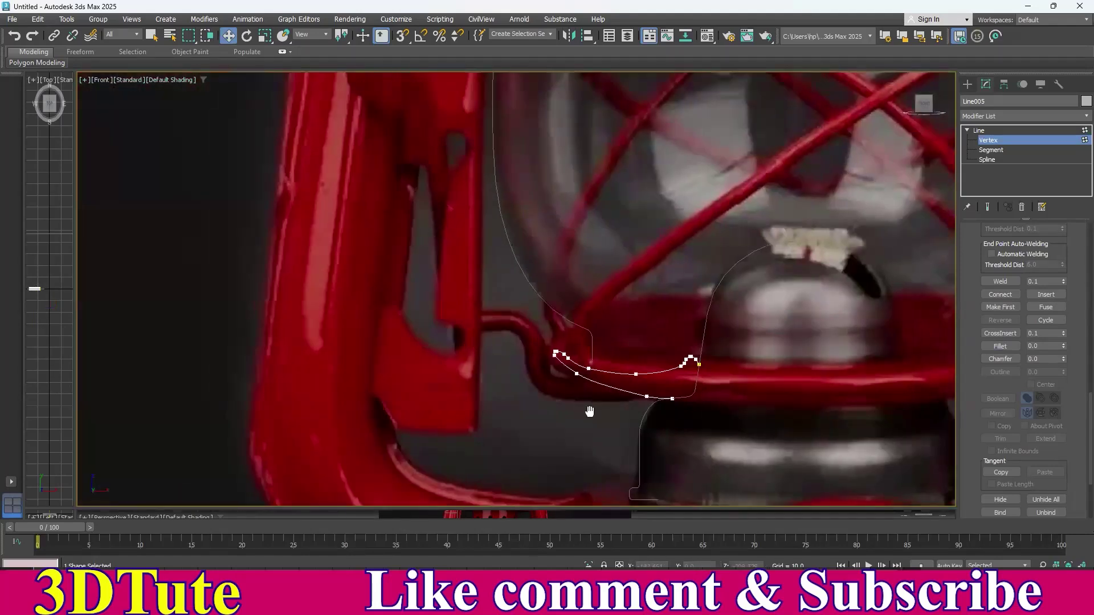
pyautogui.moveTo(789, 413); pyautogui.dragTo(396, 340, button='middle')
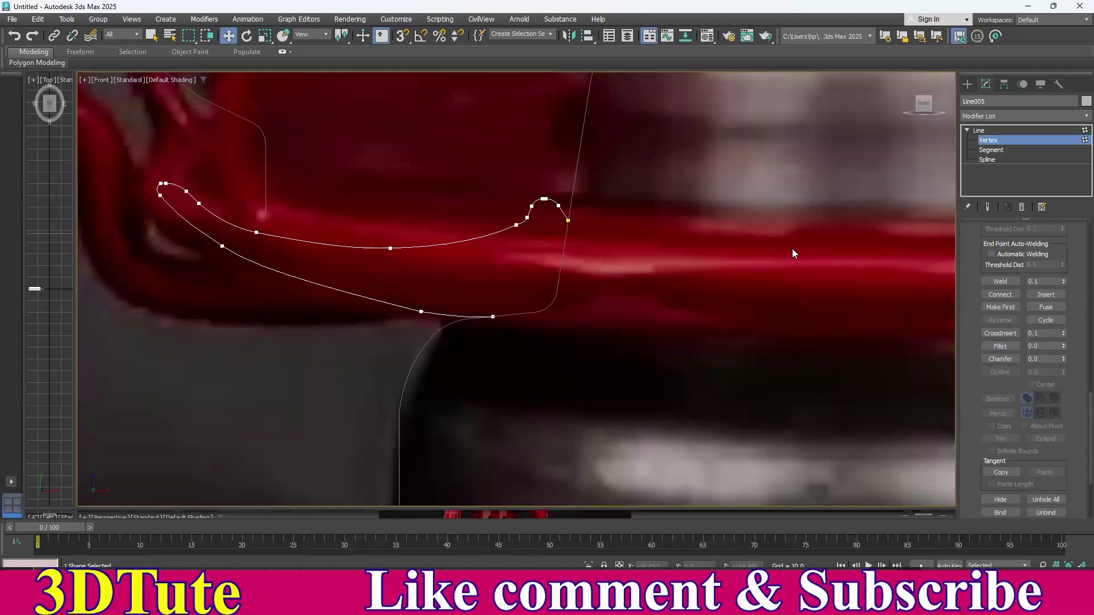
pyautogui.click(987, 141)
# - Start the Line tool and examine the reference's side tubes, chimney and globe for the next part to trace
pyautogui.scroll(-6, 845, 213)
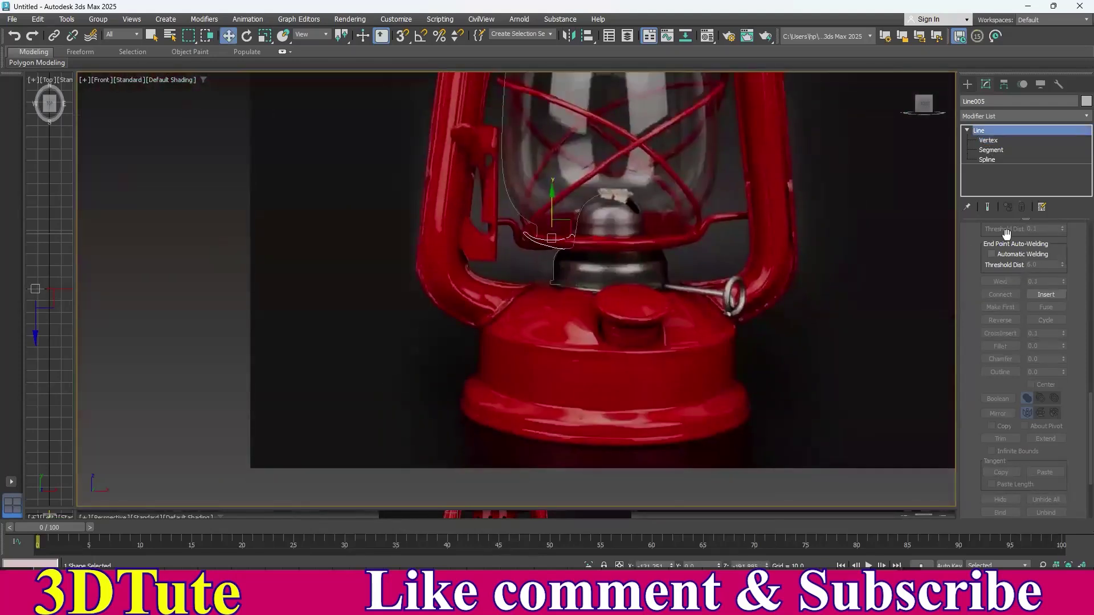
pyautogui.click(967, 84)
pyautogui.click(978, 180)
pyautogui.moveTo(451, 272); pyautogui.dragTo(411, 476, button='middle')
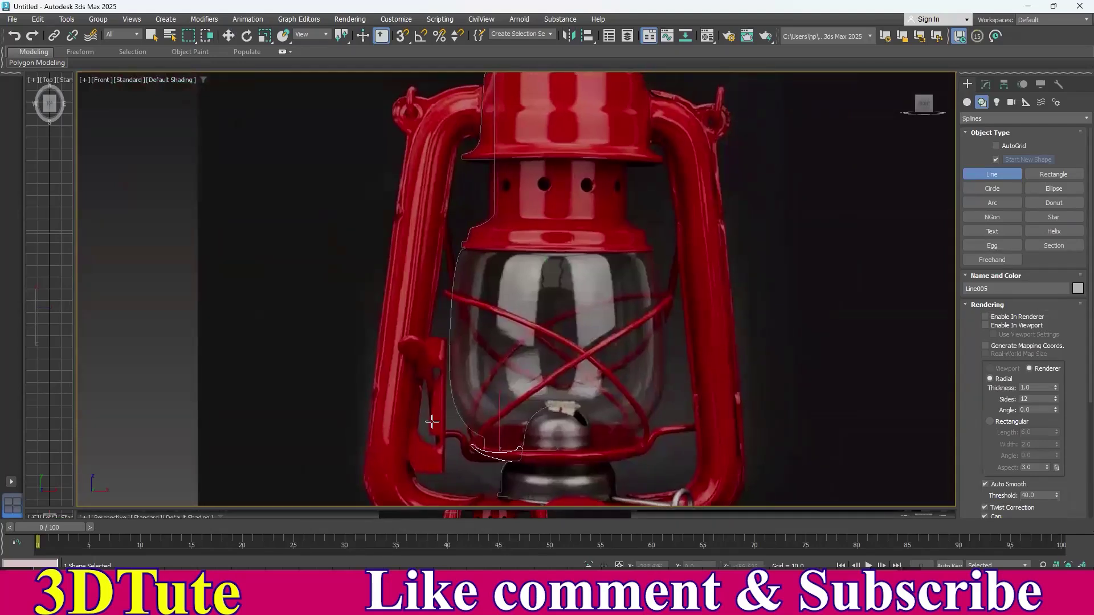
pyautogui.moveTo(654, 291); pyautogui.dragTo(488, 287, button='middle')
pyautogui.scroll(4, 553, 266)
pyautogui.moveTo(531, 225); pyautogui.dragTo(523, 298, button='middle')
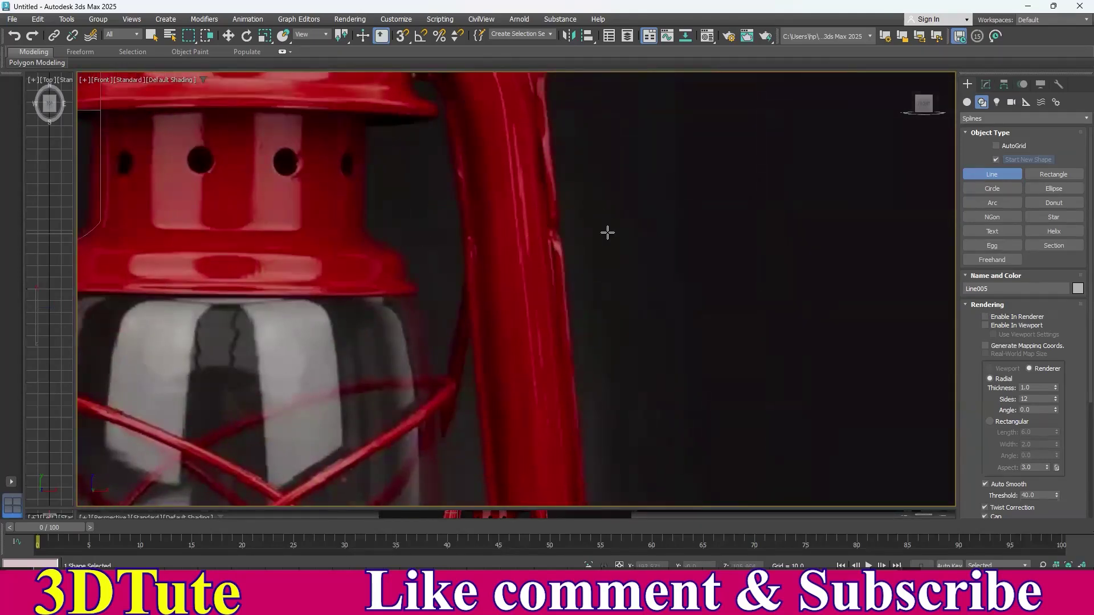
pyautogui.scroll(-5, 404, 359)
pyautogui.scroll(5, 707, 256)
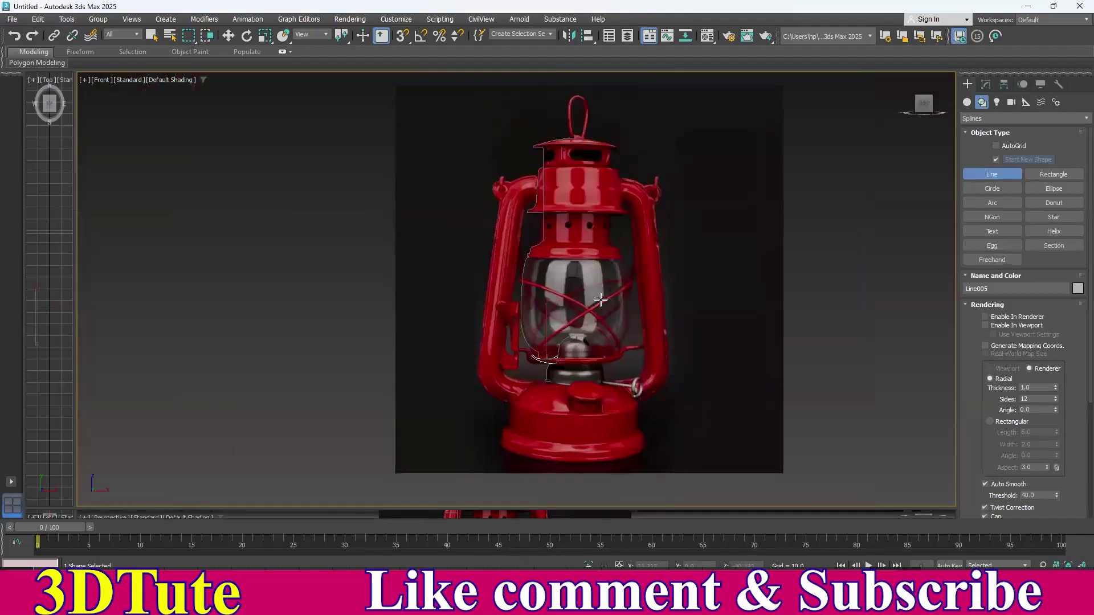
pyautogui.moveTo(706, 256); pyautogui.dragTo(576, 348, button='middle')
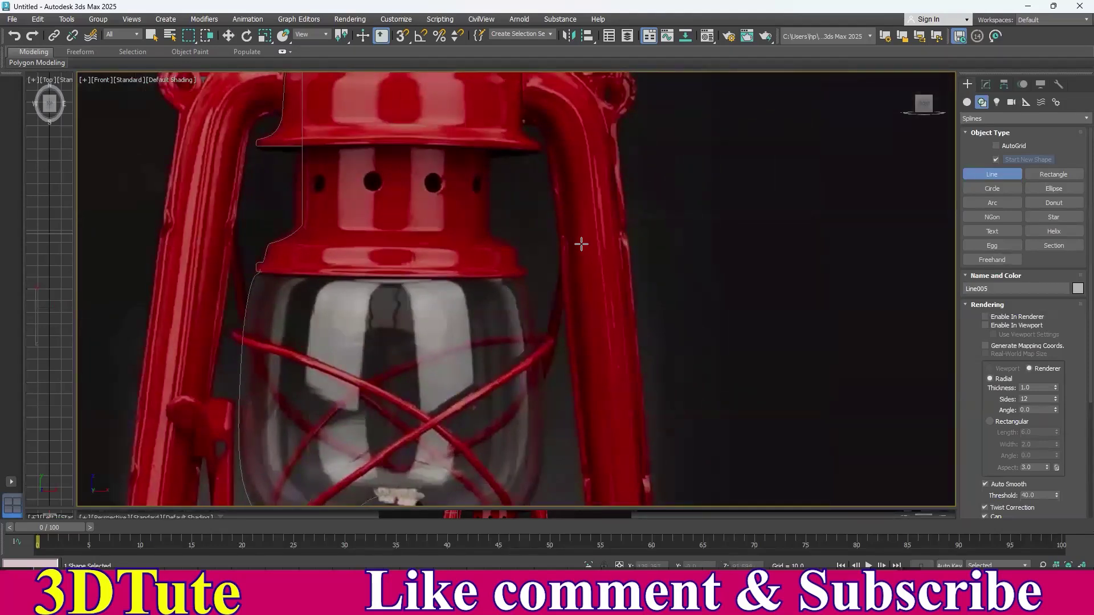
pyautogui.scroll(-5, 388, 340)
pyautogui.scroll(5, 514, 338)
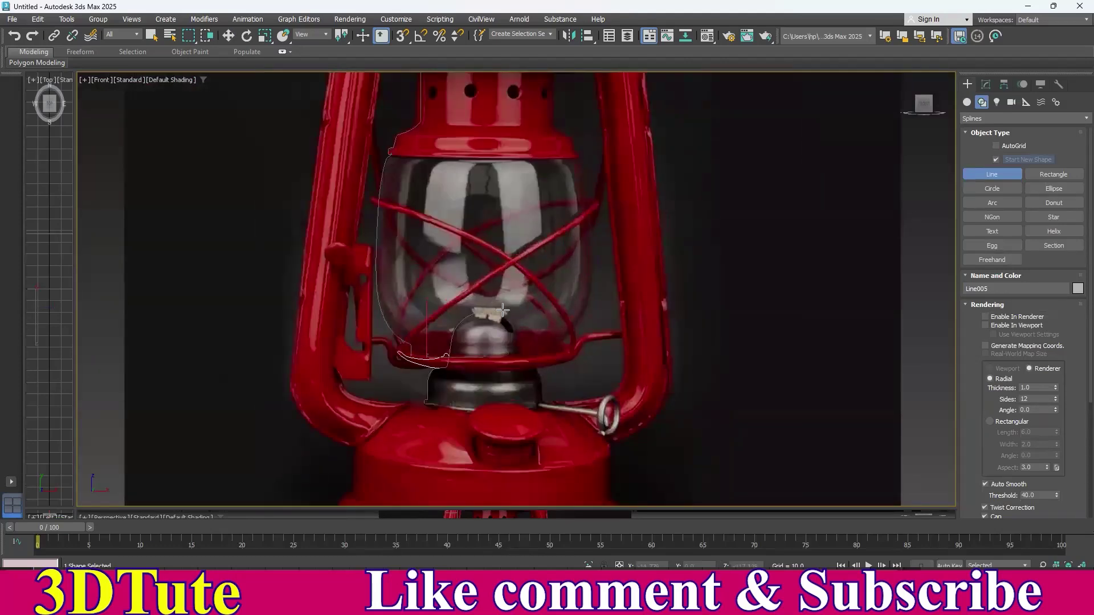
# - Begin a new line at the burner base, curving it over the tank's shoulder and ending in a short level step at its side
pyautogui.moveTo(466, 345); pyautogui.dragTo(542, 293, button='middle')
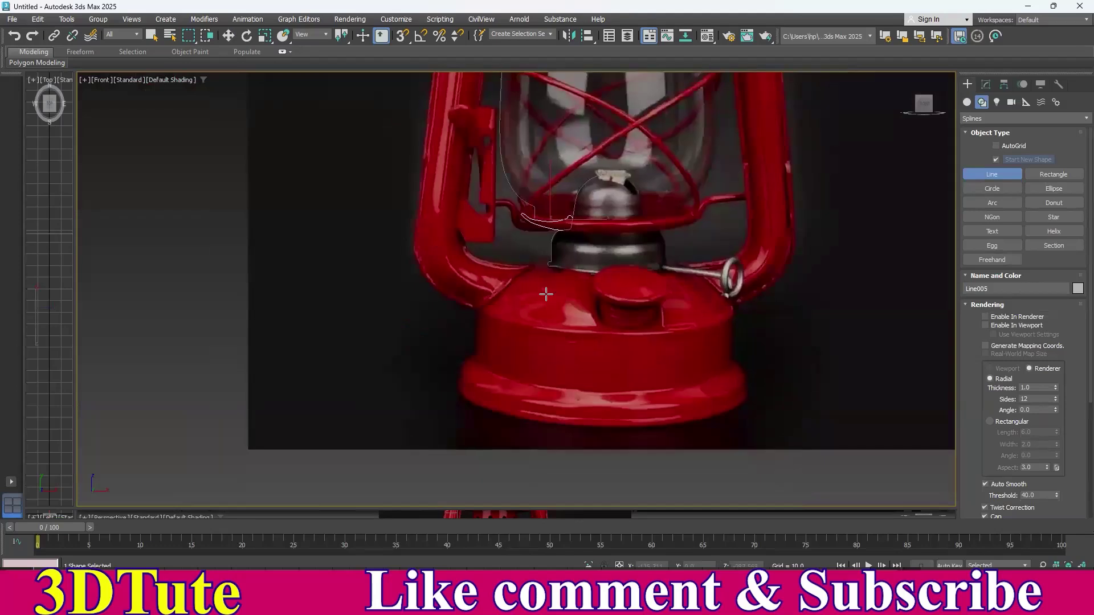
pyautogui.scroll(4, 655, 310)
pyautogui.scroll(-1, 667, 278)
pyautogui.scroll(3, 671, 276)
pyautogui.moveTo(664, 277); pyautogui.dragTo(696, 259, button='middle')
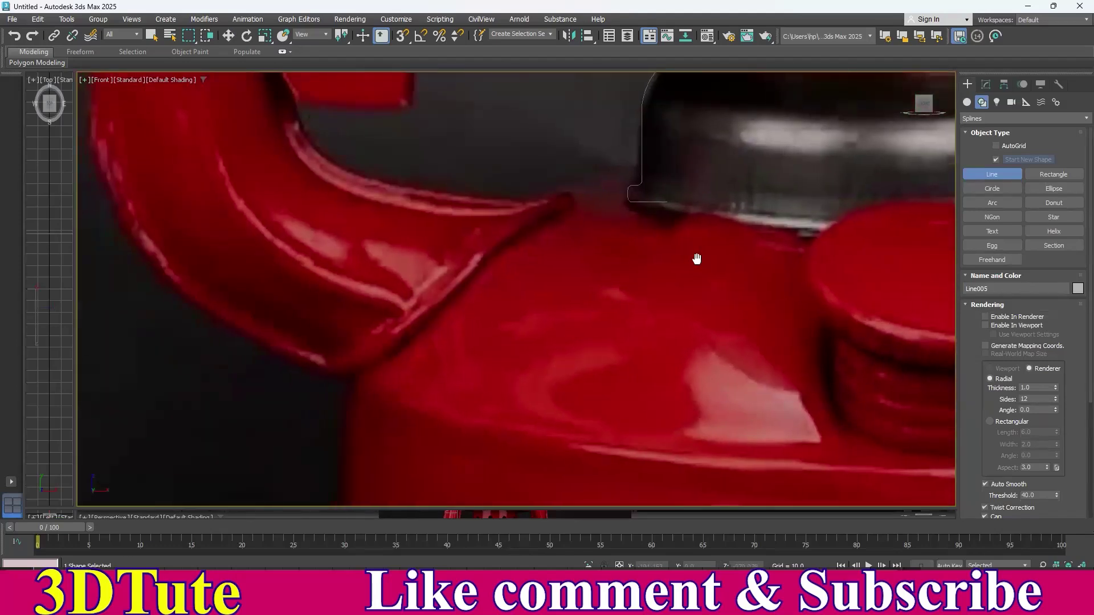
pyautogui.moveTo(654, 206); pyautogui.dragTo(455, 242)
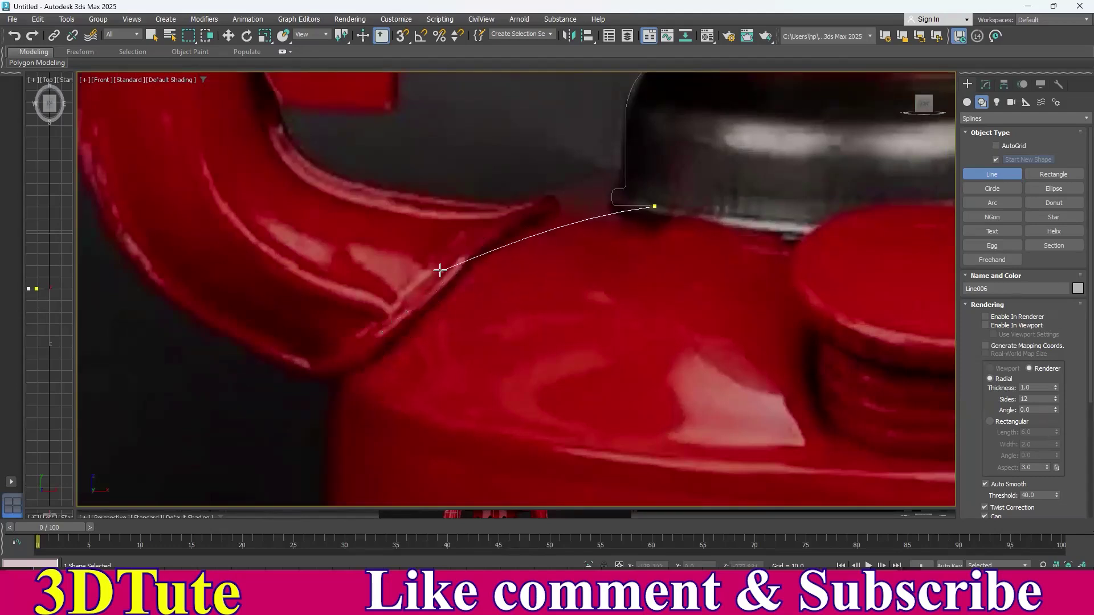
pyautogui.click(414, 283)
pyautogui.scroll(-4, 344, 292)
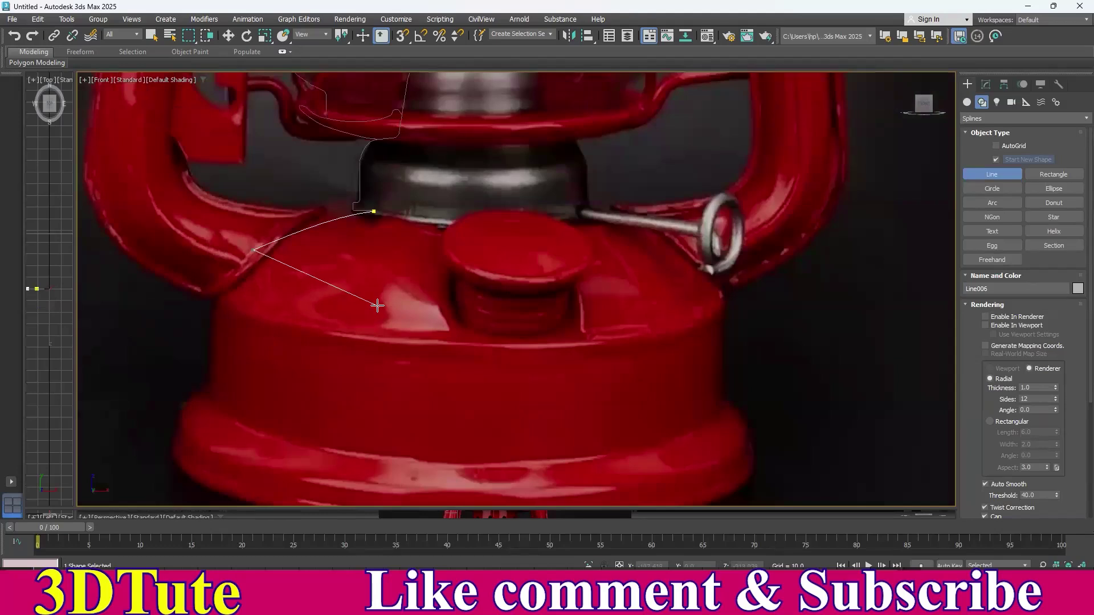
pyautogui.scroll(6, 285, 228)
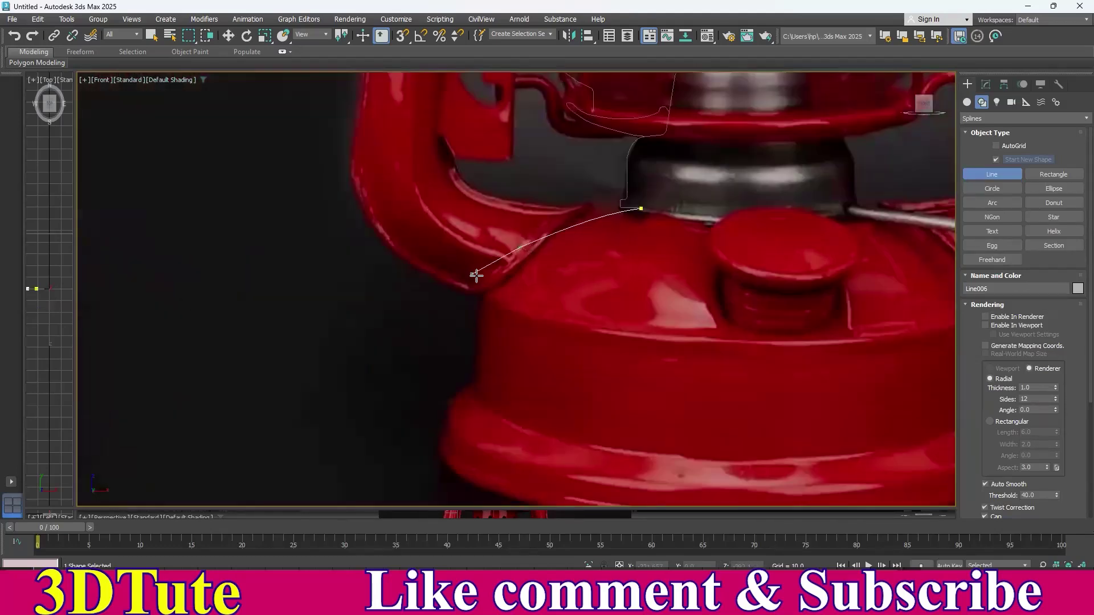
pyautogui.scroll(3, 497, 263)
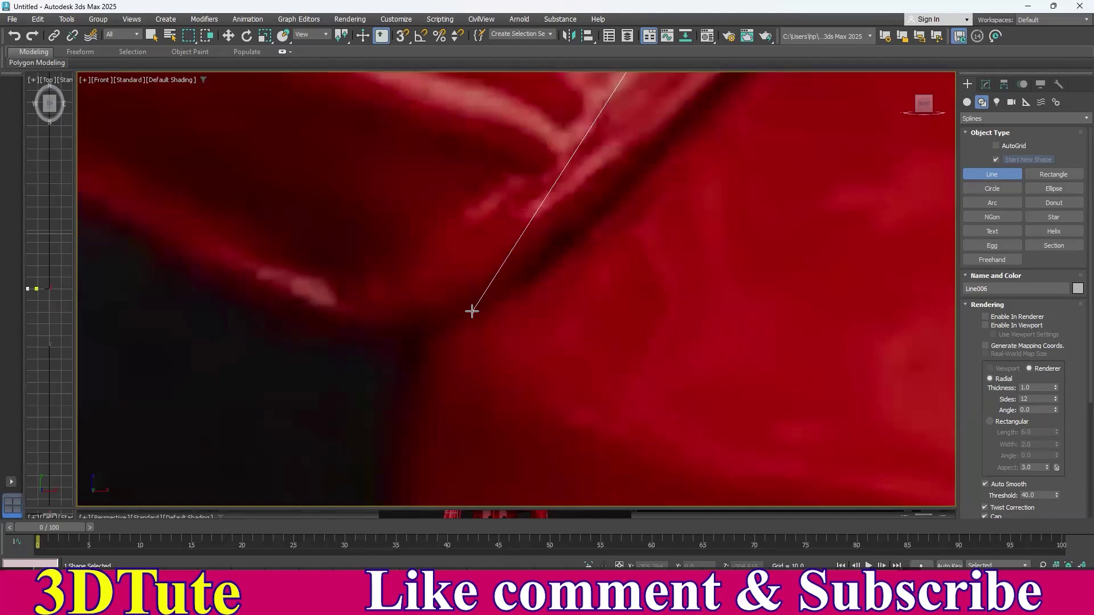
pyautogui.click(469, 312)
pyautogui.click(425, 313)
# - Continue the line straight down the tank's side, out to the lower rim's upper edge and down along its slope
pyautogui.scroll(-3, 438, 158)
pyautogui.scroll(3, 438, 159)
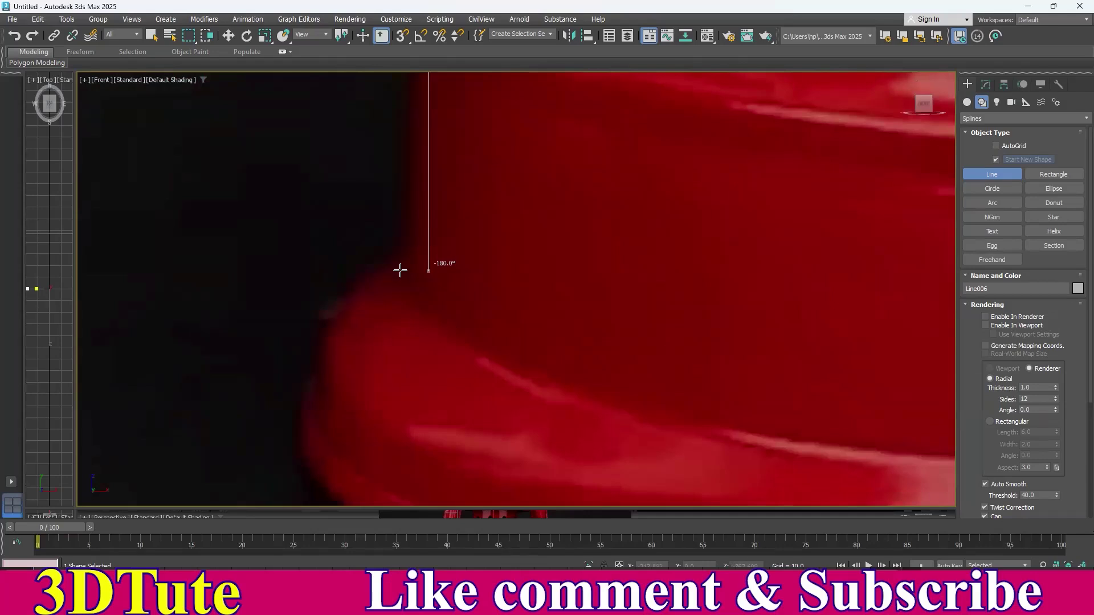
pyautogui.keyDown('shift'); pyautogui.click(403, 292); pyautogui.keyUp('shift')
pyautogui.click(340, 310)
pyautogui.moveTo(325, 386); pyautogui.dragTo(420, 171, button='middle')
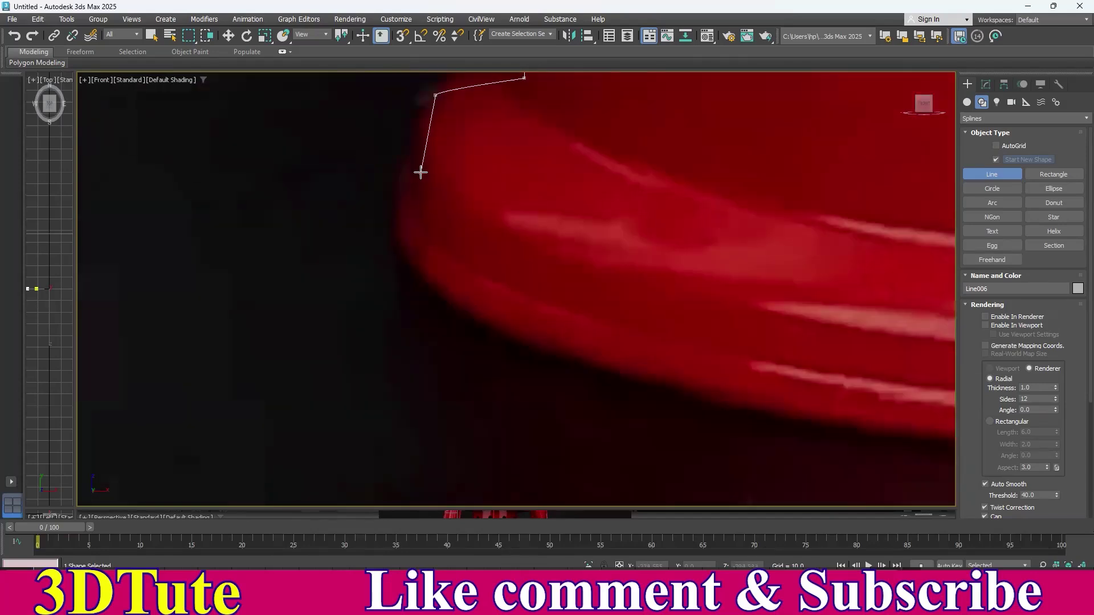
pyautogui.scroll(2, 410, 171)
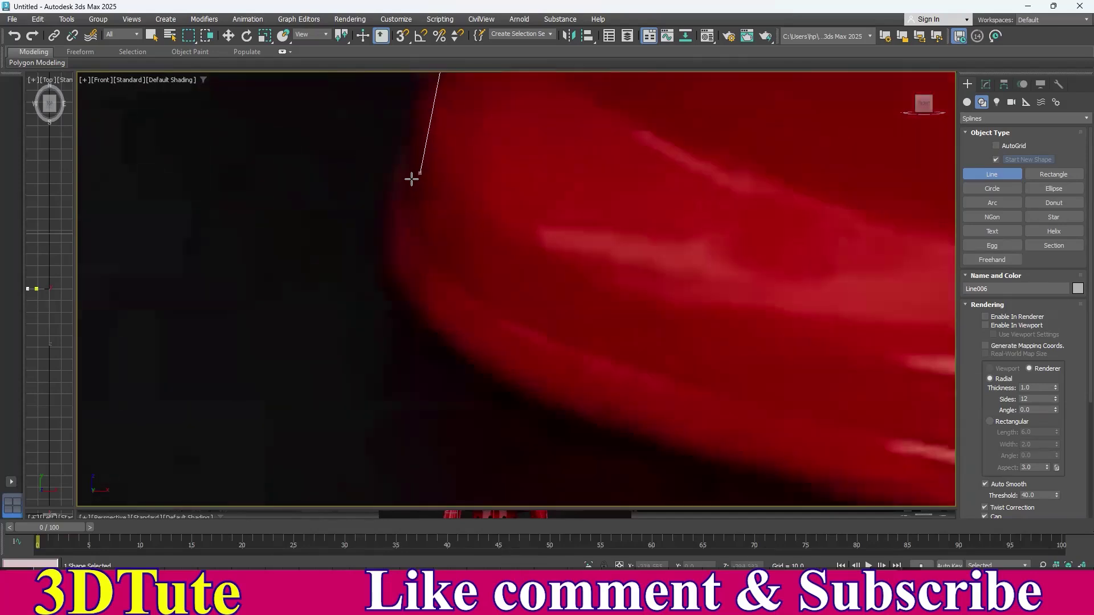
pyautogui.click(409, 214)
# - Add a short outward step and a short drop to the line at the lower rim's outermost edge
pyautogui.scroll(3, 419, 227)
pyautogui.moveTo(463, 263); pyautogui.dragTo(486, 276, button='middle')
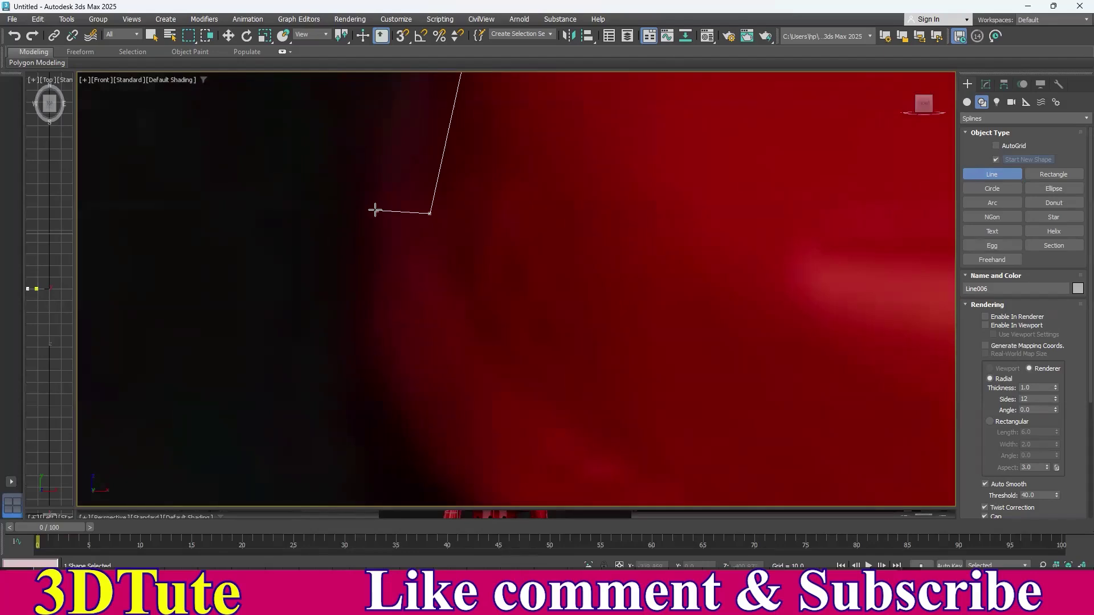
pyautogui.moveTo(428, 245); pyautogui.dragTo(457, 265, button='middle')
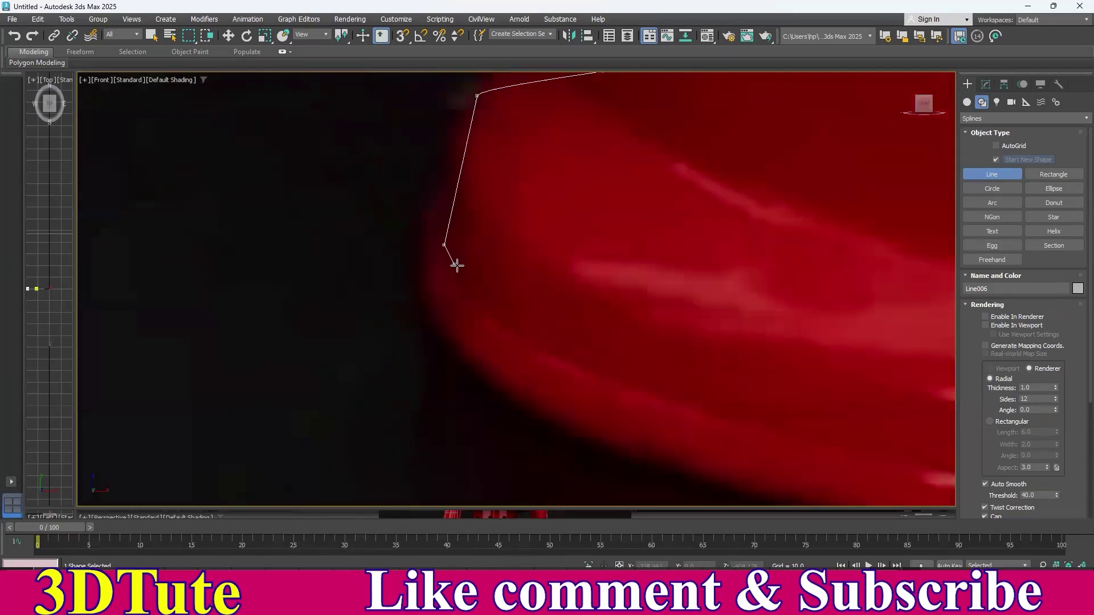
pyautogui.scroll(-5, 457, 265)
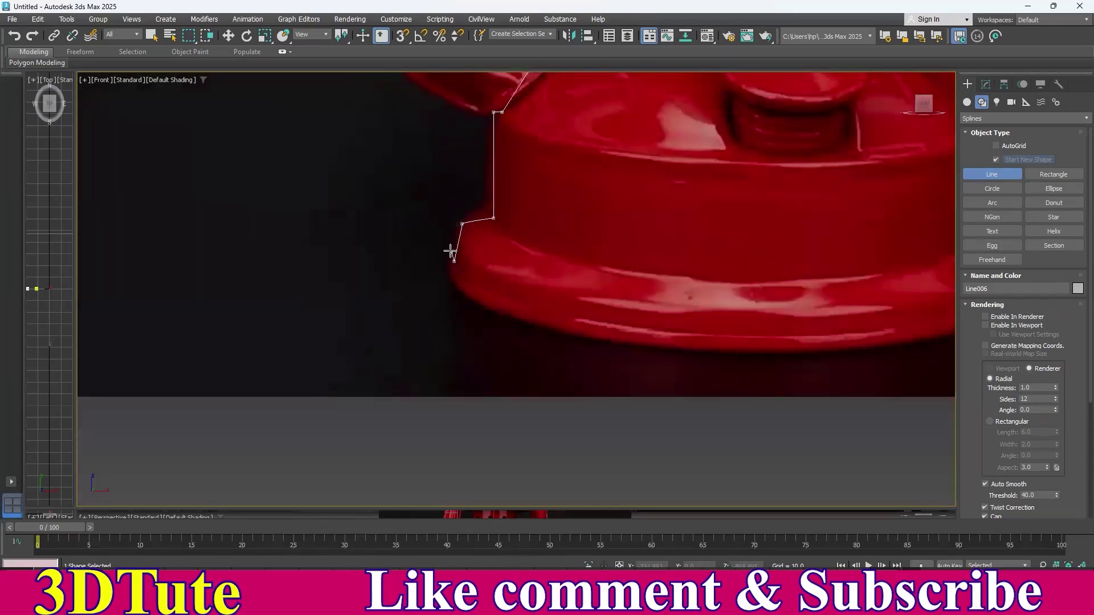
pyautogui.scroll(6, 450, 251)
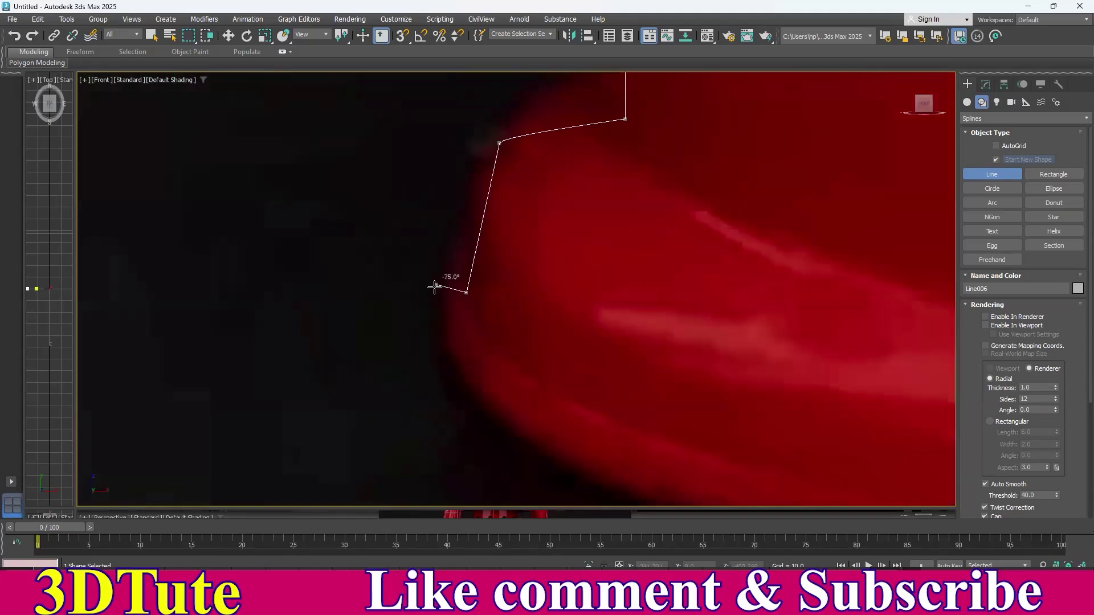
pyautogui.click(441, 294)
pyautogui.click(443, 328)
# - Run the line level from the rim's edge to the tank's centre and finish the spline
pyautogui.scroll(-6, 654, 317)
pyautogui.moveTo(838, 336); pyautogui.dragTo(457, 300, button='middle')
pyautogui.click(307, 325)
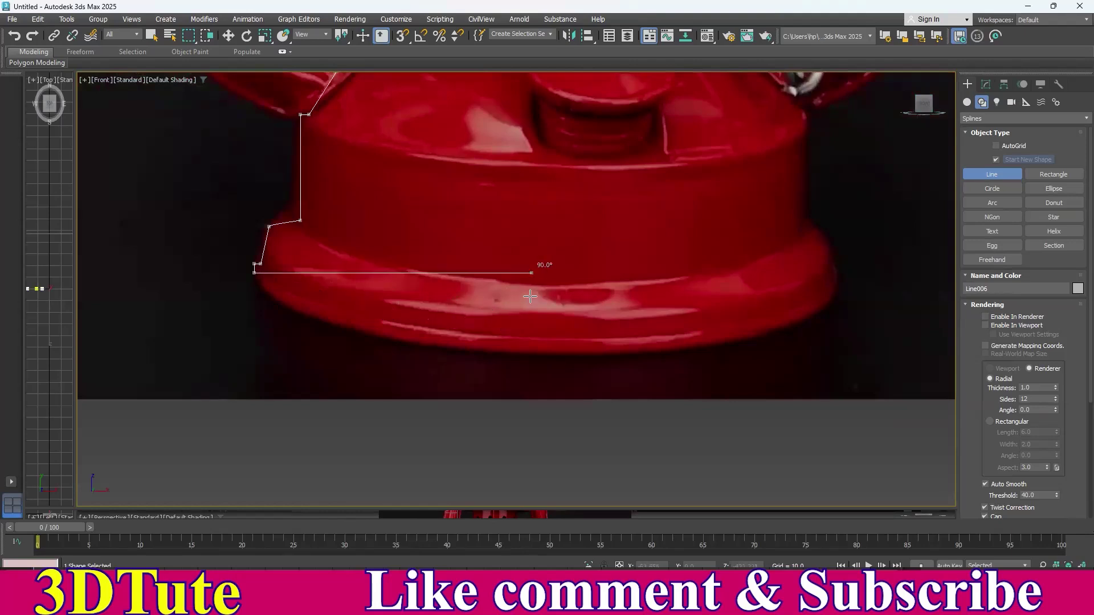
pyautogui.click(598, 286)
pyautogui.rightClick(632, 249)
pyautogui.rightClick(632, 249)
# - Smooth the vertex on the tank's shoulder curve and move it up and inward to match the reference outline
pyautogui.moveTo(459, 222); pyautogui.dragTo(619, 234, button='middle')
pyautogui.scroll(2, 583, 234)
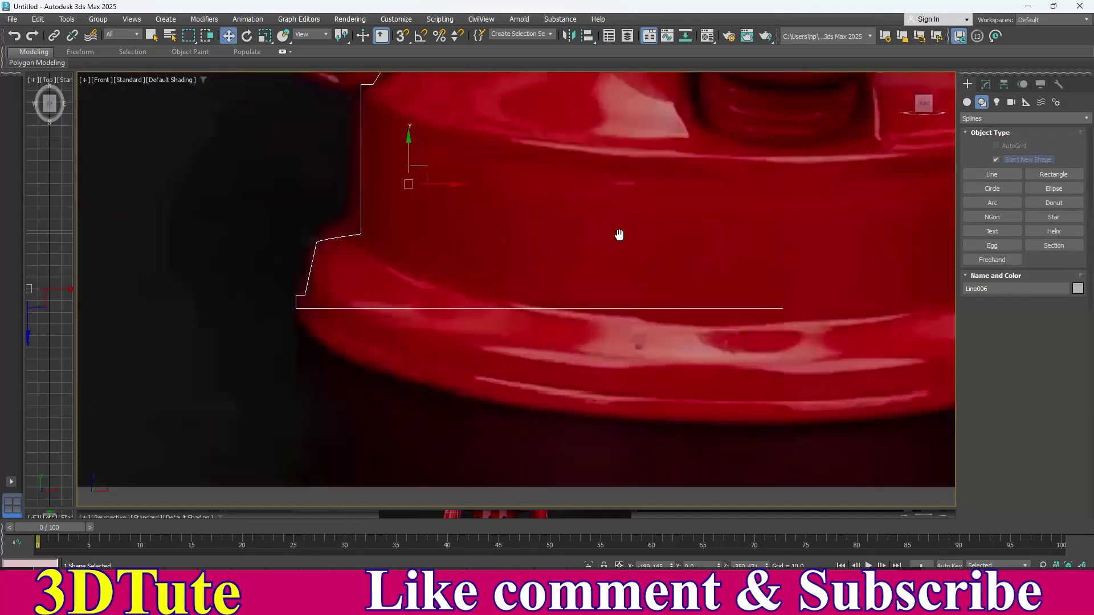
pyautogui.scroll(-6, 620, 235)
pyautogui.scroll(3, 628, 166)
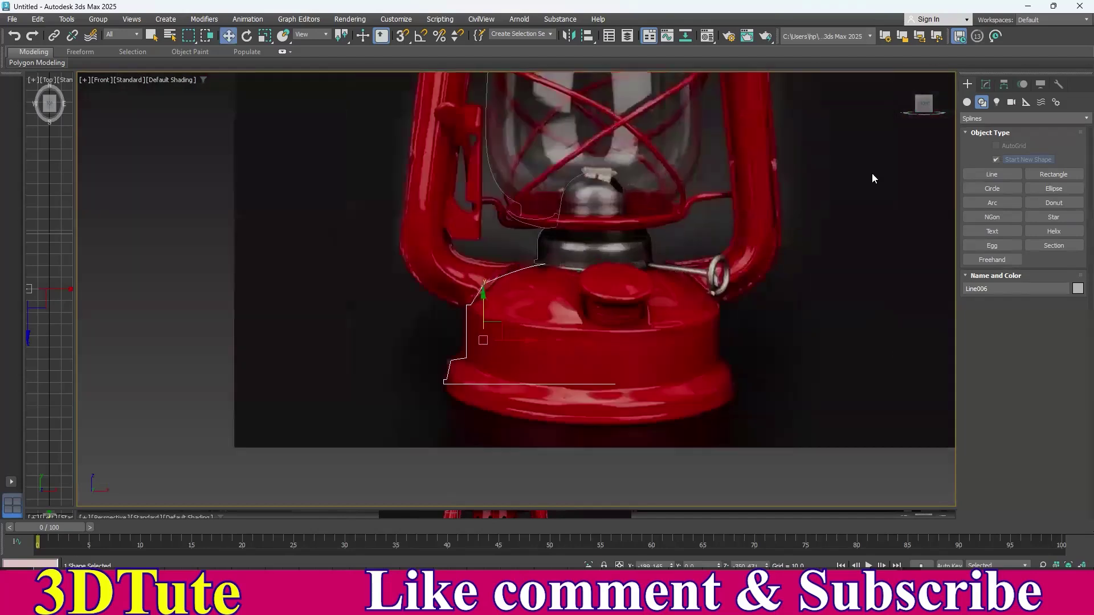
pyautogui.click(986, 83)
pyautogui.click(988, 141)
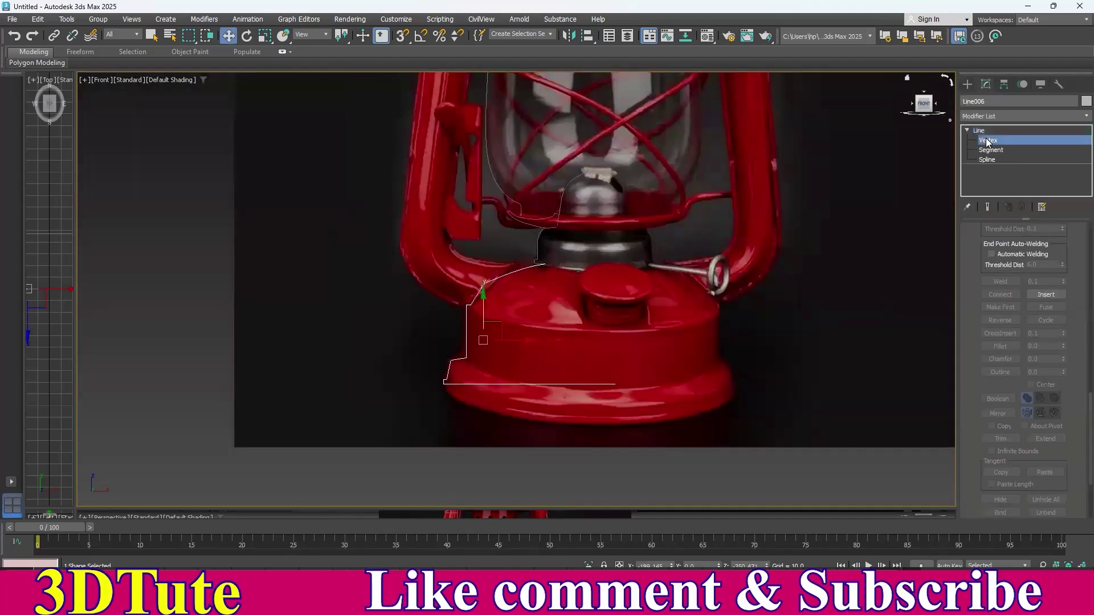
pyautogui.moveTo(594, 208); pyautogui.dragTo(638, 224, button='middle')
pyautogui.scroll(4, 569, 258)
pyautogui.moveTo(454, 372); pyautogui.dragTo(563, 241, button='middle')
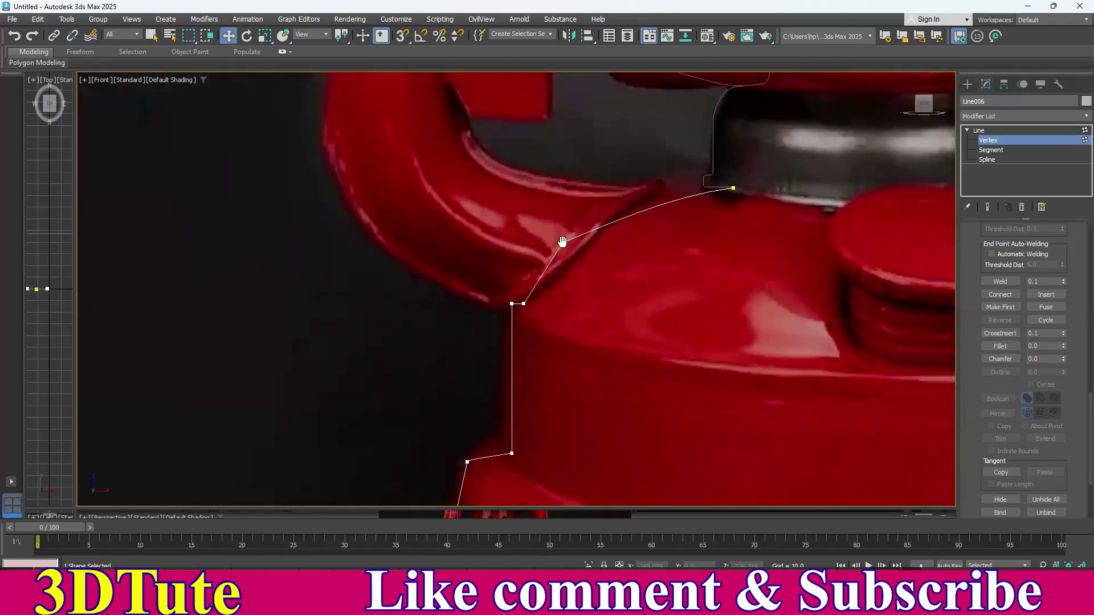
pyautogui.scroll(3, 581, 212)
pyautogui.rightClick(692, 192)
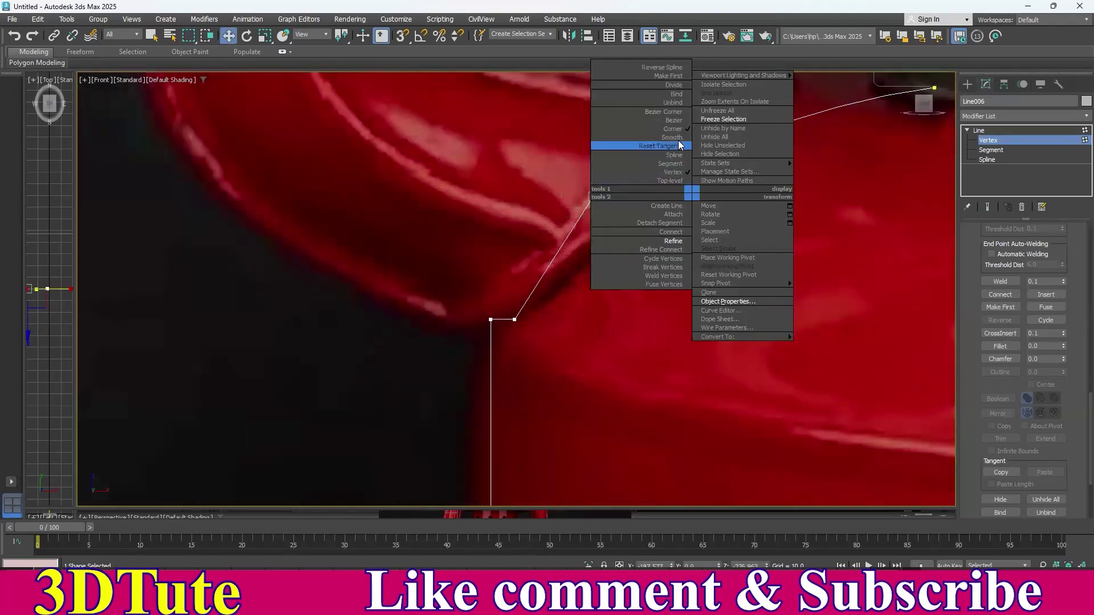
pyautogui.click(658, 146)
pyautogui.scroll(-5, 630, 219)
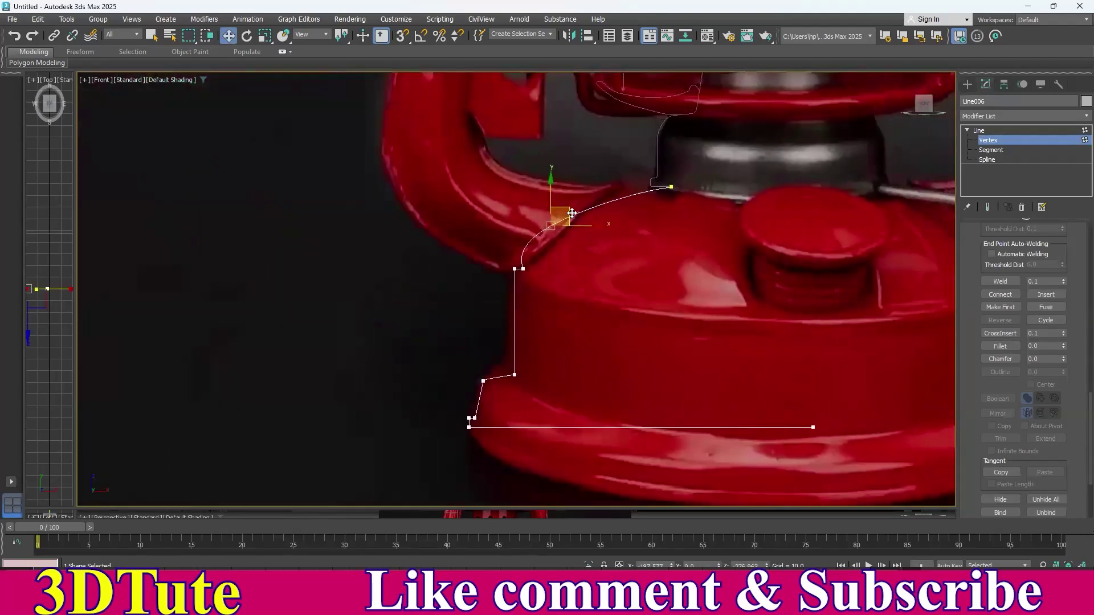
pyautogui.moveTo(574, 210); pyautogui.dragTo(596, 200)
# - Fillet the two vertices of the small shoulder step, and try filleting the corner where the tank's side meets the lower rim
pyautogui.scroll(4, 596, 260)
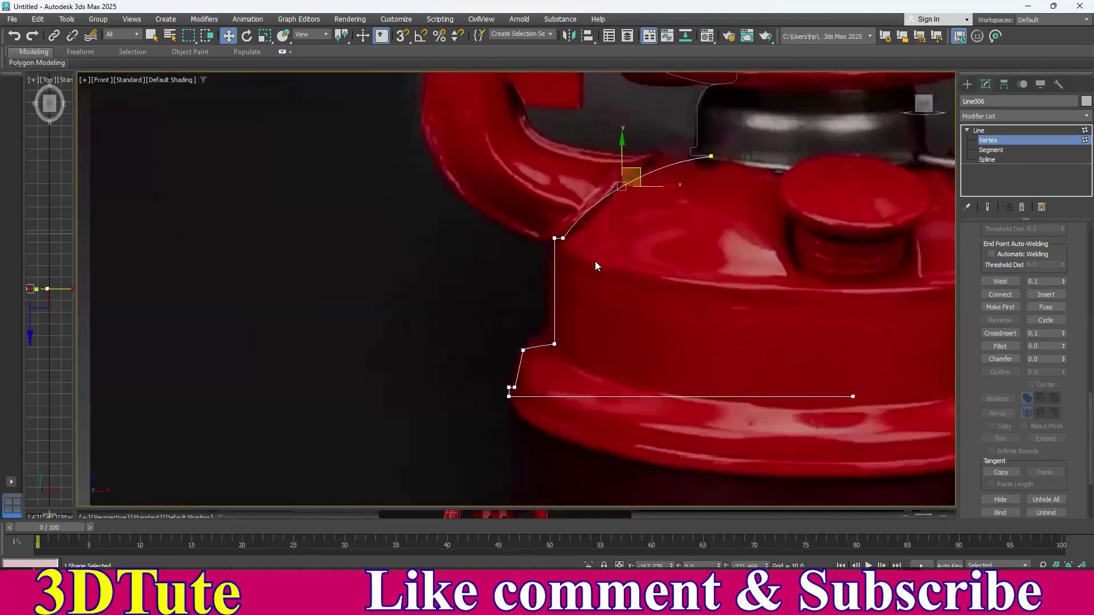
pyautogui.moveTo(628, 326); pyautogui.dragTo(629, 327)
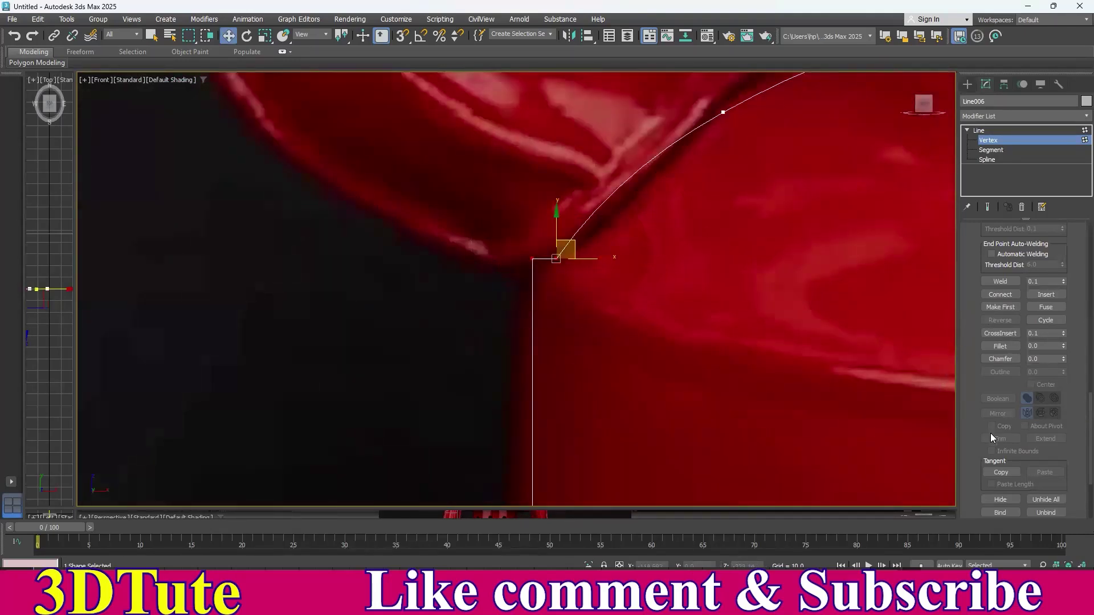
pyautogui.click(996, 347)
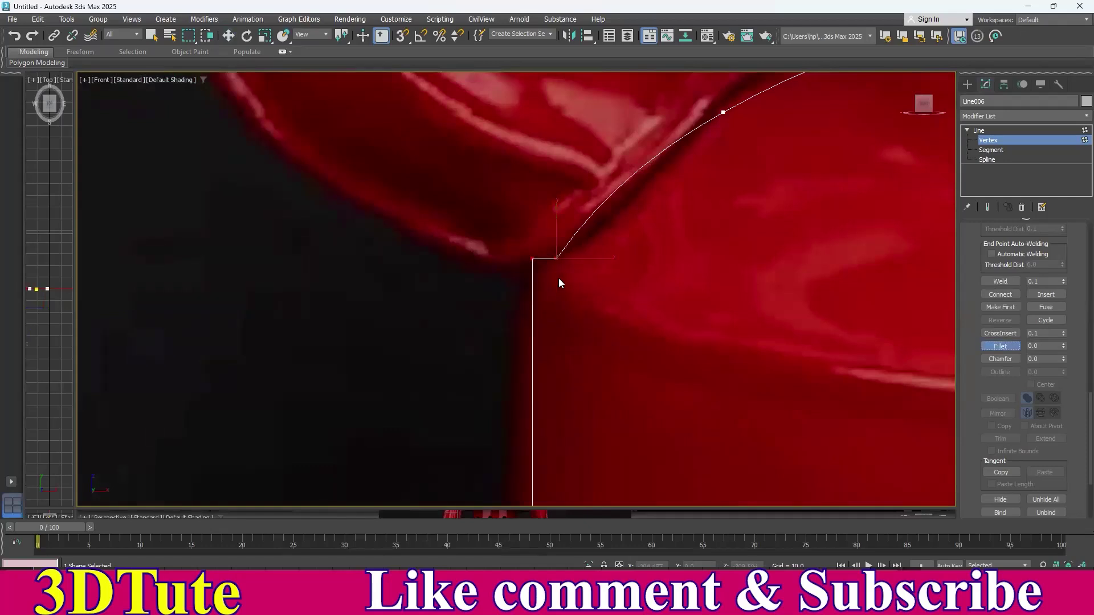
pyautogui.moveTo(555, 261); pyautogui.dragTo(554, 251)
pyautogui.moveTo(595, 442); pyautogui.dragTo(604, 290, button='middle')
pyautogui.moveTo(555, 313); pyautogui.dragTo(551, 288)
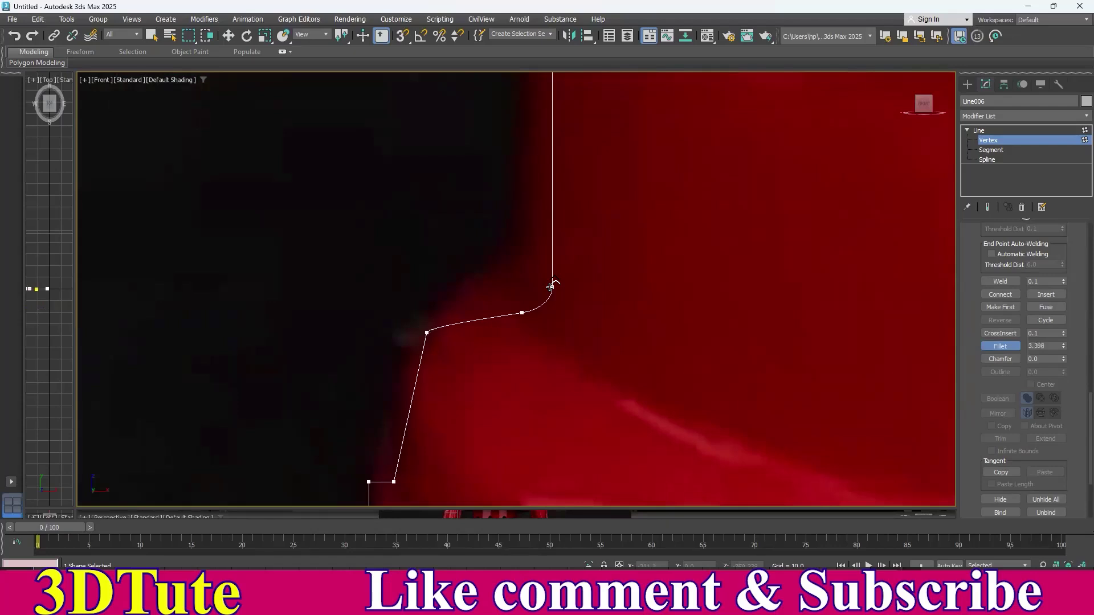
pyautogui.press('w')
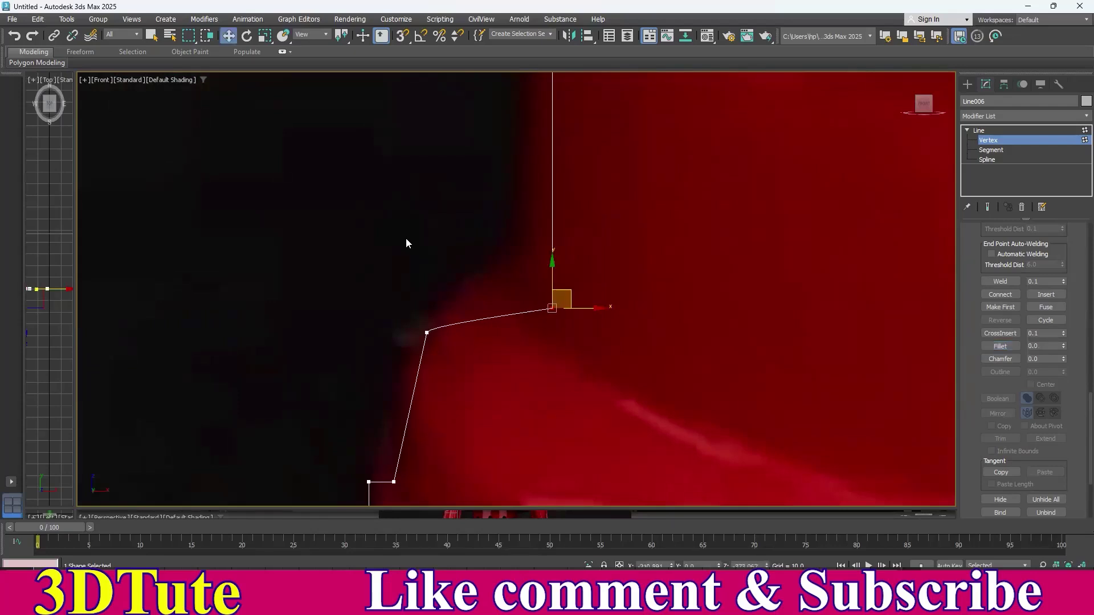
# - Convert the vertex at the lower rim's upper outer edge to Corner
pyautogui.click(427, 332)
pyautogui.rightClick(483, 254)
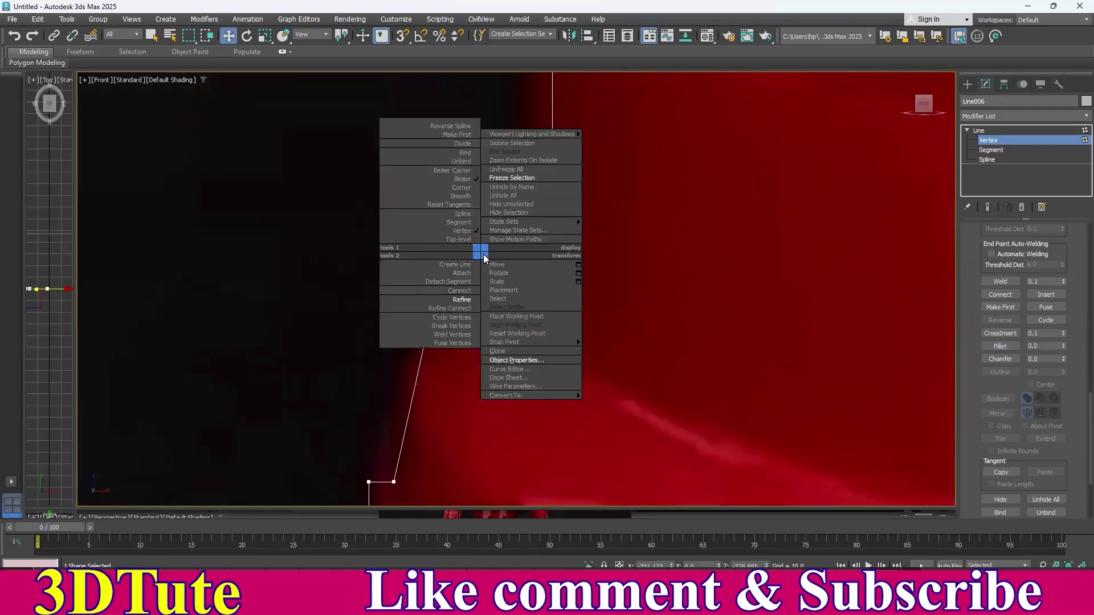
pyautogui.click(463, 189)
# - Convert the vertices at the inner and outer ends of the lower rim's upper curve to Bezier Corner
pyautogui.moveTo(323, 208); pyautogui.dragTo(645, 403)
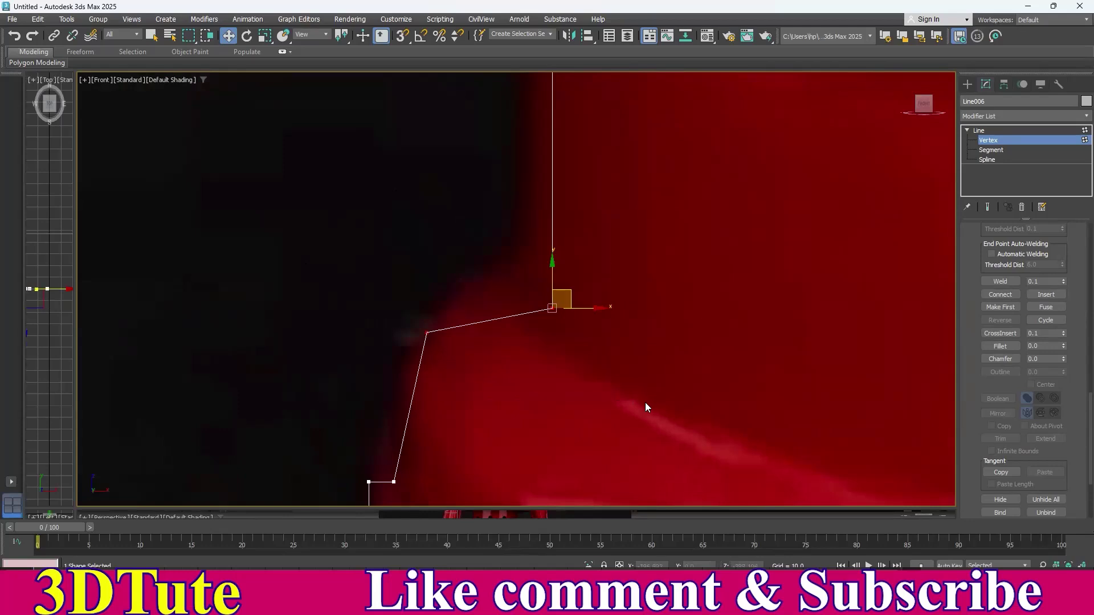
pyautogui.click(394, 482)
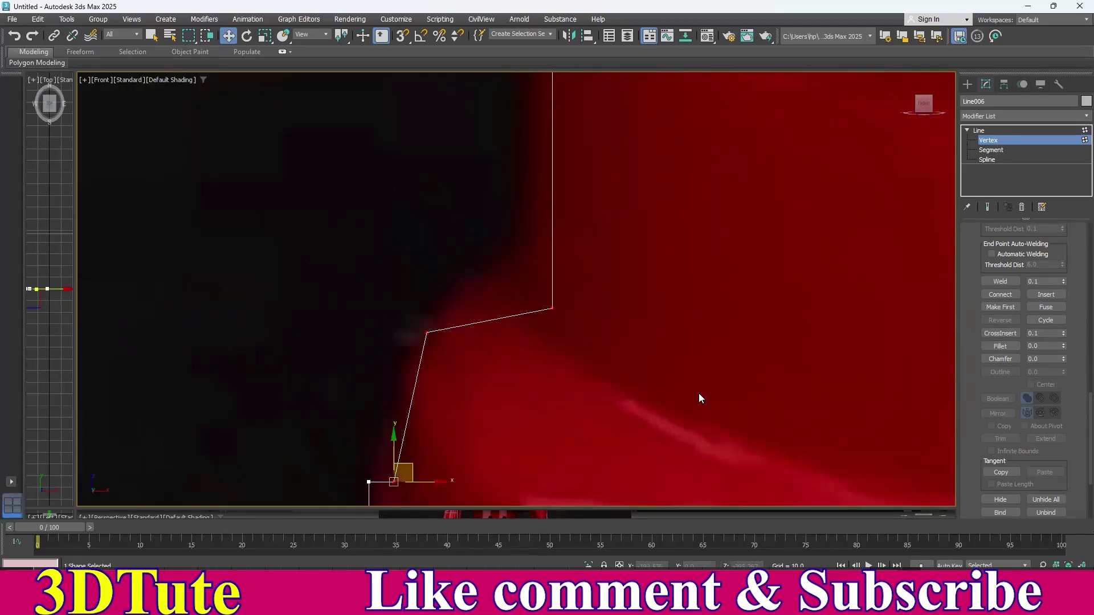
pyautogui.rightClick(736, 281)
pyautogui.click(719, 209)
pyautogui.click(520, 323)
pyautogui.moveTo(512, 260); pyautogui.dragTo(565, 368)
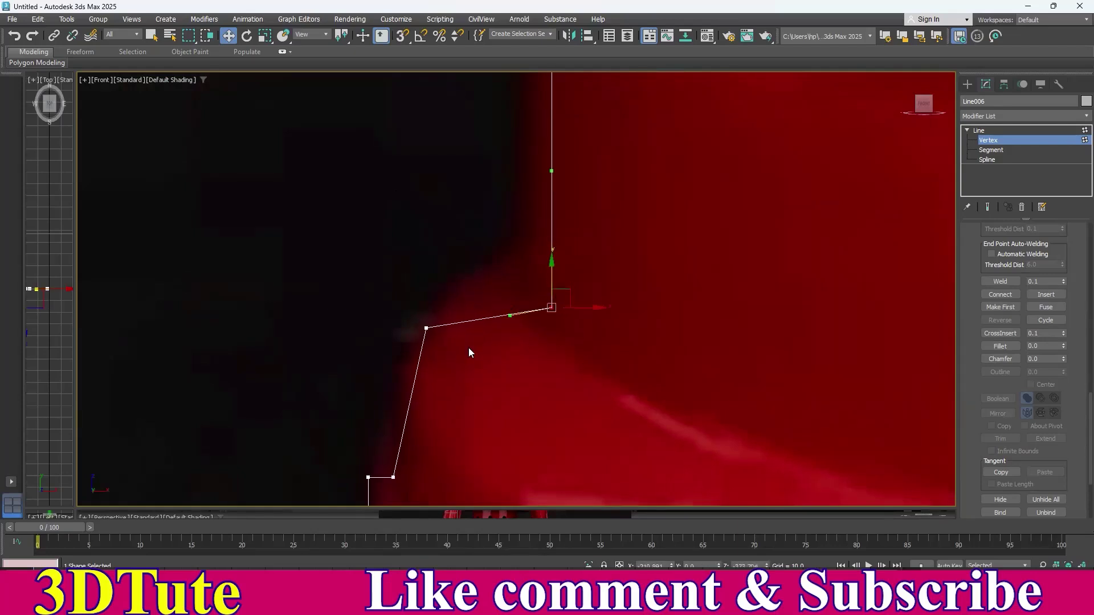
# - Adjust the tangent handles of the vertices around the lower rim's upper edge to follow the reference outline
pyautogui.moveTo(468, 347); pyautogui.dragTo(456, 303, button='middle')
pyautogui.moveTo(461, 255); pyautogui.dragTo(524, 267)
pyautogui.moveTo(629, 300); pyautogui.dragTo(629, 302)
pyautogui.moveTo(490, 338); pyautogui.dragTo(526, 296, button='middle')
pyautogui.moveTo(471, 224); pyautogui.dragTo(483, 347)
pyautogui.click(483, 393)
pyautogui.click(578, 312)
pyautogui.moveTo(580, 310); pyautogui.dragTo(547, 381, button='middle')
pyautogui.scroll(-6, 574, 327)
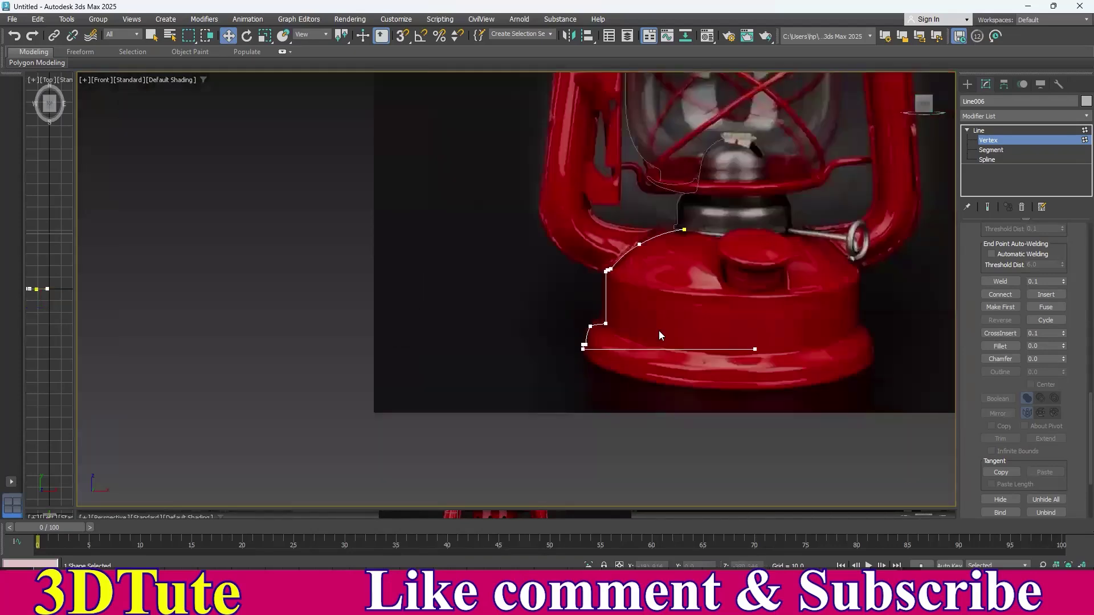
# - Lower the vertex at the rim's upper outer edge and shape its tangents into a smooth curve matching the reference
pyautogui.scroll(5, 621, 333)
pyautogui.moveTo(405, 325); pyautogui.dragTo(573, 308, button='middle')
pyautogui.scroll(6, 513, 308)
pyautogui.click(447, 283)
pyautogui.moveTo(298, 277); pyautogui.dragTo(363, 291, button='middle')
pyautogui.click(388, 319)
pyautogui.moveTo(388, 288); pyautogui.dragTo(387, 303)
pyautogui.moveTo(456, 245); pyautogui.dragTo(569, 340)
pyautogui.rightClick(448, 348)
pyautogui.moveTo(406, 353); pyautogui.dragTo(405, 340)
pyautogui.click(426, 294)
pyautogui.click(530, 370)
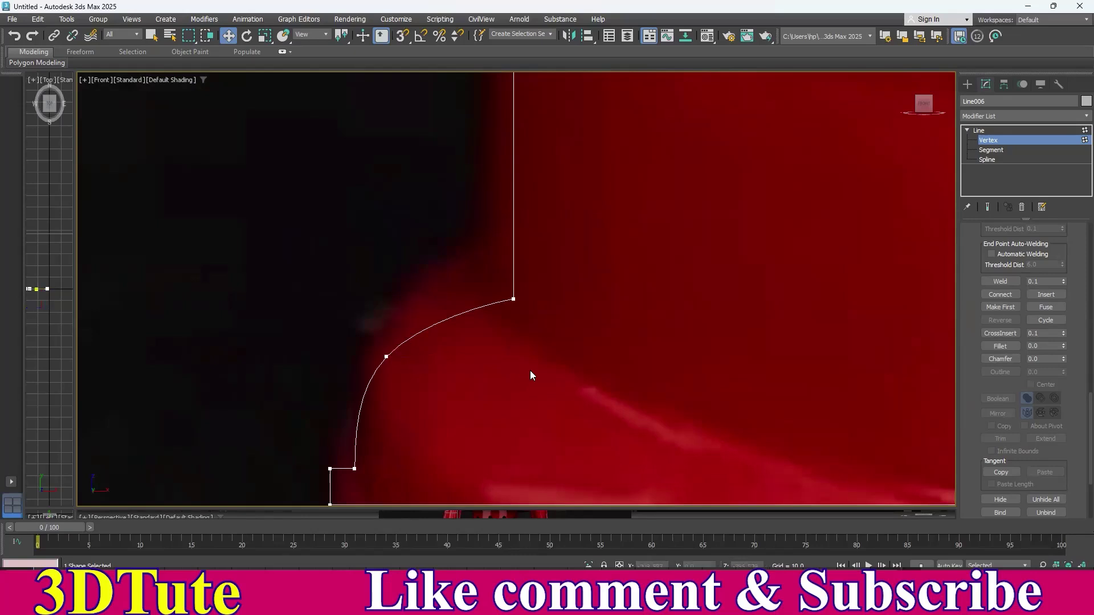
# - Fillet the three vertices of the small step at the rim's outer edge by about 0.325 and finish vertex editing
pyautogui.scroll(-3, 530, 370)
pyautogui.moveTo(554, 361); pyautogui.dragTo(448, 264, button='middle')
pyautogui.scroll(4, 403, 286)
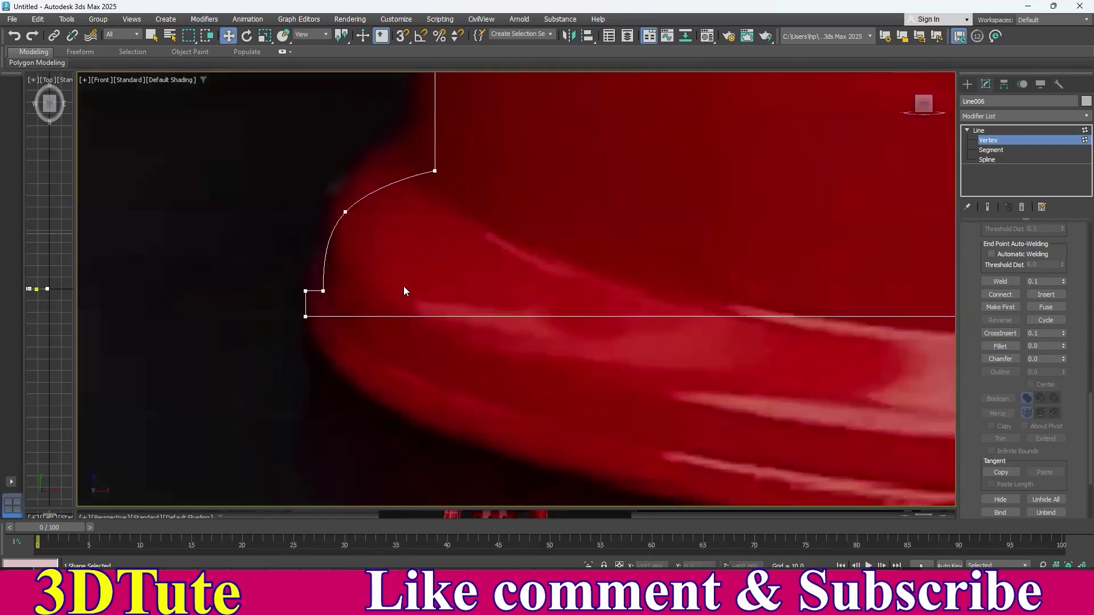
pyautogui.moveTo(322, 420); pyautogui.dragTo(322, 420)
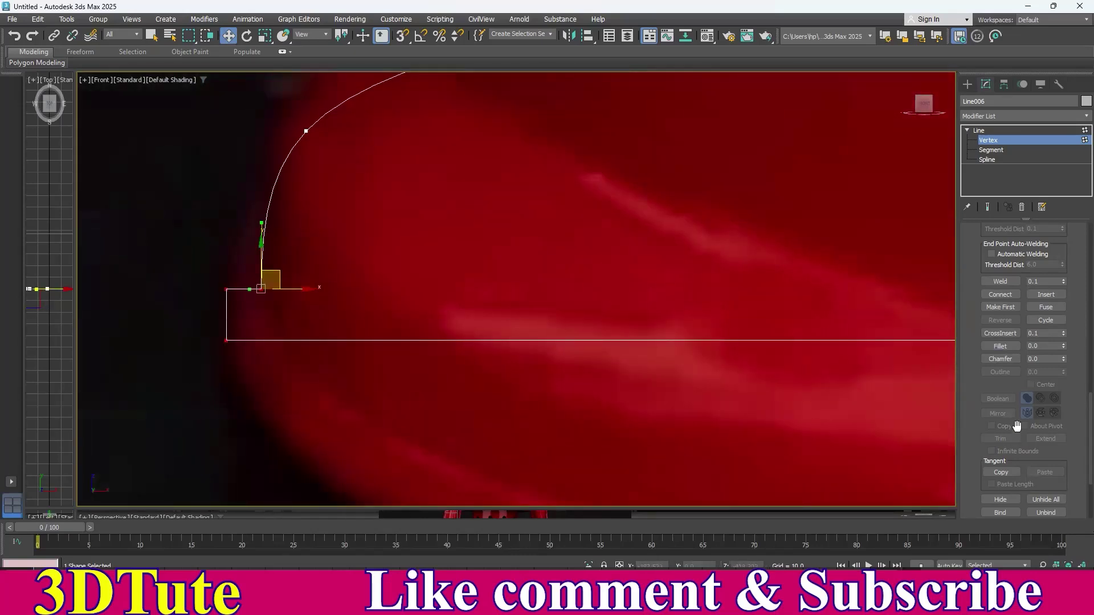
pyautogui.click(992, 347)
pyautogui.moveTo(261, 288); pyautogui.dragTo(260, 286)
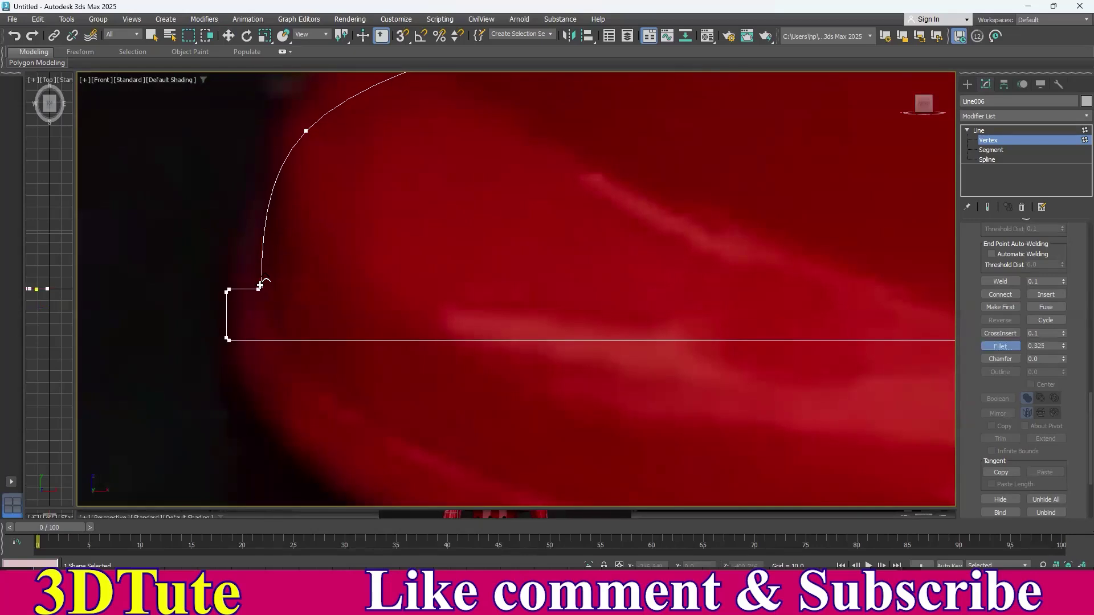
pyautogui.rightClick(301, 275)
pyautogui.scroll(-5, 467, 251)
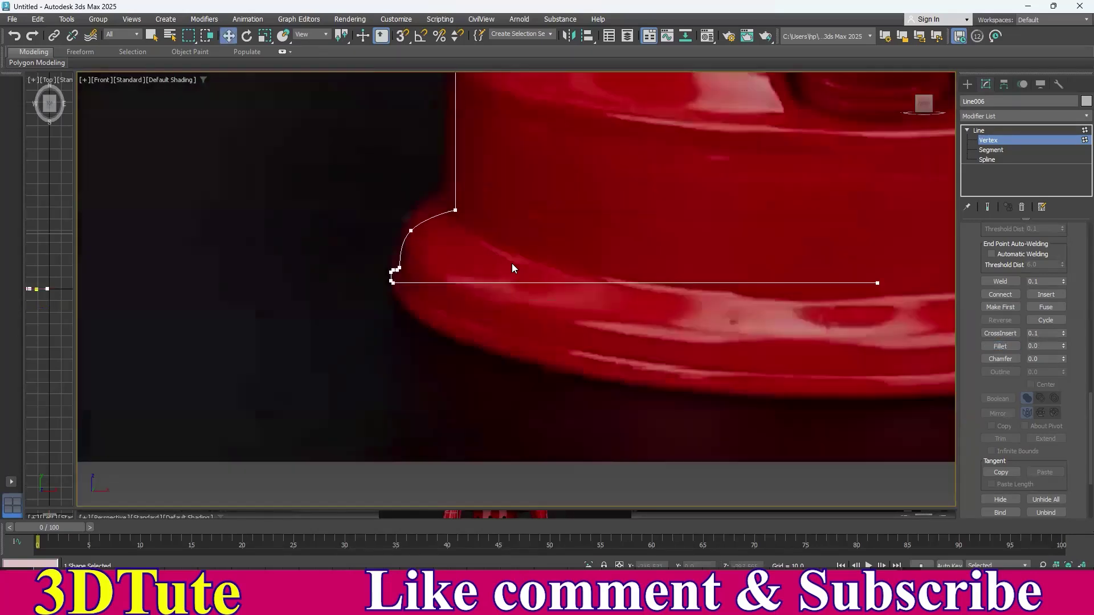
pyautogui.click(985, 140)
# - Move only the pivot of the fuel tank spline to the tank's centre at the end of its bottom line
pyautogui.scroll(-3, 645, 204)
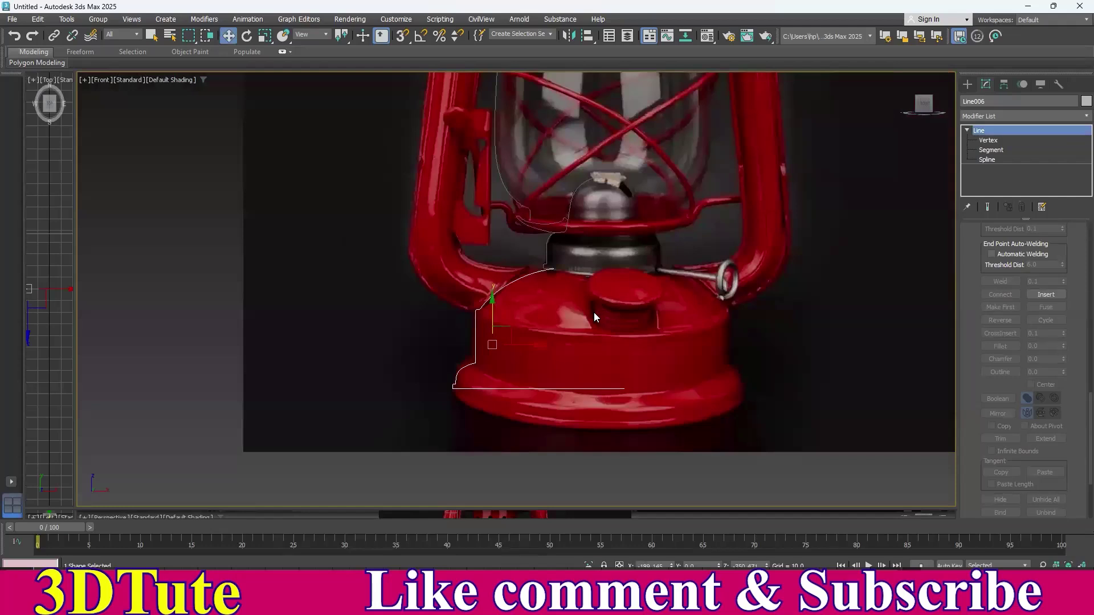
pyautogui.scroll(-2, 593, 313)
pyautogui.scroll(5, 728, 221)
pyautogui.click(1004, 84)
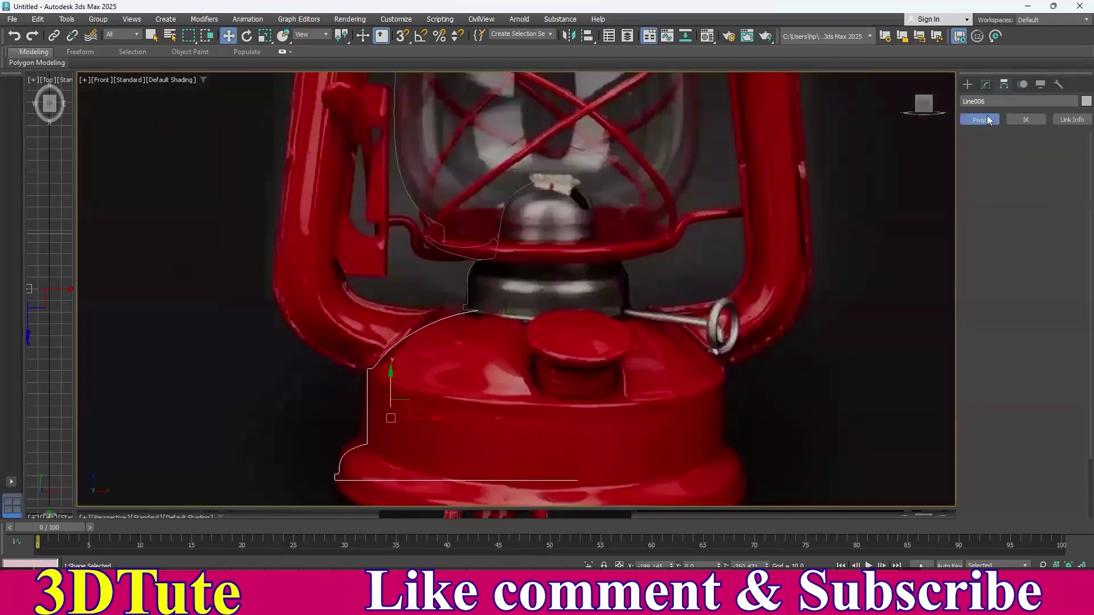
pyautogui.click(1024, 164)
pyautogui.moveTo(590, 400); pyautogui.dragTo(618, 309, button='middle')
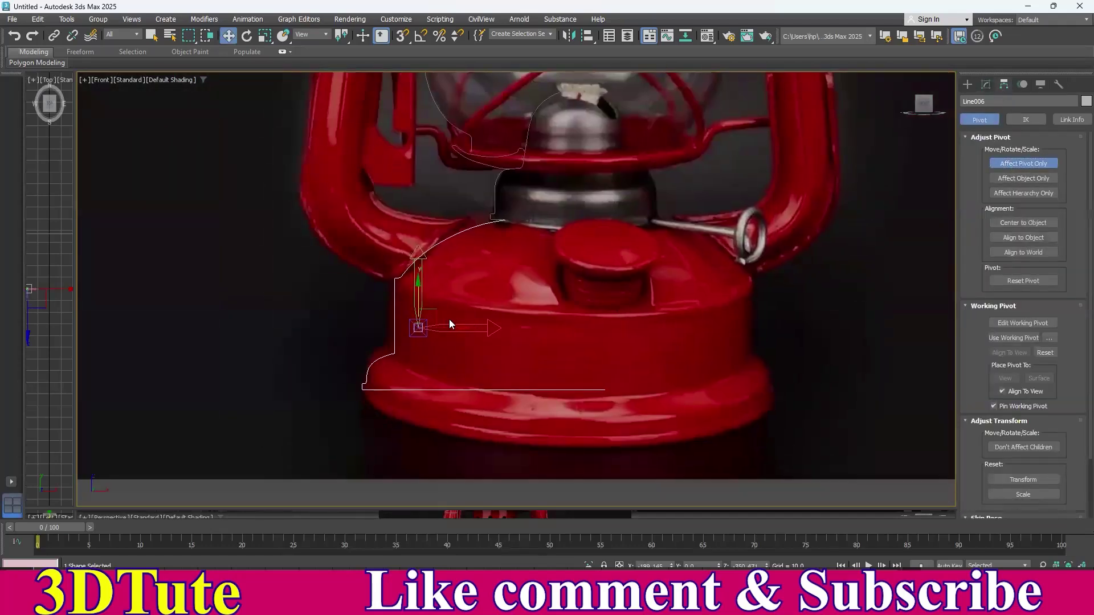
pyautogui.moveTo(434, 312); pyautogui.dragTo(602, 375)
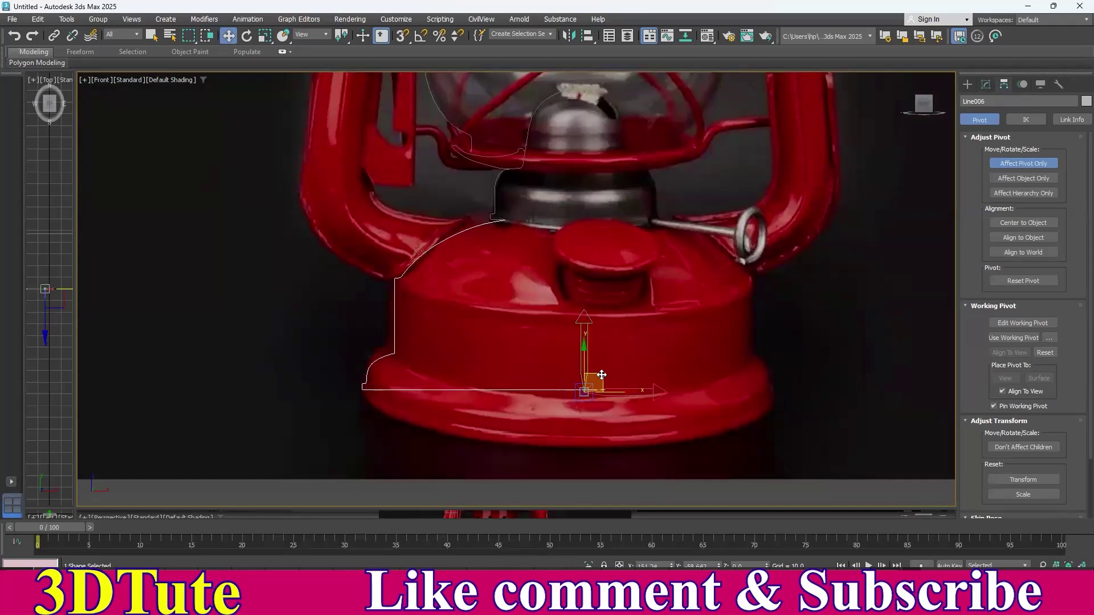
# - Move the glass globe spline's pivot to the lantern's vertical centre line below its current height
pyautogui.moveTo(636, 202); pyautogui.dragTo(615, 389, button='middle')
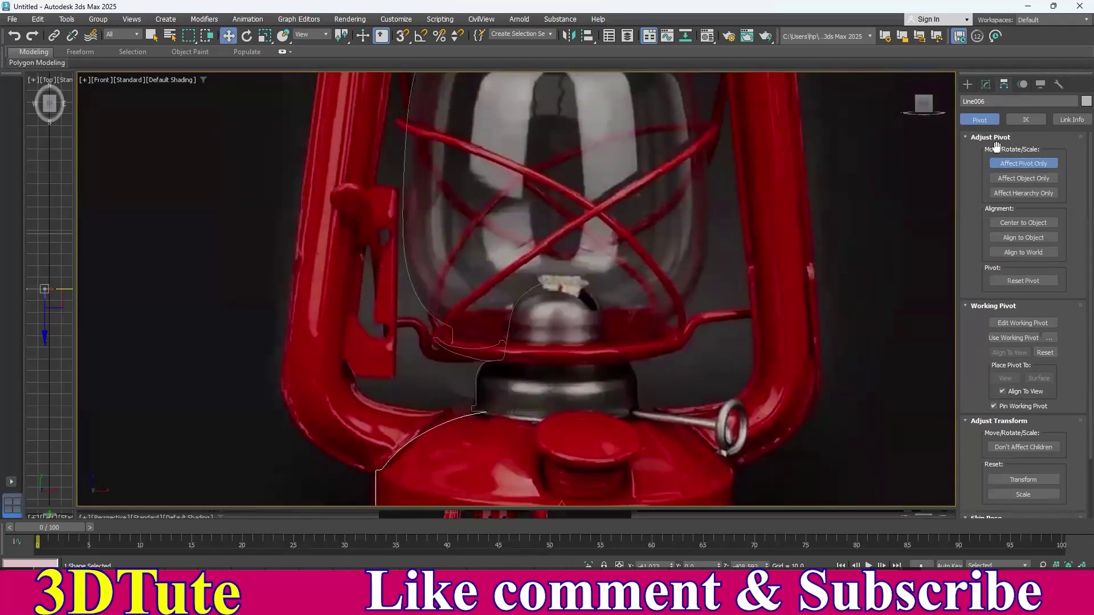
pyautogui.moveTo(373, 256); pyautogui.dragTo(371, 255)
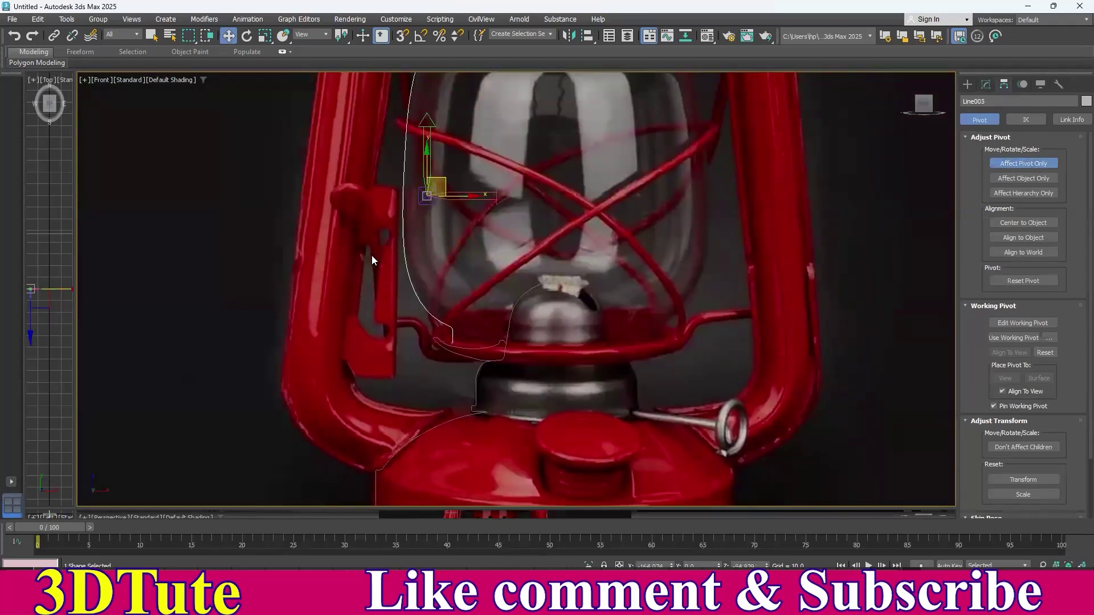
pyautogui.moveTo(454, 189); pyautogui.dragTo(569, 265)
# - Shift the pivots of the burner spline and the globe plate spline horizontally to the lantern's centre line
pyautogui.click(518, 313)
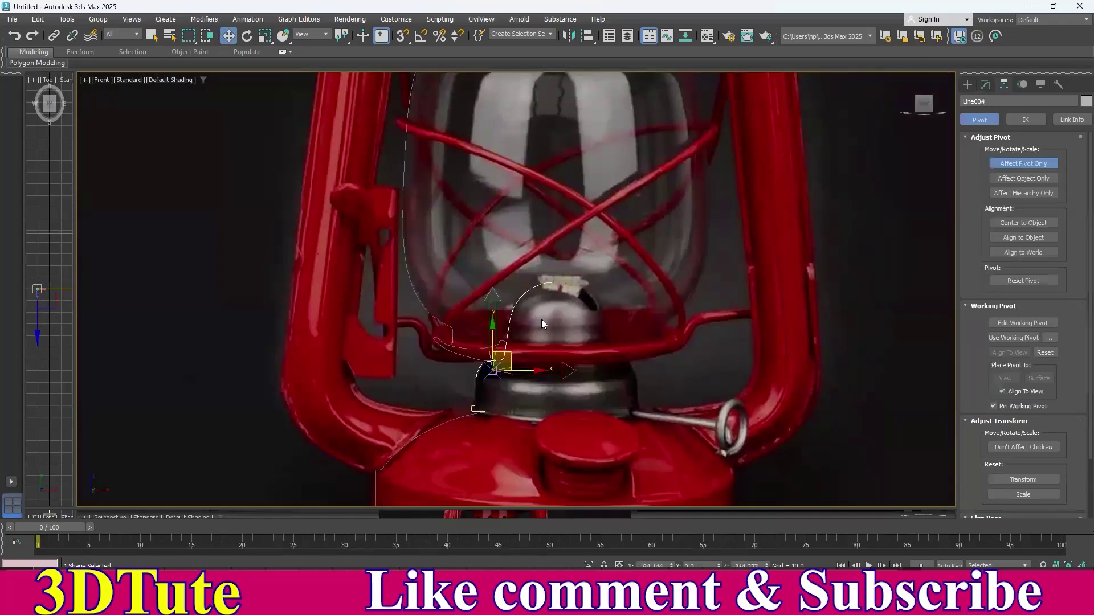
pyautogui.moveTo(527, 364); pyautogui.dragTo(591, 365)
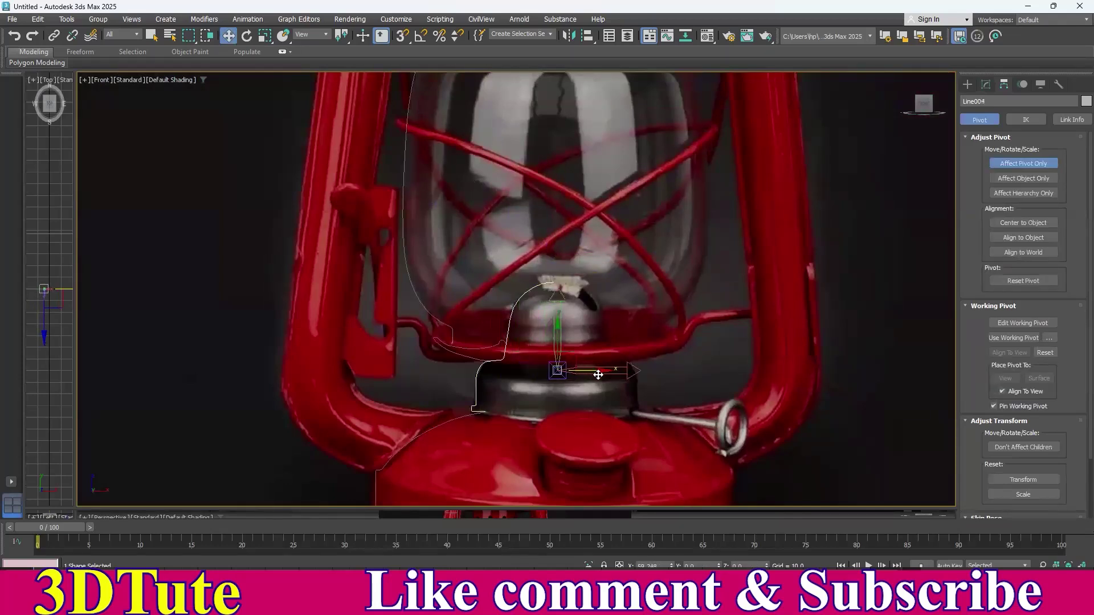
pyautogui.click(460, 361)
pyautogui.moveTo(507, 353); pyautogui.dragTo(594, 358)
# - Shift the pivots of the chimney body and upper collar splines to the lantern's centre line and end pivot editing
pyautogui.moveTo(572, 232); pyautogui.dragTo(572, 374, button='middle')
pyautogui.moveTo(557, 184)
pyautogui.mouseDown(button='middle')
pyautogui.moveTo(552, 361)
pyautogui.moveTo(569, 478)
pyautogui.mouseUp(button='middle')
pyautogui.moveTo(504, 278); pyautogui.dragTo(468, 293)
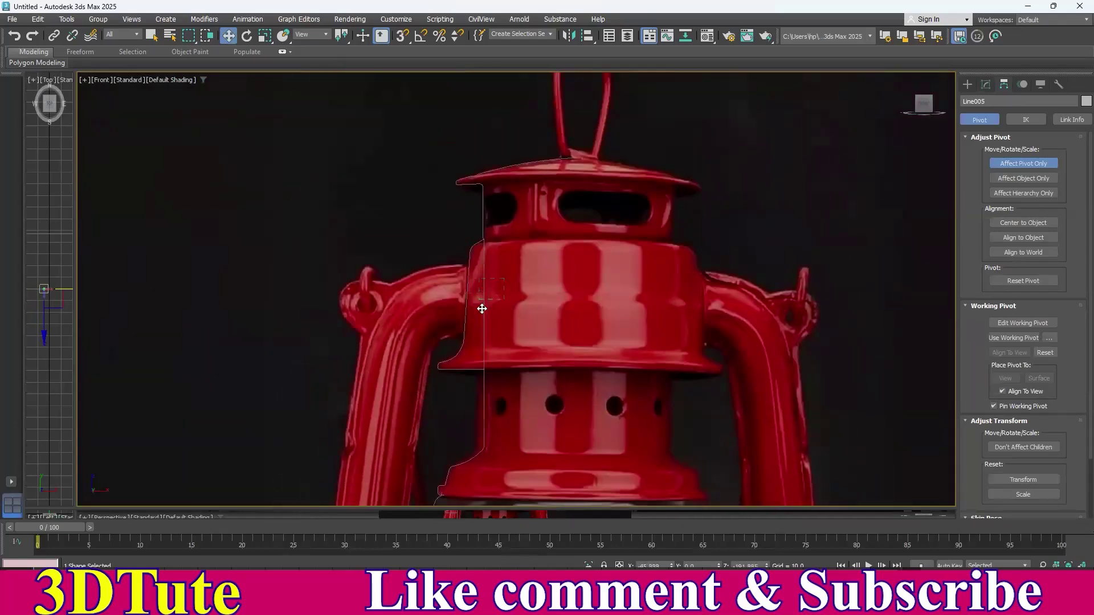
pyautogui.click(483, 308)
pyautogui.moveTo(515, 325); pyautogui.dragTo(512, 285, button='middle')
pyautogui.moveTo(499, 277); pyautogui.dragTo(611, 278)
pyautogui.moveTo(465, 314); pyautogui.dragTo(607, 302)
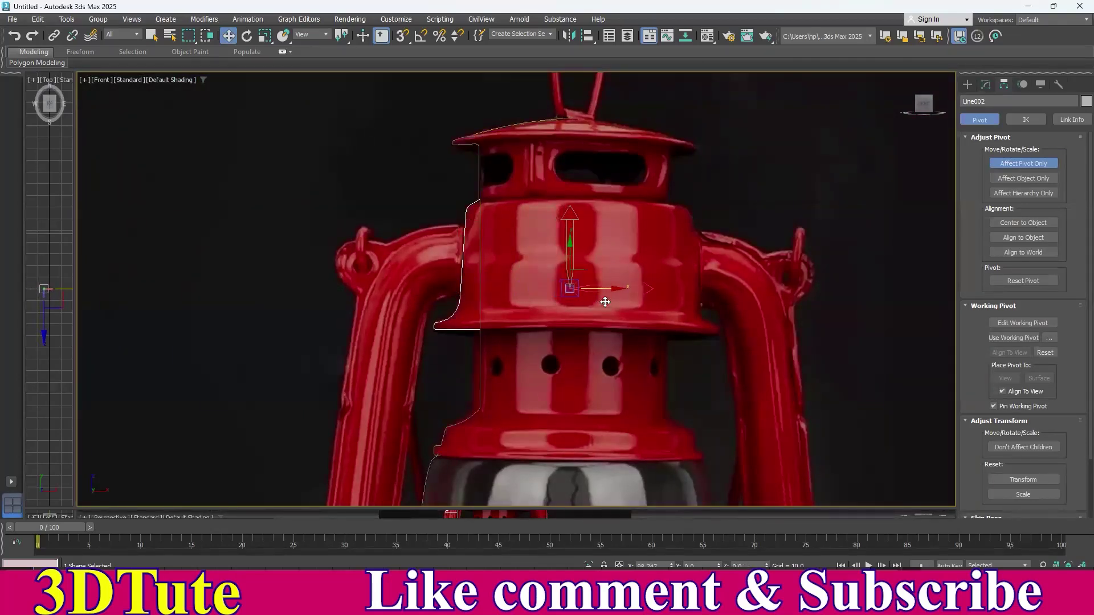
pyautogui.click(999, 163)
# - Apply a Lathe modifier to the chimney body spline under the top cap
pyautogui.scroll(-2, 711, 198)
pyautogui.moveTo(728, 199); pyautogui.dragTo(702, 221, button='middle')
pyautogui.moveTo(582, 187); pyautogui.dragTo(582, 189)
pyautogui.moveTo(627, 164); pyautogui.dragTo(523, 118, button='middle')
pyautogui.moveTo(586, 168); pyautogui.dragTo(554, 149, button='middle')
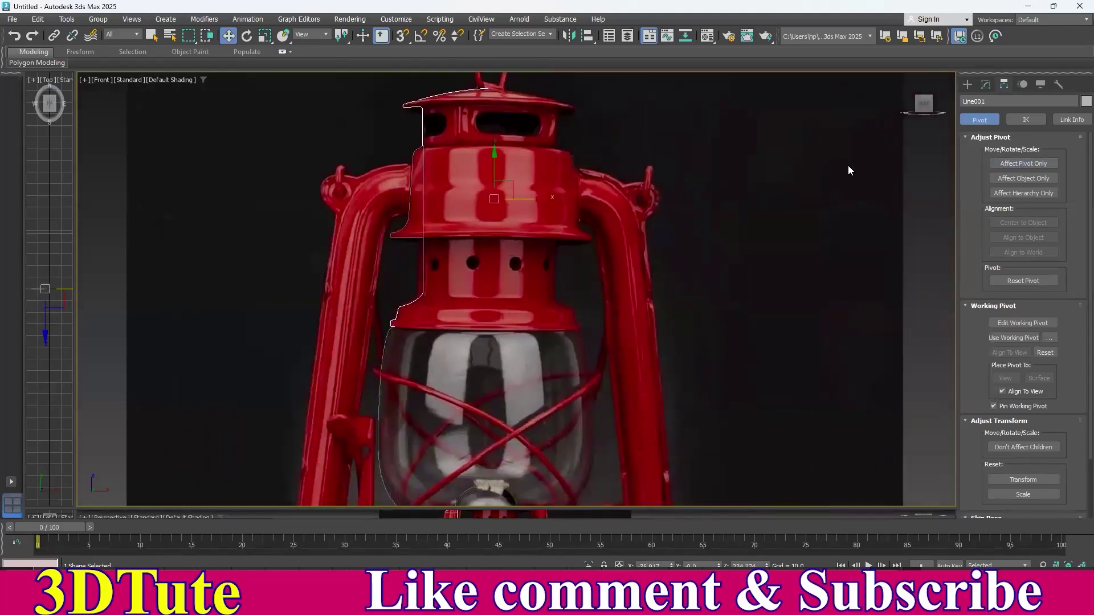
pyautogui.click(987, 85)
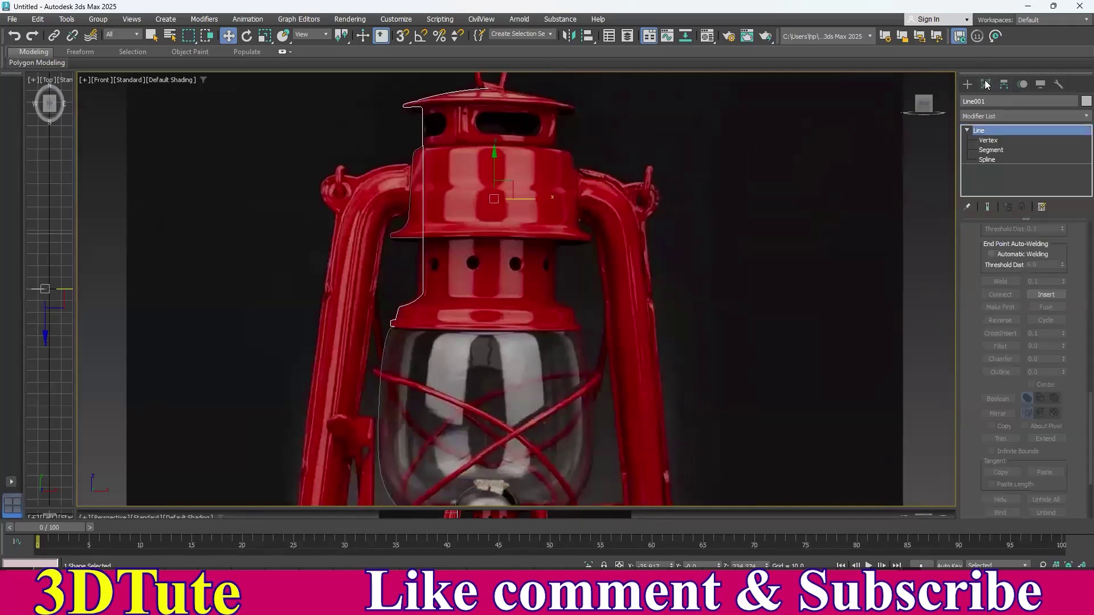
pyautogui.click(1078, 117)
pyautogui.write('l')
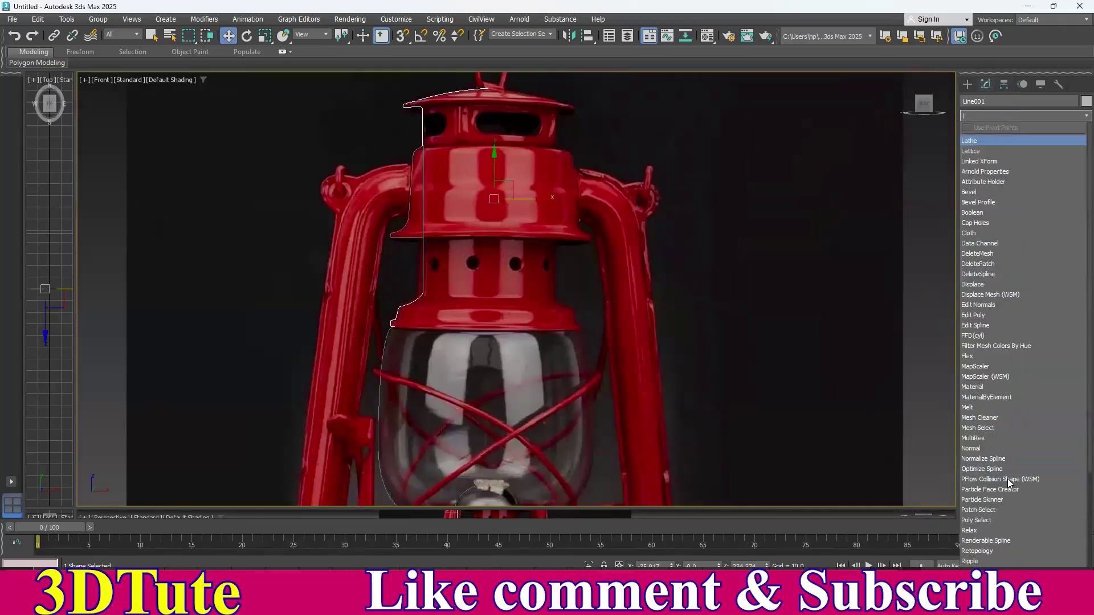
pyautogui.click(978, 140)
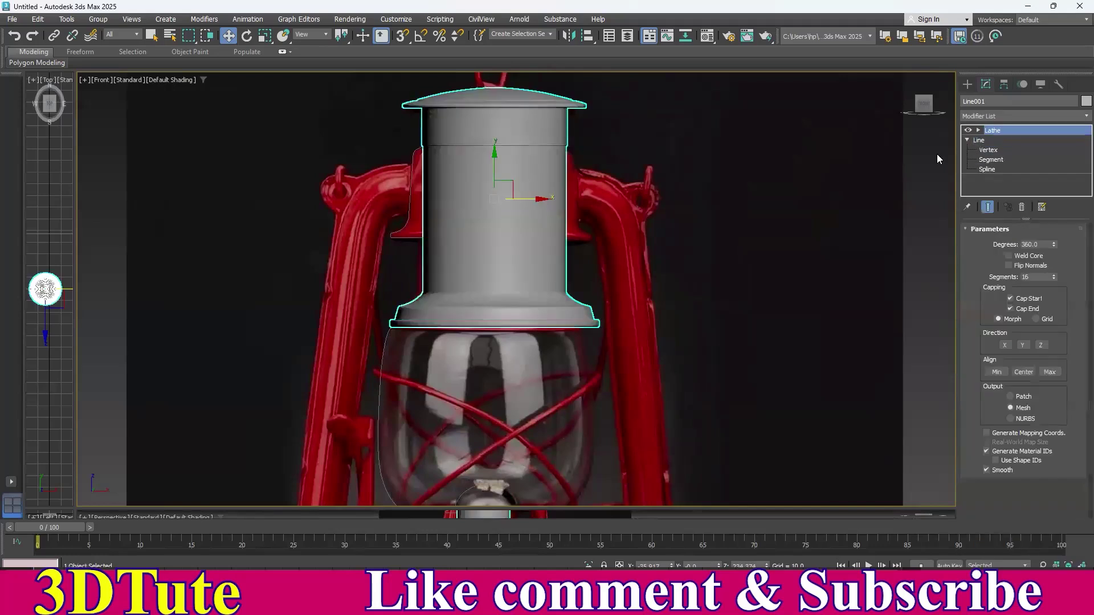
# - Move the chimney body's Lathe axis slightly inward along X to narrow the body to the reference
pyautogui.moveTo(609, 232); pyautogui.dragTo(557, 239, button='middle')
pyautogui.click(978, 130)
pyautogui.click(996, 141)
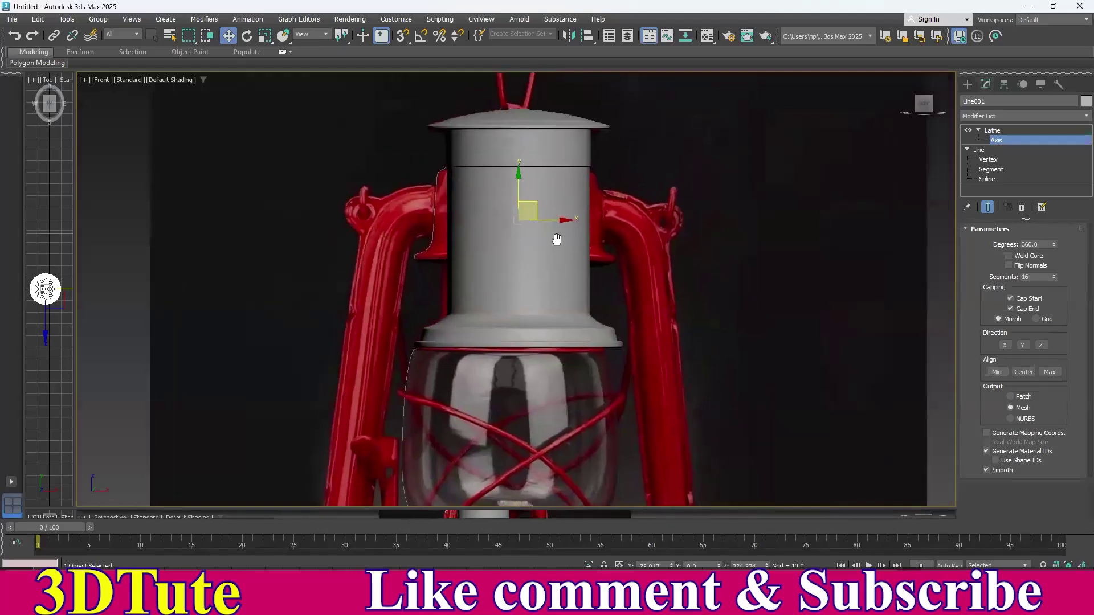
pyautogui.moveTo(557, 221)
pyautogui.mouseDown()
pyautogui.moveTo(540, 221)
pyautogui.moveTo(549, 224)
pyautogui.mouseUp()
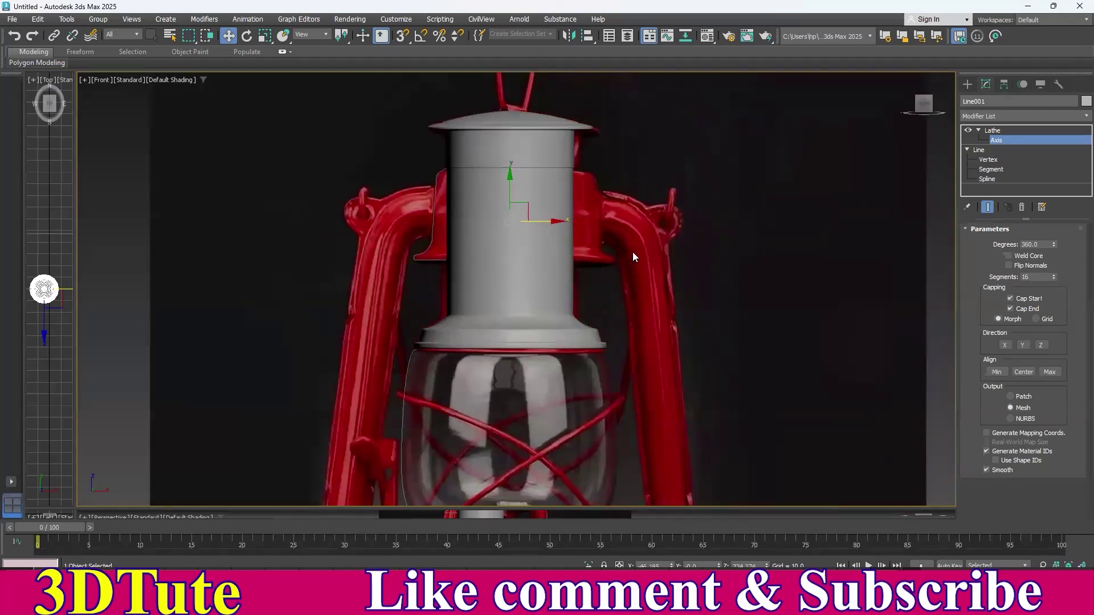
pyautogui.moveTo(633, 254); pyautogui.dragTo(662, 274, button='middle')
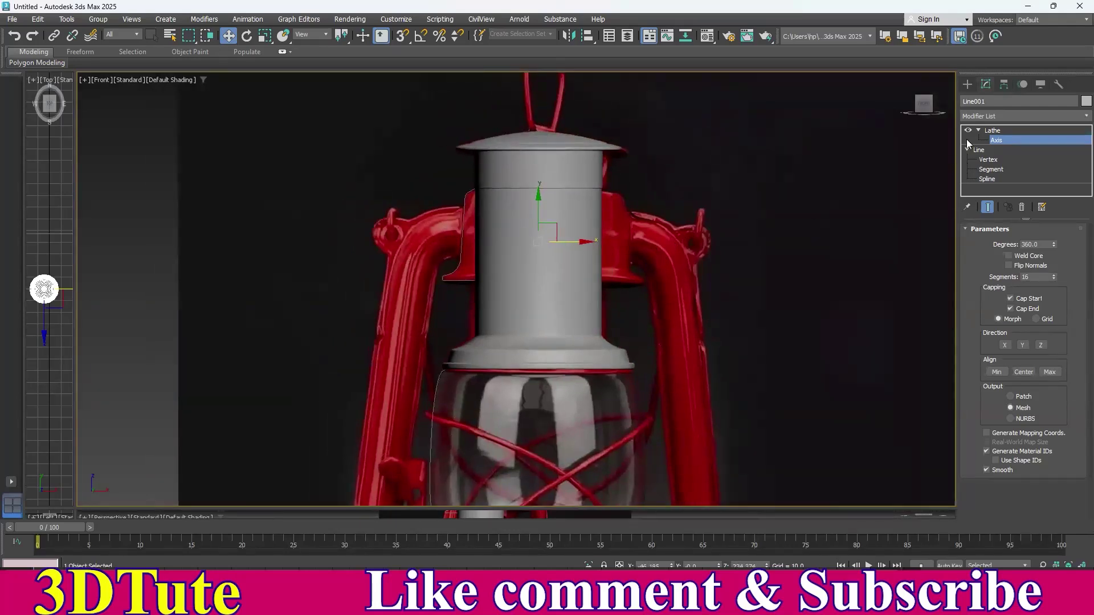
# - Copy the Lathe modifier from the chimney body and paste it onto the upper collar spline
pyautogui.click(992, 130)
pyautogui.rightClick(991, 131)
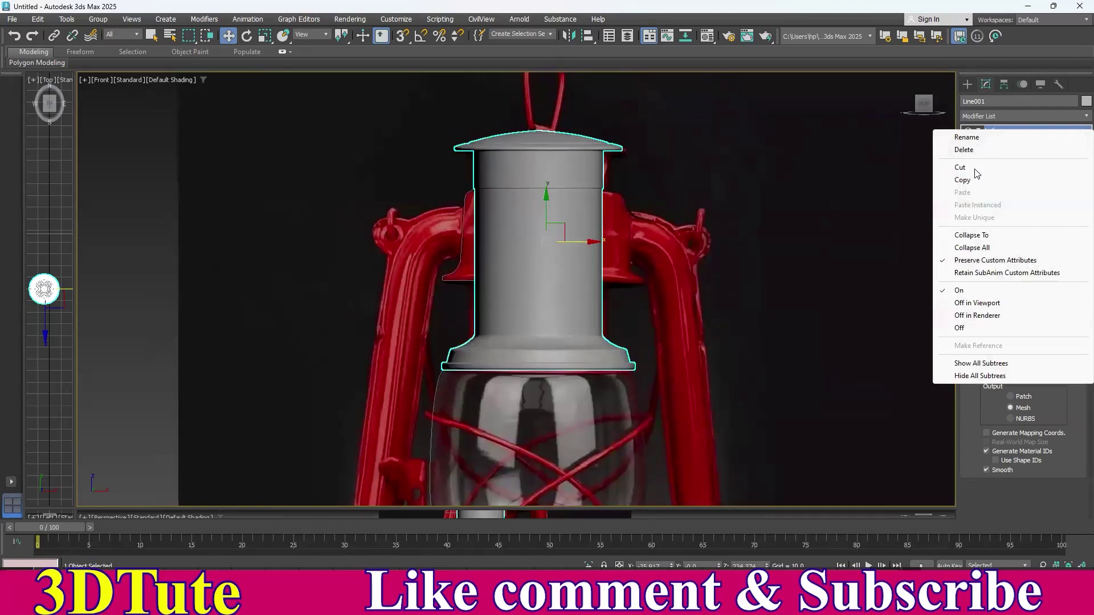
pyautogui.click(975, 170)
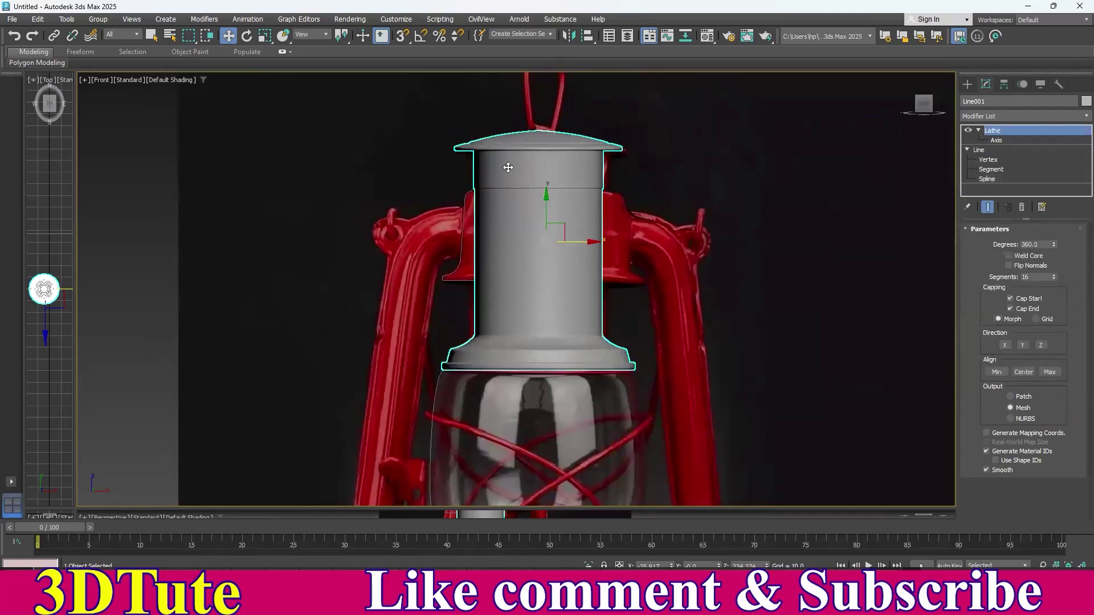
pyautogui.click(463, 232)
pyautogui.rightClick(993, 133)
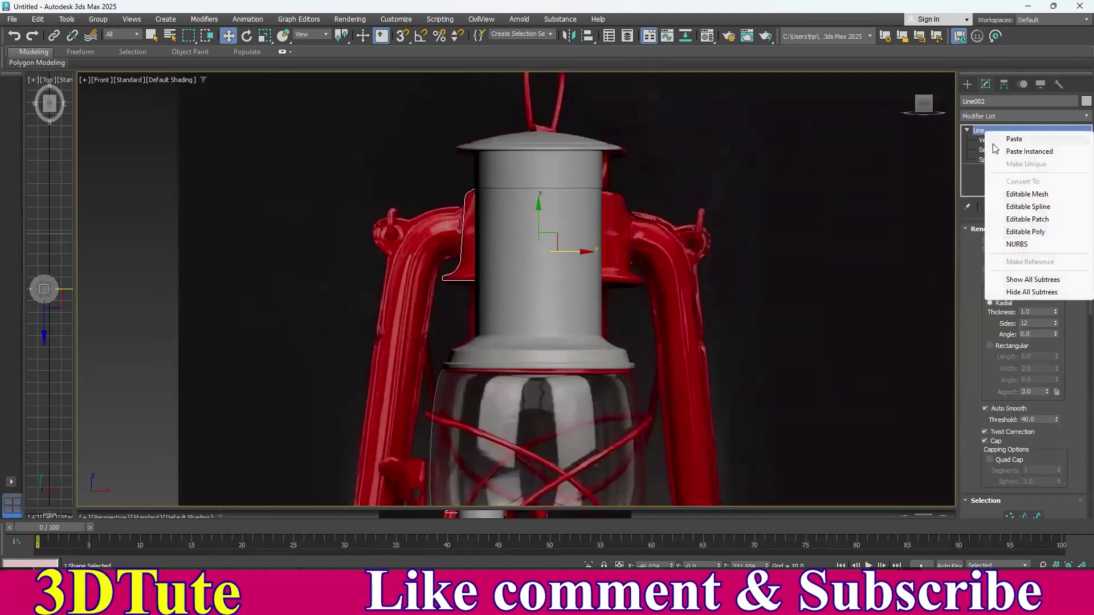
pyautogui.click(1014, 141)
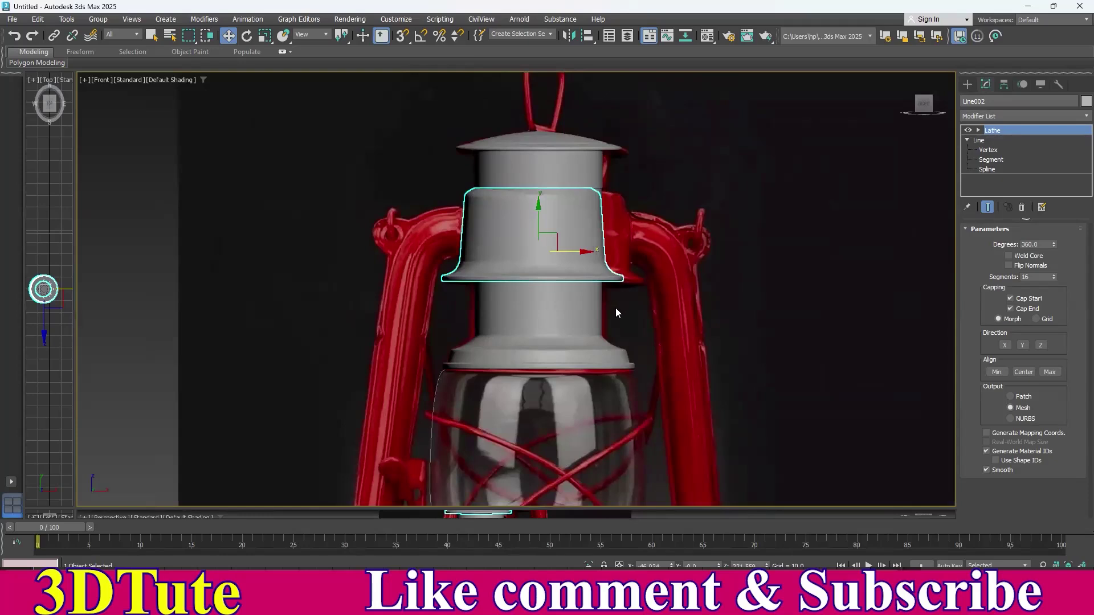
# - Move the upper collar's Lathe axis slightly outward along X so the collar matches the reference width
pyautogui.click(978, 131)
pyautogui.click(996, 141)
pyautogui.moveTo(576, 250); pyautogui.dragTo(580, 254)
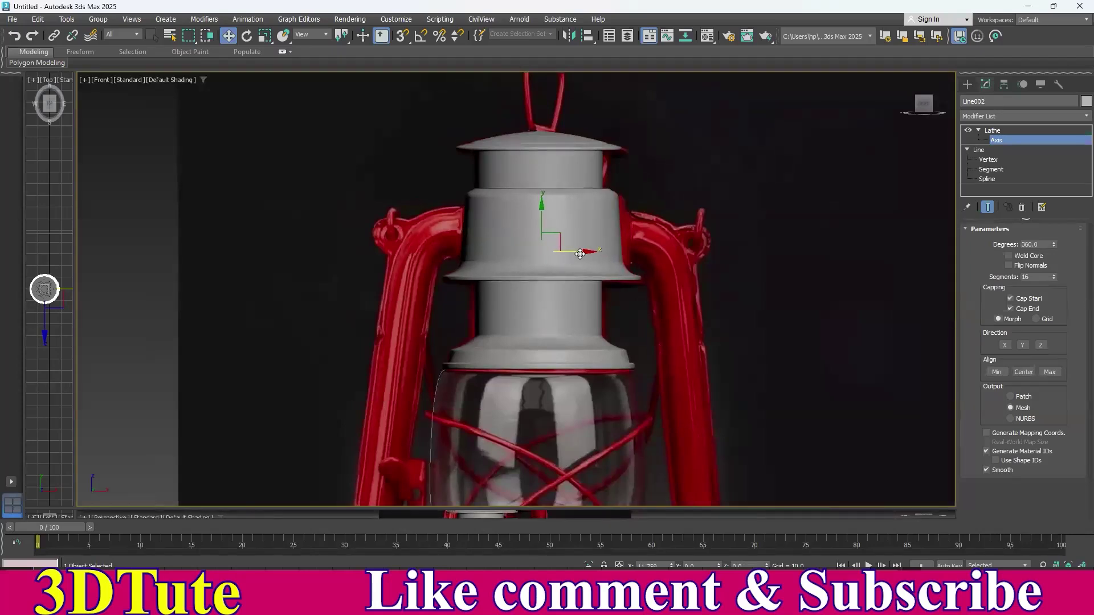
# - Apply a Lathe modifier to the glass globe spline below the chimney body
pyautogui.moveTo(565, 394); pyautogui.dragTo(640, 226, button='middle')
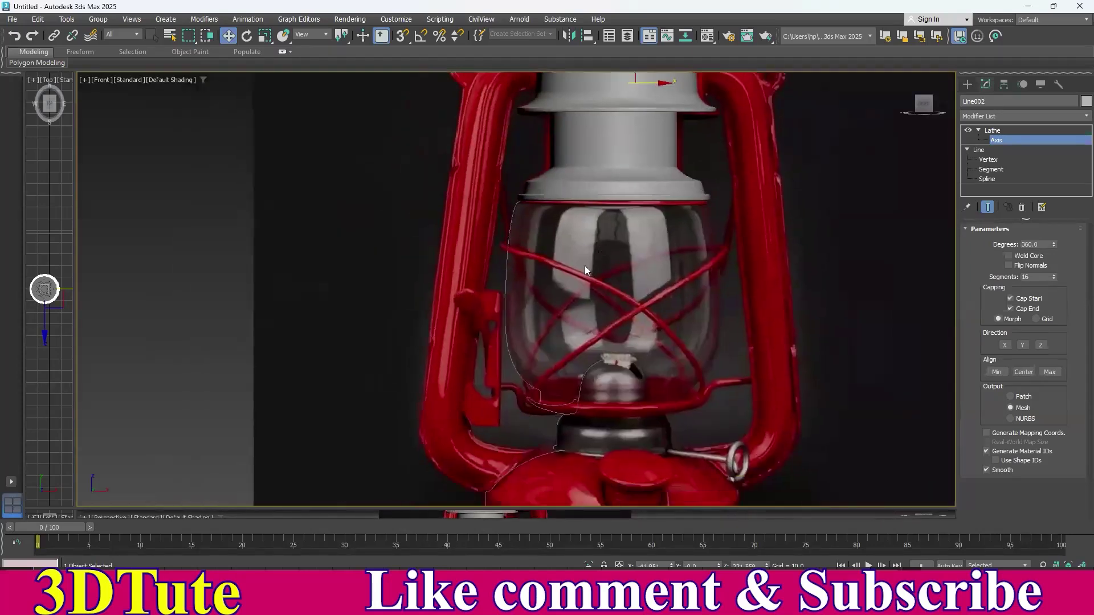
pyautogui.click(993, 131)
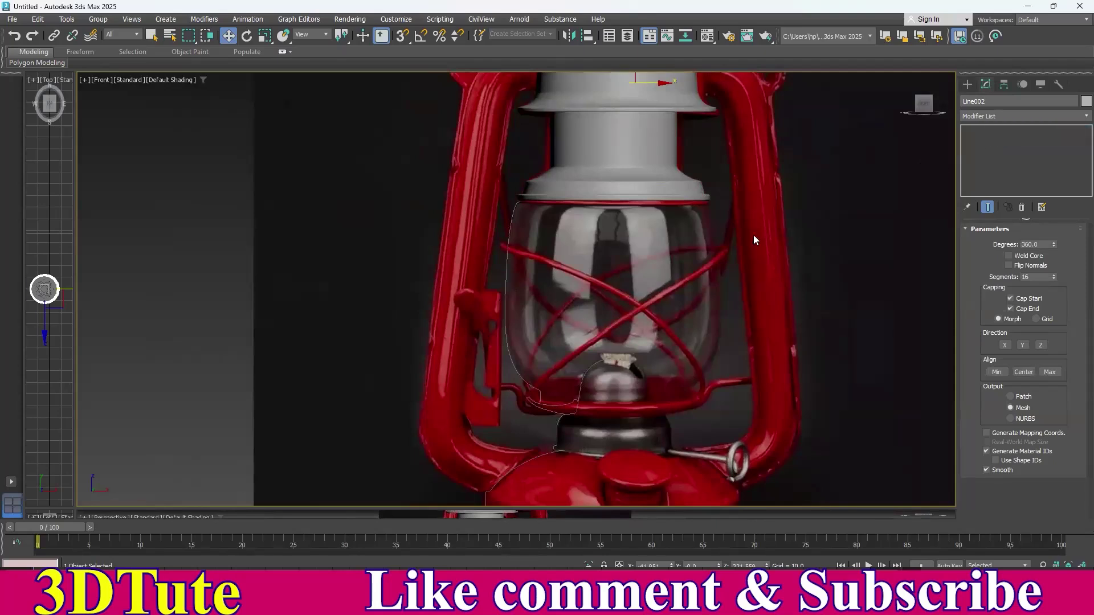
pyautogui.click(506, 336)
pyautogui.click(1078, 117)
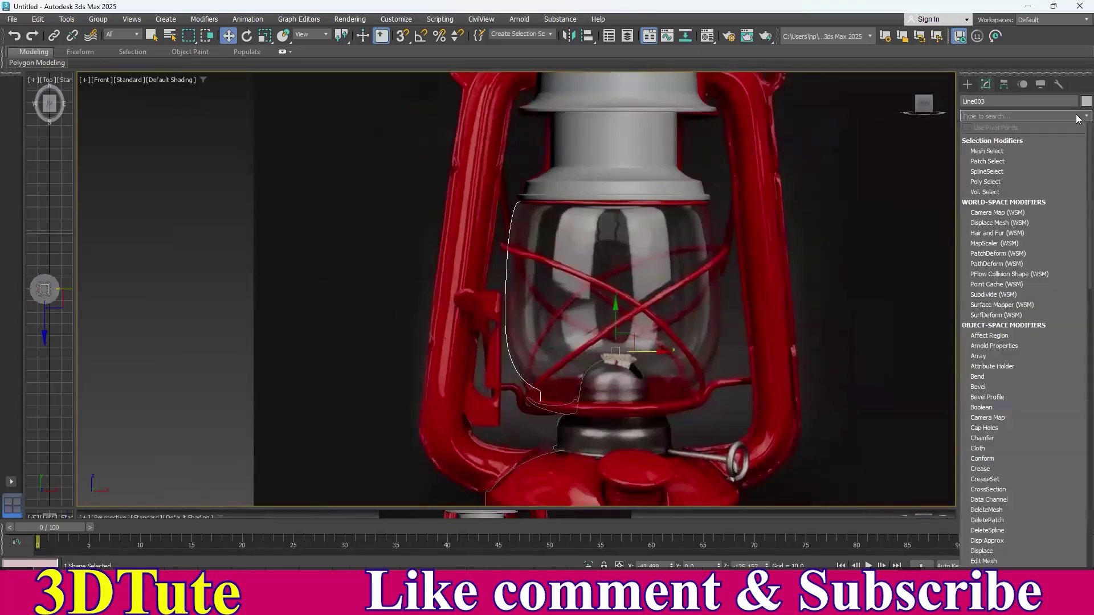
pyautogui.write('l')
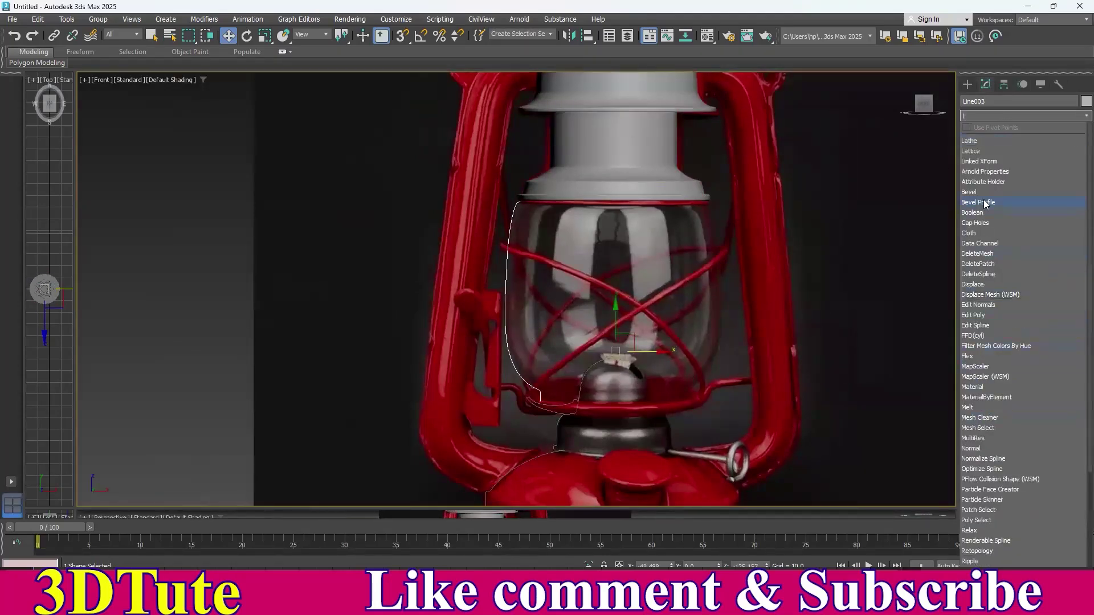
pyautogui.click(981, 141)
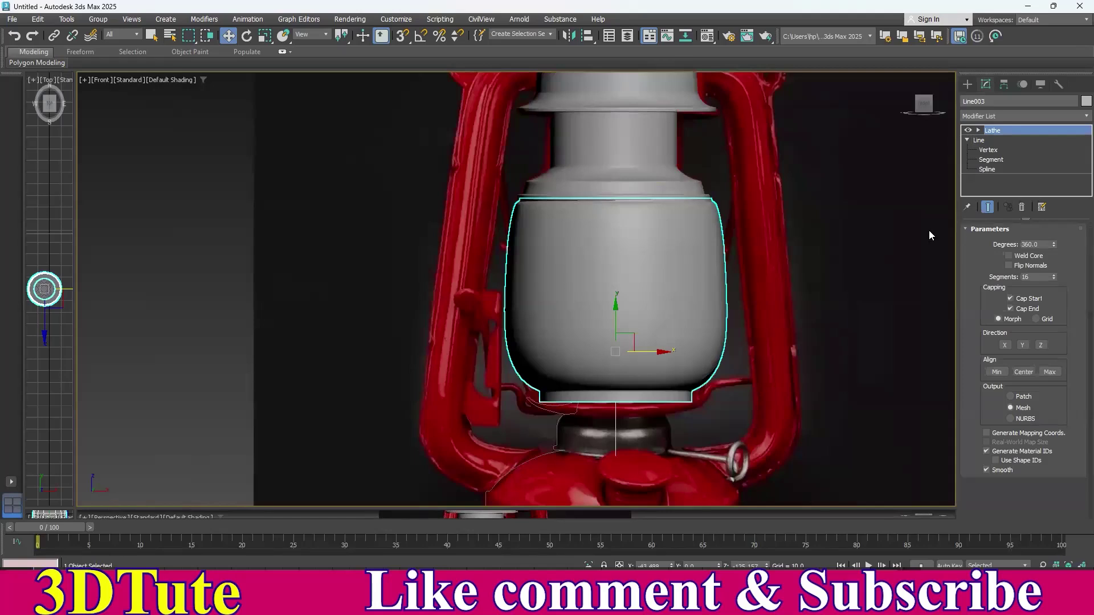
# - Move the globe's Lathe axis slightly inward along X to fit the globe to the reference width
pyautogui.click(978, 131)
pyautogui.click(996, 140)
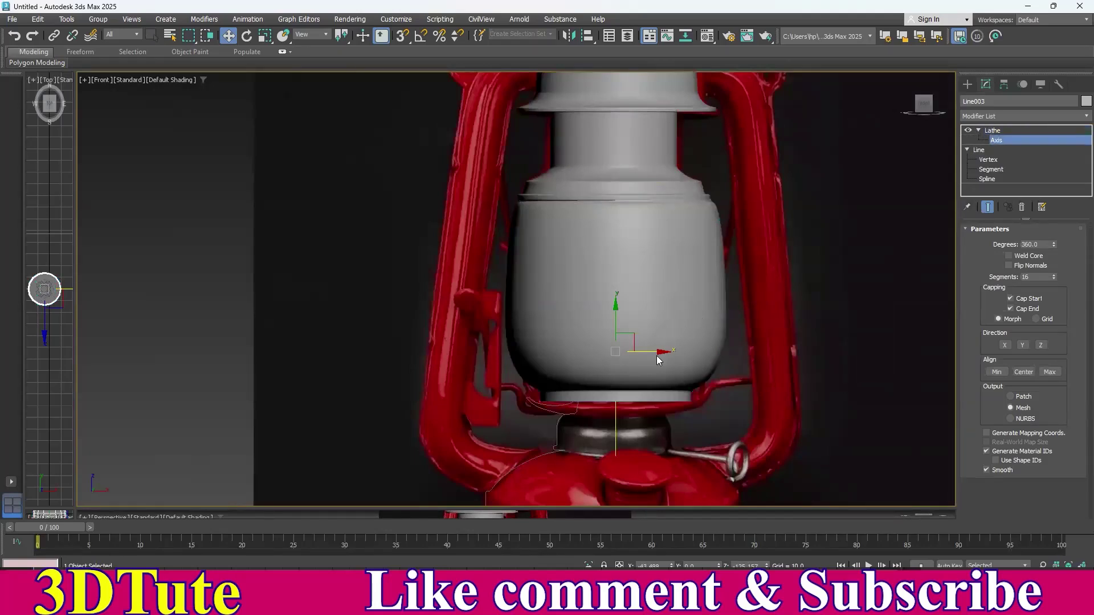
pyautogui.moveTo(658, 351)
pyautogui.mouseDown()
pyautogui.moveTo(642, 352)
pyautogui.moveTo(654, 359)
pyautogui.mouseUp()
pyautogui.moveTo(653, 364); pyautogui.dragTo(676, 305, button='middle')
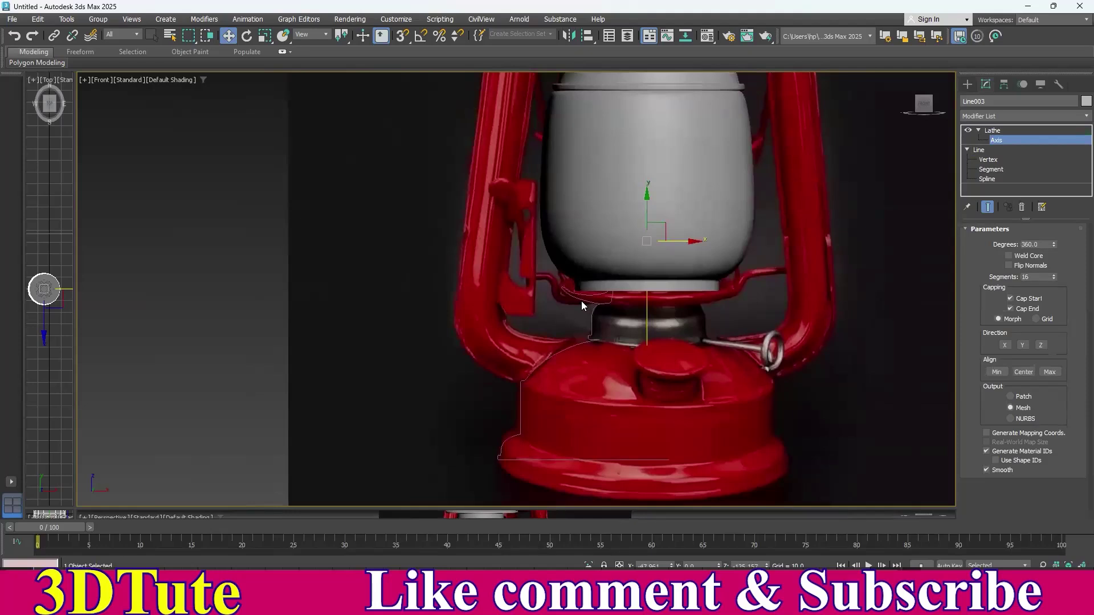
pyautogui.click(988, 132)
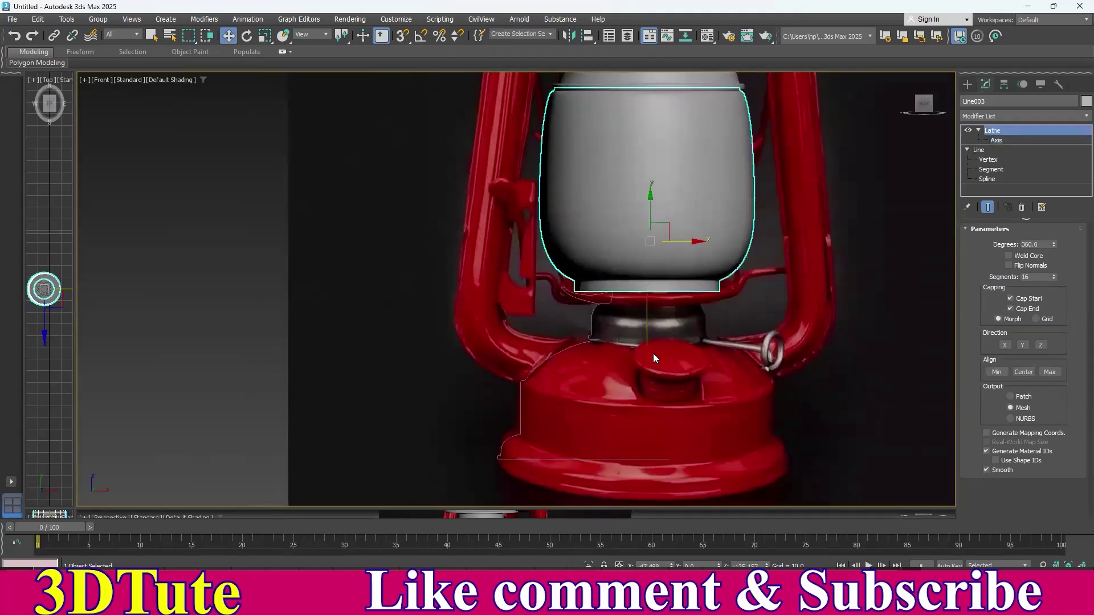
# - Apply a Lathe modifier to the shallow dish spline directly beneath the globe
pyautogui.click(583, 300)
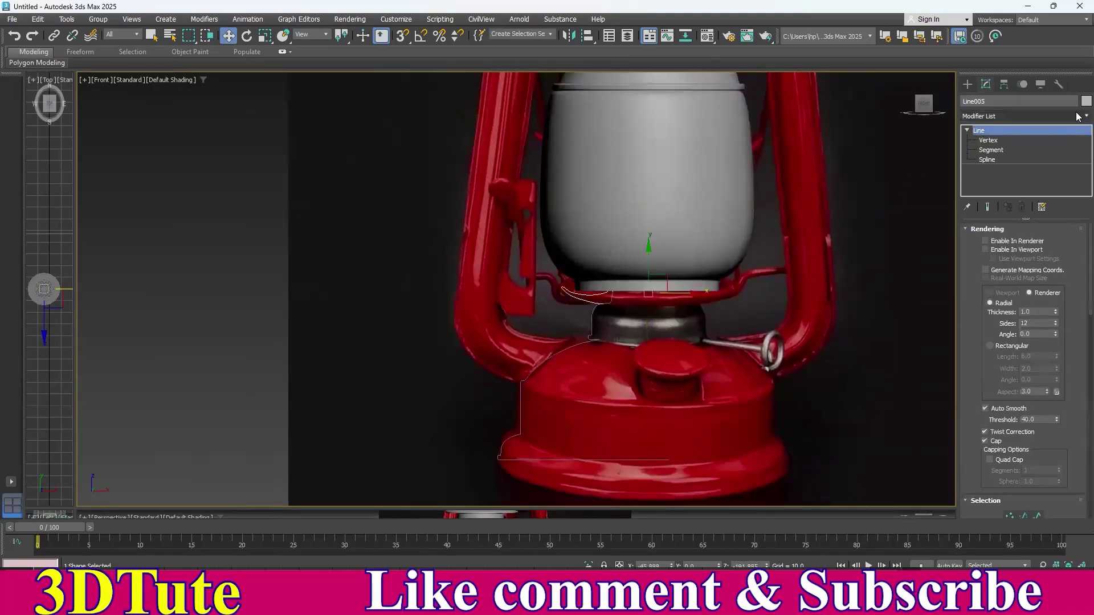
pyautogui.click(1025, 116)
pyautogui.write('l')
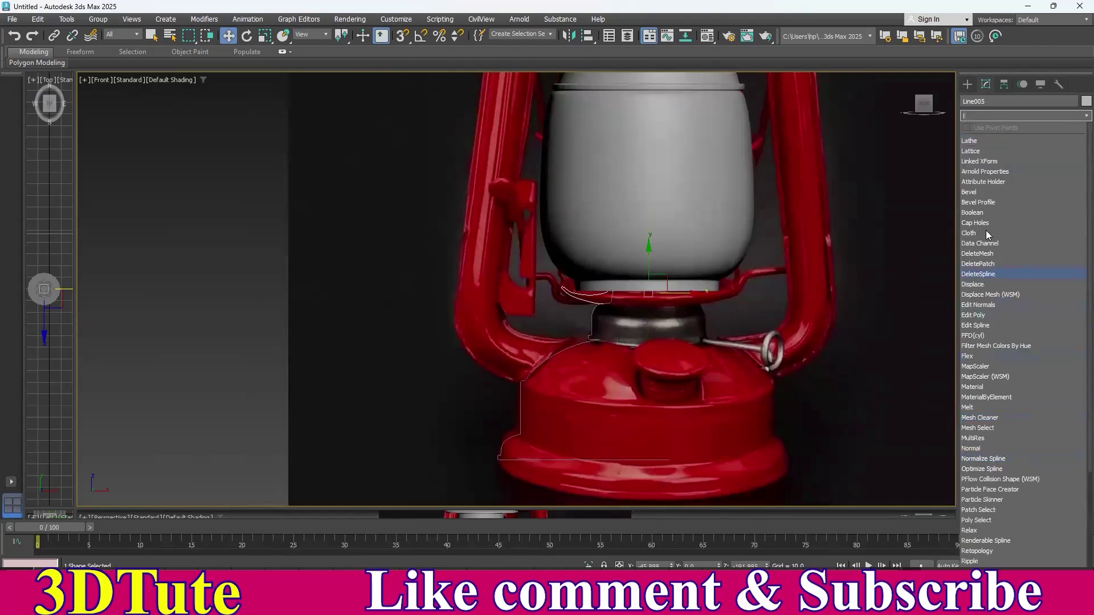
pyautogui.click(982, 141)
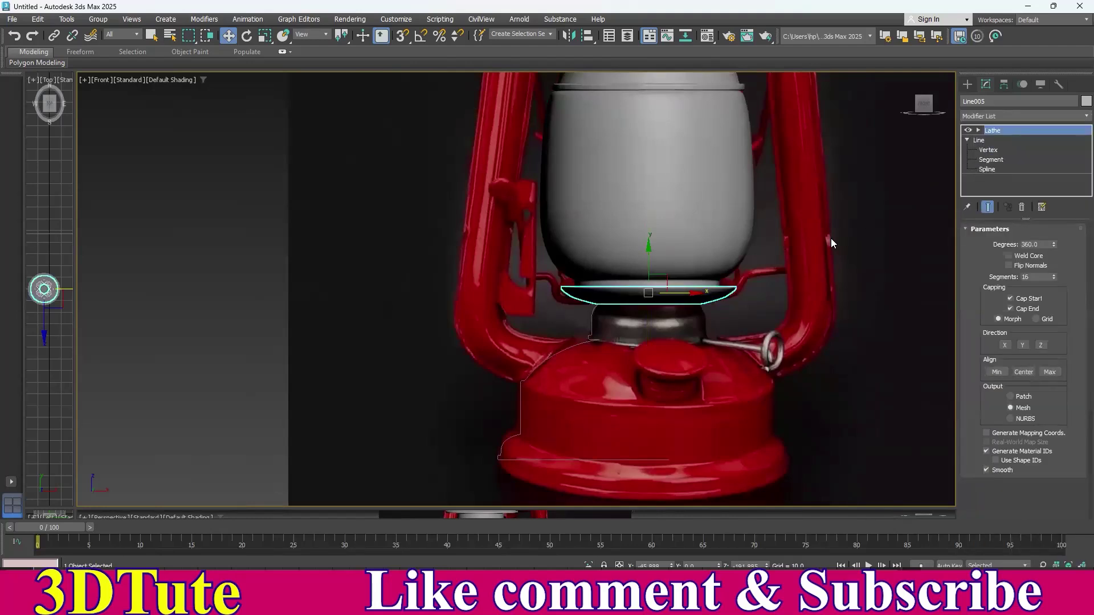
# - Shift the dish's Lathe axis slightly inward along X to match the reference
pyautogui.click(978, 130)
pyautogui.click(996, 140)
pyautogui.scroll(3, 655, 317)
pyautogui.moveTo(672, 318); pyautogui.dragTo(610, 320, button='middle')
pyautogui.moveTo(668, 271)
pyautogui.mouseDown()
pyautogui.moveTo(652, 271)
pyautogui.moveTo(666, 276)
pyautogui.mouseUp()
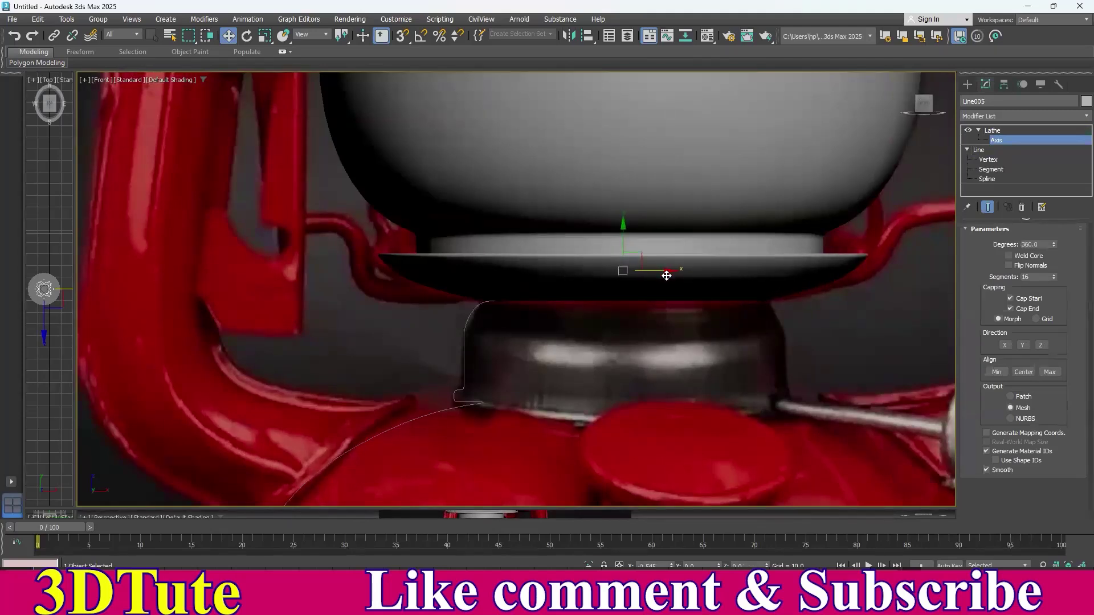
pyautogui.scroll(-2, 704, 314)
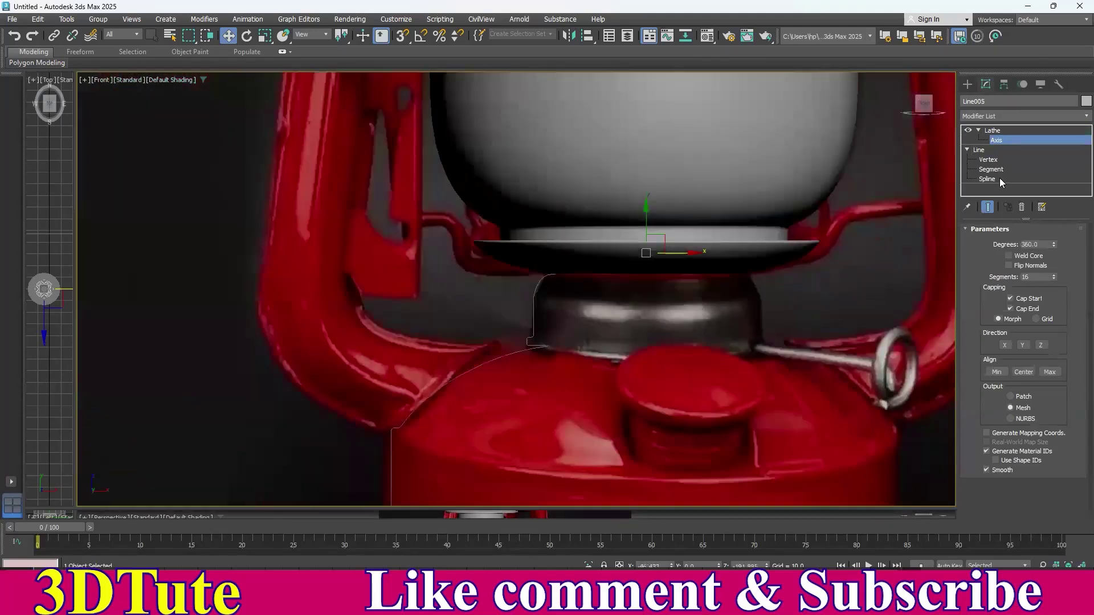
pyautogui.click(992, 130)
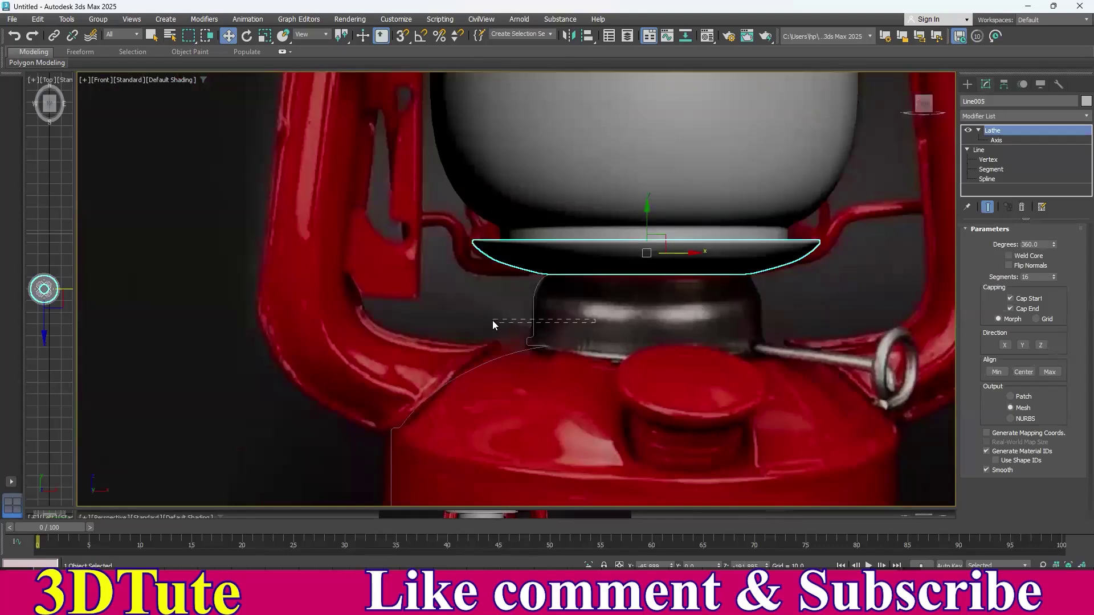
# - Apply a Lathe modifier to the metal burner collar spline between the dish and the fuel tank
pyautogui.moveTo(492, 320); pyautogui.dragTo(493, 322)
pyautogui.moveTo(671, 371); pyautogui.dragTo(624, 357, button='middle')
pyautogui.click(1078, 116)
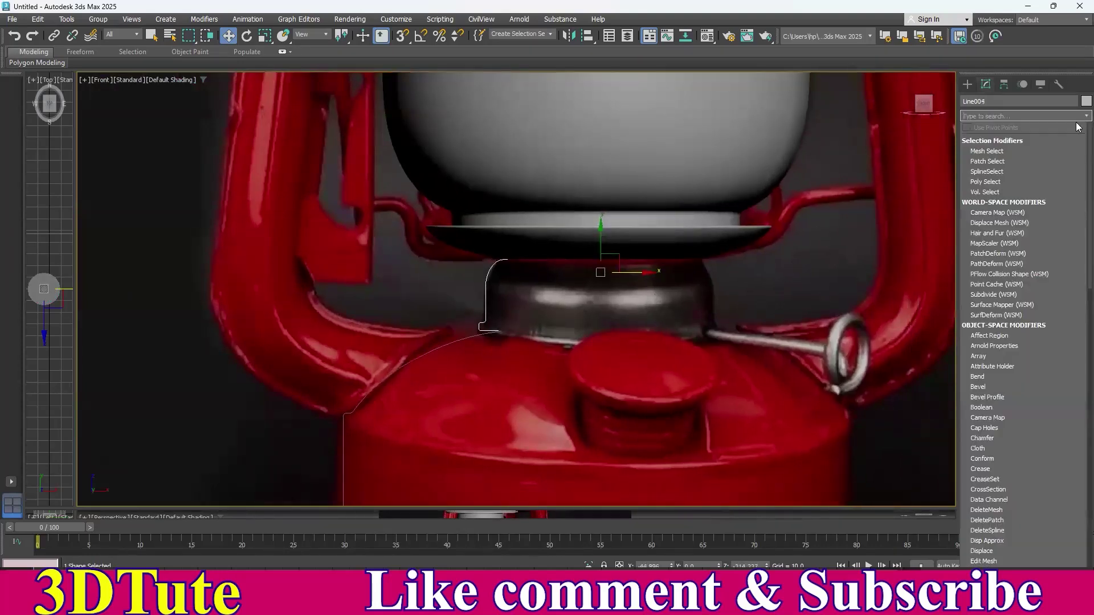
pyautogui.write('l')
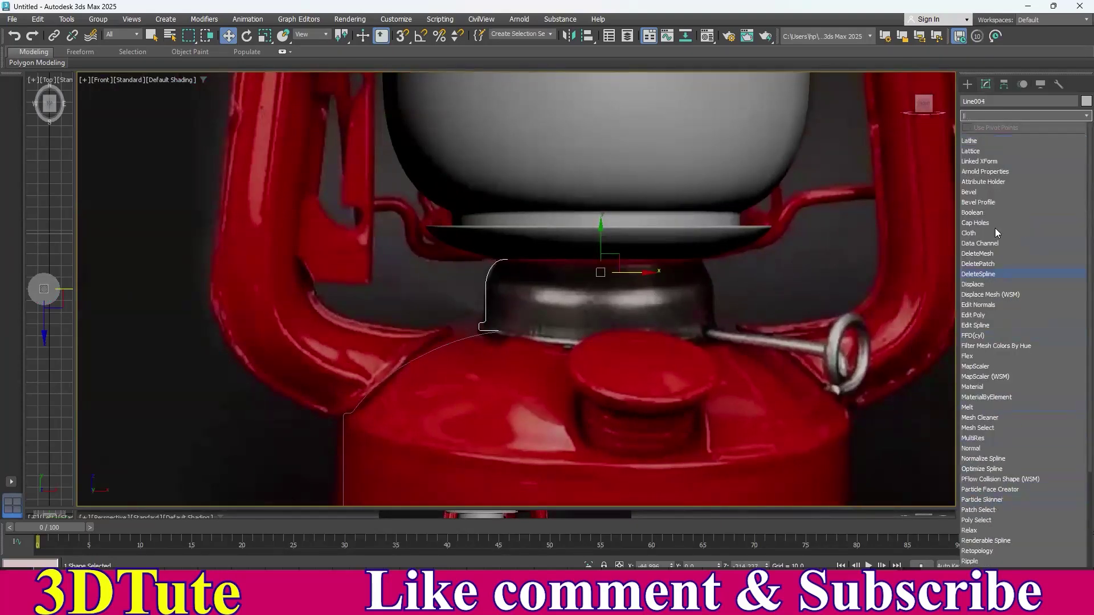
pyautogui.click(972, 141)
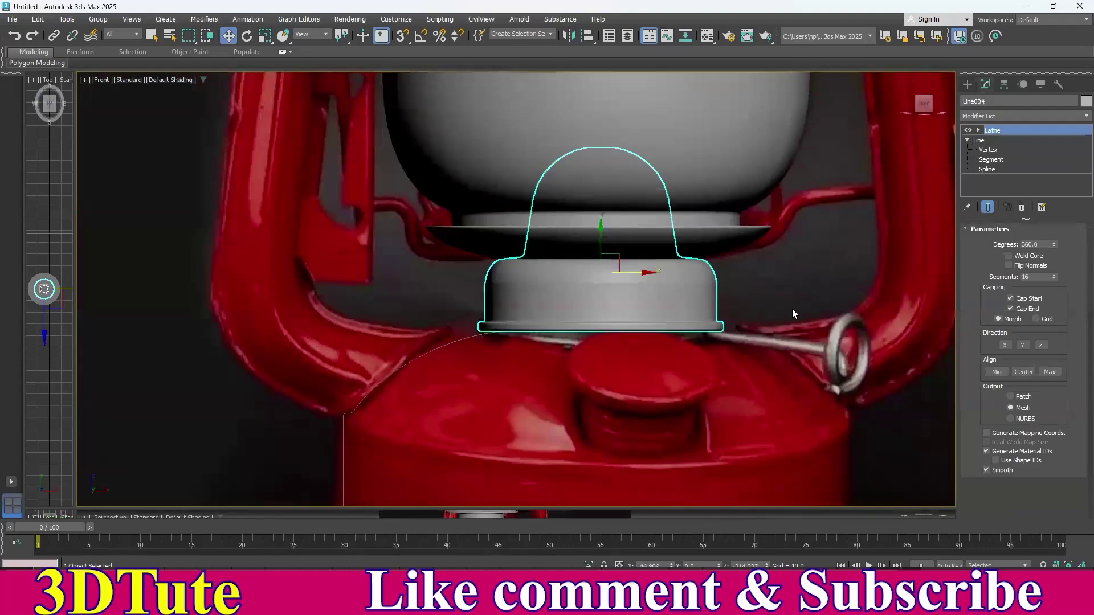
pyautogui.click(767, 282)
# - Apply a Lathe modifier to the fuel tank profile spline at the lantern's base
pyautogui.moveTo(672, 370); pyautogui.dragTo(588, 291, button='middle')
pyautogui.click(477, 274)
pyautogui.click(1077, 117)
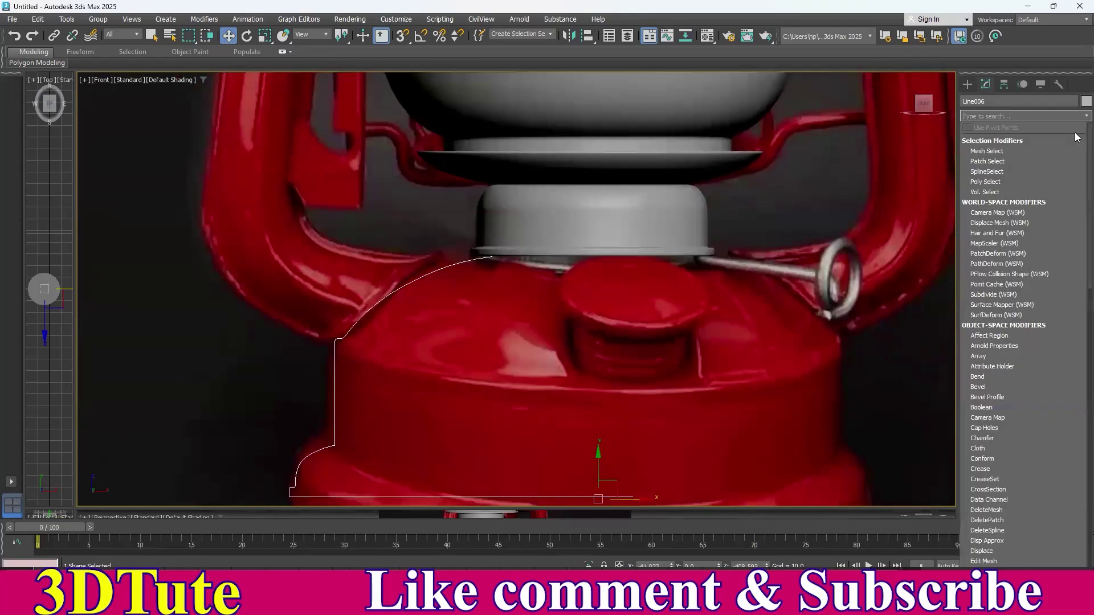
pyautogui.write('l')
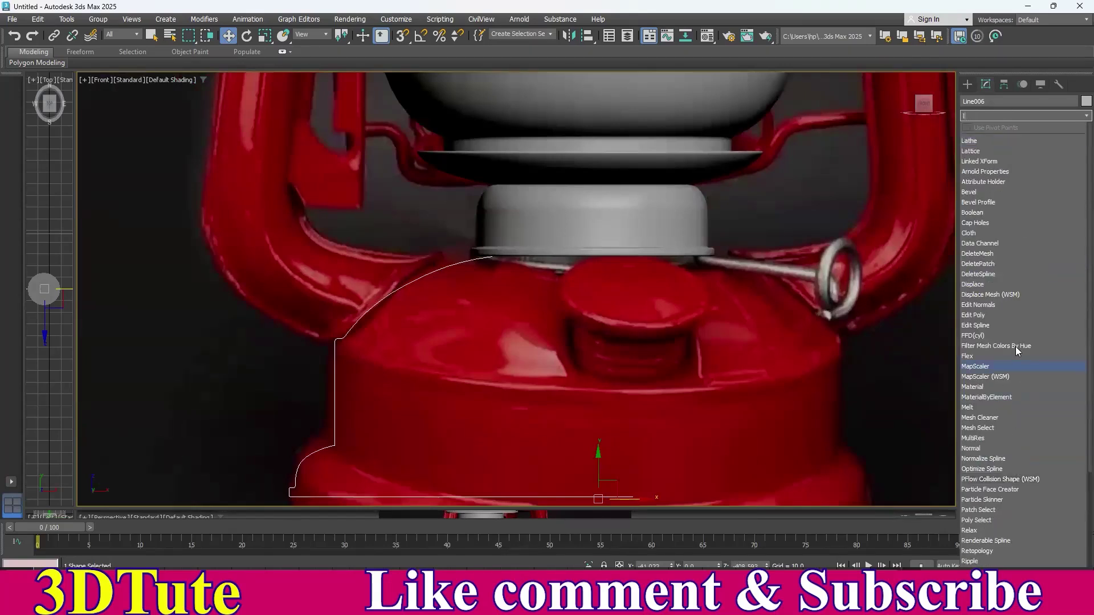
pyautogui.click(989, 144)
pyautogui.moveTo(788, 402); pyautogui.dragTo(745, 373, button='middle')
pyautogui.scroll(-3, 745, 373)
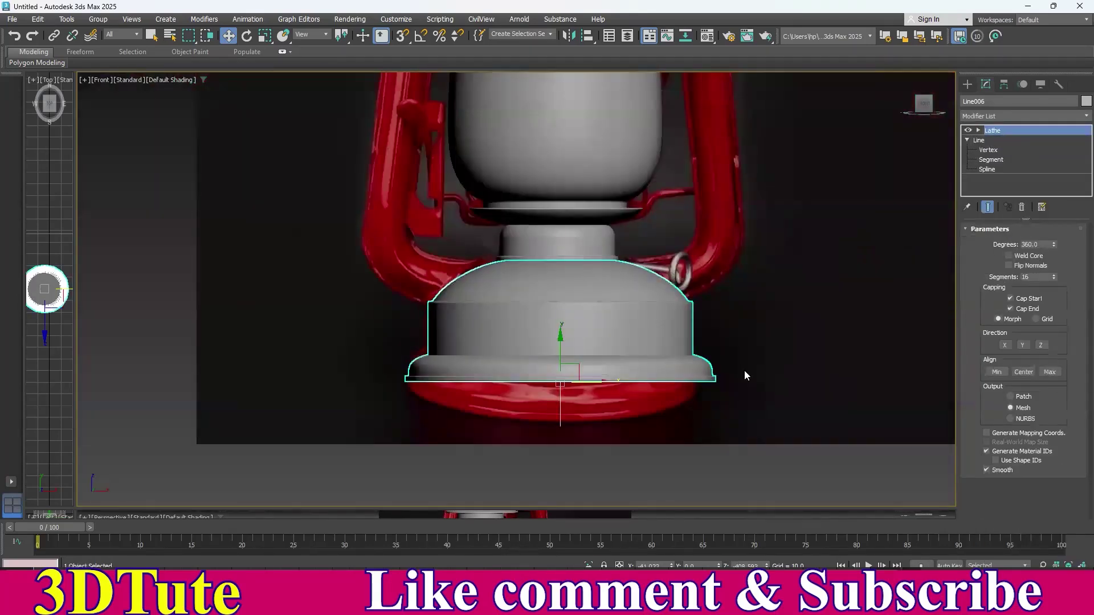
pyautogui.click(767, 365)
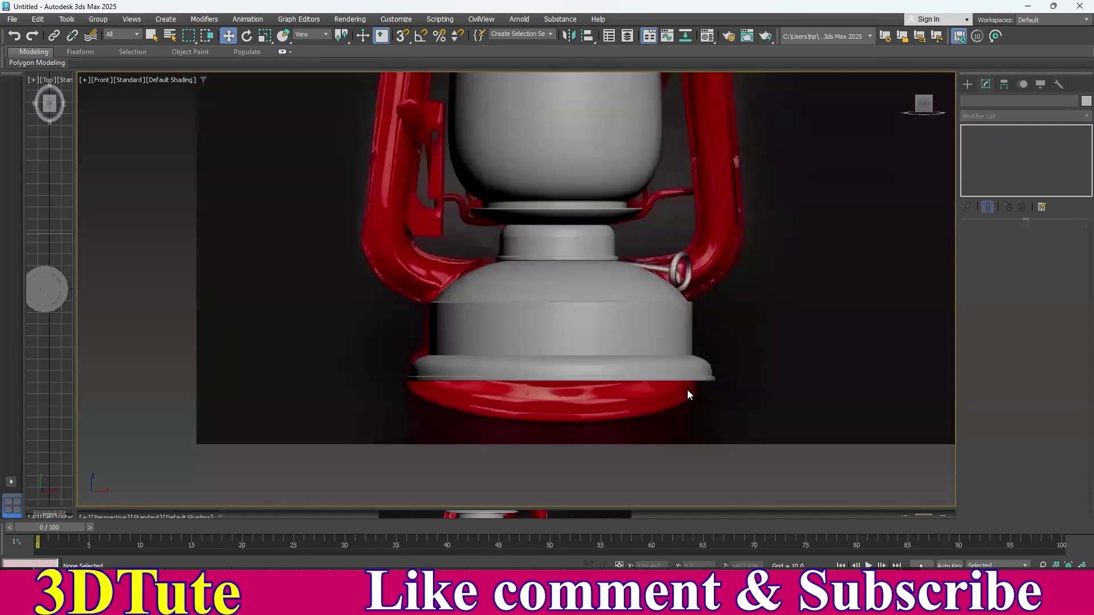
# - Isolate the six lathed lantern parts, inspect them from an angle and return to the full Front view with the reference
pyautogui.scroll(-8, 754, 287)
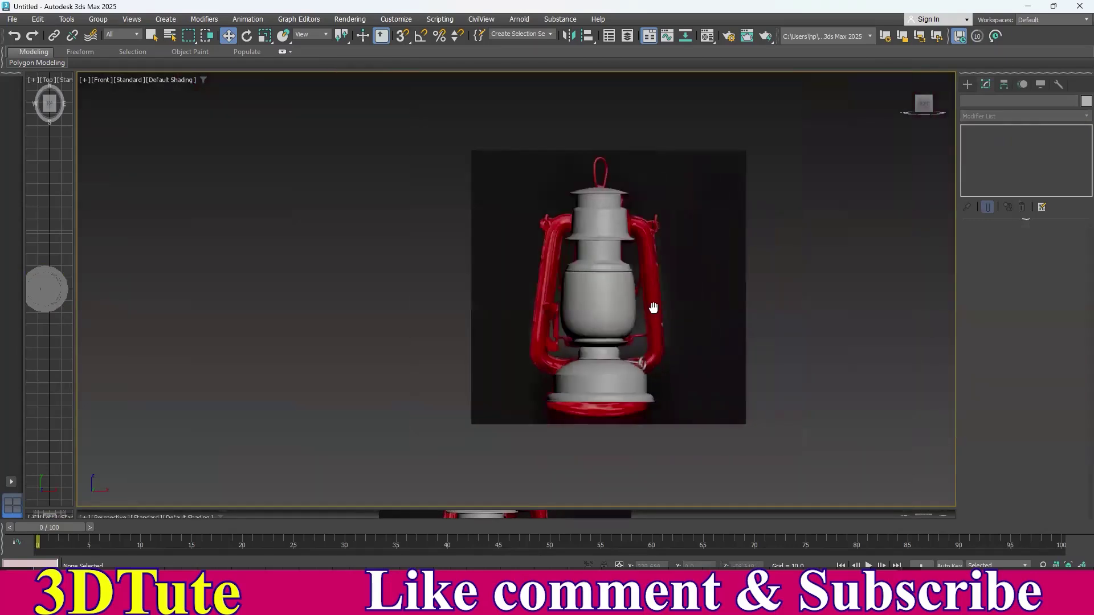
pyautogui.scroll(4, 676, 323)
pyautogui.moveTo(678, 325); pyautogui.dragTo(675, 302, button='middle')
pyautogui.scroll(-5, 675, 302)
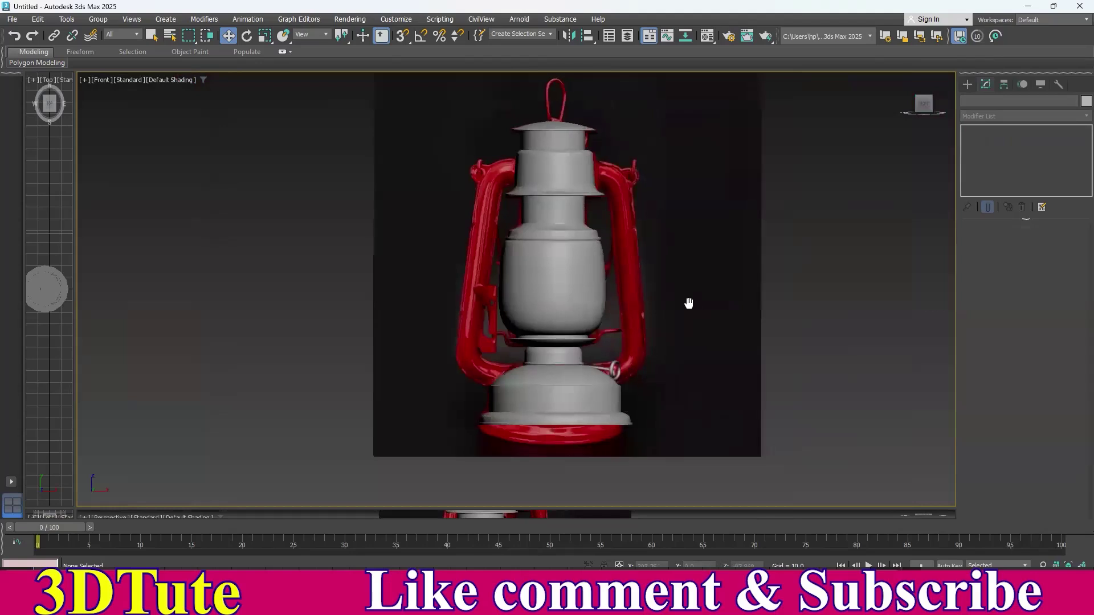
pyautogui.moveTo(657, 453); pyautogui.dragTo(460, 87)
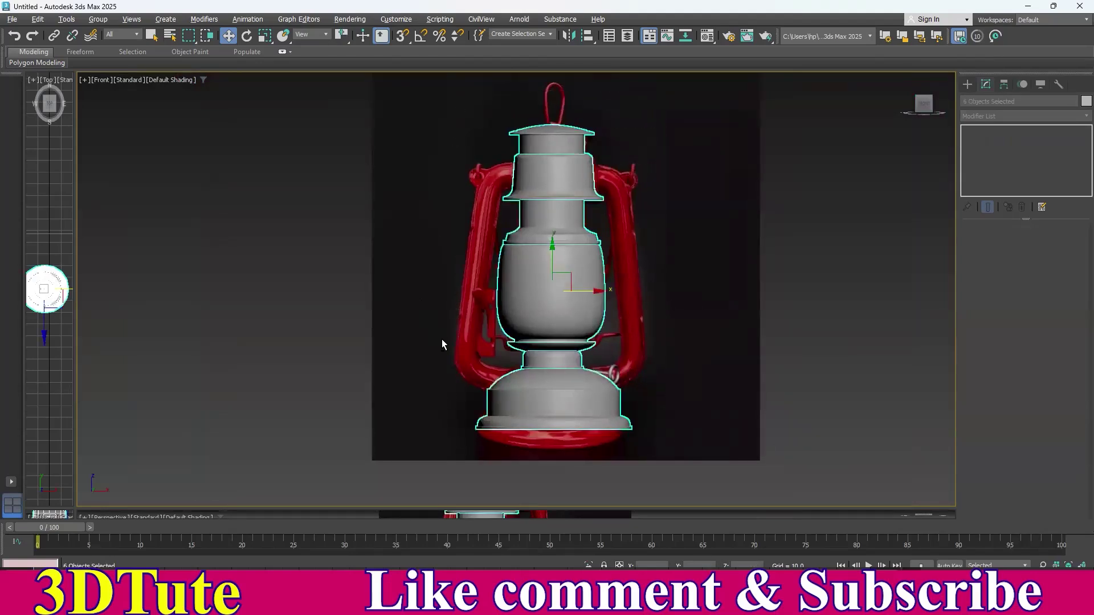
pyautogui.hotkey('alt', 'q')
pyautogui.moveTo(637, 284); pyautogui.dragTo(592, 289, button='middle')
pyautogui.click(690, 309)
pyautogui.moveTo(692, 282)
pyautogui.keyDown('alt'); pyautogui.mouseDown(button='middle')
pyautogui.moveTo(703, 286)
pyautogui.moveTo(662, 288)
pyautogui.moveTo(625, 319)
pyautogui.moveTo(682, 324)
pyautogui.moveTo(728, 311)
pyautogui.moveTo(747, 255)
pyautogui.moveTo(716, 286)
pyautogui.moveTo(693, 265)
pyautogui.moveTo(699, 286)
pyautogui.mouseUp(button='middle'); pyautogui.keyUp('alt')
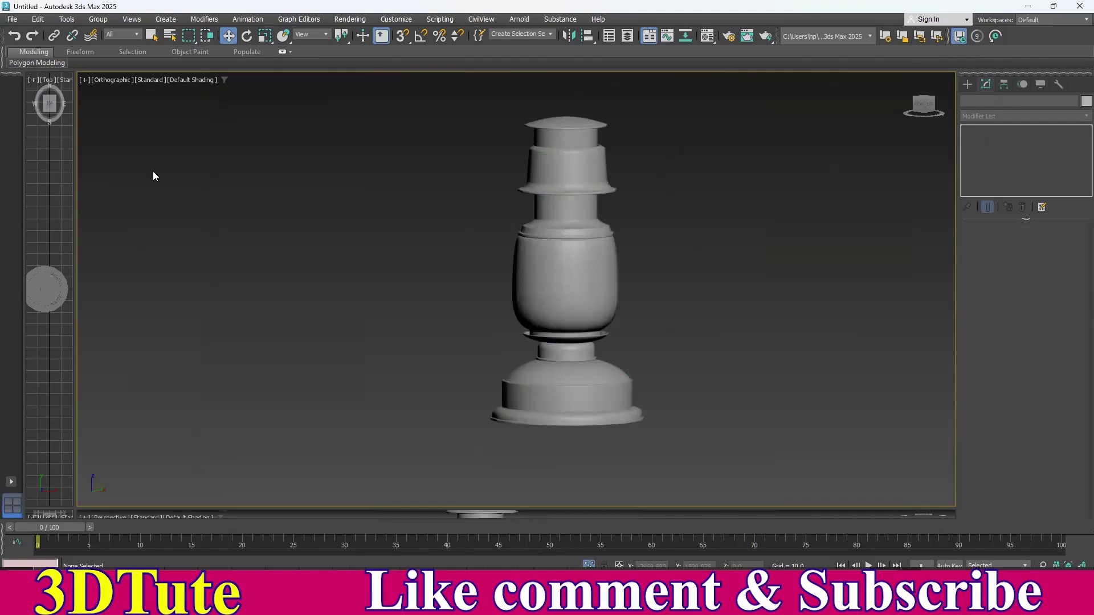
pyautogui.press('f')
pyautogui.moveTo(589, 340); pyautogui.dragTo(560, 320, button='middle')
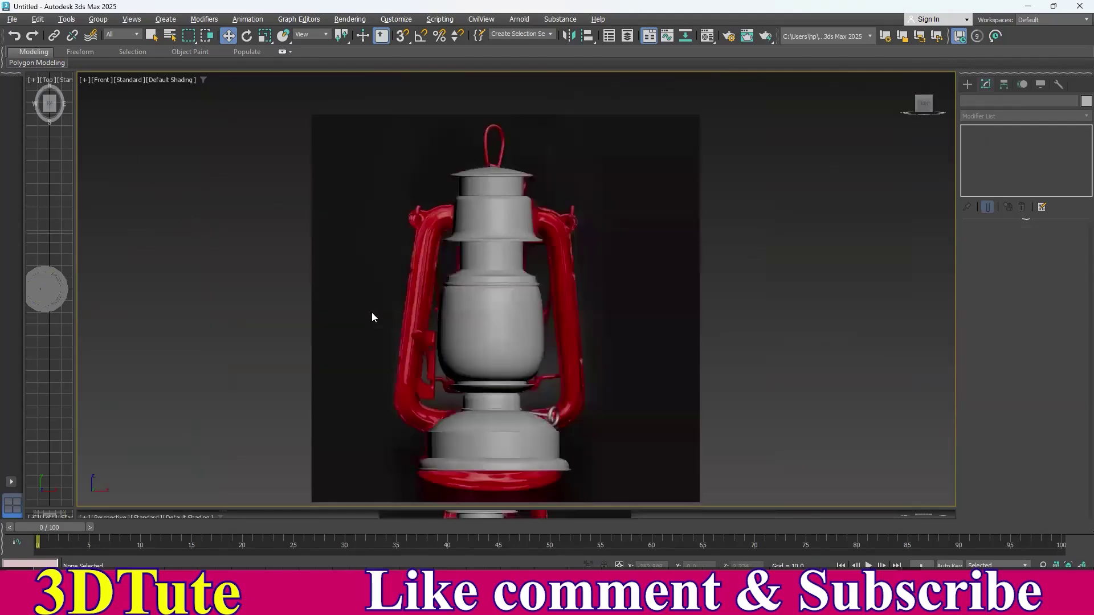
# - Examine the globe, chimney body and side tube frame up close against the reference image
pyautogui.scroll(3, 470, 312)
pyautogui.click(487, 306)
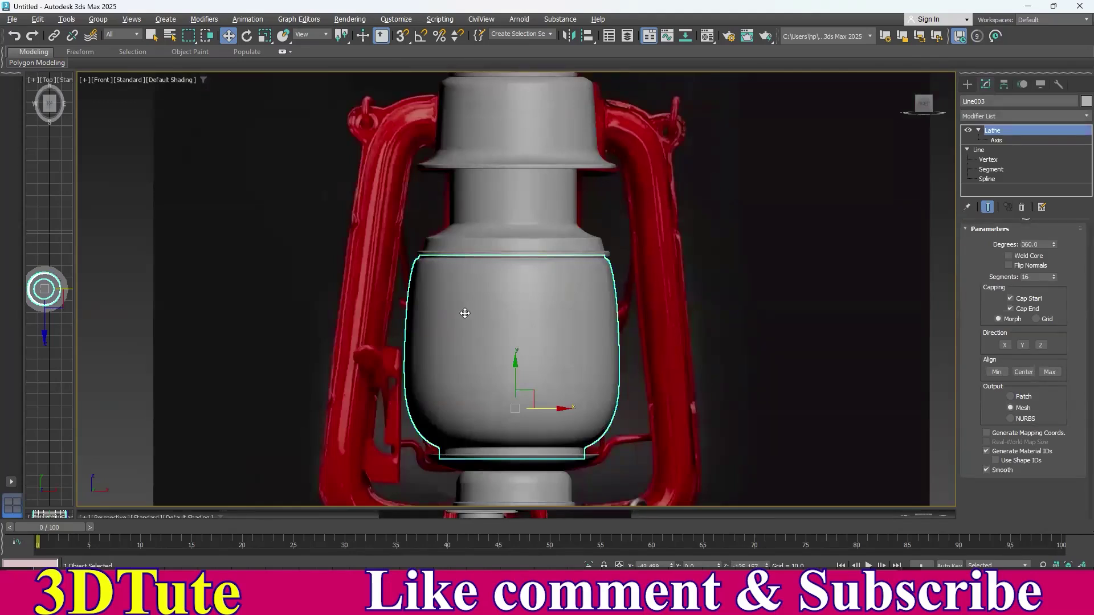
pyautogui.moveTo(500, 335); pyautogui.dragTo(495, 313, button='middle')
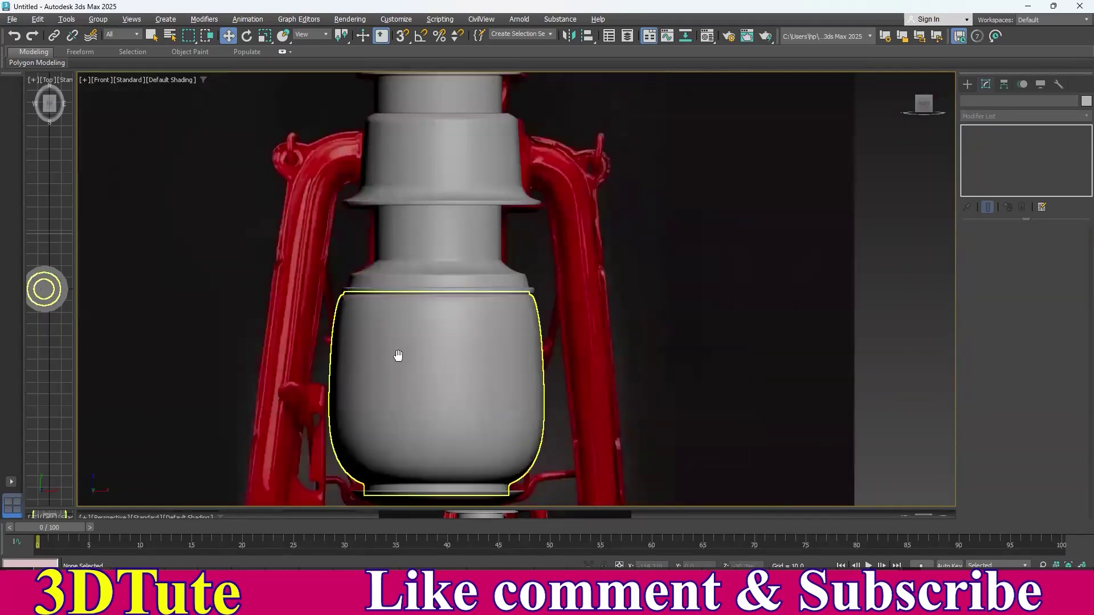
pyautogui.moveTo(398, 357); pyautogui.dragTo(456, 256, button='middle')
pyautogui.scroll(5, 457, 256)
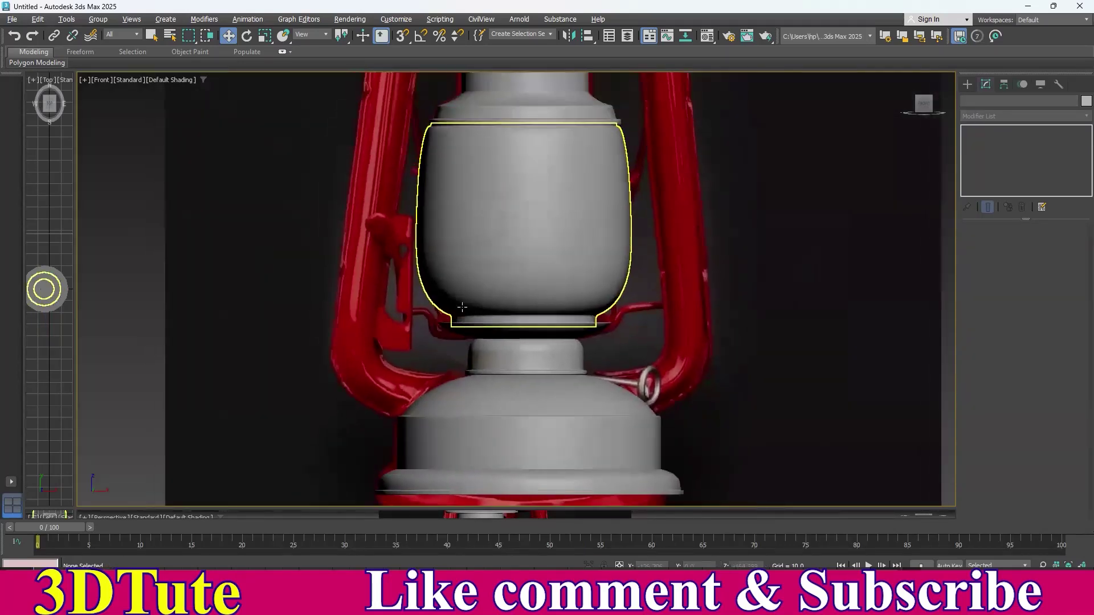
pyautogui.moveTo(358, 298); pyautogui.dragTo(430, 348, button='middle')
pyautogui.moveTo(337, 320); pyautogui.dragTo(334, 545, button='middle')
pyautogui.moveTo(400, 337); pyautogui.dragTo(400, 335)
pyautogui.moveTo(287, 252); pyautogui.dragTo(341, 295)
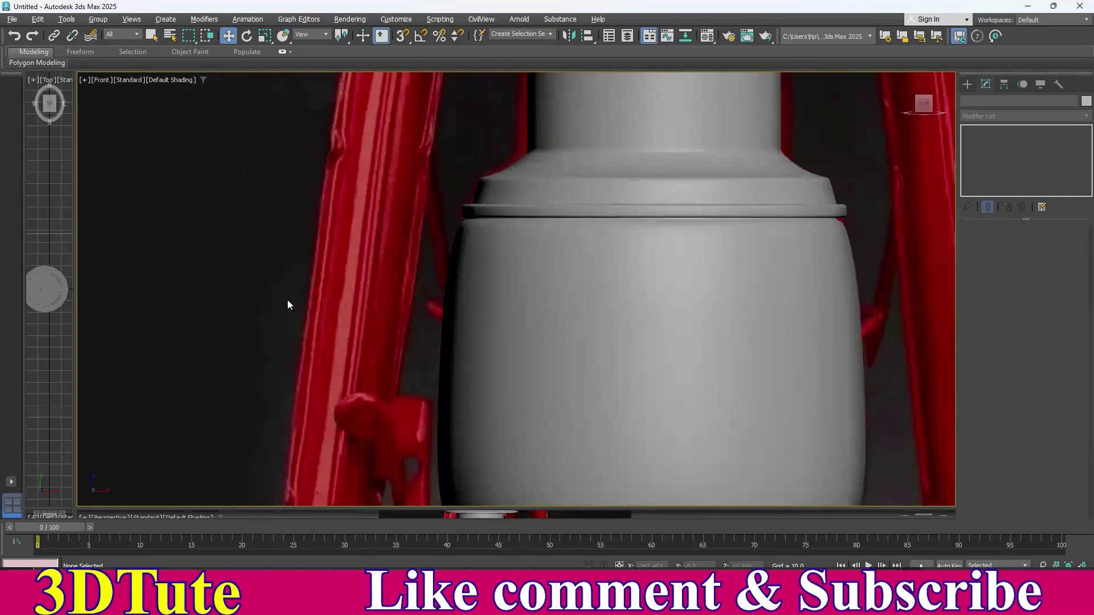
pyautogui.moveTo(379, 215); pyautogui.dragTo(383, 369, button='middle')
pyautogui.scroll(-6, 435, 284)
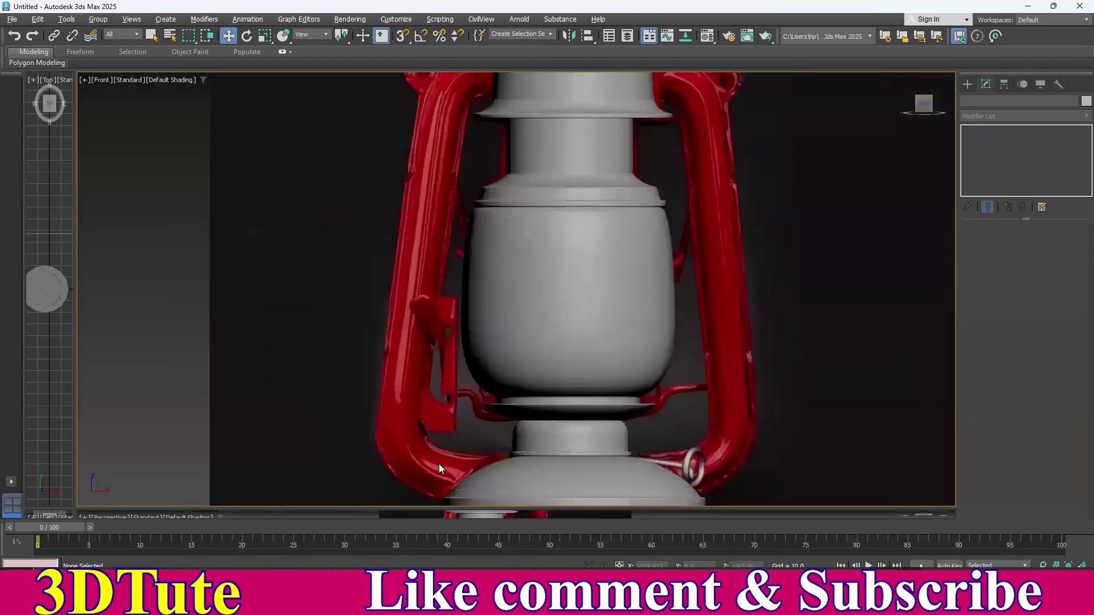
pyautogui.scroll(3, 490, 323)
pyautogui.scroll(4, 458, 271)
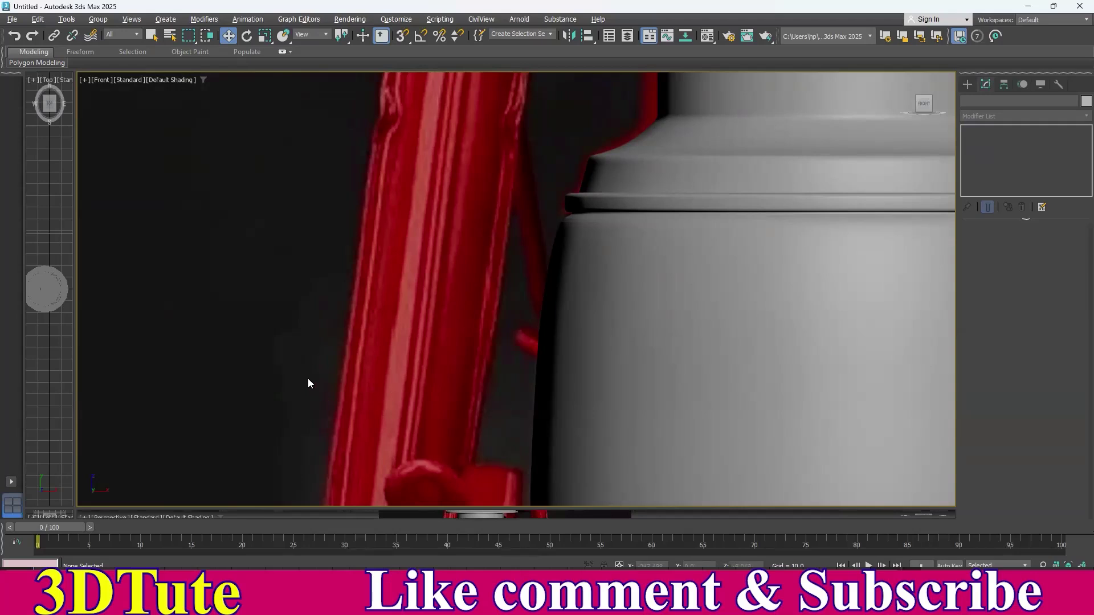
pyautogui.scroll(-5, 326, 310)
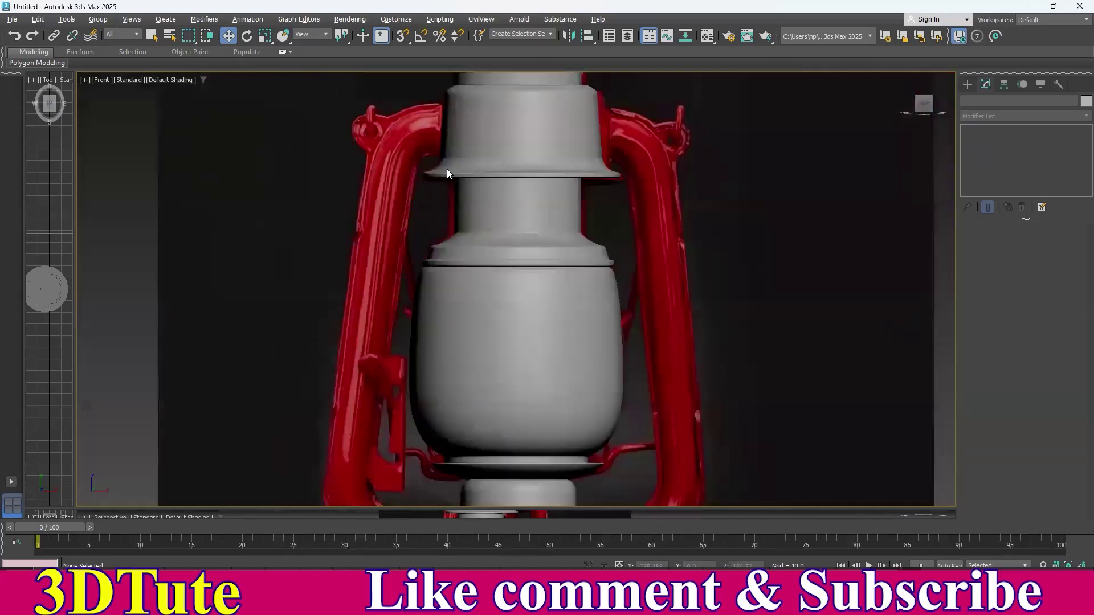
# - Save the scene to the Desktop as a 3ds Max file named lamp
pyautogui.scroll(-5, 540, 364)
pyautogui.moveTo(587, 305); pyautogui.dragTo(572, 344, button='middle')
pyautogui.scroll(3, 515, 307)
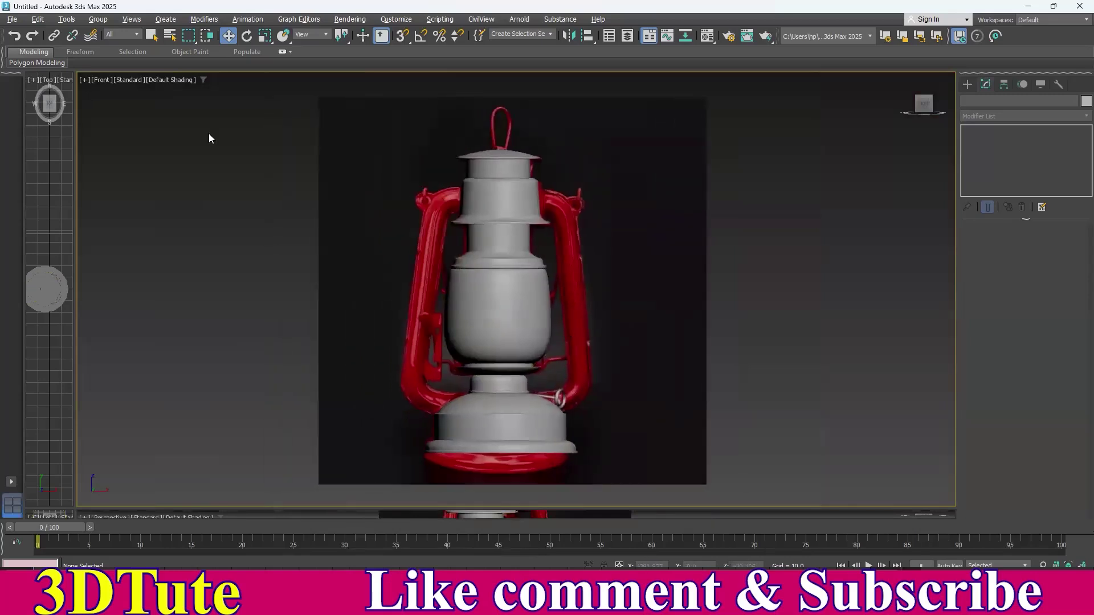
pyautogui.click(12, 20)
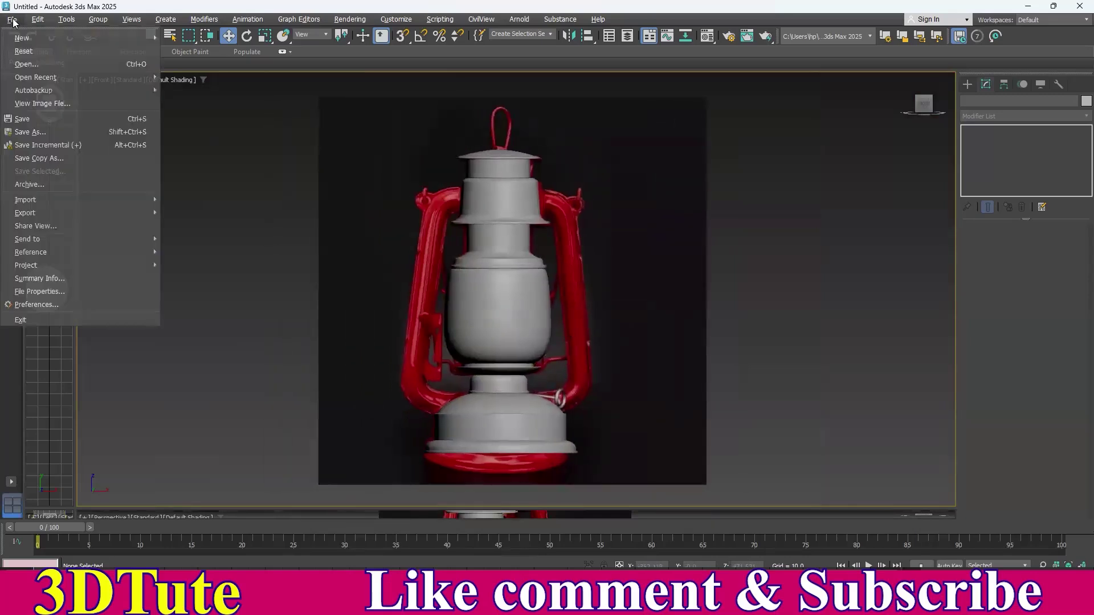
pyautogui.click(39, 120)
pyautogui.click(33, 121)
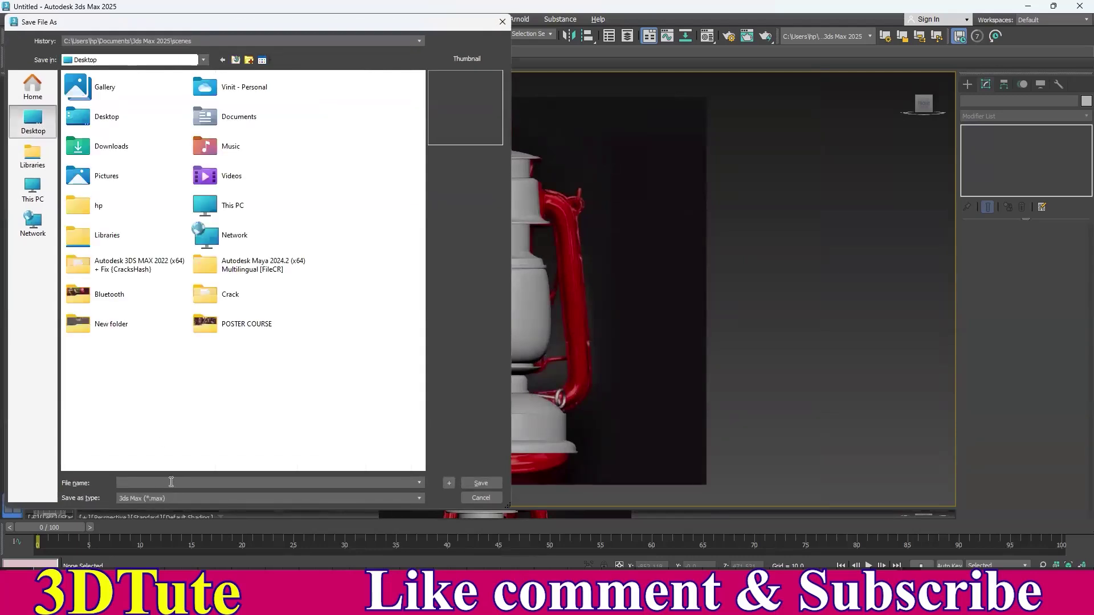
pyautogui.write('lamp')
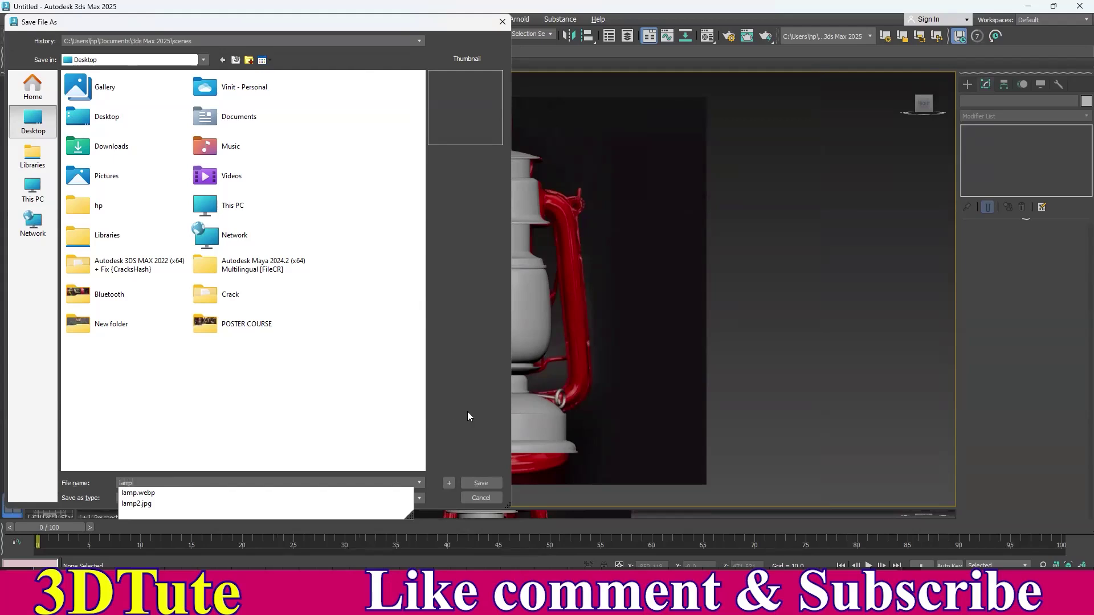
pyautogui.click(487, 486)
pyautogui.click(487, 482)
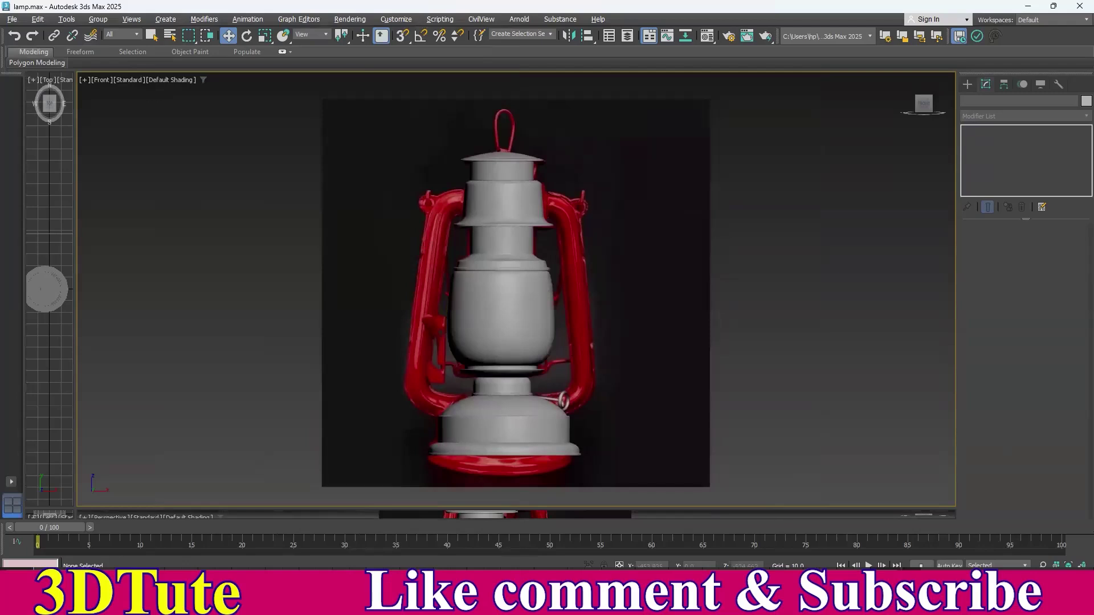
# - Start a Line spline at the chimney body's side and place its corner point on the upper bend of the right red tube
pyautogui.scroll(5, 518, 317)
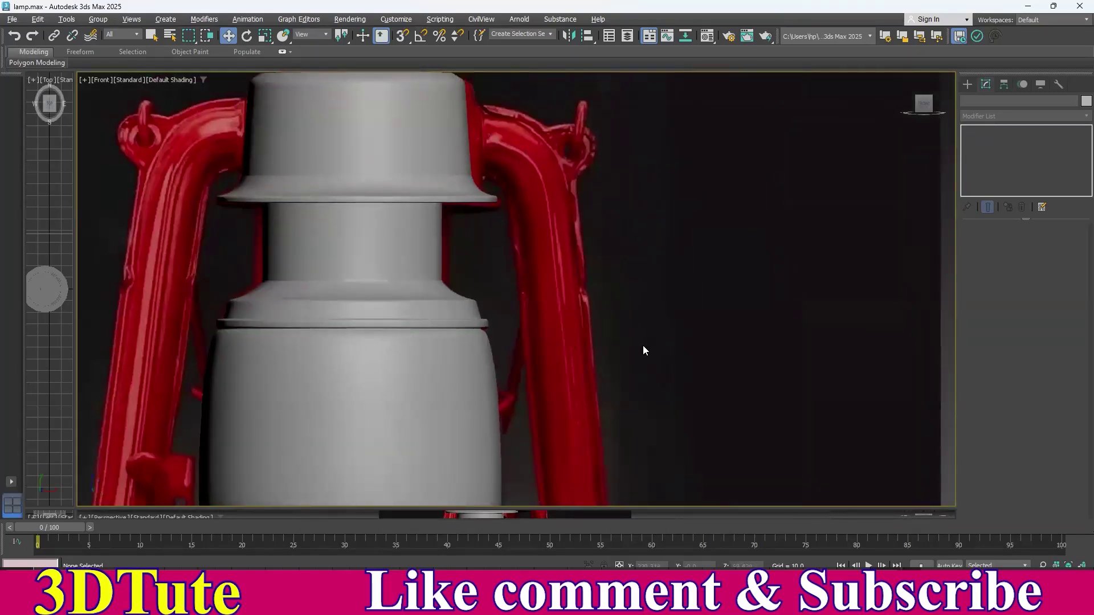
pyautogui.moveTo(643, 350); pyautogui.dragTo(718, 268, button='middle')
pyautogui.click(967, 85)
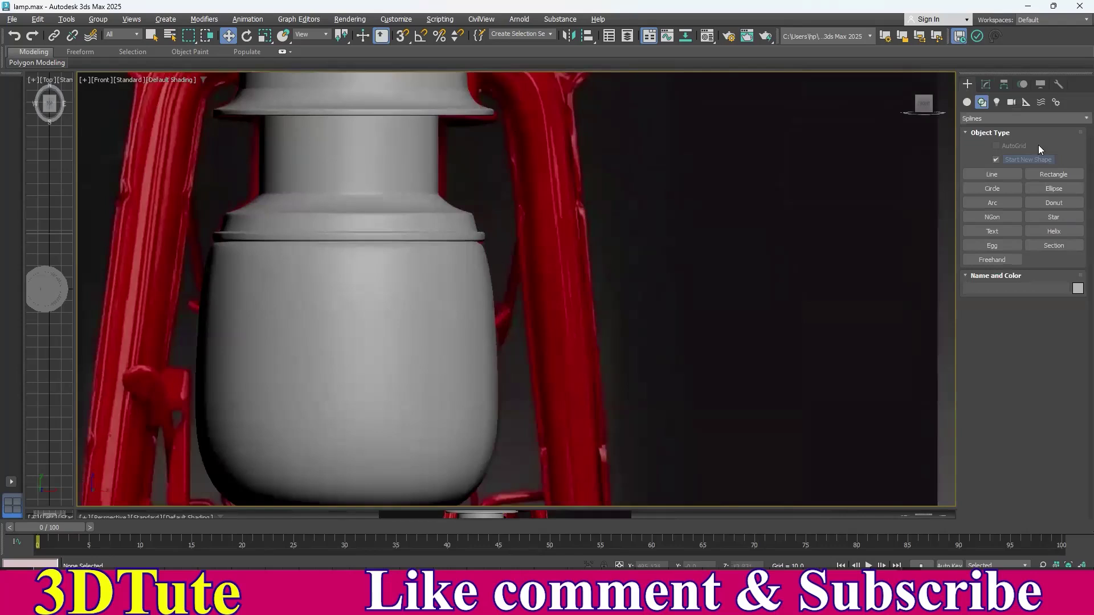
pyautogui.click(988, 176)
pyautogui.scroll(2, 565, 130)
pyautogui.moveTo(564, 130); pyautogui.dragTo(604, 329, button='middle')
pyautogui.scroll(2, 522, 236)
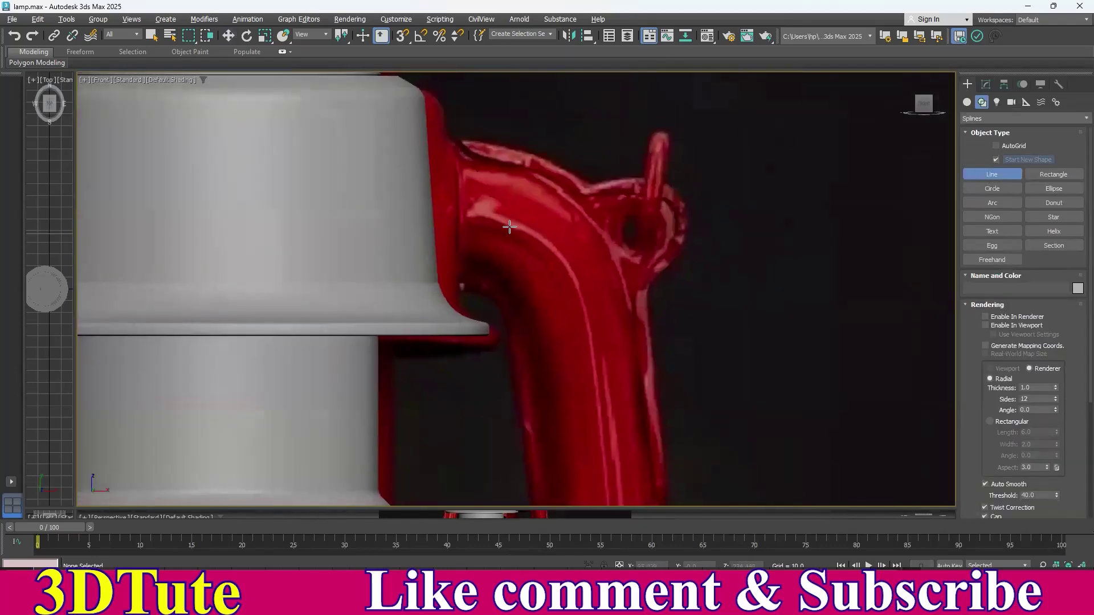
pyautogui.click(429, 196)
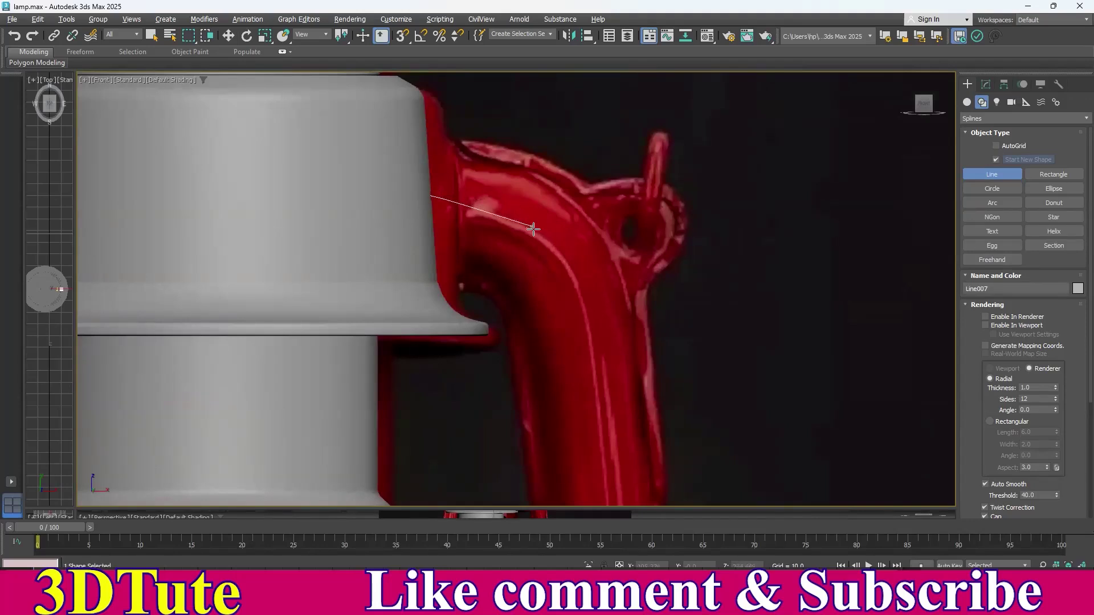
pyautogui.click(568, 264)
pyautogui.press('BackSpace')
# - Continue the spline down the right tube to its lower bend and end it inside the fuel tank dome
pyautogui.scroll(-6, 570, 256)
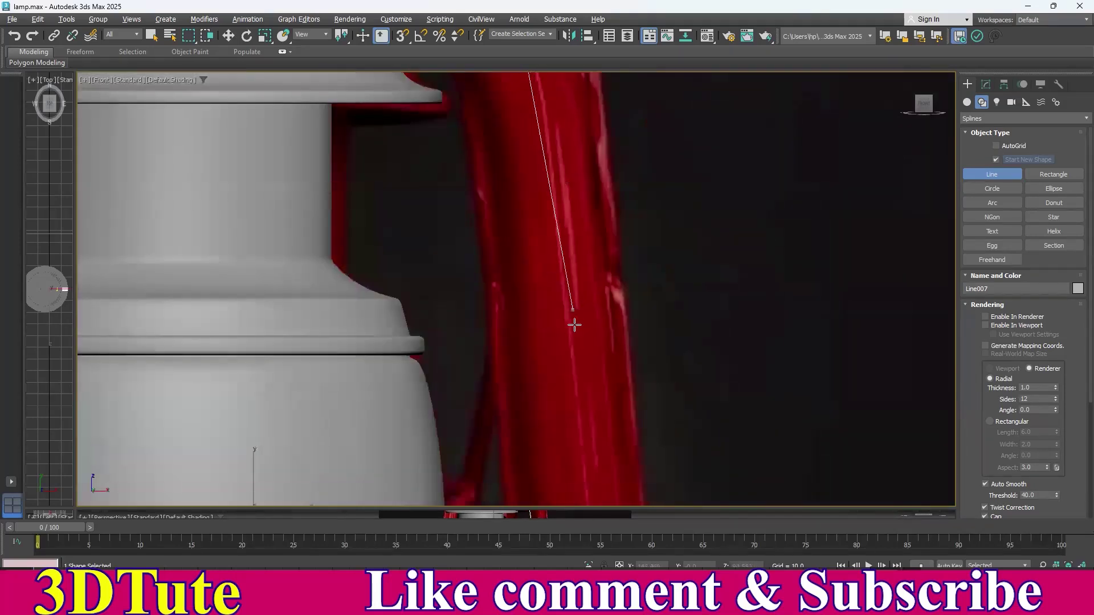
pyautogui.scroll(5, 581, 250)
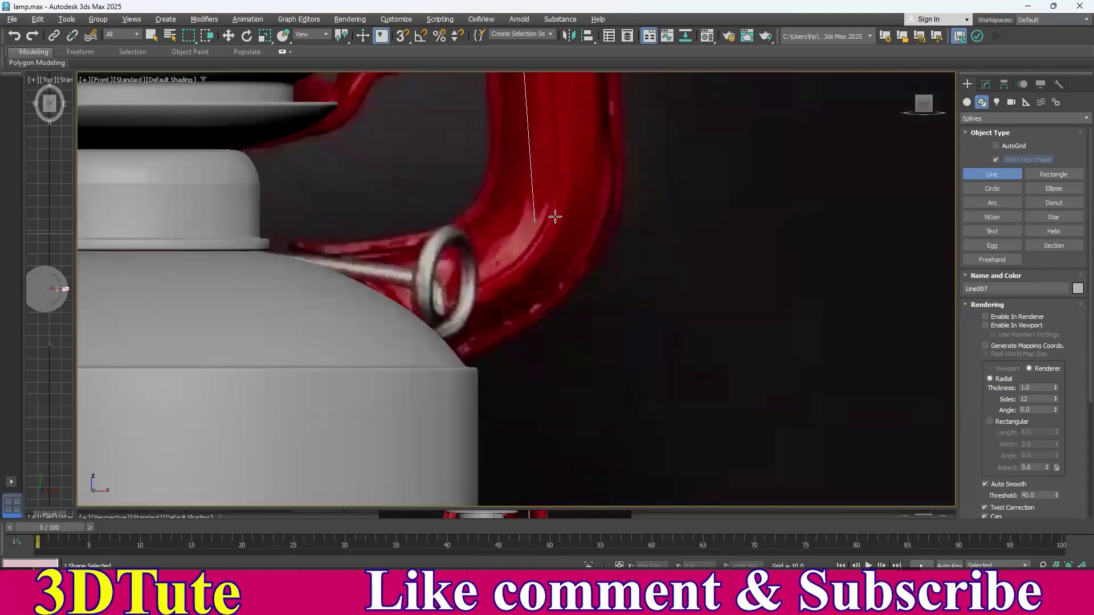
pyautogui.click(553, 226)
pyautogui.press('i')
pyautogui.click(416, 285)
pyautogui.rightClick(717, 230)
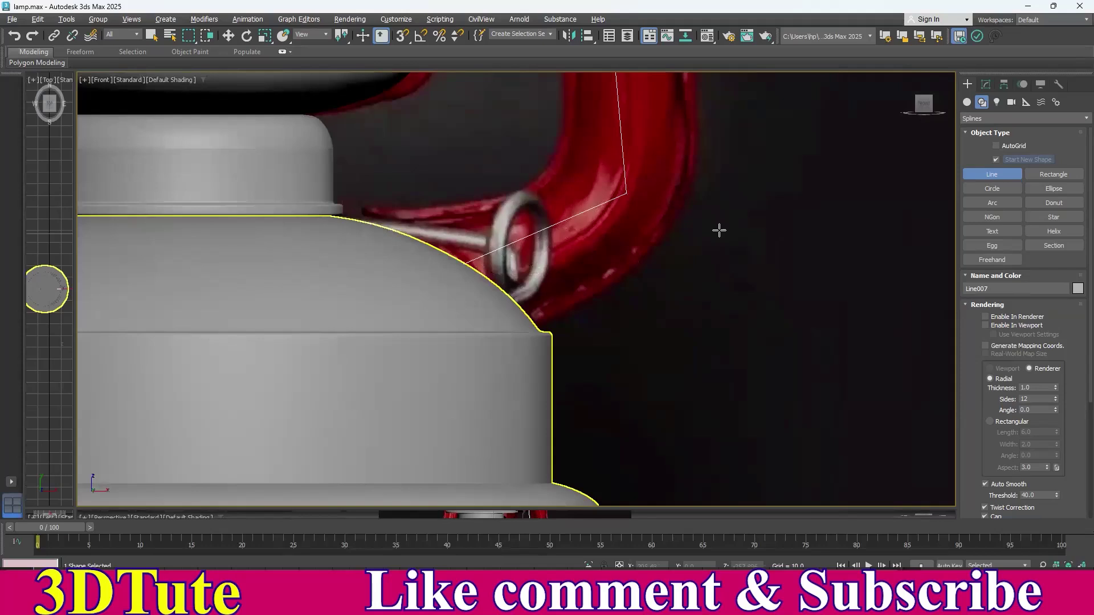
# - Check the side tube spline against the lathed parts in wireframe and return to shaded display
pyautogui.press('F3')
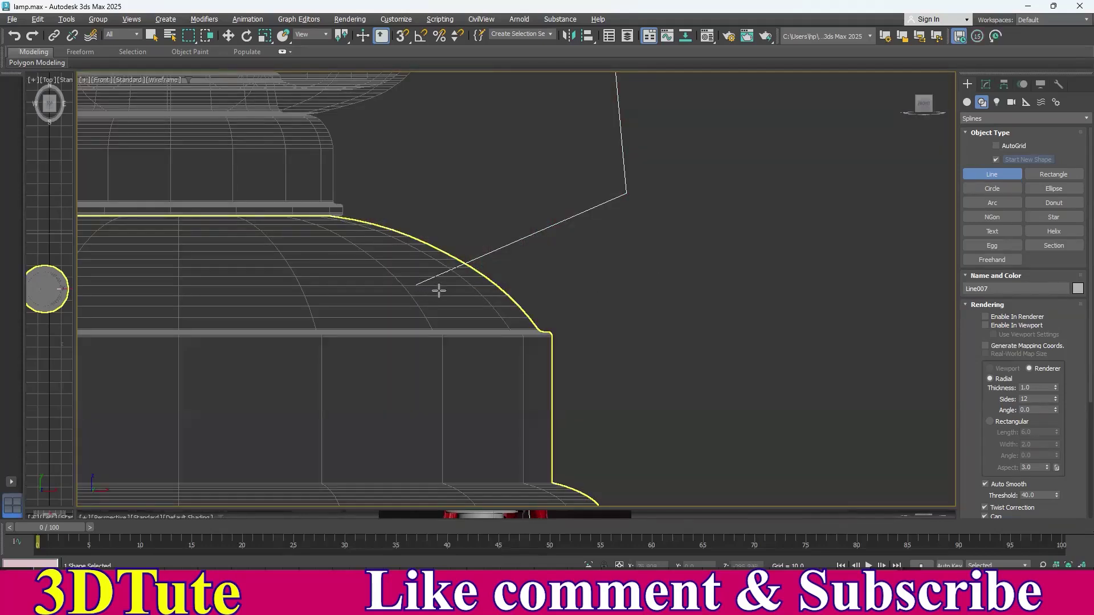
pyautogui.scroll(-6, 450, 294)
pyautogui.moveTo(517, 86); pyautogui.dragTo(587, 325, button='middle')
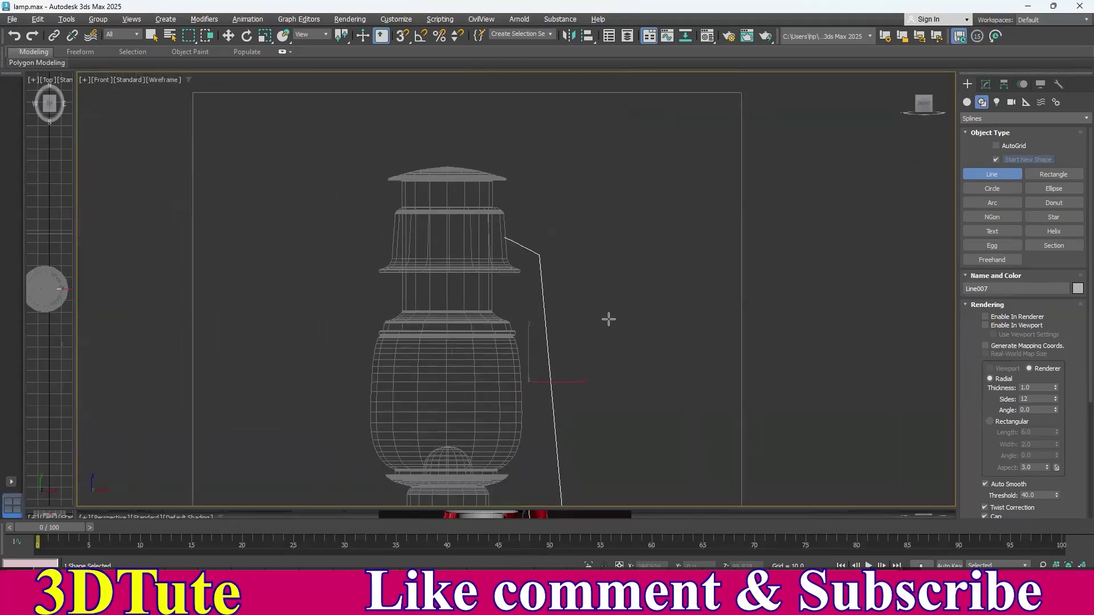
pyautogui.scroll(3, 608, 318)
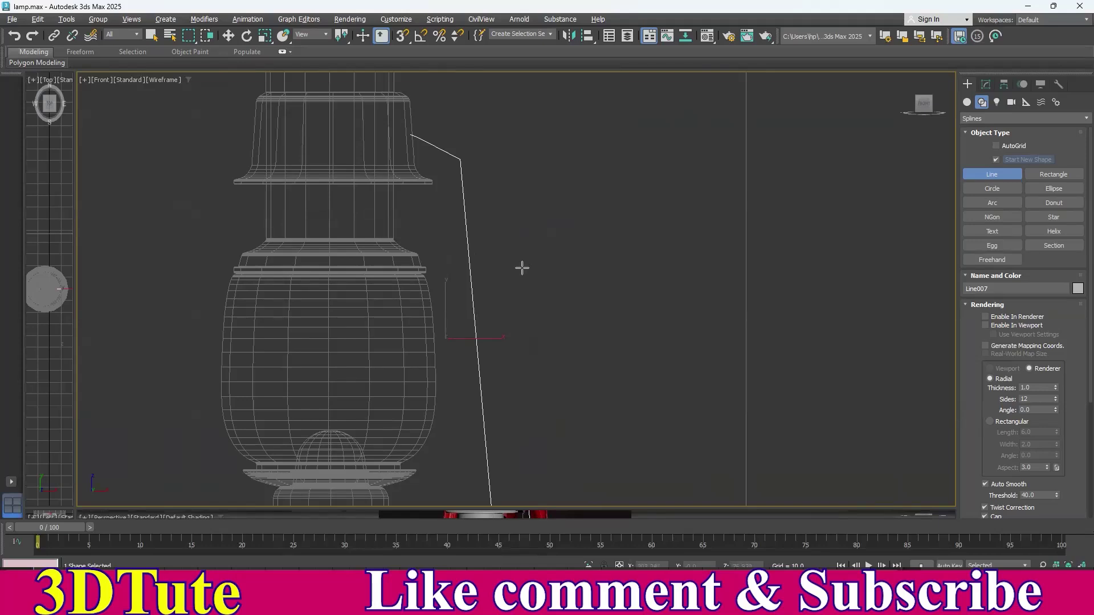
pyautogui.press('F3')
# - Convert the spline's upper bend vertex to Bezier Corner and curve the short segment toward the chimney body
pyautogui.press('w')
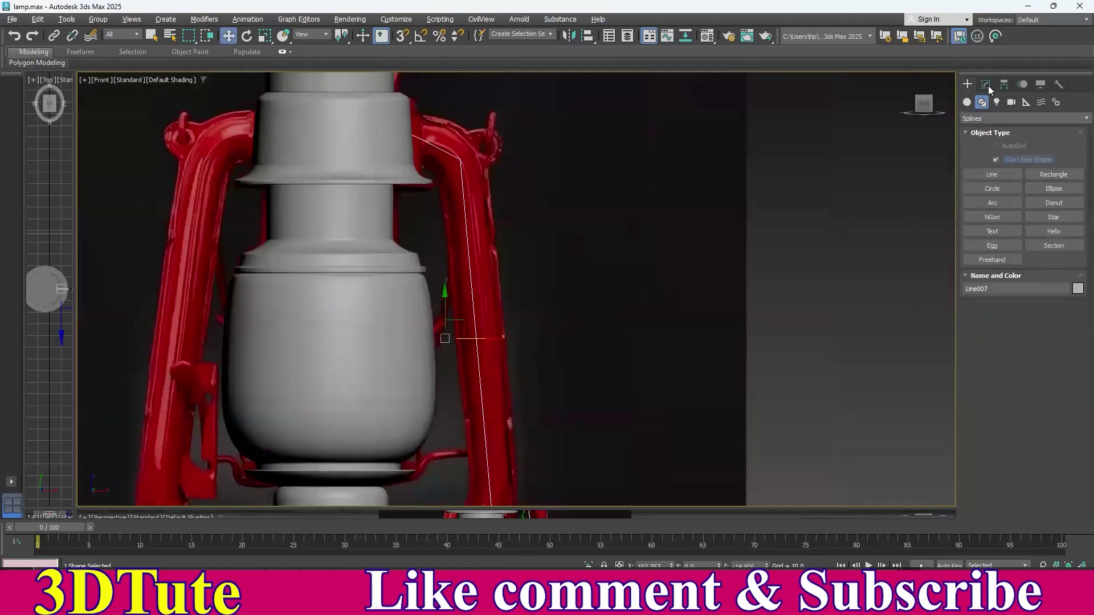
pyautogui.click(986, 85)
pyautogui.click(966, 131)
pyautogui.click(986, 141)
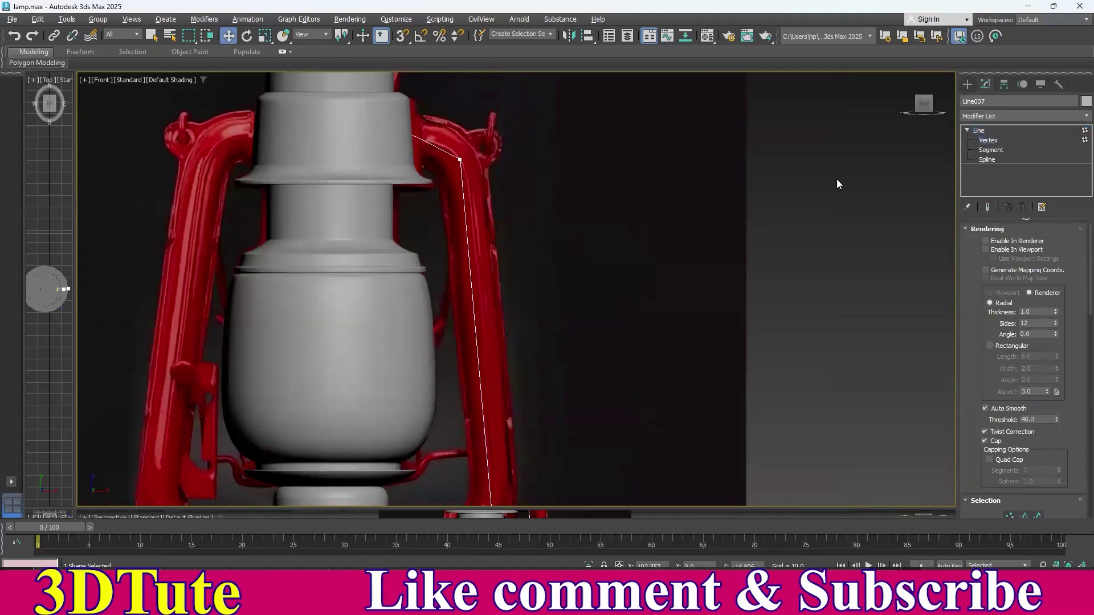
pyautogui.moveTo(582, 135); pyautogui.dragTo(617, 159, button='middle')
pyautogui.moveTo(592, 139); pyautogui.dragTo(468, 221)
pyautogui.scroll(3, 495, 231)
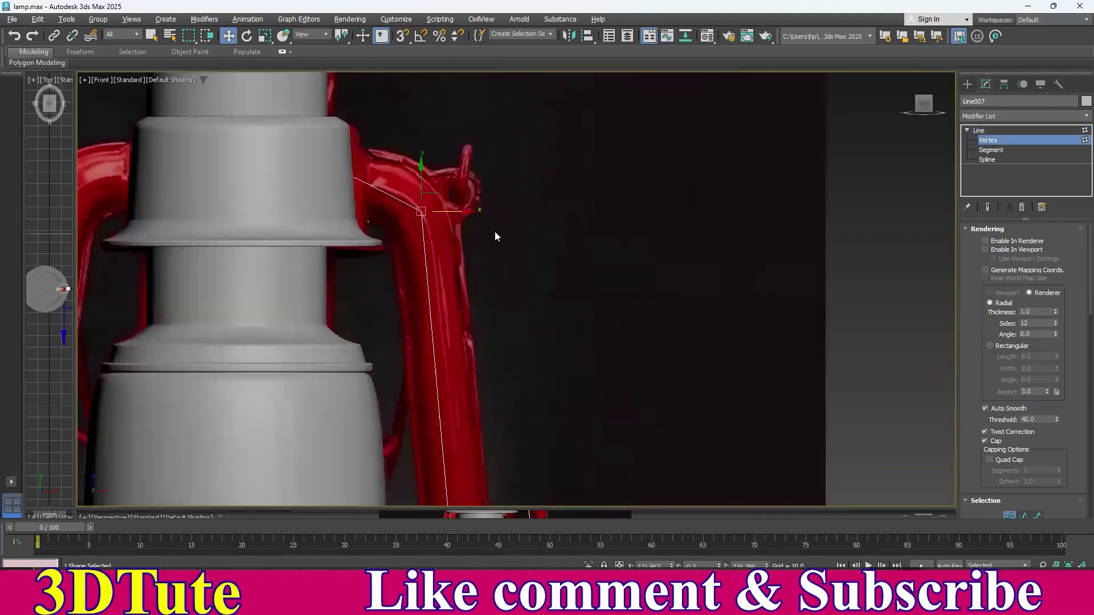
pyautogui.scroll(-2, 605, 278)
pyautogui.rightClick(690, 171)
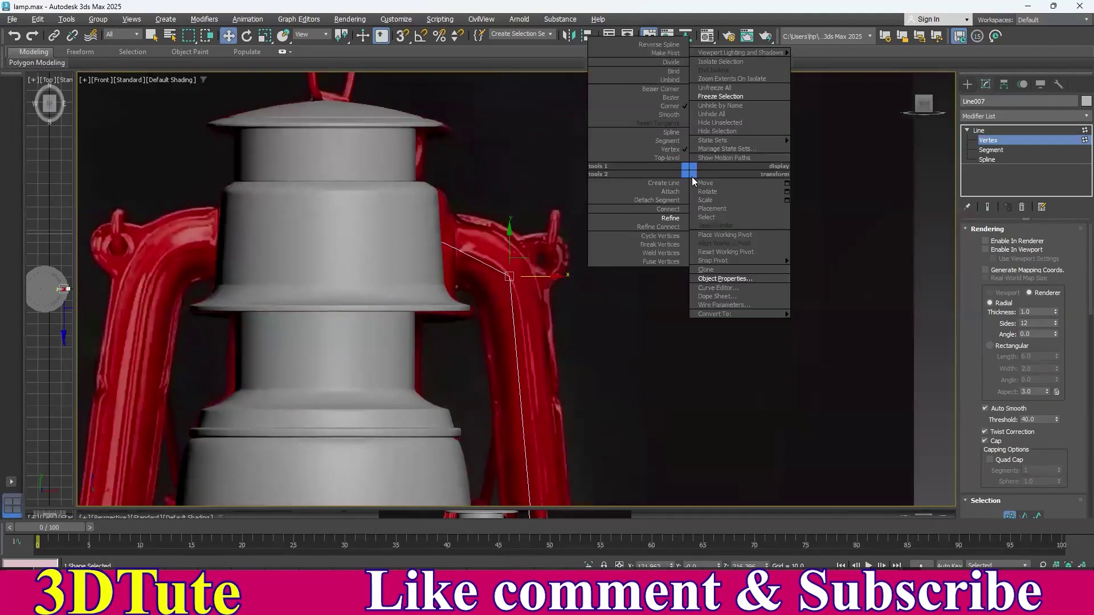
pyautogui.click(661, 92)
pyautogui.moveTo(574, 249); pyautogui.dragTo(553, 238, button='middle')
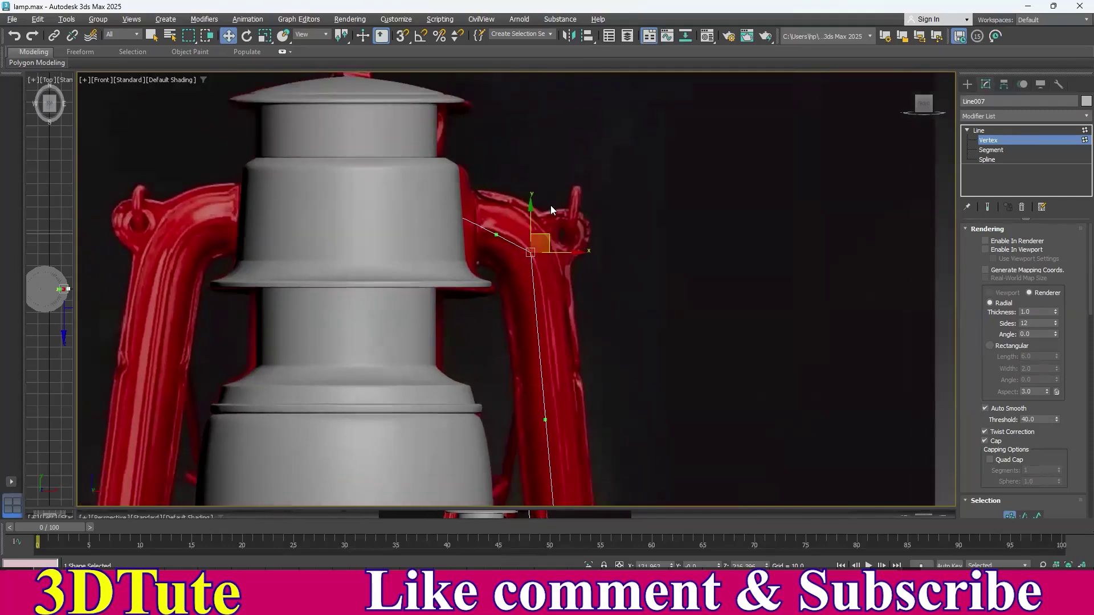
pyautogui.scroll(4, 550, 206)
pyautogui.moveTo(520, 245); pyautogui.dragTo(541, 215)
# - Convert the lower bend vertex to Bezier Corner and adjust its handle to curve the segment toward the fuel tank
pyautogui.scroll(-5, 671, 329)
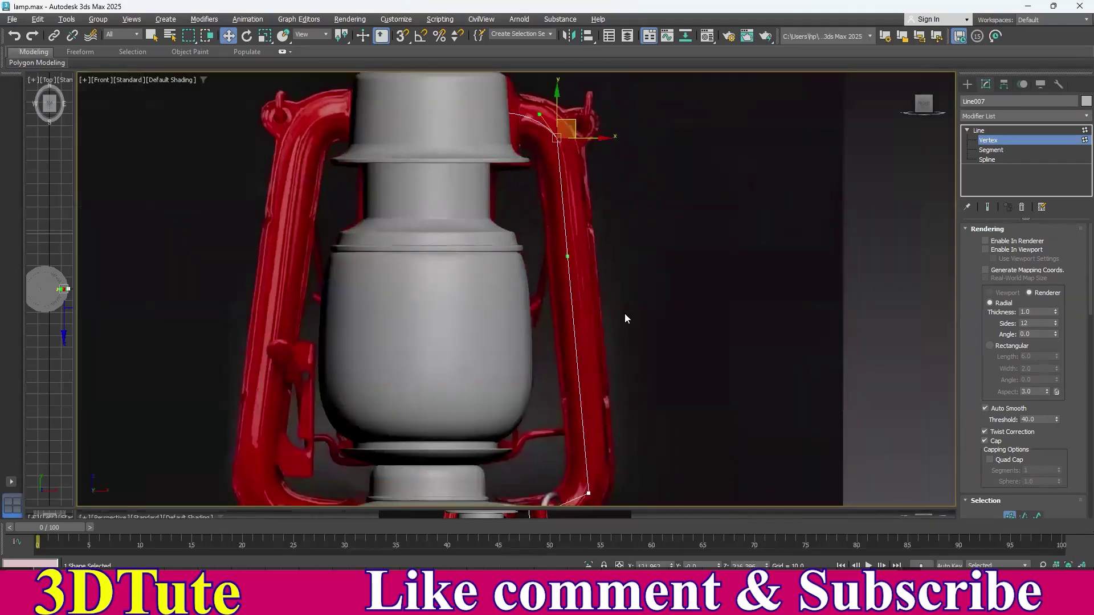
pyautogui.moveTo(643, 390); pyautogui.dragTo(623, 263, button='middle')
pyautogui.scroll(5, 596, 303)
pyautogui.moveTo(460, 227); pyautogui.dragTo(576, 362)
pyautogui.moveTo(496, 338); pyautogui.dragTo(524, 352, button='middle')
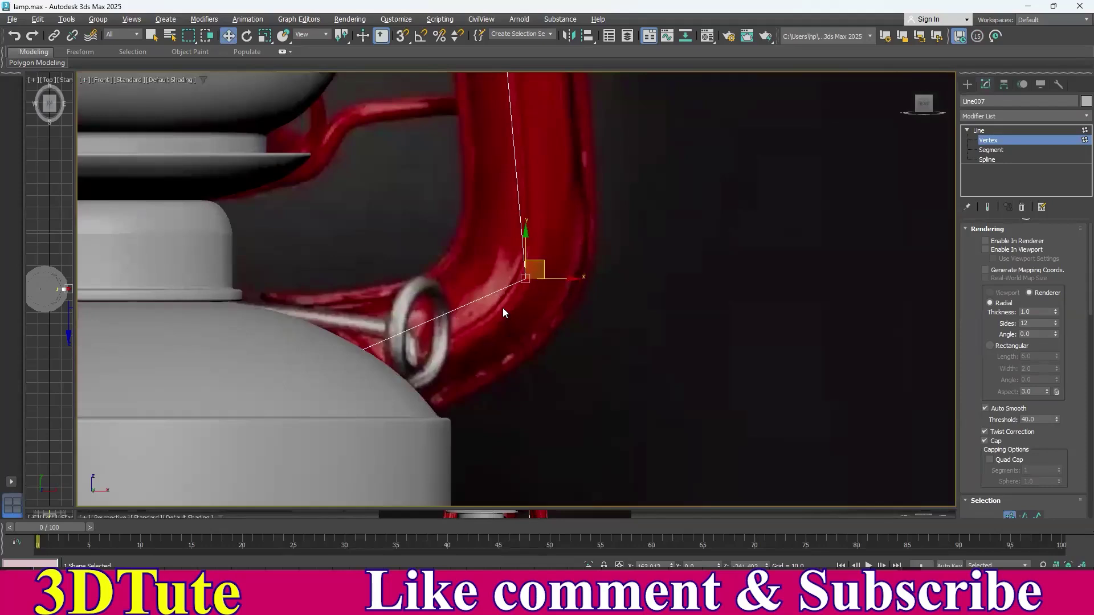
pyautogui.rightClick(605, 237)
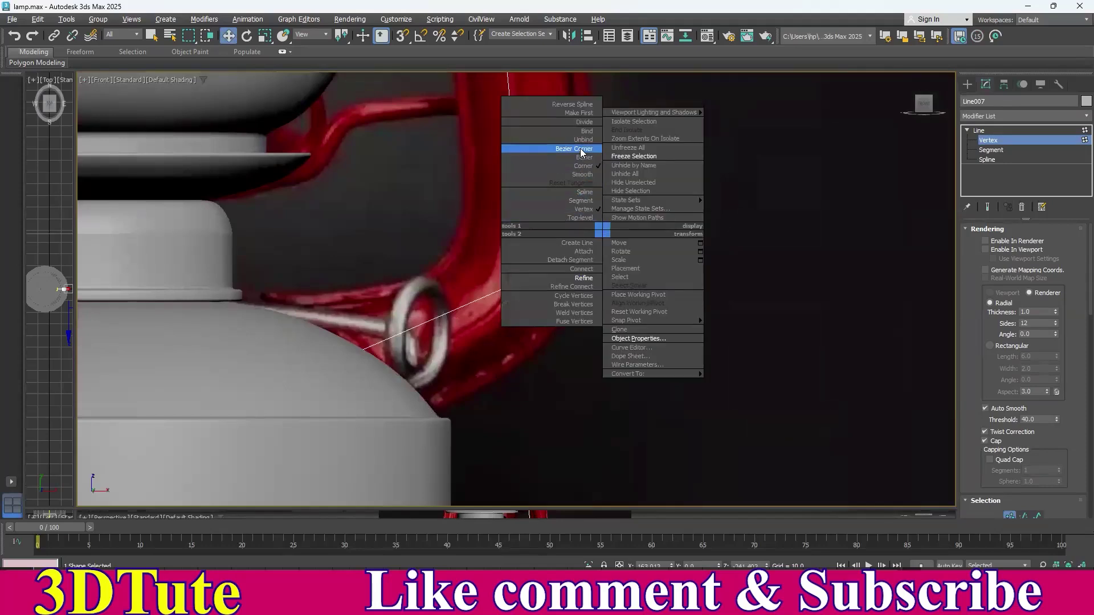
pyautogui.click(575, 151)
pyautogui.moveTo(453, 317); pyautogui.dragTo(437, 343)
# - Convert the spline's end vertex inside the fuel tank to a Bezier type, adjust its handle and check it in wireframe
pyautogui.click(315, 371)
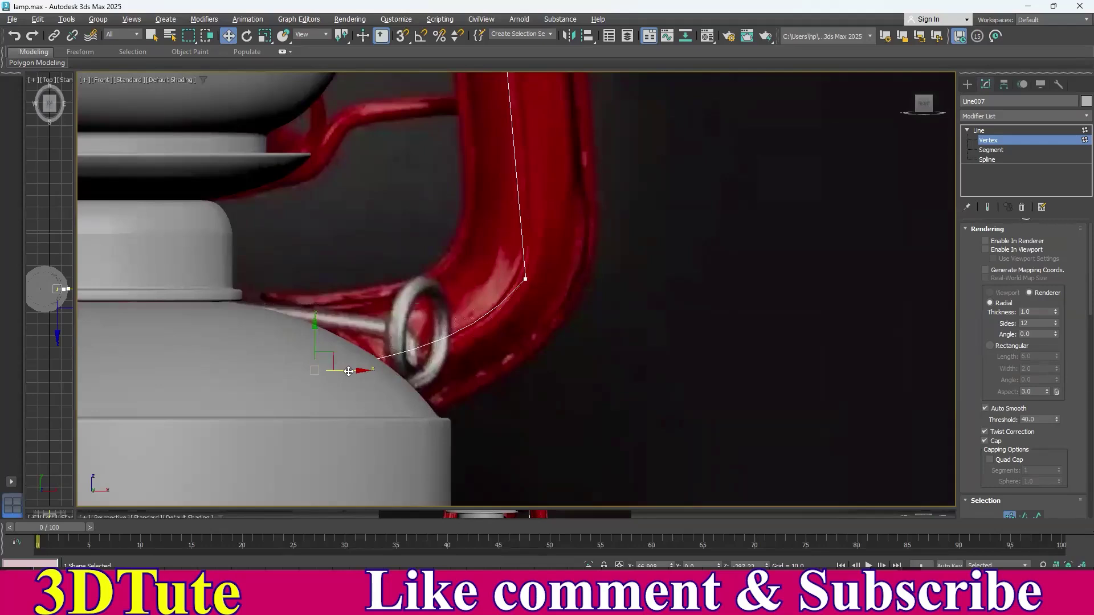
pyautogui.rightClick(464, 260)
pyautogui.click(434, 178)
pyautogui.moveTo(391, 359); pyautogui.dragTo(356, 379)
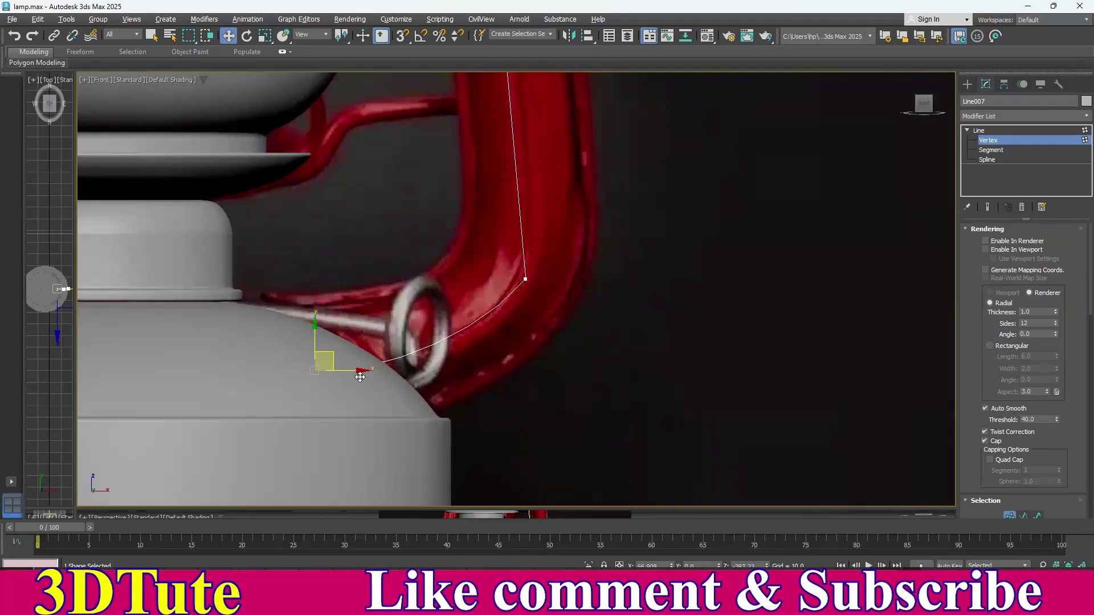
pyautogui.press('F3')
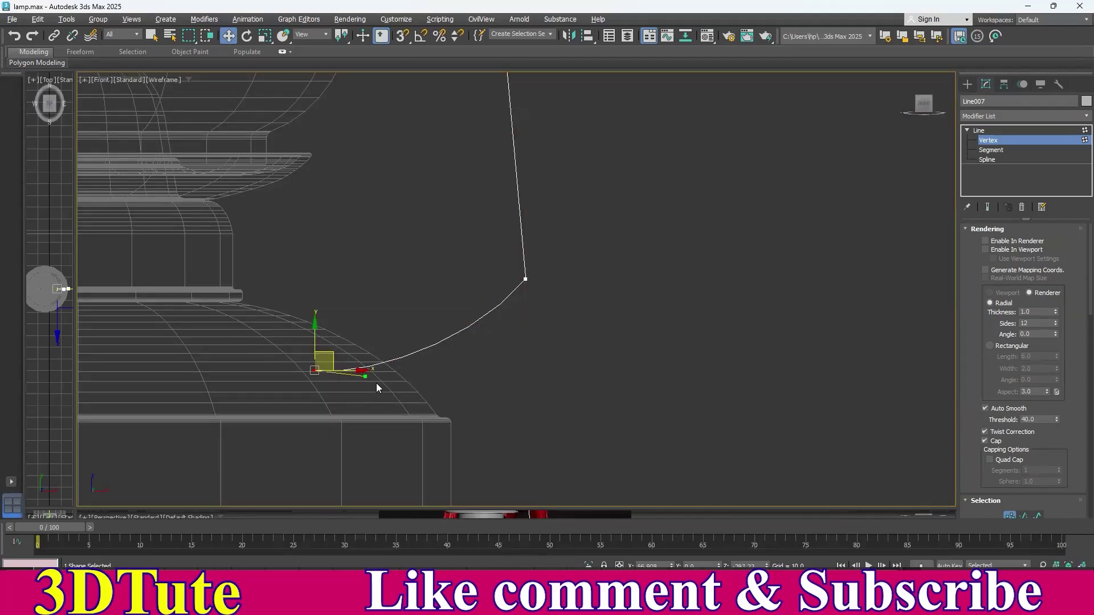
pyautogui.press('F3')
# - Fillet the vertex at the lower bend of the right tube spline
pyautogui.moveTo(446, 354); pyautogui.dragTo(418, 416, button='middle')
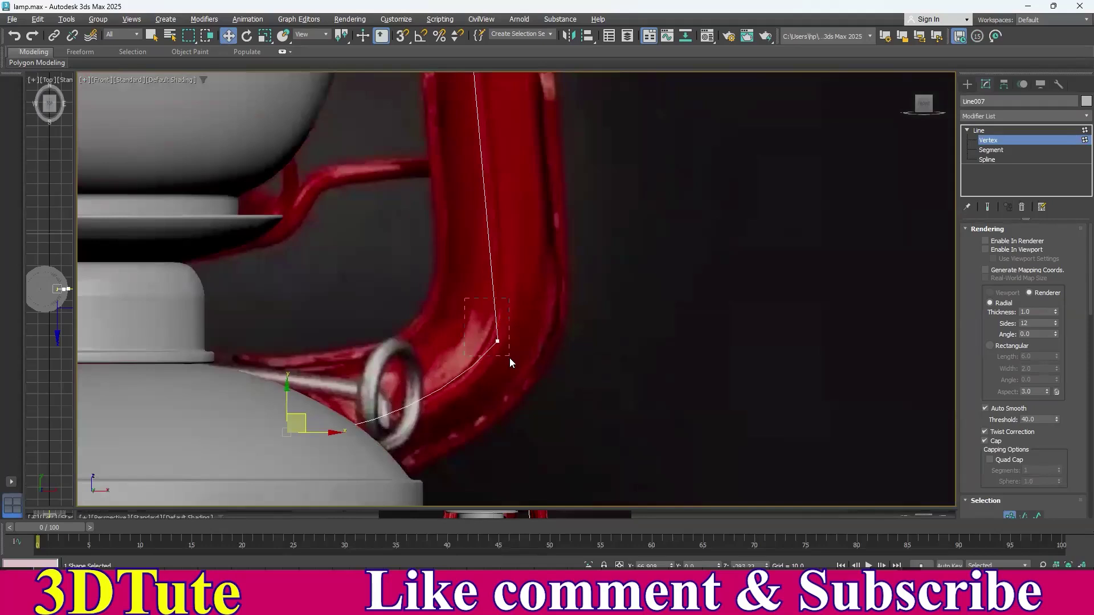
pyautogui.moveTo(509, 358); pyautogui.dragTo(510, 360)
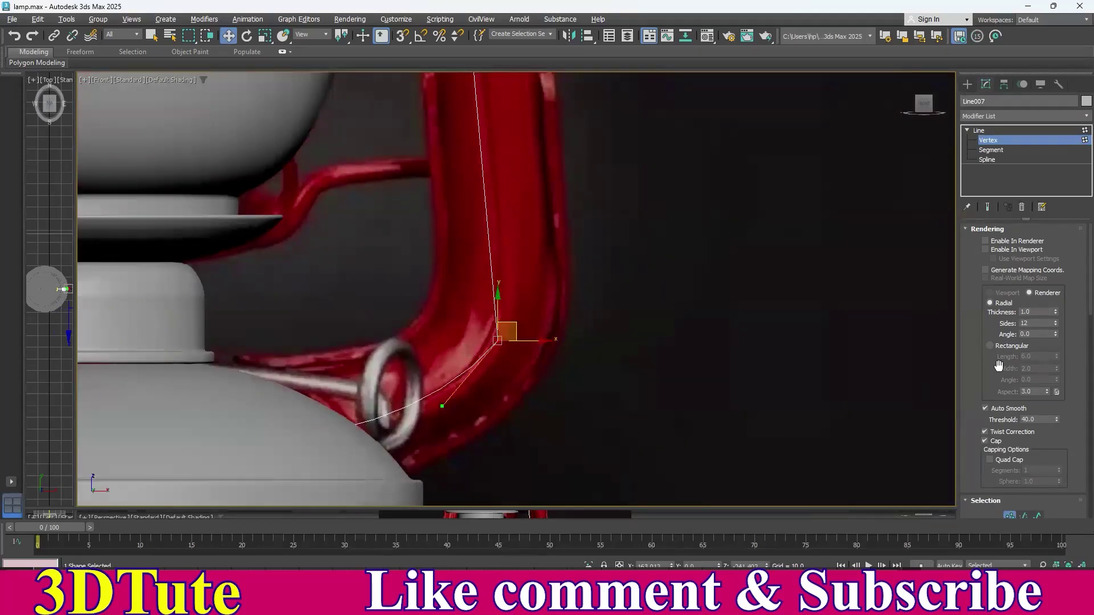
pyautogui.scroll(-10, 999, 378)
pyautogui.scroll(-5, 1006, 420)
pyautogui.click(989, 384)
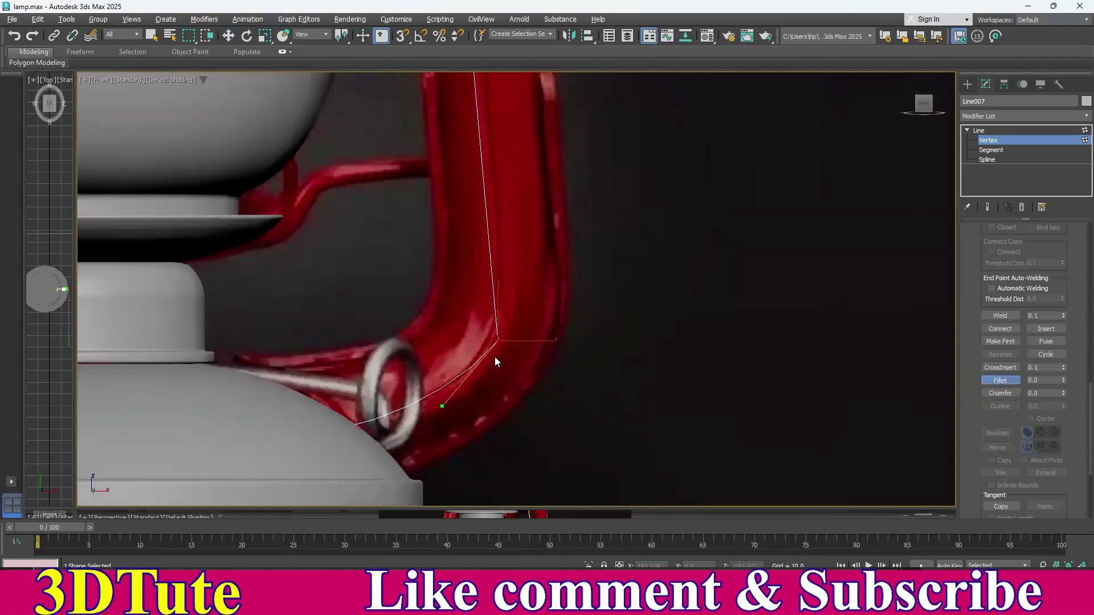
pyautogui.moveTo(500, 341); pyautogui.dragTo(487, 305)
# - Fillet the vertex at the upper bend of the right tube spline beside the chimney body
pyautogui.moveTo(567, 306); pyautogui.dragTo(571, 464, button='middle')
pyautogui.scroll(-3, 573, 284)
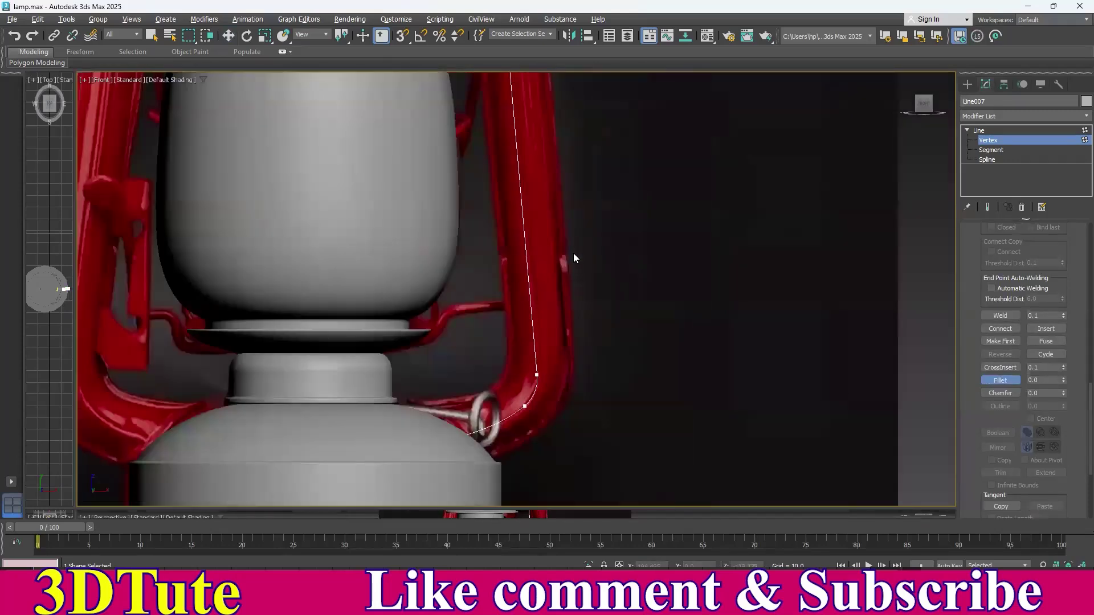
pyautogui.moveTo(576, 289); pyautogui.dragTo(589, 470, button='middle')
pyautogui.scroll(-3, 591, 407)
pyautogui.moveTo(570, 195); pyautogui.dragTo(482, 217, button='middle')
pyautogui.scroll(5, 561, 323)
pyautogui.click(503, 321)
pyautogui.click(229, 38)
pyautogui.moveTo(478, 212); pyautogui.dragTo(437, 137)
pyautogui.click(992, 381)
# - Fine-tune the upper bend and chimney-end vertices to follow the tube's centre, and finish vertex editing on the spline
pyautogui.press('w')
pyautogui.moveTo(440, 215); pyautogui.dragTo(521, 266, button='middle')
pyautogui.moveTo(495, 255); pyautogui.dragTo(496, 256)
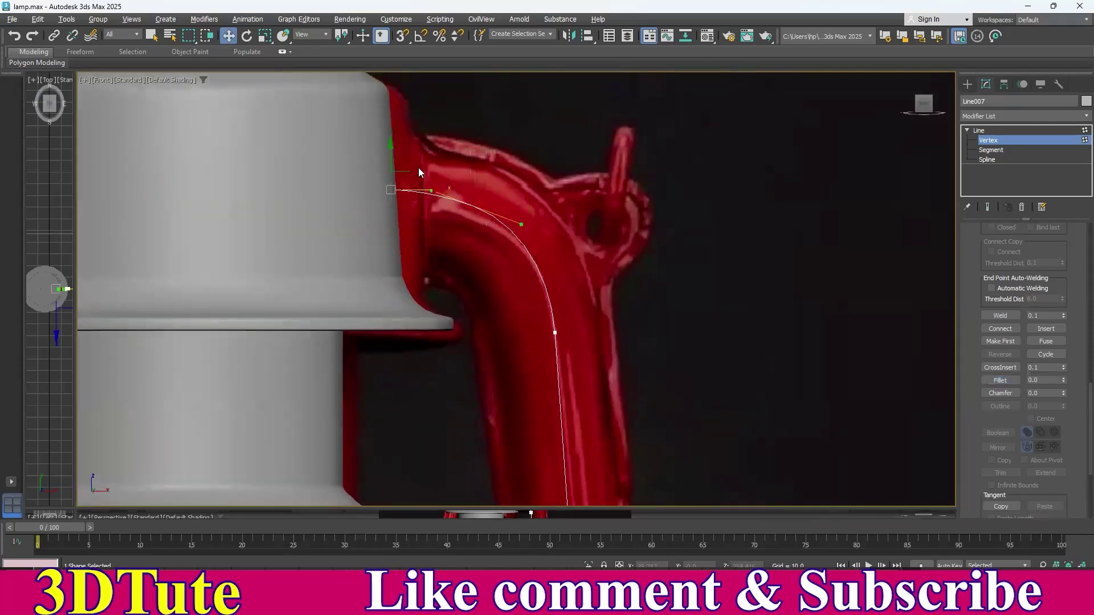
pyautogui.moveTo(402, 170); pyautogui.dragTo(402, 176)
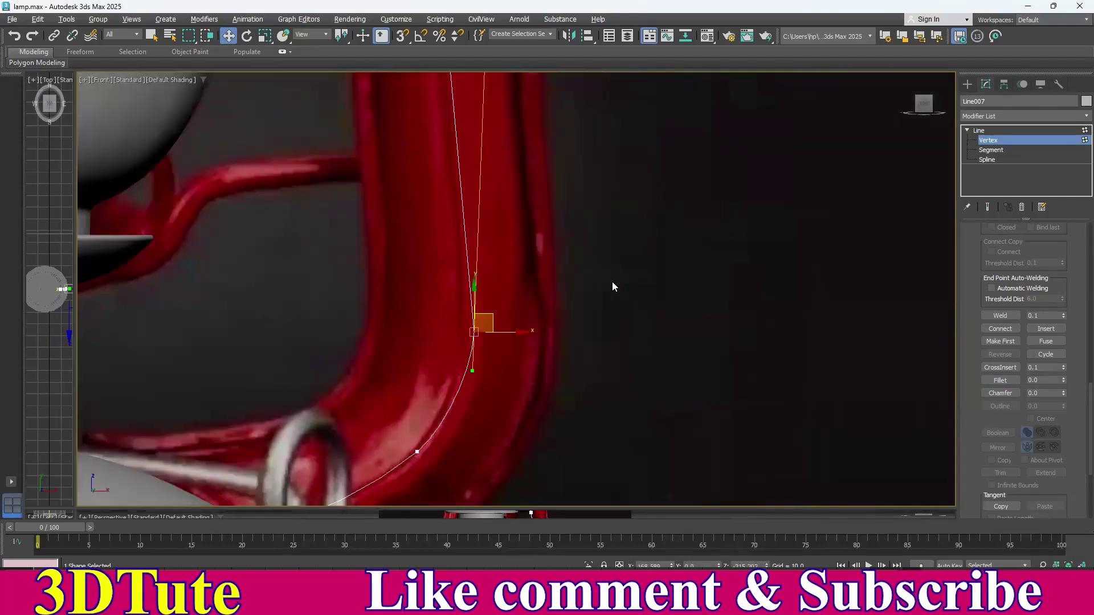
pyautogui.click(612, 281)
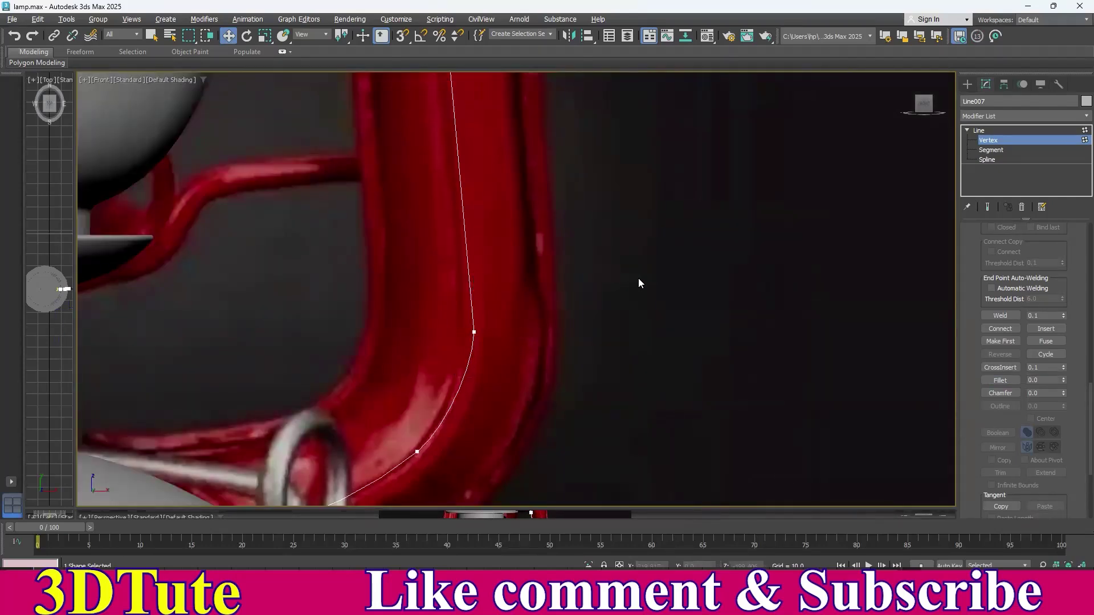
pyautogui.scroll(-5, 638, 280)
pyautogui.click(978, 131)
pyautogui.moveTo(686, 229); pyautogui.dragTo(674, 354, button='middle')
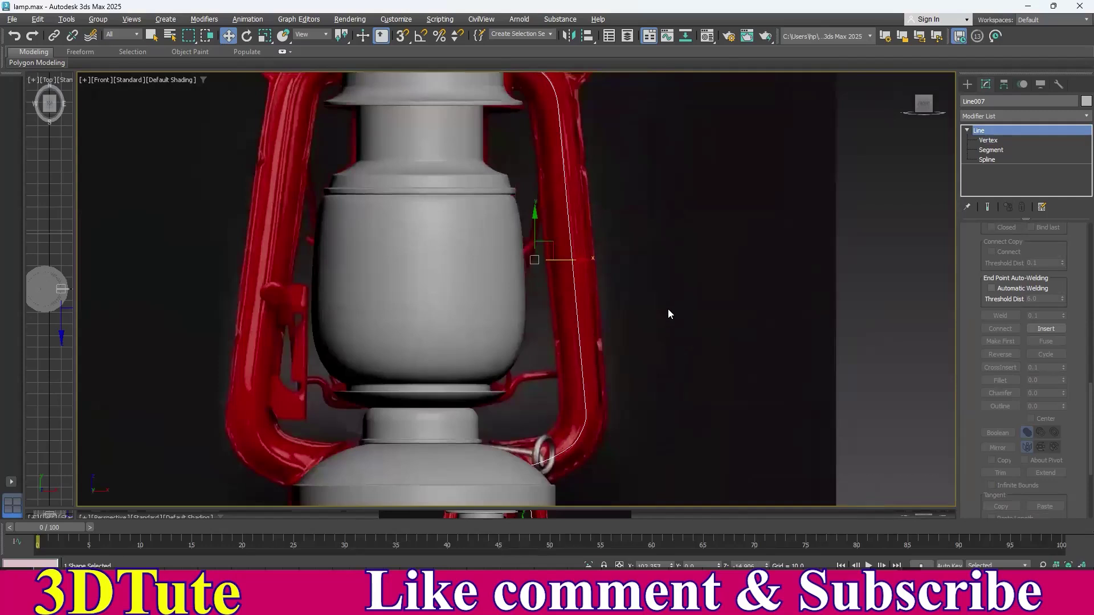
pyautogui.moveTo(668, 313); pyautogui.dragTo(665, 221, button='middle')
pyautogui.scroll(6, 634, 220)
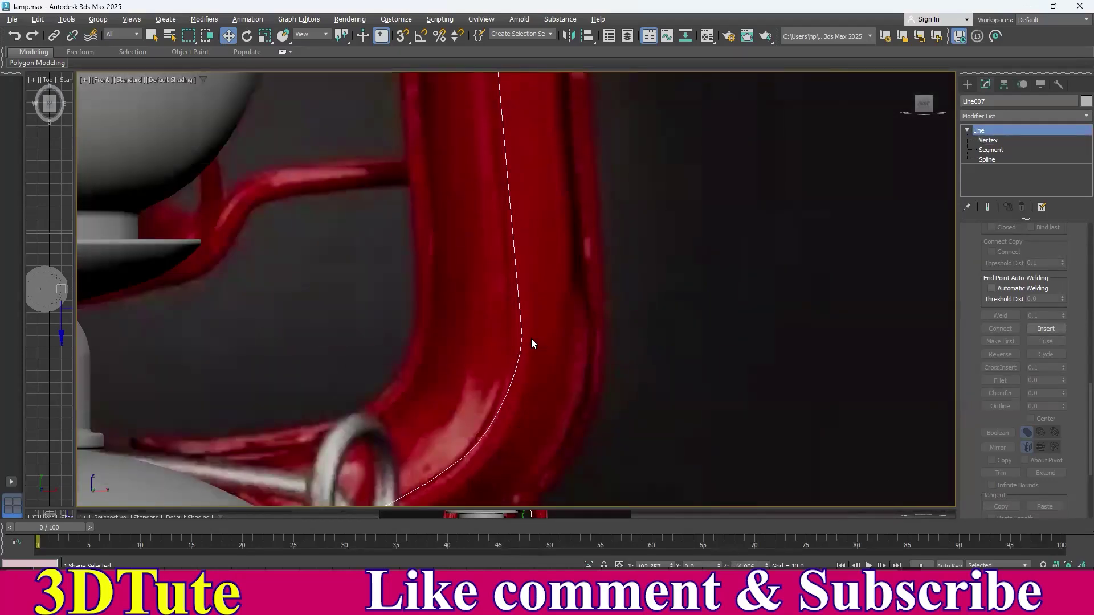
# - Convert the upper vertex of the right tube spline's lower bend to a Corner type
pyautogui.click(991, 140)
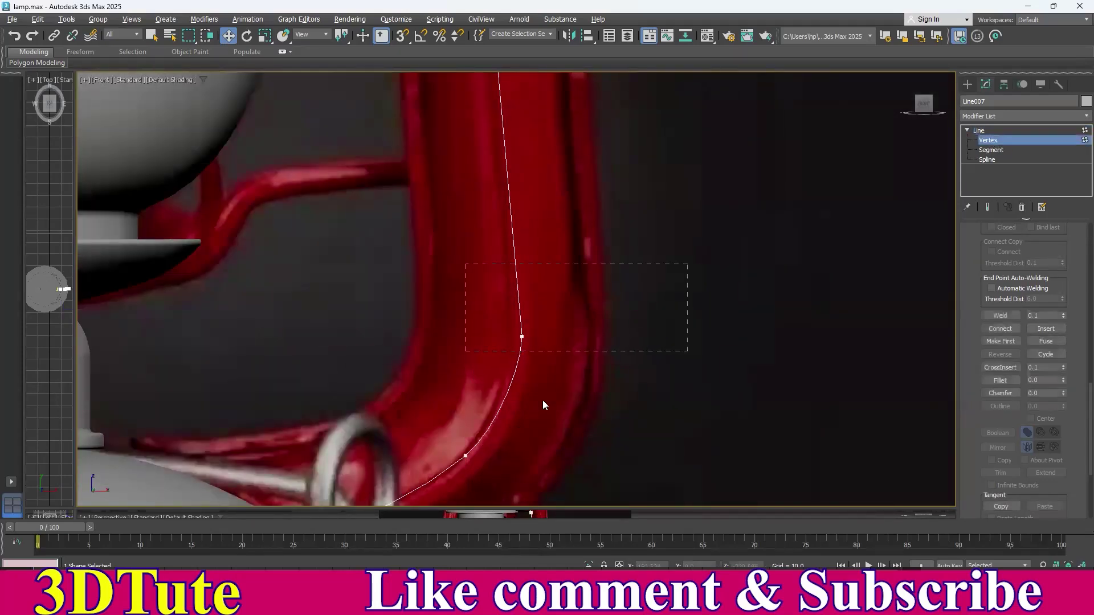
pyautogui.moveTo(688, 264); pyautogui.dragTo(466, 351)
pyautogui.scroll(-5, 666, 343)
pyautogui.moveTo(681, 335); pyautogui.dragTo(592, 343, button='middle')
pyautogui.rightClick(772, 234)
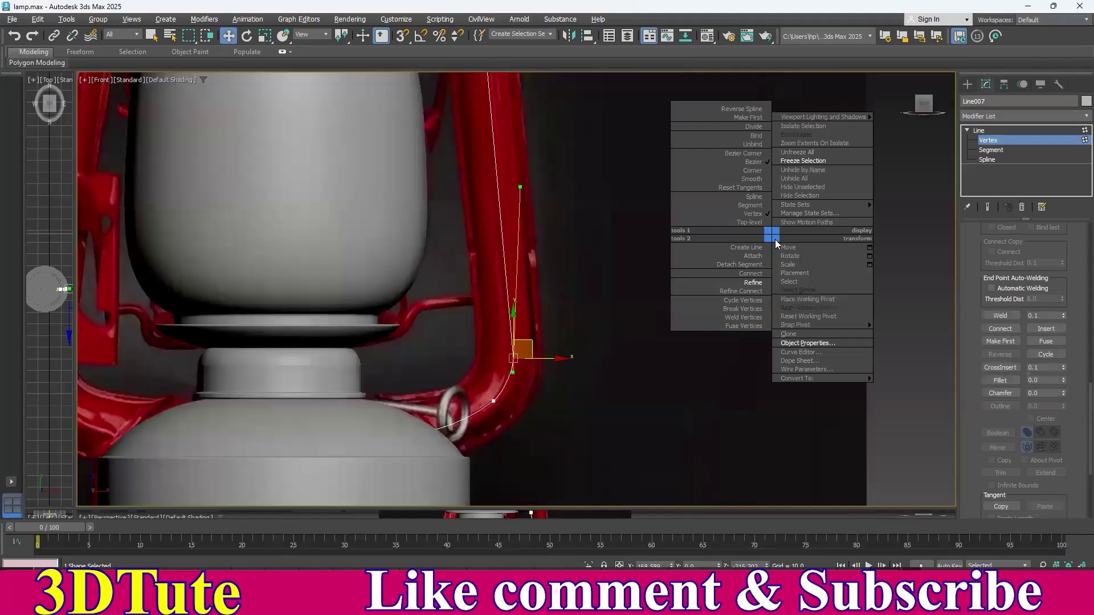
pyautogui.click(755, 169)
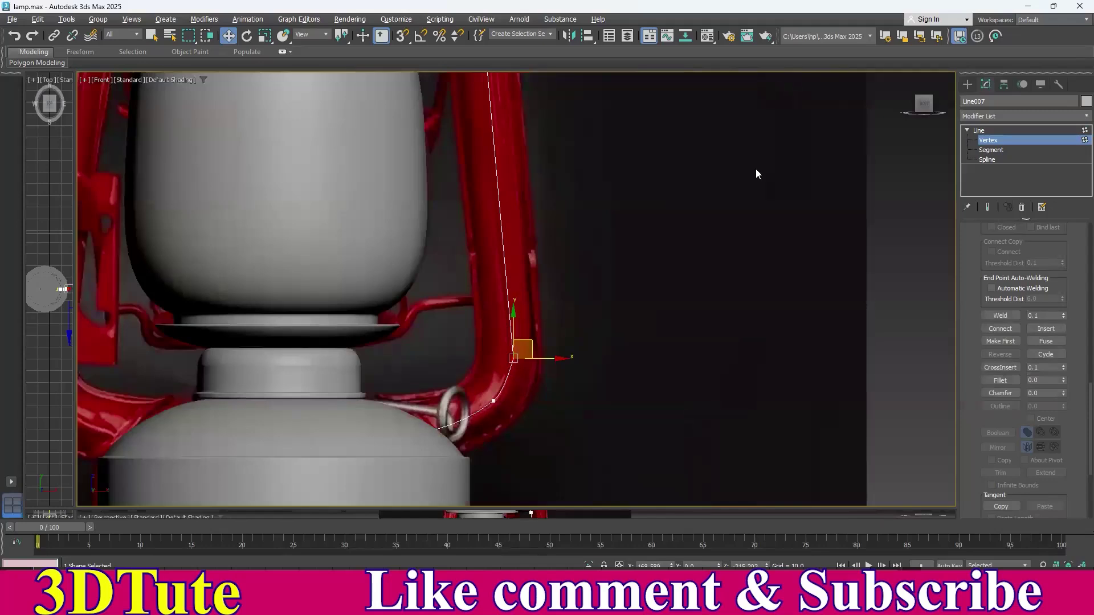
pyautogui.rightClick(784, 189)
pyautogui.click(602, 356)
# - Adjust the Bezier handle of the lower bend vertex beside the wire ring
pyautogui.moveTo(474, 383); pyautogui.dragTo(515, 429)
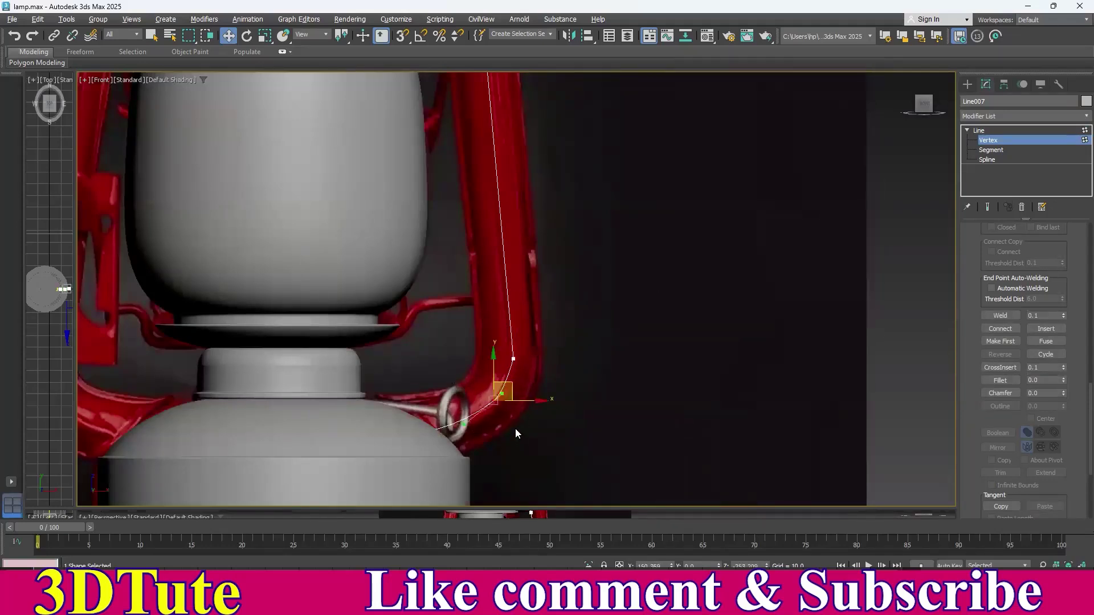
pyautogui.scroll(4, 513, 386)
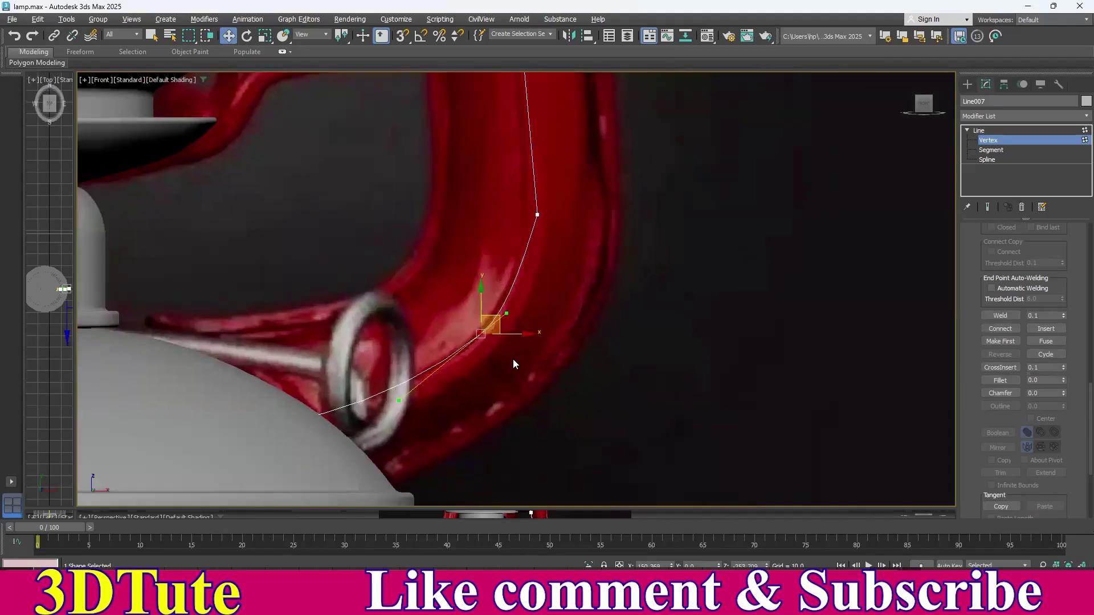
pyautogui.moveTo(508, 313); pyautogui.dragTo(508, 313)
# - Fillet the corner vertex at the start of the right tube's lower bend into a rounded curve
pyautogui.moveTo(491, 161); pyautogui.dragTo(566, 251)
pyautogui.scroll(-5, 679, 231)
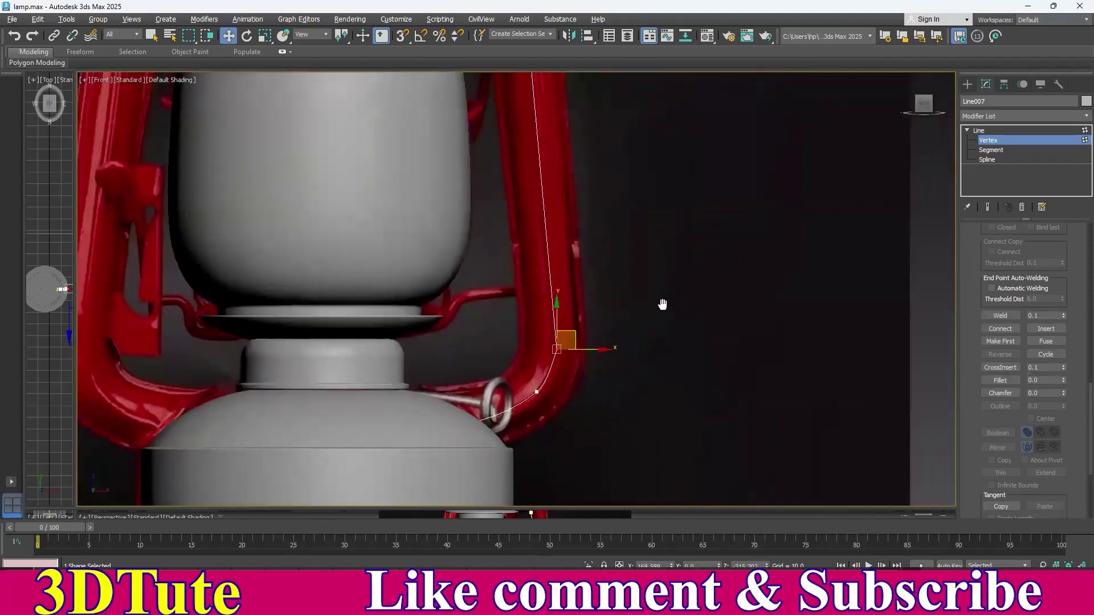
pyautogui.scroll(2, 707, 294)
pyautogui.moveTo(647, 278); pyautogui.dragTo(655, 209, button='middle')
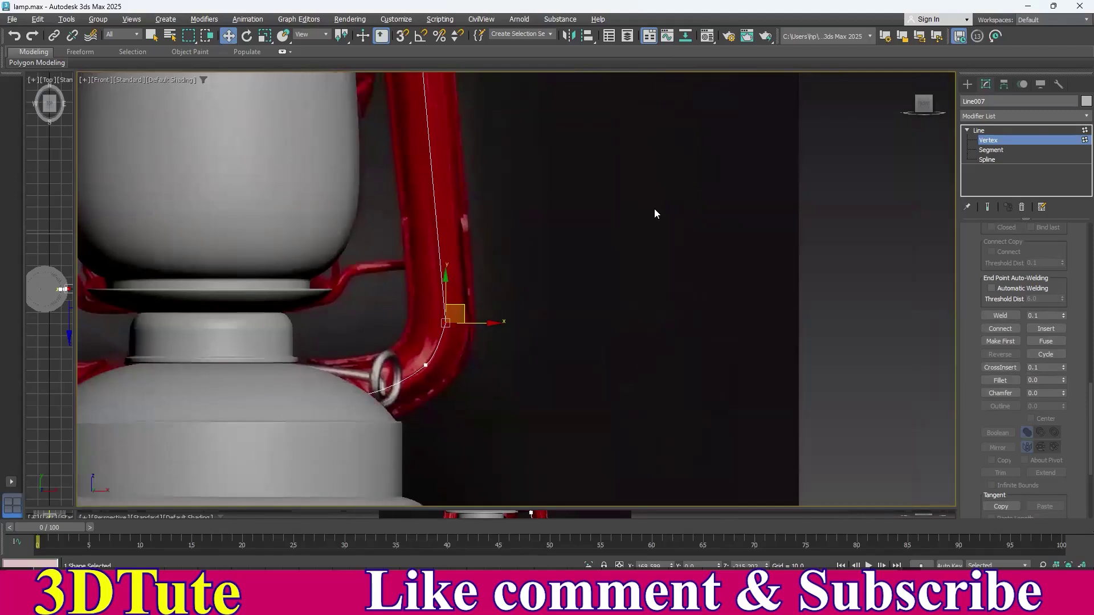
pyautogui.click(1001, 379)
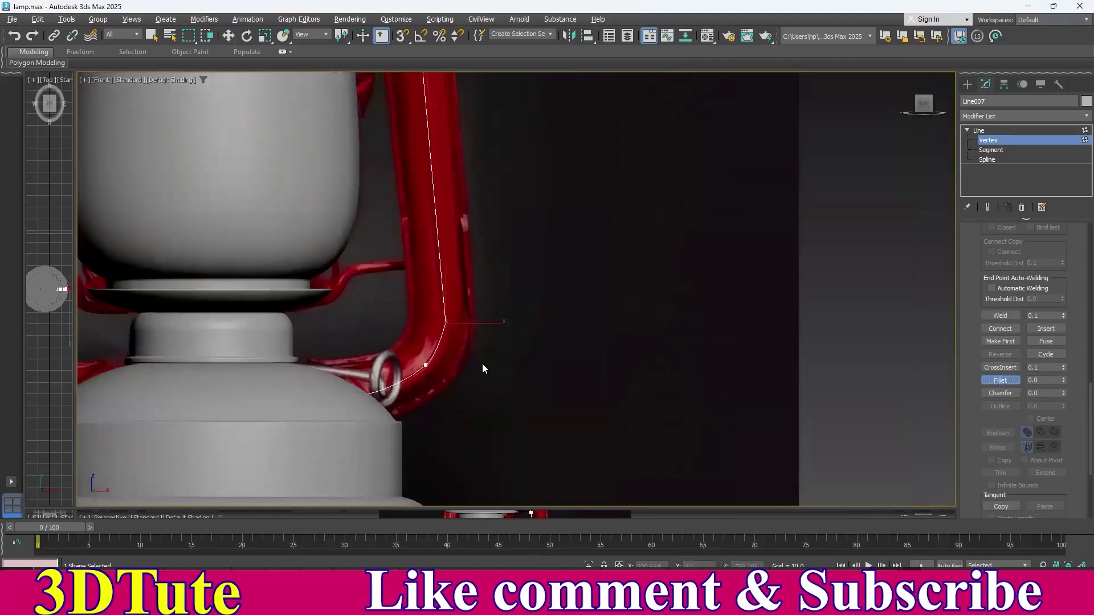
pyautogui.scroll(4, 482, 363)
pyautogui.moveTo(516, 292); pyautogui.dragTo(510, 252)
pyautogui.press('w')
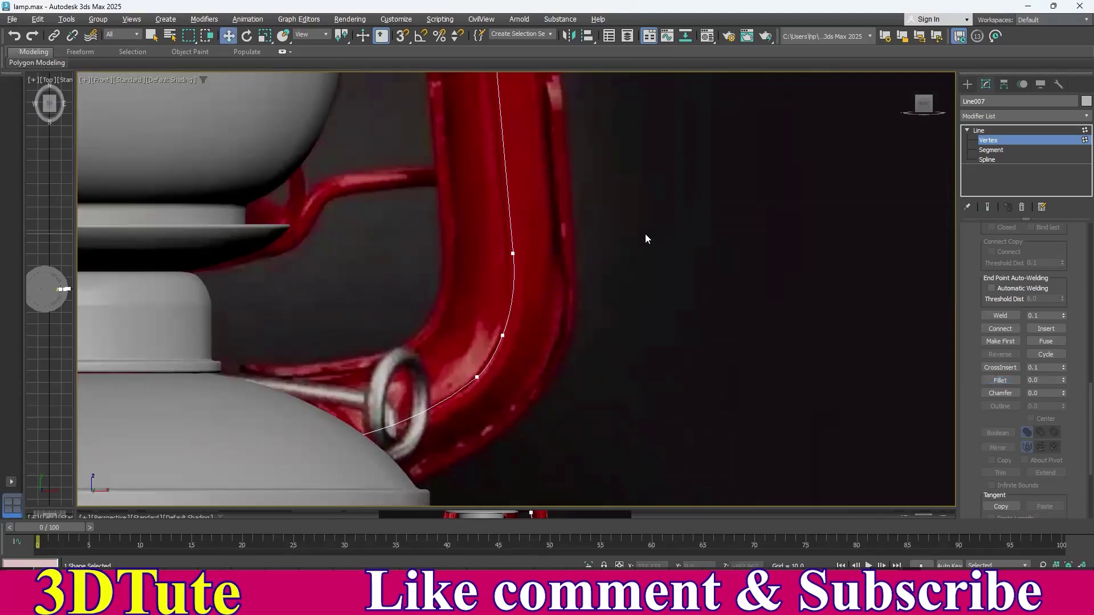
# - Move the vertex beside the wire ring down along the tube to smooth the bend, and finish vertex editing on the spline
pyautogui.click(476, 377)
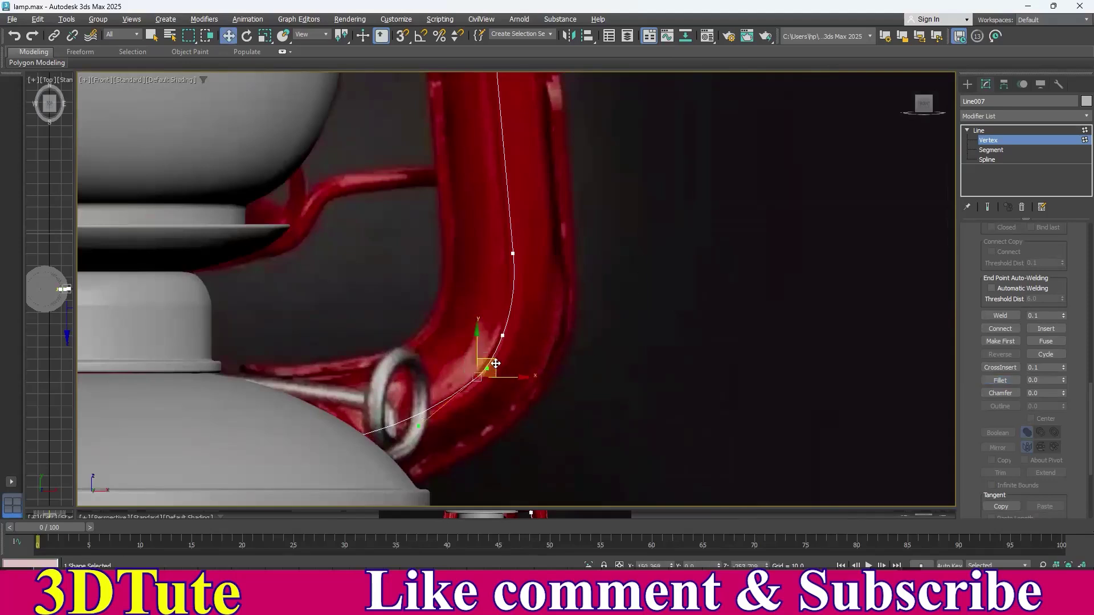
pyautogui.click(618, 328)
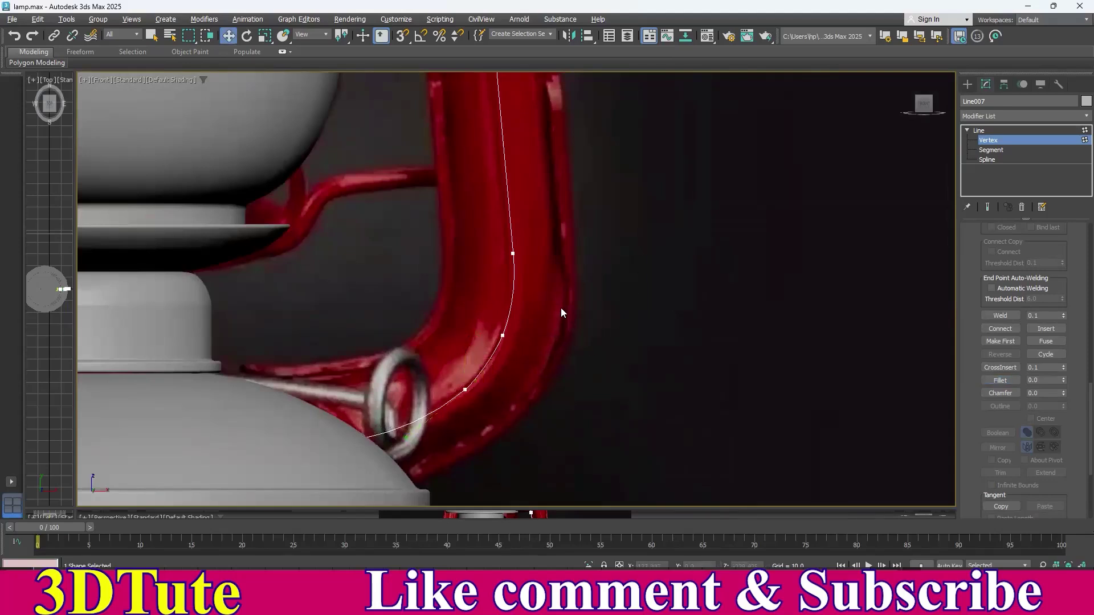
pyautogui.scroll(-5, 658, 299)
pyautogui.click(977, 129)
# - Examine the ridges along the left side tube in the reference image to understand its cross-section
pyautogui.moveTo(689, 221); pyautogui.dragTo(655, 302, button='middle')
pyautogui.moveTo(638, 254); pyautogui.dragTo(645, 305, button='middle')
pyautogui.moveTo(596, 278); pyautogui.dragTo(554, 224, button='middle')
pyautogui.scroll(3, 554, 223)
pyautogui.moveTo(562, 302)
pyautogui.mouseDown(button='middle')
pyautogui.moveTo(564, 279)
pyautogui.moveTo(589, 284)
pyautogui.moveTo(584, 198)
pyautogui.mouseUp(button='middle')
pyautogui.moveTo(560, 257); pyautogui.dragTo(870, 274, button='middle')
pyautogui.moveTo(400, 311); pyautogui.dragTo(443, 308, button='middle')
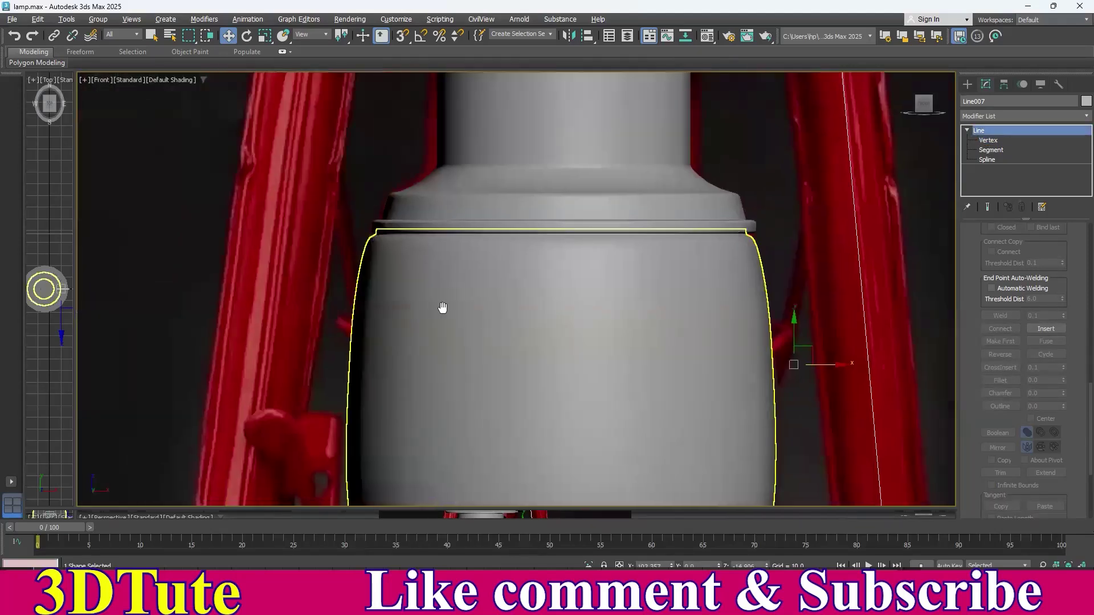
pyautogui.scroll(5, 405, 313)
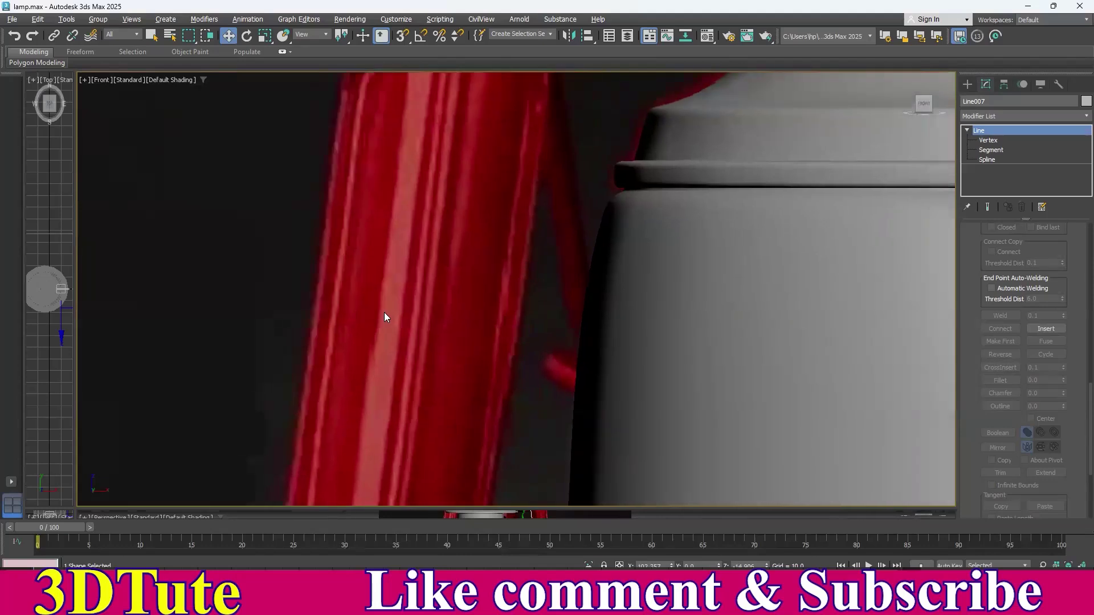
pyautogui.moveTo(377, 301); pyautogui.dragTo(326, 294, button='middle')
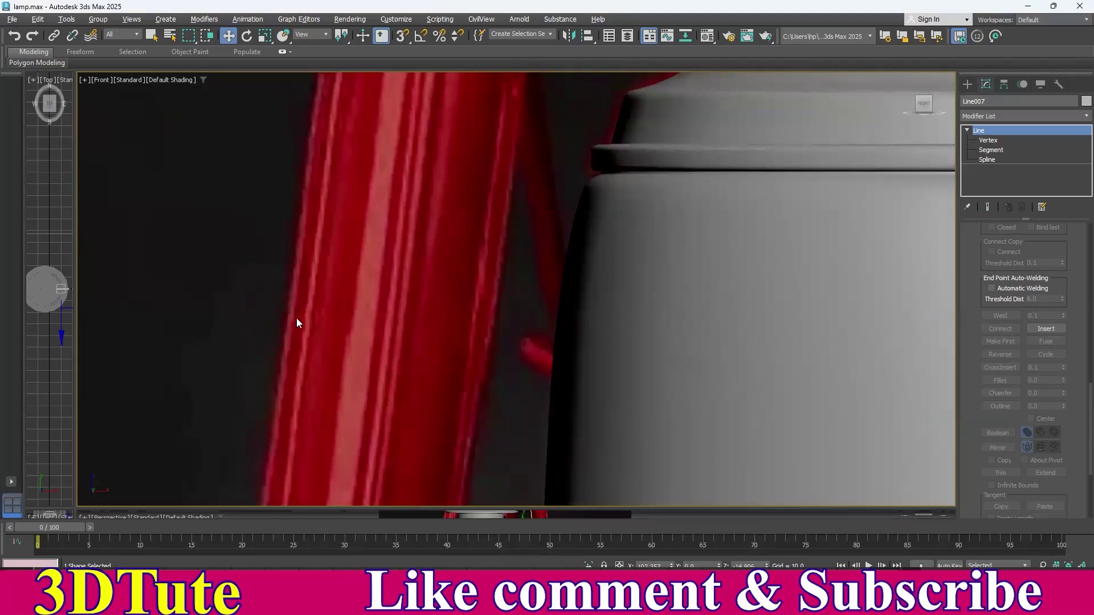
pyautogui.moveTo(360, 332); pyautogui.dragTo(375, 330, button='middle')
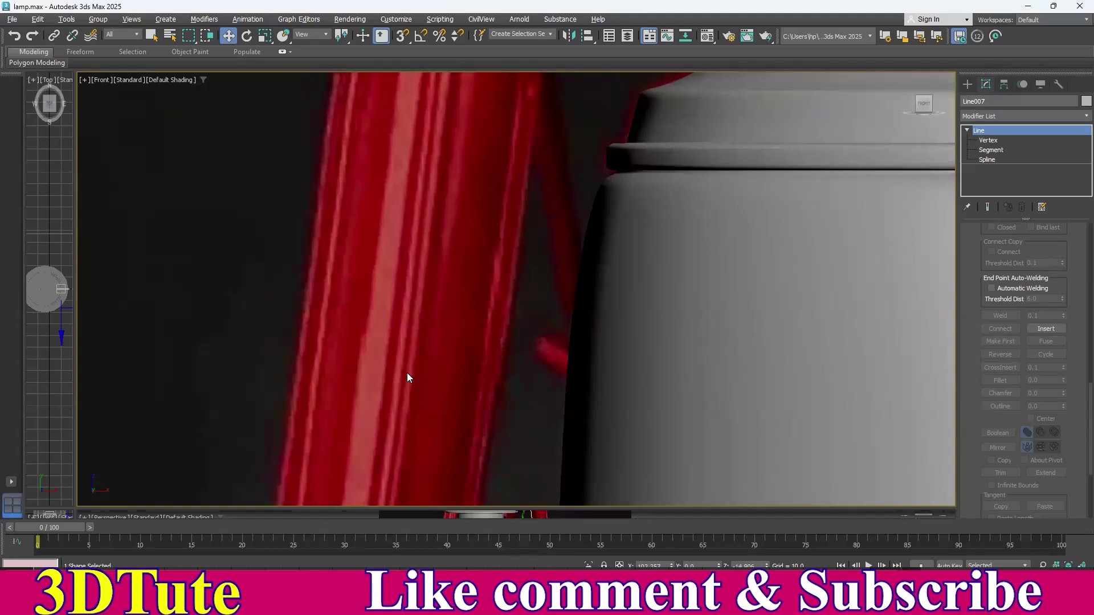
pyautogui.scroll(-5, 455, 408)
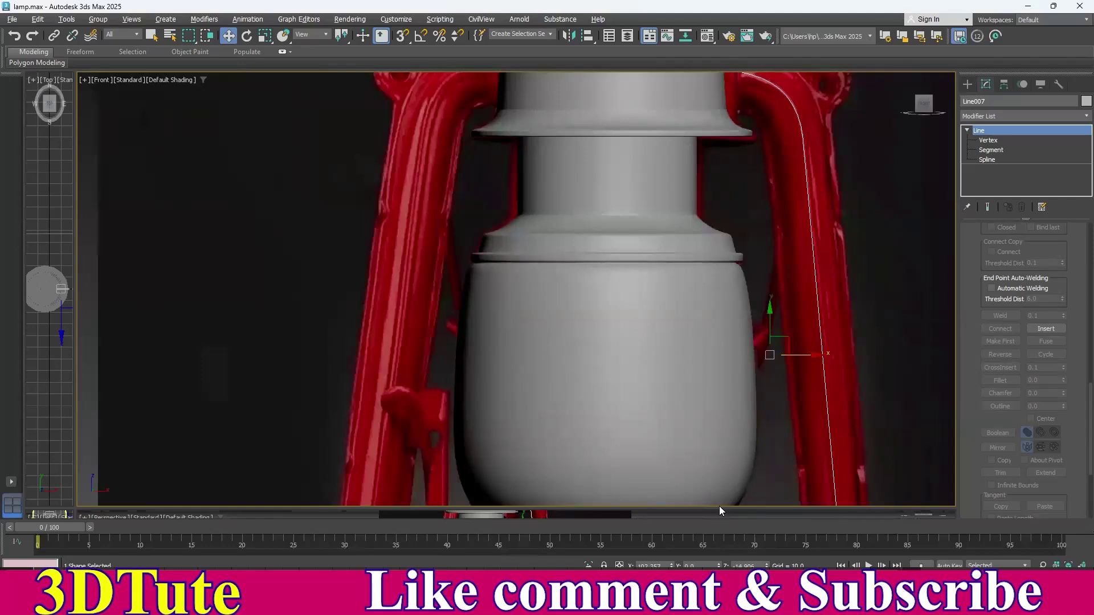
# - Switch to Paint and sketch a circular tube cross-section with four outward bumps on a new blank canvas
pyautogui.hotkey('alt', 'Tab')
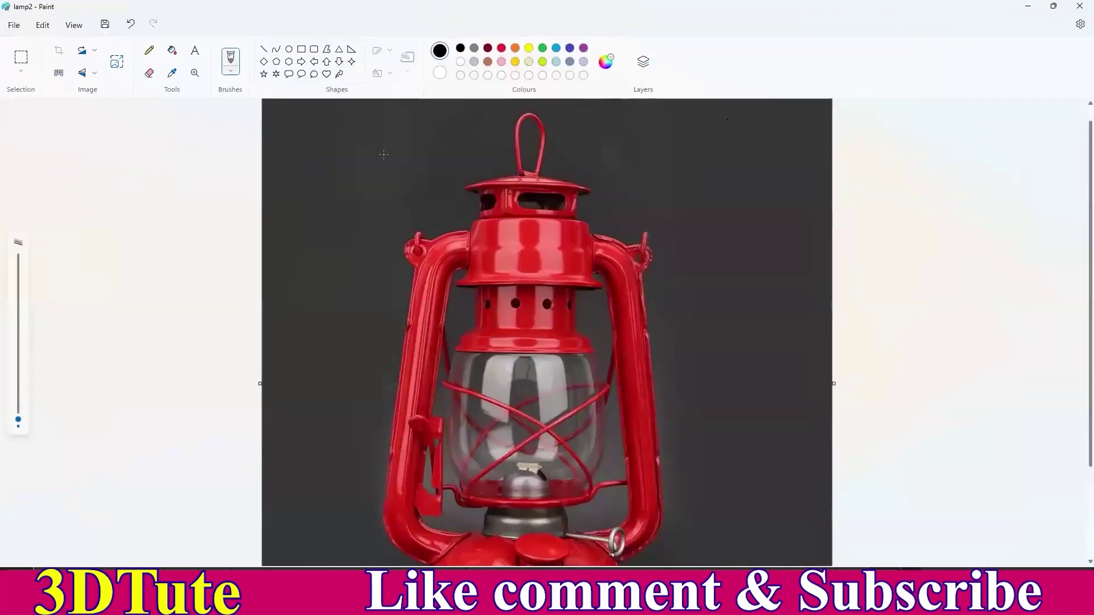
pyautogui.click(13, 25)
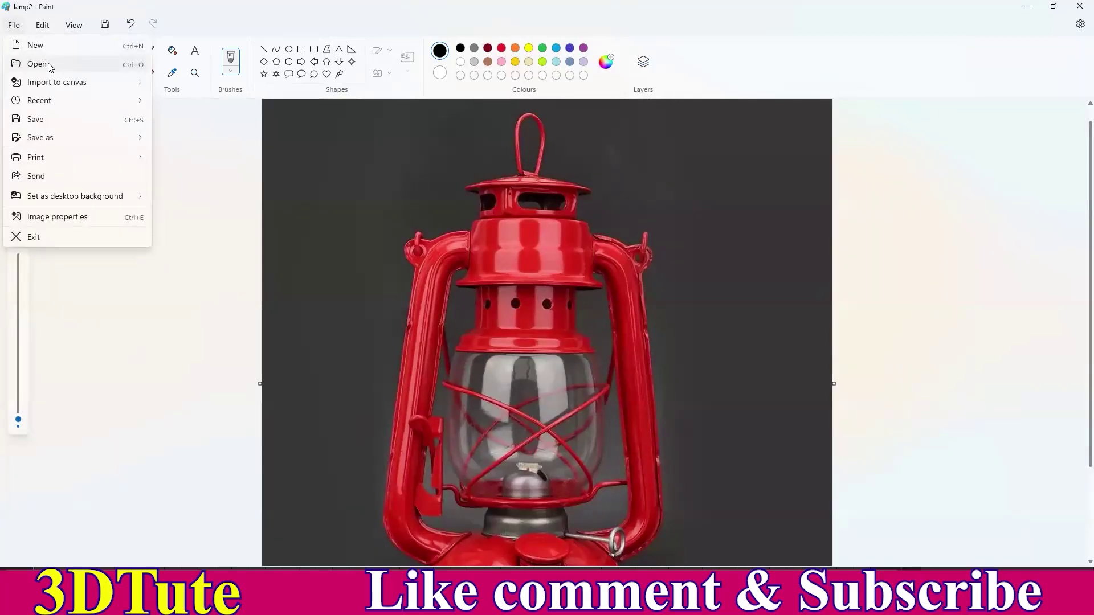
pyautogui.click(35, 45)
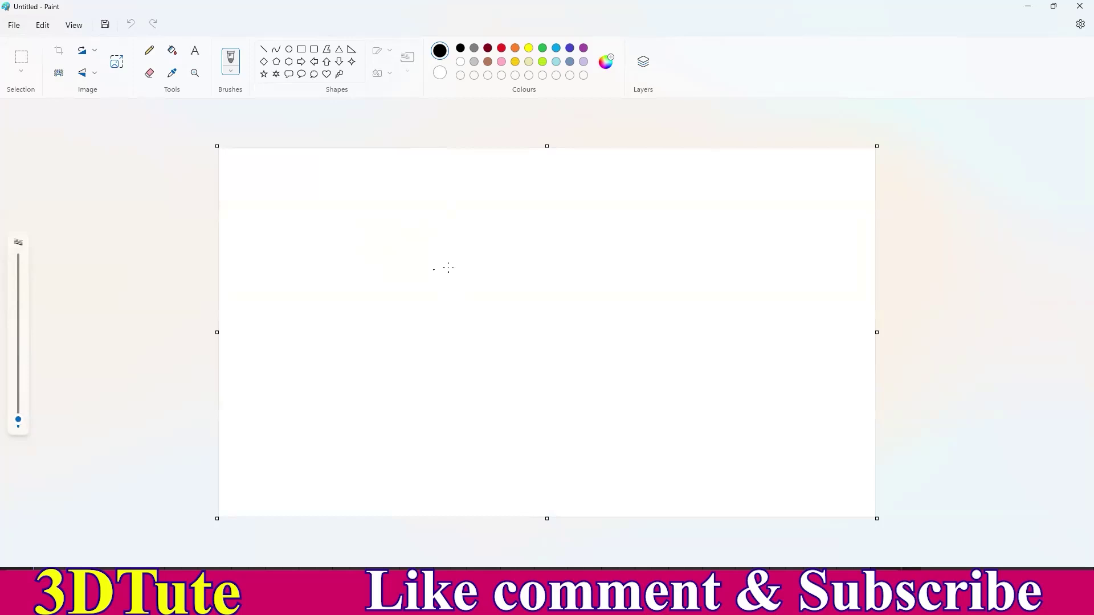
pyautogui.moveTo(456, 273)
pyautogui.mouseDown()
pyautogui.moveTo(468, 250)
pyautogui.moveTo(528, 325)
pyautogui.moveTo(511, 333)
pyautogui.moveTo(507, 368)
pyautogui.moveTo(488, 377)
pyautogui.mouseUp()
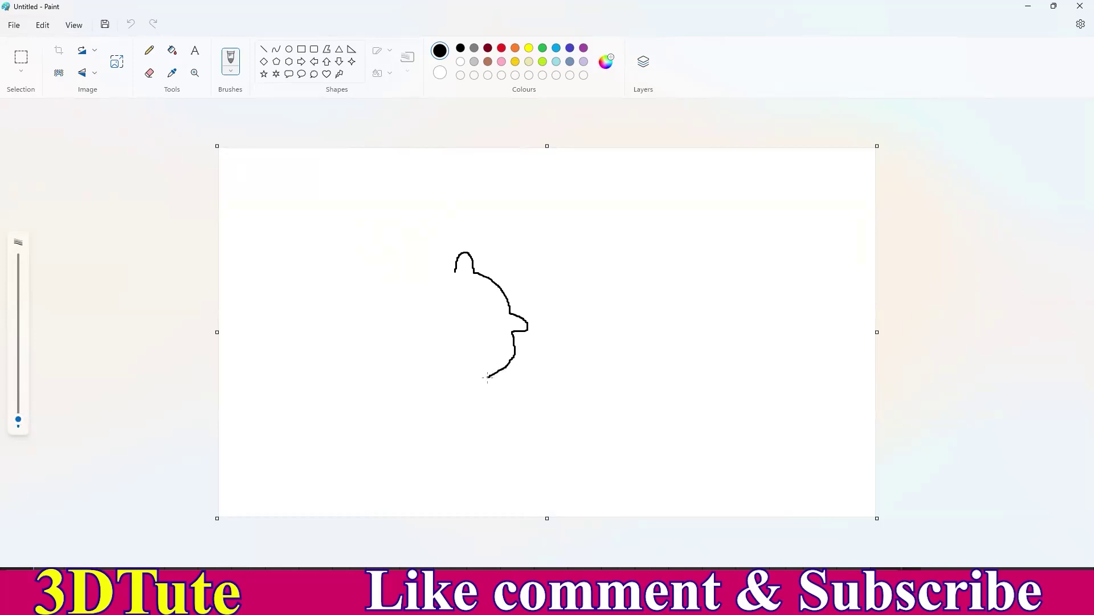
pyautogui.moveTo(484, 393)
pyautogui.mouseDown()
pyautogui.moveTo(394, 335)
pyautogui.moveTo(409, 326)
pyautogui.mouseUp()
pyautogui.moveTo(413, 321)
pyautogui.mouseDown()
pyautogui.moveTo(431, 283)
pyautogui.moveTo(448, 275)
pyautogui.mouseUp()
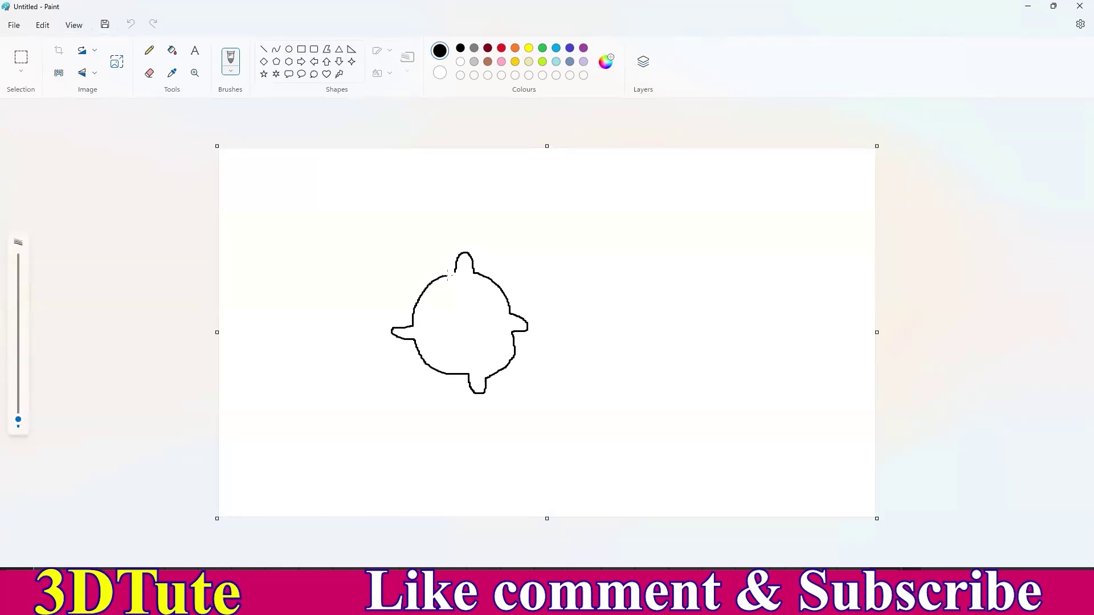
pyautogui.moveTo(509, 309)
pyautogui.mouseDown()
pyautogui.moveTo(528, 326)
pyautogui.moveTo(507, 311)
pyautogui.mouseUp()
# - Return to 3ds Max, enlarge the Top viewport beside the Front viewport and hide its grid
pyautogui.click(1030, 5)
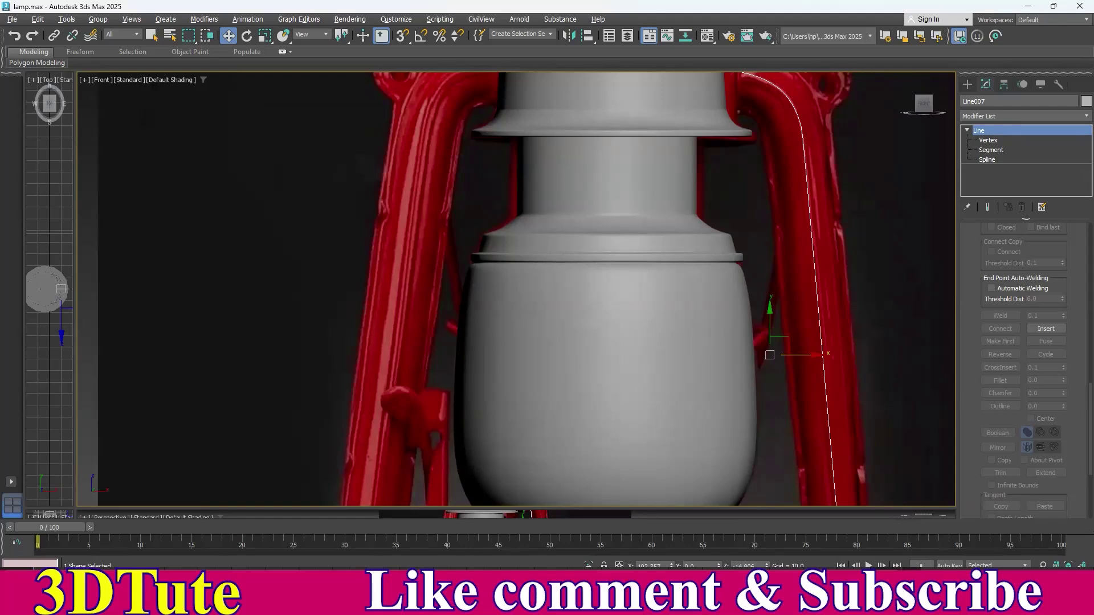
pyautogui.click(636, 602)
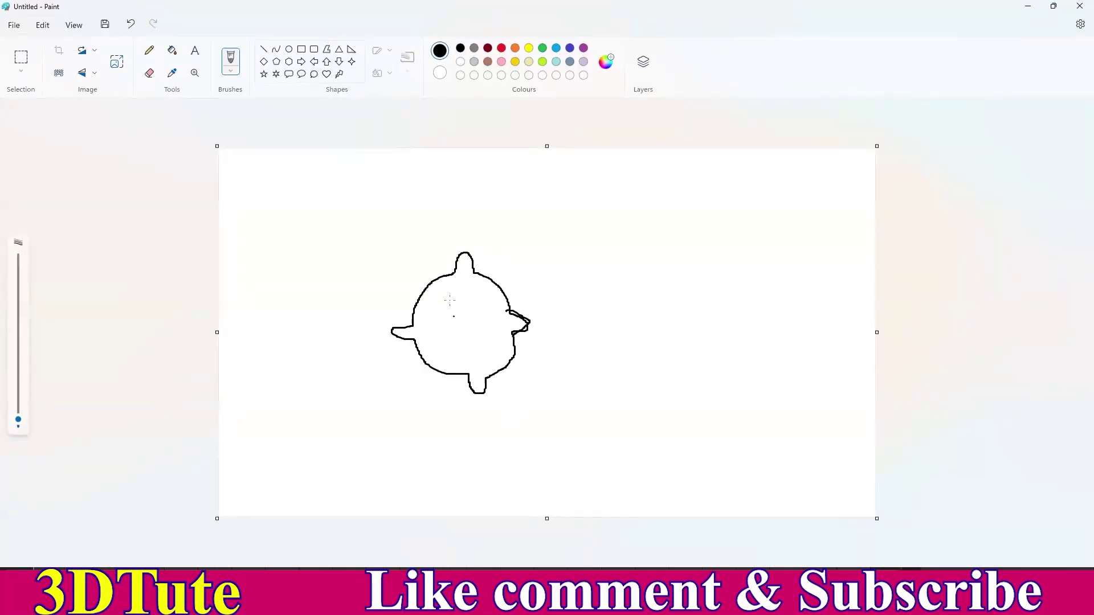
pyautogui.click(1027, 7)
pyautogui.scroll(-10, 559, 251)
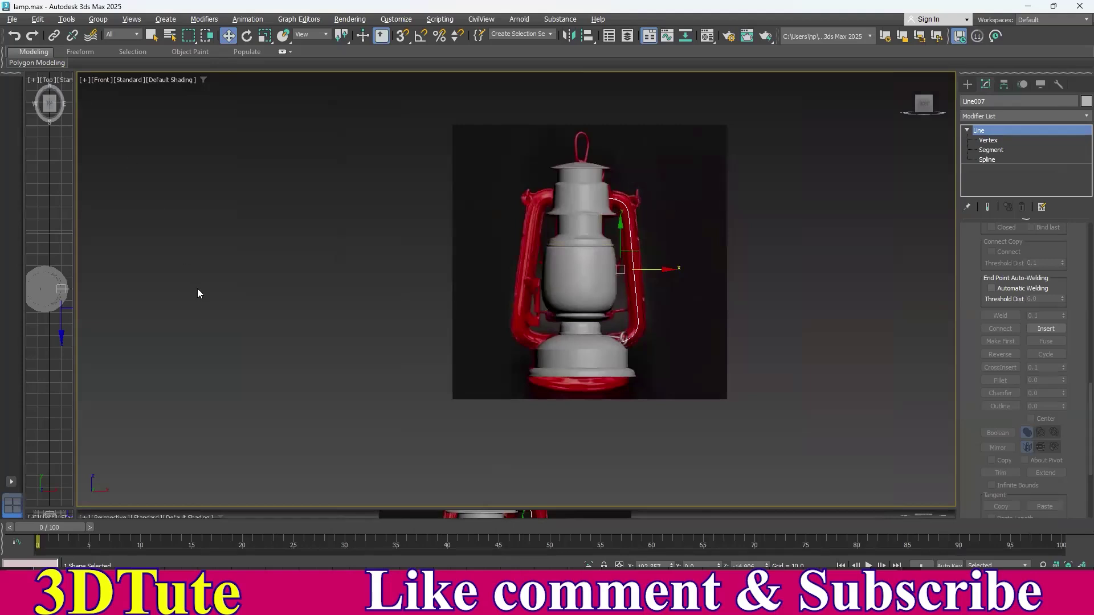
pyautogui.moveTo(75, 509); pyautogui.dragTo(525, 418)
pyautogui.scroll(-5, 369, 298)
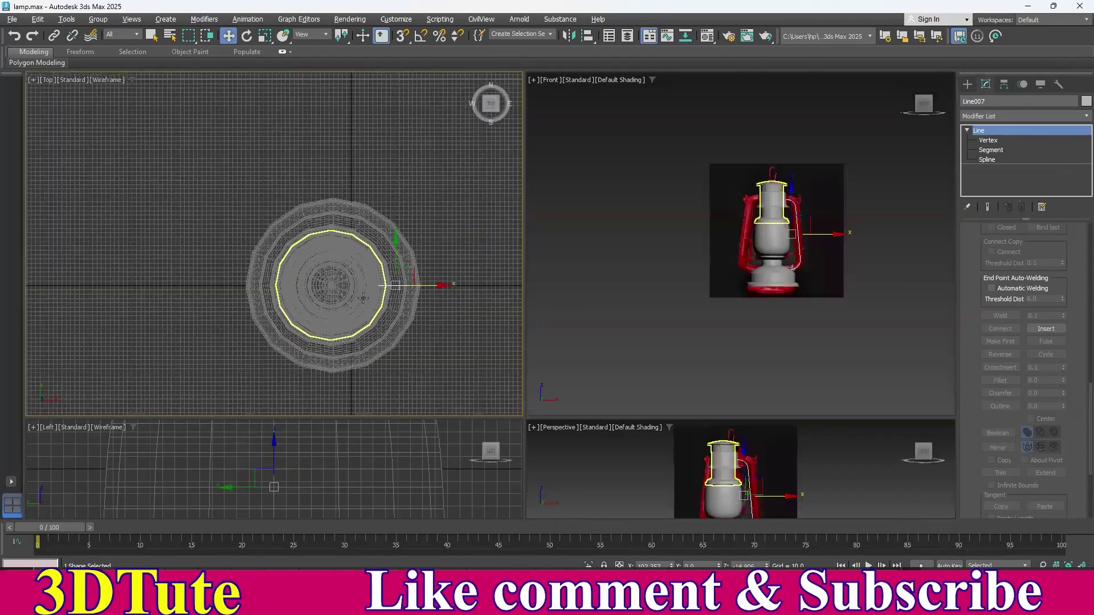
pyautogui.scroll(6, 363, 297)
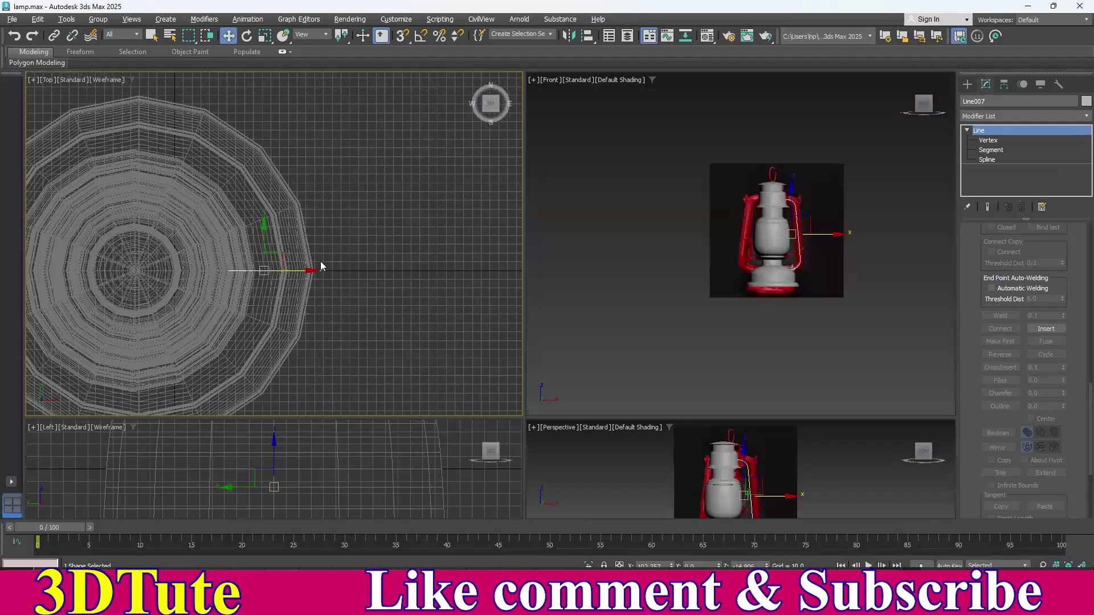
pyautogui.moveTo(382, 295)
pyautogui.mouseDown(button='middle')
pyautogui.moveTo(325, 292)
pyautogui.moveTo(382, 290)
pyautogui.mouseUp(button='middle')
pyautogui.press('g')
# - Draw a circle spline in the Top viewport in the empty space beside the lantern
pyautogui.click(968, 84)
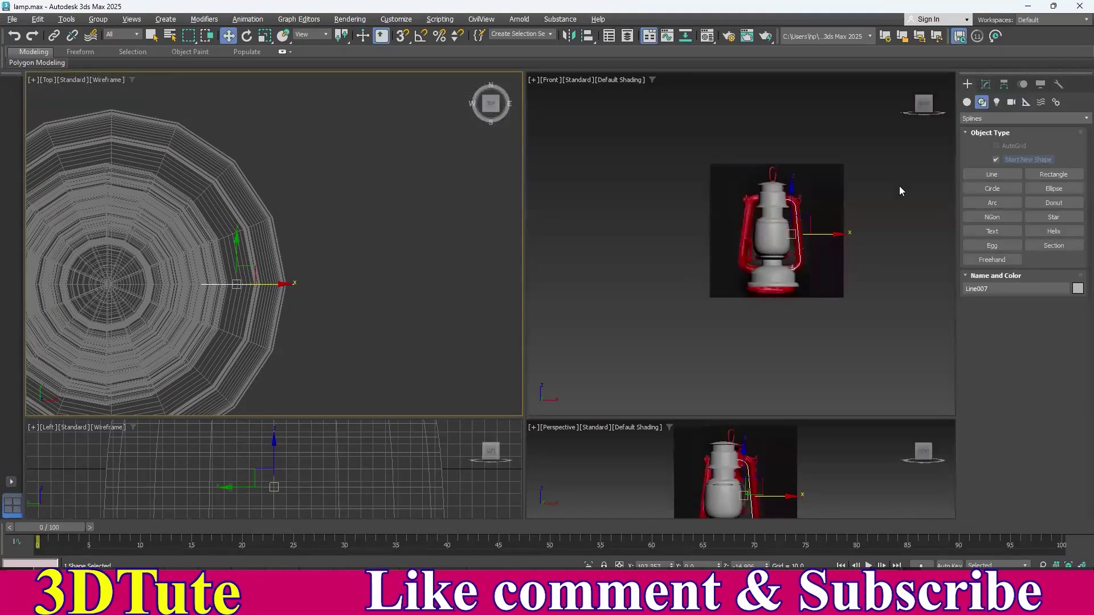
pyautogui.click(997, 190)
pyautogui.scroll(4, 377, 262)
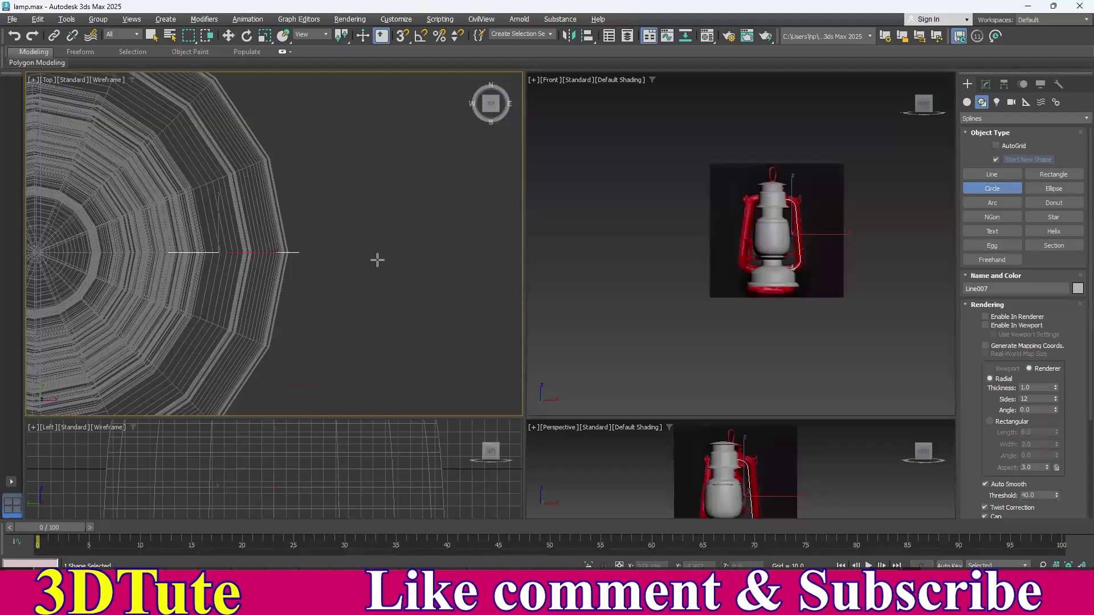
pyautogui.moveTo(304, 272); pyautogui.dragTo(354, 299)
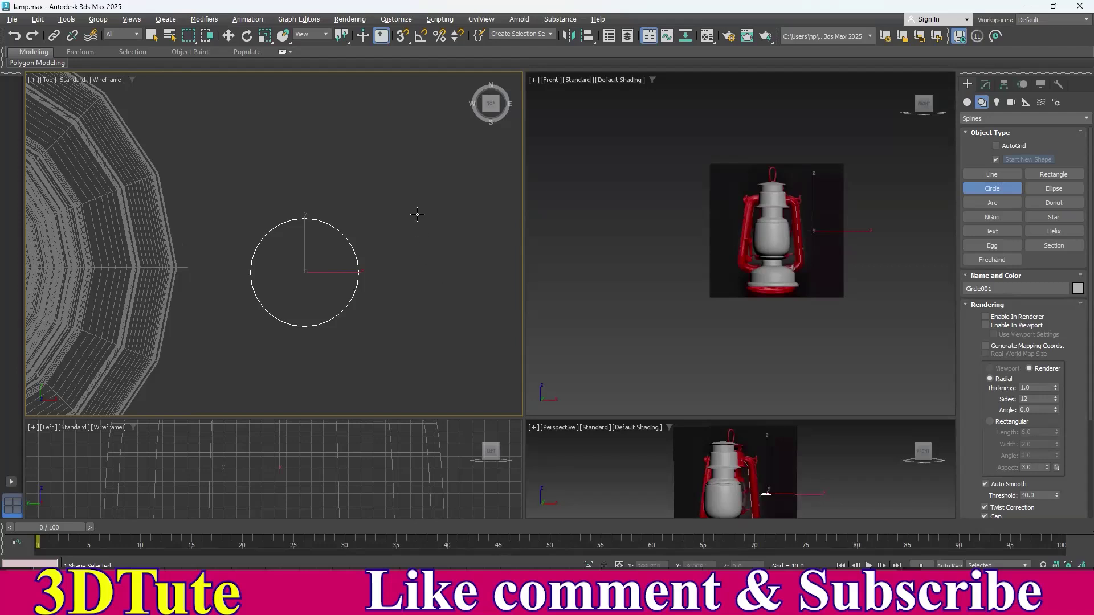
pyautogui.press('w')
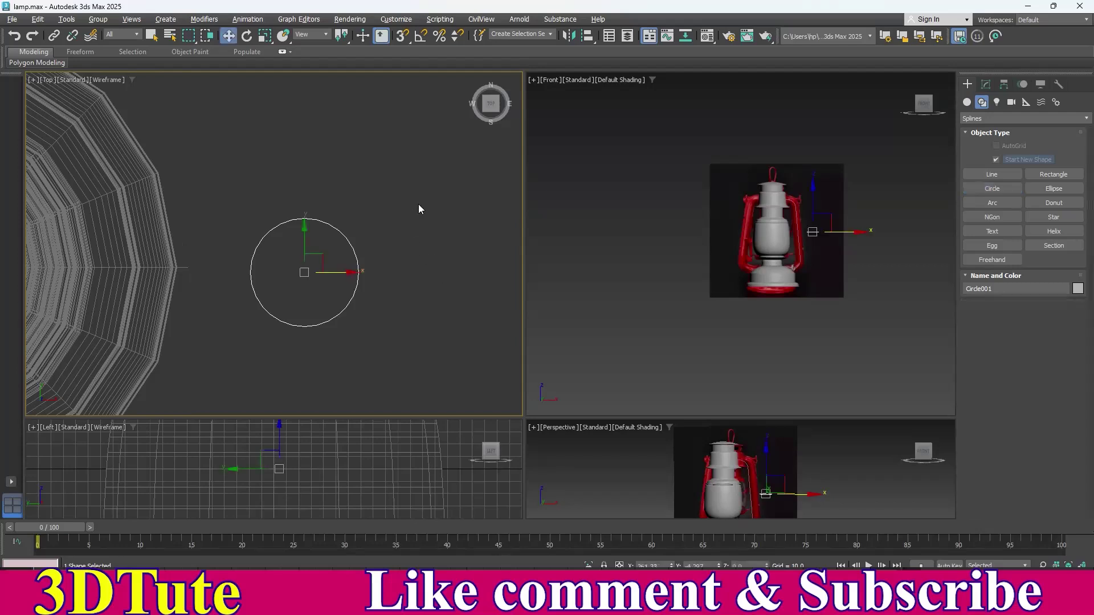
# - Draw an open inverted-V line over the circle's upper edge in the Top viewport, with both ends inside the circle
pyautogui.click(983, 175)
pyautogui.scroll(3, 349, 271)
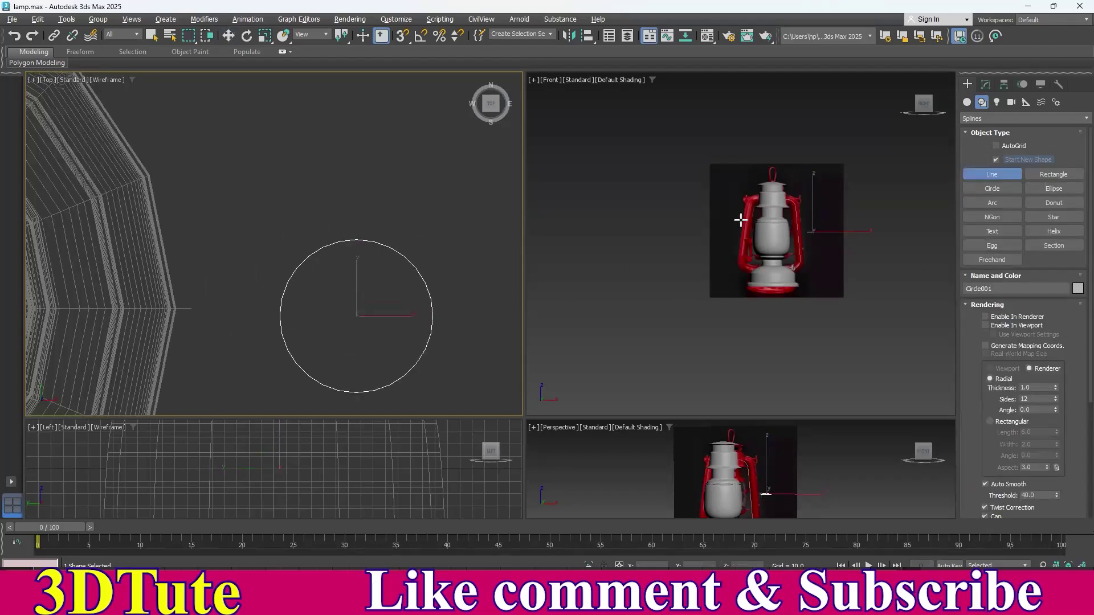
pyautogui.scroll(10, 740, 220)
pyautogui.scroll(5, 694, 261)
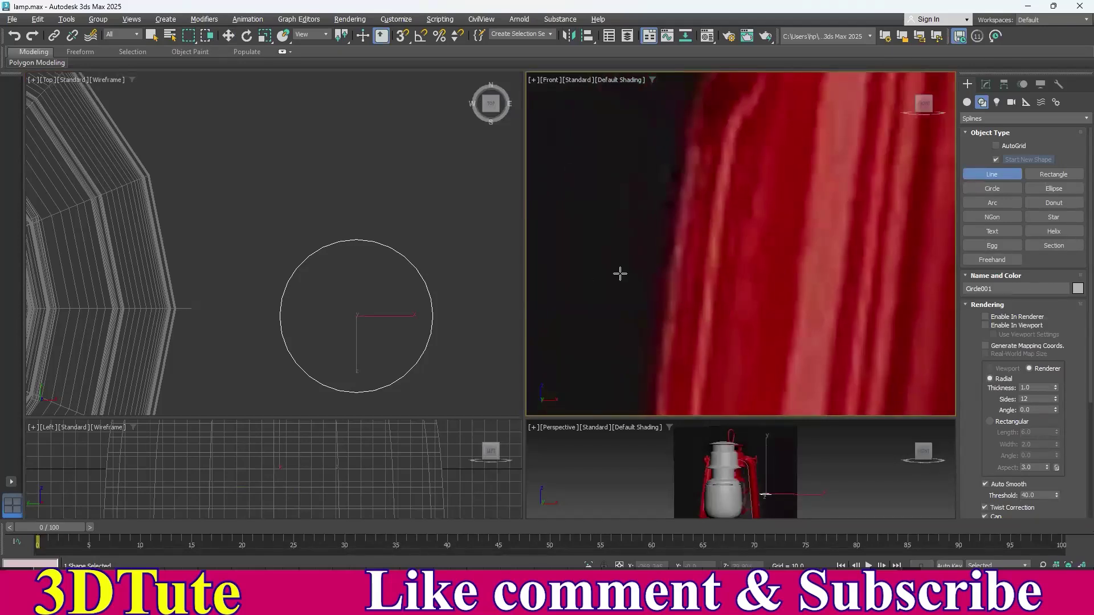
pyautogui.click(334, 251)
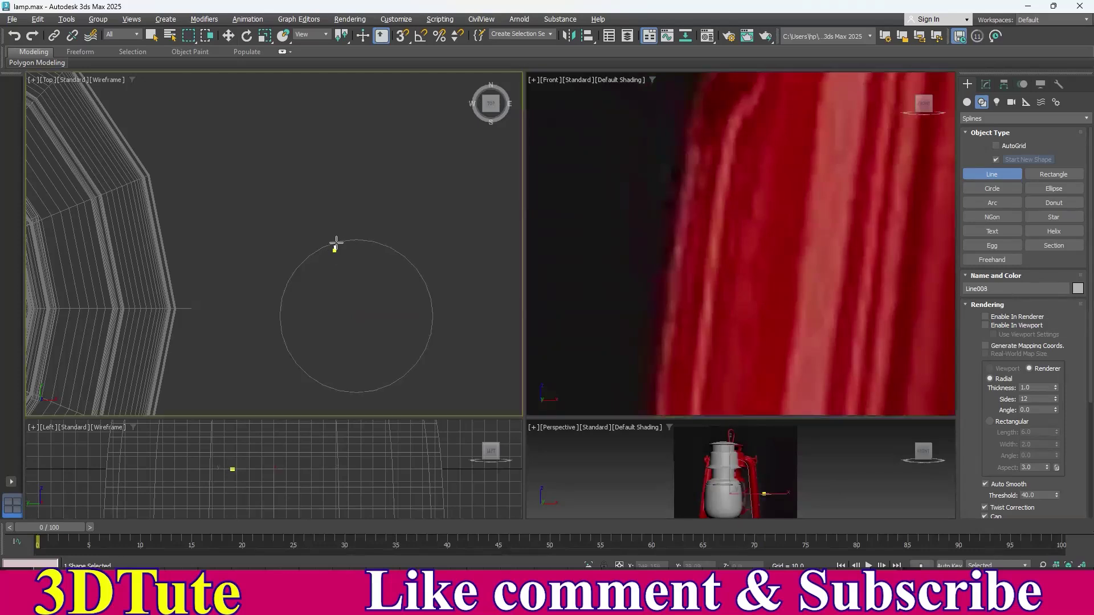
pyautogui.click(353, 192)
pyautogui.click(379, 253)
pyautogui.rightClick(399, 194)
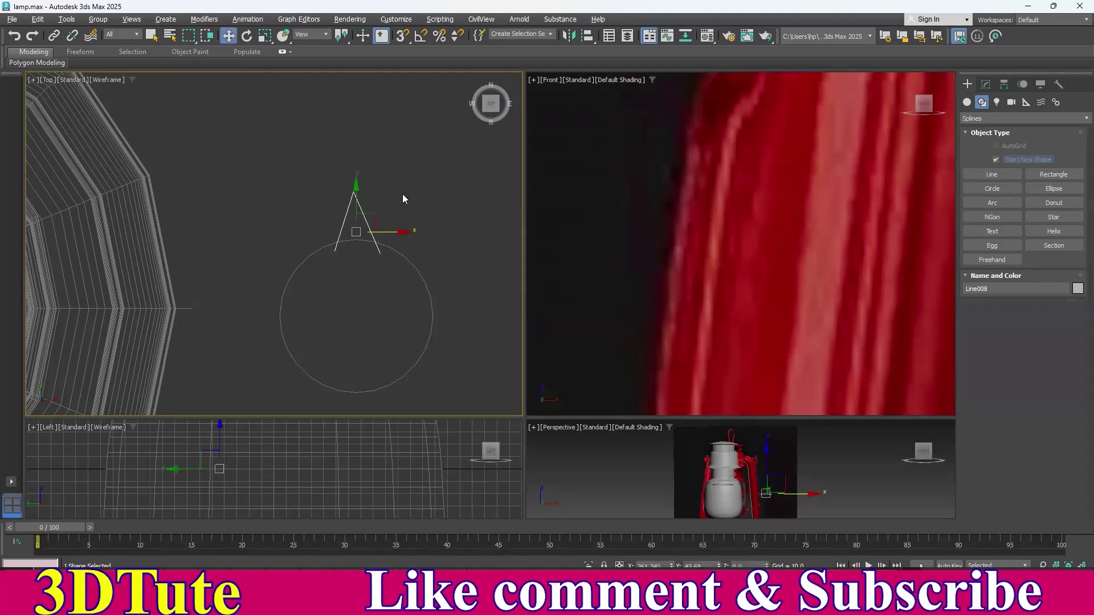
# - Start vertex editing on the inverted-V line and centre its apex vertex between the two lower ends
pyautogui.click(985, 84)
pyautogui.click(966, 130)
pyautogui.click(989, 140)
pyautogui.scroll(5, 328, 254)
pyautogui.moveTo(283, 130); pyautogui.dragTo(354, 180)
pyautogui.moveTo(354, 180); pyautogui.dragTo(322, 195, button='middle')
pyautogui.moveTo(331, 164); pyautogui.dragTo(342, 164)
pyautogui.moveTo(321, 223); pyautogui.dragTo(315, 296, button='middle')
pyautogui.moveTo(305, 203); pyautogui.dragTo(313, 146)
pyautogui.moveTo(336, 291); pyautogui.dragTo(343, 197, button='middle')
pyautogui.moveTo(296, 275); pyautogui.dragTo(249, 288, button='middle')
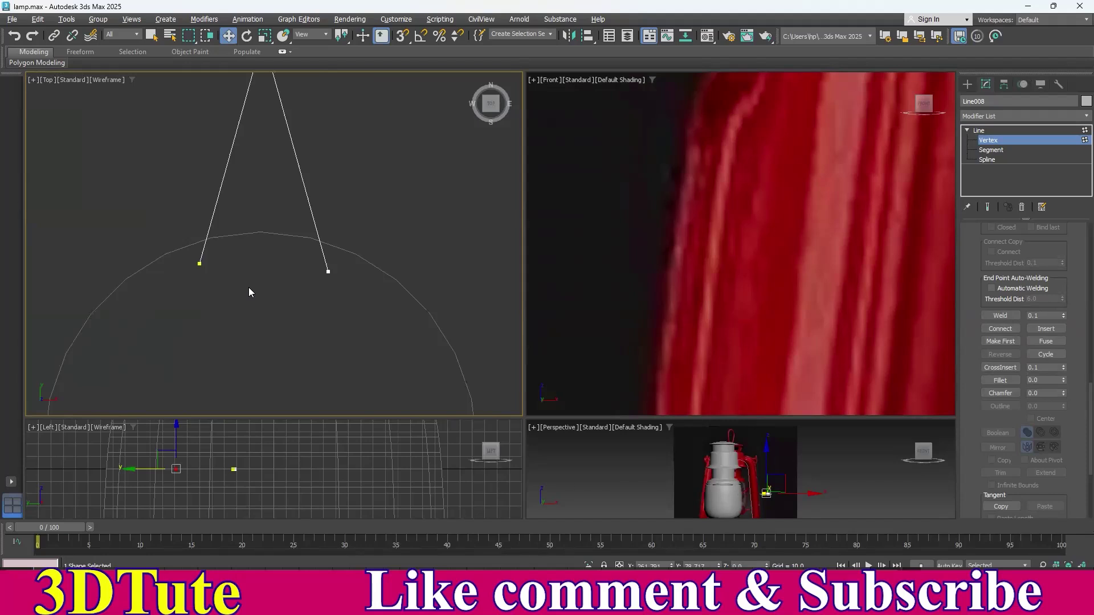
# - Lower the left end vertex of the inverted-V line to level it with the right end inside the circle
pyautogui.click(199, 263)
pyautogui.moveTo(200, 257); pyautogui.dragTo(198, 265)
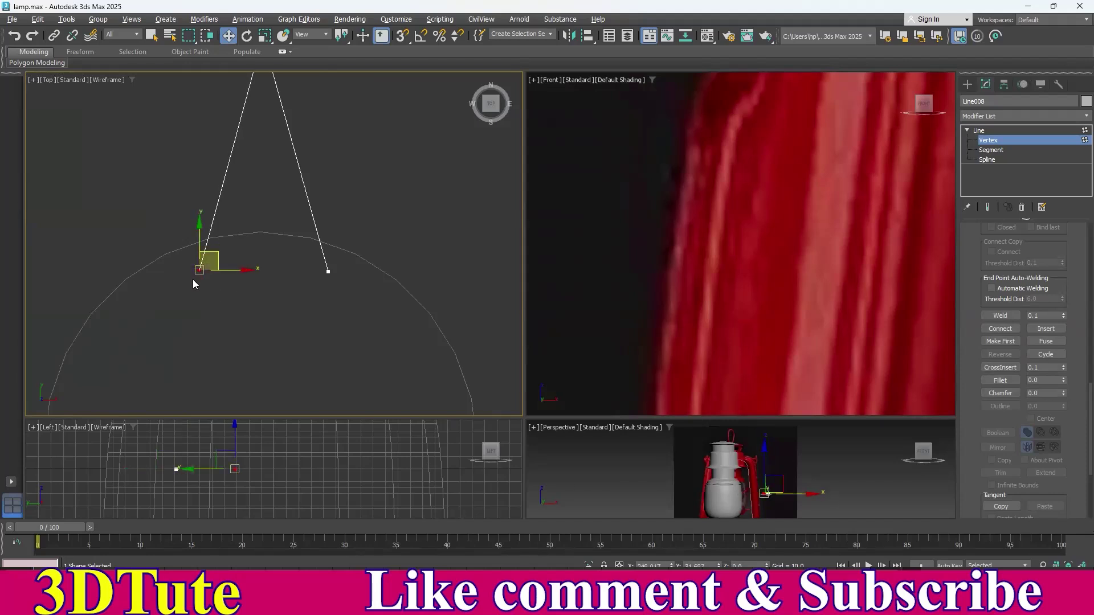
pyautogui.scroll(-5, 350, 306)
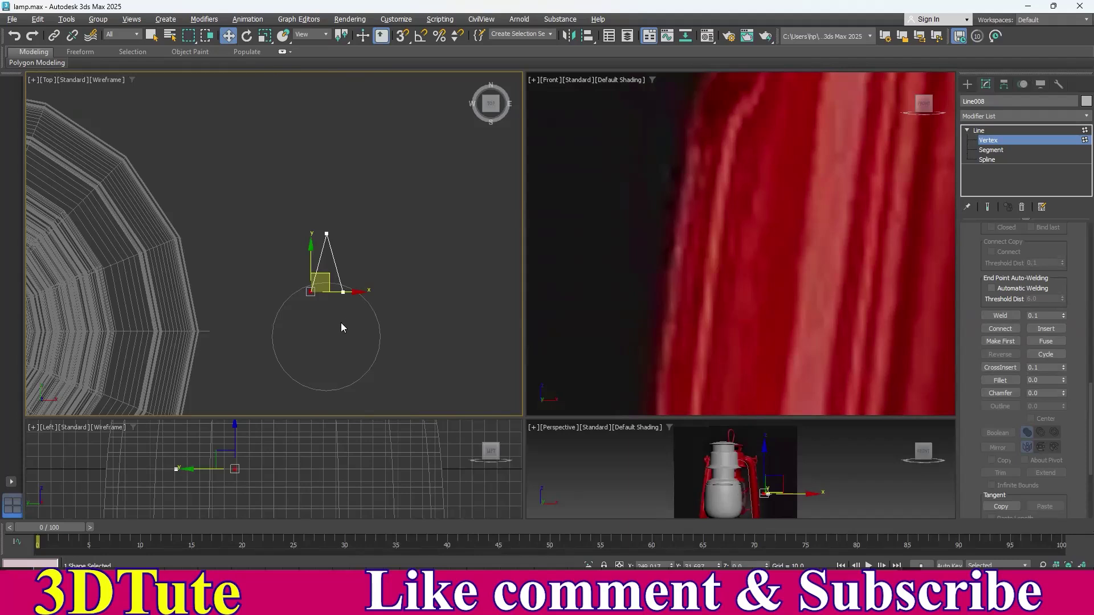
pyautogui.click(374, 198)
pyautogui.moveTo(374, 197); pyautogui.dragTo(283, 248)
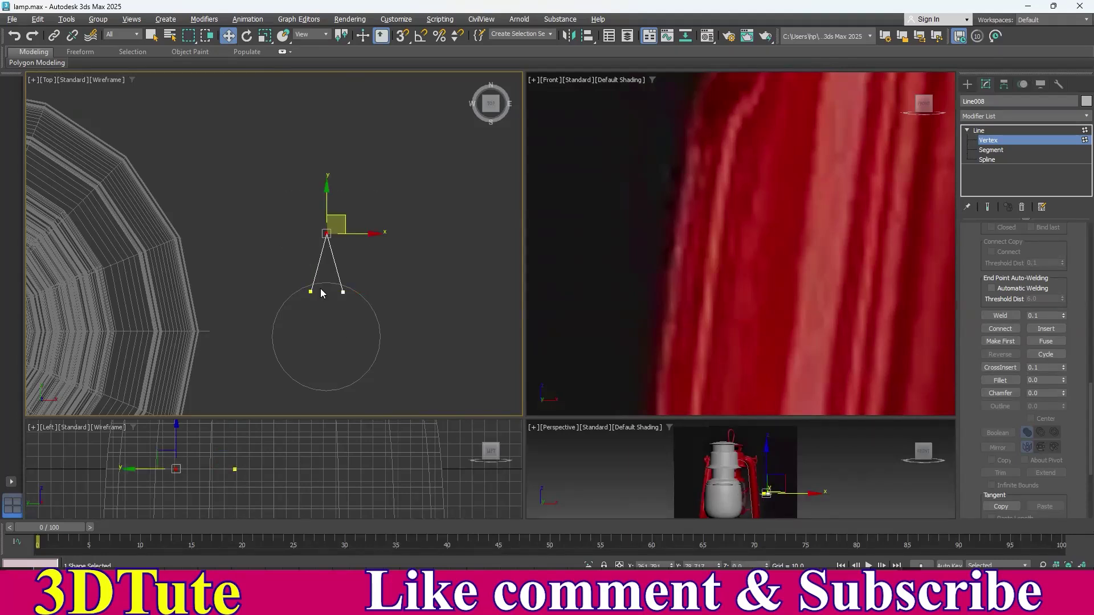
pyautogui.scroll(2, 333, 310)
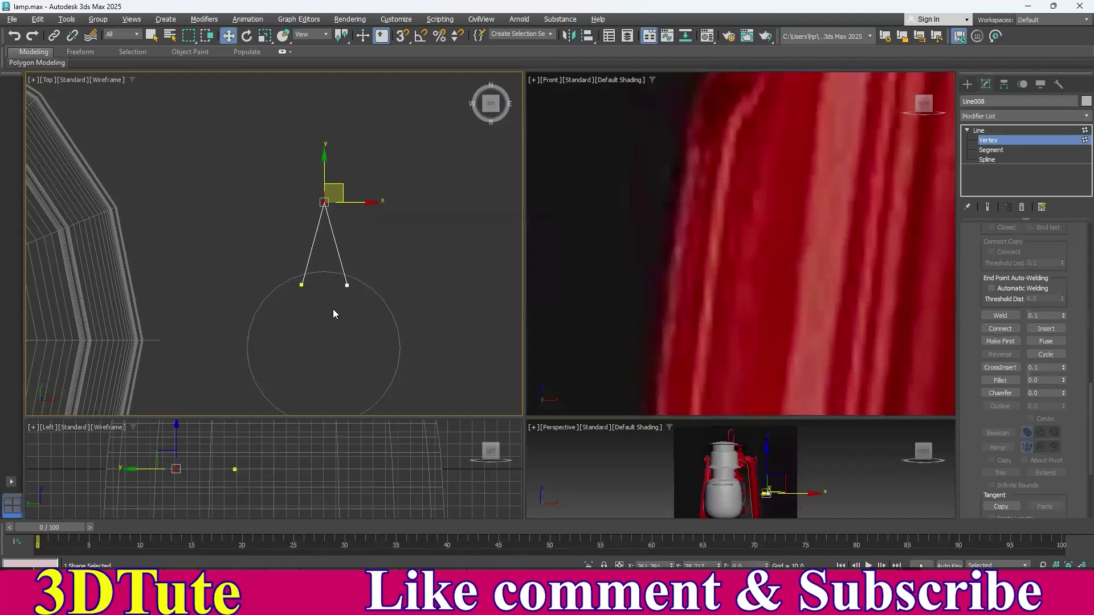
pyautogui.scroll(3, 330, 302)
pyautogui.scroll(2, 319, 296)
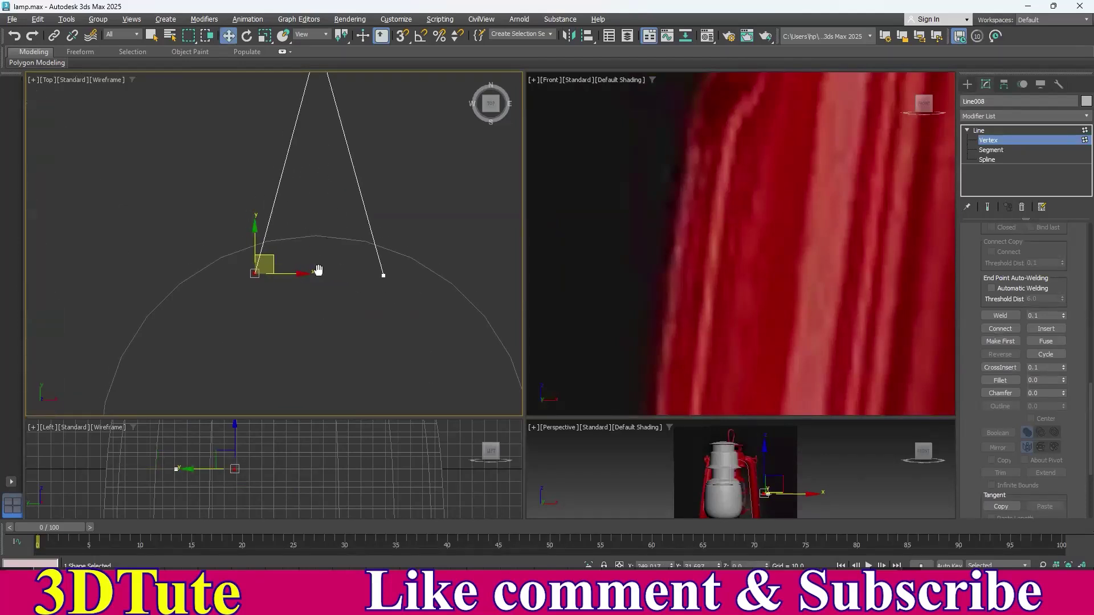
# - Fillet the apex vertex of the tapered line in the Top view into a rounded tip
pyautogui.moveTo(318, 270); pyautogui.dragTo(324, 368, button='middle')
pyautogui.moveTo(372, 202); pyautogui.dragTo(373, 200)
pyautogui.click(1000, 380)
pyautogui.moveTo(317, 144); pyautogui.dragTo(315, 74)
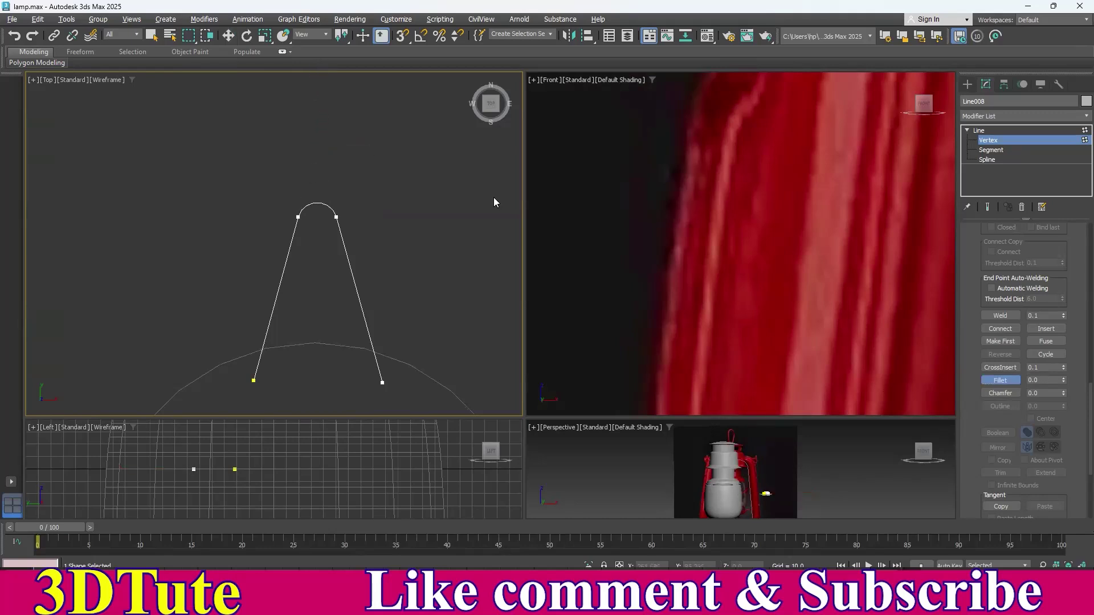
# - Move the line's two open end vertices inward along X to narrow the tapered profile
pyautogui.scroll(-7, 783, 281)
pyautogui.scroll(4, 773, 292)
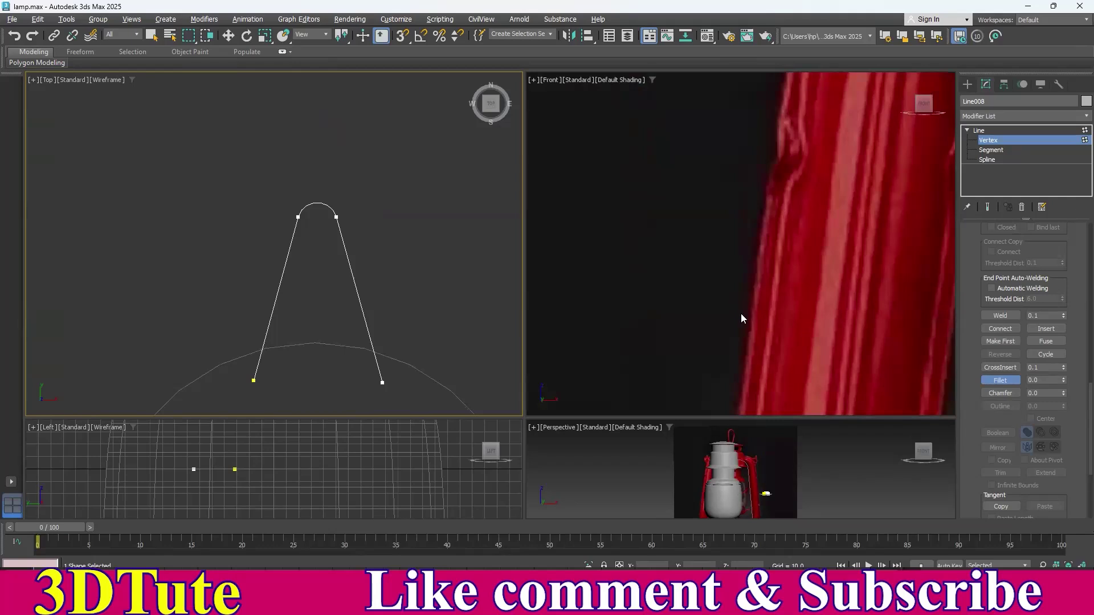
pyautogui.moveTo(333, 271); pyautogui.dragTo(320, 171, button='middle')
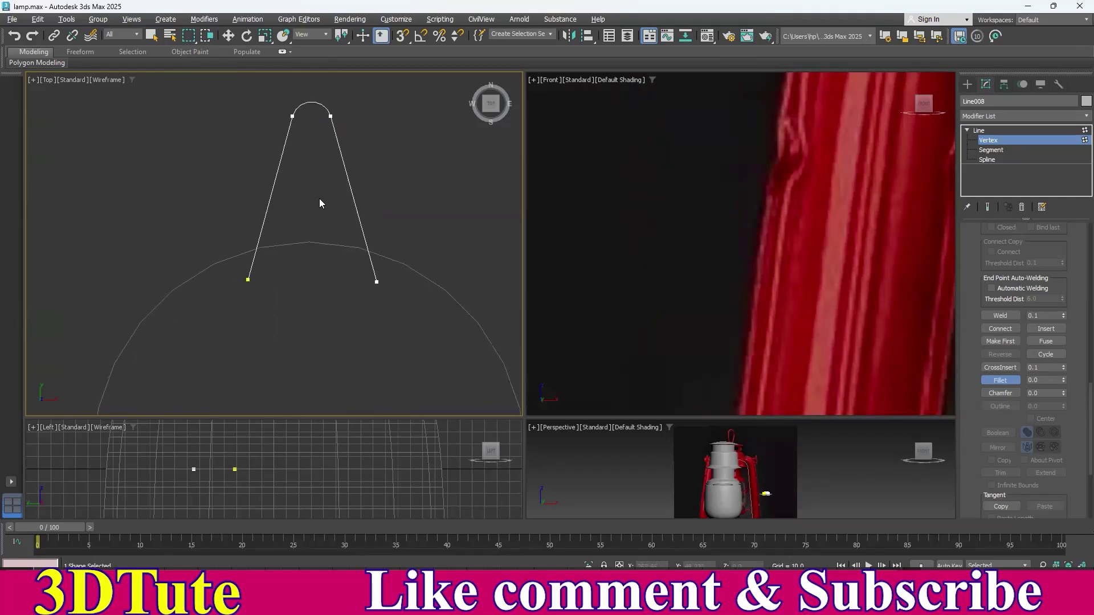
pyautogui.press('w')
pyautogui.moveTo(273, 285); pyautogui.dragTo(262, 291, button='middle')
pyautogui.moveTo(273, 288); pyautogui.dragTo(297, 281)
pyautogui.click(365, 288)
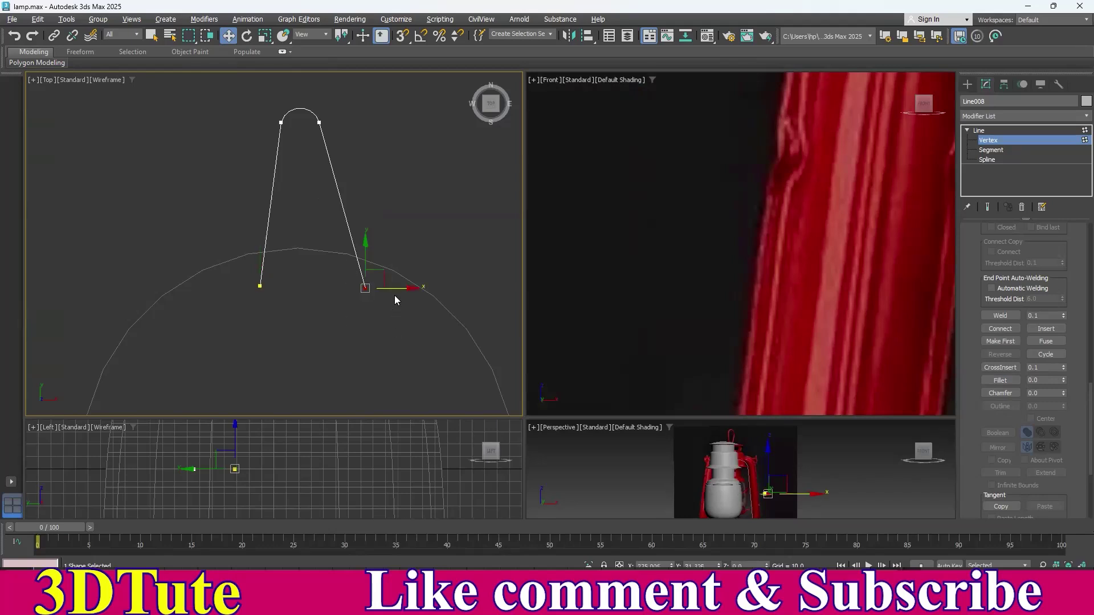
pyautogui.moveTo(394, 291); pyautogui.dragTo(366, 287)
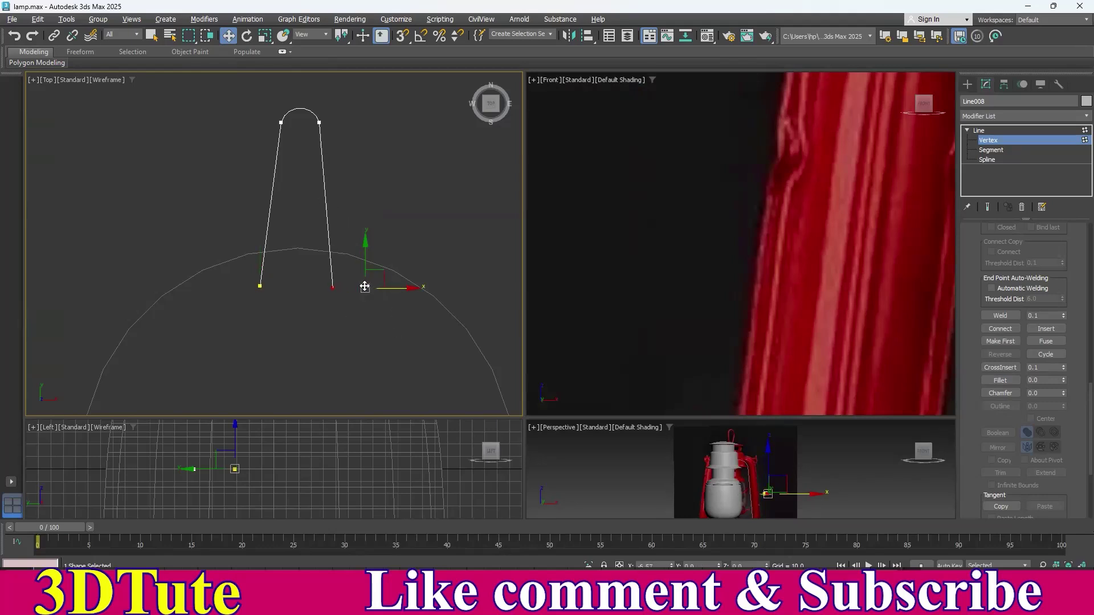
pyautogui.click(392, 250)
# - Finish vertex editing and move the whole line down along Y into the circle's upper edge
pyautogui.scroll(-6, 390, 263)
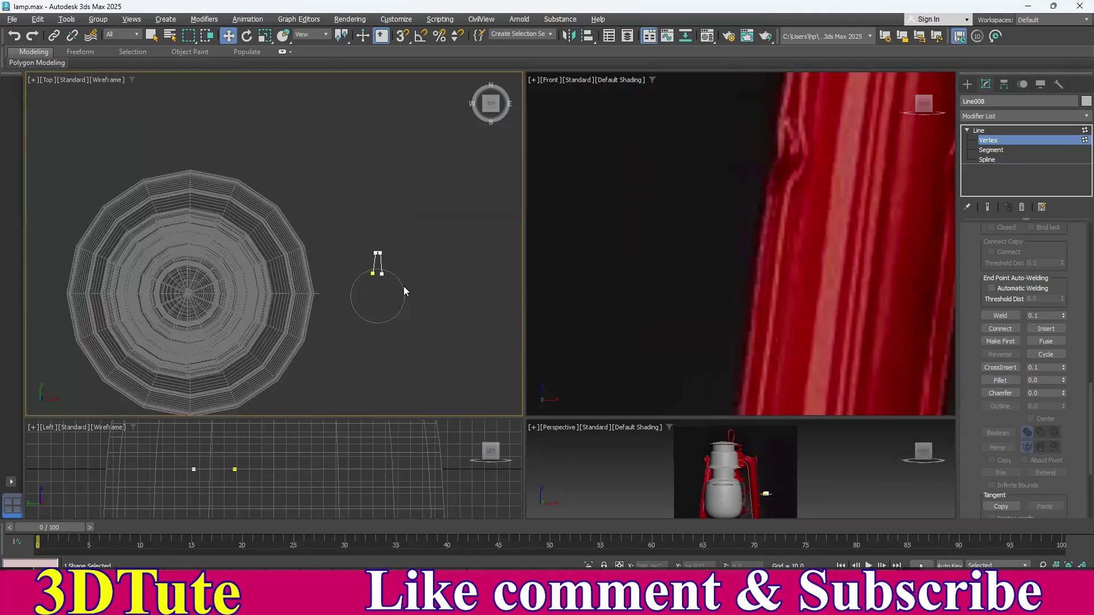
pyautogui.scroll(4, 399, 296)
pyautogui.scroll(4, 377, 293)
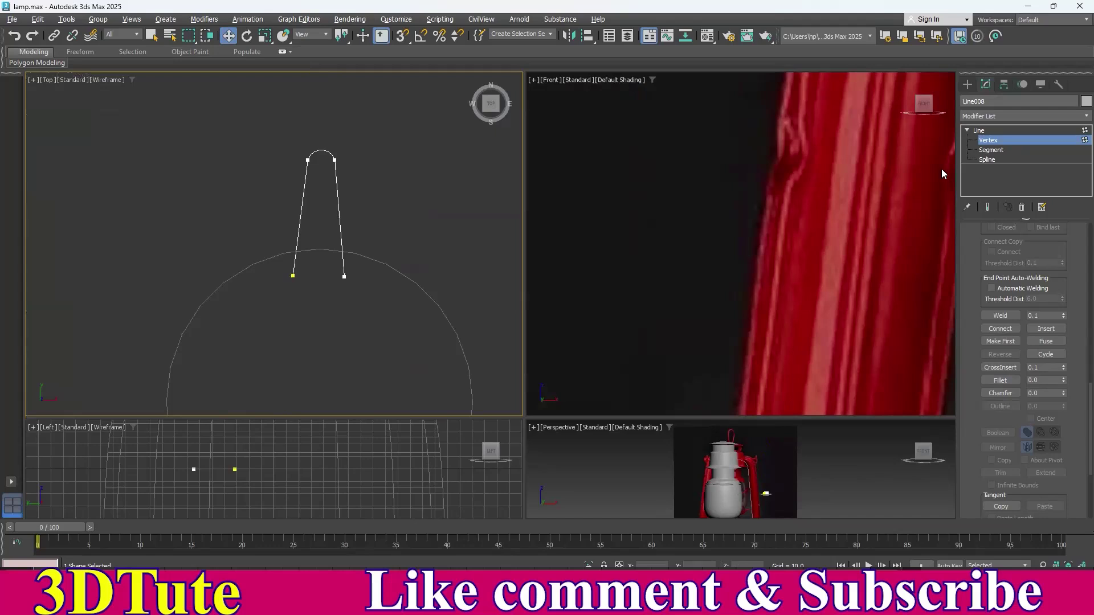
pyautogui.click(979, 130)
pyautogui.moveTo(320, 197); pyautogui.dragTo(320, 213)
pyautogui.click(322, 304)
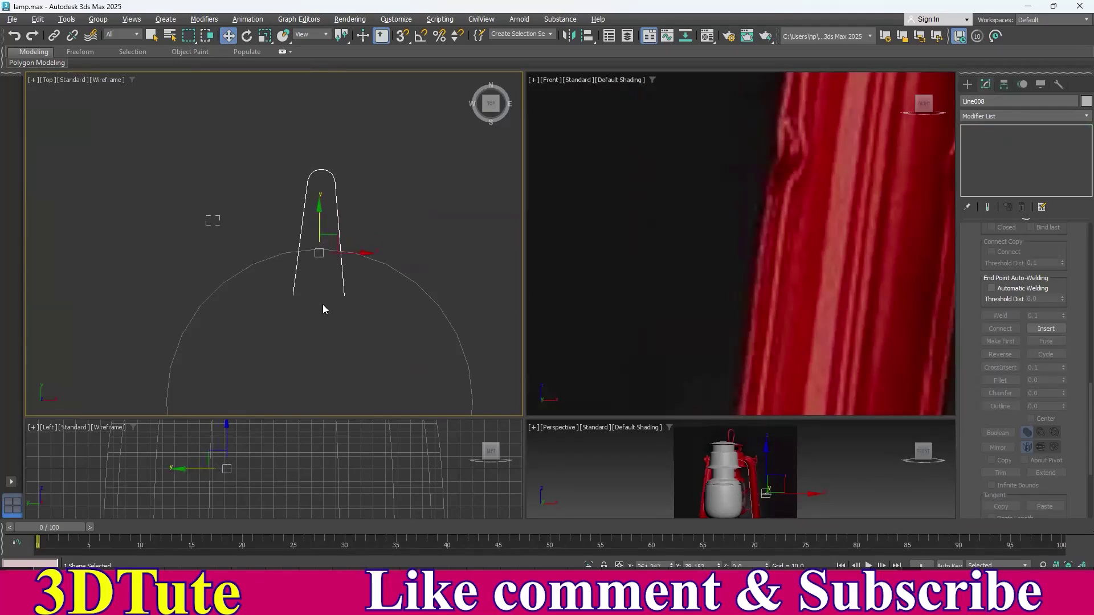
pyautogui.scroll(-5, 325, 307)
pyautogui.scroll(4, 351, 330)
pyautogui.scroll(2, 344, 302)
pyautogui.moveTo(268, 214); pyautogui.dragTo(358, 225)
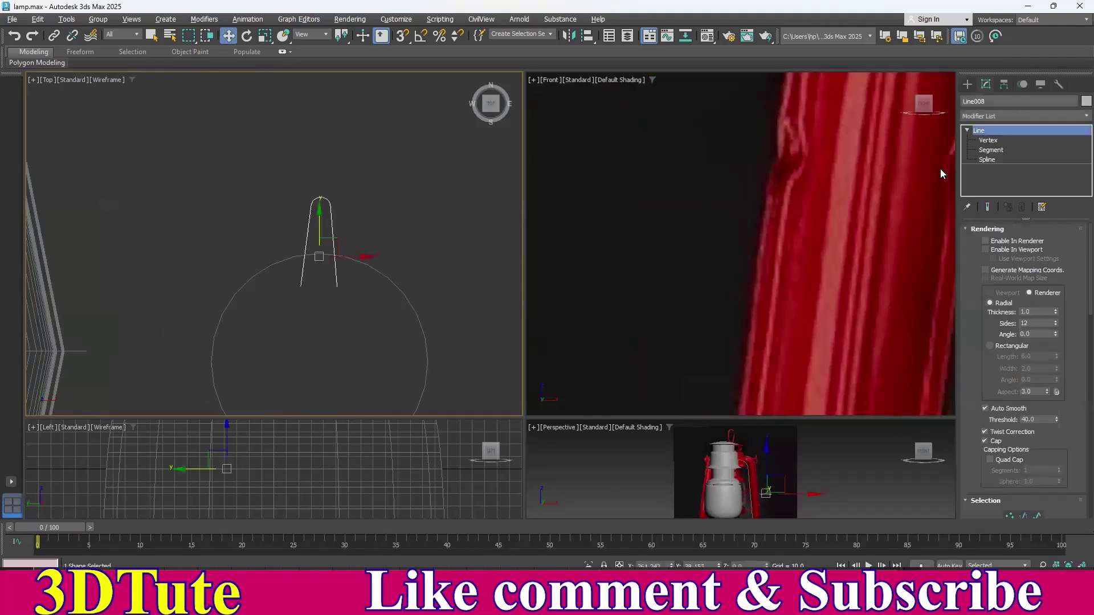
pyautogui.click(985, 140)
pyautogui.moveTo(294, 163); pyautogui.dragTo(355, 203)
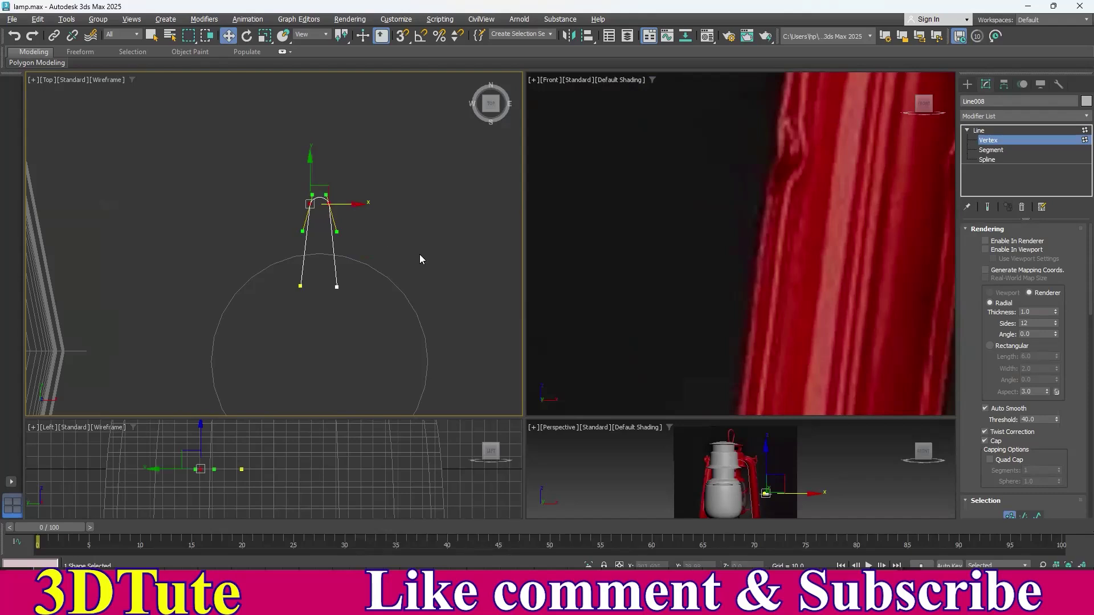
pyautogui.click(418, 256)
pyautogui.moveTo(379, 304); pyautogui.dragTo(381, 255, button='middle')
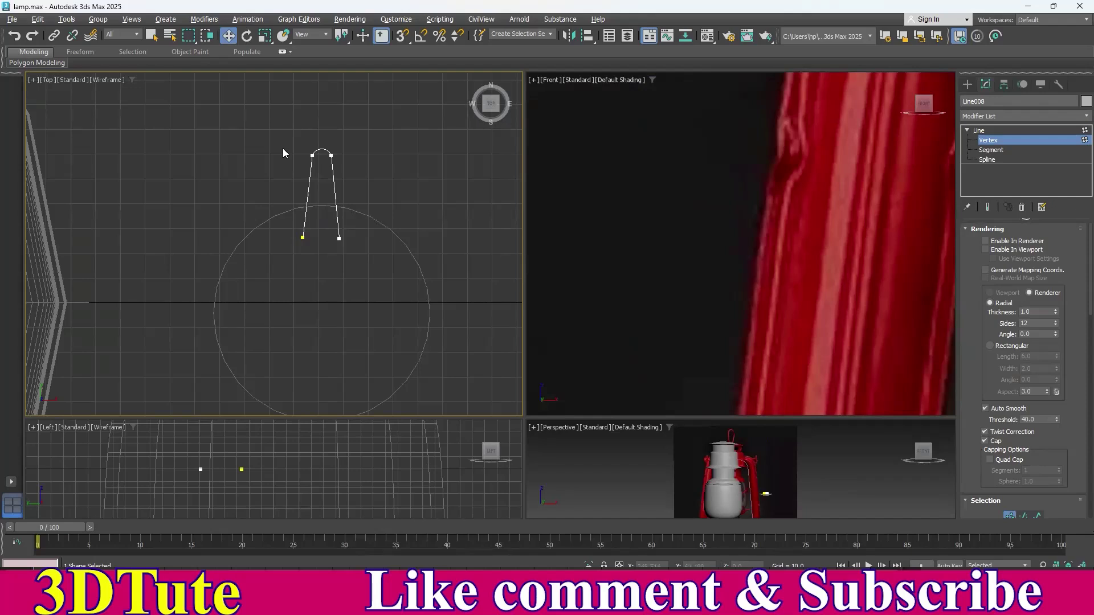
pyautogui.click(979, 130)
pyautogui.click(356, 282)
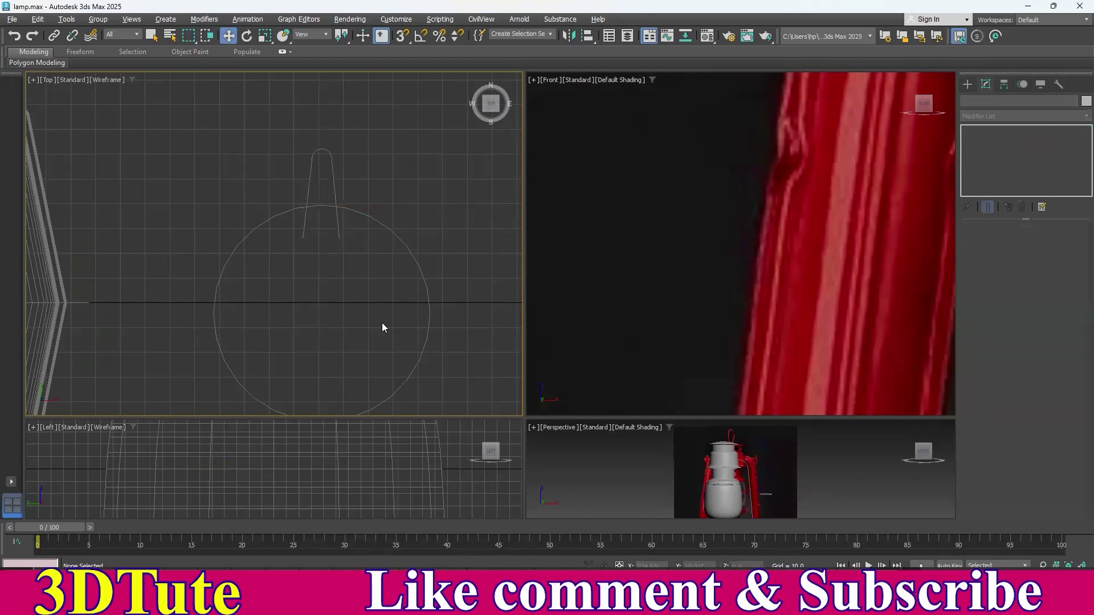
# - Move the rounded line farther down along Y so its open end overlaps the circle more
pyautogui.scroll(-3, 382, 322)
pyautogui.scroll(1, 382, 329)
pyautogui.scroll(5, 381, 319)
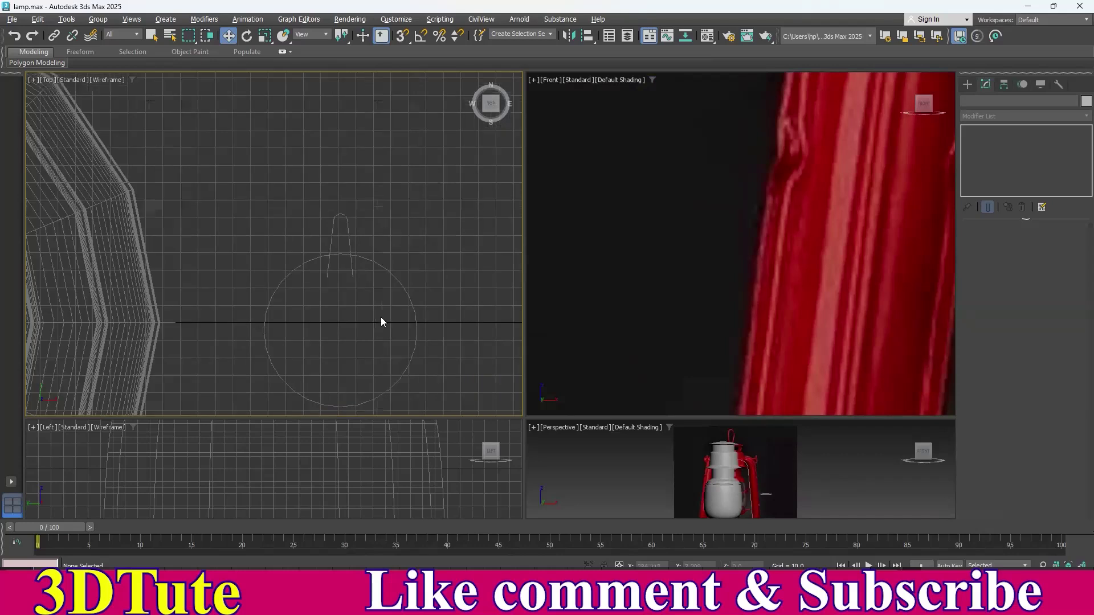
pyautogui.moveTo(254, 213); pyautogui.dragTo(317, 234)
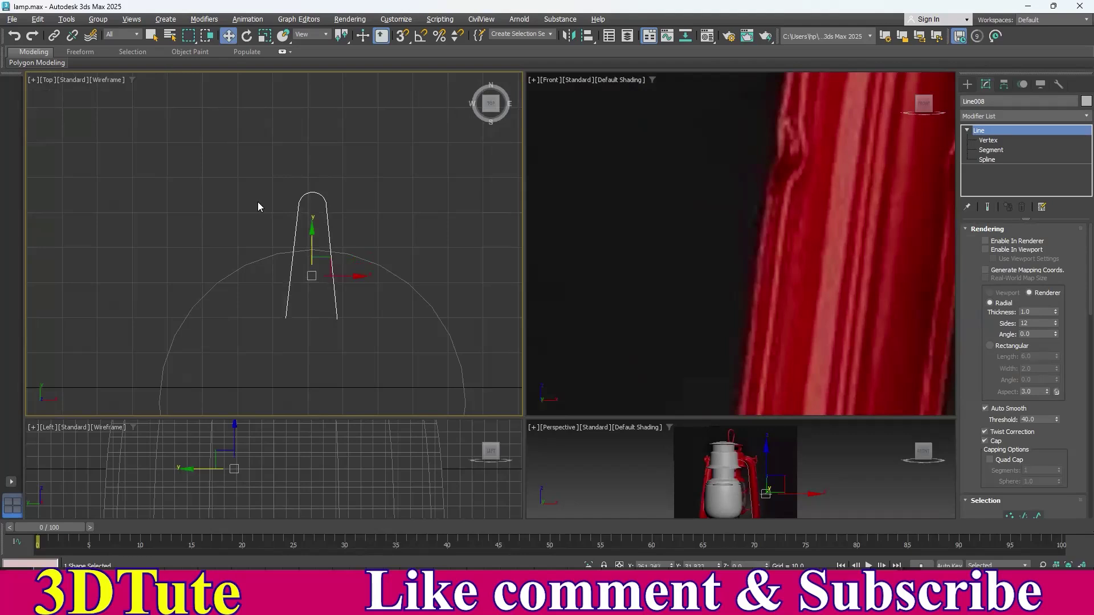
pyautogui.click(258, 202)
pyautogui.scroll(-6, 260, 240)
pyautogui.scroll(3, 264, 280)
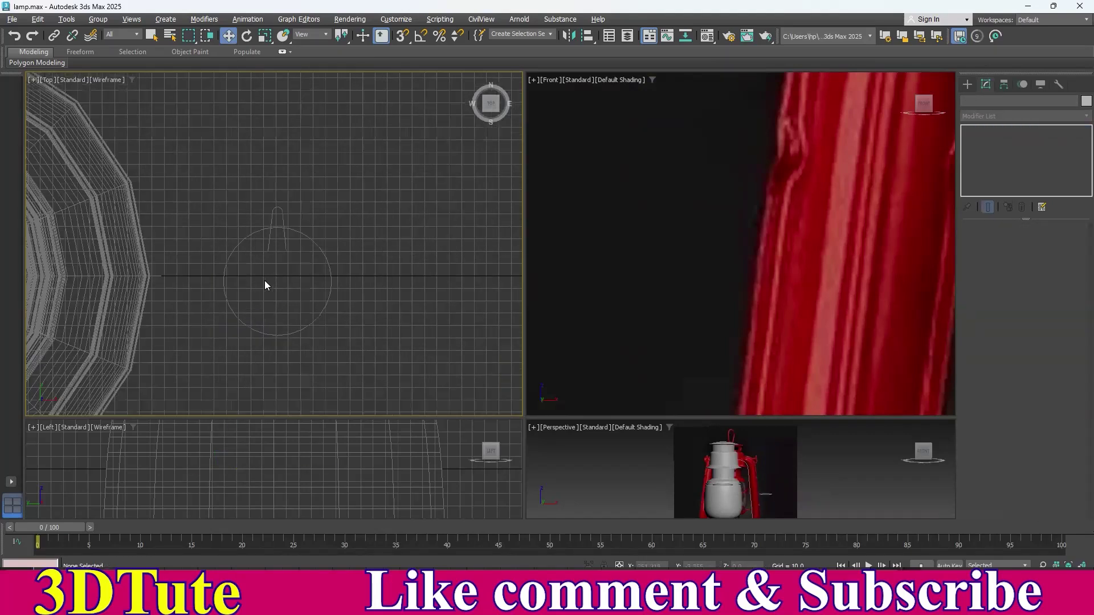
pyautogui.click(292, 234)
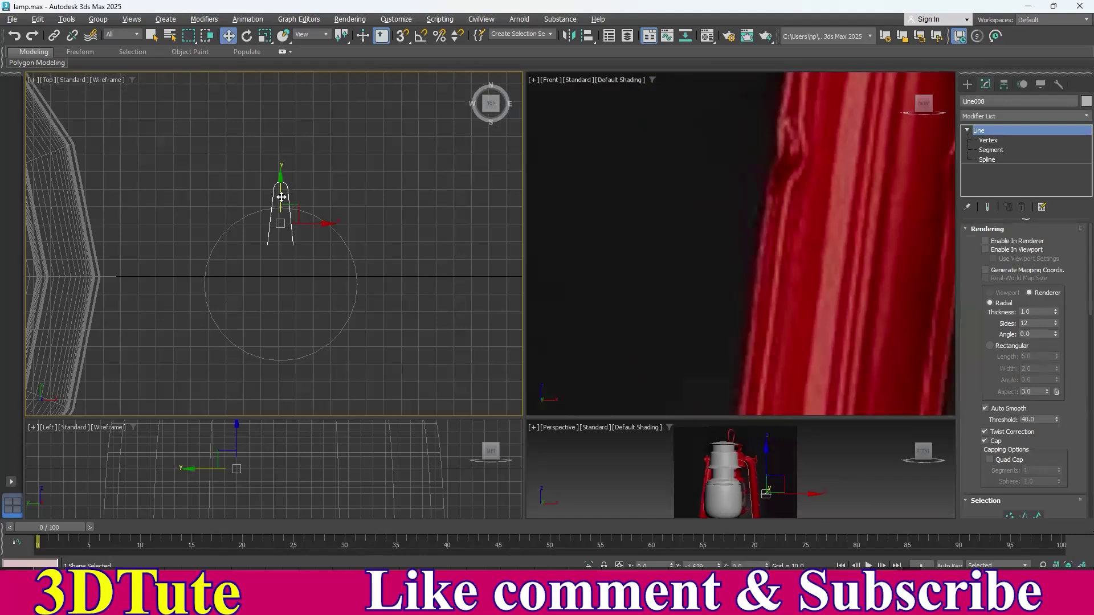
pyautogui.click(310, 289)
pyautogui.scroll(3, 339, 335)
pyautogui.moveTo(340, 335); pyautogui.dragTo(286, 301, button='middle')
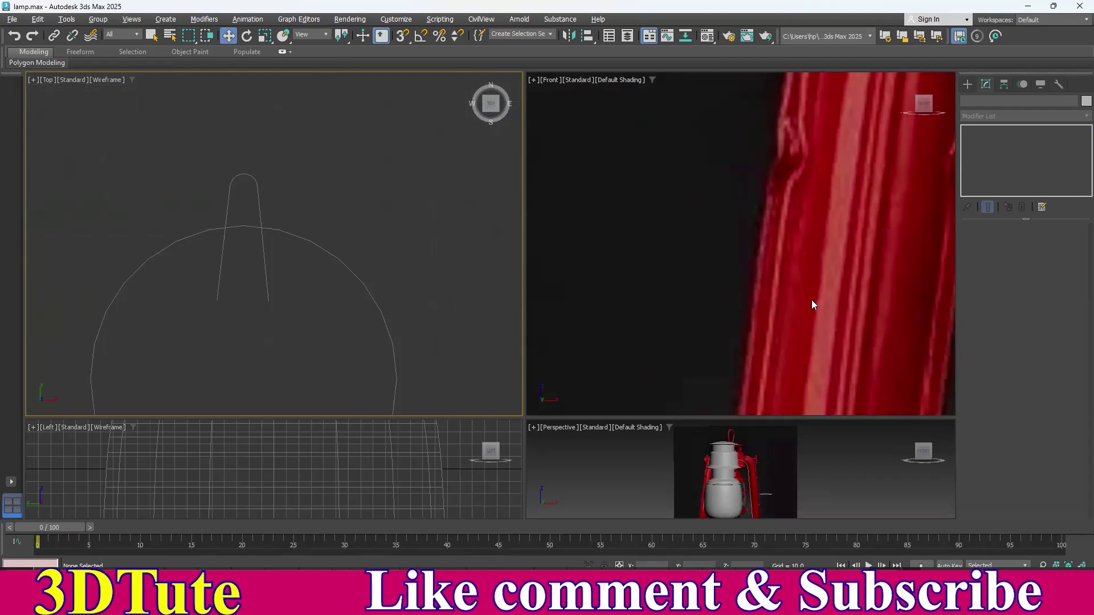
pyautogui.scroll(2, 812, 302)
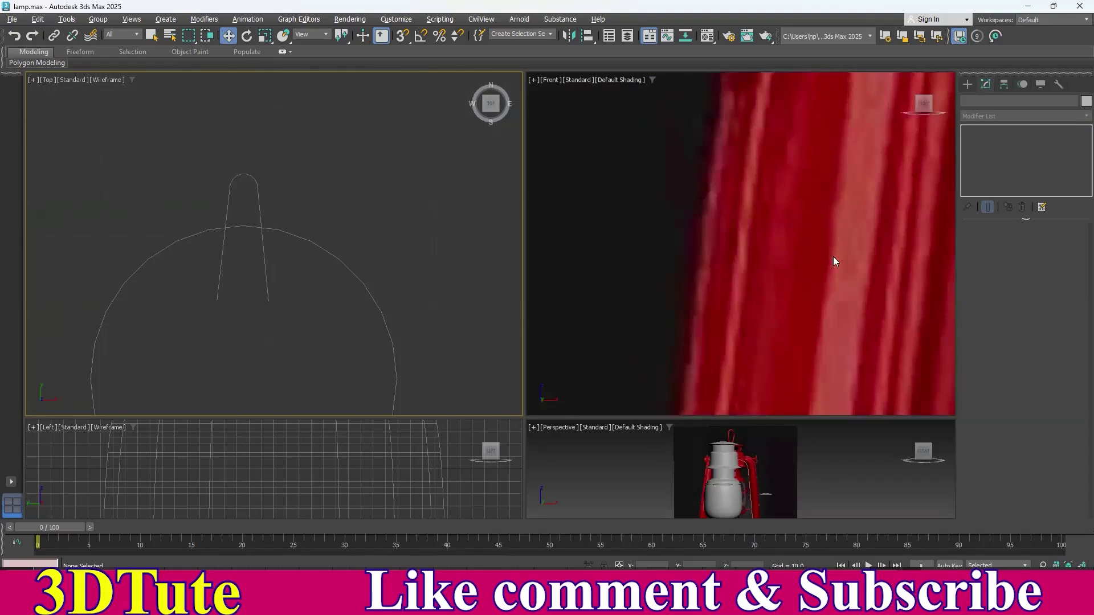
pyautogui.scroll(-5, 345, 241)
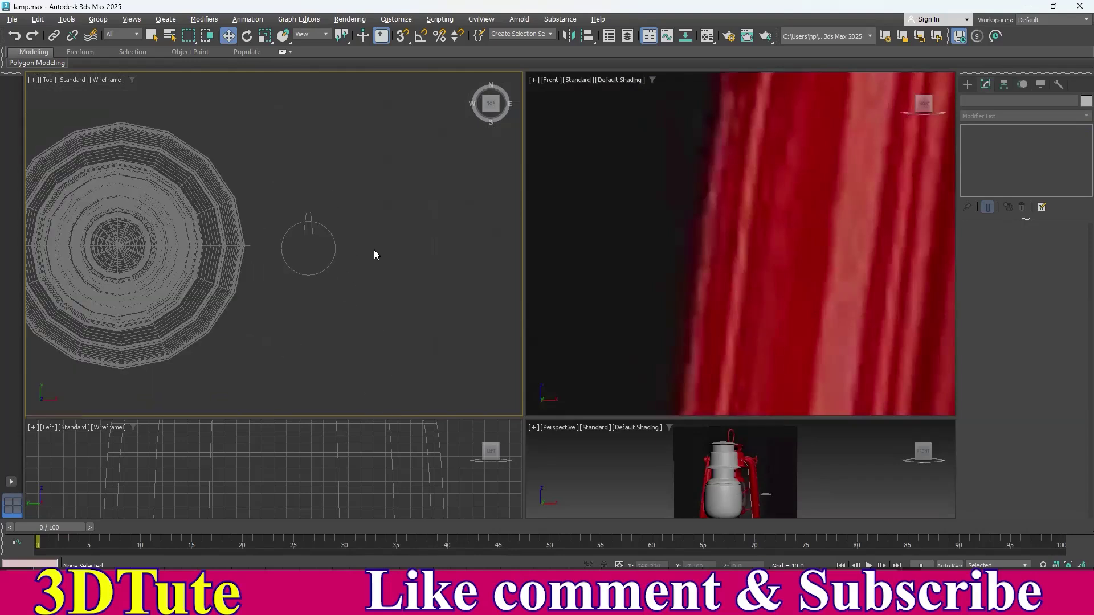
pyautogui.scroll(3, 373, 254)
pyautogui.scroll(2, 430, 273)
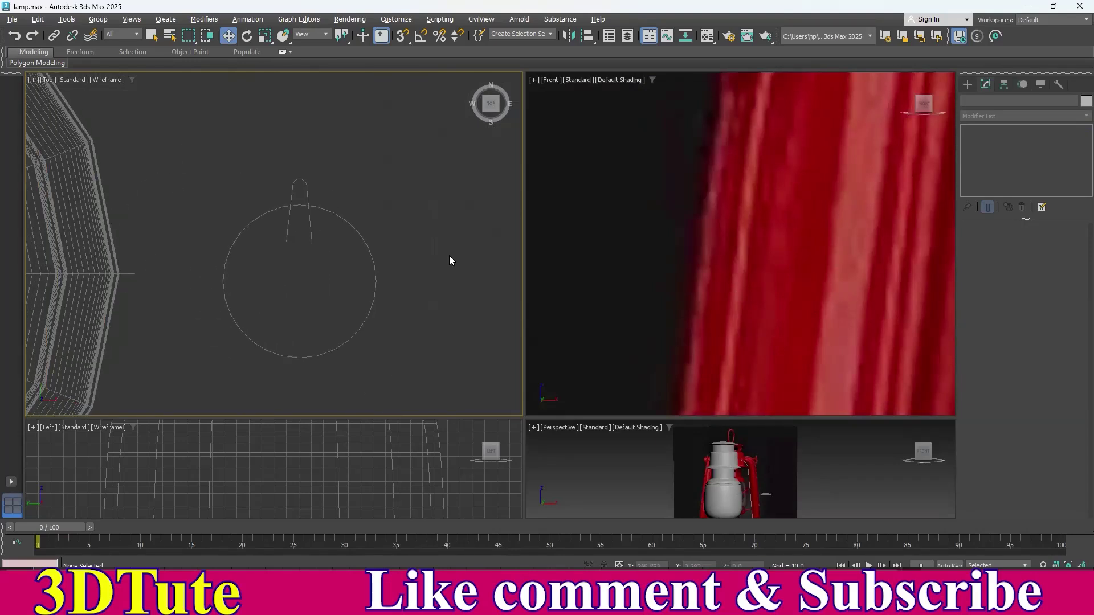
# - Align only the rounded line's pivot to the circle's center in X, Y and Z, using Pivot Point to Center
pyautogui.click(273, 180)
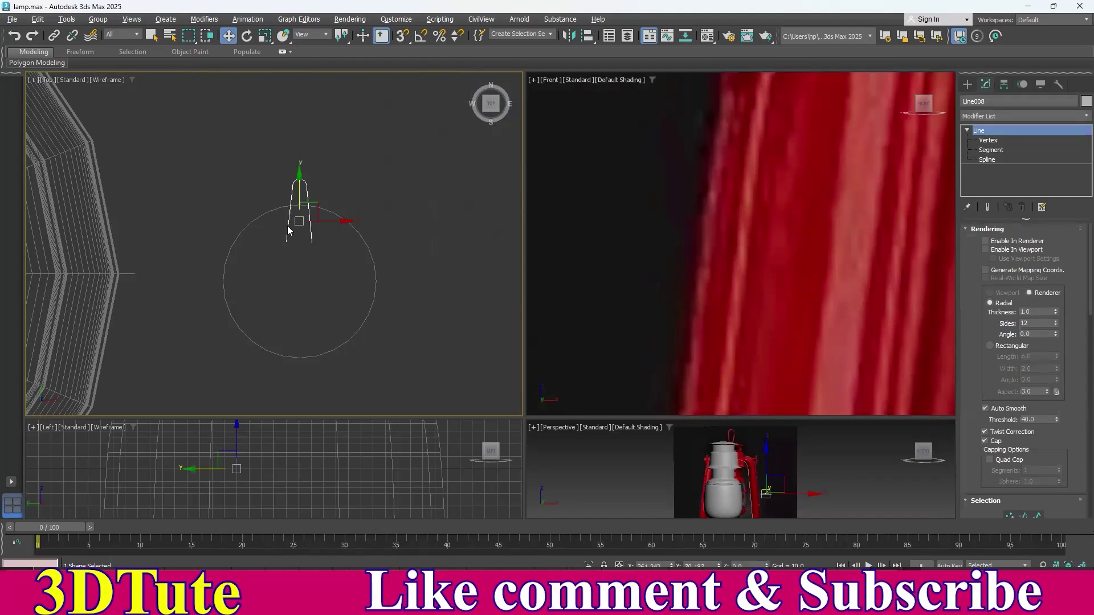
pyautogui.moveTo(425, 208); pyautogui.dragTo(422, 205, button='middle')
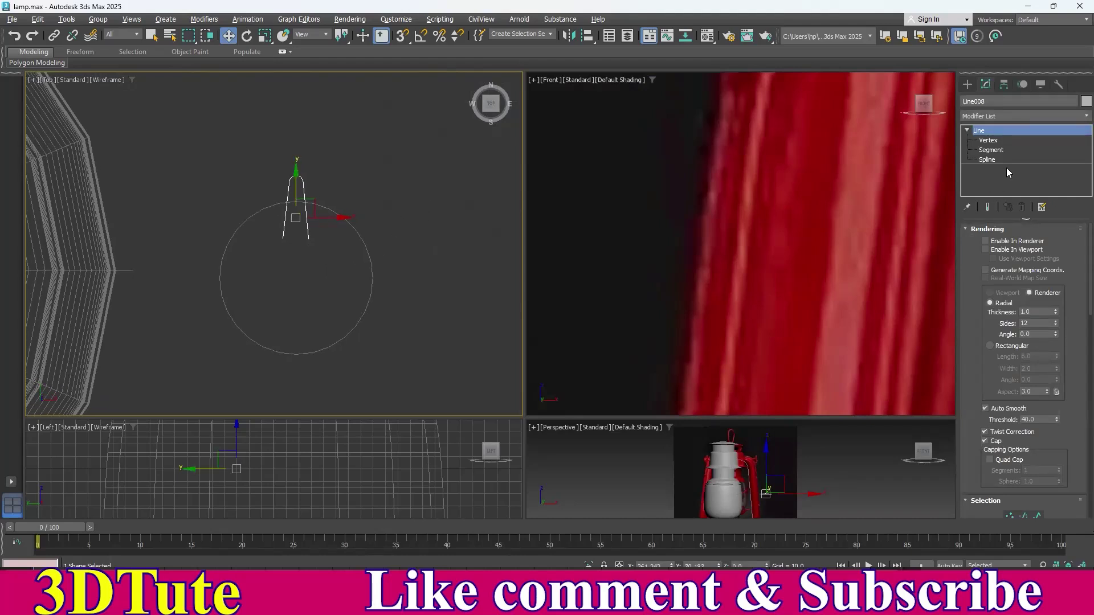
pyautogui.click(1005, 86)
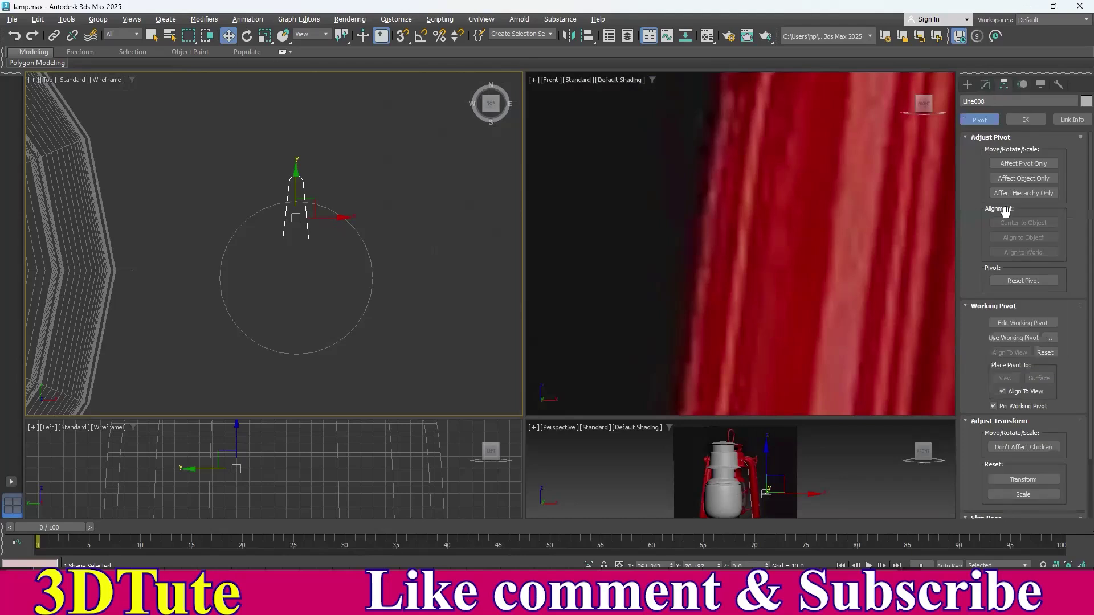
pyautogui.click(1012, 165)
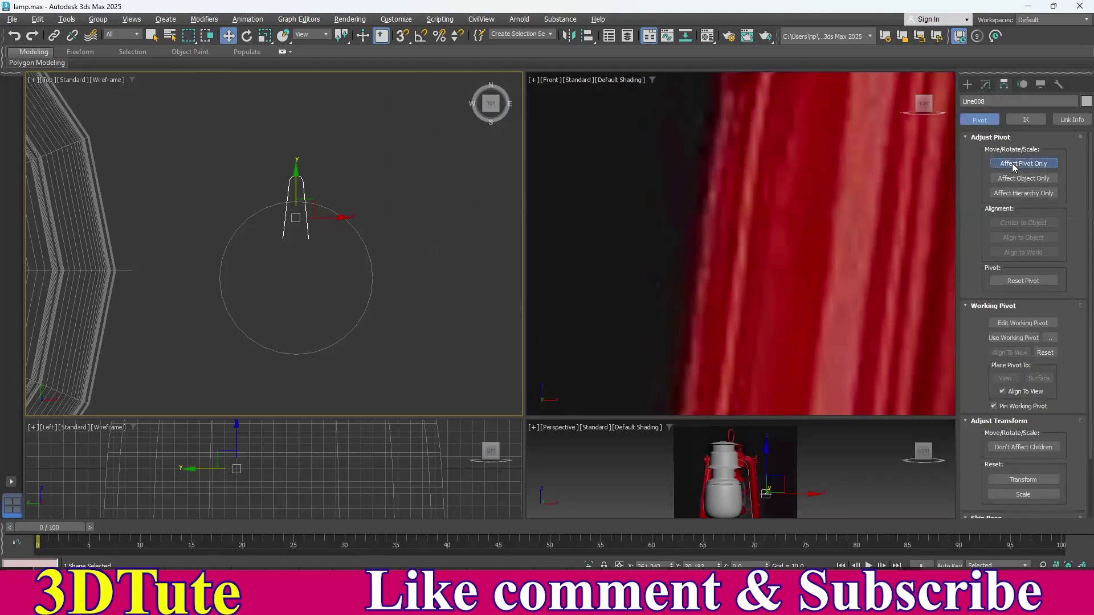
pyautogui.click(587, 36)
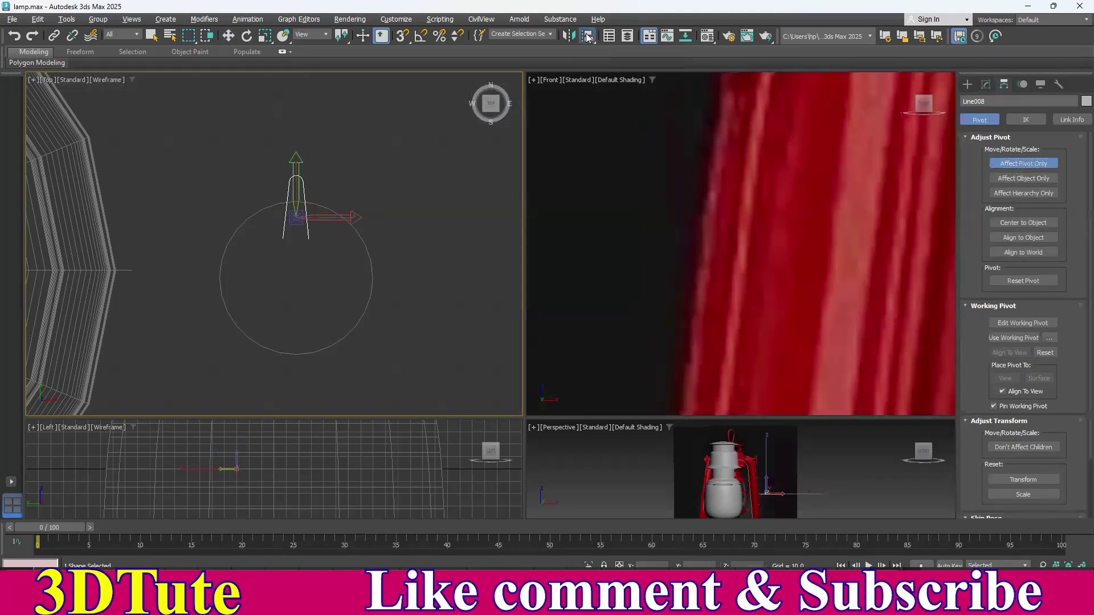
pyautogui.click(357, 324)
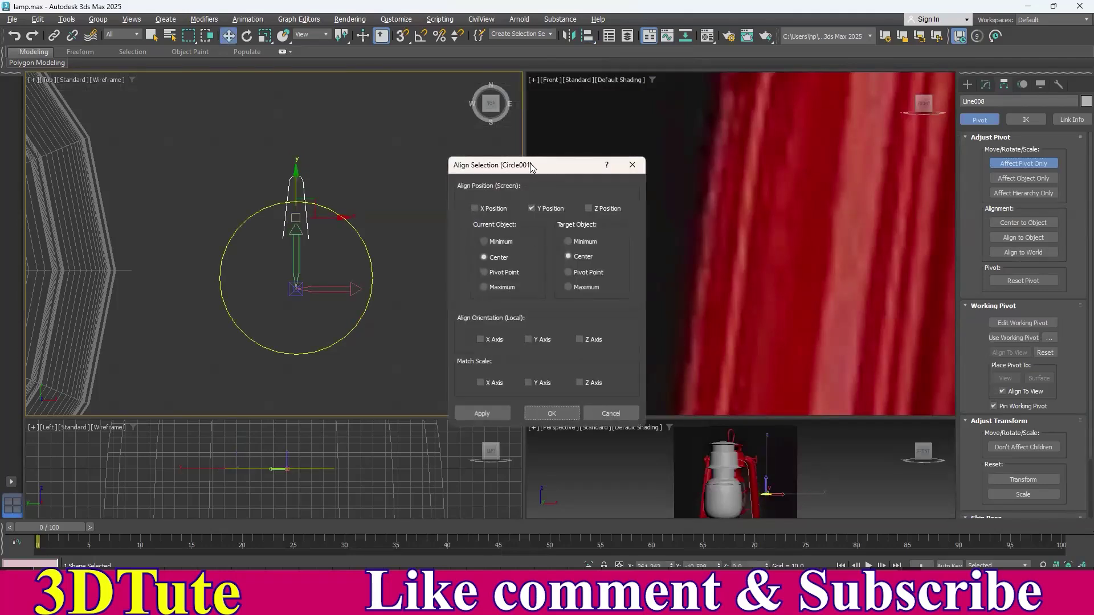
pyautogui.moveTo(530, 166); pyautogui.dragTo(700, 155)
pyautogui.click(644, 197)
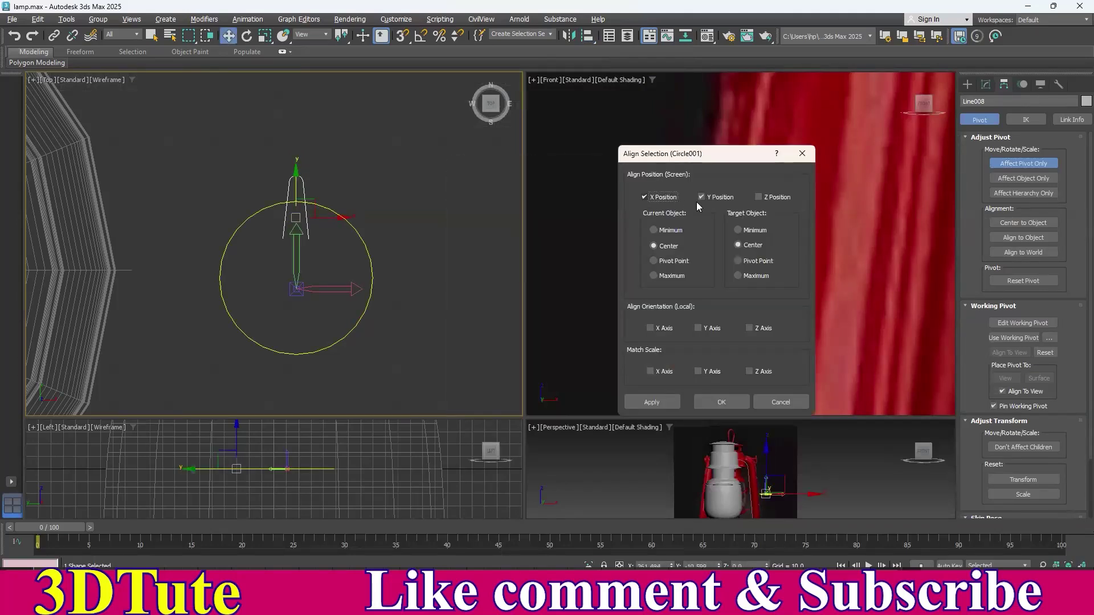
pyautogui.click(763, 197)
pyautogui.click(654, 260)
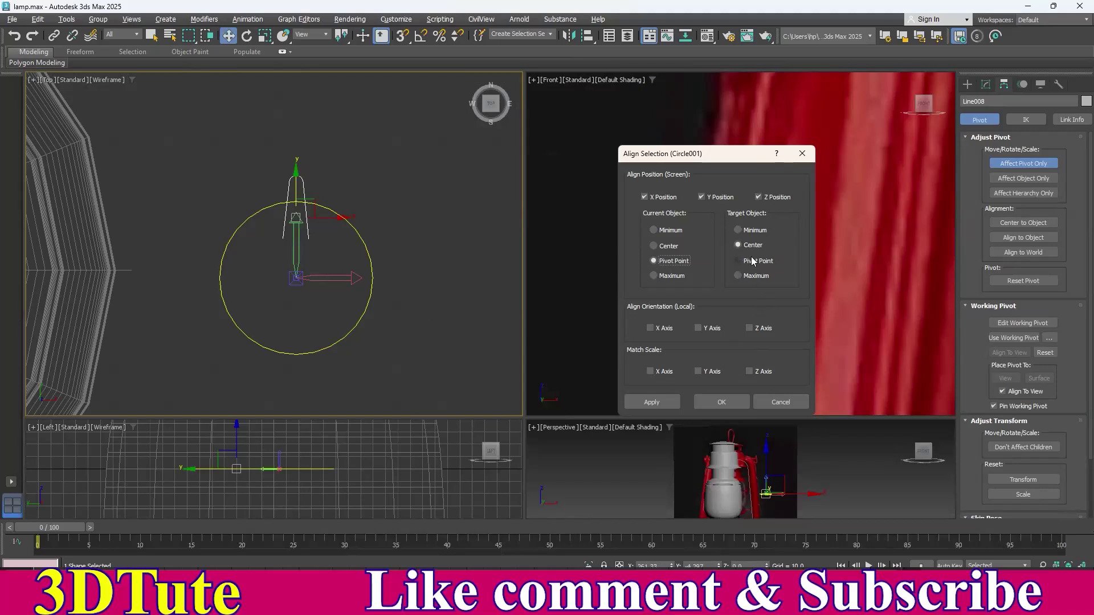
pyautogui.click(711, 405)
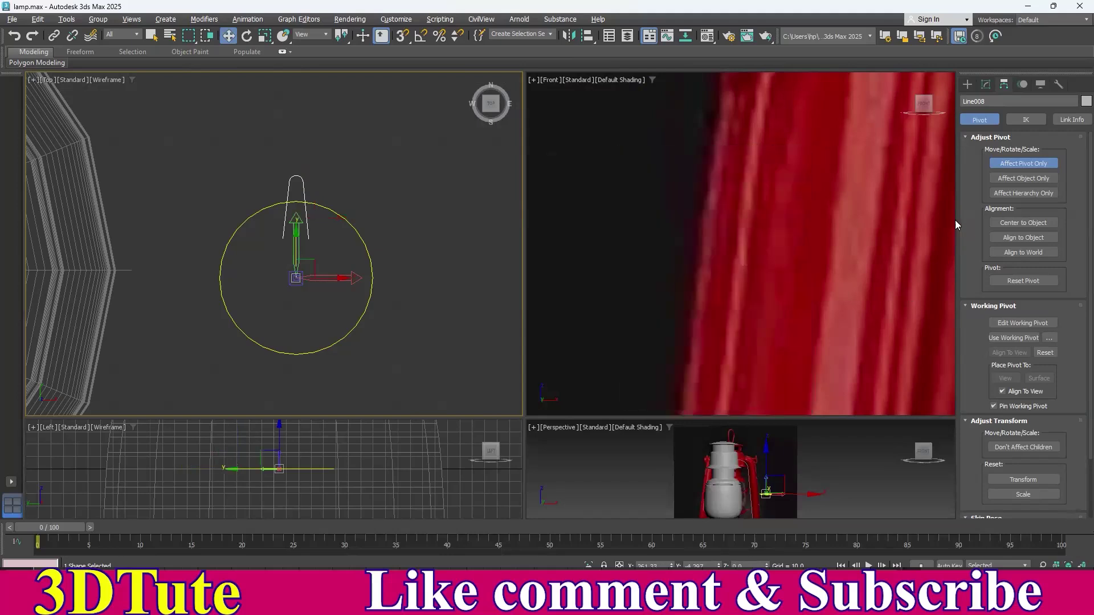
pyautogui.click(1002, 165)
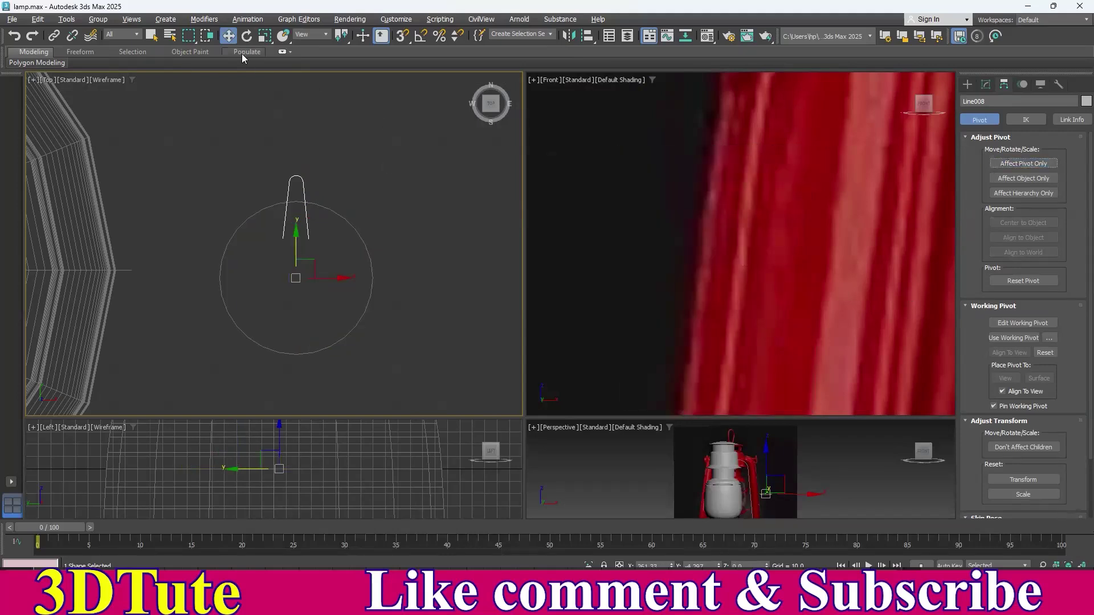
# - Activate the Rotate tool and turn on angle snapping with a 90-degree increment
pyautogui.click(247, 39)
pyautogui.moveTo(355, 202); pyautogui.dragTo(341, 186, button='middle')
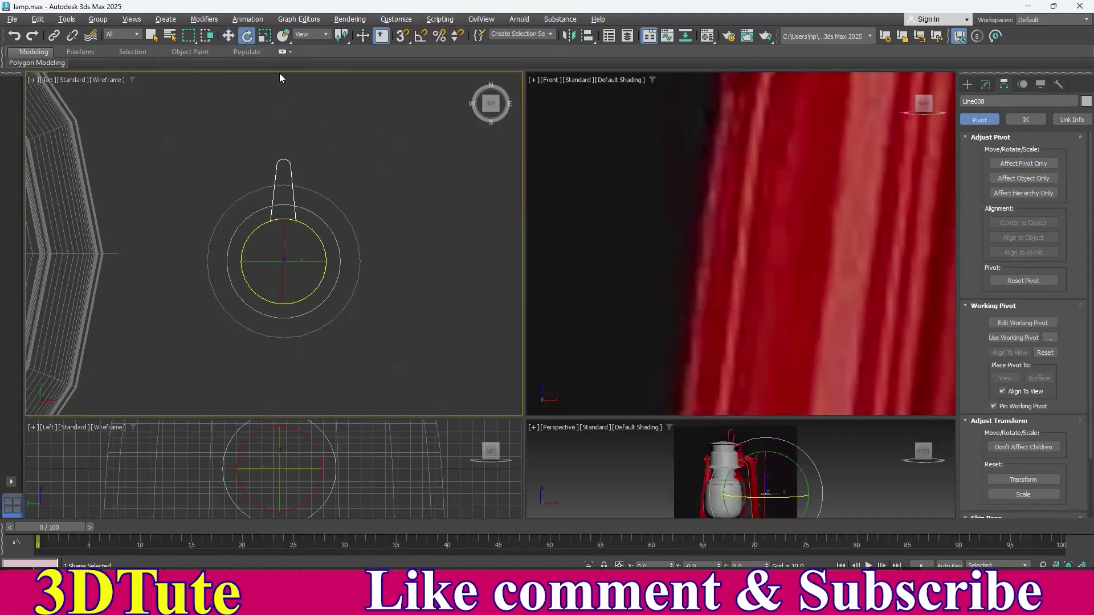
pyautogui.click(419, 36)
pyautogui.rightClick(420, 35)
pyautogui.moveTo(809, 246); pyautogui.dragTo(785, 246)
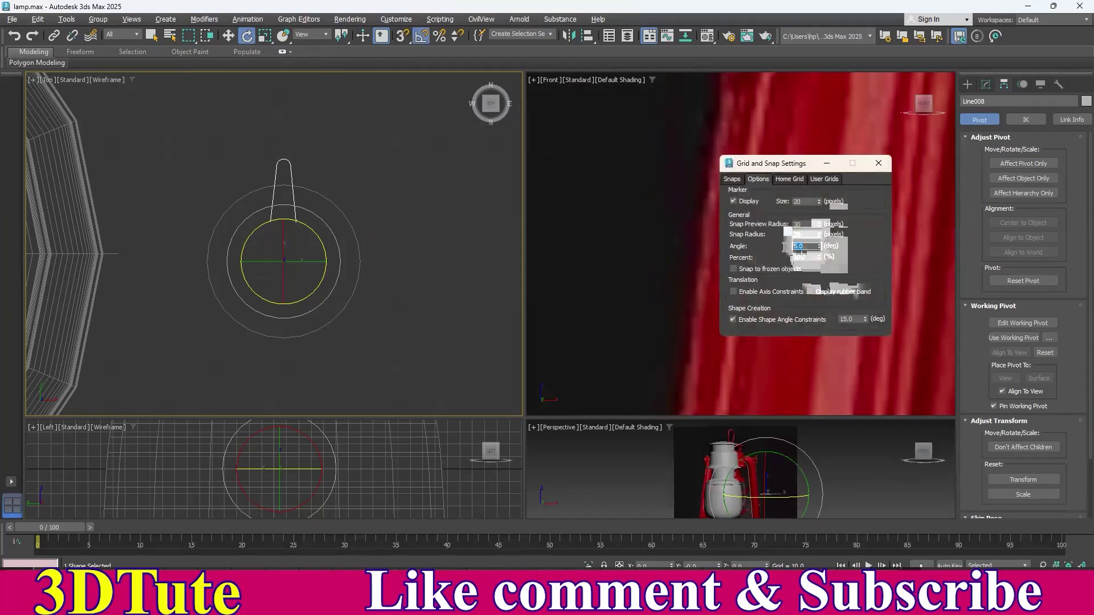
pyautogui.write('90')
pyautogui.press('Return')
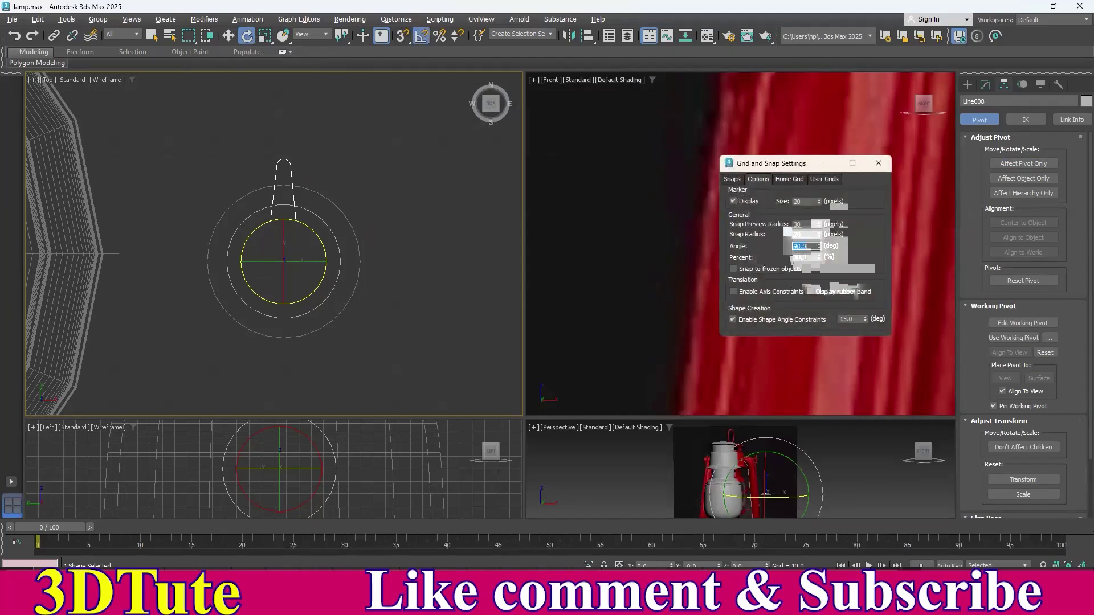
pyautogui.press('Escape')
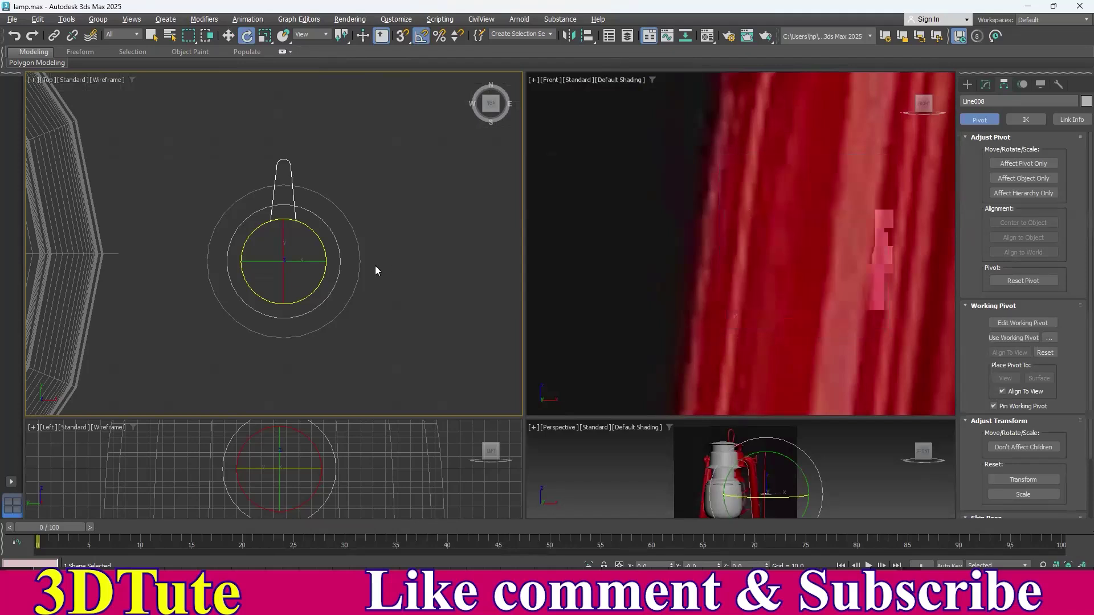
# - Rotate-copy the rounded ridge line around the circle's center at 90-degree intervals, making three copies
pyautogui.keyDown('shift'); pyautogui.moveTo(317, 235); pyautogui.dragTo(314, 250); pyautogui.keyUp('shift')
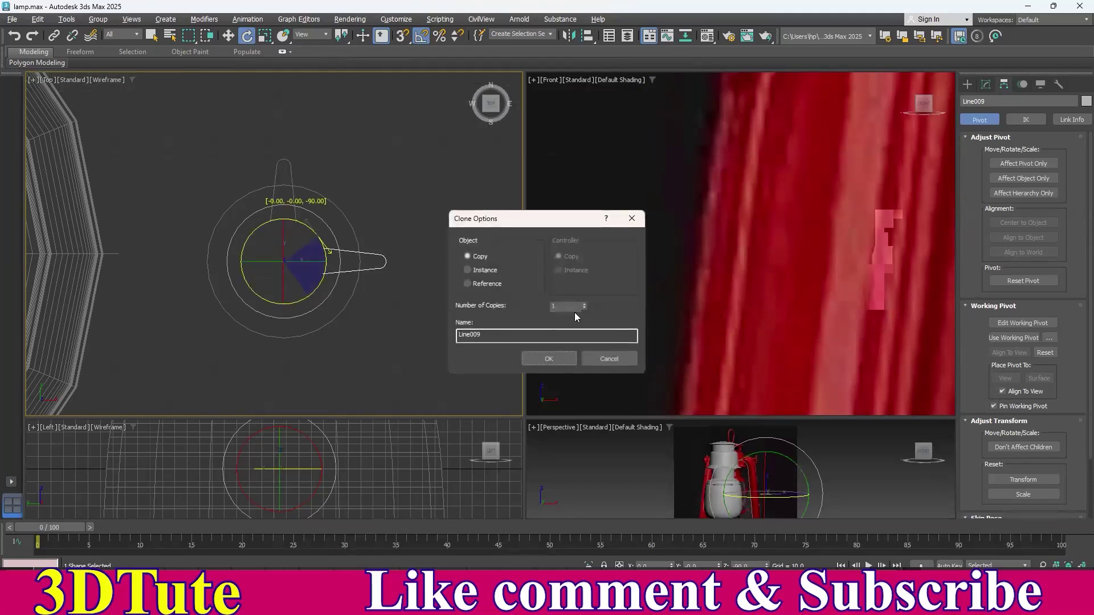
pyautogui.moveTo(567, 308); pyautogui.dragTo(528, 305)
pyautogui.click(554, 358)
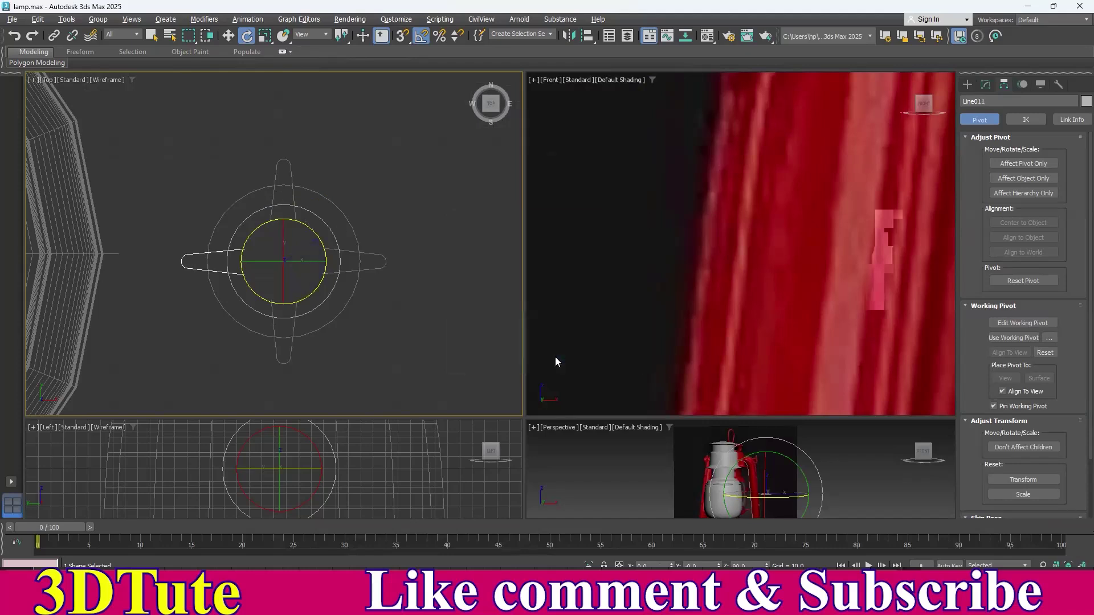
pyautogui.press('Delete')
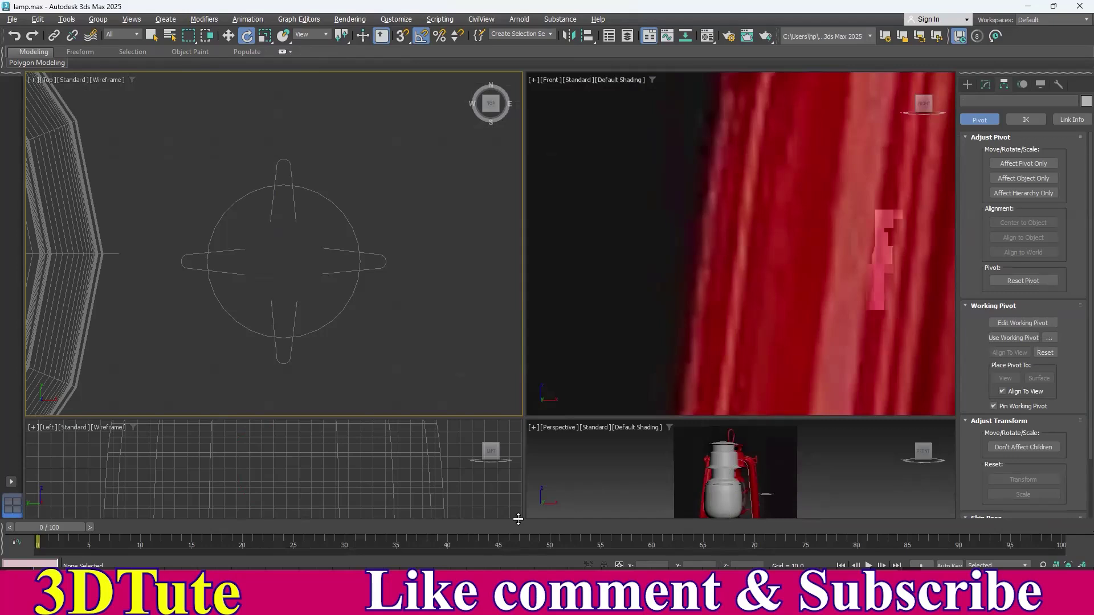
pyautogui.moveTo(329, 361); pyautogui.dragTo(360, 340, button='middle')
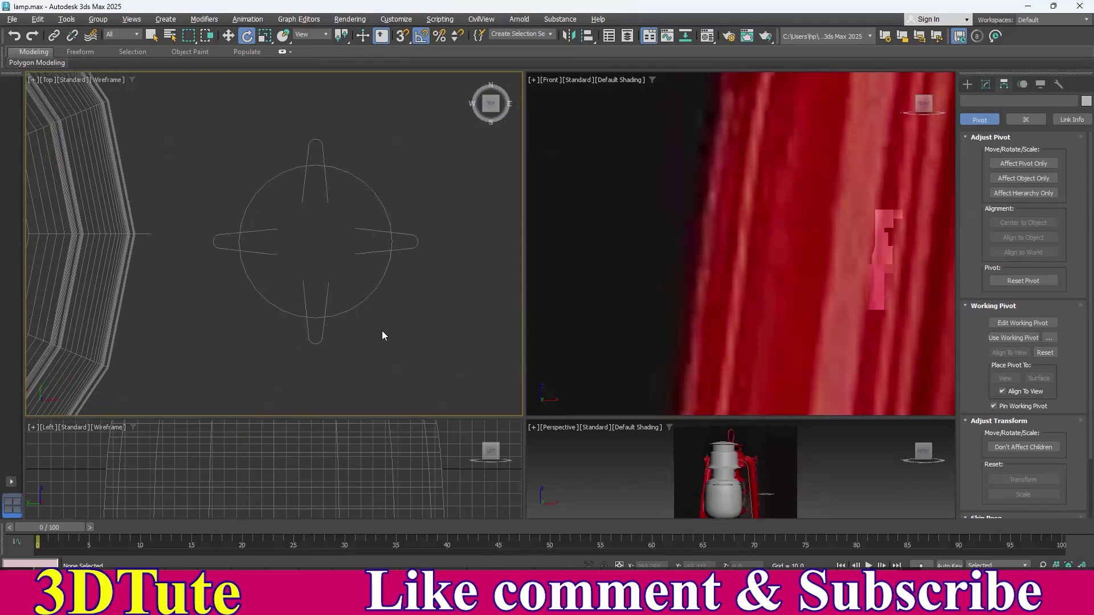
pyautogui.moveTo(403, 294); pyautogui.dragTo(402, 294, button='middle')
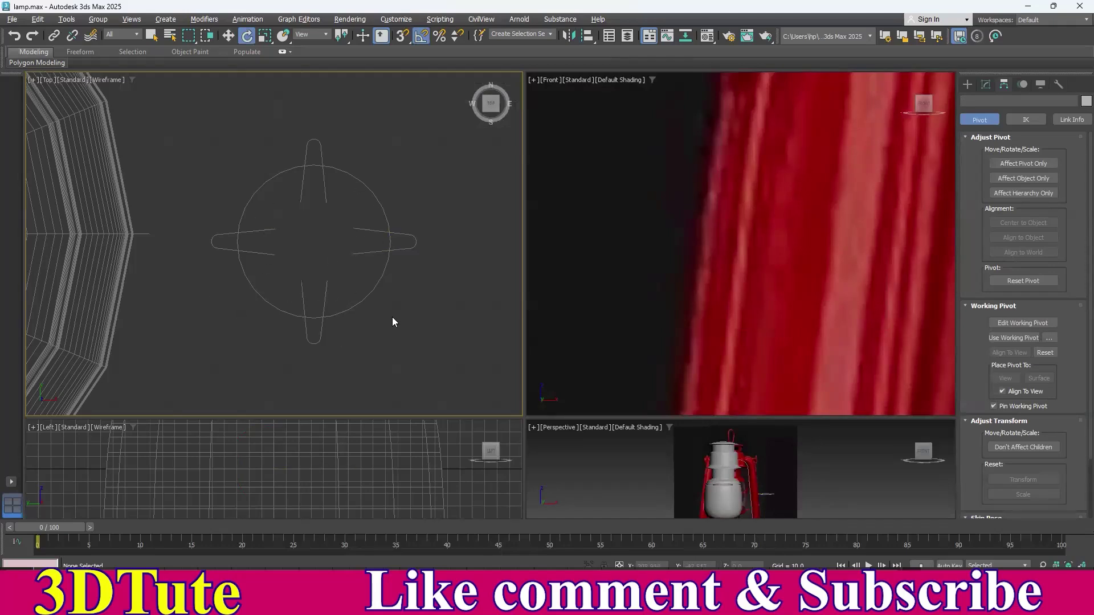
# - Convert the circle to an Editable Spline
pyautogui.click(365, 298)
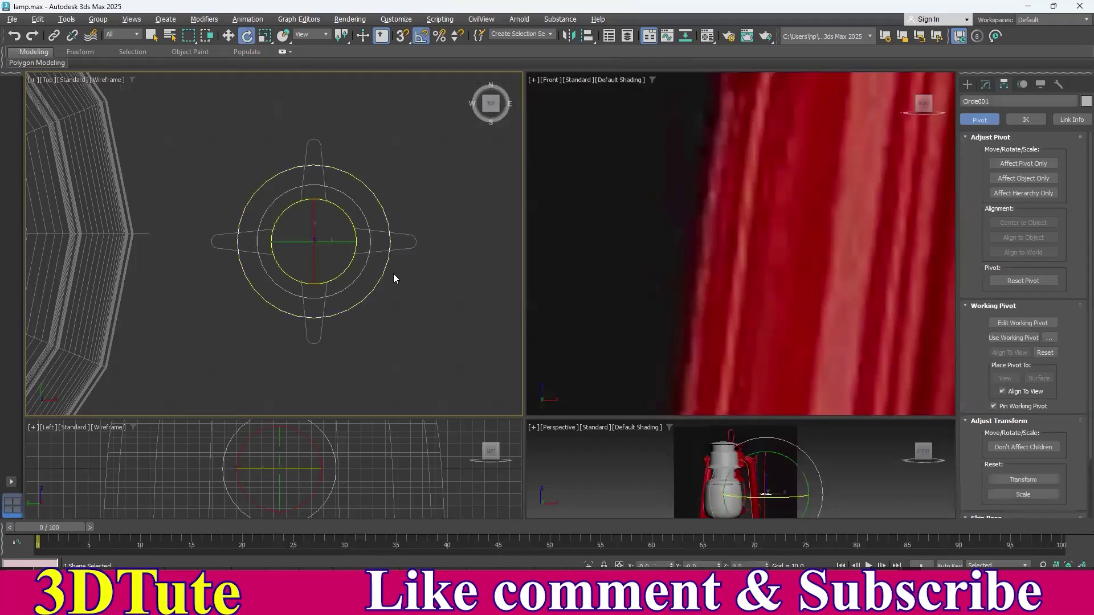
pyautogui.click(407, 246)
pyautogui.click(230, 36)
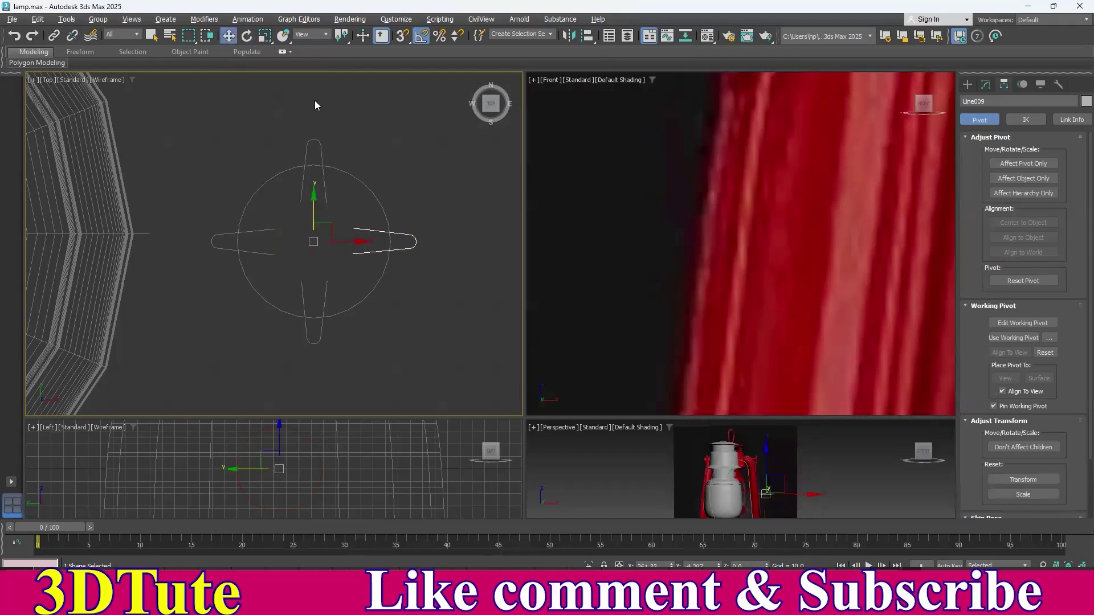
pyautogui.click(372, 188)
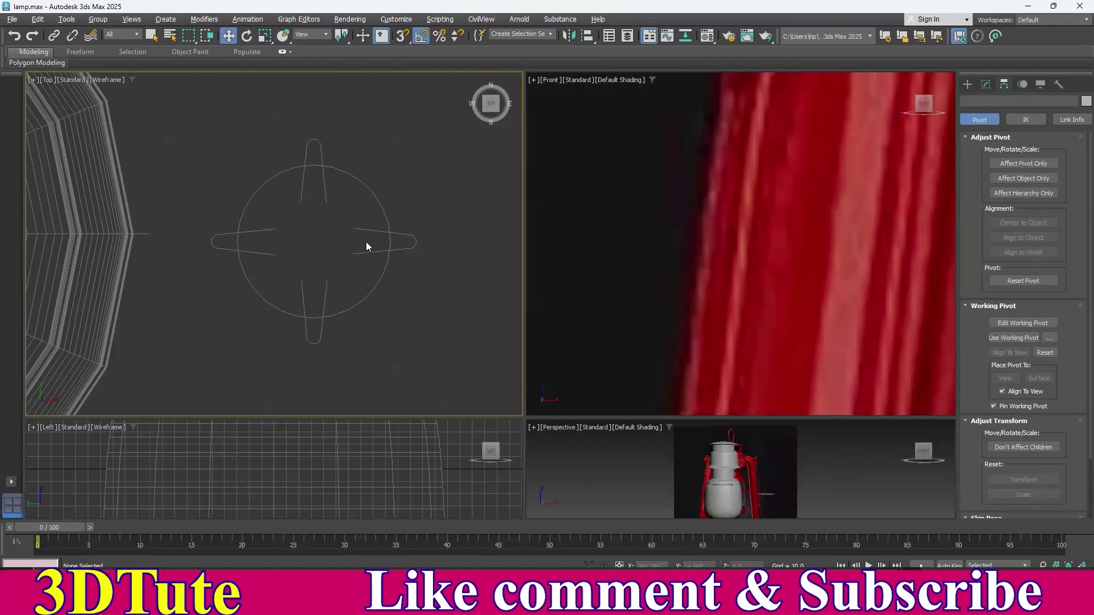
pyautogui.click(358, 300)
pyautogui.rightClick(386, 149)
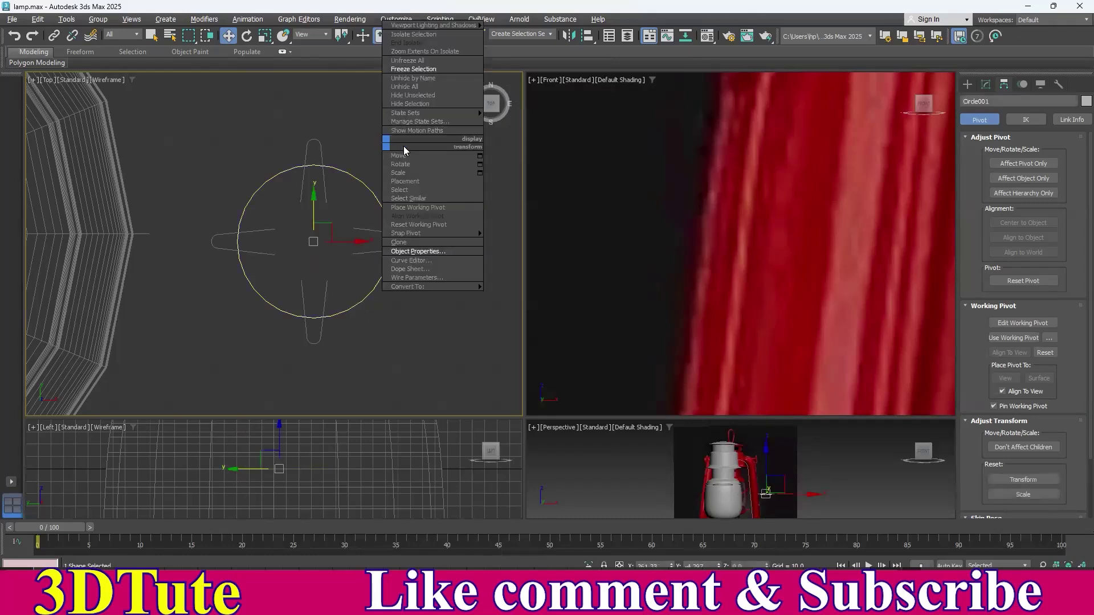
pyautogui.click(353, 197)
pyautogui.rightClick(352, 205)
pyautogui.moveTo(403, 341)
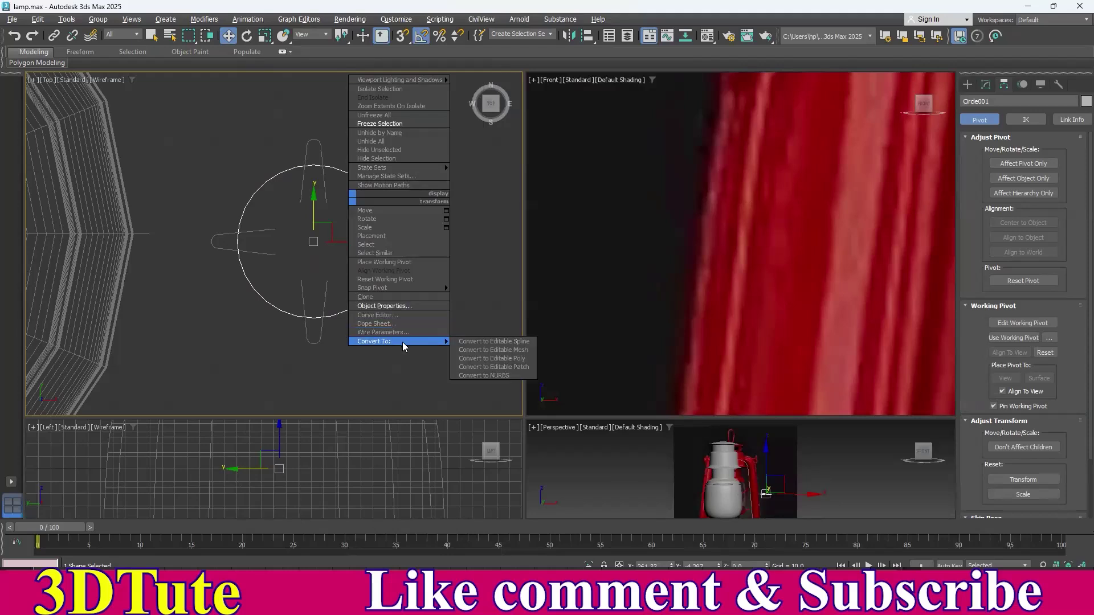
pyautogui.click(508, 342)
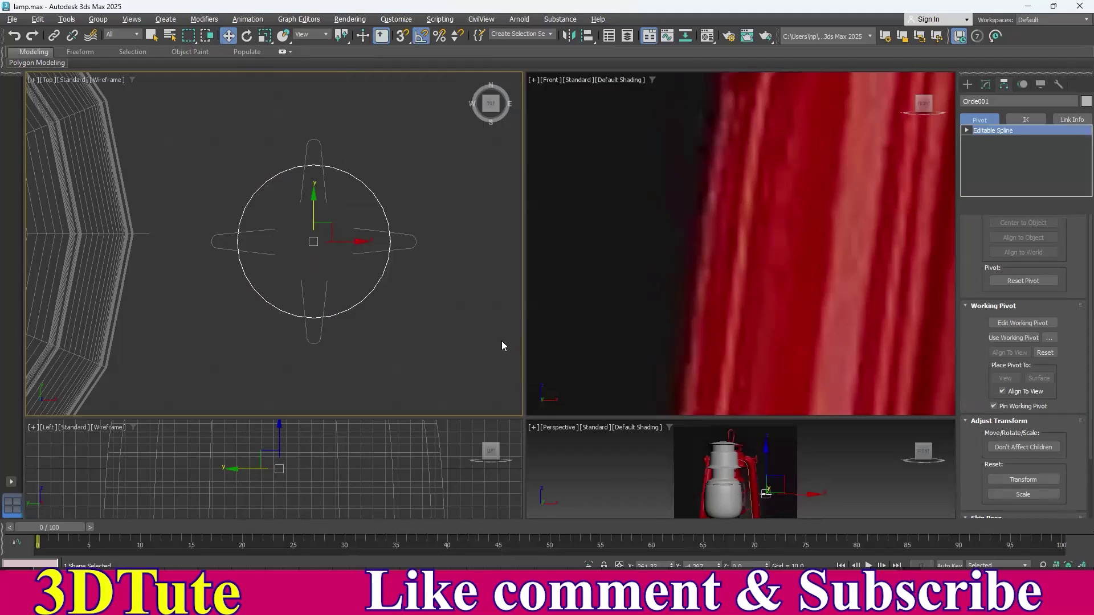
# - Attach the upper, right-hand and lower ridge lines to the circle's editable spline
pyautogui.rightClick(432, 188)
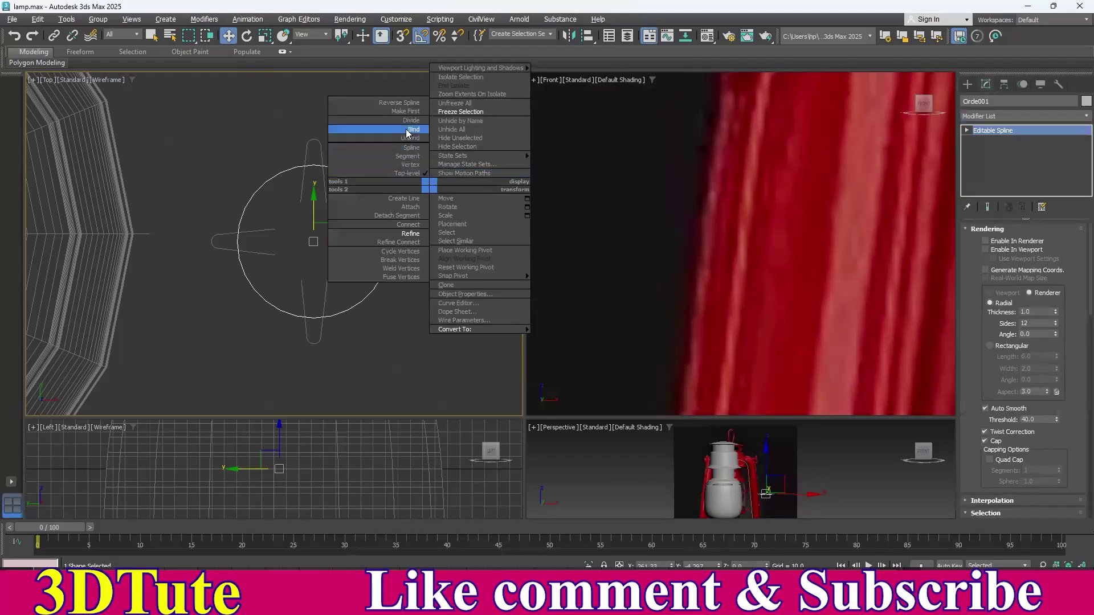
pyautogui.click(380, 208)
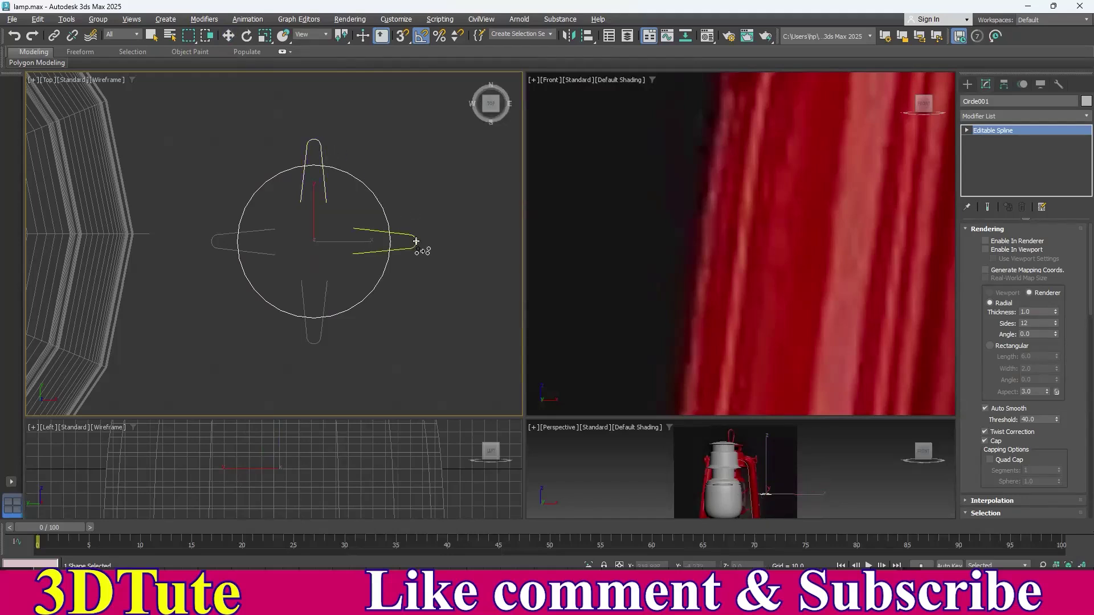
pyautogui.click(322, 341)
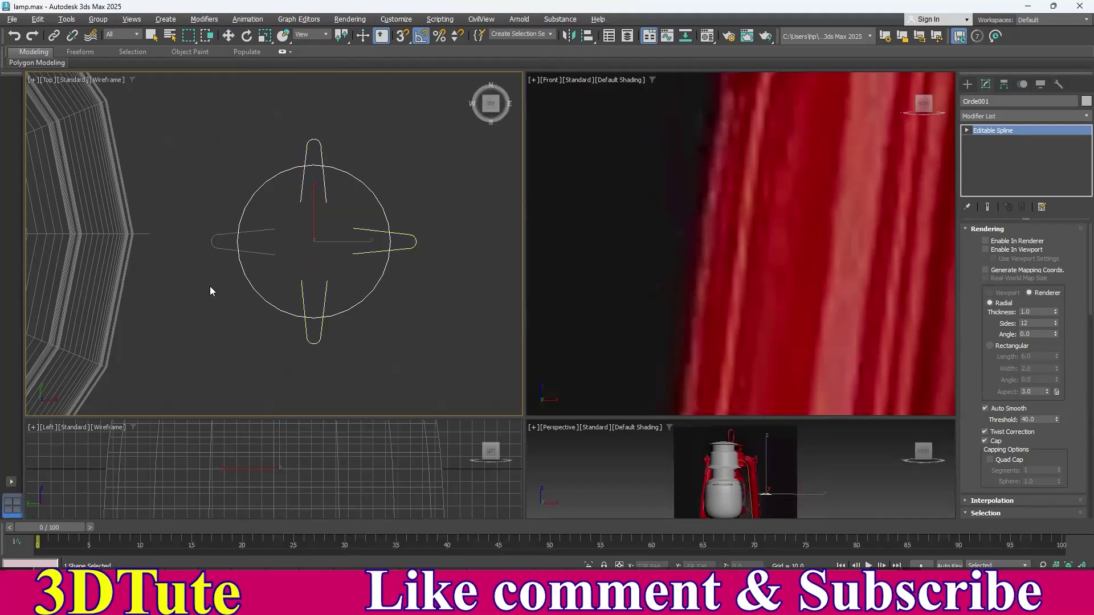
pyautogui.click(211, 231)
pyautogui.click(228, 36)
pyautogui.click(272, 251)
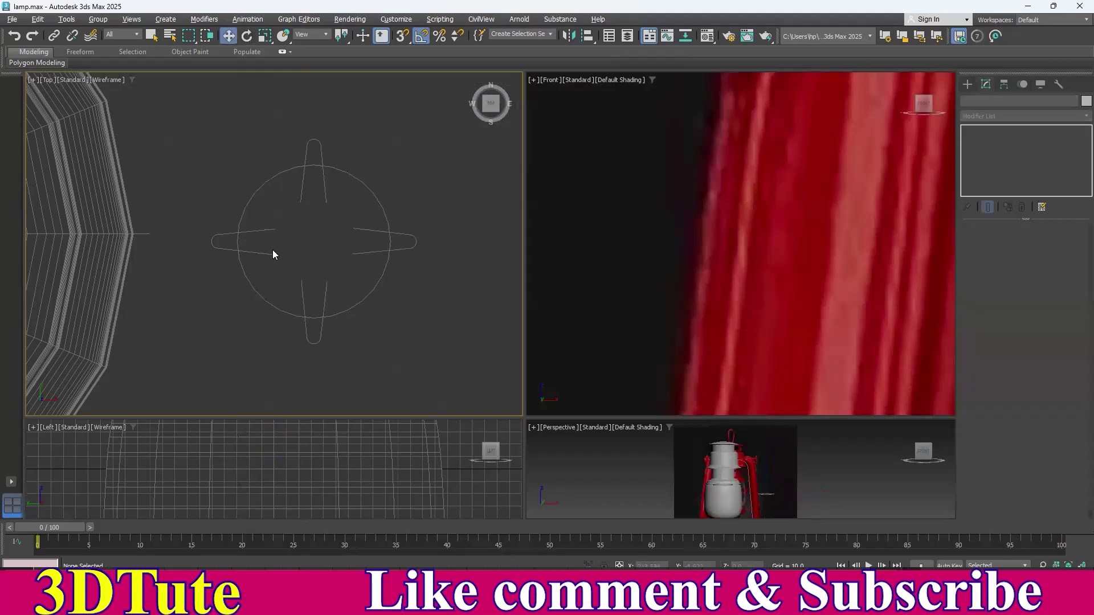
# - Attach the remaining left-hand ridge line to the circle's spline and deselect the shape
pyautogui.click(278, 175)
pyautogui.moveTo(278, 175); pyautogui.dragTo(323, 166)
pyautogui.moveTo(375, 217); pyautogui.dragTo(334, 251)
pyautogui.rightClick(369, 197)
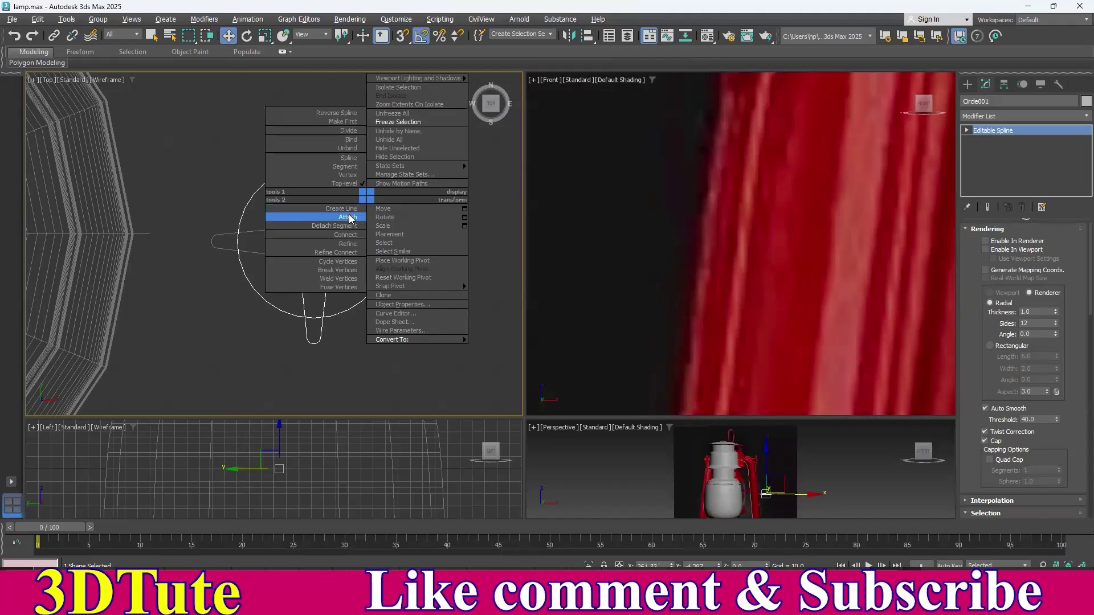
pyautogui.click(349, 217)
pyautogui.click(258, 239)
pyautogui.rightClick(285, 223)
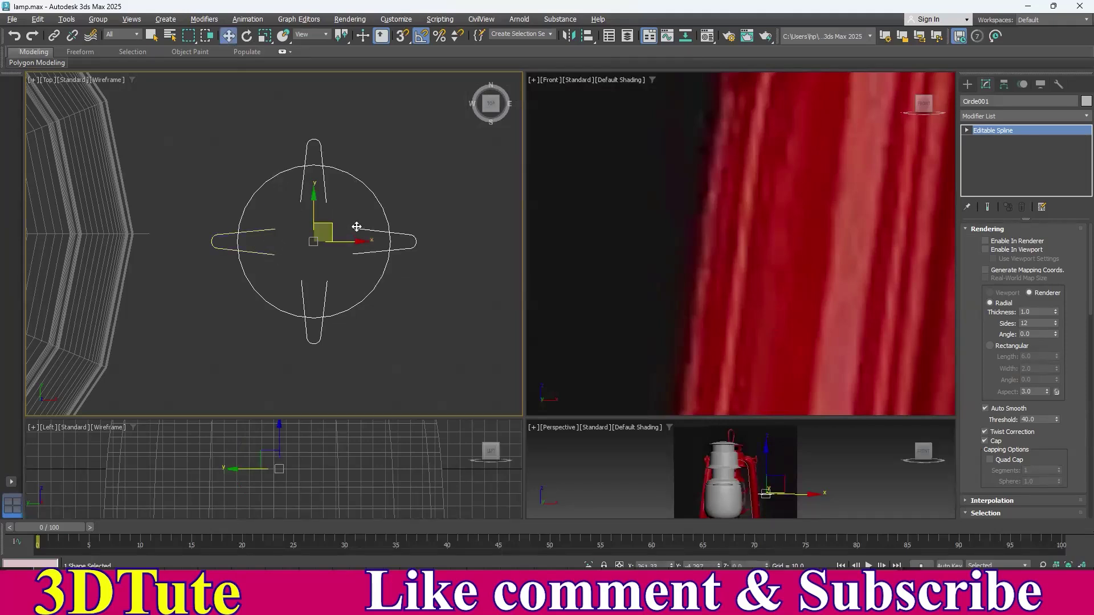
pyautogui.moveTo(330, 225); pyautogui.dragTo(302, 158)
pyautogui.click(466, 326)
# - At Spline level, trim the lower ridge's two inner line ends and the circle's arc between them
pyautogui.scroll(4, 425, 276)
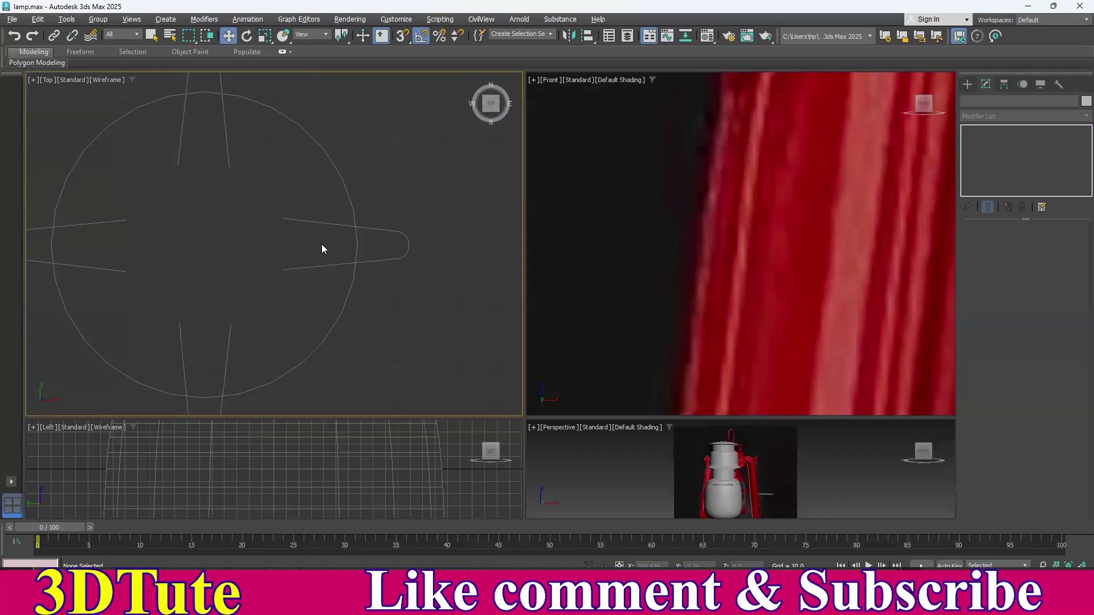
pyautogui.scroll(-4, 370, 274)
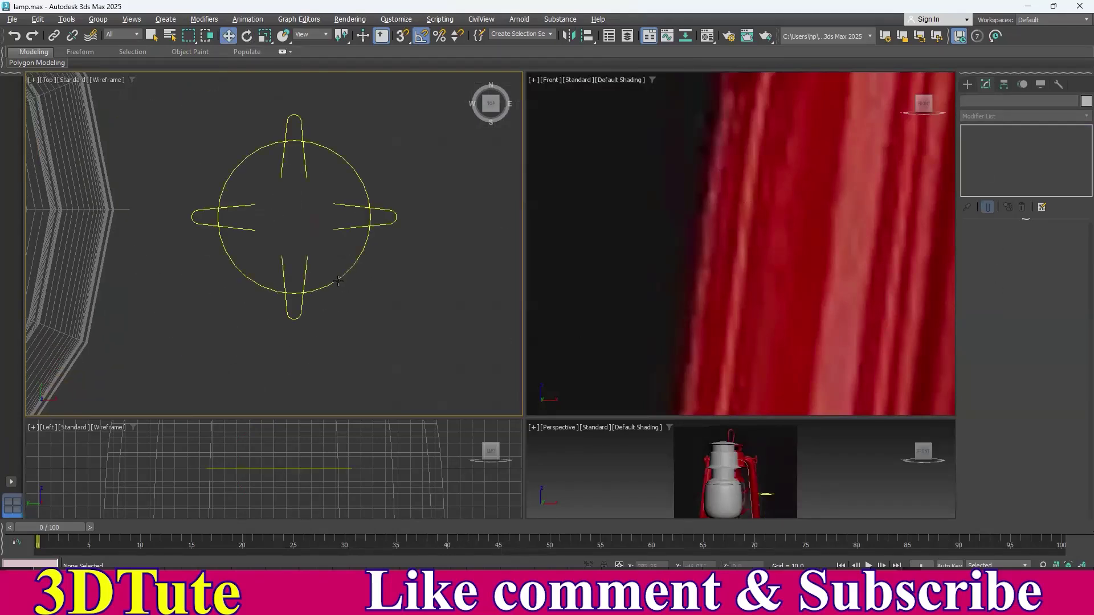
pyautogui.click(337, 278)
pyautogui.click(967, 130)
pyautogui.click(986, 159)
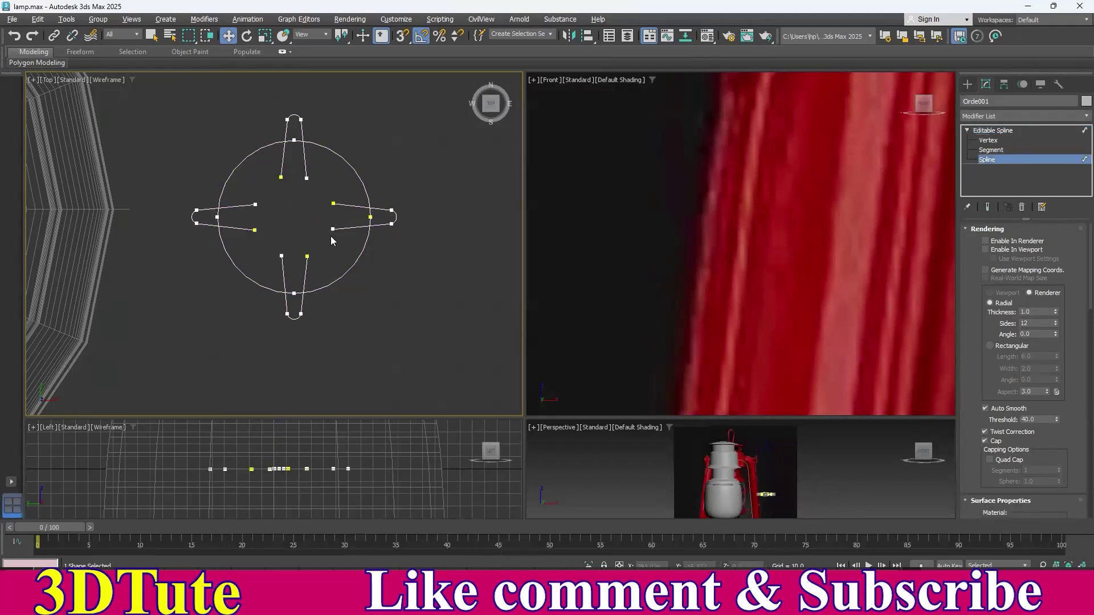
pyautogui.scroll(-10, 1020, 371)
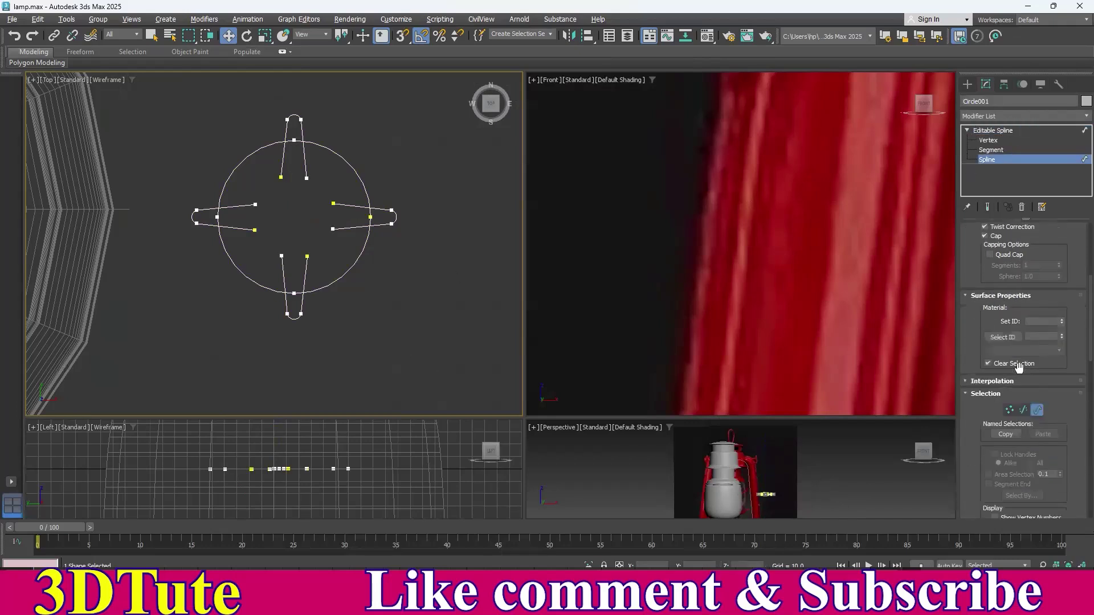
pyautogui.scroll(-10, 1019, 373)
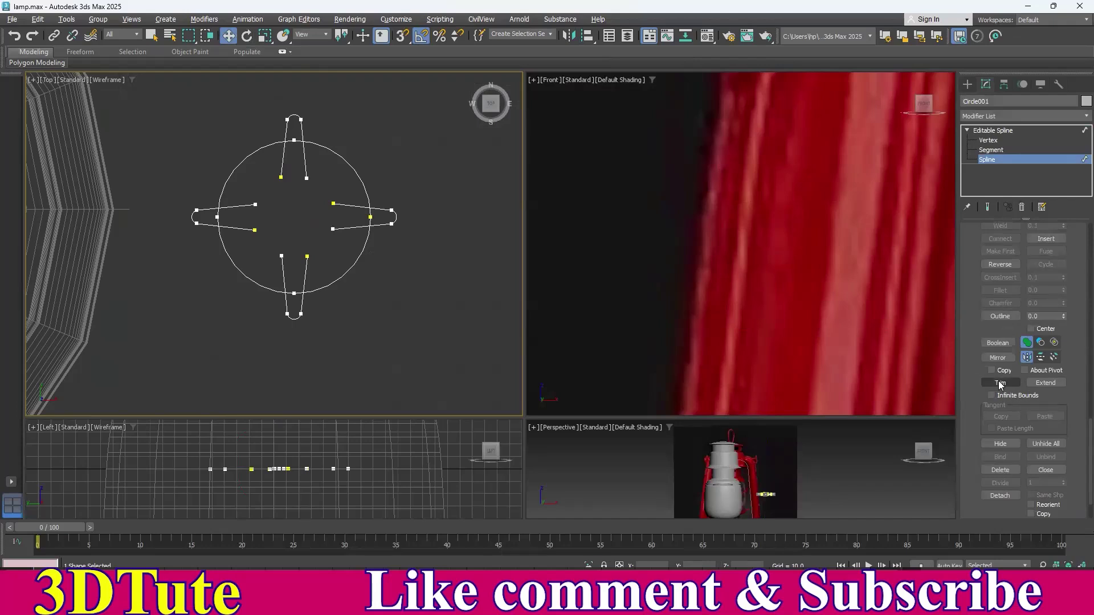
pyautogui.click(1000, 383)
pyautogui.scroll(3, 411, 301)
pyautogui.click(327, 260)
pyautogui.click(287, 268)
pyautogui.click(305, 293)
# - Trim the inner line ends and the enclosed circle arcs at the right-hand and upper ridges
pyautogui.moveTo(348, 227); pyautogui.dragTo(247, 300, button='middle')
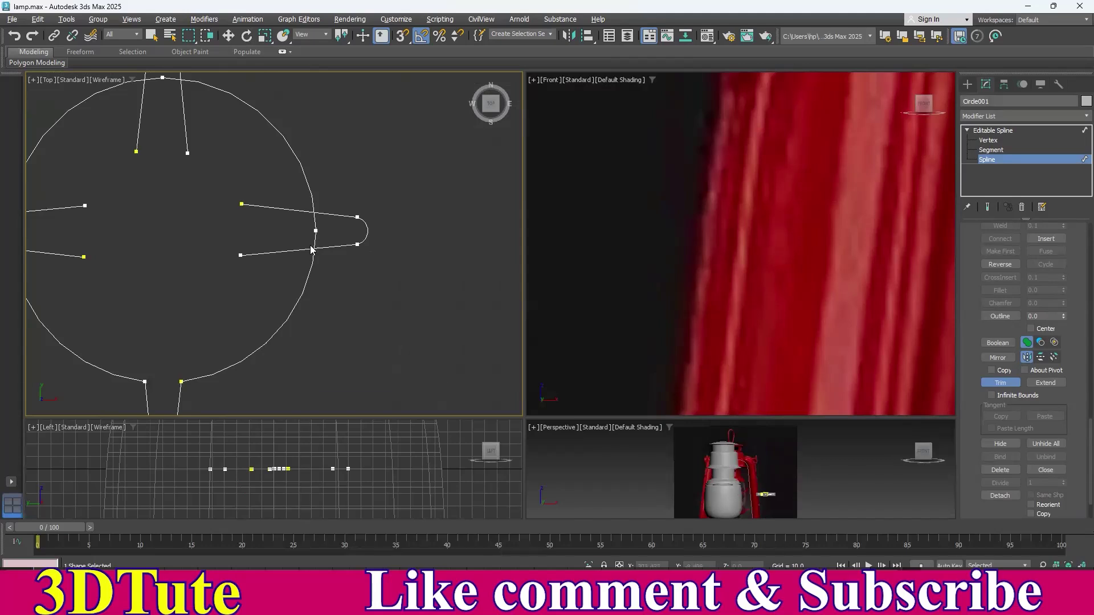
pyautogui.click(299, 210)
pyautogui.click(297, 249)
pyautogui.click(316, 237)
pyautogui.moveTo(253, 214); pyautogui.dragTo(358, 260, button='middle')
pyautogui.click(364, 230)
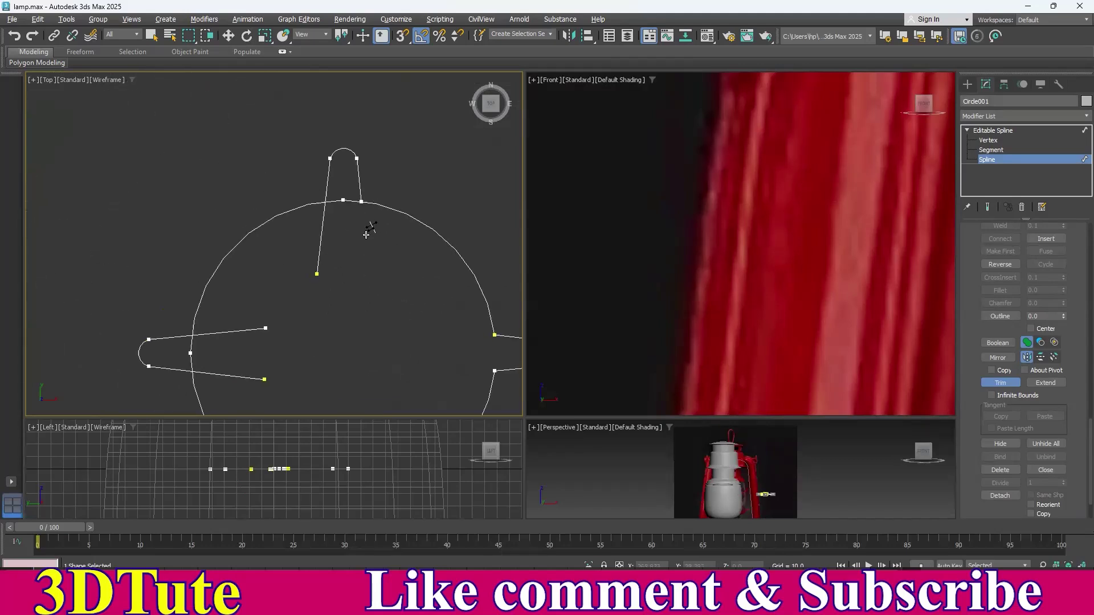
pyautogui.click(323, 221)
pyautogui.click(341, 203)
# - Trim the left-hand ridge's inner line ends and enclosed circle arc, then leave the Trim tool
pyautogui.moveTo(321, 270); pyautogui.dragTo(369, 194, button='middle')
pyautogui.click(298, 302)
pyautogui.click(239, 278)
pyautogui.scroll(-3, 323, 324)
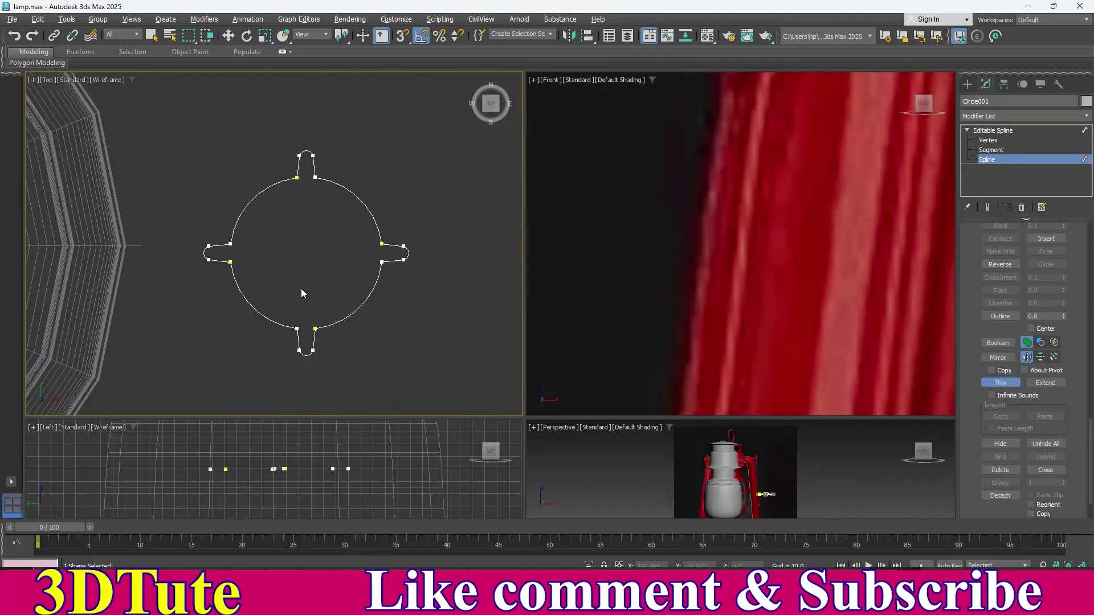
pyautogui.press('w')
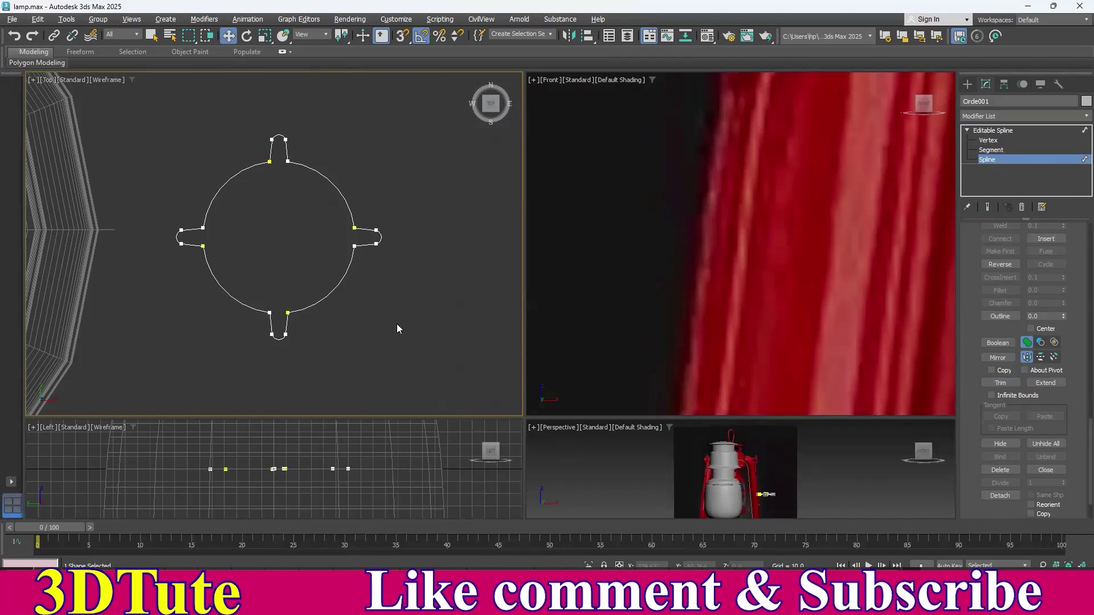
# - Check the outline for separate spline pieces, then select all its vertices and weld them together
pyautogui.click(340, 299)
pyautogui.click(348, 191)
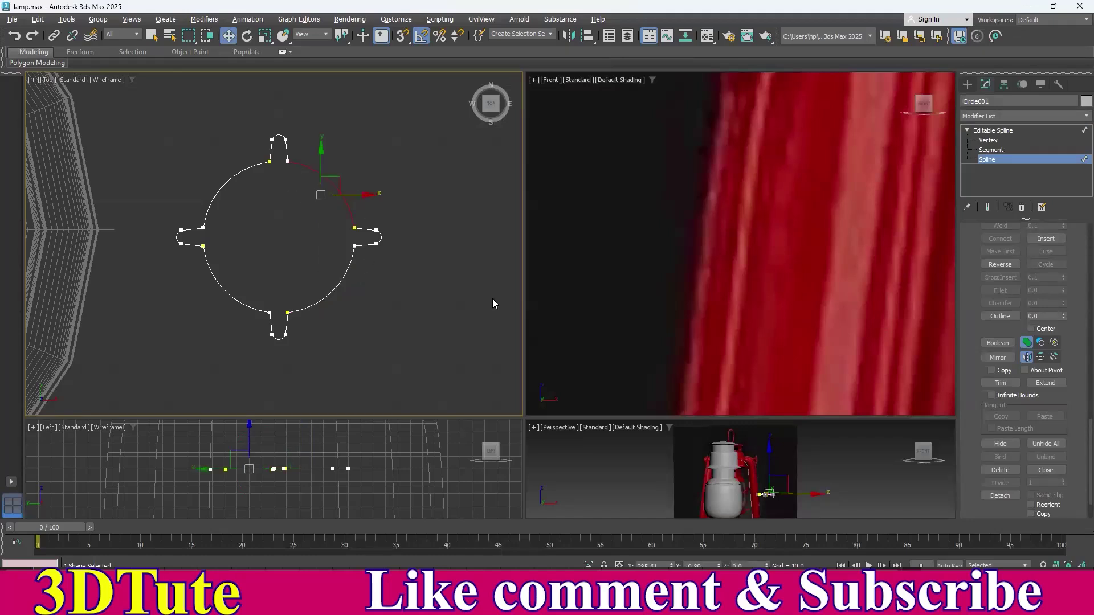
pyautogui.click(988, 141)
pyautogui.moveTo(268, 228); pyautogui.dragTo(327, 248, button='middle')
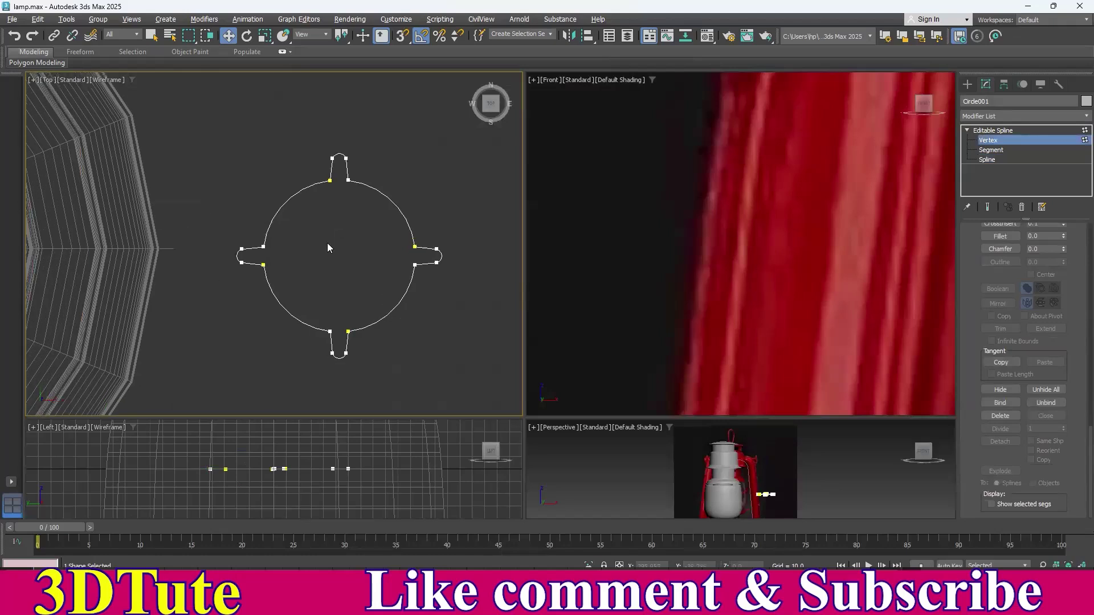
pyautogui.moveTo(447, 378); pyautogui.dragTo(450, 380)
pyautogui.moveTo(489, 250); pyautogui.dragTo(432, 247, button='middle')
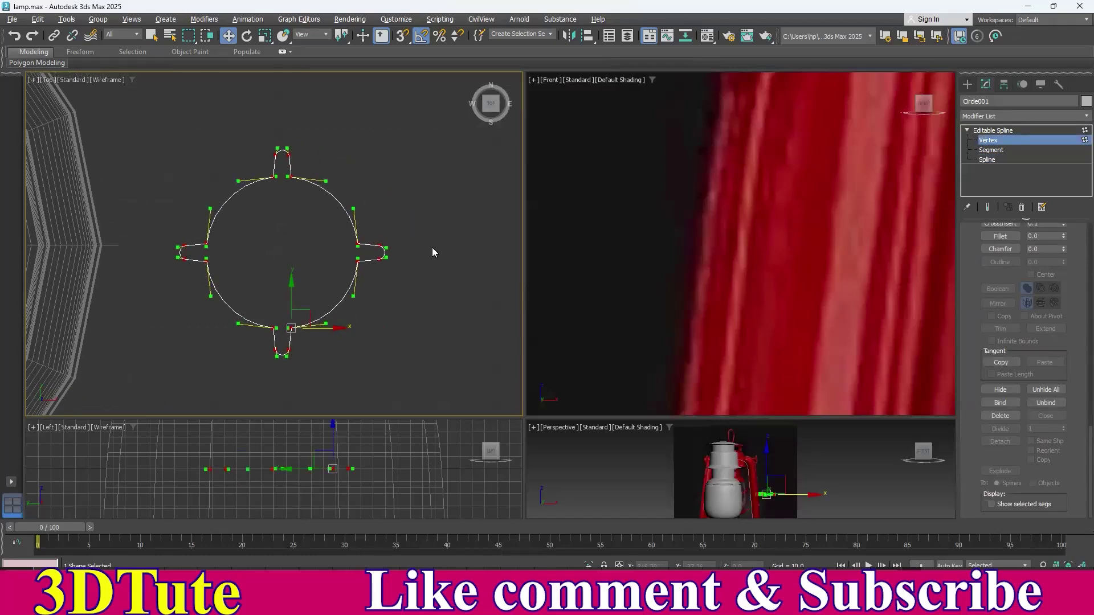
pyautogui.rightClick(436, 223)
pyautogui.click(418, 306)
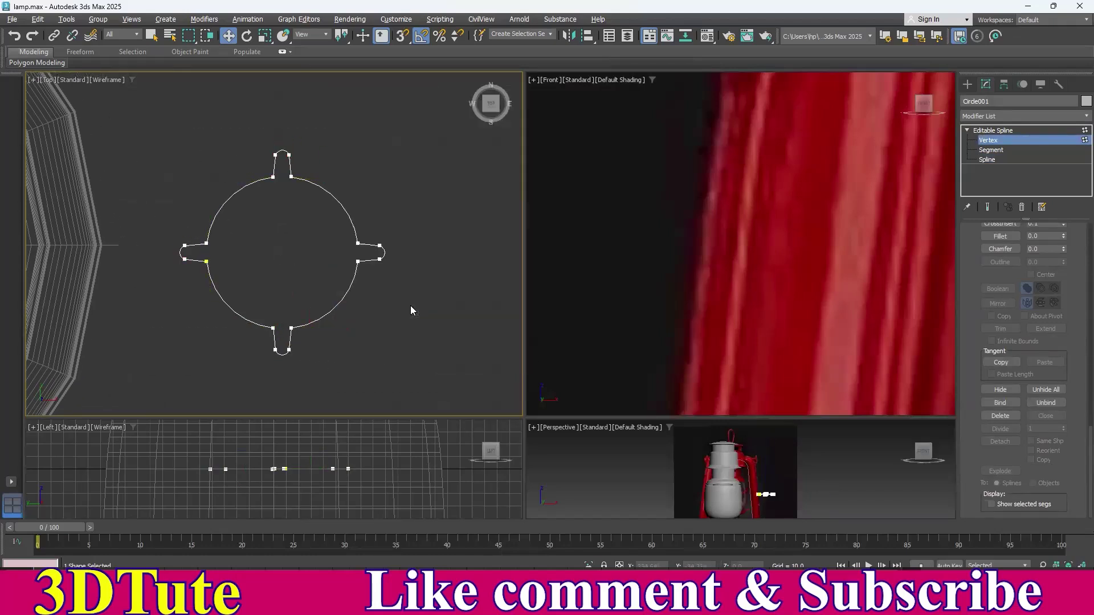
# - Select the outline at Spline level to check that it is one continuous spline, and return to object level
pyautogui.click(988, 161)
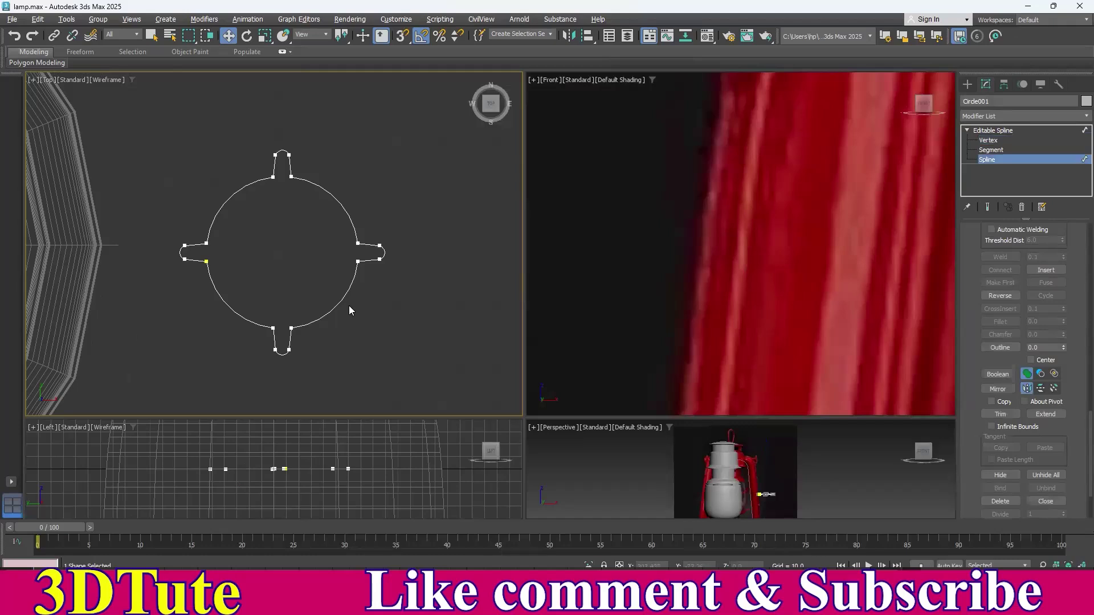
pyautogui.click(331, 310)
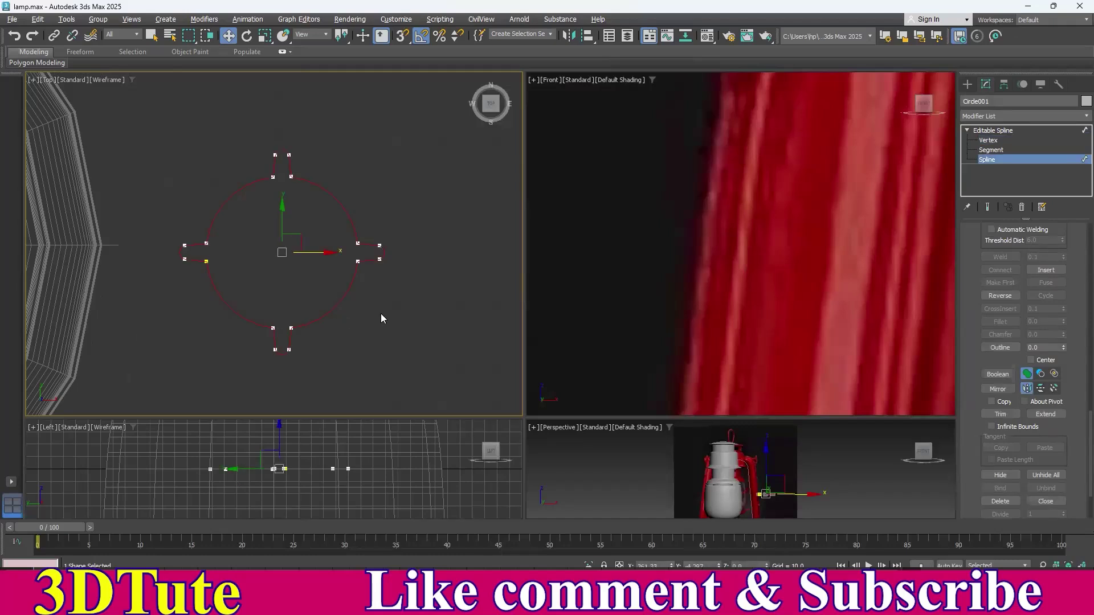
pyautogui.click(1002, 131)
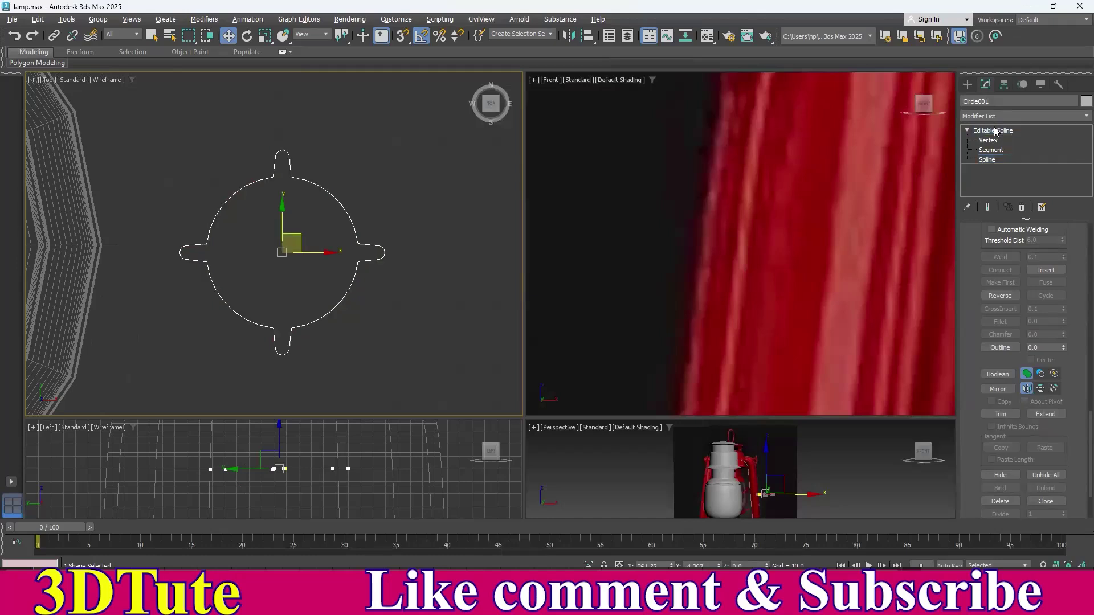
# - Enlarge the Perspective viewport and view the finished cross-section beside the lantern's frame path up close
pyautogui.moveTo(522, 418); pyautogui.dragTo(32, 82)
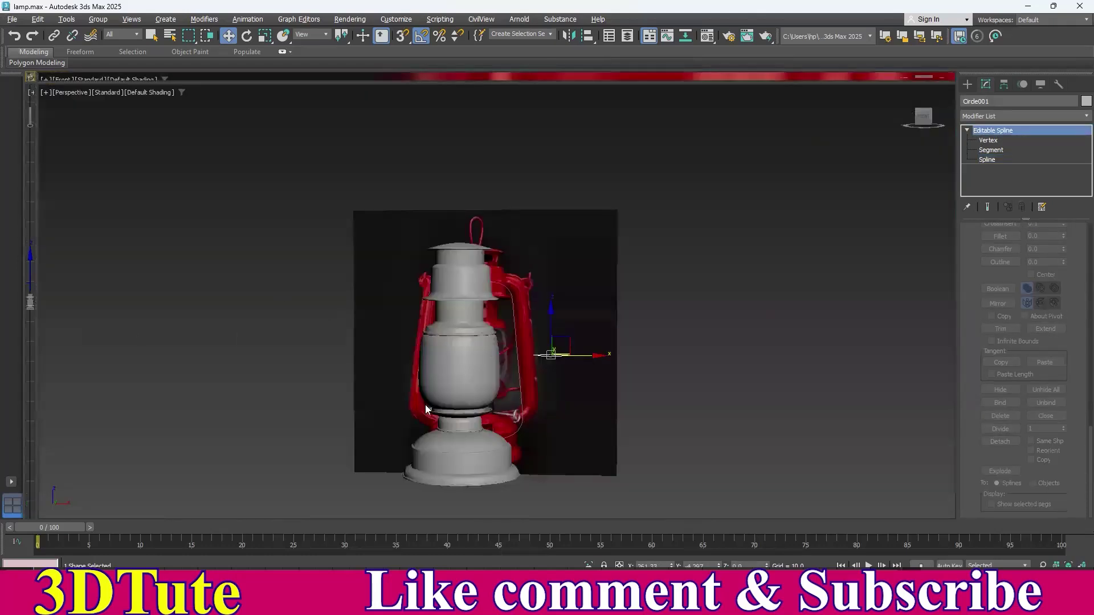
pyautogui.scroll(8, 487, 419)
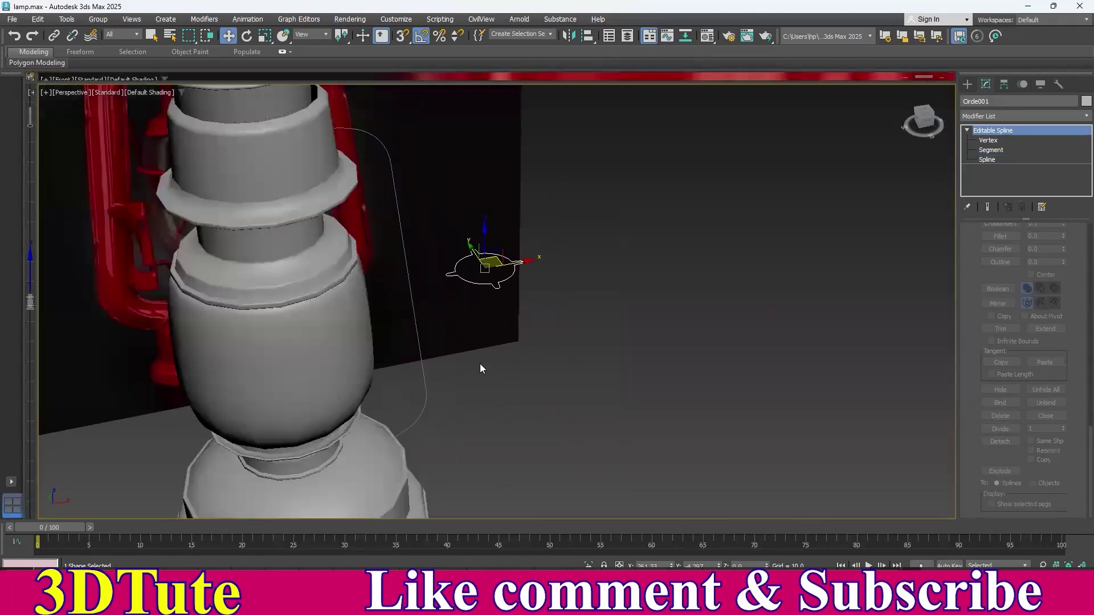
pyautogui.moveTo(448, 366); pyautogui.dragTo(463, 378)
pyautogui.moveTo(595, 253); pyautogui.dragTo(543, 315)
pyautogui.keyDown('alt'); pyautogui.moveTo(575, 406); pyautogui.dragTo(627, 388, button='middle'); pyautogui.keyUp('alt')
pyautogui.click(470, 373)
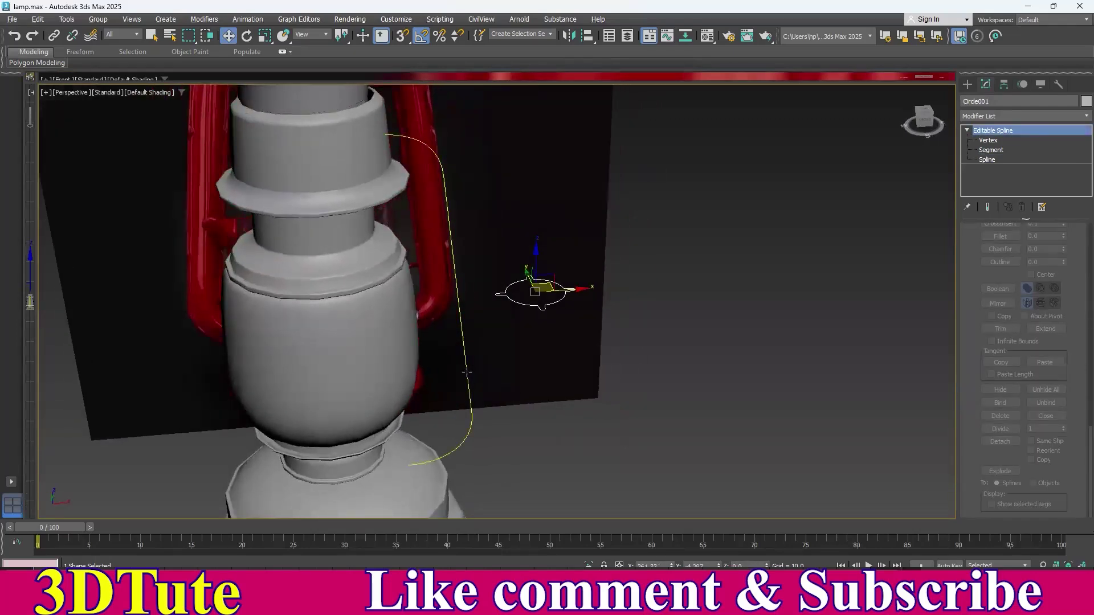
pyautogui.click(1078, 116)
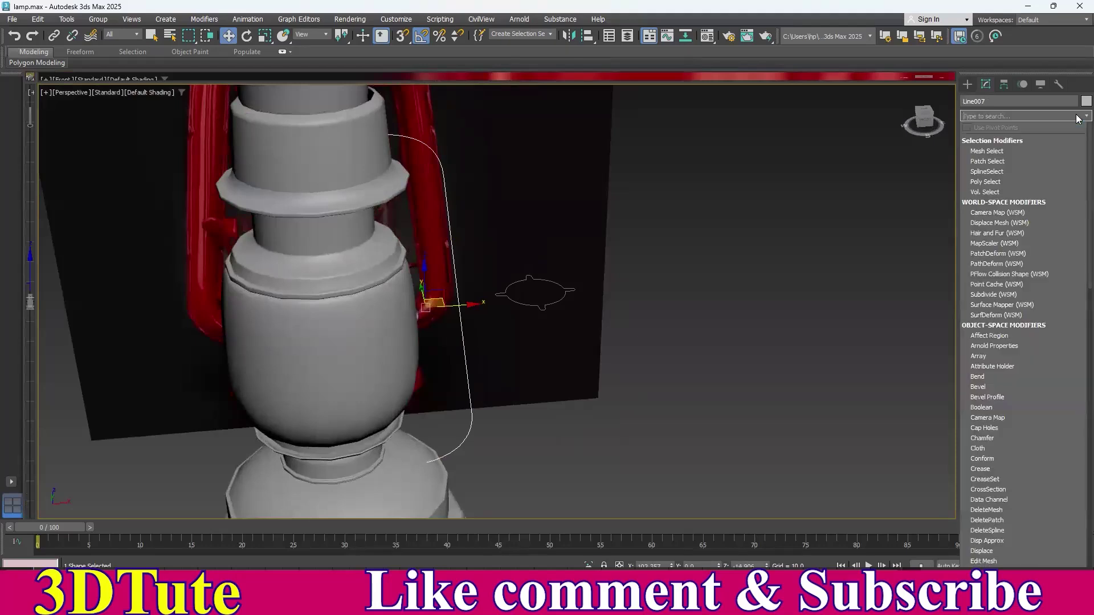
pyautogui.click(995, 397)
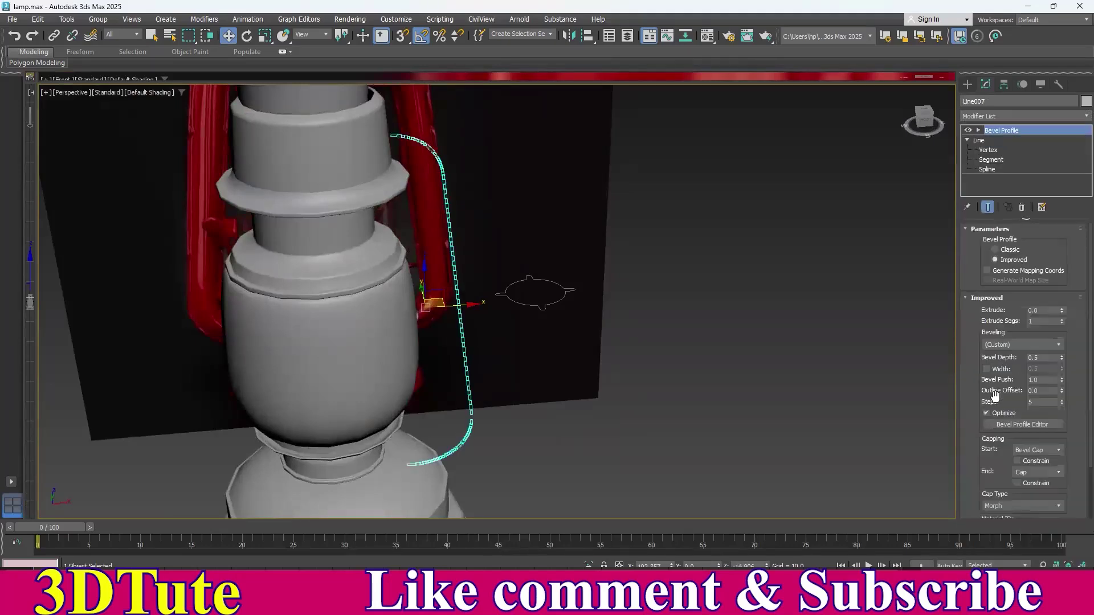
pyautogui.click(995, 250)
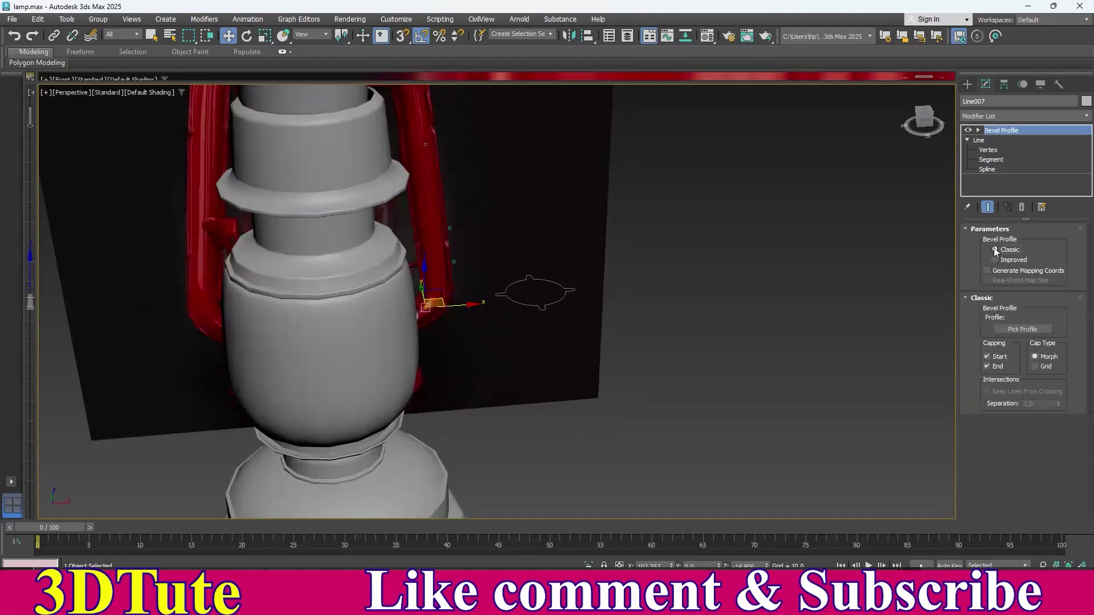
pyautogui.click(554, 305)
pyautogui.moveTo(557, 322); pyautogui.dragTo(694, 313, button='middle')
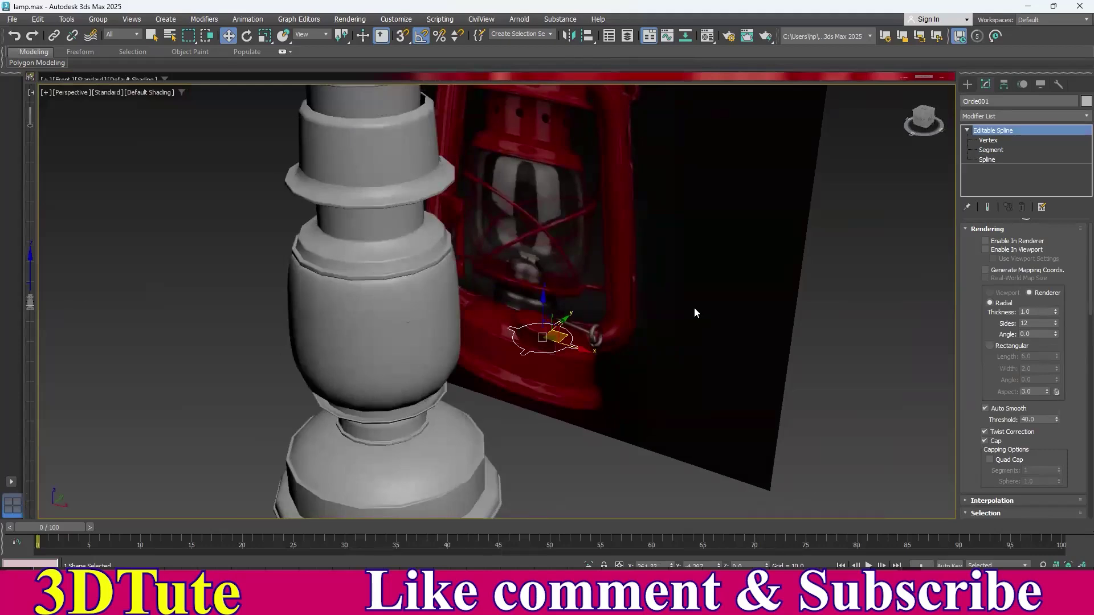
pyautogui.hotkey('ctrl', 'z')
pyautogui.click(1022, 208)
# - Apply a Classic Bevel Profile modifier to the side frame path, picking the ridged circle outline as its profile
pyautogui.keyDown('alt'); pyautogui.moveTo(544, 362); pyautogui.dragTo(470, 385, button='middle'); pyautogui.keyUp('alt')
pyautogui.click(537, 394)
pyautogui.click(490, 397)
pyautogui.keyDown('alt'); pyautogui.moveTo(527, 432); pyautogui.dragTo(655, 353, button='middle'); pyautogui.keyUp('alt')
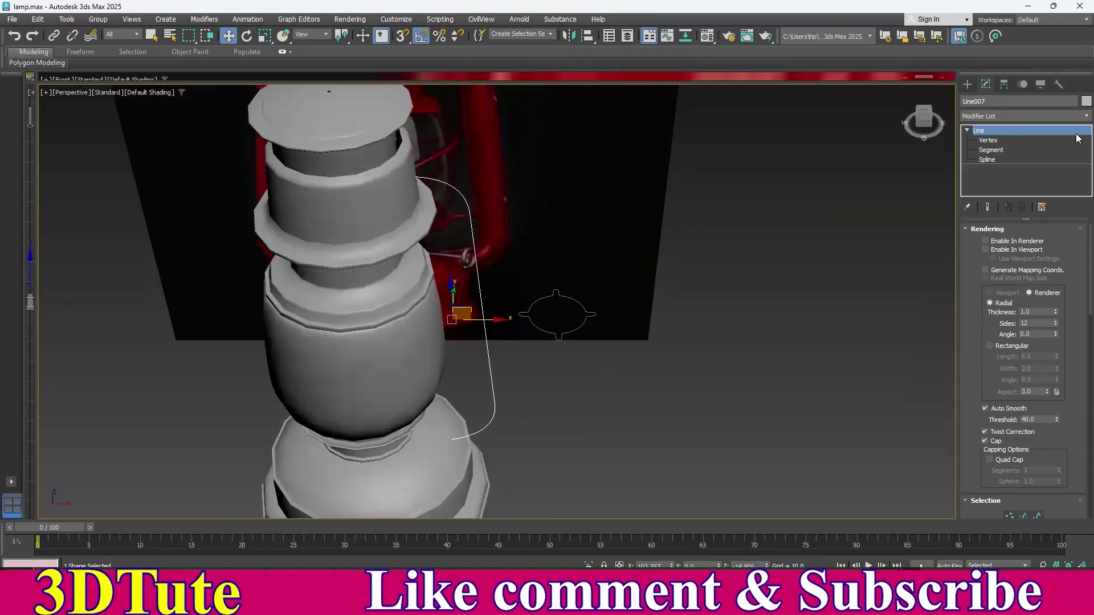
pyautogui.click(1077, 116)
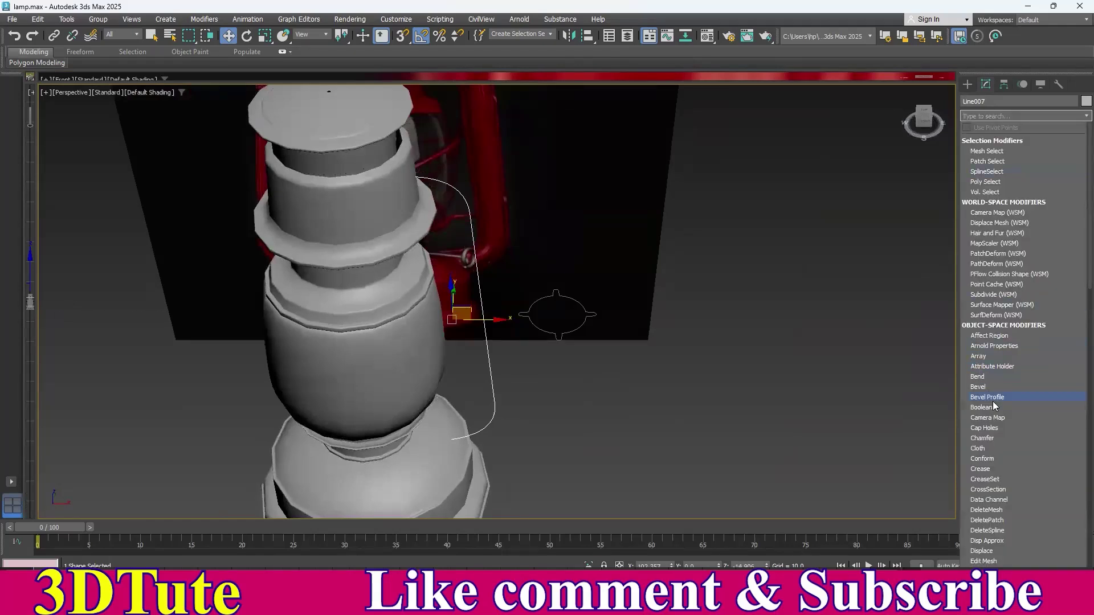
pyautogui.click(997, 398)
pyautogui.keyDown('alt'); pyautogui.moveTo(690, 373); pyautogui.dragTo(717, 362, button='middle'); pyautogui.keyUp('alt')
pyautogui.scroll(3, 704, 354)
pyautogui.click(995, 250)
pyautogui.keyDown('alt'); pyautogui.moveTo(691, 296); pyautogui.dragTo(816, 345, button='middle'); pyautogui.keyUp('alt')
pyautogui.click(1012, 331)
pyautogui.keyDown('alt'); pyautogui.moveTo(660, 308); pyautogui.dragTo(620, 297, button='middle'); pyautogui.keyUp('alt')
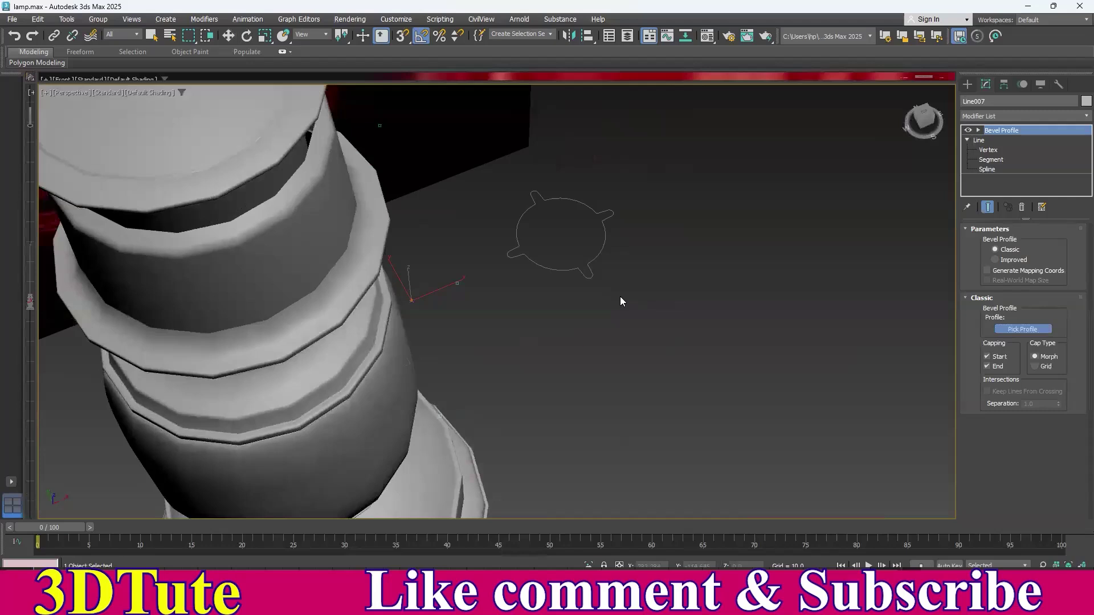
pyautogui.click(593, 270)
pyautogui.keyDown('alt'); pyautogui.moveTo(678, 333); pyautogui.dragTo(654, 302, button='middle'); pyautogui.keyUp('alt')
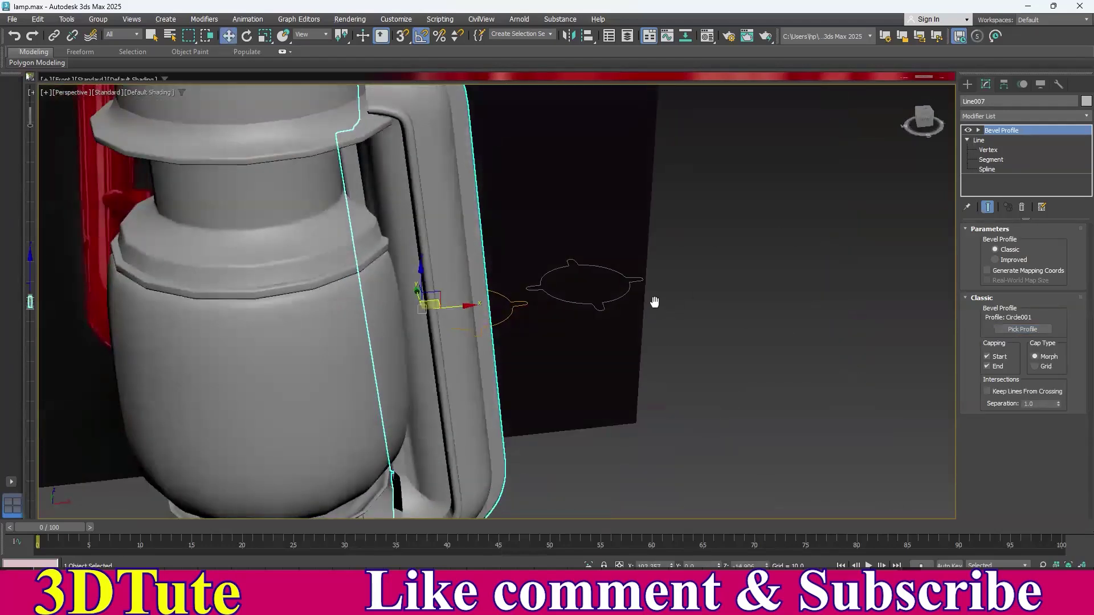
pyautogui.scroll(-6, 654, 296)
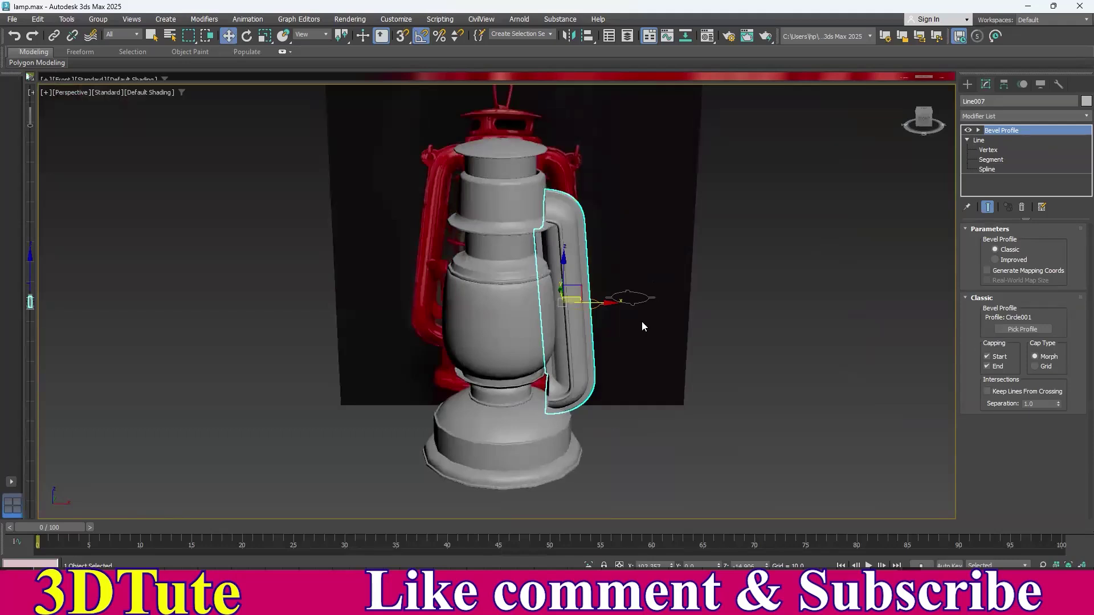
# - Scale down the ridged cross-section at Spline level to make the side frame tube thinner, then return to object level
pyautogui.click(642, 303)
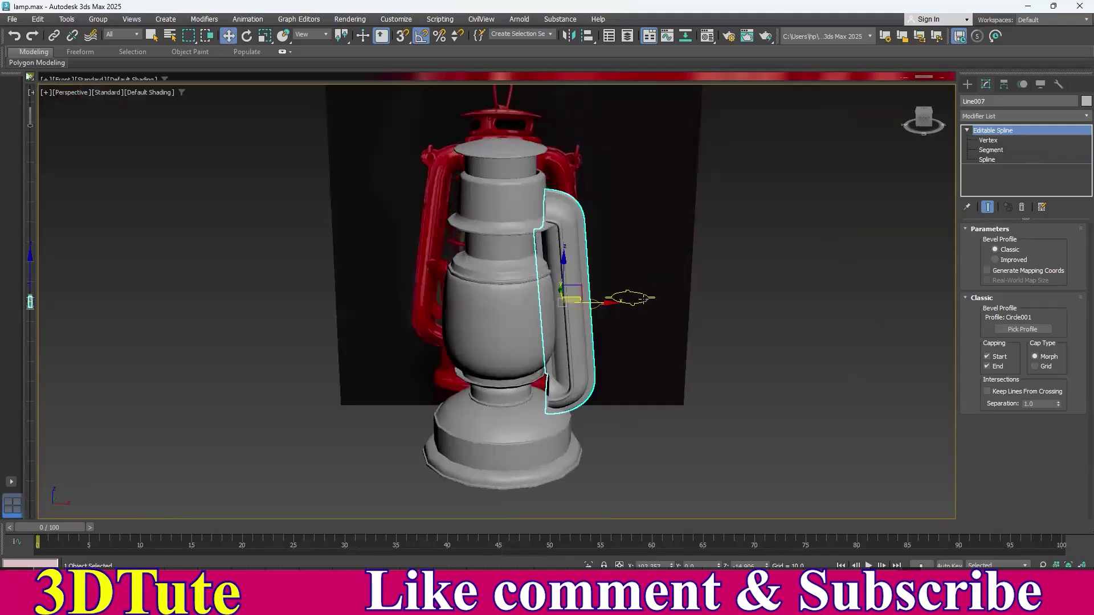
pyautogui.click(989, 159)
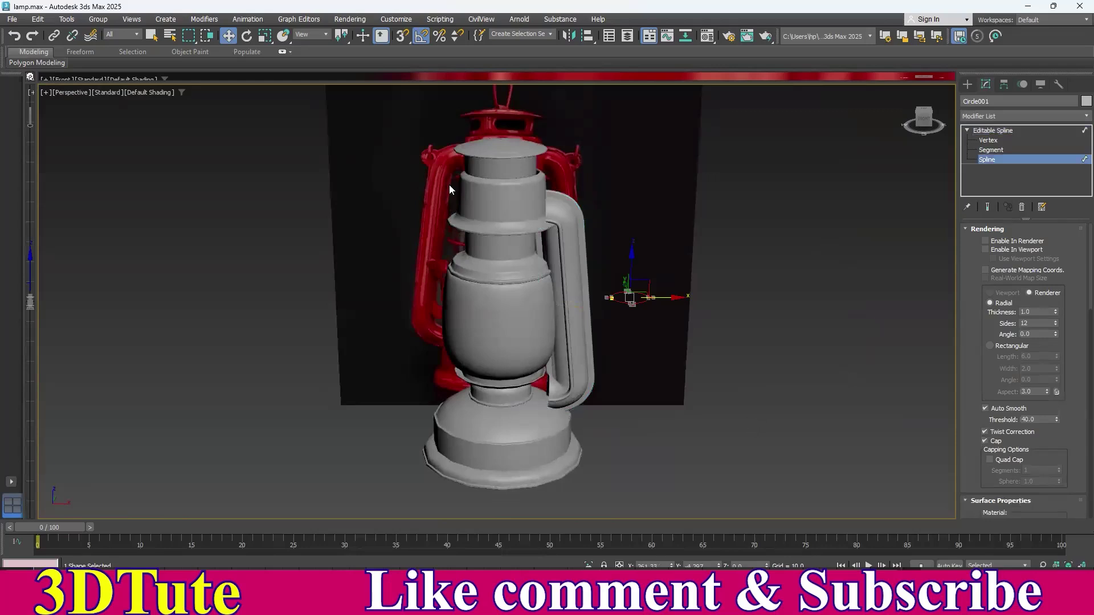
pyautogui.click(265, 36)
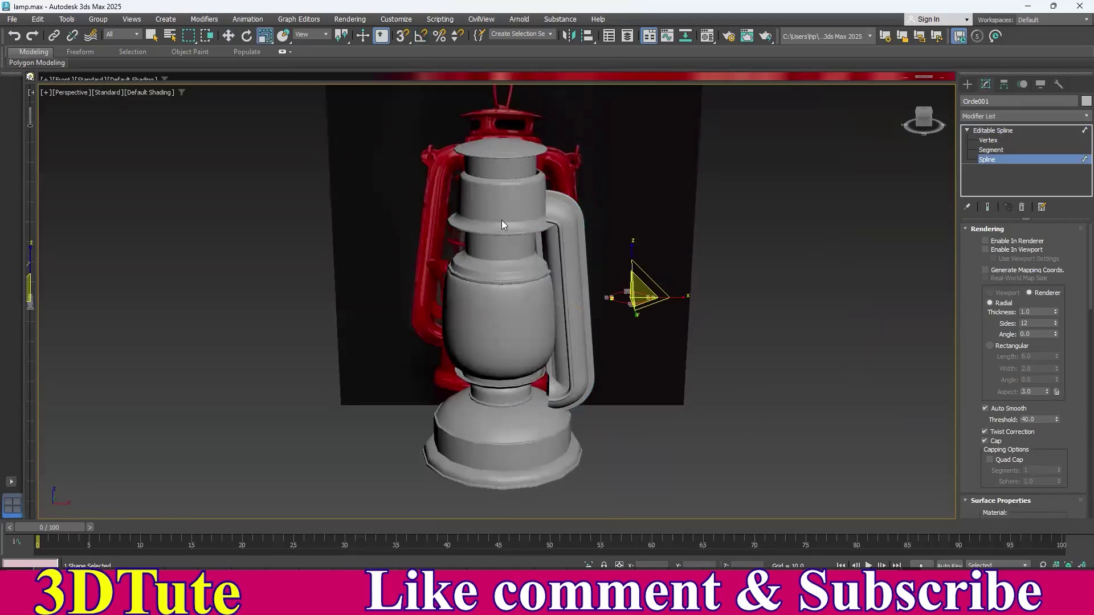
pyautogui.moveTo(717, 285); pyautogui.dragTo(694, 277, button='middle')
pyautogui.scroll(5, 647, 313)
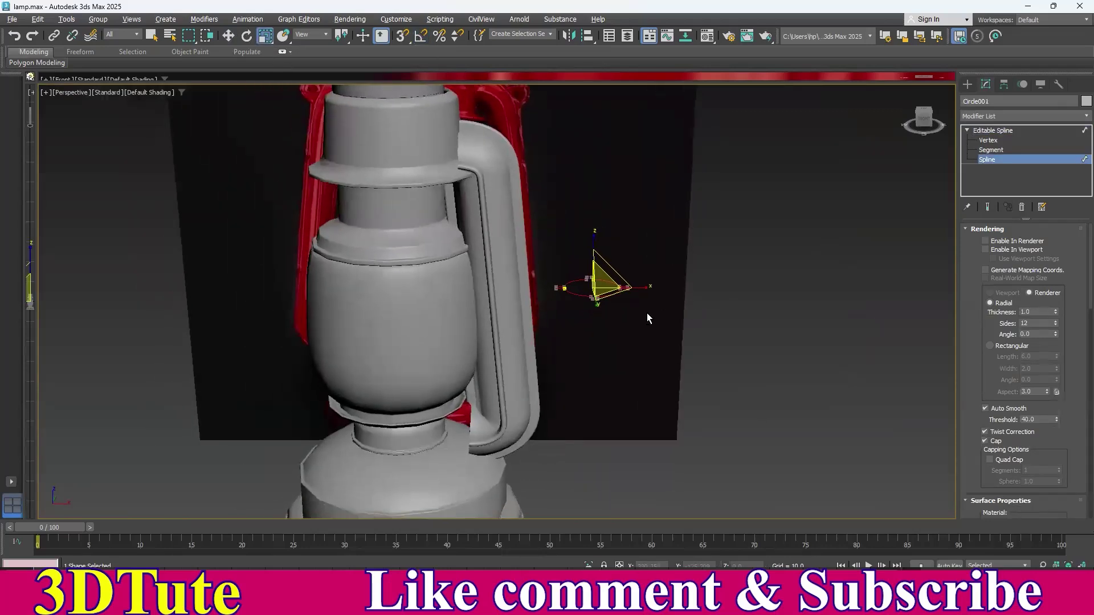
pyautogui.moveTo(592, 294); pyautogui.dragTo(558, 370)
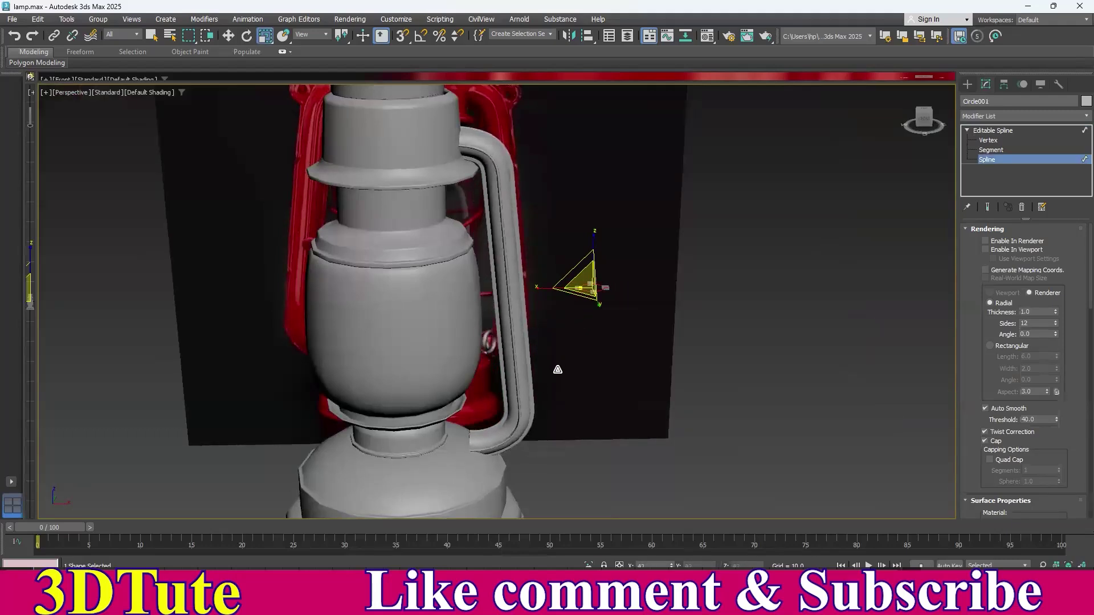
pyautogui.keyDown('alt'); pyautogui.moveTo(638, 317); pyautogui.dragTo(634, 342, button='middle'); pyautogui.keyUp('alt')
pyautogui.moveTo(634, 342); pyautogui.dragTo(492, 349, button='middle')
pyautogui.scroll(5, 456, 330)
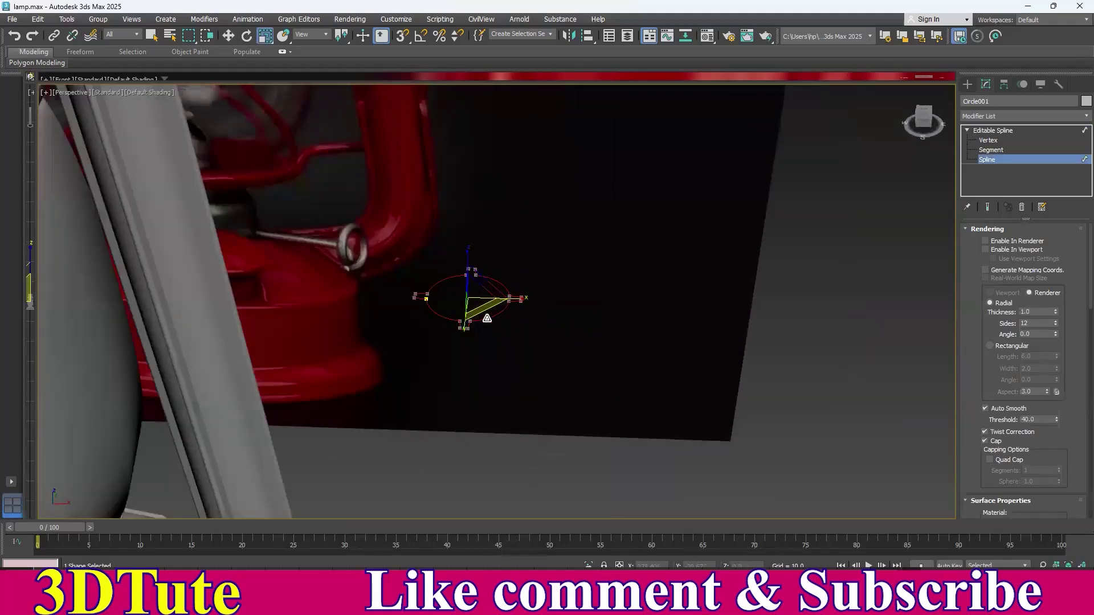
pyautogui.keyDown('alt'); pyautogui.moveTo(463, 322); pyautogui.dragTo(623, 411, button='middle'); pyautogui.keyUp('alt')
pyautogui.click(589, 361)
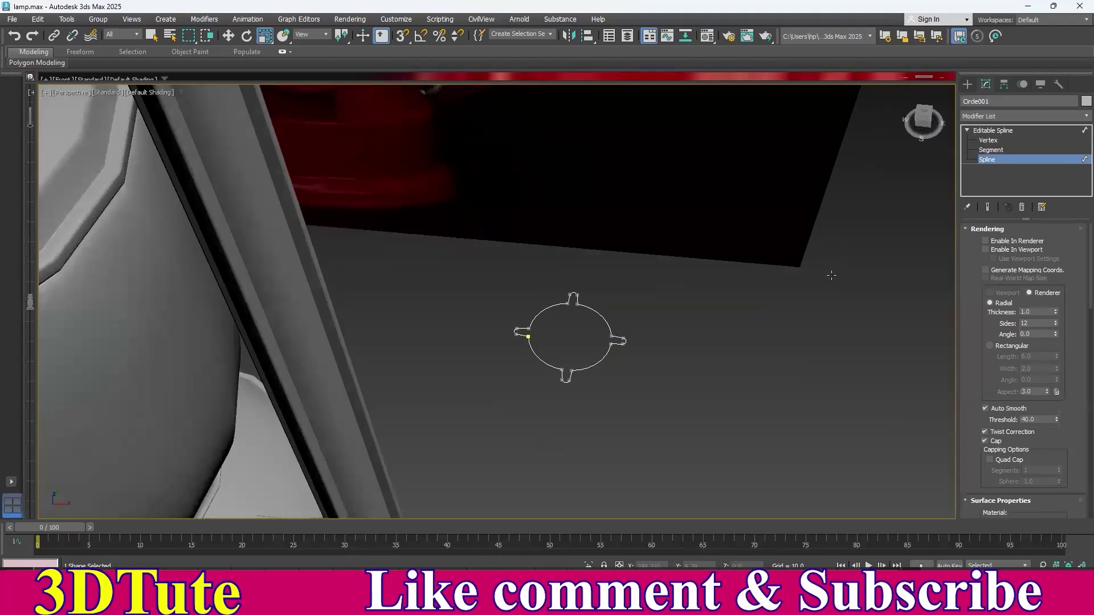
pyautogui.click(993, 130)
pyautogui.click(702, 361)
# - Remove the Bevel Profile modifier from the side frame, leaving only its path line
pyautogui.scroll(-3, 662, 382)
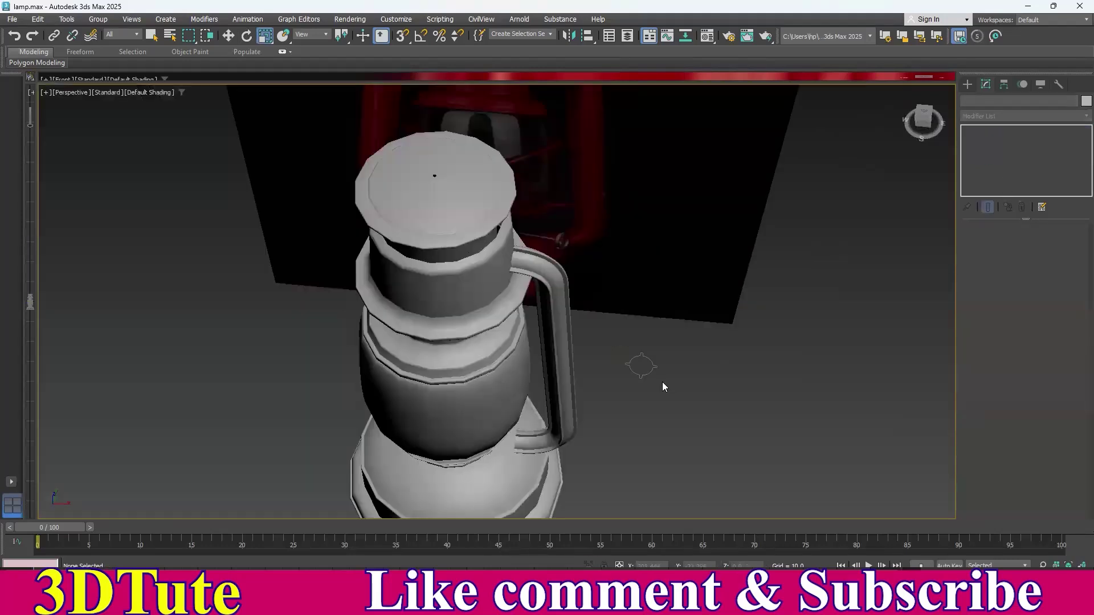
pyautogui.scroll(6, 679, 382)
pyautogui.moveTo(708, 477); pyautogui.dragTo(518, 247)
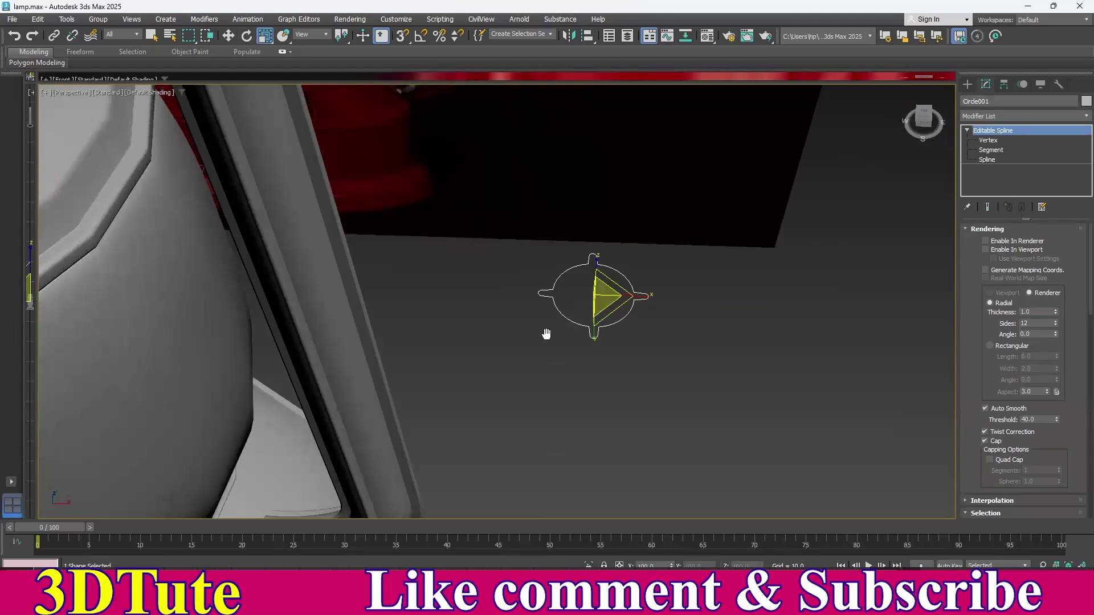
pyautogui.moveTo(546, 334); pyautogui.dragTo(507, 268, button='middle')
pyautogui.scroll(-4, 651, 340)
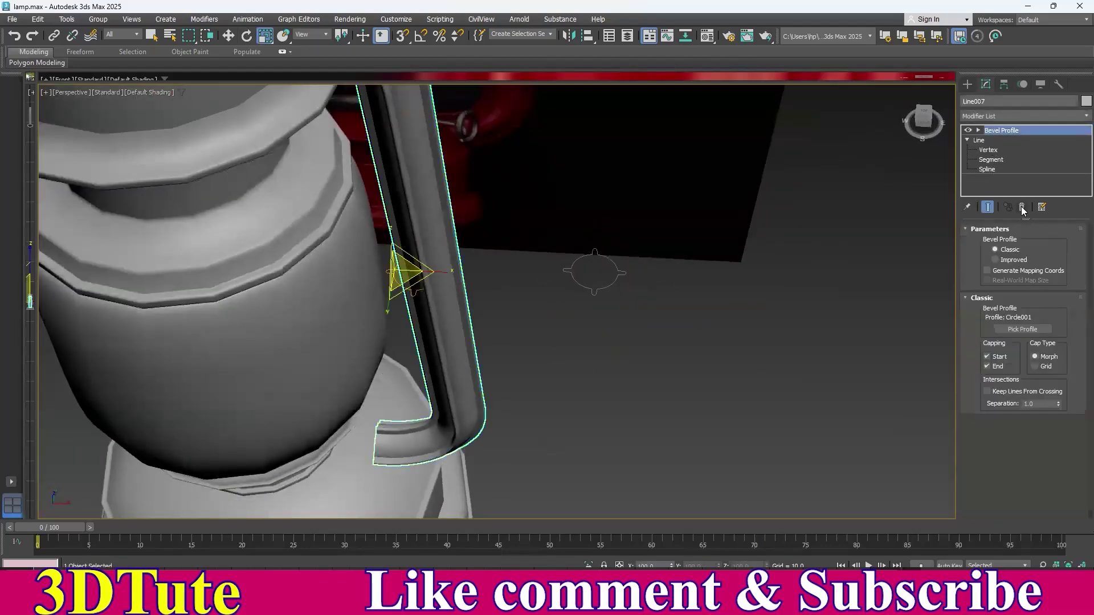
pyautogui.click(1021, 207)
# - Select the ridged cross-section to examine it beside the bare frame path, then clear the selection
pyautogui.moveTo(677, 333); pyautogui.dragTo(716, 349, button='middle')
pyautogui.click(682, 354)
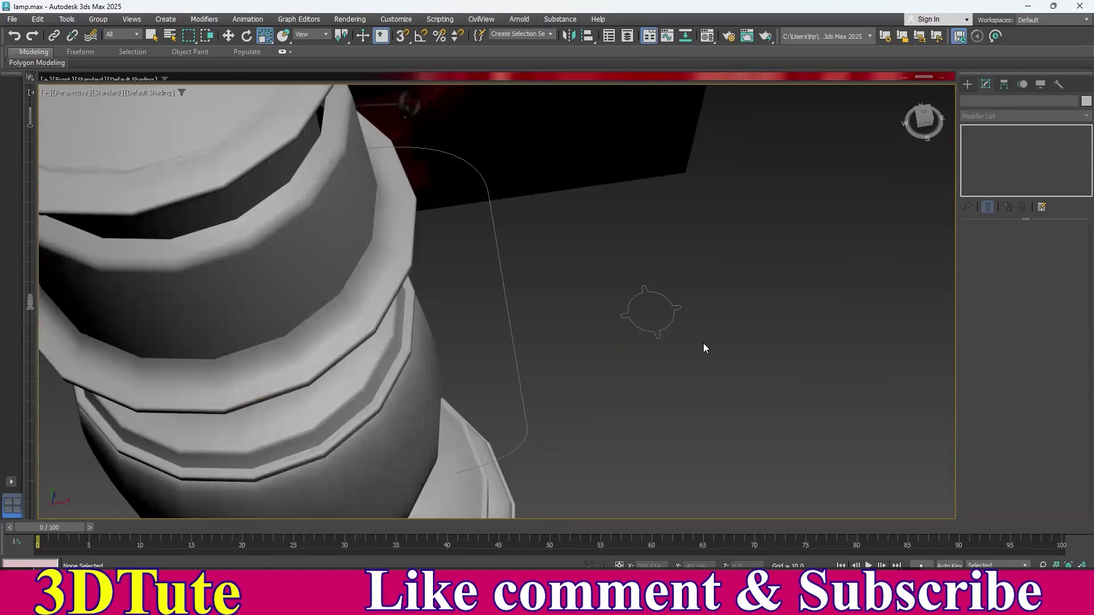
pyautogui.moveTo(752, 391); pyautogui.dragTo(581, 254)
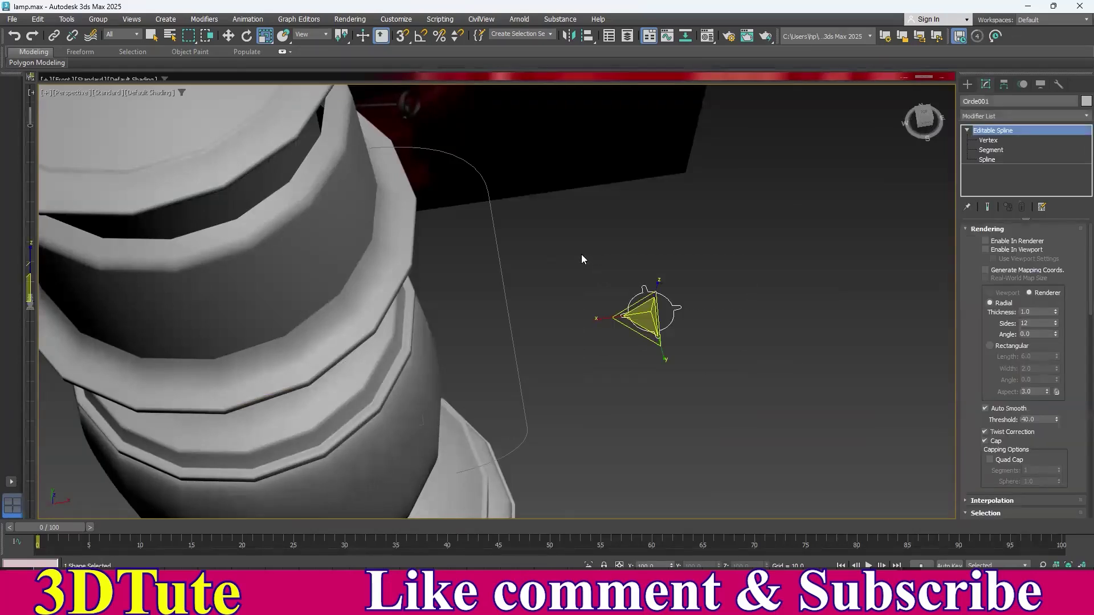
pyautogui.click(767, 275)
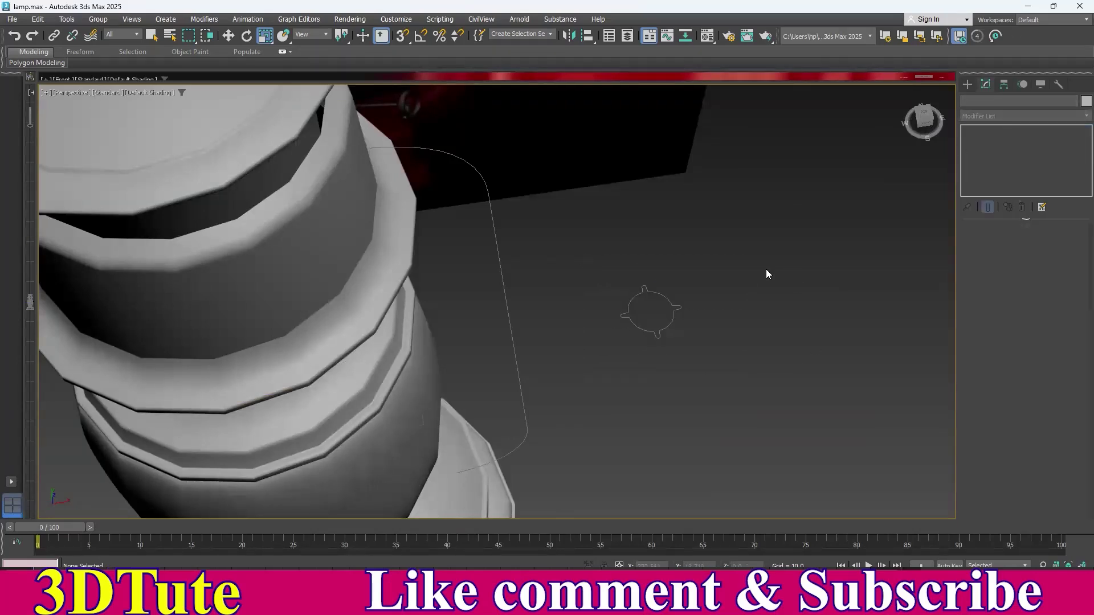
pyautogui.moveTo(599, 382); pyautogui.dragTo(599, 386)
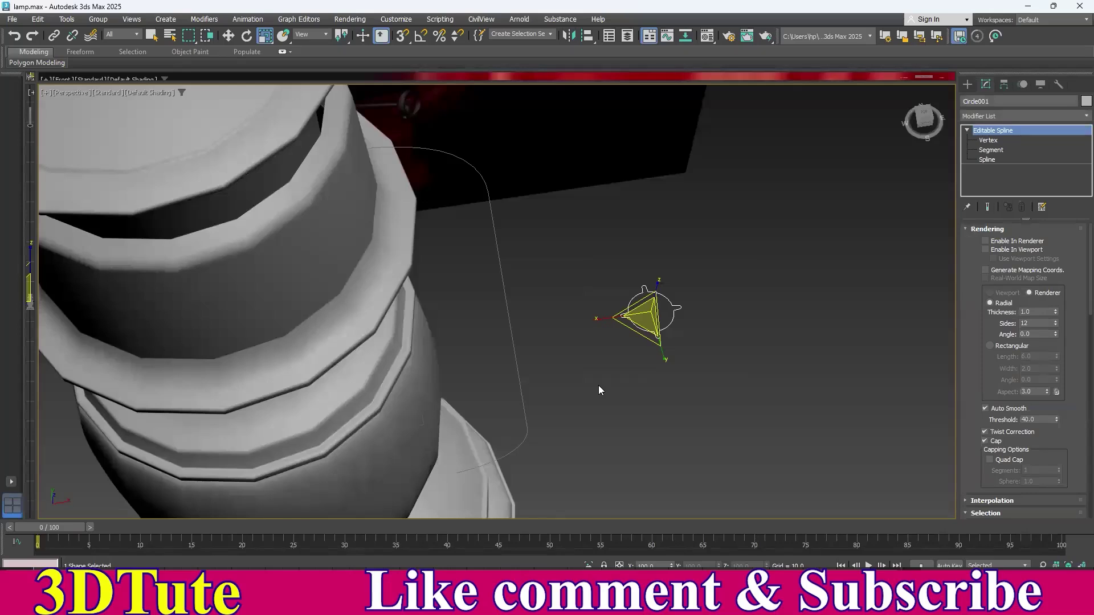
pyautogui.moveTo(616, 392); pyautogui.dragTo(592, 351, button='middle')
pyautogui.click(544, 356)
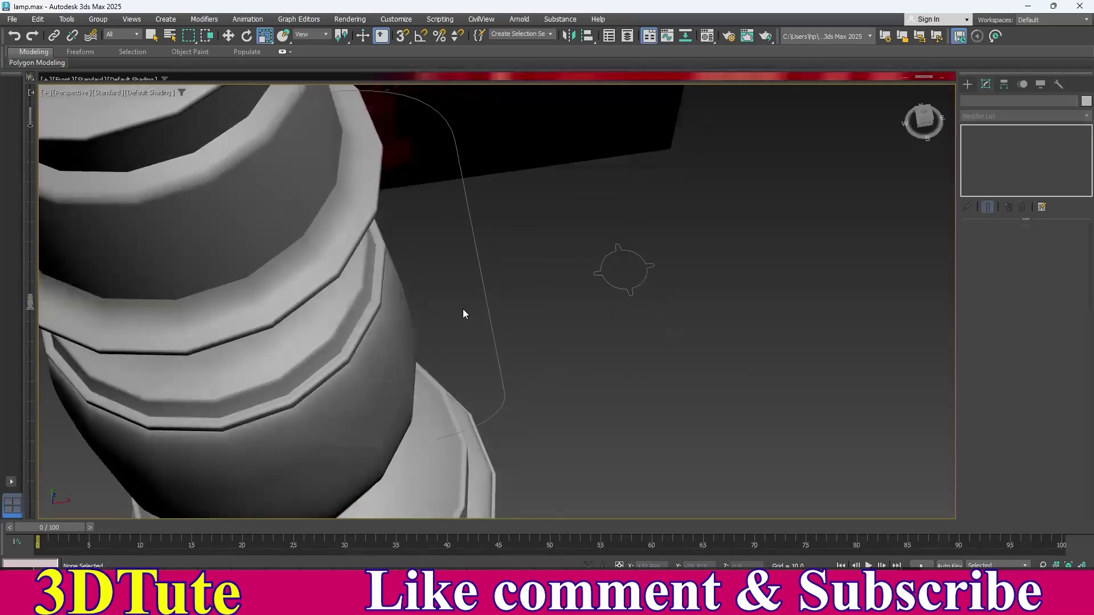
# - Sweep the ridged cross-section along the side frame path with a Bevel Profile modifier set to Classic
pyautogui.moveTo(510, 337); pyautogui.dragTo(511, 337)
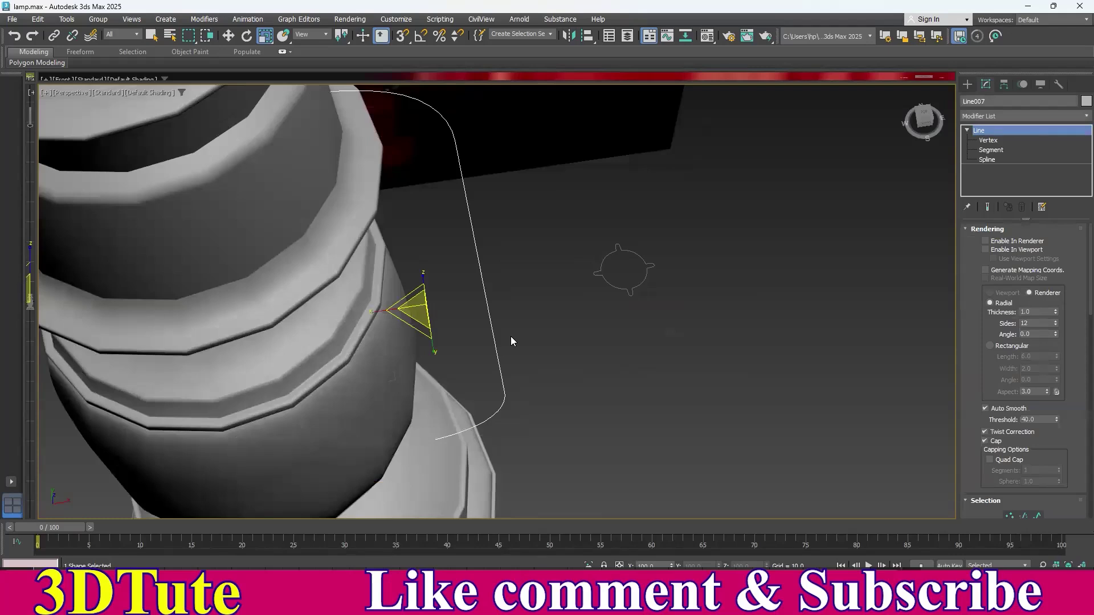
pyautogui.click(1079, 119)
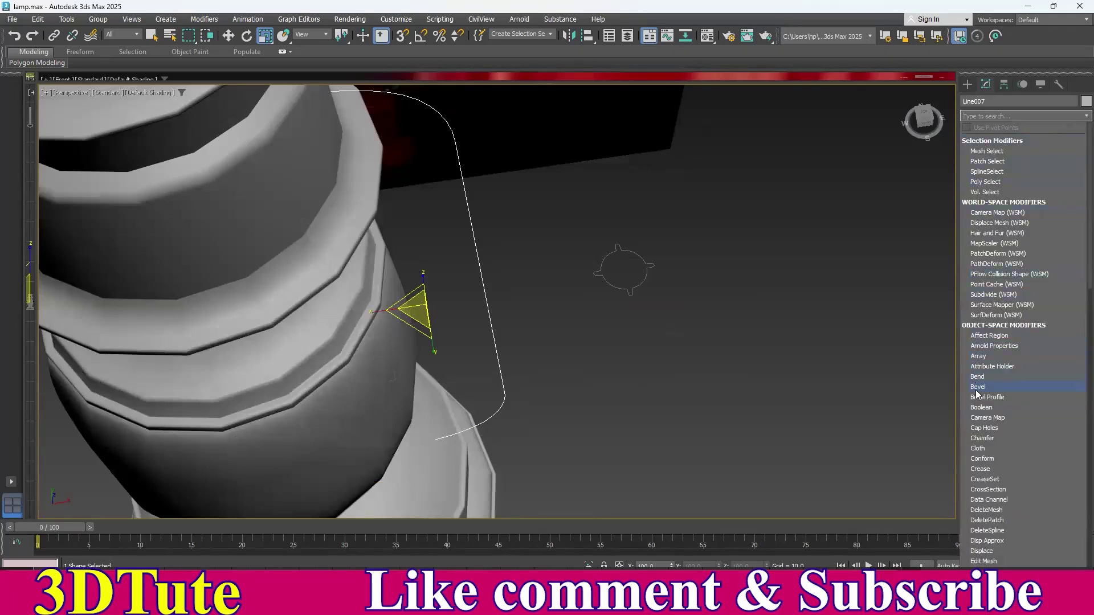
pyautogui.click(988, 398)
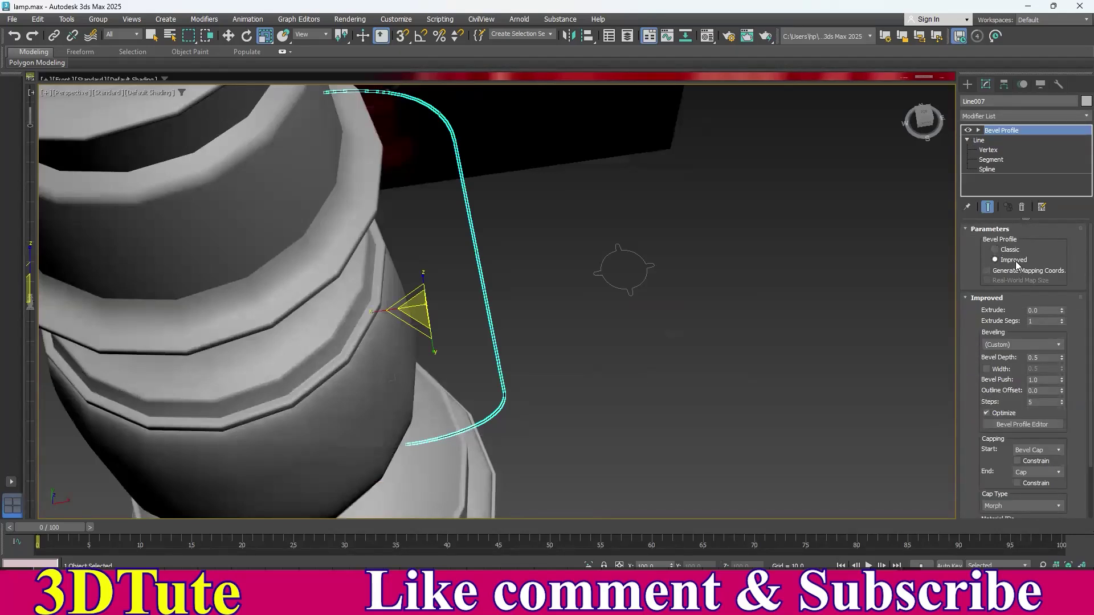
pyautogui.click(996, 249)
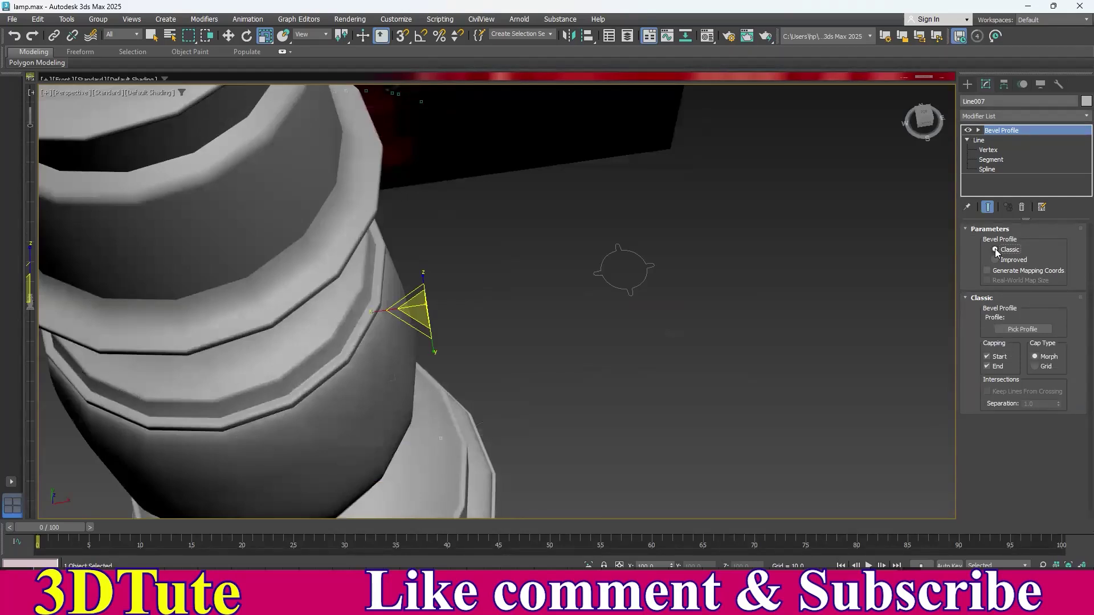
pyautogui.click(1013, 331)
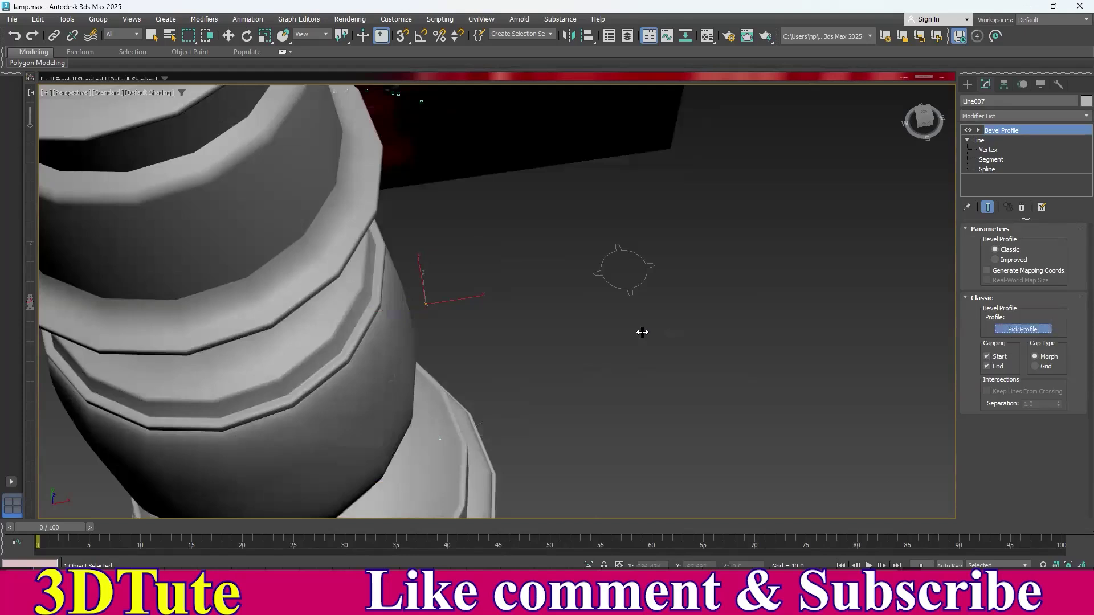
pyautogui.click(632, 253)
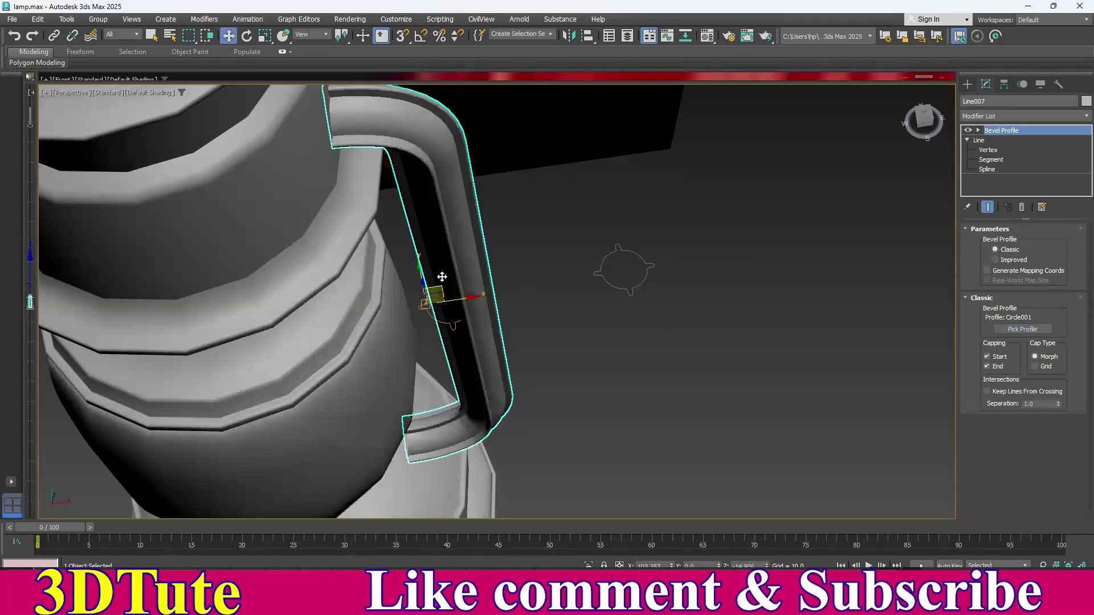
pyautogui.keyDown('alt'); pyautogui.moveTo(481, 313); pyautogui.dragTo(579, 342, button='middle'); pyautogui.keyUp('alt')
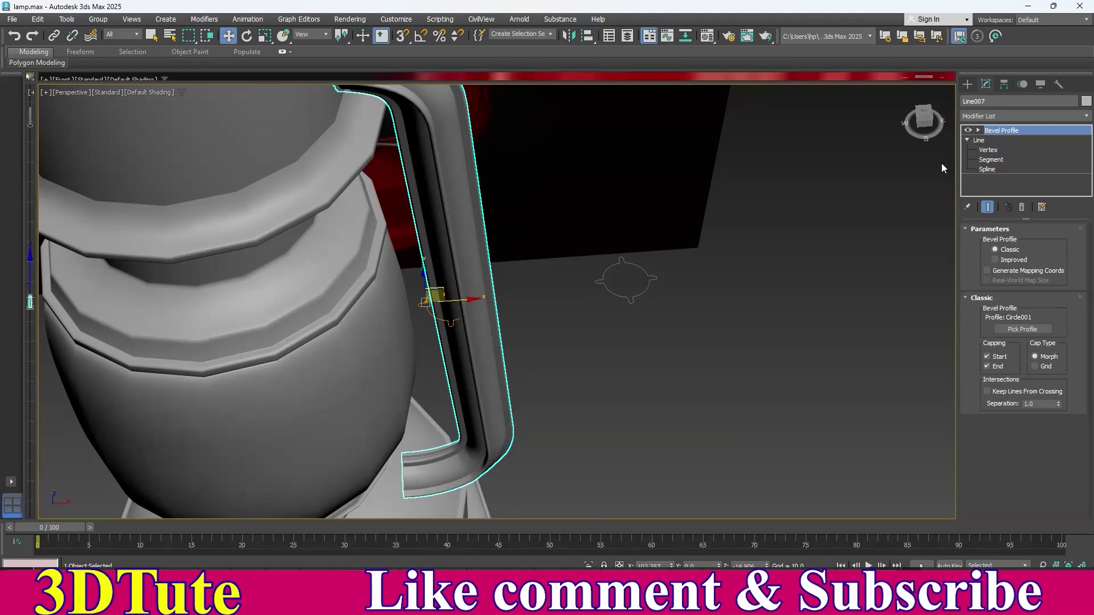
# - Scale up the ridged cross-section slightly at Spline level to thicken the side frame tube, then return to object level
pyautogui.keyDown('alt'); pyautogui.moveTo(686, 320); pyautogui.dragTo(783, 238, button='middle'); pyautogui.keyUp('alt')
pyautogui.click(783, 239)
pyautogui.click(633, 273)
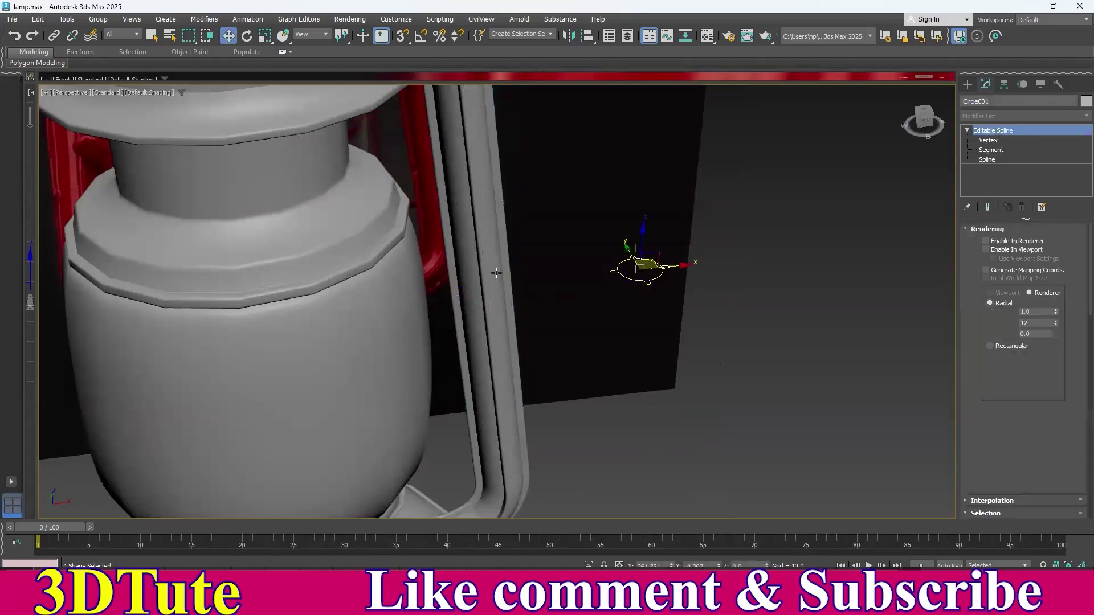
pyautogui.click(265, 35)
pyautogui.keyDown('alt'); pyautogui.moveTo(745, 298); pyautogui.dragTo(647, 279, button='middle'); pyautogui.keyUp('alt')
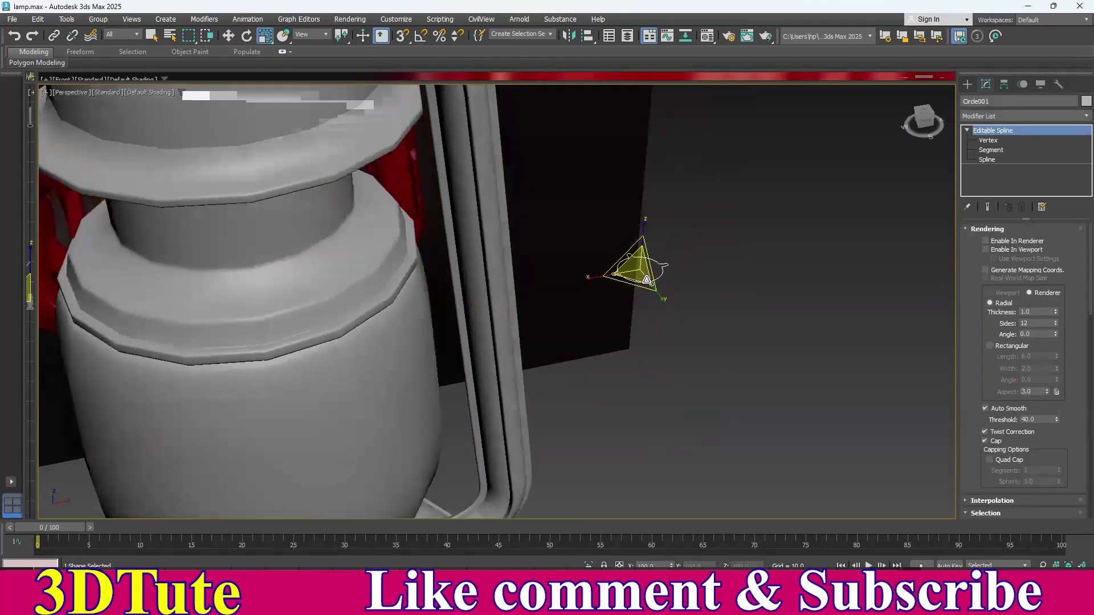
pyautogui.click(982, 160)
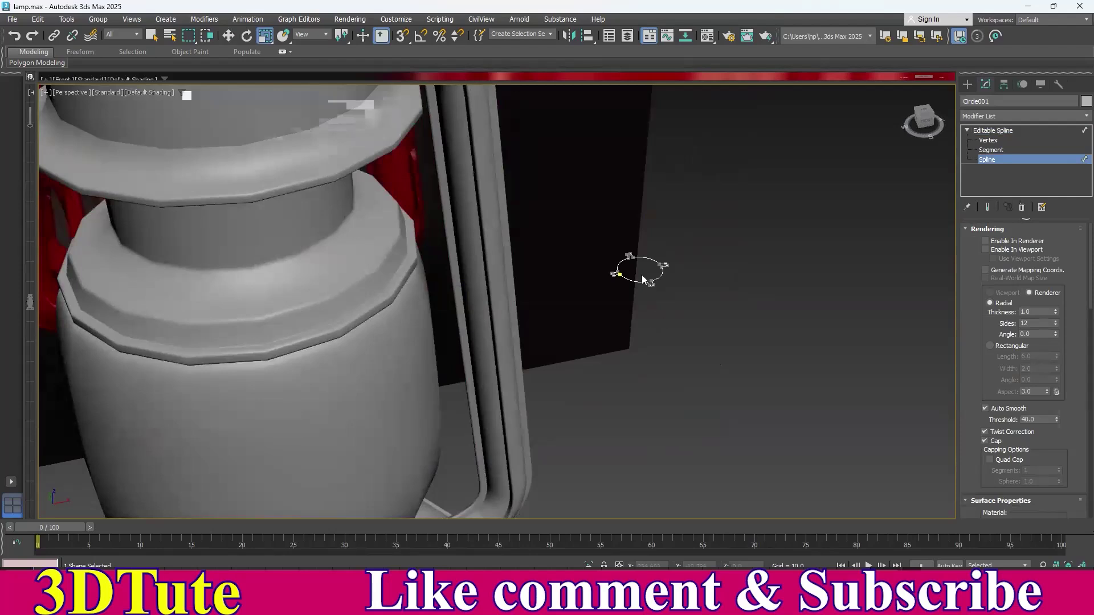
pyautogui.click(642, 279)
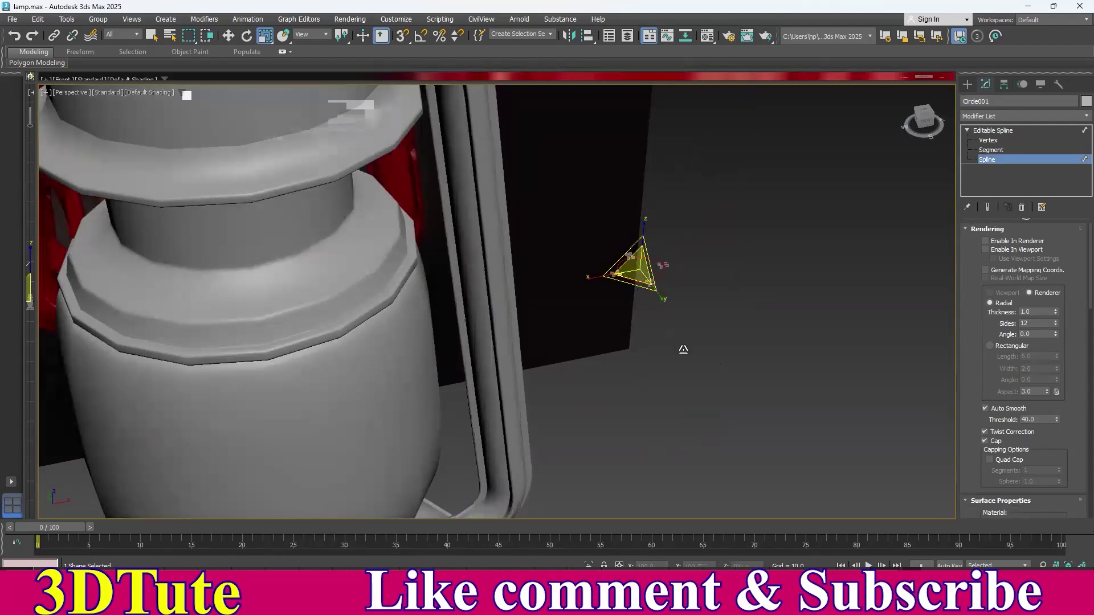
pyautogui.scroll(-6, 709, 381)
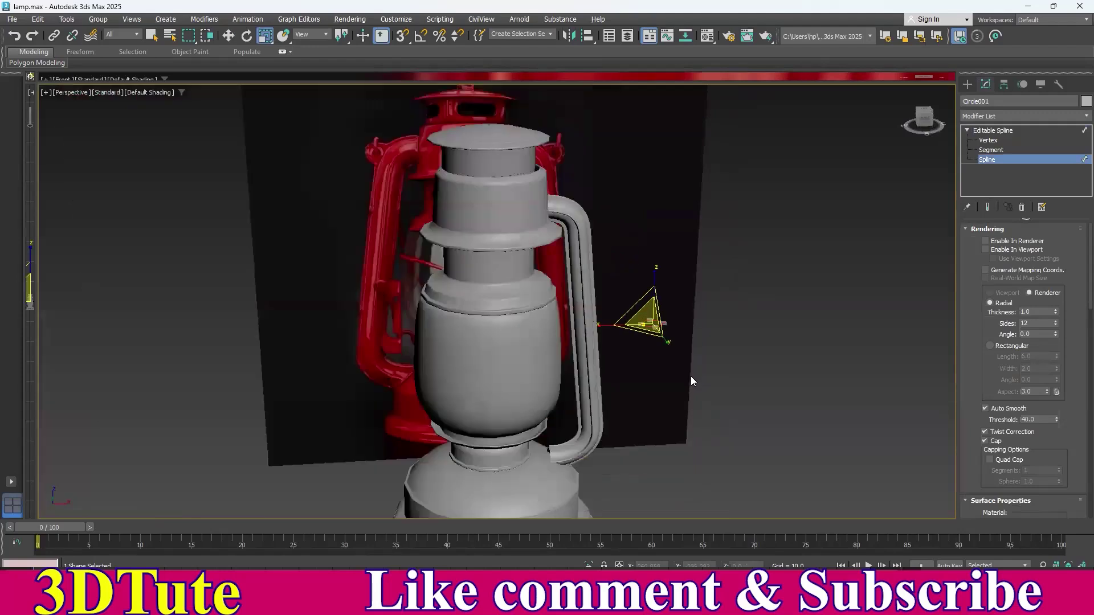
pyautogui.press('f')
pyautogui.scroll(-5, 682, 349)
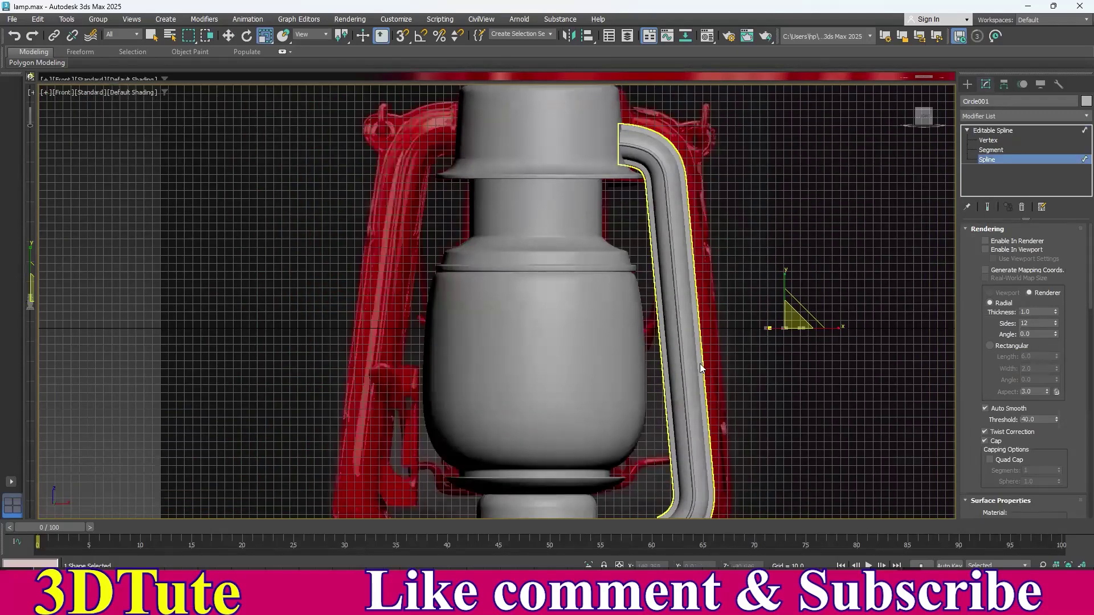
pyautogui.scroll(2, 677, 299)
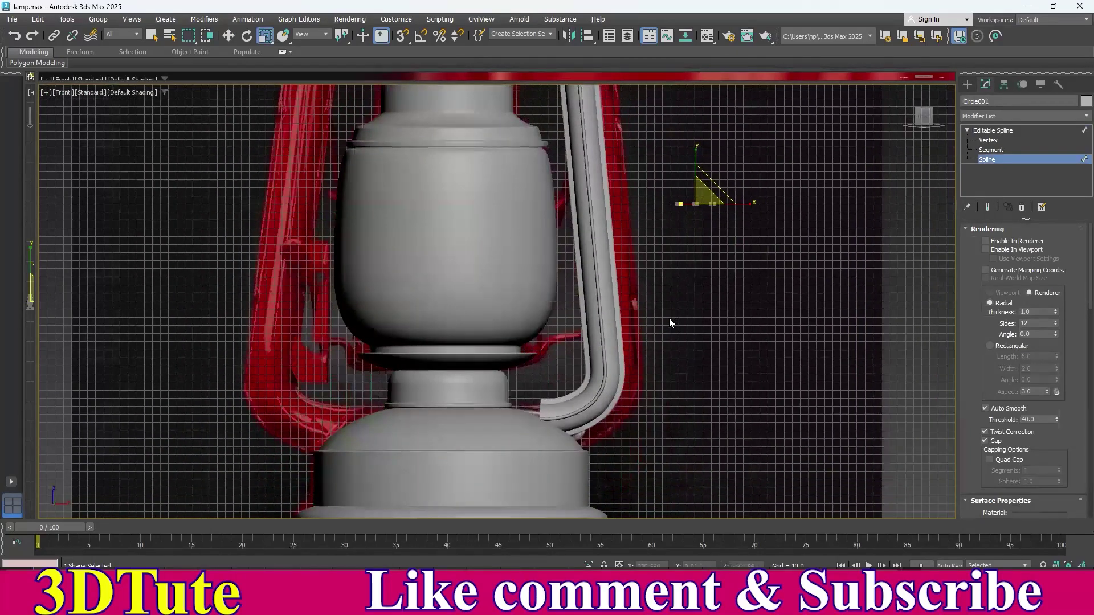
pyautogui.moveTo(652, 327); pyautogui.dragTo(638, 271, button='middle')
pyautogui.press('p')
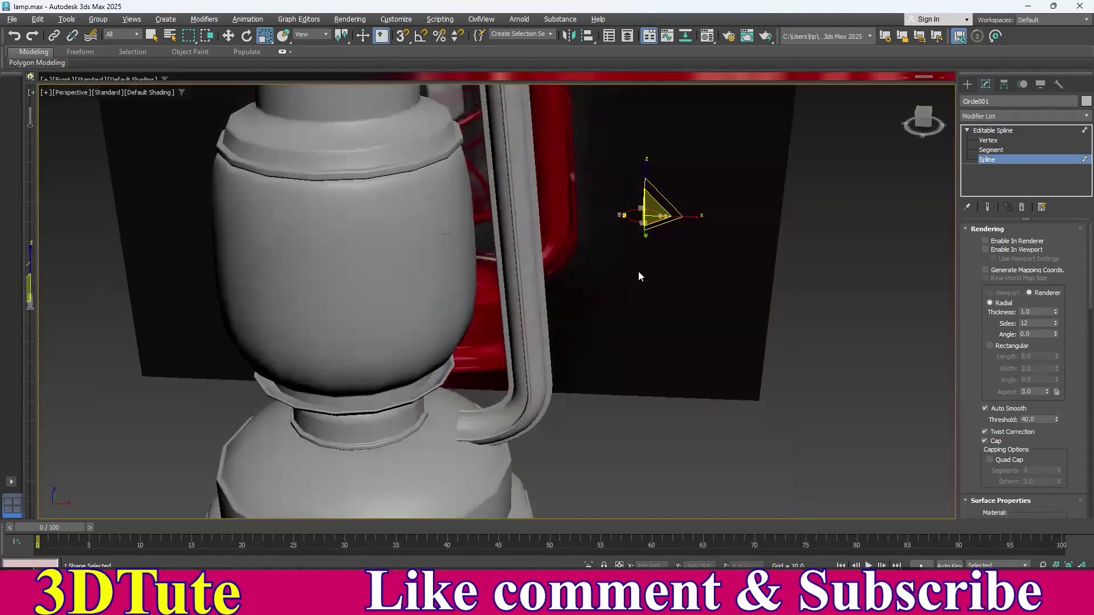
pyautogui.moveTo(651, 217); pyautogui.dragTo(657, 205)
pyautogui.moveTo(620, 303); pyautogui.dragTo(684, 343, button='middle')
pyautogui.scroll(-4, 617, 344)
pyautogui.click(739, 378)
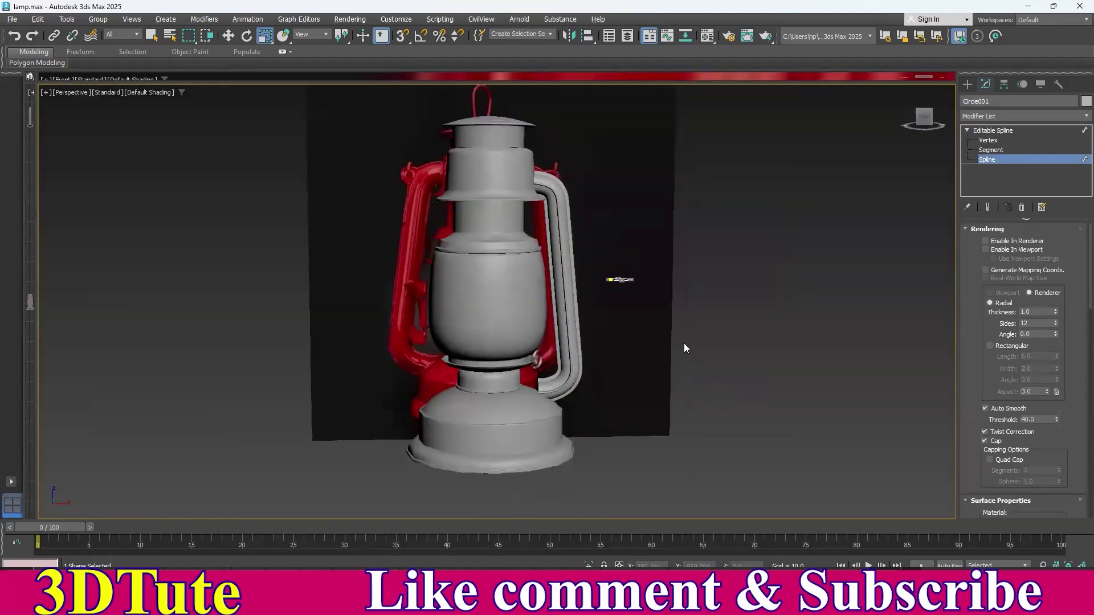
pyautogui.scroll(4, 683, 343)
pyautogui.moveTo(527, 396); pyautogui.dragTo(579, 354, button='middle')
pyautogui.scroll(3, 579, 354)
pyautogui.scroll(-1, 299, 364)
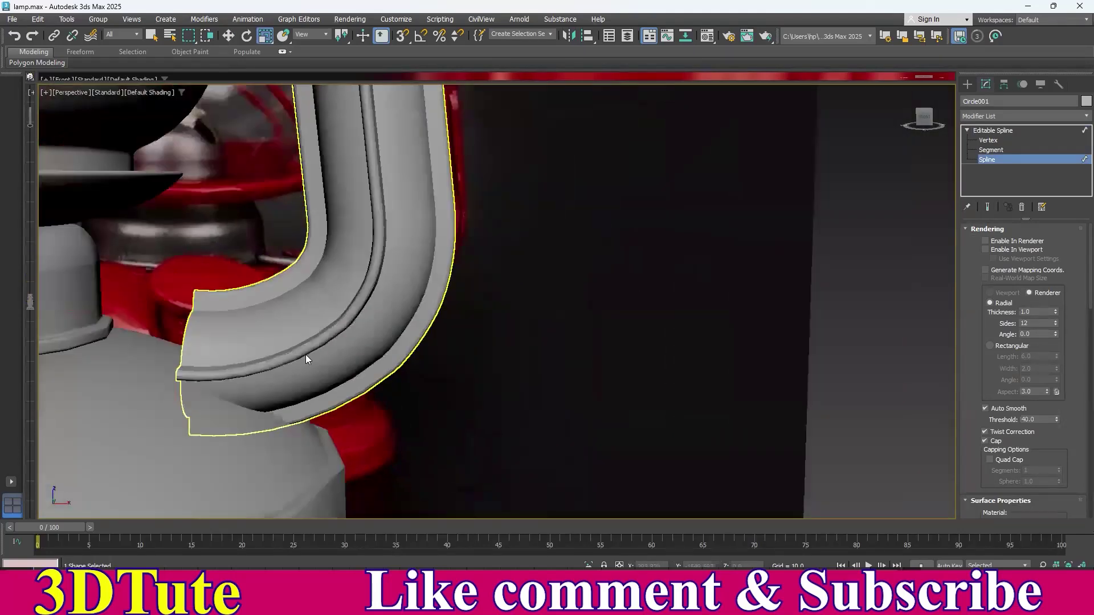
pyautogui.moveTo(285, 317); pyautogui.dragTo(388, 308, button='middle')
pyautogui.moveTo(311, 337); pyautogui.dragTo(546, 286, button='middle')
pyautogui.click(993, 131)
# - Move the lower end vertex of the side frame path inward and down so the tube end sinks into the lantern base
pyautogui.press('F3')
pyautogui.click(646, 288)
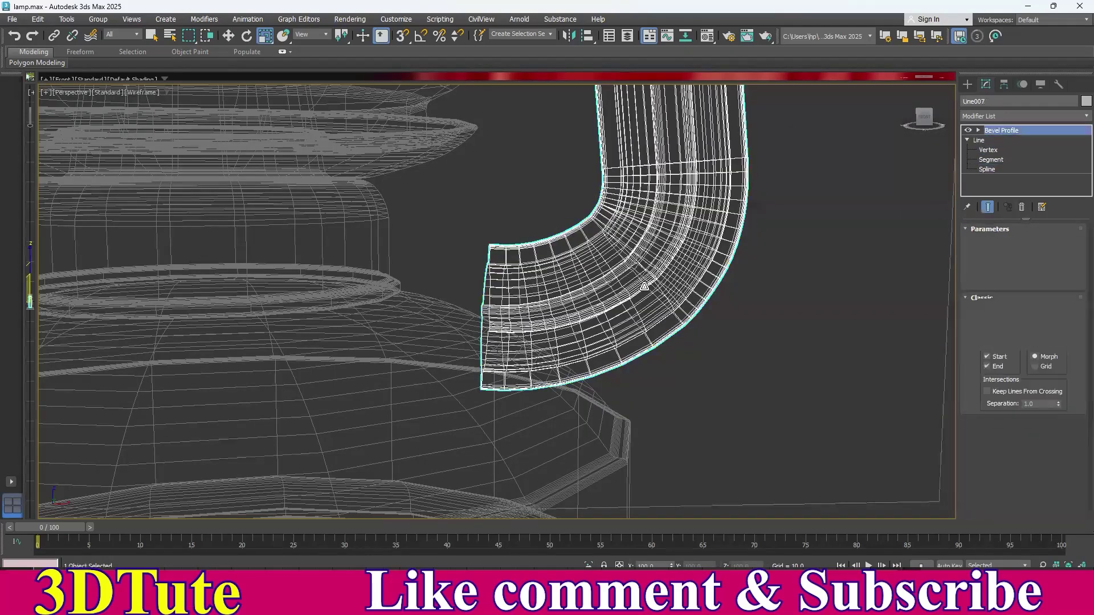
pyautogui.click(989, 150)
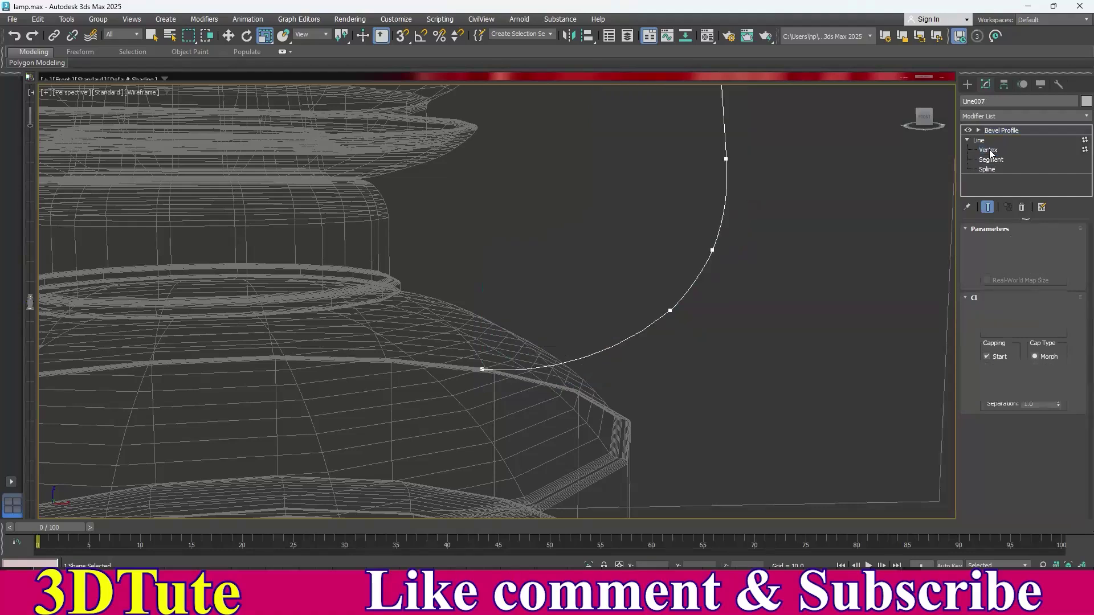
pyautogui.moveTo(507, 406); pyautogui.dragTo(508, 407)
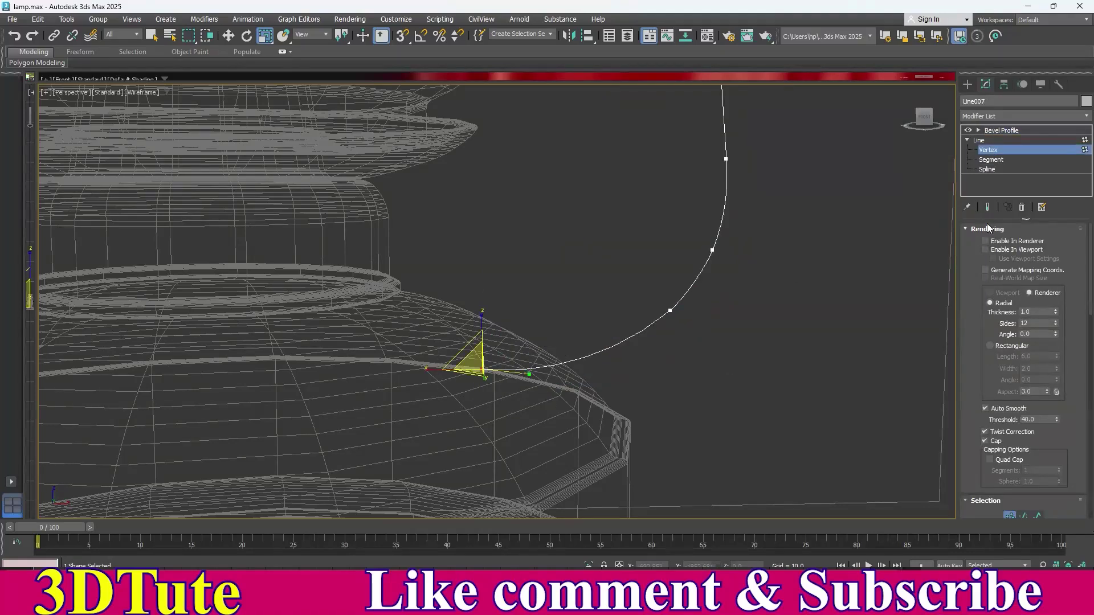
pyautogui.moveTo(646, 290); pyautogui.dragTo(631, 336, button='middle')
pyautogui.scroll(-4, 632, 334)
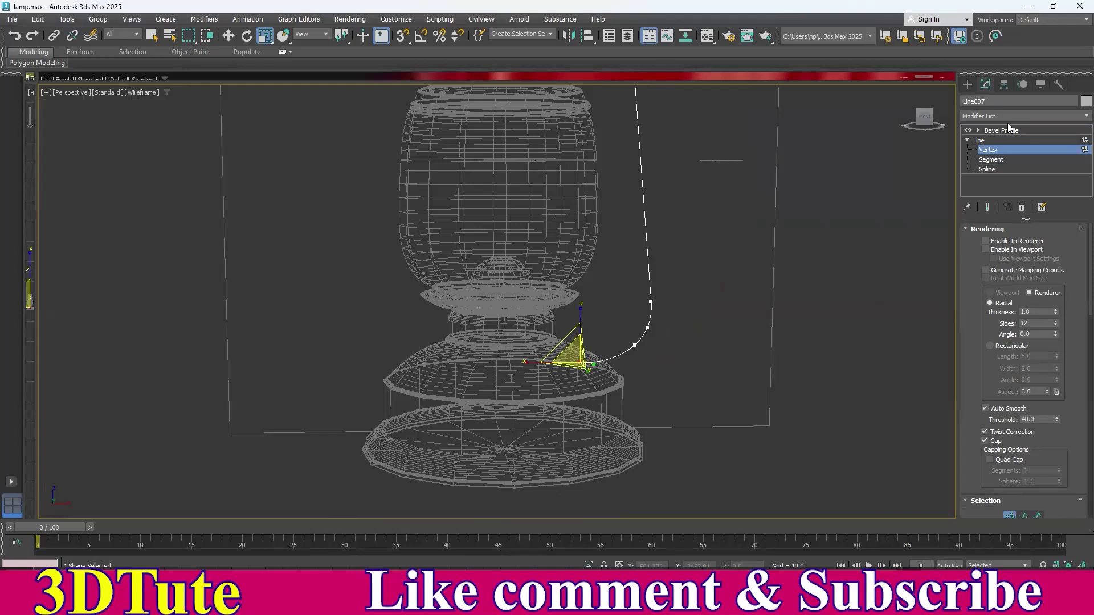
pyautogui.click(988, 210)
pyautogui.moveTo(652, 310); pyautogui.dragTo(626, 314, button='middle')
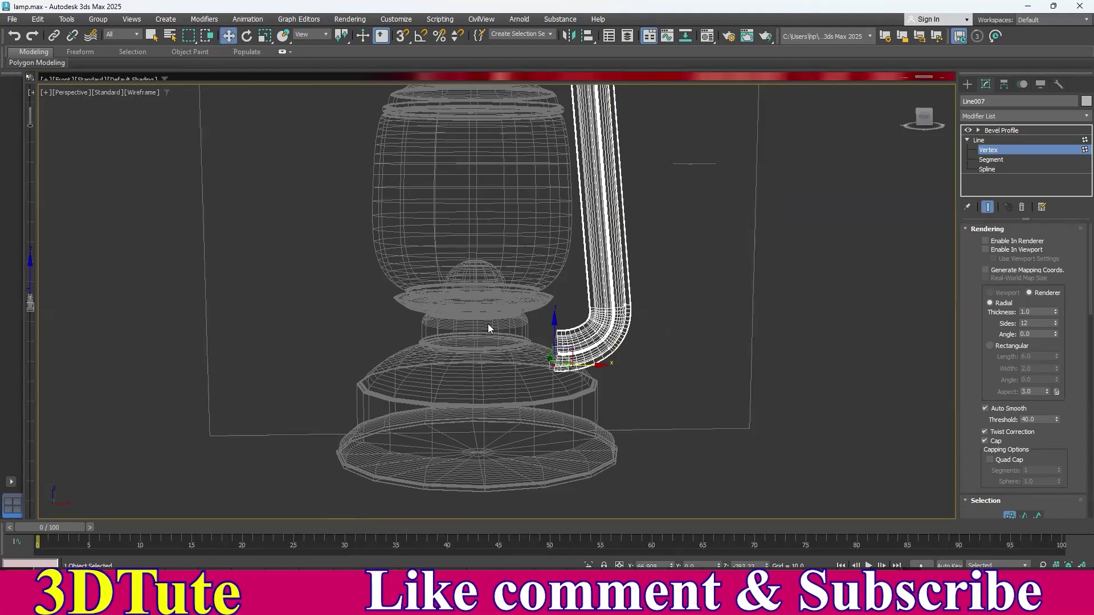
pyautogui.press('F3')
pyautogui.scroll(2, 525, 353)
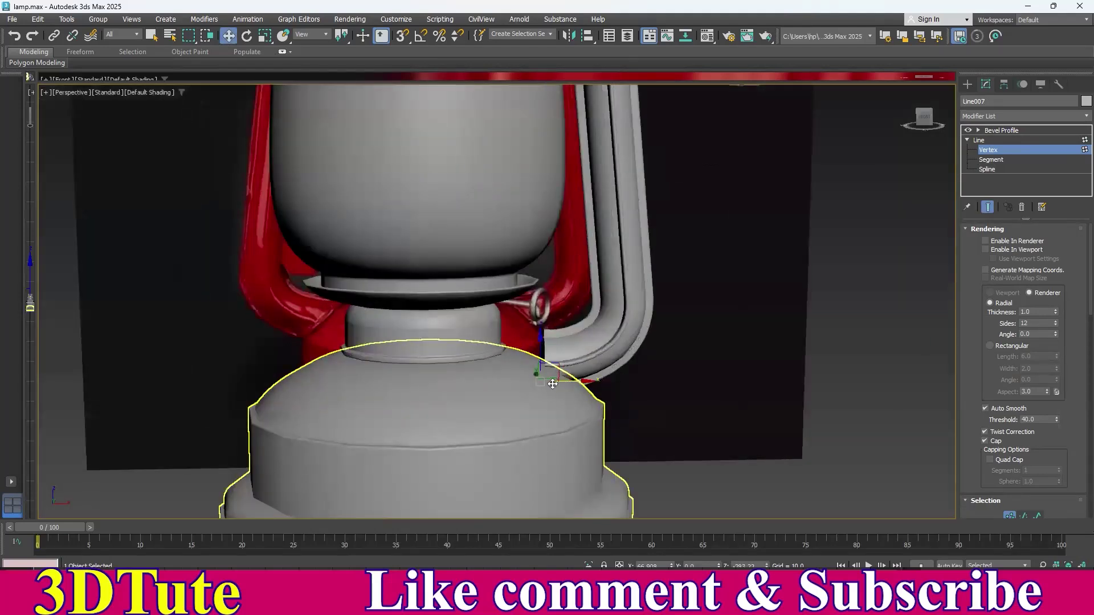
pyautogui.moveTo(571, 382); pyautogui.dragTo(521, 356)
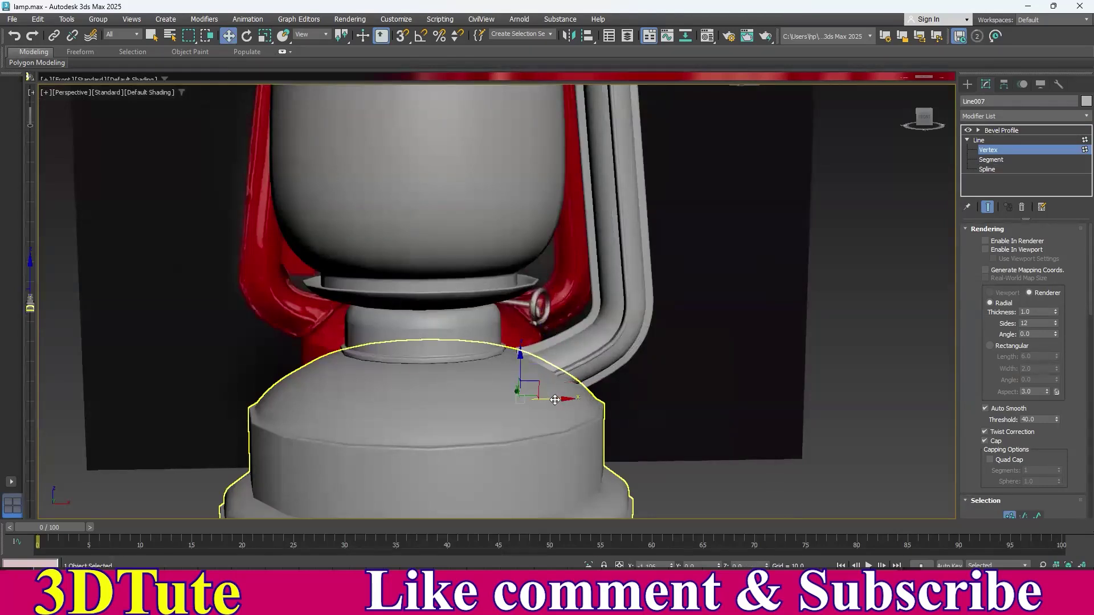
pyautogui.moveTo(556, 399); pyautogui.dragTo(513, 374)
pyautogui.moveTo(558, 405); pyautogui.dragTo(554, 405)
pyautogui.moveTo(604, 276); pyautogui.dragTo(845, 204, button='middle')
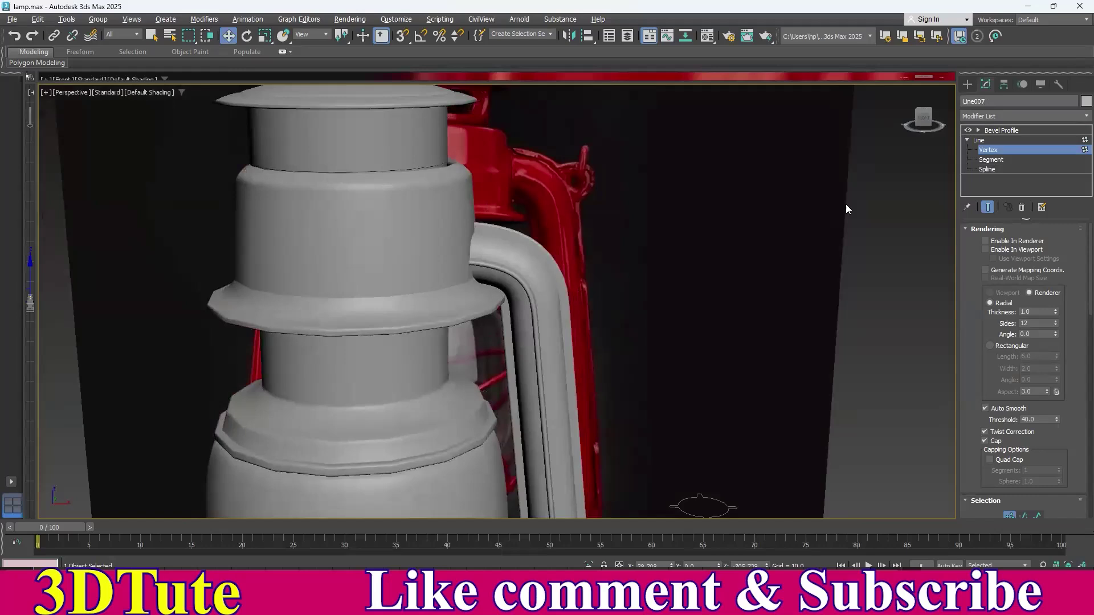
pyautogui.click(984, 149)
pyautogui.click(710, 336)
# - Mirror the side frame tube on the X axis as a copy and move the copy to the opposite side of the lantern
pyautogui.press('z')
pyautogui.keyDown('alt'); pyautogui.moveTo(687, 325); pyautogui.dragTo(582, 334, button='middle'); pyautogui.keyUp('alt')
pyautogui.scroll(4, 598, 347)
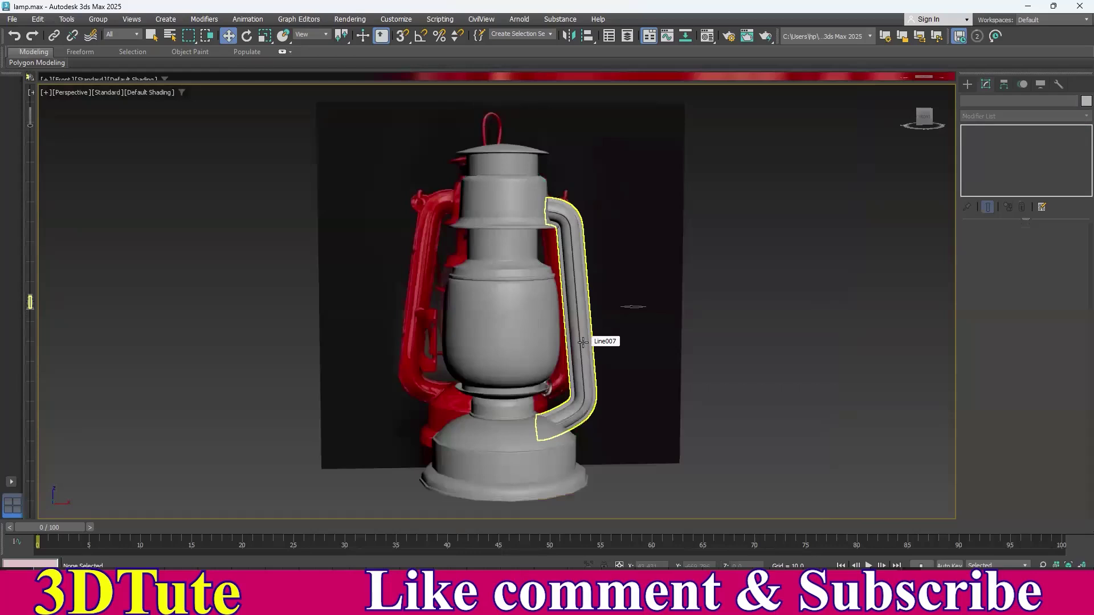
pyautogui.click(596, 408)
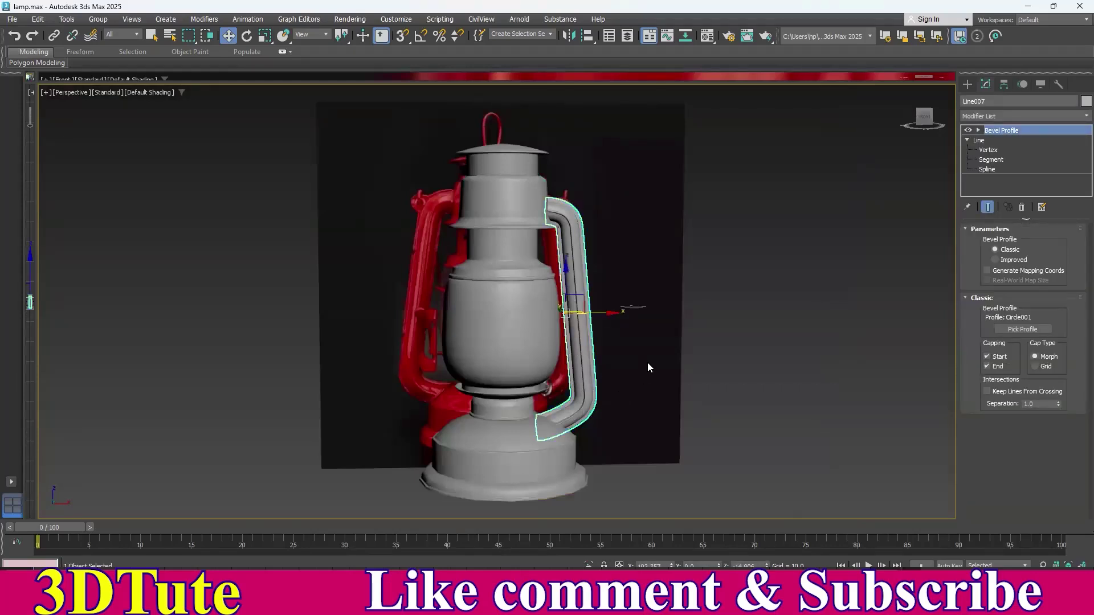
pyautogui.moveTo(661, 320); pyautogui.dragTo(634, 250, button='middle')
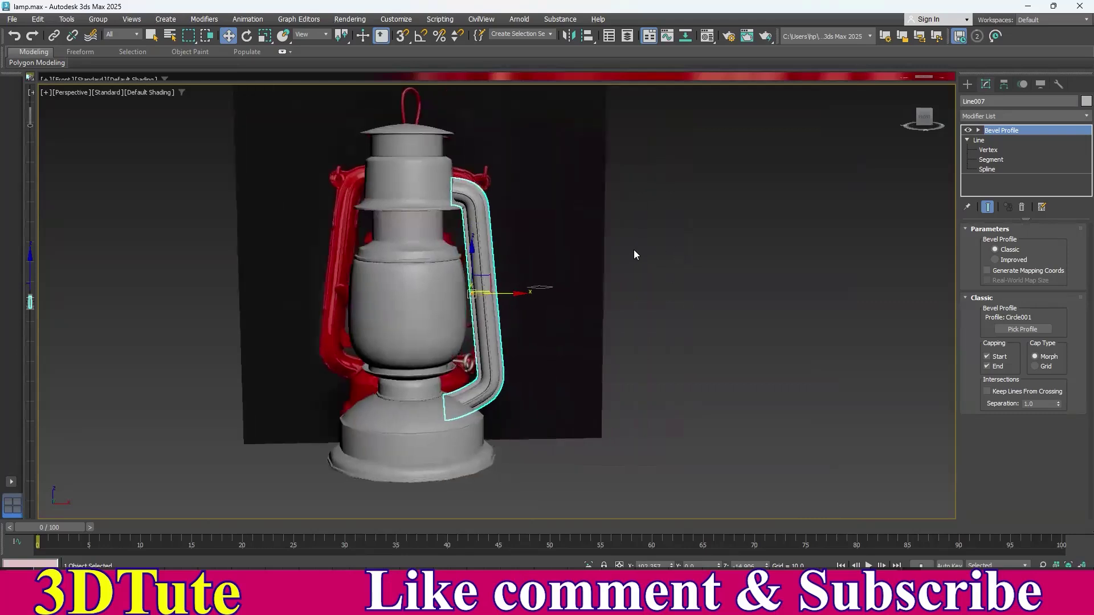
pyautogui.click(569, 36)
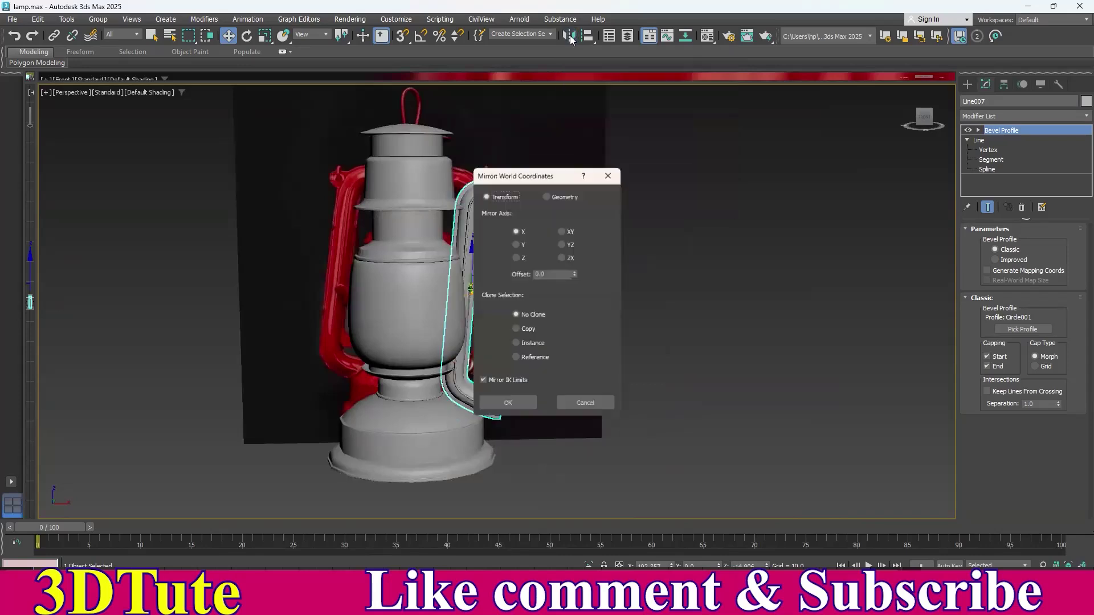
pyautogui.moveTo(525, 178); pyautogui.dragTo(774, 156)
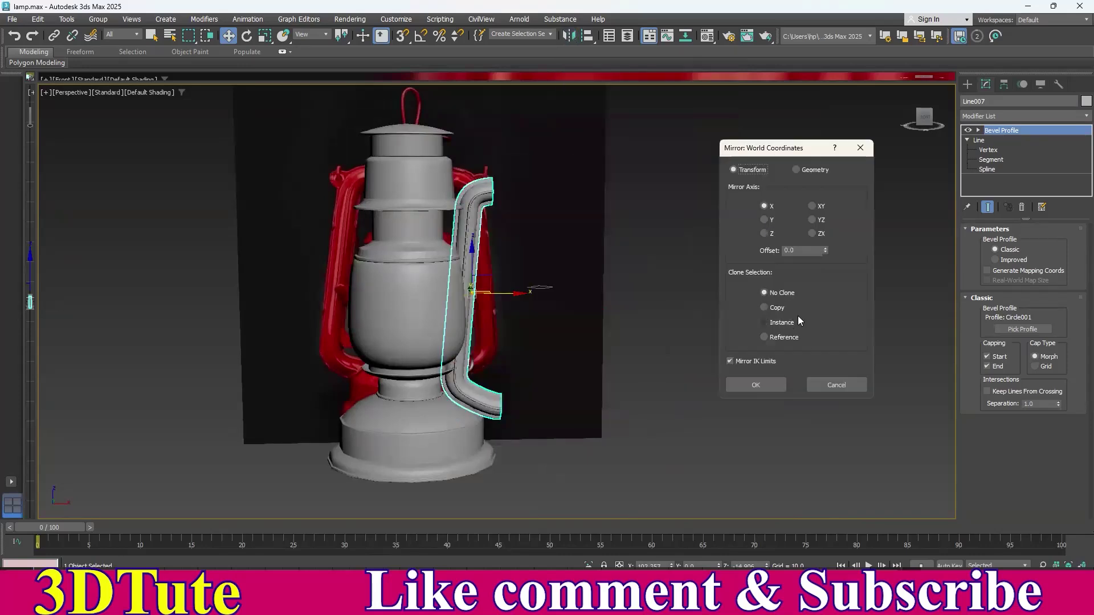
pyautogui.click(764, 307)
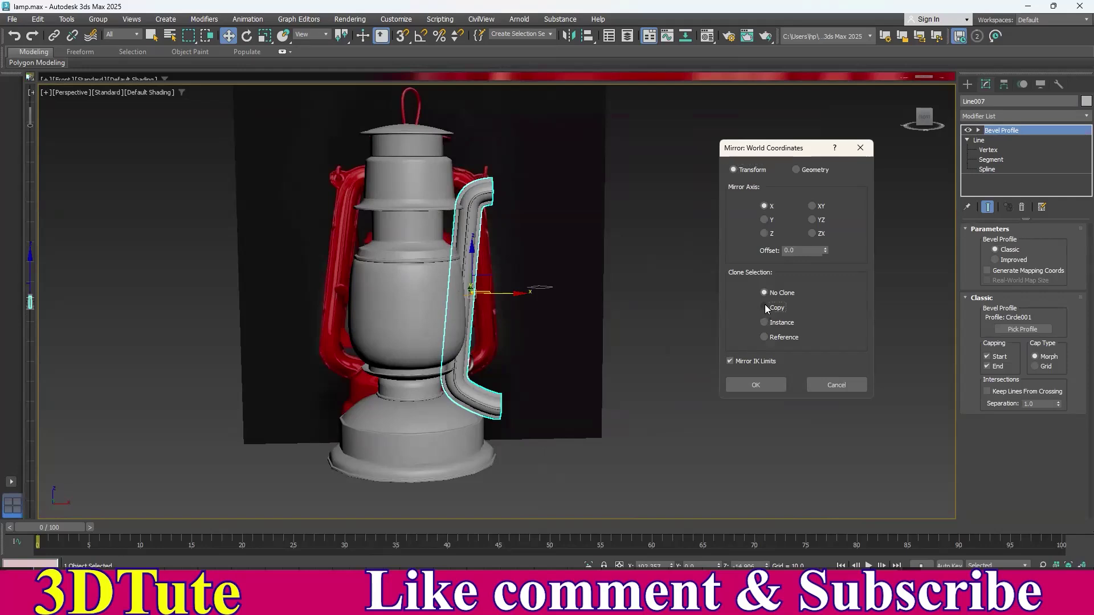
pyautogui.click(770, 385)
pyautogui.moveTo(506, 295); pyautogui.dragTo(385, 291)
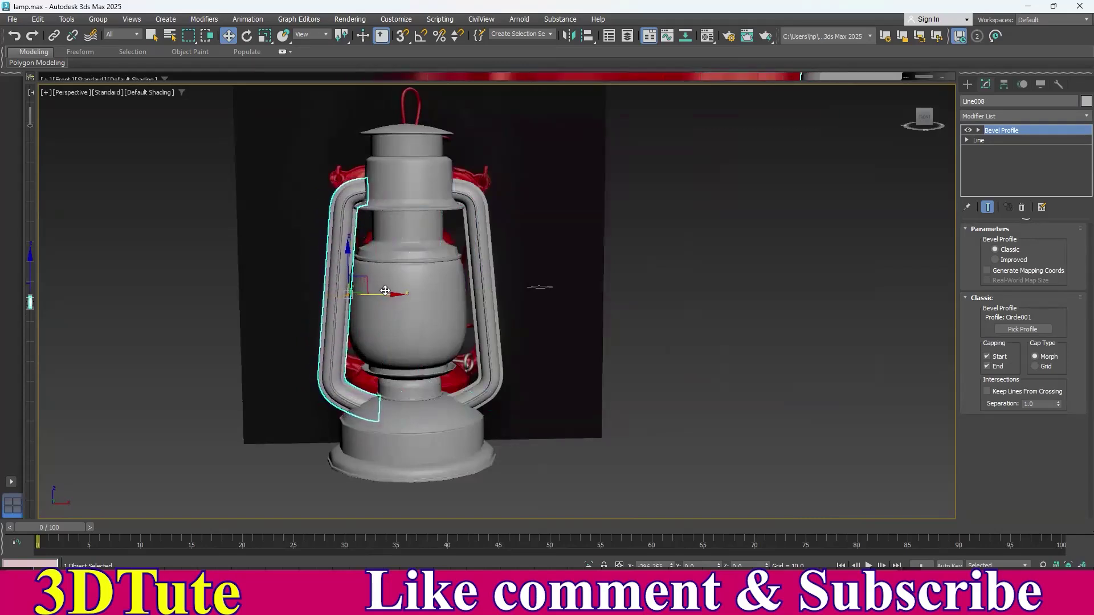
pyautogui.click(580, 335)
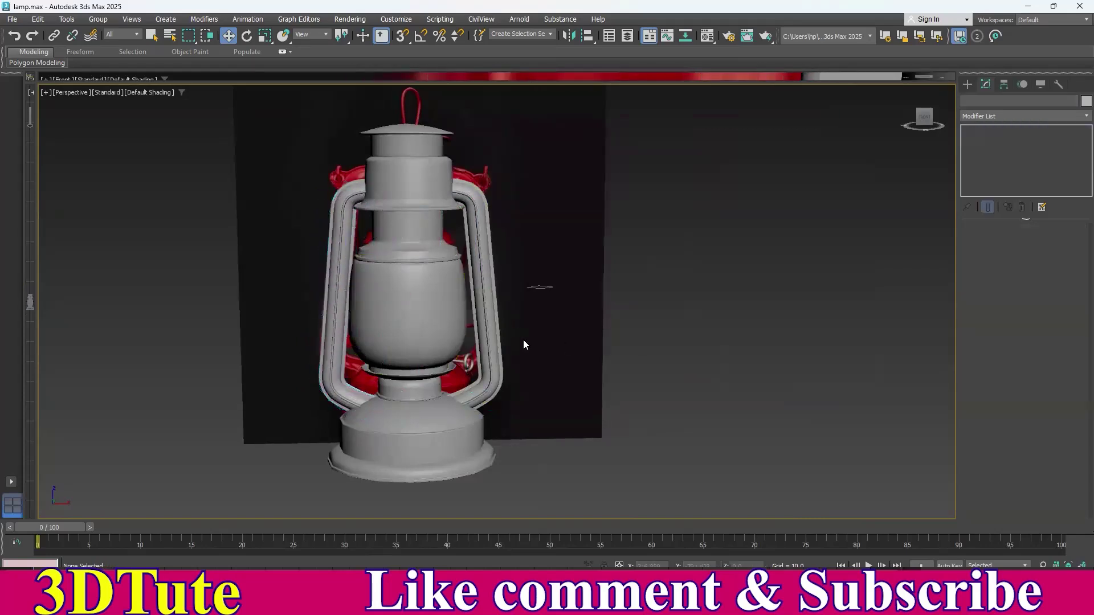
# - Examine the wire guard around the glass in the reference photo, then hide the grid in the Front view
pyautogui.scroll(-3, 463, 327)
pyautogui.moveTo(572, 346)
pyautogui.keyDown('alt'); pyautogui.mouseDown(button='middle')
pyautogui.moveTo(429, 349)
pyautogui.moveTo(589, 384)
pyautogui.moveTo(584, 347)
pyautogui.moveTo(564, 348)
pyautogui.mouseUp(button='middle'); pyautogui.keyUp('alt')
pyautogui.scroll(10, 564, 348)
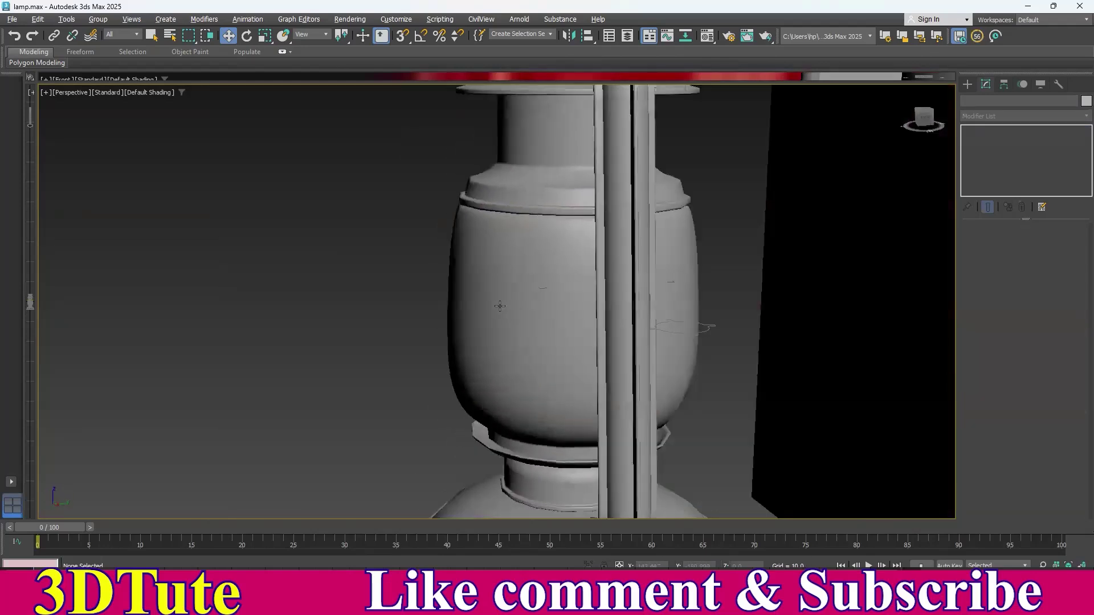
pyautogui.keyDown('alt'); pyautogui.moveTo(499, 306); pyautogui.dragTo(244, 349, button='middle'); pyautogui.keyUp('alt')
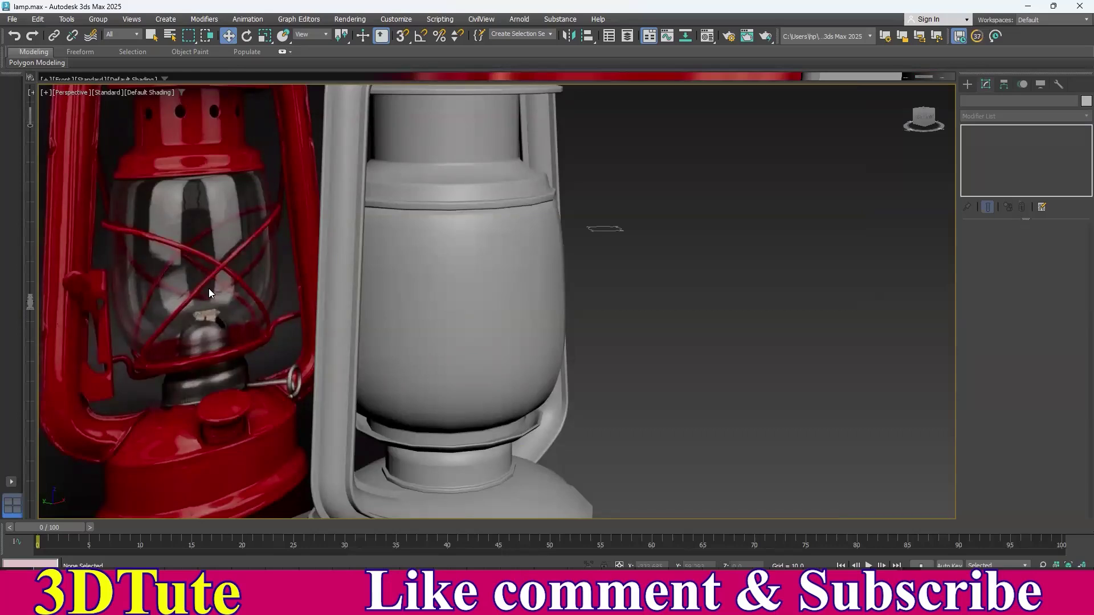
pyautogui.moveTo(415, 302); pyautogui.dragTo(511, 319, button='middle')
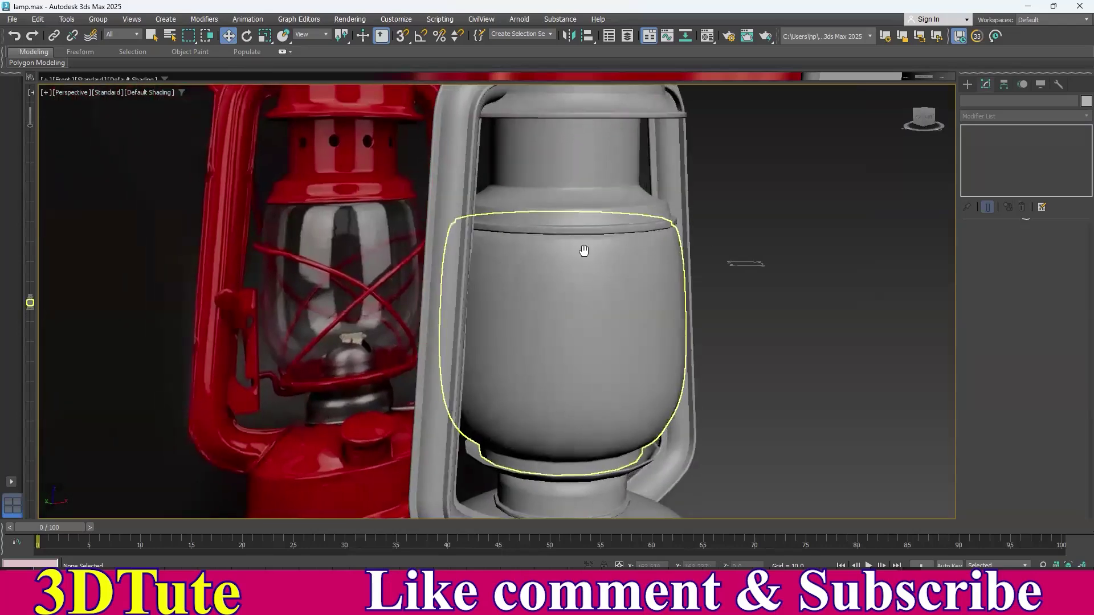
pyautogui.press('f')
pyautogui.moveTo(381, 252); pyautogui.dragTo(488, 338, button='middle')
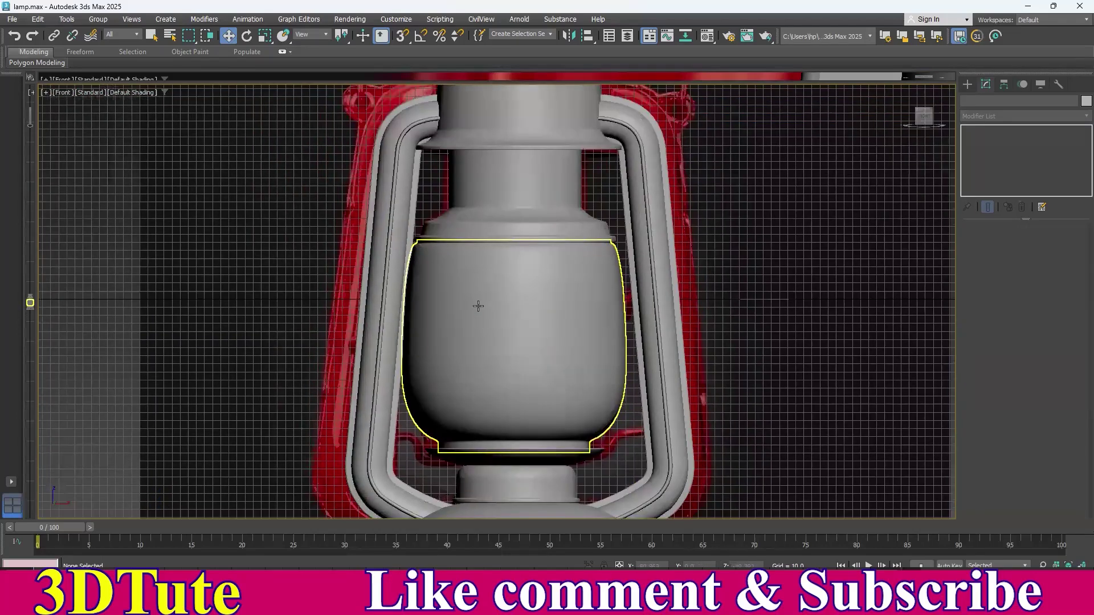
pyautogui.press('g')
pyautogui.moveTo(449, 267); pyautogui.dragTo(391, 245, button='middle')
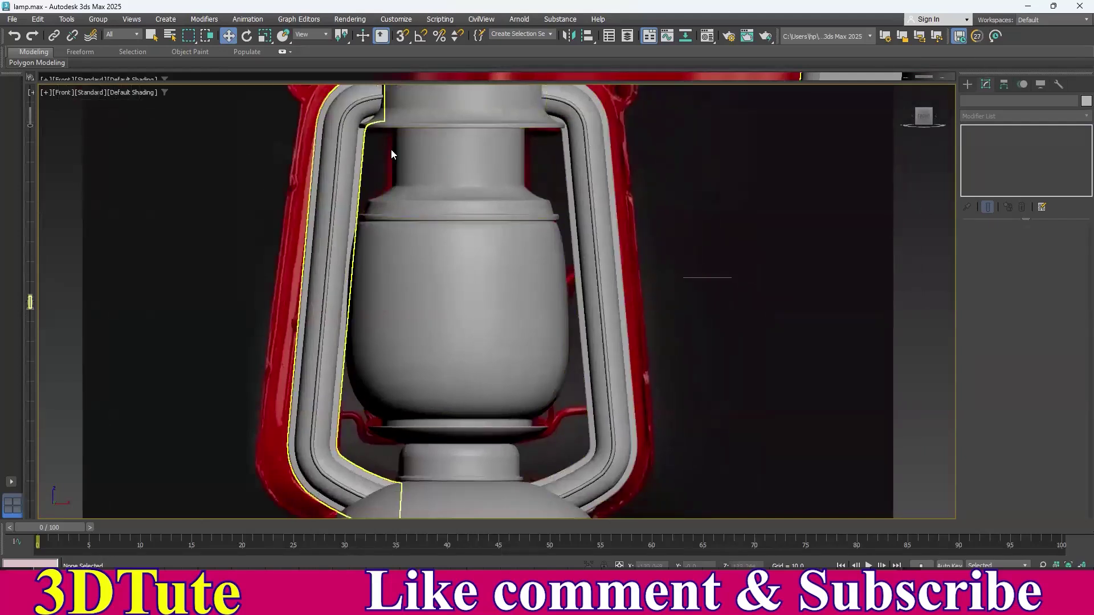
pyautogui.click(967, 84)
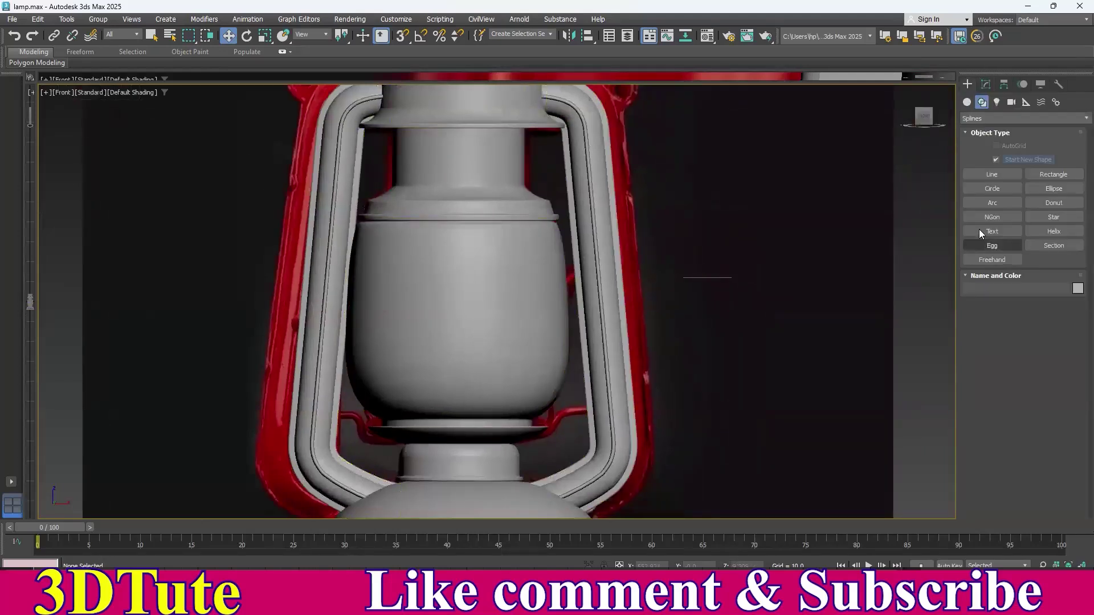
pyautogui.click(987, 172)
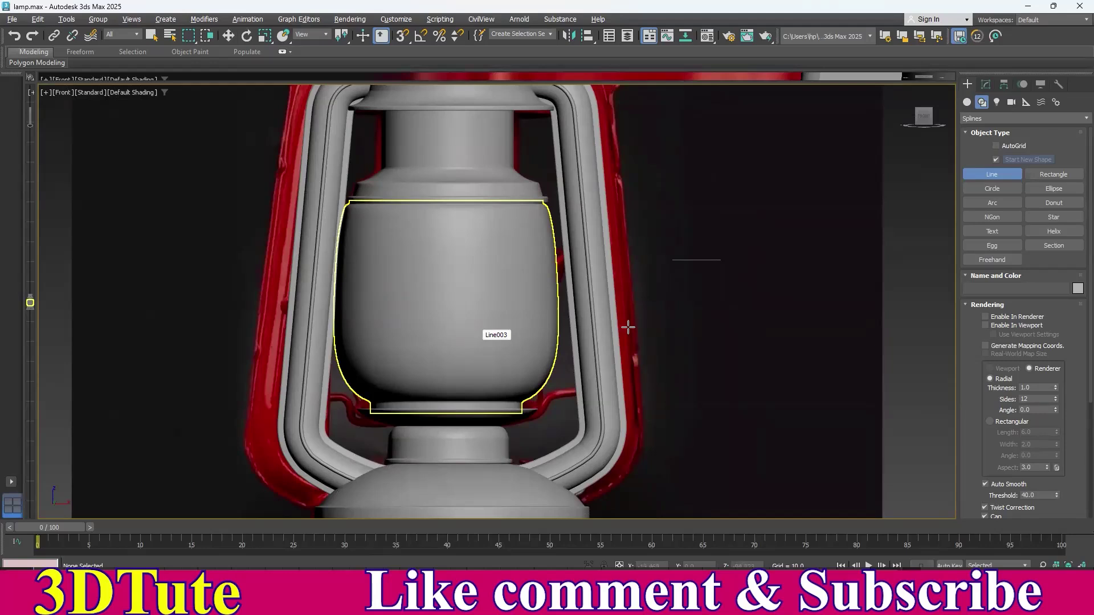
pyautogui.press('w')
# - Make the lantern's glass globe see-through so the reference wires behind it can be traced
pyautogui.click(440, 269)
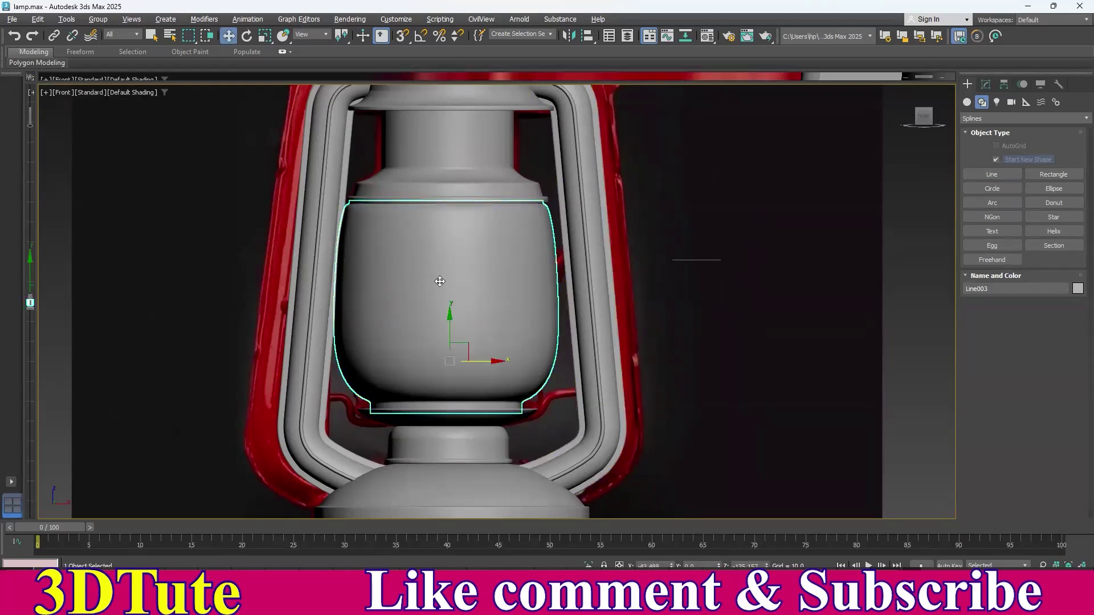
pyautogui.hotkey('alt', 'x')
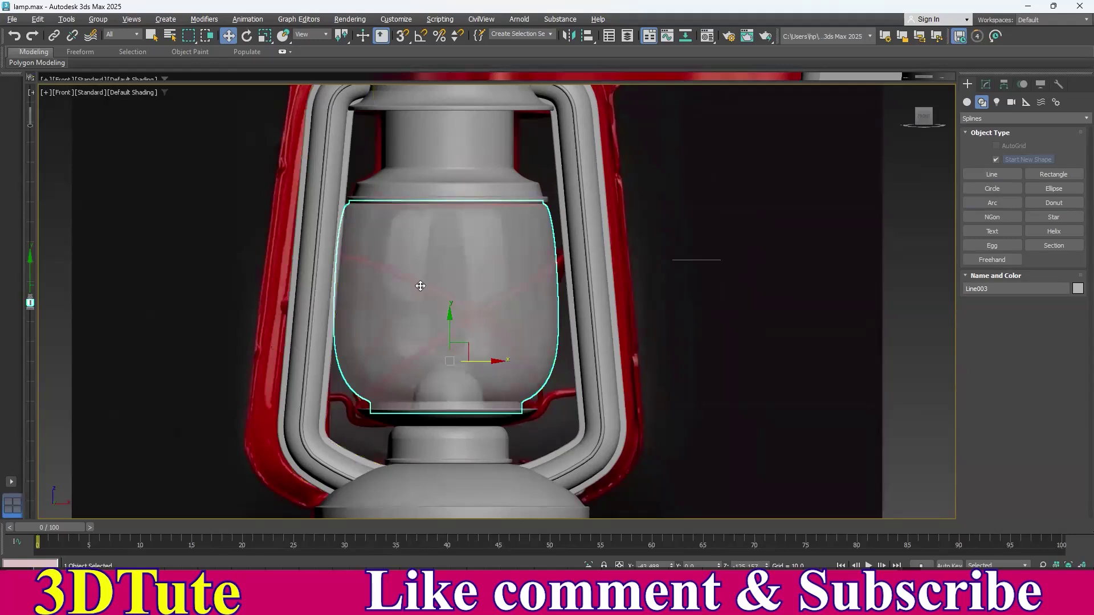
# - Draw a circle with a radius of about 133.5 around the glass globe, centred on the lantern in the Top view
pyautogui.scroll(4, 450, 316)
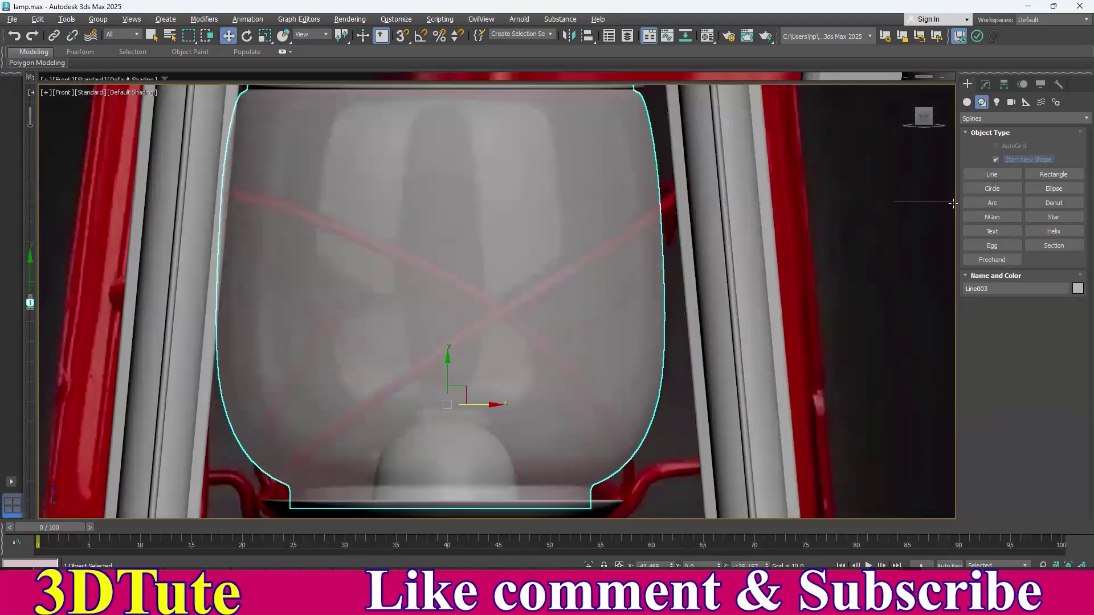
pyautogui.click(993, 189)
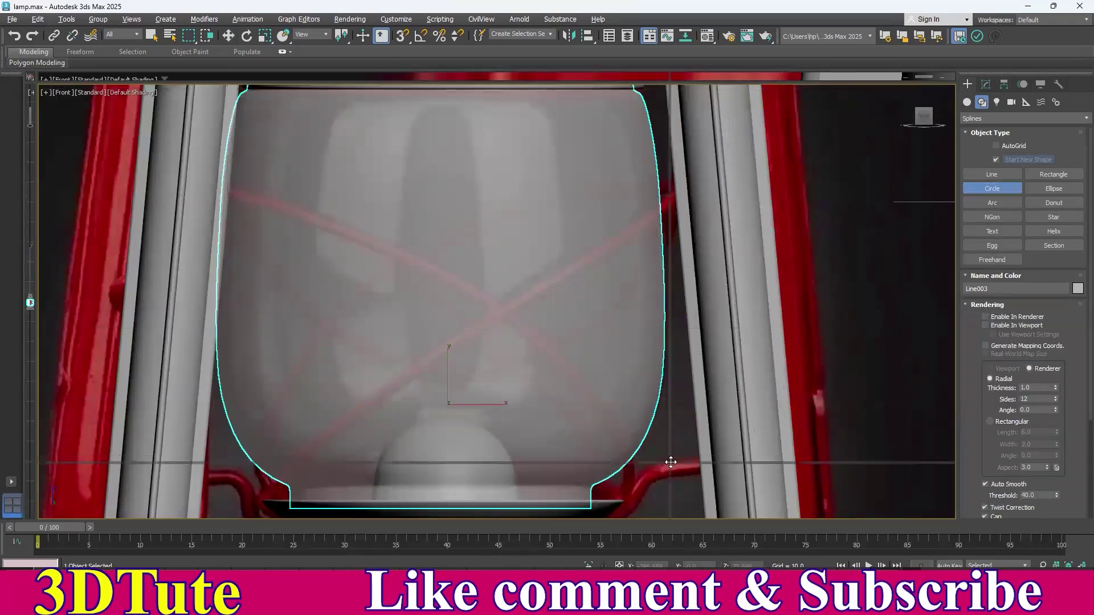
pyautogui.hotkey('alt', 'w')
pyautogui.moveTo(338, 274); pyautogui.dragTo(366, 301, button='middle')
pyautogui.scroll(-4, 366, 301)
pyautogui.moveTo(233, 318); pyautogui.dragTo(342, 293, button='middle')
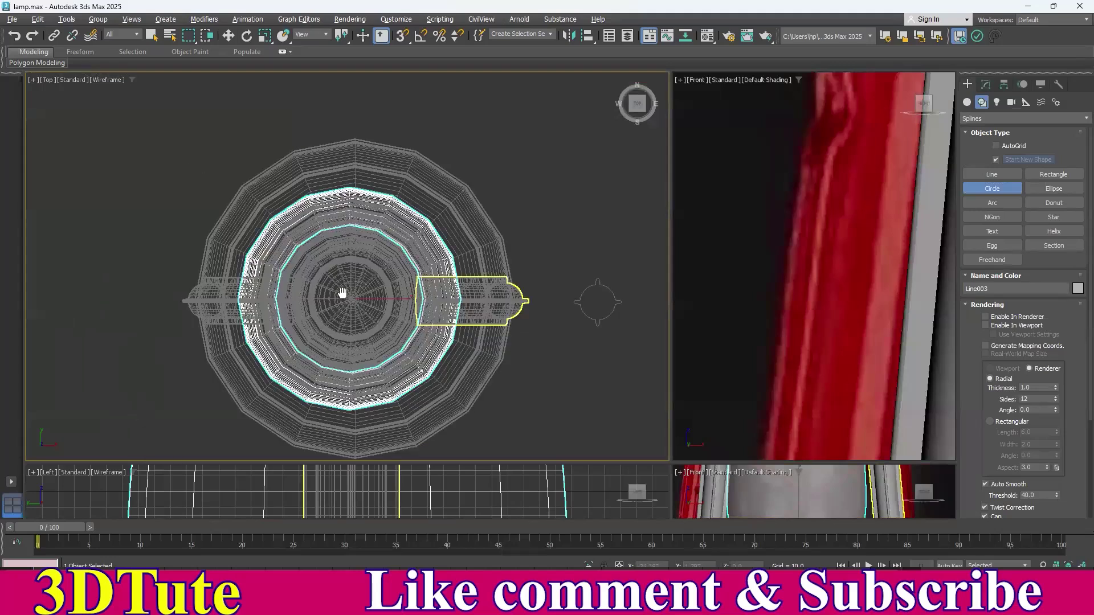
pyautogui.scroll(5, 342, 293)
pyautogui.moveTo(403, 279); pyautogui.dragTo(532, 362)
pyautogui.press('w')
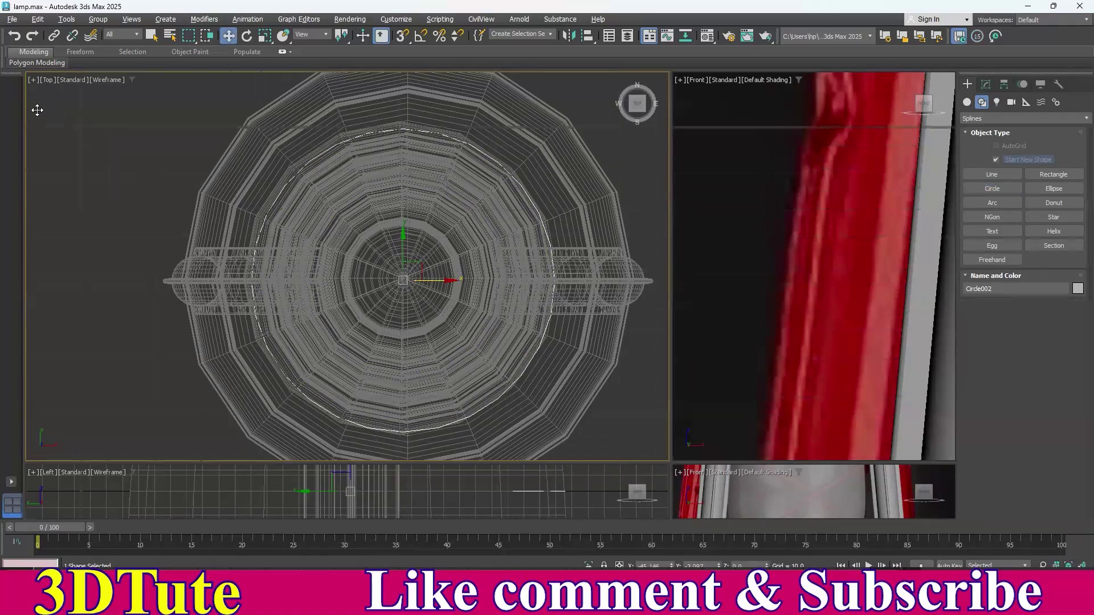
# - Rotate the circle in the Front view to slope like the diagonal guard wire and lower it onto the middle of the glass
pyautogui.moveTo(670, 463); pyautogui.dragTo(36, 110)
pyautogui.scroll(-4, 505, 321)
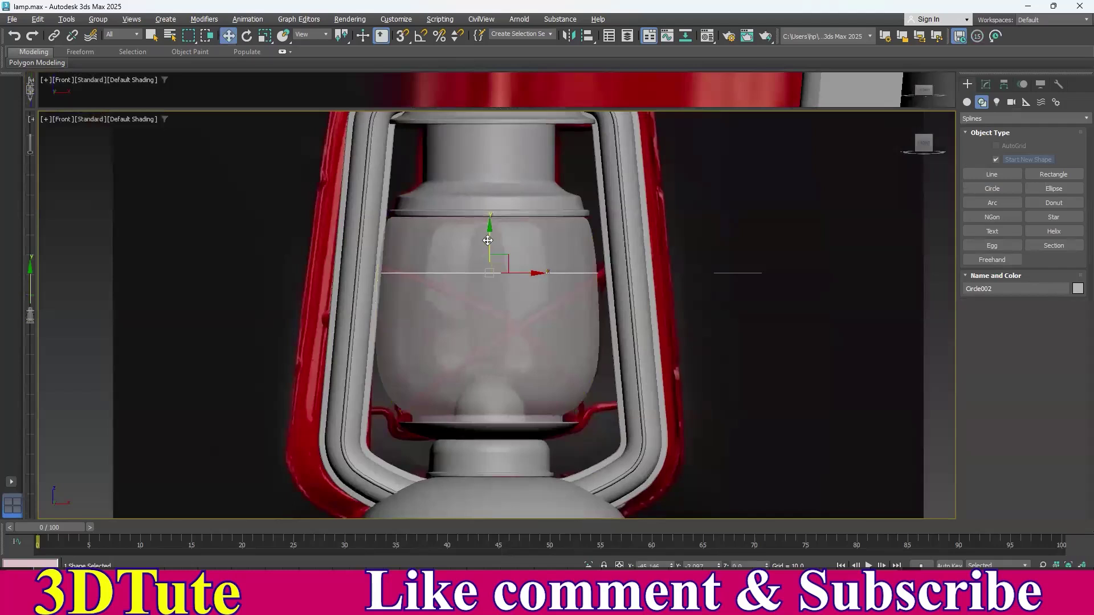
pyautogui.click(247, 38)
pyautogui.moveTo(509, 256); pyautogui.dragTo(533, 319)
pyautogui.click(226, 37)
pyautogui.moveTo(489, 253); pyautogui.dragTo(489, 269)
# - Enlarge the tilted circle's radius to about 157.6 so it extends just outside the glass
pyautogui.click(985, 86)
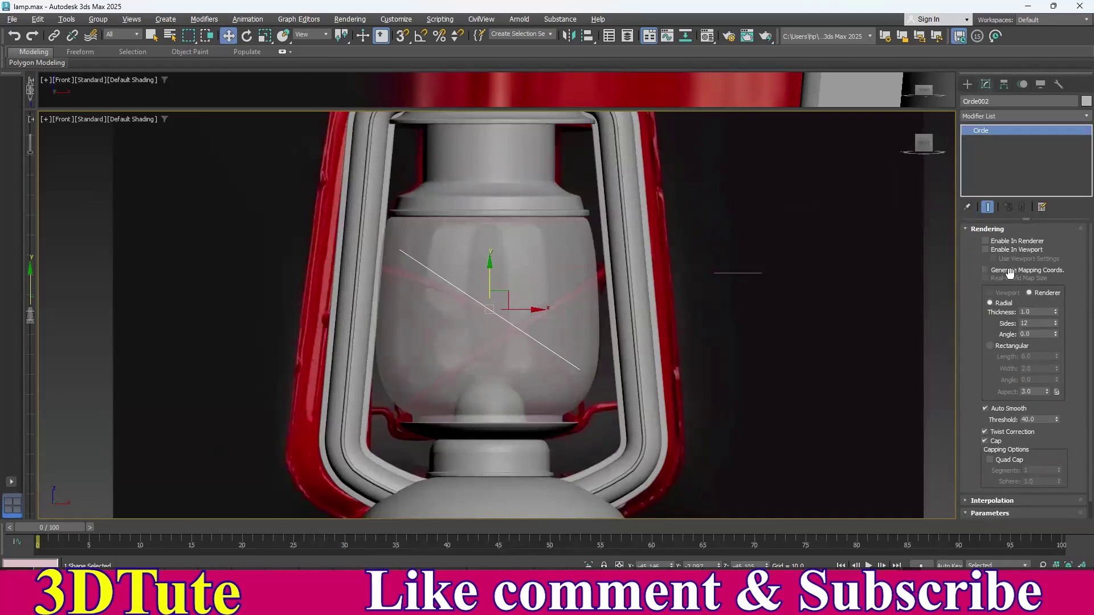
pyautogui.scroll(-1, 989, 467)
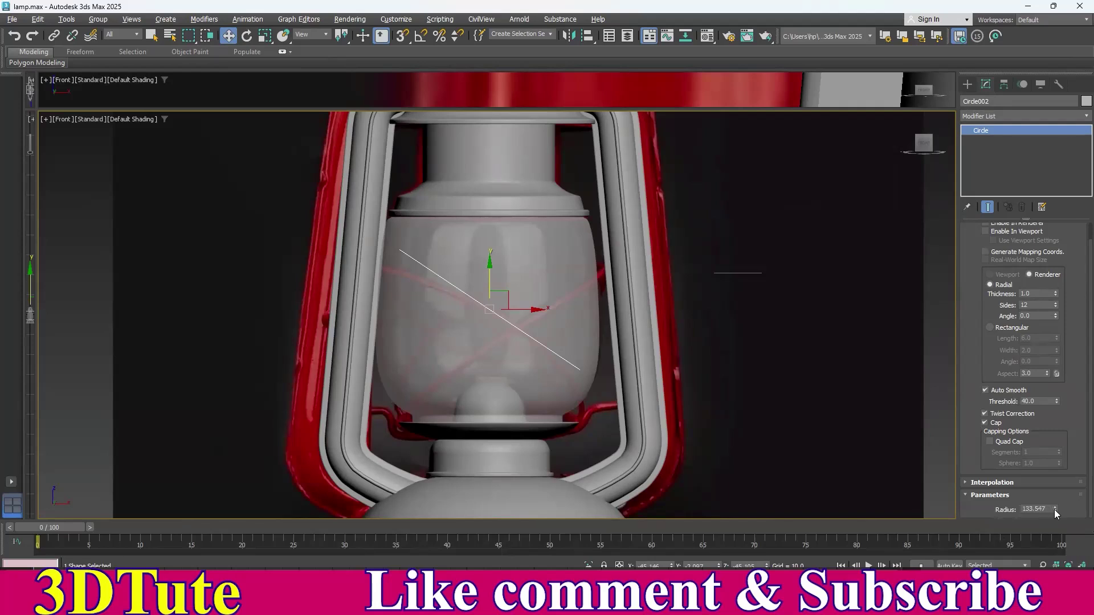
pyautogui.moveTo(1056, 505); pyautogui.dragTo(1054, 501)
pyautogui.moveTo(490, 287); pyautogui.dragTo(473, 284, button='middle')
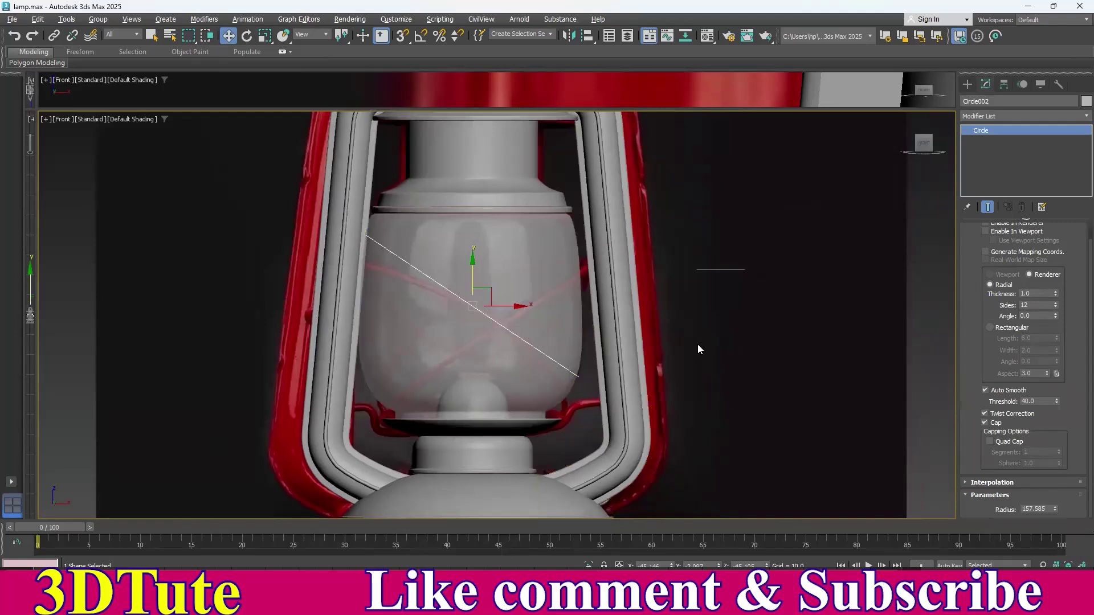
# - Convert the circle to an editable spline and move its upper end vertex down and outward to the reference wire's start
pyautogui.rightClick(726, 264)
pyautogui.moveTo(789, 406)
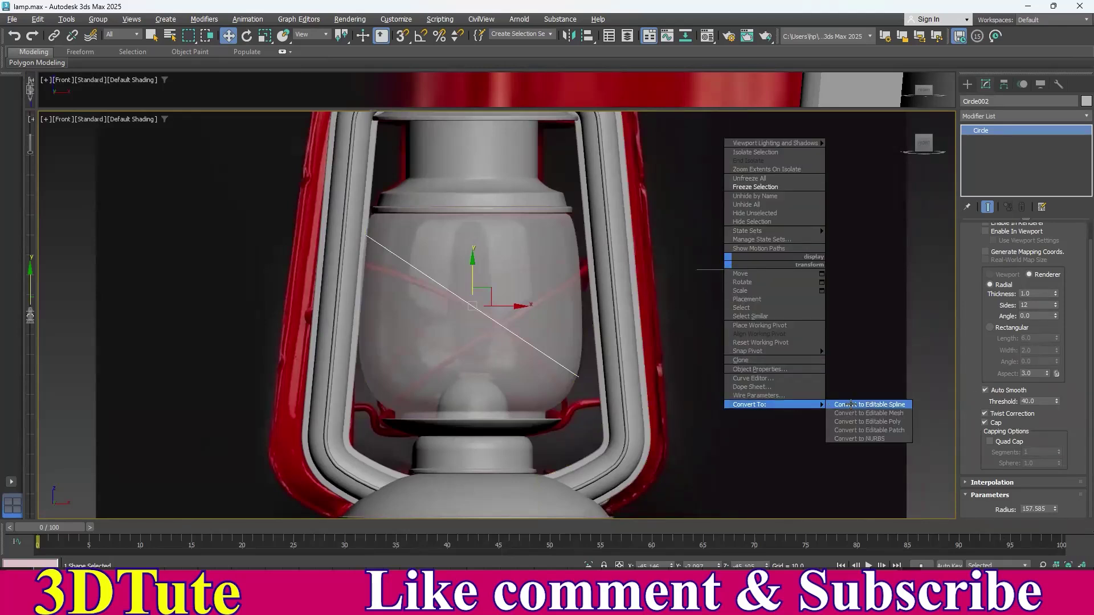
pyautogui.click(875, 405)
pyautogui.click(966, 130)
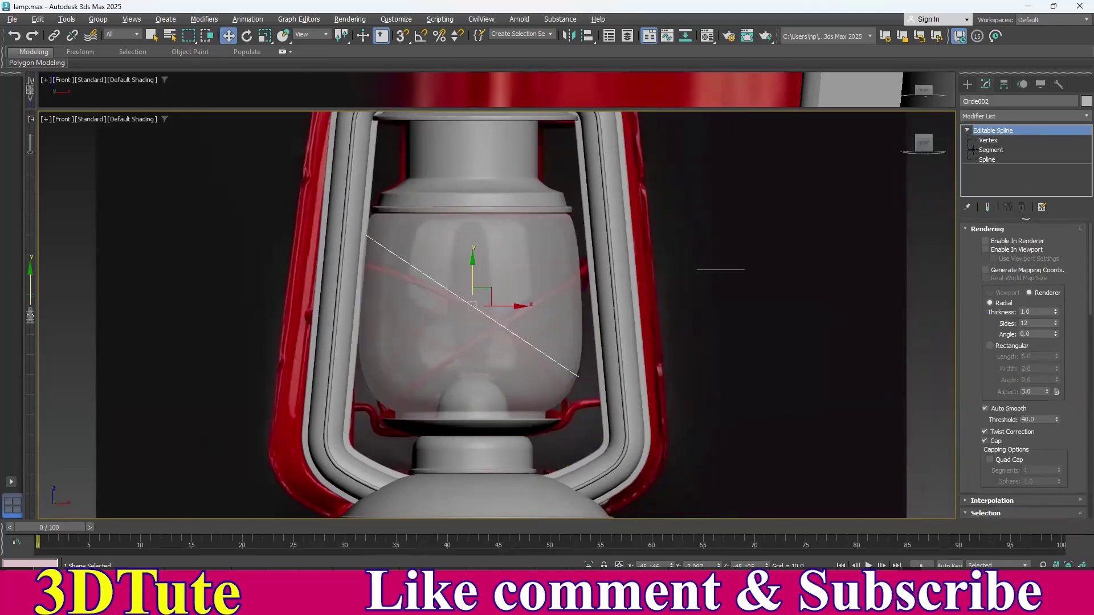
pyautogui.click(981, 140)
pyautogui.moveTo(427, 298); pyautogui.dragTo(428, 299)
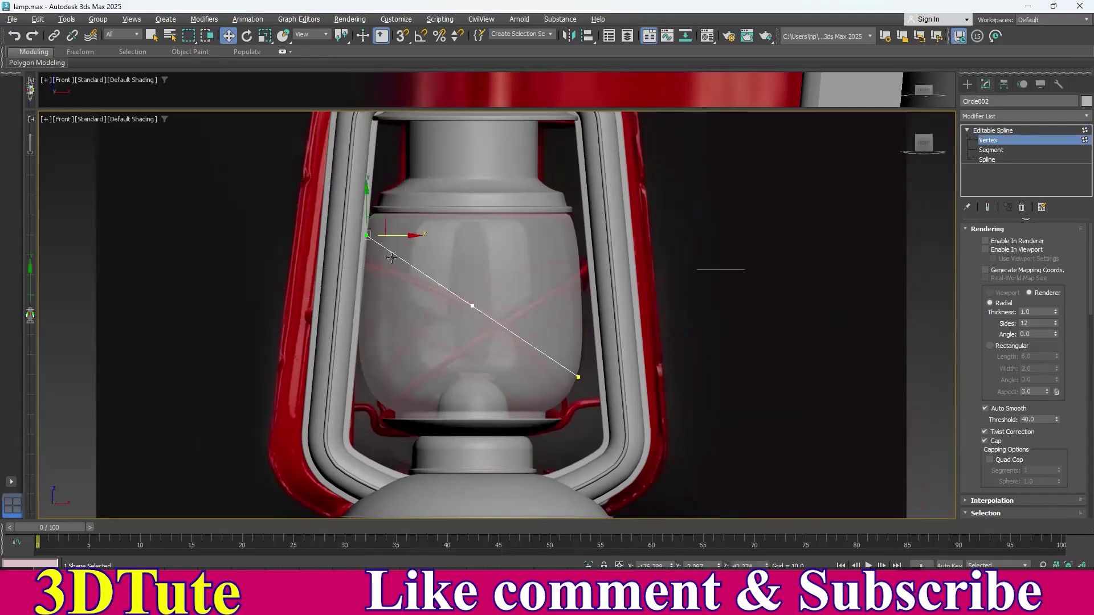
pyautogui.moveTo(384, 217); pyautogui.dragTo(370, 238)
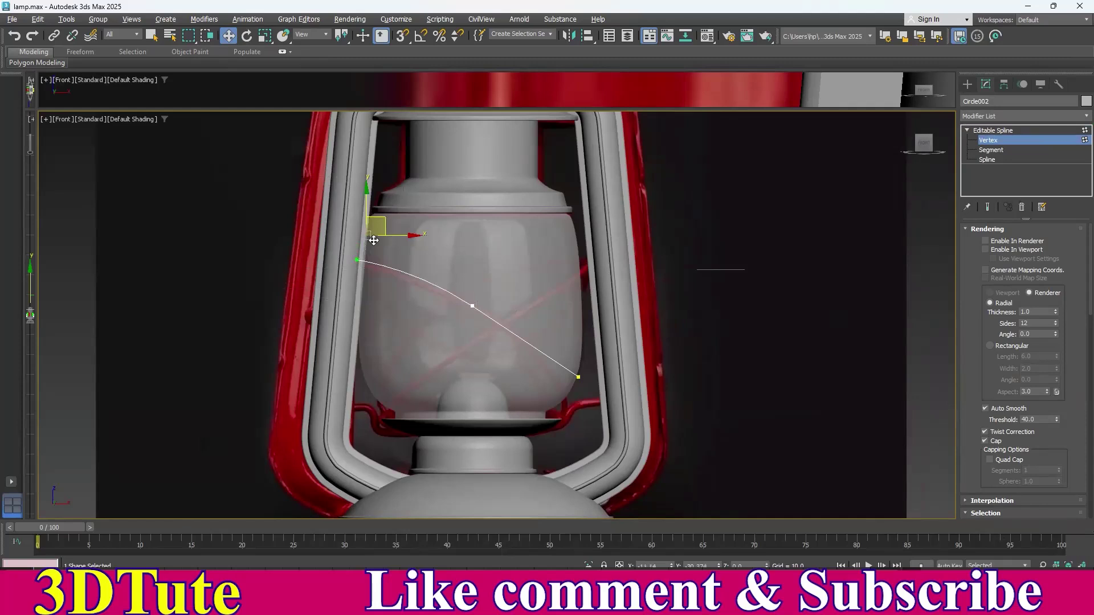
pyautogui.moveTo(374, 240); pyautogui.dragTo(381, 257)
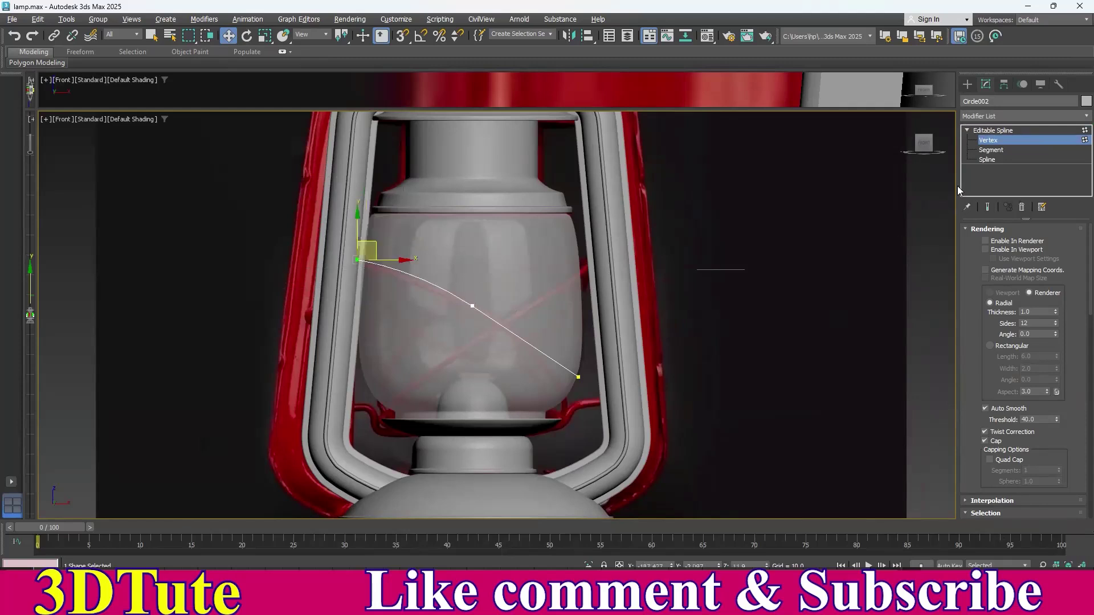
# - Move both side frame tubes outward, away from the glass, to line up with the red frame in the reference photo
pyautogui.click(993, 131)
pyautogui.click(330, 364)
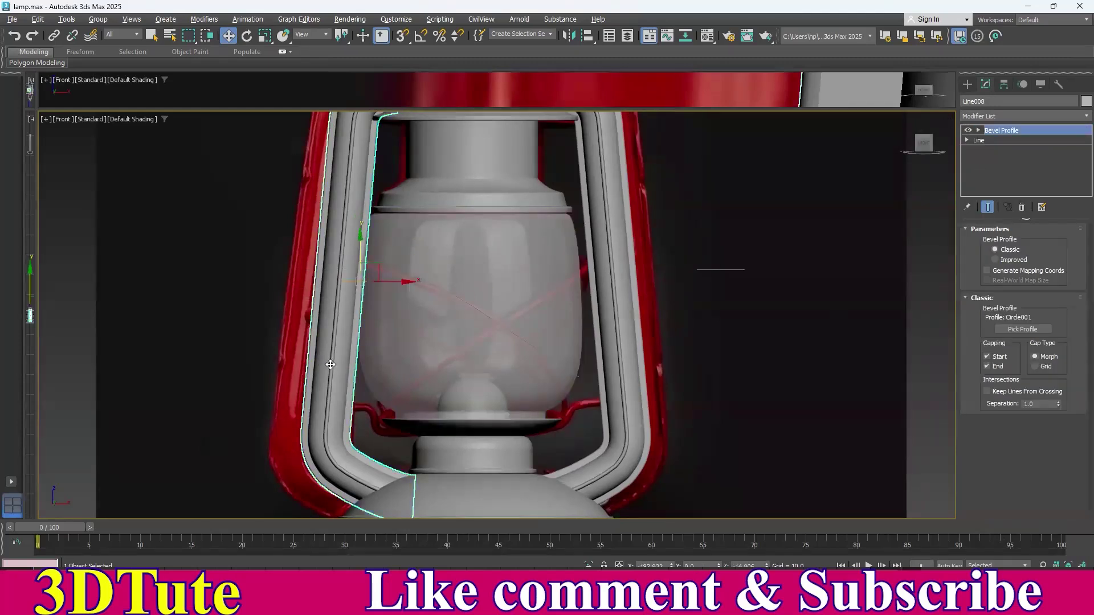
pyautogui.moveTo(391, 282); pyautogui.dragTo(372, 286)
pyautogui.click(614, 291)
pyautogui.moveTo(613, 291); pyautogui.dragTo(601, 292, button='middle')
pyautogui.moveTo(615, 285); pyautogui.dragTo(630, 287)
pyautogui.scroll(-5, 664, 292)
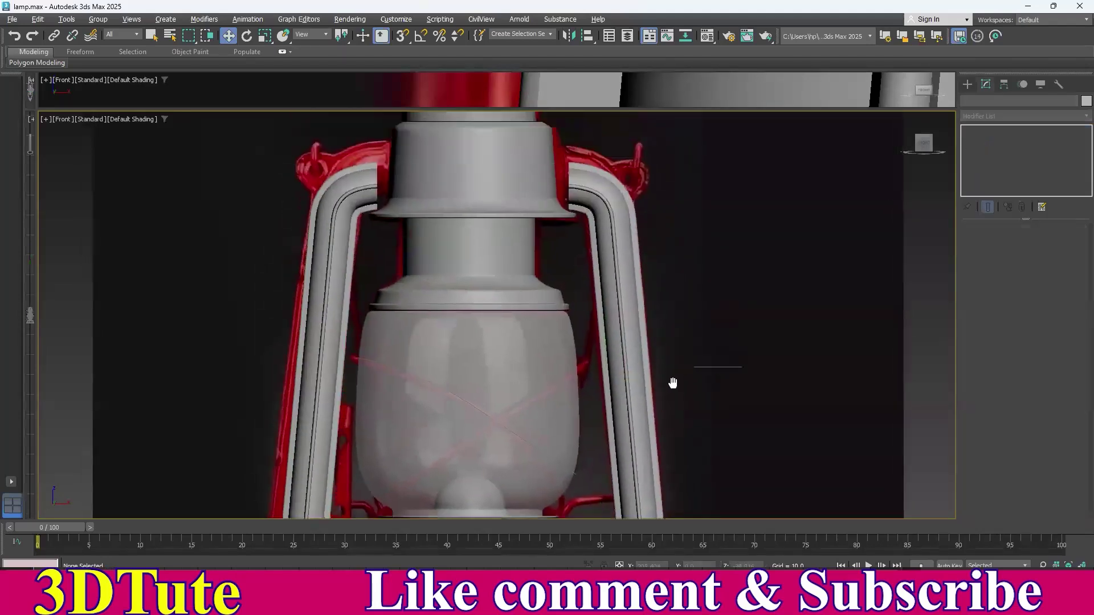
pyautogui.scroll(6, 576, 349)
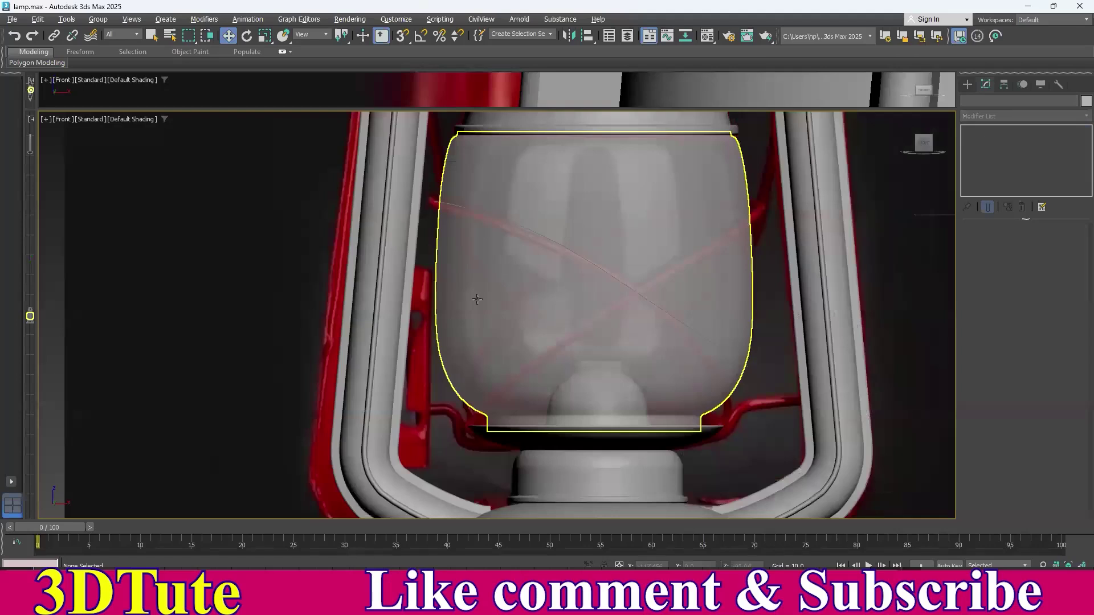
pyautogui.click(427, 265)
pyautogui.moveTo(446, 232); pyautogui.dragTo(436, 230)
# - Reselect the guard wire spline and adjust its upper end and middle vertices to follow the wire in the photo
pyautogui.click(525, 268)
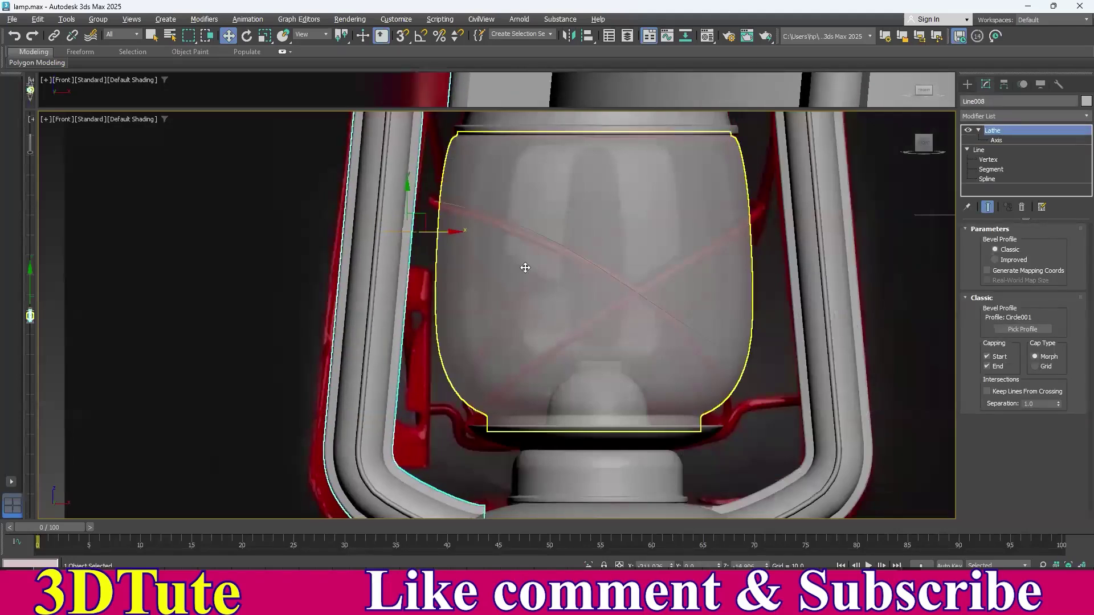
pyautogui.click(527, 230)
pyautogui.moveTo(532, 255); pyautogui.dragTo(517, 254, button='middle')
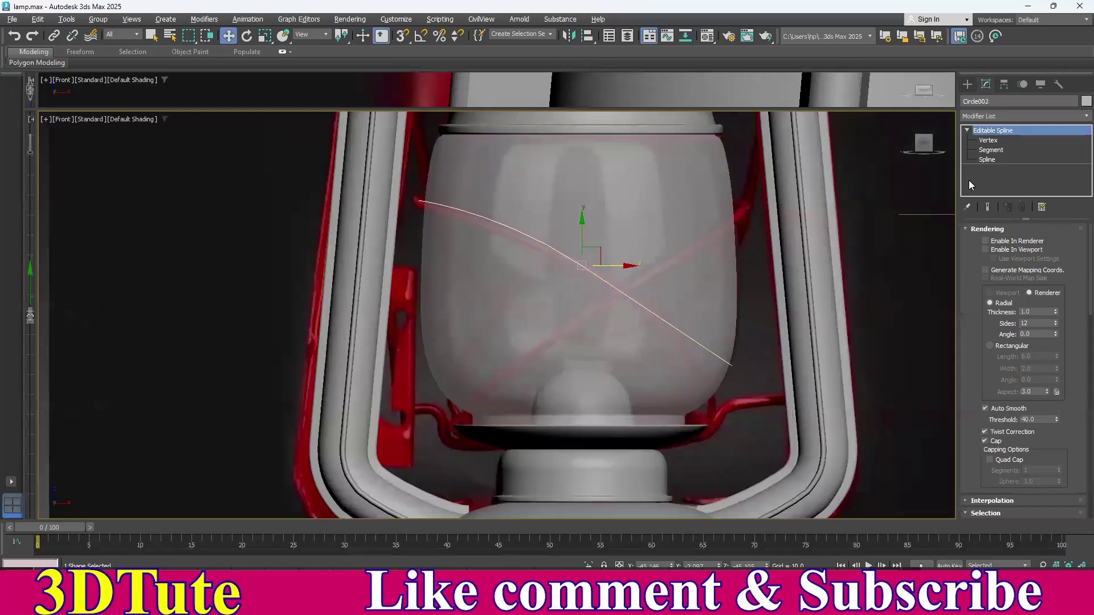
pyautogui.click(989, 141)
pyautogui.moveTo(451, 203); pyautogui.dragTo(446, 202)
pyautogui.click(582, 267)
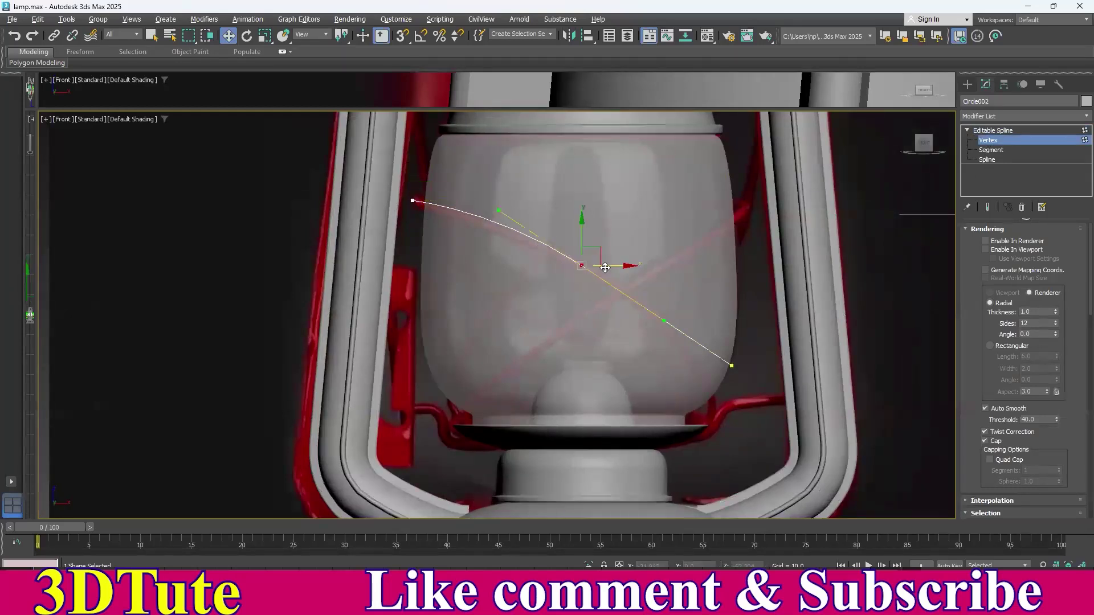
pyautogui.moveTo(601, 249); pyautogui.dragTo(610, 257)
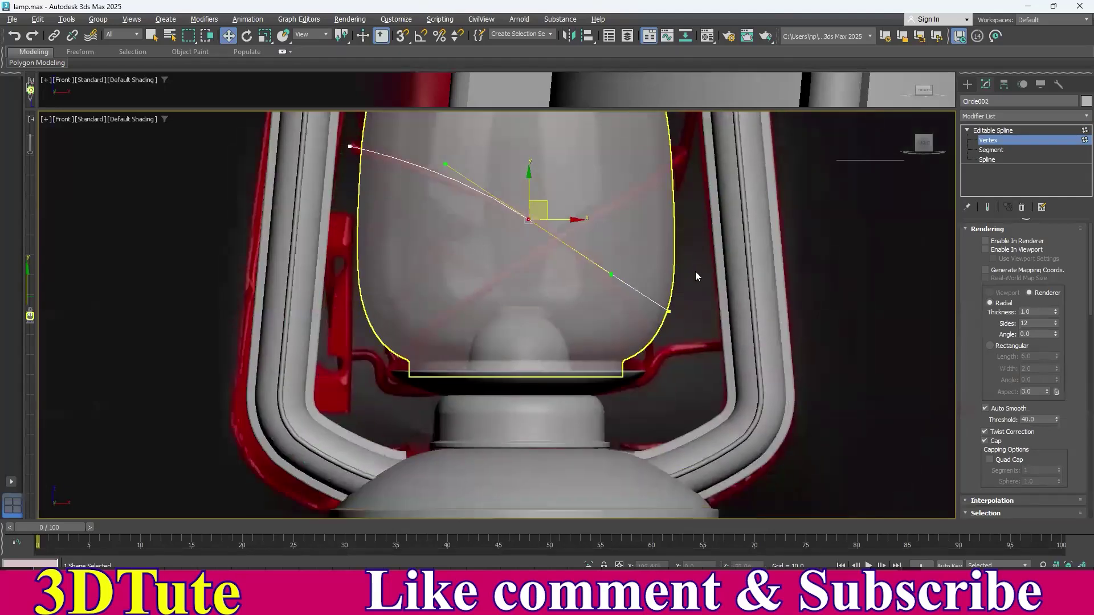
# - Move the guard spline's lower end vertex down and inward so the curve ends beside the base of the glass
pyautogui.click(670, 311)
pyautogui.moveTo(689, 298); pyautogui.dragTo(670, 327)
pyautogui.moveTo(524, 283); pyautogui.dragTo(471, 334, button='middle')
pyautogui.scroll(-5, 511, 327)
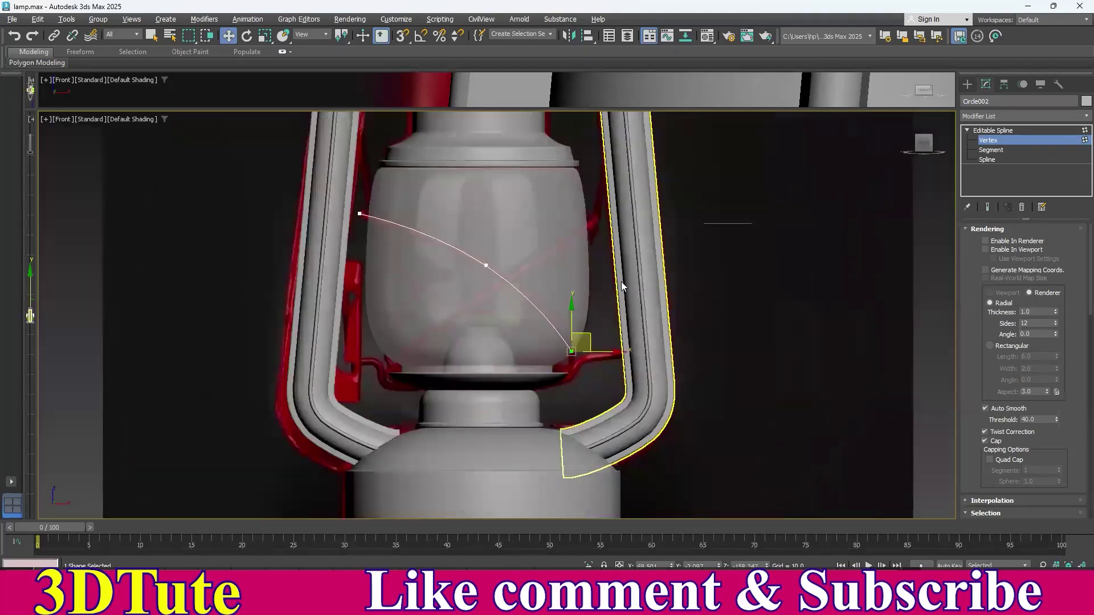
# - Refine the guard spline in the Perspective view by inserting a vertex on its curve just before the lower end vertex
pyautogui.press('p')
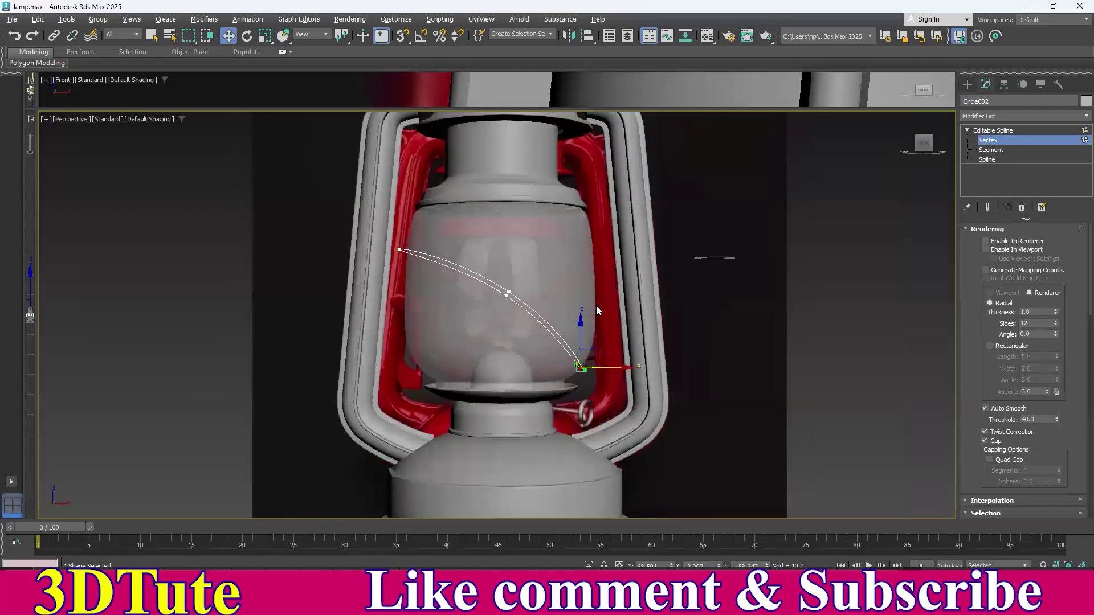
pyautogui.scroll(-3, 596, 306)
pyautogui.keyDown('alt'); pyautogui.moveTo(650, 337); pyautogui.dragTo(497, 313, button='middle'); pyautogui.keyUp('alt')
pyautogui.scroll(5, 563, 368)
pyautogui.scroll(5, 529, 310)
pyautogui.rightClick(525, 305)
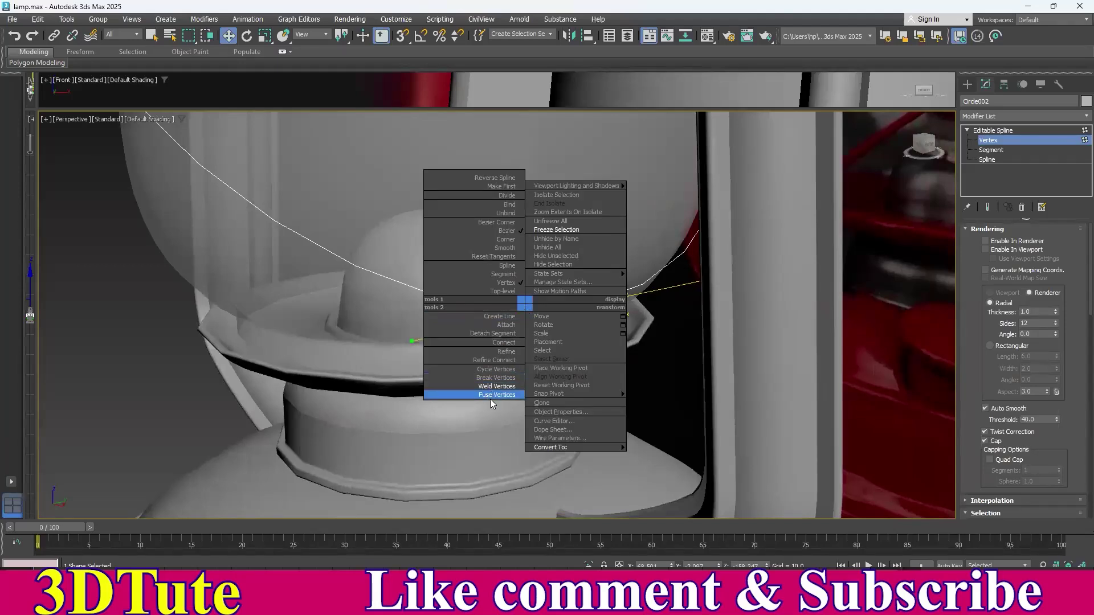
pyautogui.click(512, 351)
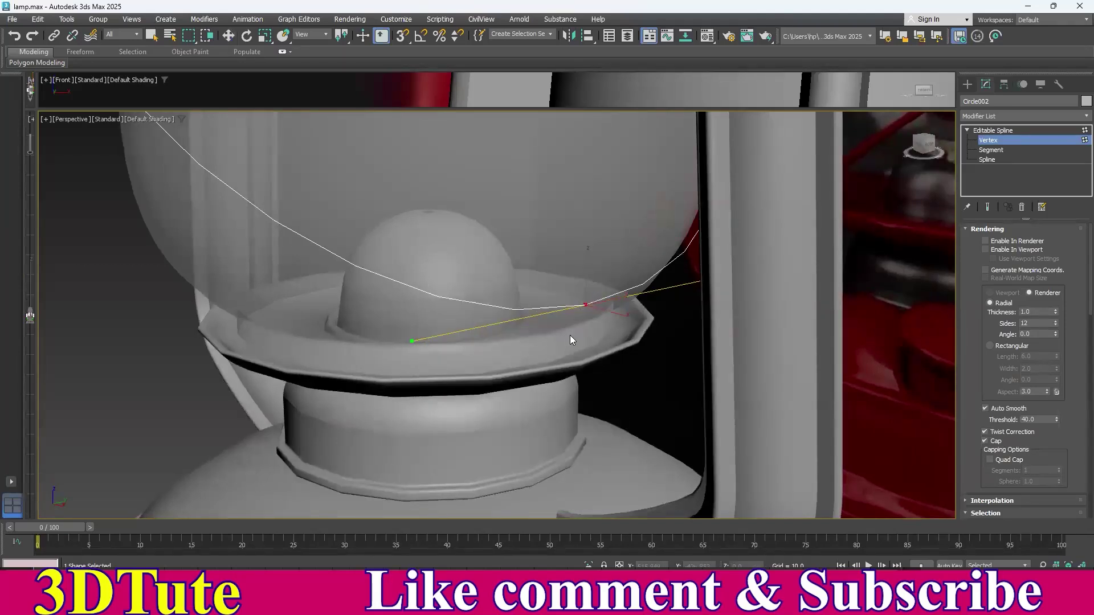
pyautogui.keyDown('alt'); pyautogui.moveTo(570, 335); pyautogui.dragTo(555, 336, button='middle'); pyautogui.keyUp('alt')
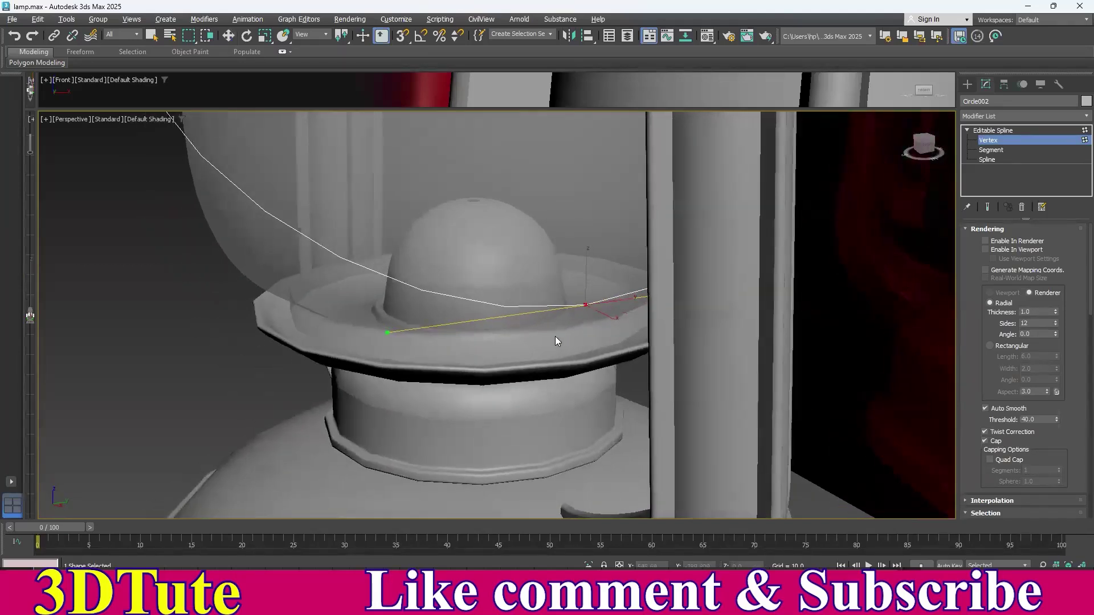
pyautogui.click(512, 306)
pyautogui.press('w')
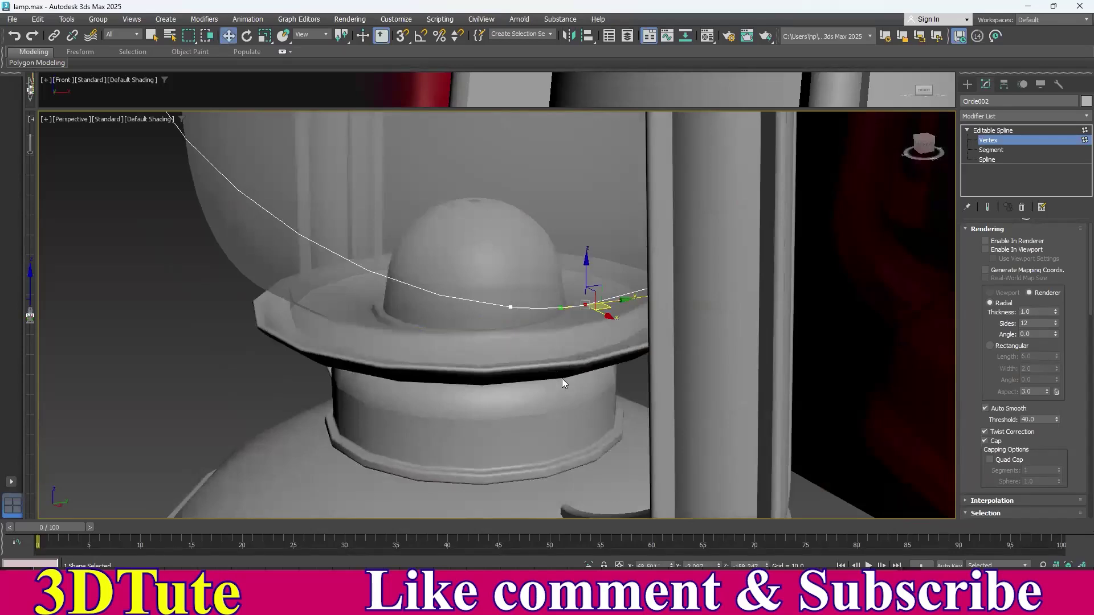
# - Delete the short segment at the guard spline's lower end and the rear segments, keeping only the front curve across the glass
pyautogui.click(991, 149)
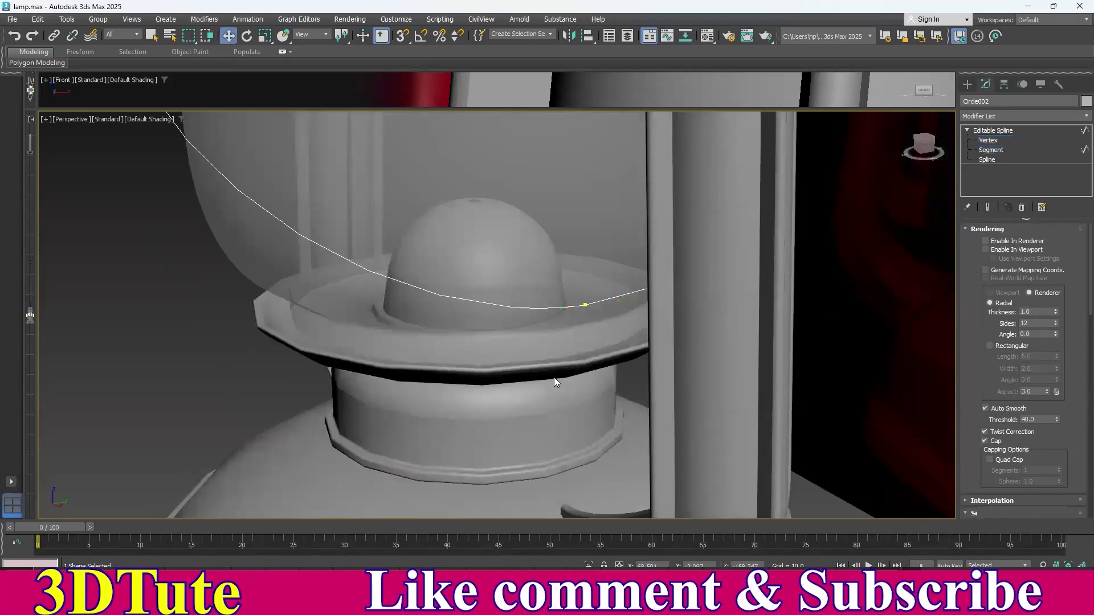
pyautogui.click(557, 309)
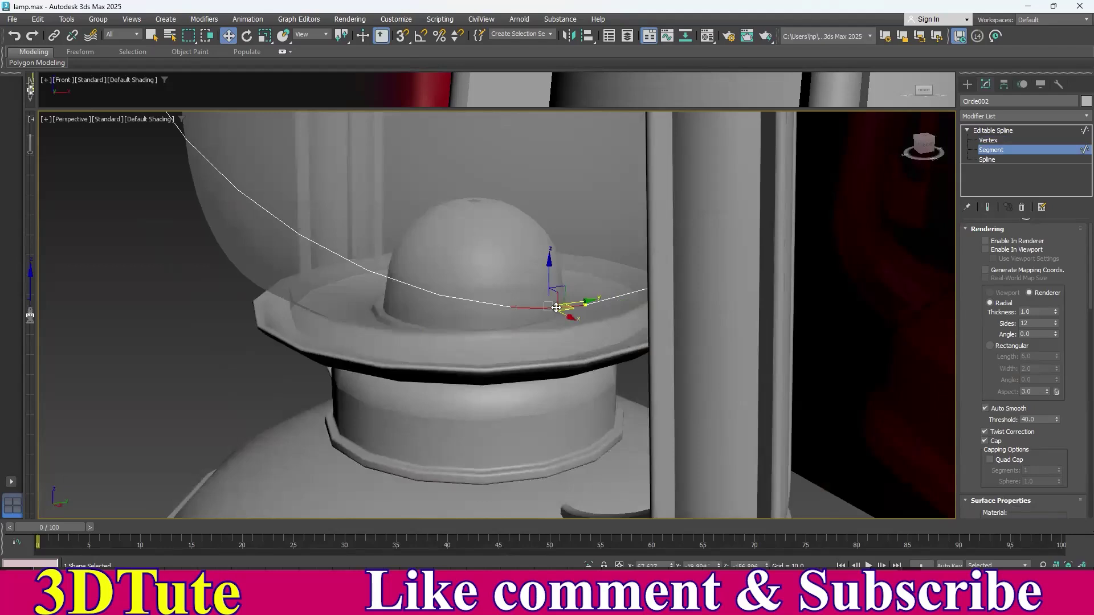
pyautogui.press('Delete')
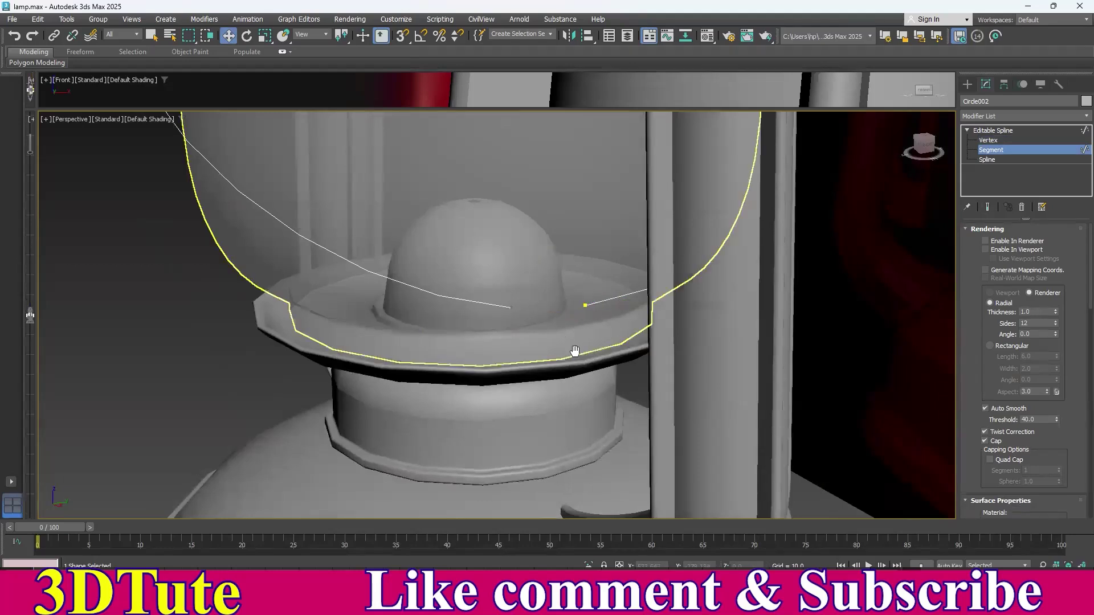
pyautogui.scroll(-4, 574, 365)
pyautogui.moveTo(574, 368)
pyautogui.keyDown('alt'); pyautogui.mouseDown(button='middle')
pyautogui.moveTo(450, 377)
pyautogui.moveTo(587, 378)
pyautogui.moveTo(532, 398)
pyautogui.moveTo(582, 399)
pyautogui.moveTo(593, 360)
pyautogui.mouseUp(button='middle'); pyautogui.keyUp('alt')
pyautogui.click(553, 268)
pyautogui.keyDown('alt'); pyautogui.moveTo(559, 279); pyautogui.dragTo(445, 282, button='middle'); pyautogui.keyUp('alt')
pyautogui.press('Delete')
pyautogui.click(569, 369)
pyautogui.press('Delete')
pyautogui.moveTo(491, 422)
pyautogui.keyDown('alt'); pyautogui.mouseDown(button='middle')
pyautogui.moveTo(411, 430)
pyautogui.moveTo(513, 422)
pyautogui.mouseUp(button='middle'); pyautogui.keyUp('alt')
# - Examine the lower end vertex of the guard spline from several angles and against the reference wire in the Front view
pyautogui.click(988, 141)
pyautogui.moveTo(511, 313); pyautogui.dragTo(551, 268, button='middle')
pyautogui.scroll(3, 552, 269)
pyautogui.keyDown('alt'); pyautogui.moveTo(579, 349); pyautogui.dragTo(559, 349, button='middle'); pyautogui.keyUp('alt')
pyautogui.click(526, 350)
pyautogui.keyDown('alt'); pyautogui.moveTo(507, 388); pyautogui.dragTo(546, 384, button='middle'); pyautogui.keyUp('alt')
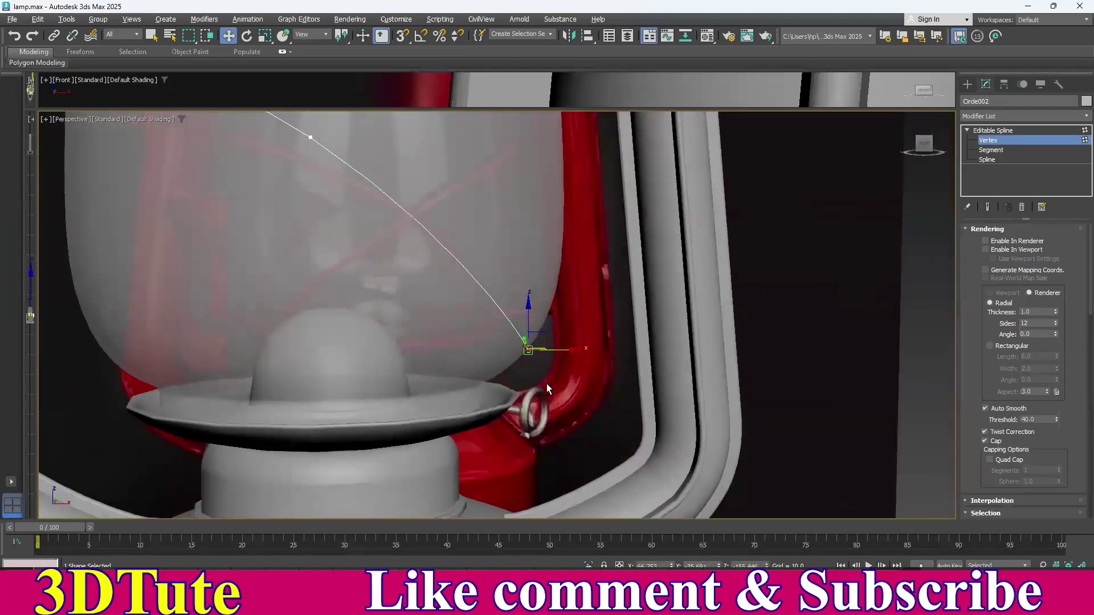
pyautogui.moveTo(449, 405)
pyautogui.keyDown('alt'); pyautogui.mouseDown(button='middle')
pyautogui.moveTo(496, 391)
pyautogui.moveTo(463, 391)
pyautogui.mouseUp(button='middle'); pyautogui.keyUp('alt')
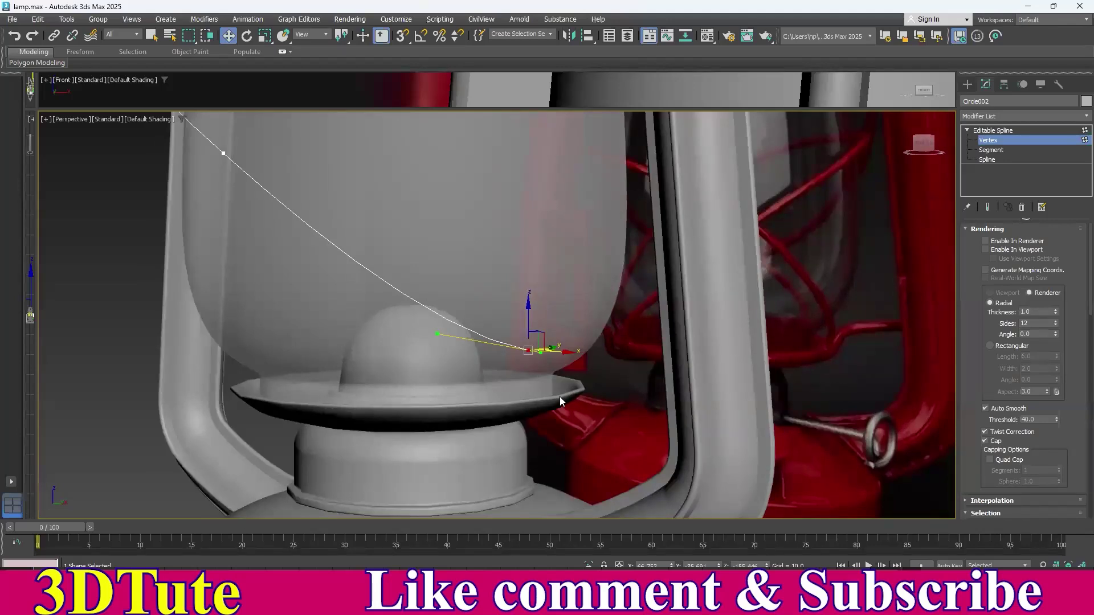
pyautogui.keyDown('alt'); pyautogui.moveTo(524, 411); pyautogui.dragTo(601, 381, button='middle'); pyautogui.keyUp('alt')
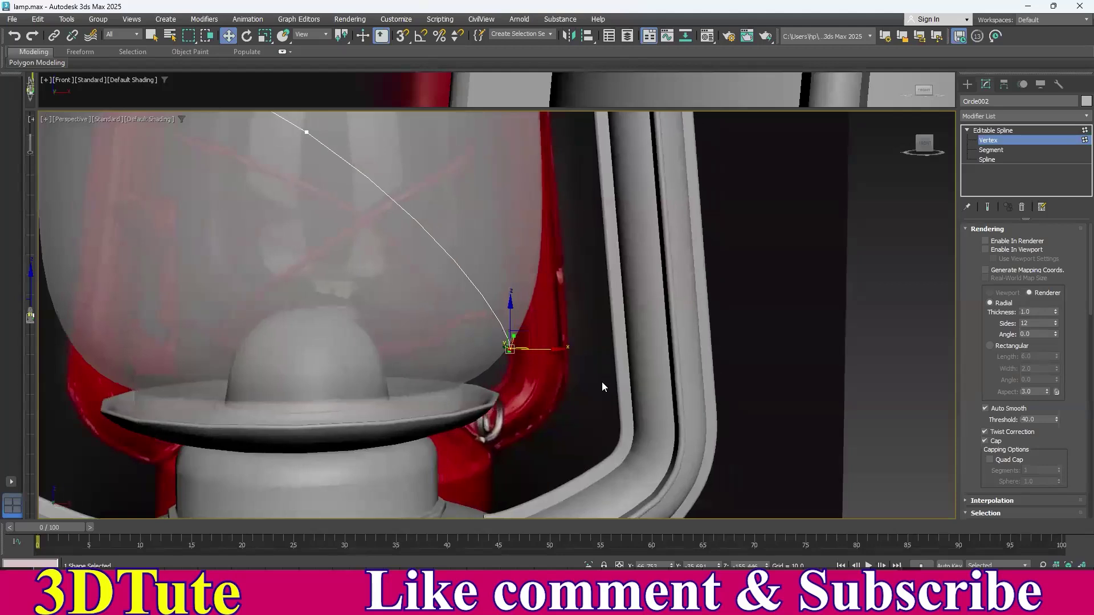
pyautogui.press('f')
pyautogui.scroll(6, 612, 379)
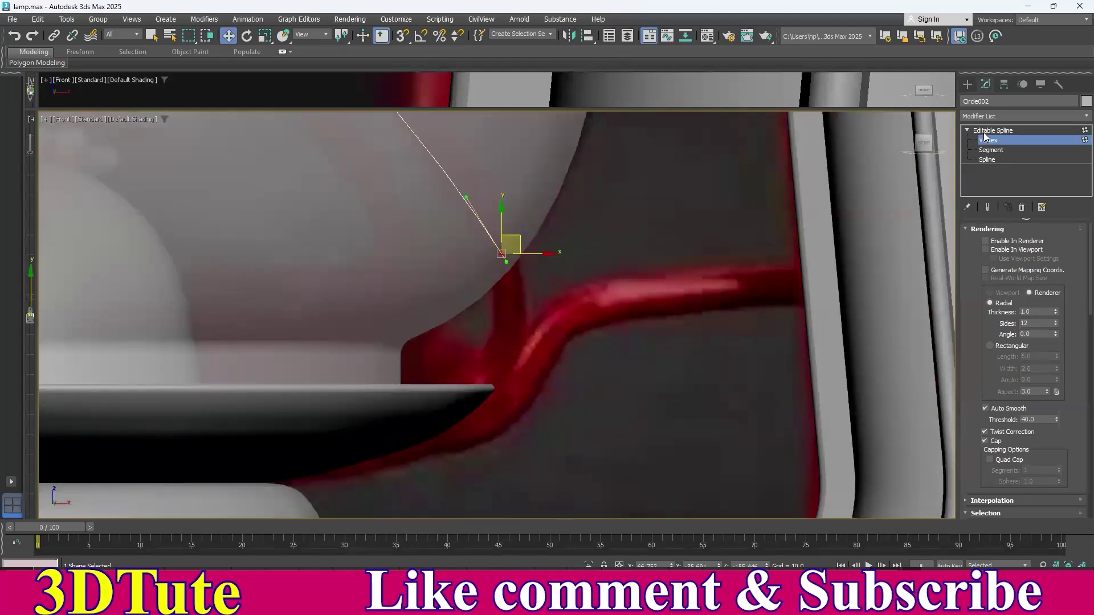
# - Draw a three-point line in the Front view from the guard spline's lower end down to the rim of the plate
pyautogui.click(983, 132)
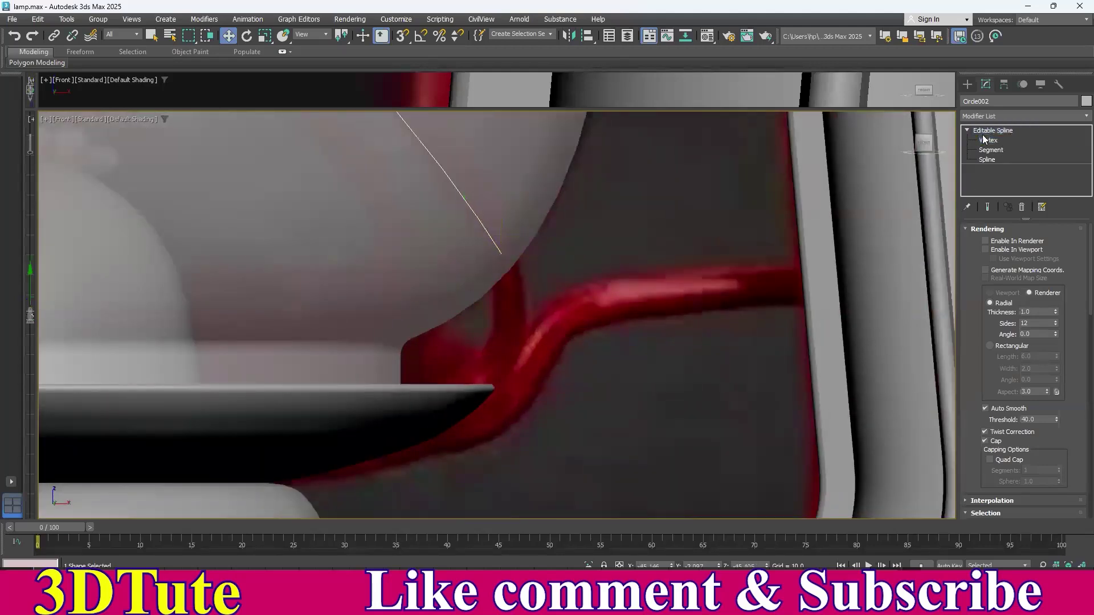
pyautogui.click(968, 85)
pyautogui.click(989, 193)
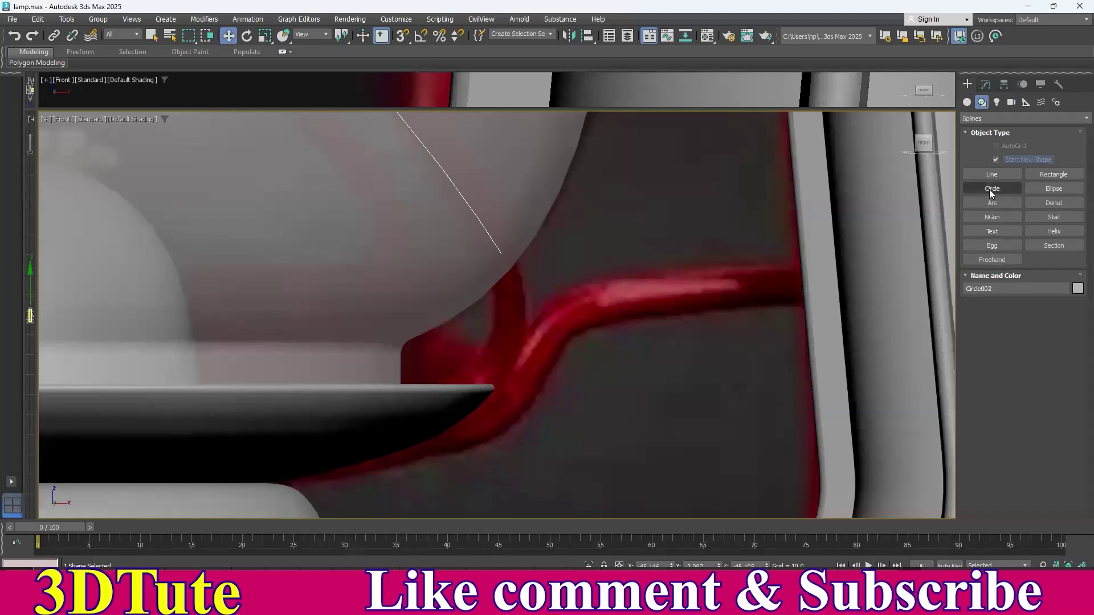
pyautogui.click(987, 176)
pyautogui.moveTo(520, 273); pyautogui.dragTo(586, 271, button='middle')
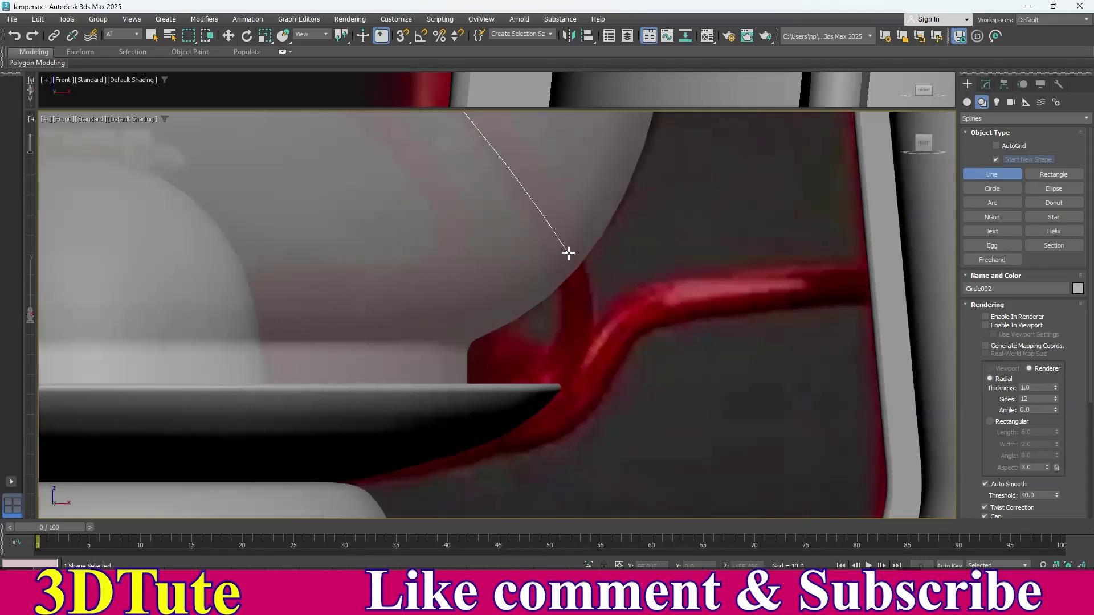
pyautogui.click(569, 254)
pyautogui.click(562, 353)
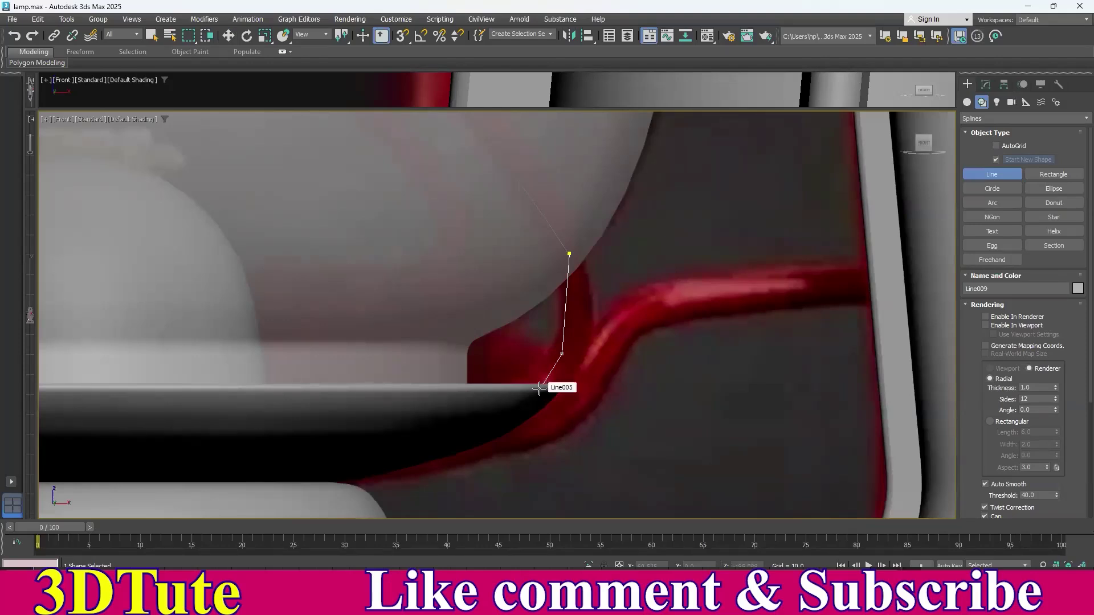
pyautogui.click(539, 388)
pyautogui.rightClick(630, 320)
# - Trace the red support wire with a line from the left bracket, beneath the plate and up to the right frame tube
pyautogui.scroll(-4, 630, 320)
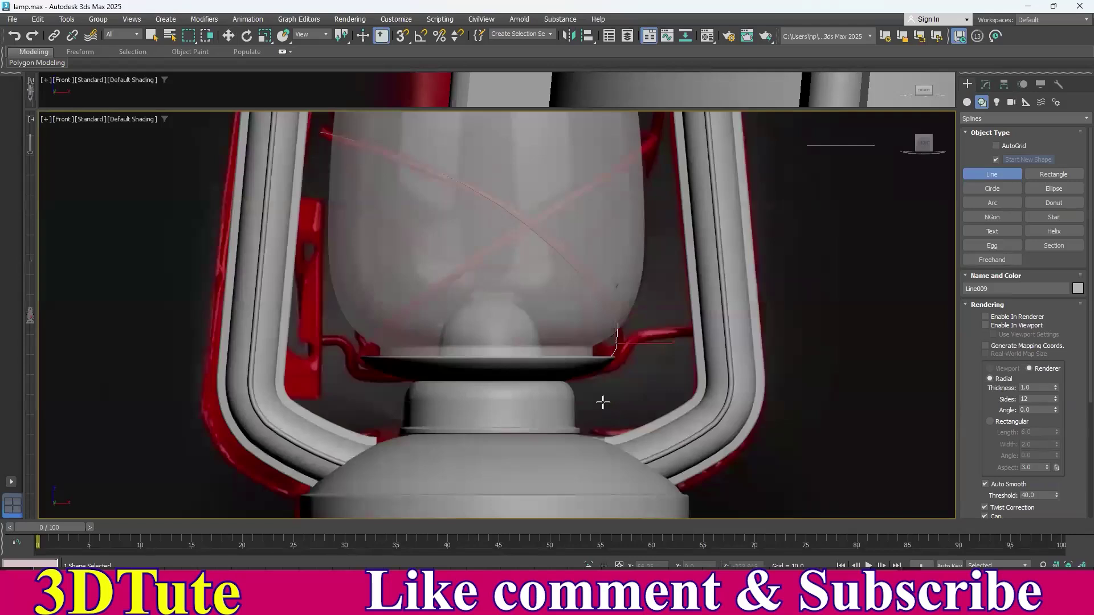
pyautogui.scroll(3, 603, 402)
pyautogui.moveTo(454, 318); pyautogui.dragTo(577, 293, button='middle')
pyautogui.moveTo(361, 271); pyautogui.dragTo(399, 274, button='middle')
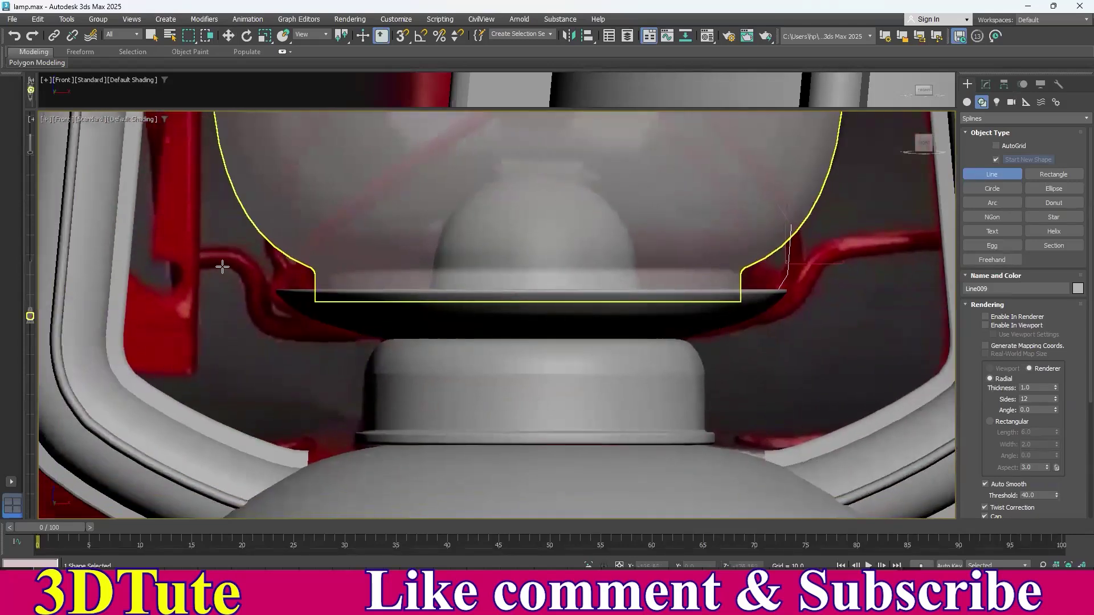
pyautogui.click(181, 258)
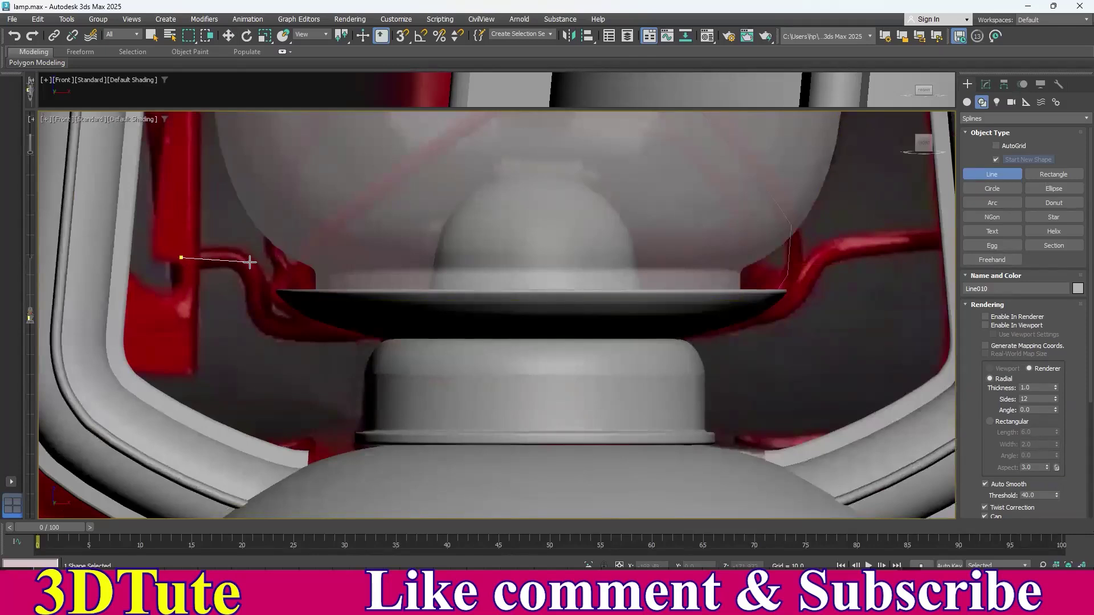
pyautogui.click(250, 262)
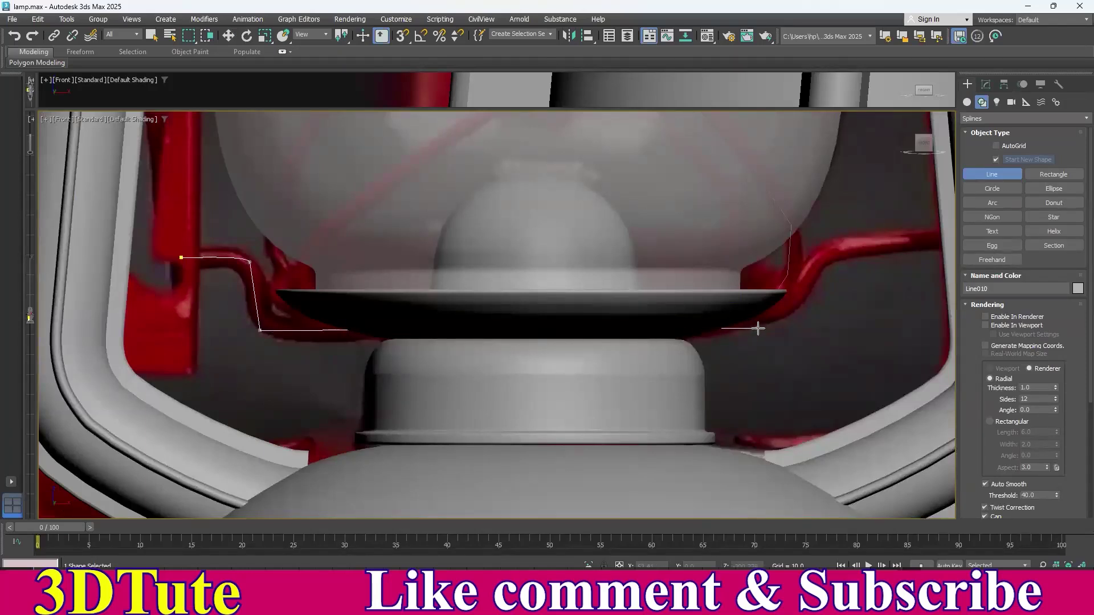
pyautogui.click(737, 331)
pyautogui.click(794, 305)
pyautogui.moveTo(844, 253); pyautogui.dragTo(540, 250, button='middle')
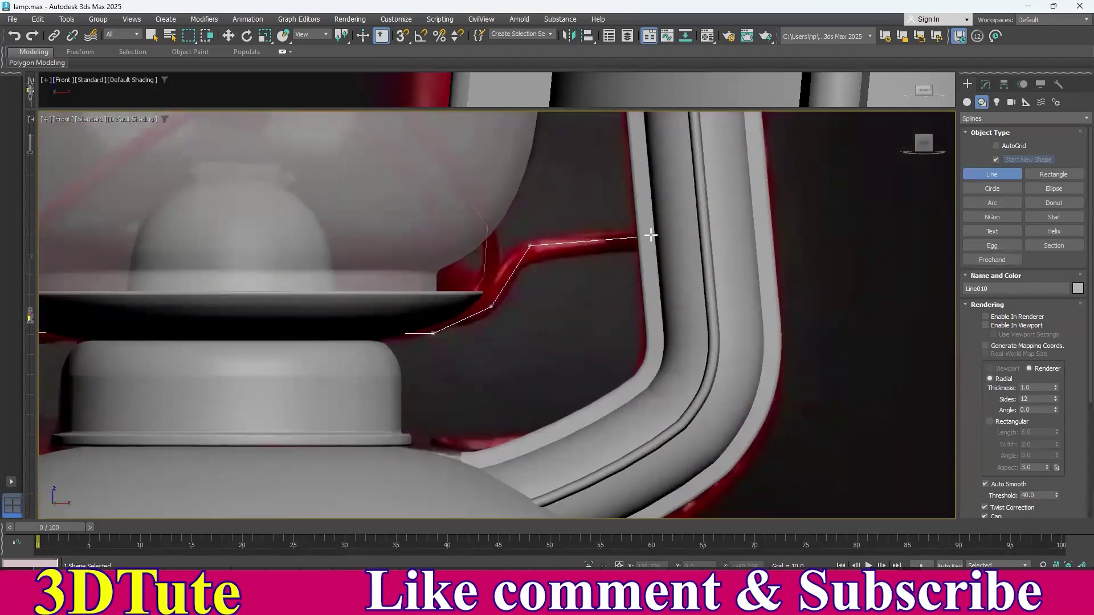
pyautogui.click(646, 233)
pyautogui.rightClick(719, 201)
pyautogui.rightClick(719, 201)
# - Fillet the two upper bends of the support wire line between the plate and the right frame tube
pyautogui.moveTo(596, 270); pyautogui.dragTo(666, 293, button='middle')
pyautogui.click(987, 84)
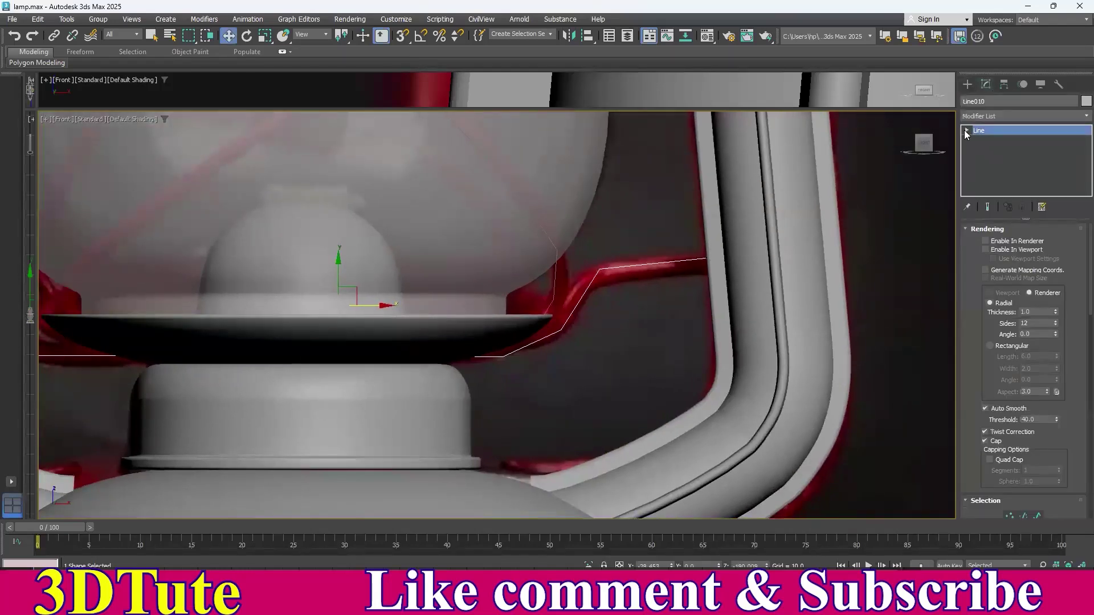
pyautogui.click(988, 140)
pyautogui.scroll(5, 670, 283)
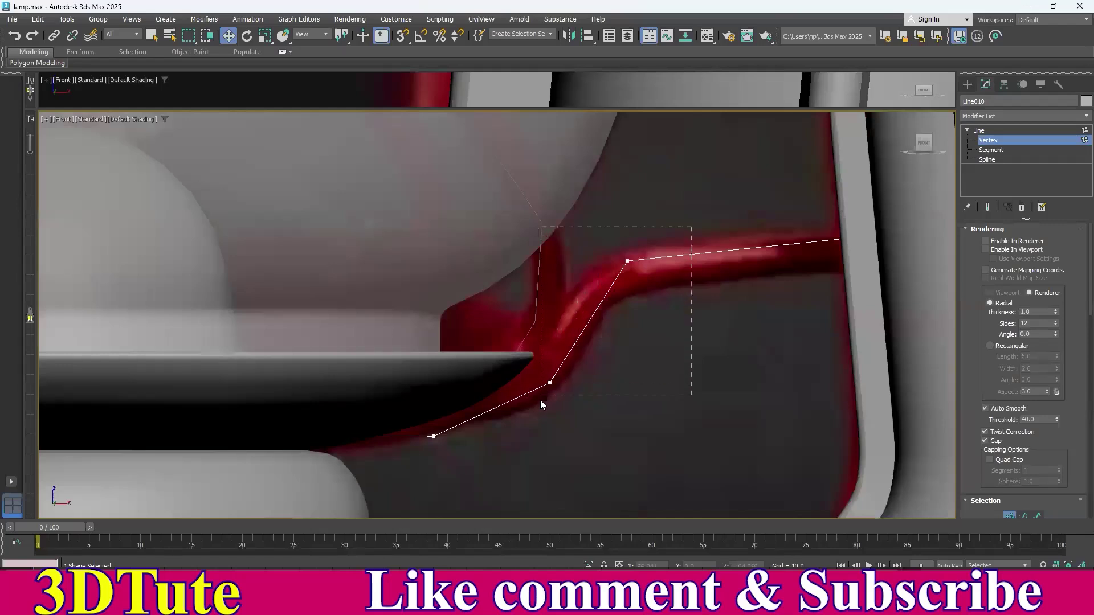
pyautogui.moveTo(540, 401); pyautogui.dragTo(540, 403)
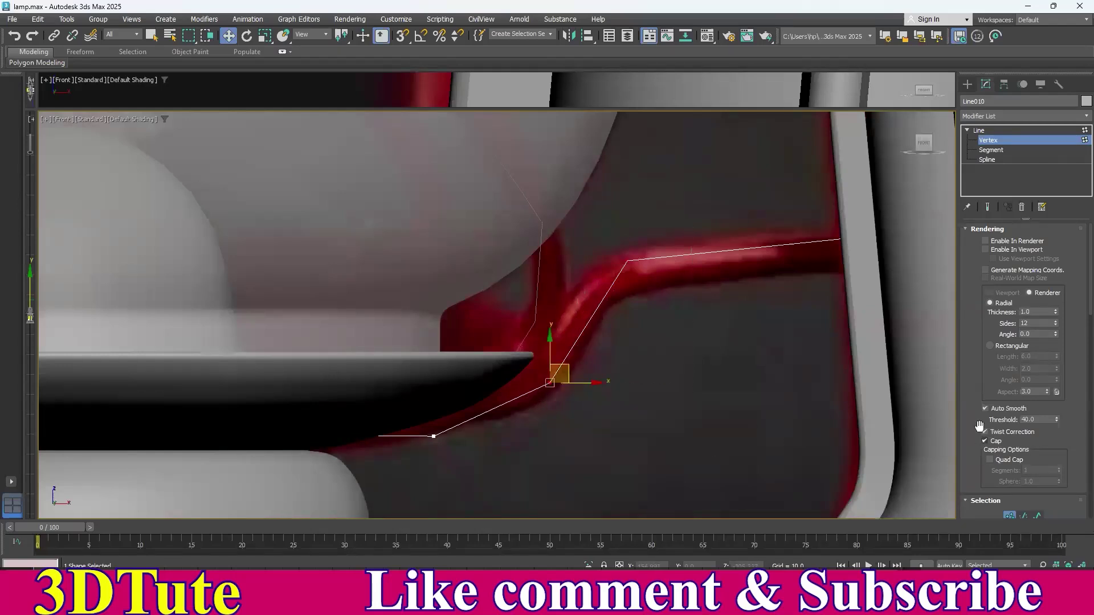
pyautogui.scroll(-8, 999, 346)
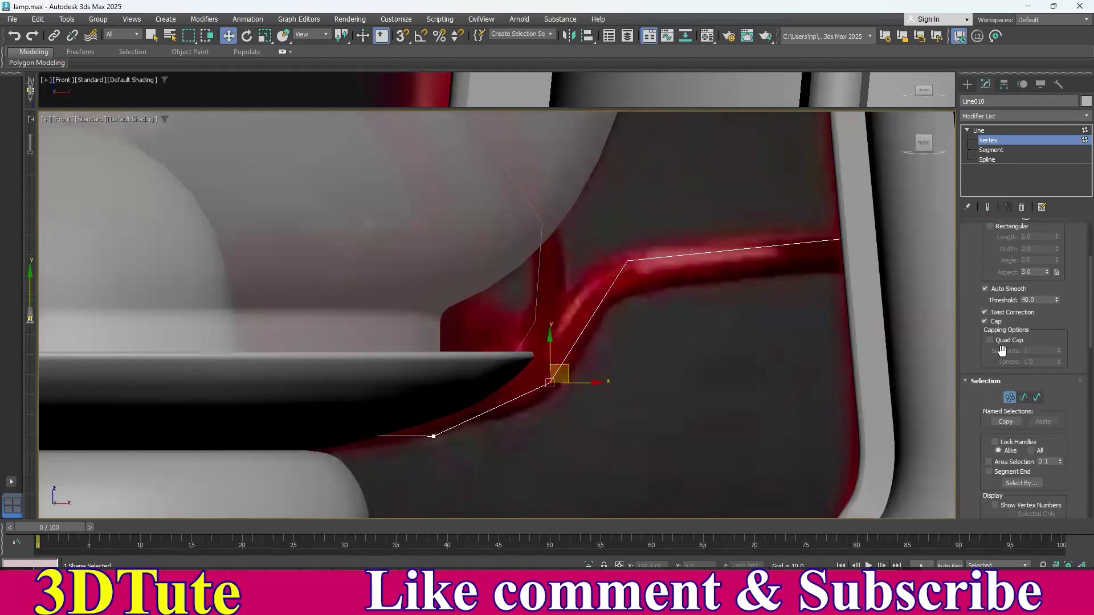
pyautogui.scroll(-5, 1005, 378)
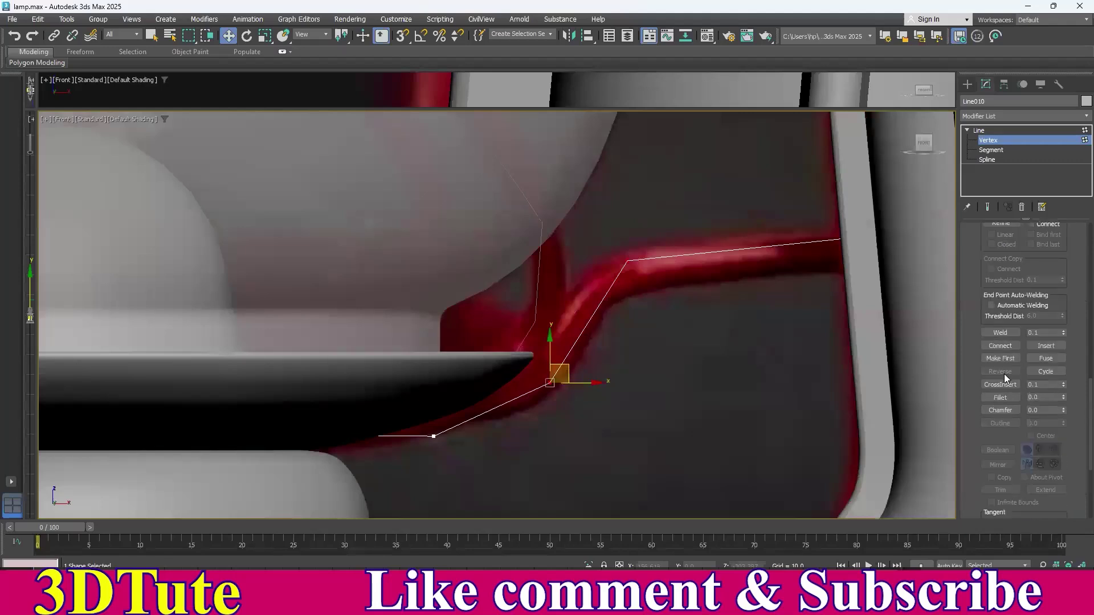
pyautogui.click(1002, 398)
pyautogui.moveTo(627, 263)
pyautogui.mouseDown()
pyautogui.moveTo(627, 223)
pyautogui.moveTo(626, 244)
pyautogui.mouseUp()
pyautogui.moveTo(555, 340); pyautogui.dragTo(709, 254, button='middle')
pyautogui.rightClick(678, 377)
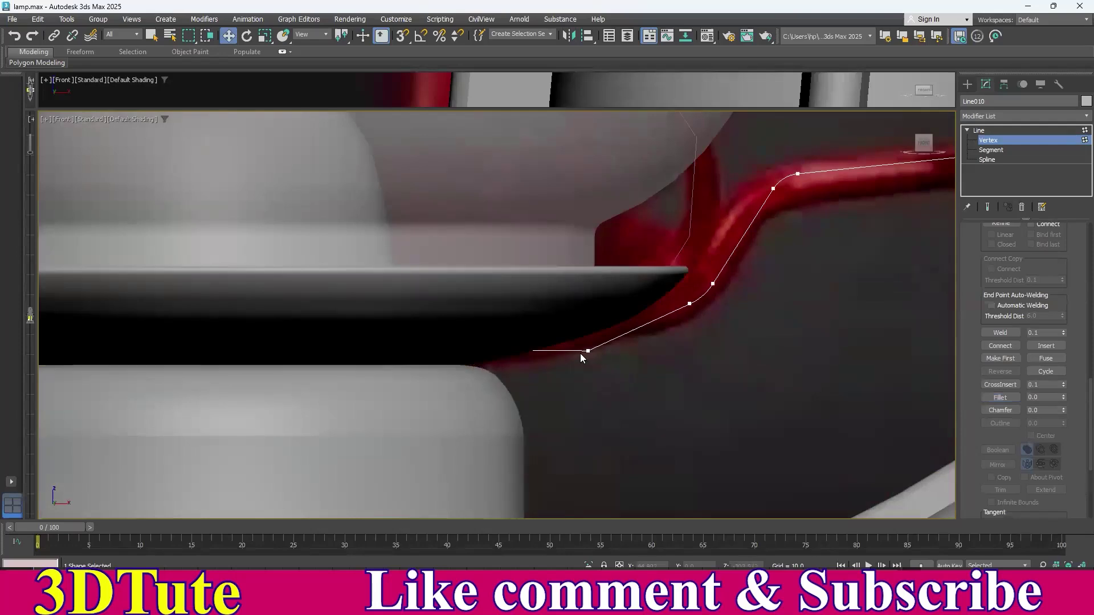
# - Fillet the support wire line's lowest corner below the right part of the plate
pyautogui.click(588, 351)
pyautogui.rightClick(803, 303)
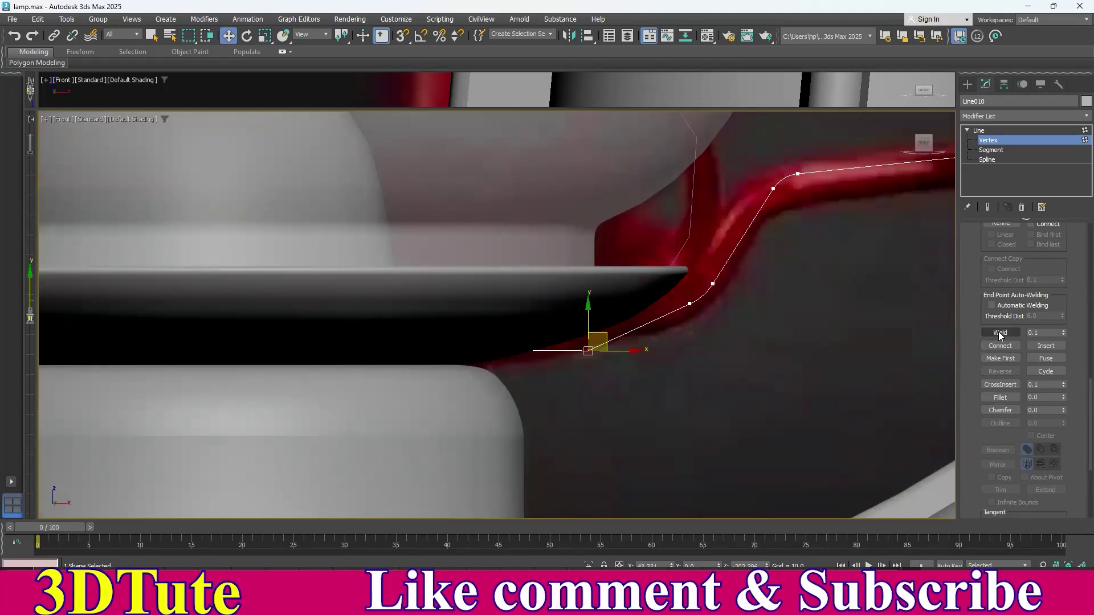
pyautogui.moveTo(587, 353); pyautogui.dragTo(646, 324)
pyautogui.click(994, 398)
pyautogui.rightClick(696, 380)
# - Adjust the vertices and tangent handles of the bend beside the plate's right edge to follow the reference wire
pyautogui.click(617, 339)
pyautogui.click(706, 281)
pyautogui.click(691, 302)
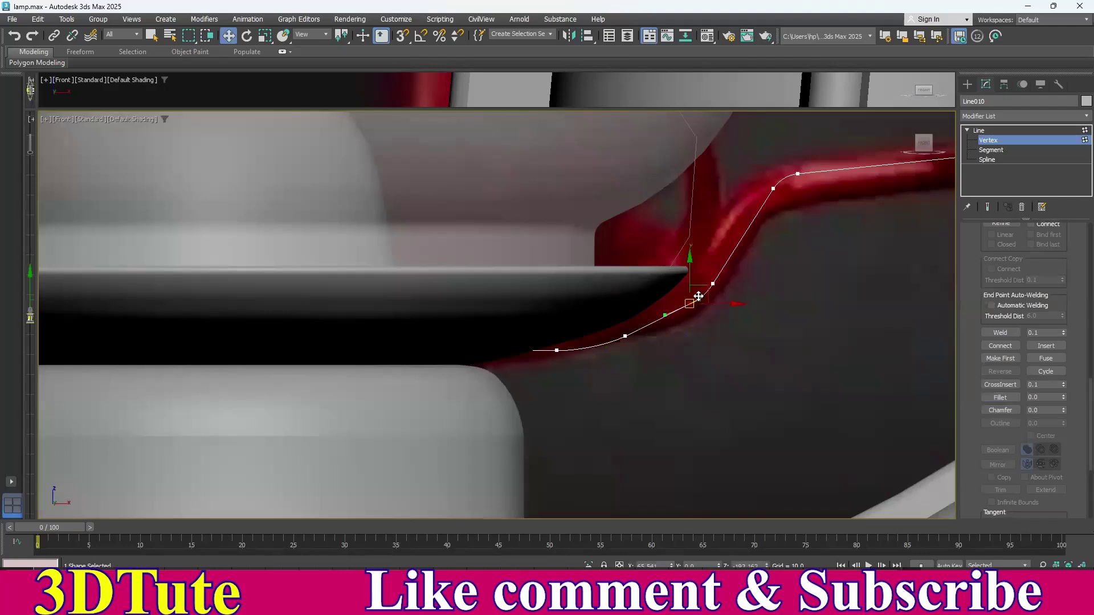
pyautogui.moveTo(705, 286); pyautogui.dragTo(700, 293)
pyautogui.click(678, 333)
pyautogui.click(625, 337)
pyautogui.moveTo(650, 326); pyautogui.dragTo(653, 327)
pyautogui.click(705, 369)
pyautogui.click(685, 311)
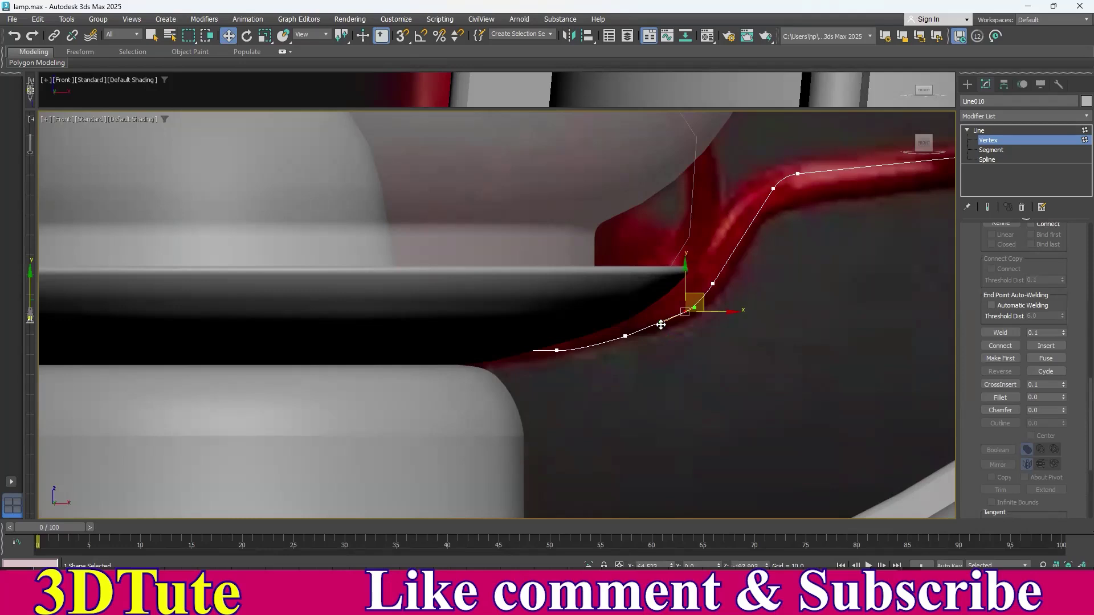
pyautogui.click(694, 372)
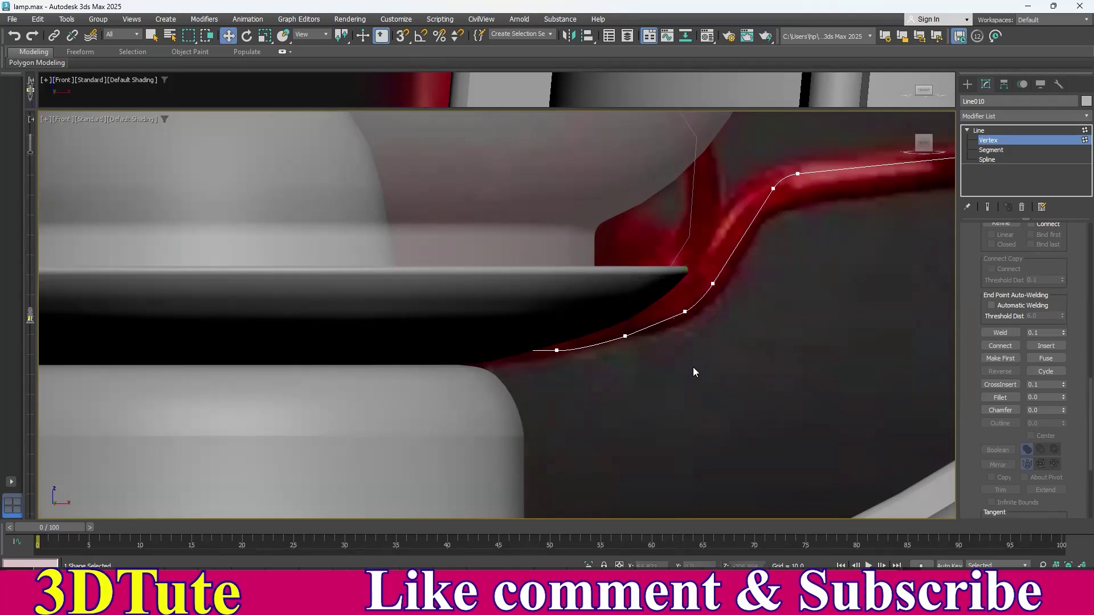
# - Delete the extra vertex in the bend beside the plate's right edge and convert the remaining bend vertex to Bezier Corner
pyautogui.moveTo(694, 351); pyautogui.dragTo(707, 359, button='middle')
pyautogui.scroll(2, 706, 359)
pyautogui.moveTo(674, 277); pyautogui.dragTo(730, 368)
pyautogui.press('Delete')
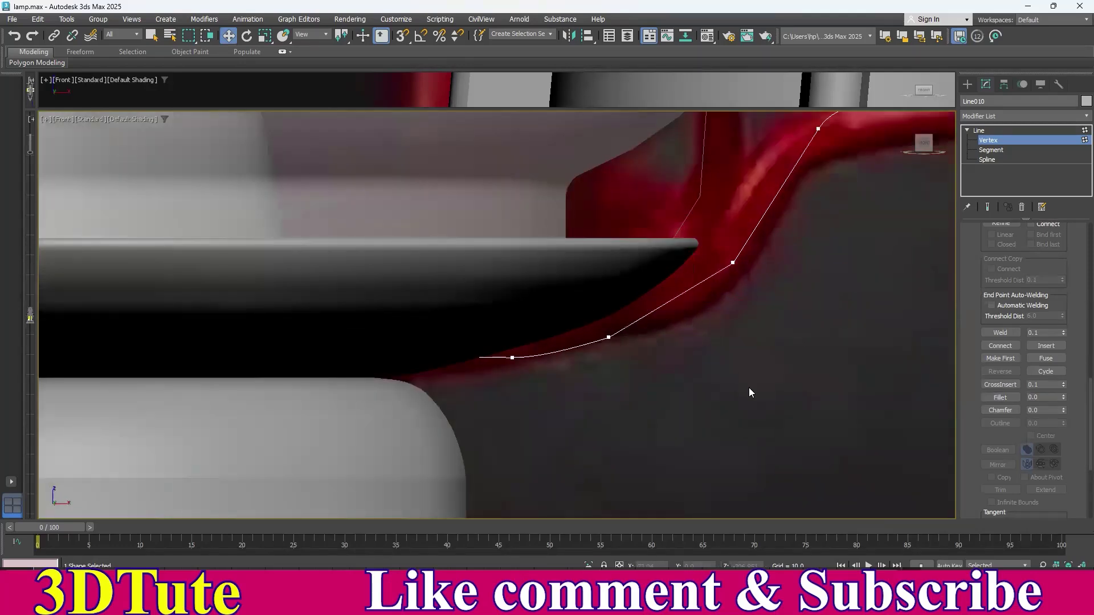
pyautogui.moveTo(710, 247); pyautogui.dragTo(770, 304)
pyautogui.rightClick(813, 280)
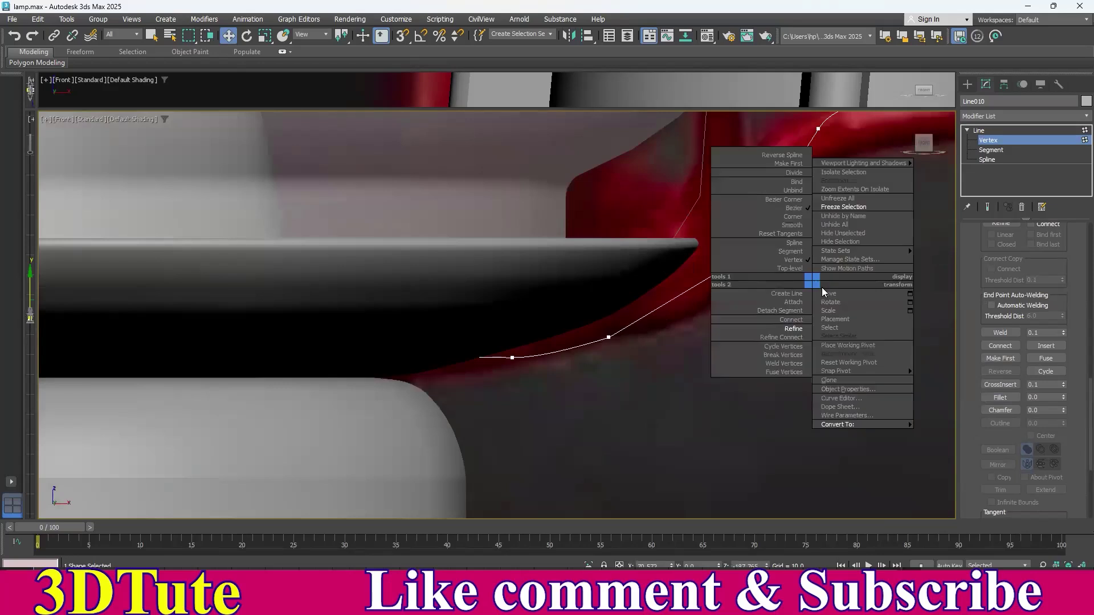
pyautogui.click(793, 217)
pyautogui.rightClick(789, 238)
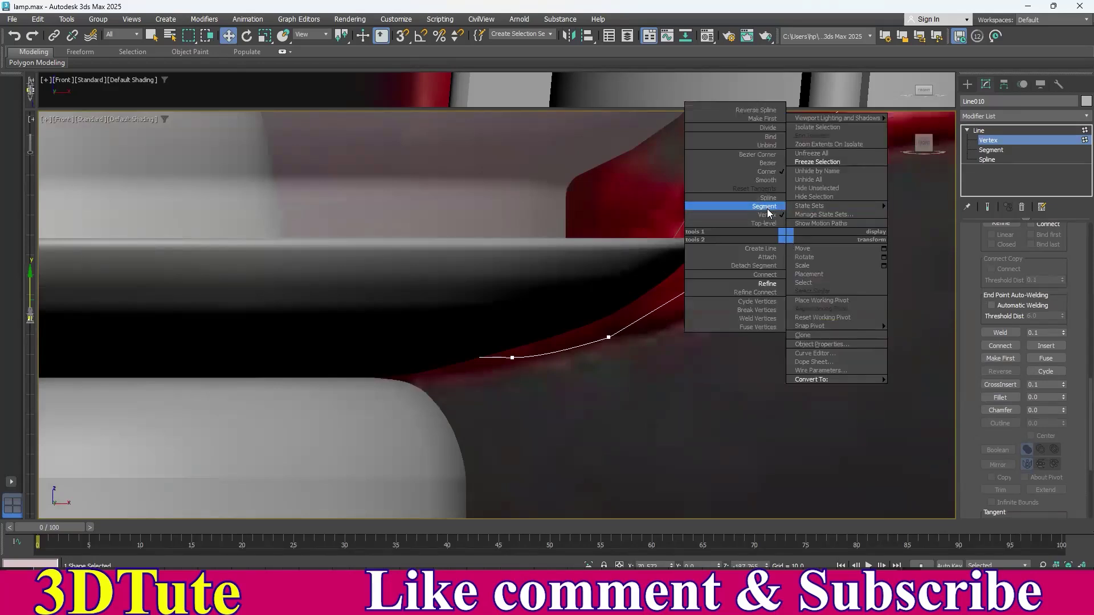
pyautogui.click(771, 155)
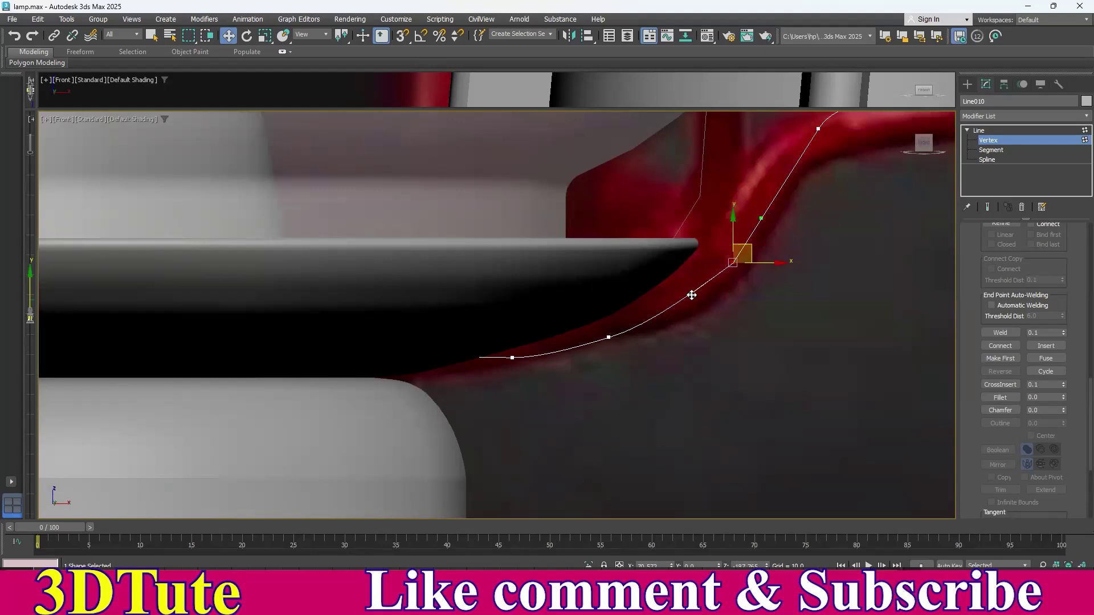
pyautogui.click(567, 325)
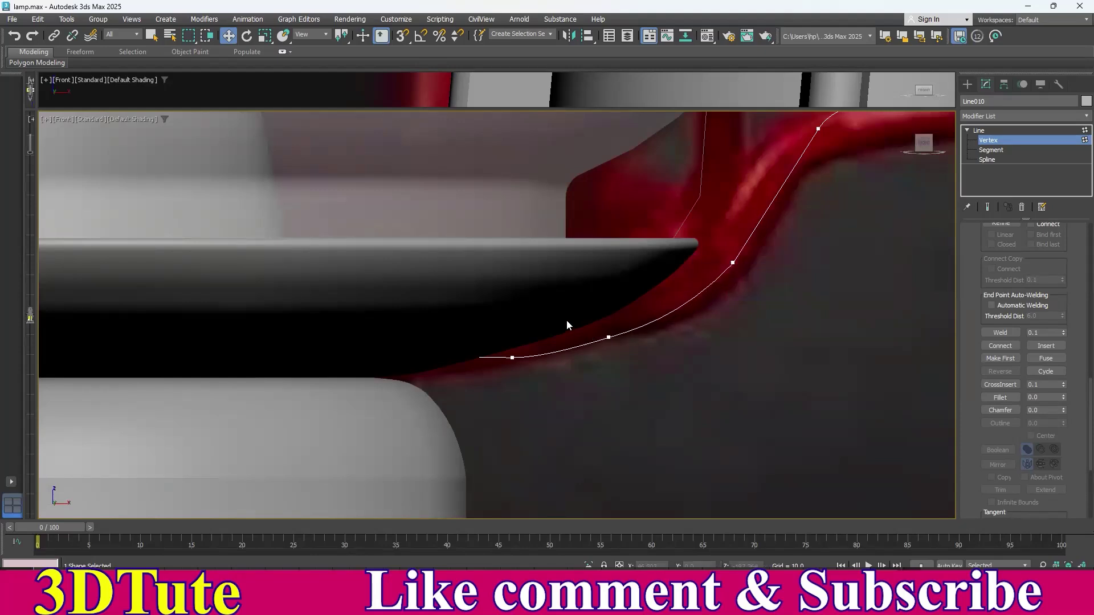
# - Convert the upper vertex of the support wire line's left bend to Corner
pyautogui.scroll(-3, 769, 381)
pyautogui.scroll(-2, 762, 420)
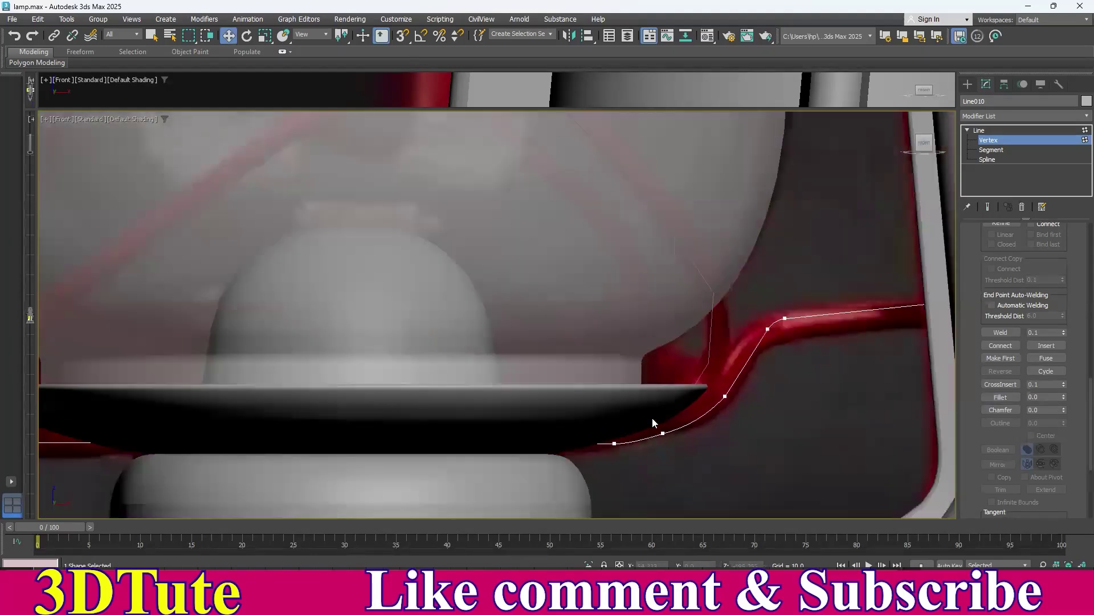
pyautogui.moveTo(533, 423); pyautogui.dragTo(602, 347, button='middle')
pyautogui.moveTo(411, 374)
pyautogui.mouseDown(button='middle')
pyautogui.moveTo(569, 332)
pyautogui.moveTo(699, 341)
pyautogui.mouseUp(button='middle')
pyautogui.moveTo(390, 328)
pyautogui.mouseDown(button='middle')
pyautogui.moveTo(486, 340)
pyautogui.moveTo(558, 329)
pyautogui.moveTo(569, 348)
pyautogui.mouseUp(button='middle')
pyautogui.scroll(2, 489, 290)
pyautogui.moveTo(489, 227); pyautogui.dragTo(425, 314)
pyautogui.click(990, 397)
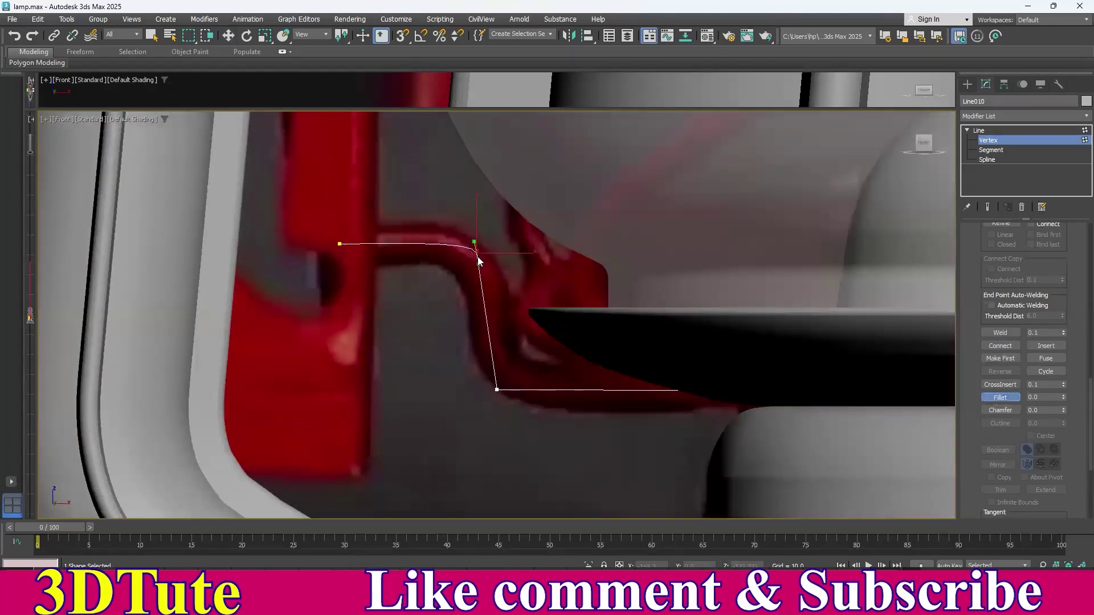
pyautogui.rightClick(510, 268)
pyautogui.rightClick(536, 247)
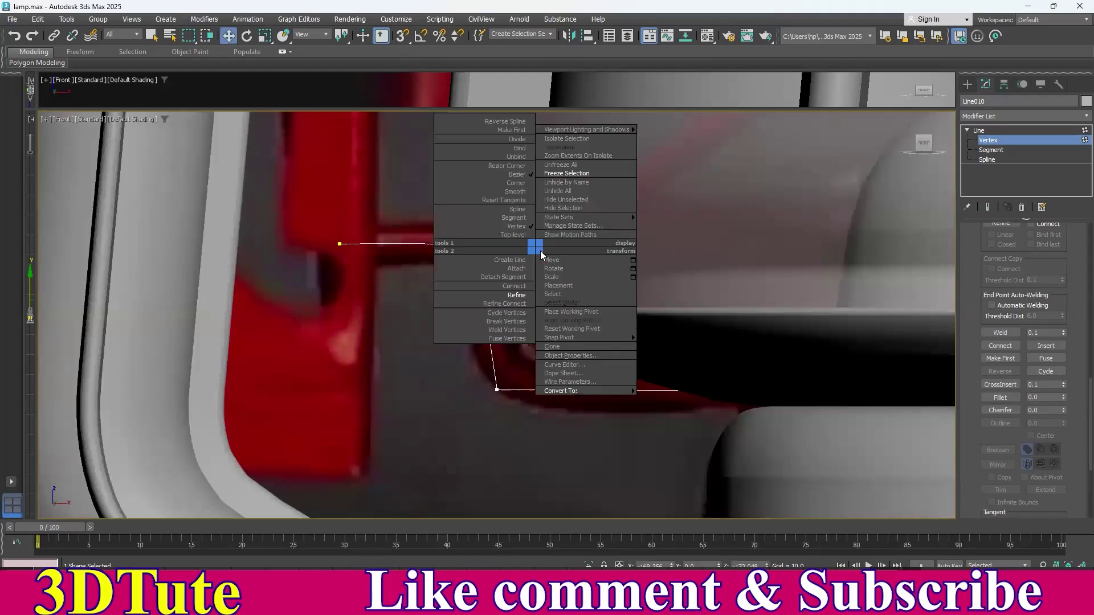
pyautogui.click(519, 184)
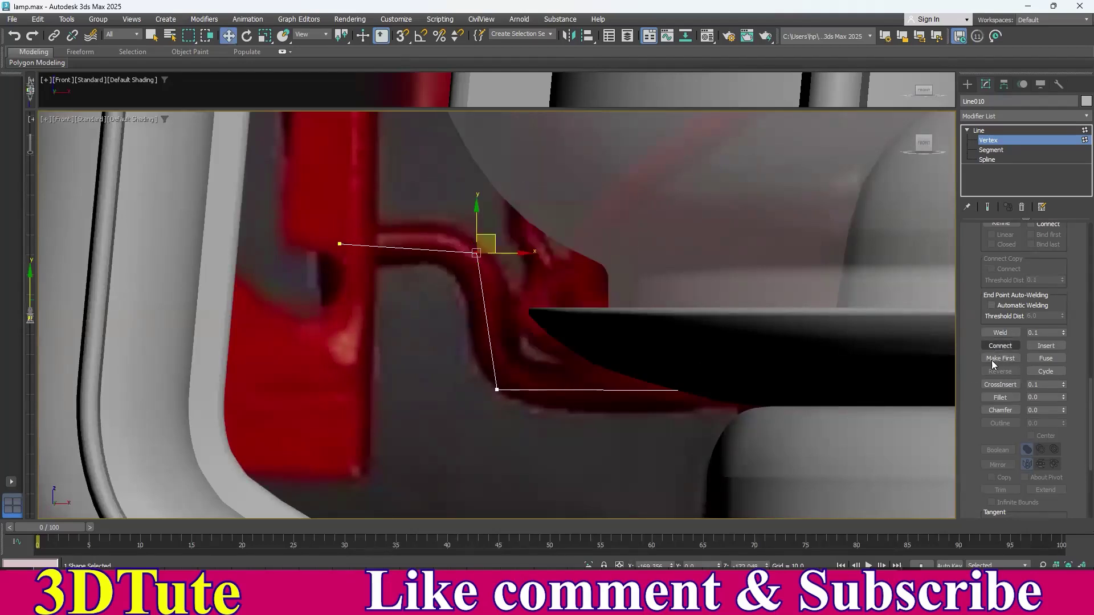
# - Fillet both corners of the support wire line's left bend and shift its left end vertex slightly along Y
pyautogui.moveTo(474, 258); pyautogui.dragTo(469, 211)
pyautogui.moveTo(497, 394); pyautogui.dragTo(495, 348)
pyautogui.press('w')
pyautogui.click(340, 244)
pyautogui.moveTo(340, 215); pyautogui.dragTo(340, 224)
# - Enable the support wire line in renderer and viewport, with a radial thickness of 8.618
pyautogui.scroll(-2, 484, 344)
pyautogui.moveTo(769, 291); pyautogui.dragTo(278, 314, button='middle')
pyautogui.scroll(2, 278, 314)
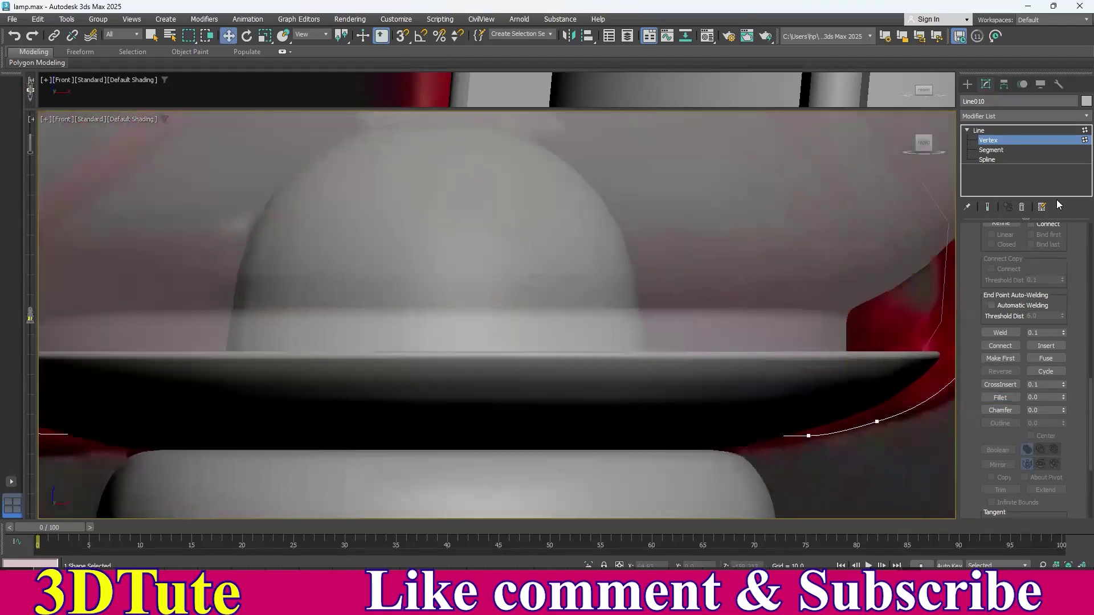
pyautogui.click(988, 132)
pyautogui.scroll(10, 1020, 251)
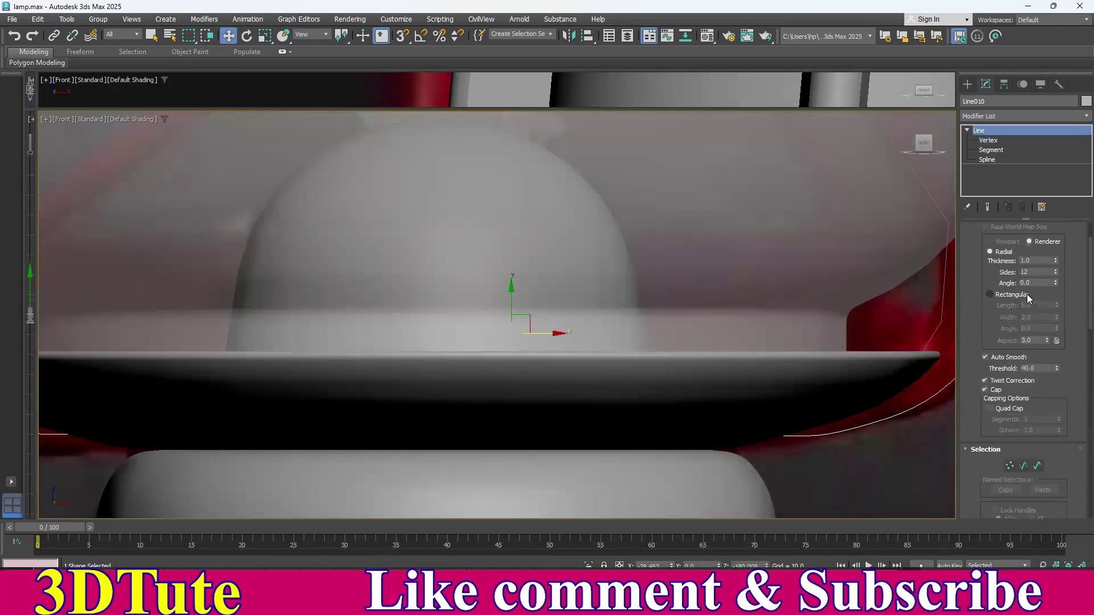
pyautogui.scroll(3, 1027, 294)
pyautogui.click(985, 241)
pyautogui.click(985, 250)
pyautogui.moveTo(763, 348); pyautogui.dragTo(441, 349, button='middle')
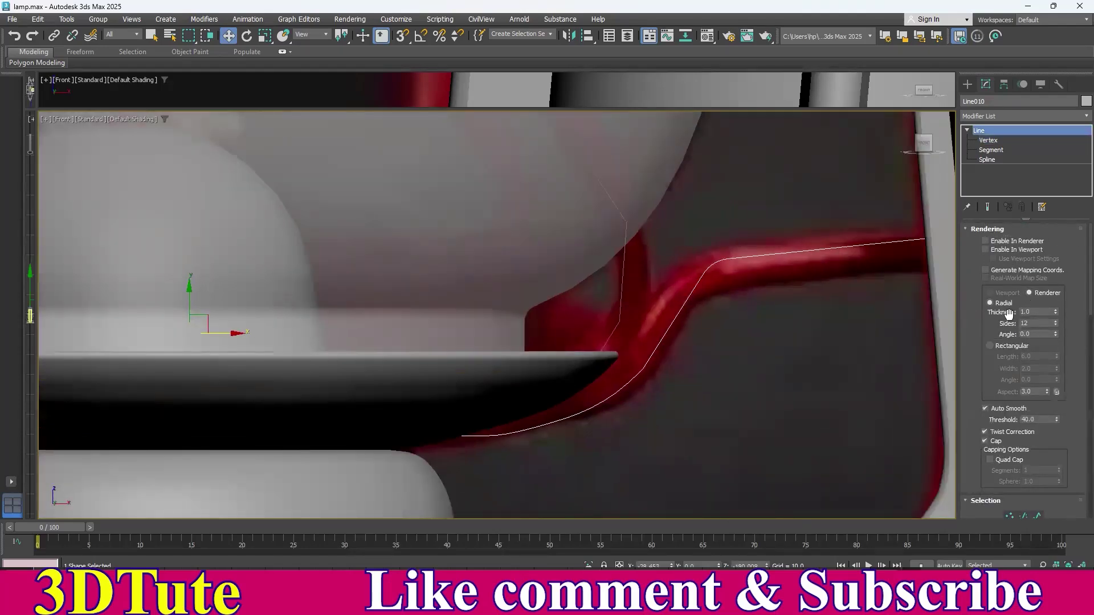
pyautogui.click(985, 250)
pyautogui.moveTo(1056, 318); pyautogui.dragTo(979, 108)
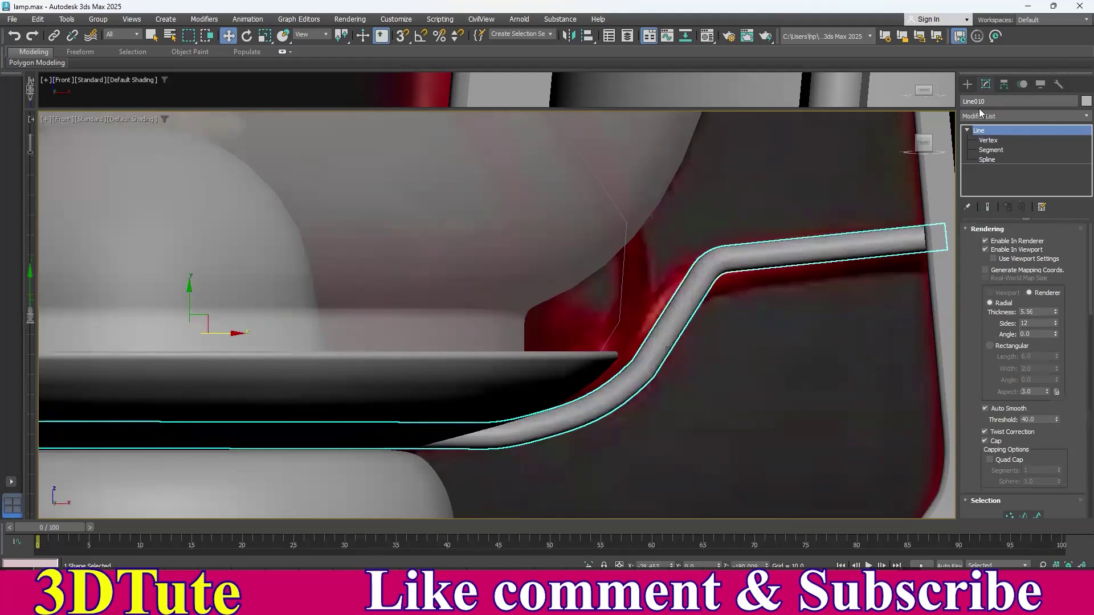
pyautogui.moveTo(659, 286); pyautogui.dragTo(640, 269, button='middle')
pyautogui.moveTo(1054, 318); pyautogui.dragTo(1047, 279)
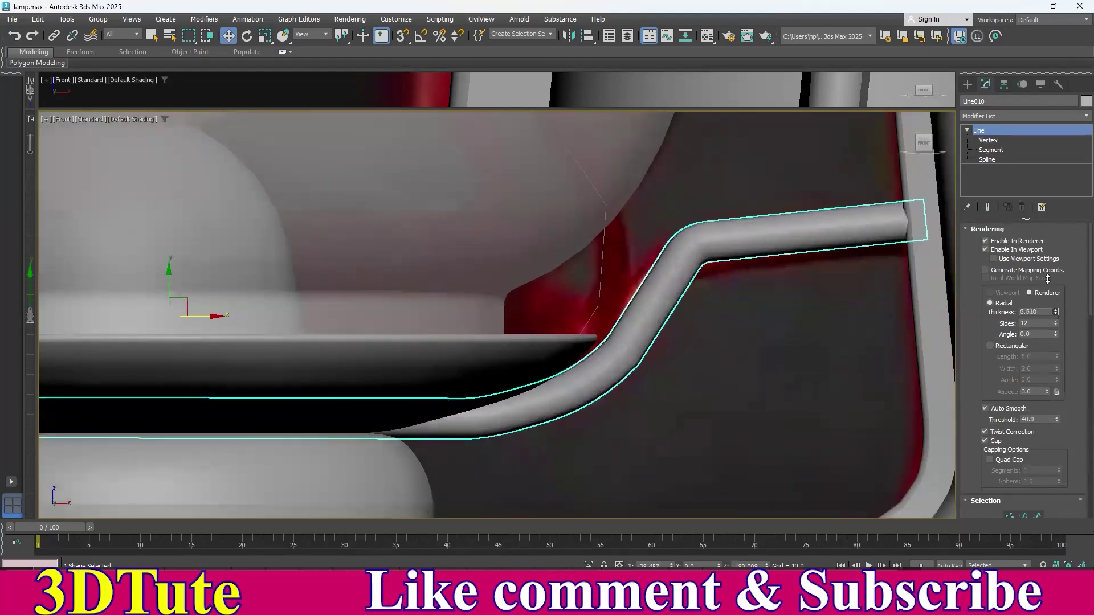
# - Convert the middle vertex of the short line above the plate's right edge to Smooth
pyautogui.click(601, 262)
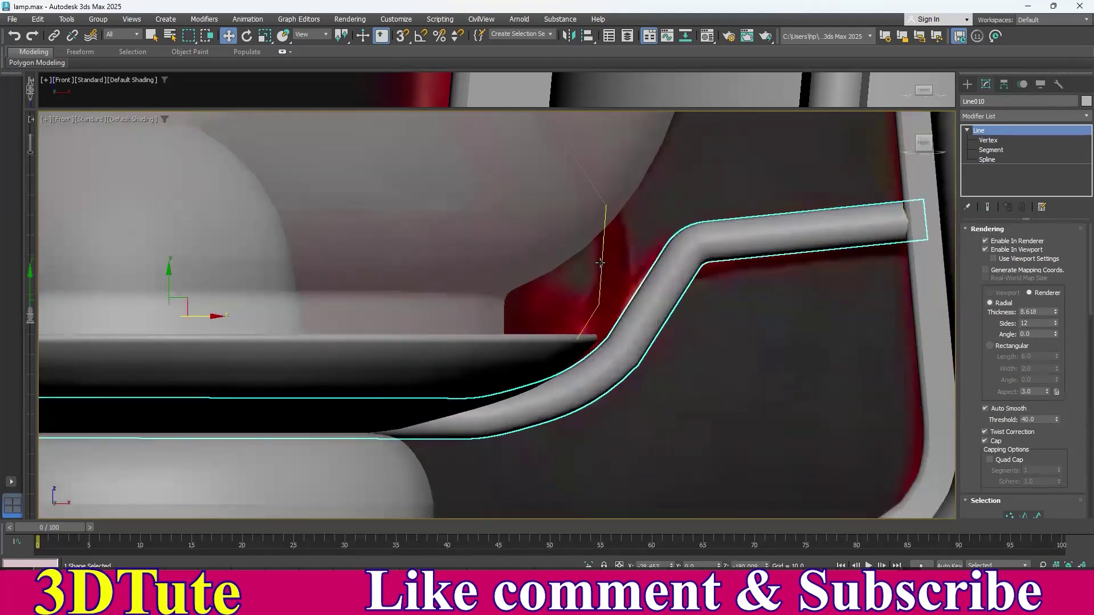
pyautogui.click(964, 131)
pyautogui.click(972, 139)
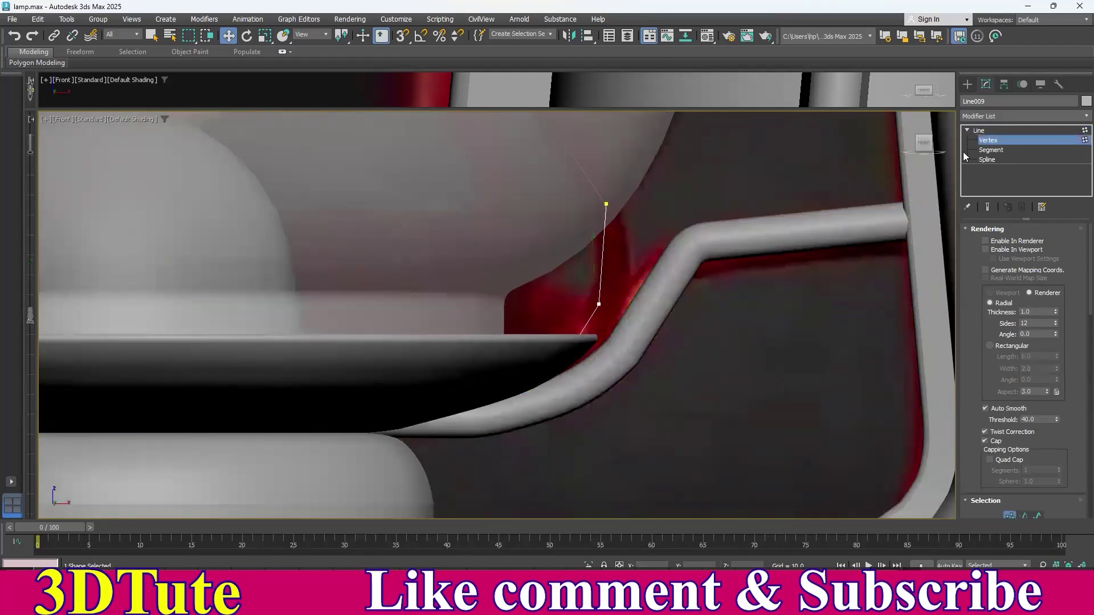
pyautogui.moveTo(654, 266); pyautogui.dragTo(666, 236, button='middle')
pyautogui.scroll(2, 632, 273)
pyautogui.moveTo(515, 249); pyautogui.dragTo(626, 317)
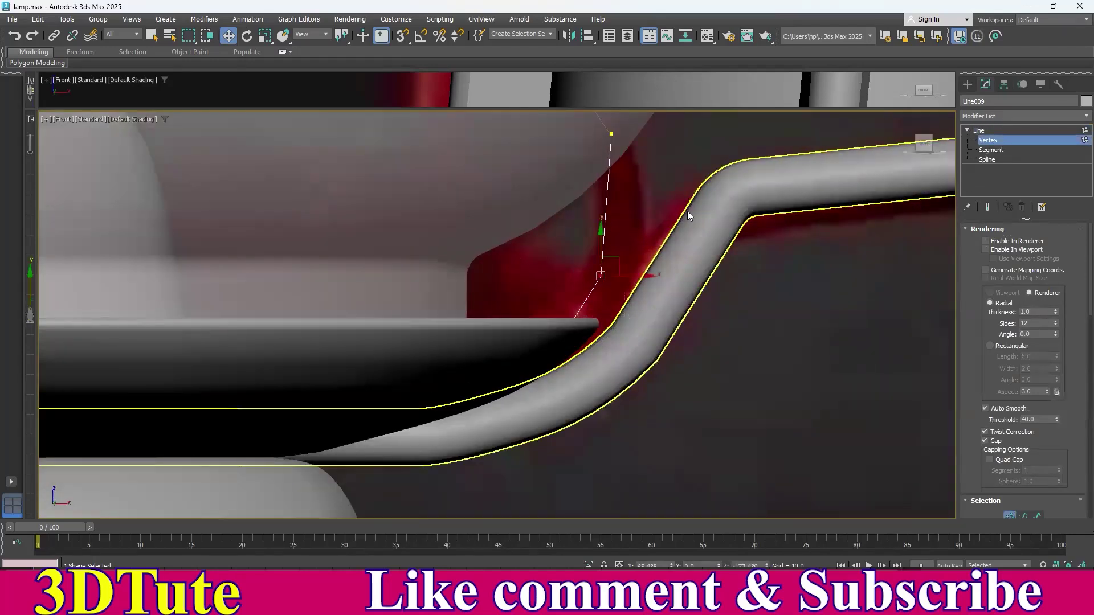
pyautogui.rightClick(683, 202)
pyautogui.click(663, 146)
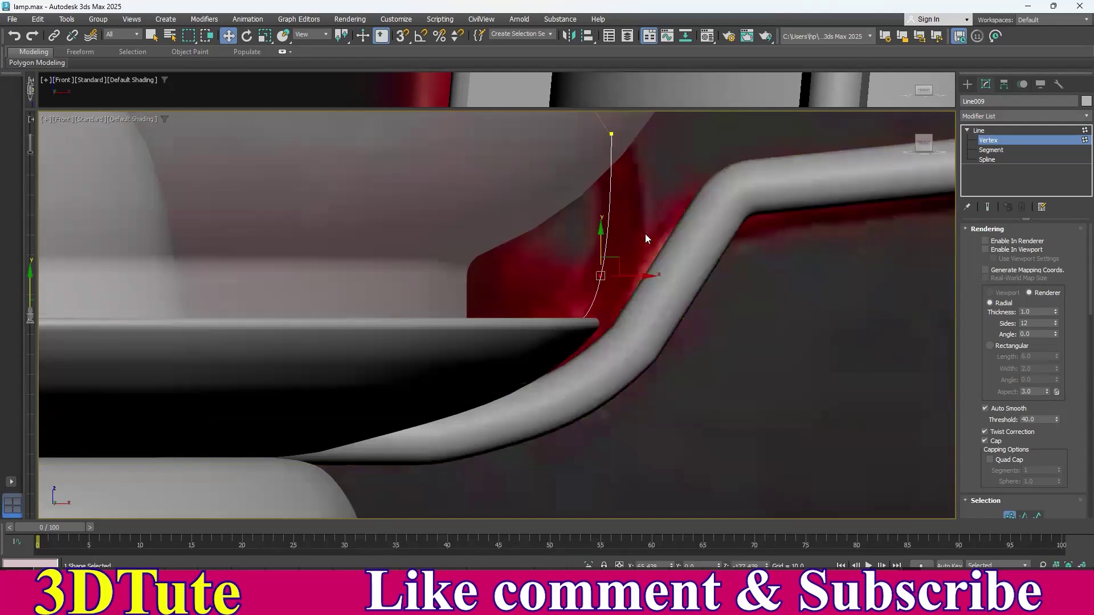
pyautogui.moveTo(620, 257); pyautogui.dragTo(628, 244)
pyautogui.click(634, 229)
# - Isolate the short line together with the half-circle spline in the perspective view
pyautogui.scroll(-4, 550, 339)
pyautogui.press('p')
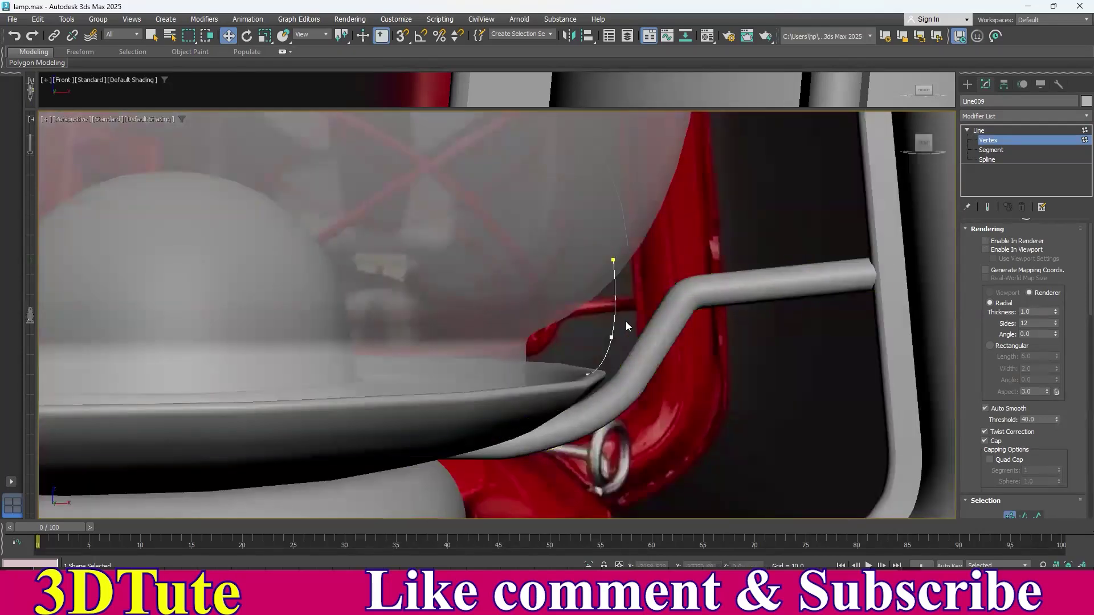
pyautogui.scroll(-4, 626, 322)
pyautogui.keyDown('alt'); pyautogui.moveTo(756, 311); pyautogui.dragTo(675, 317, button='middle'); pyautogui.keyUp('alt')
pyautogui.scroll(2, 655, 335)
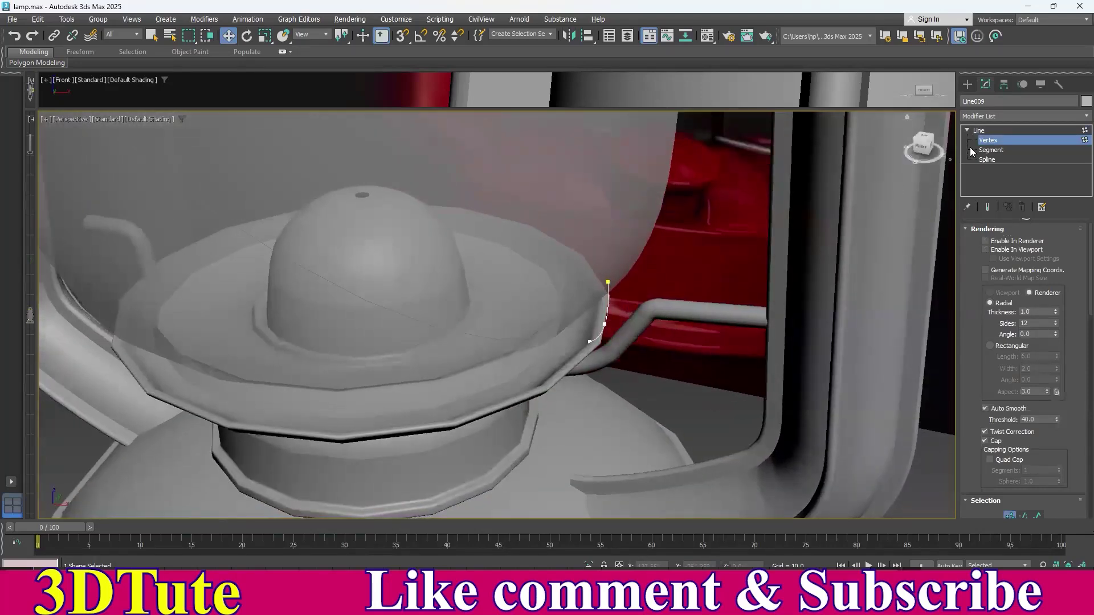
pyautogui.press('1')
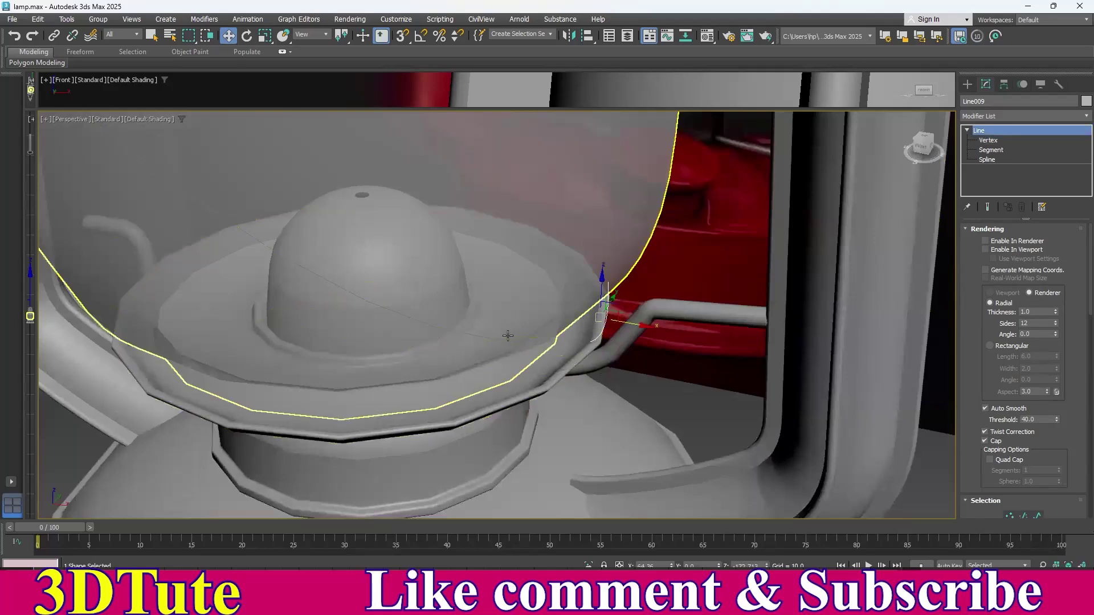
pyautogui.keyDown('ctrl'); pyautogui.click(503, 340); pyautogui.keyUp('ctrl')
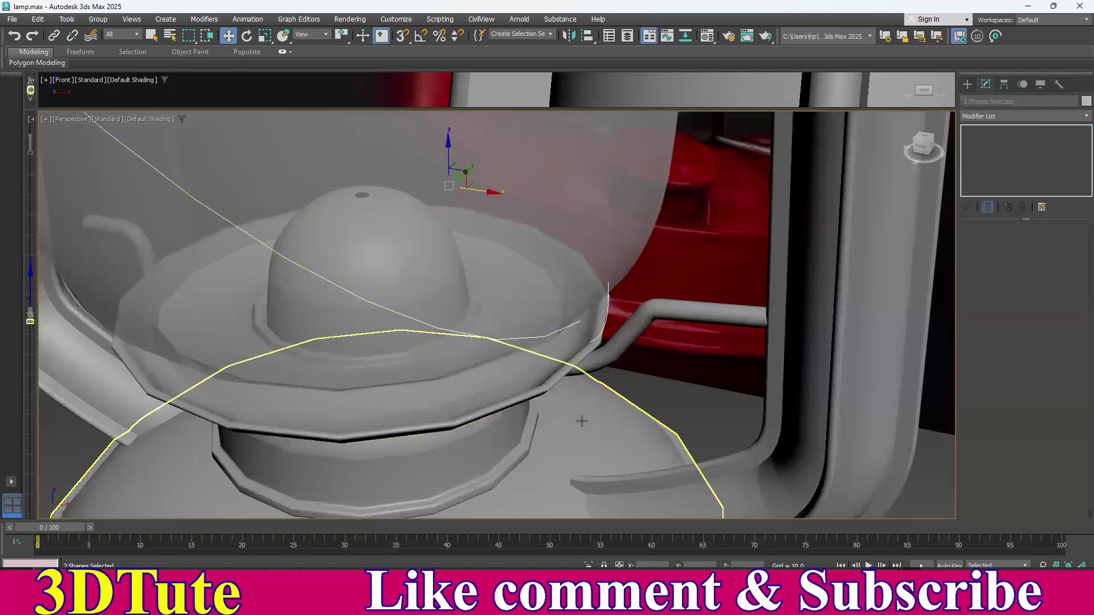
pyautogui.hotkey('alt', 'q')
pyautogui.keyDown('alt'); pyautogui.moveTo(649, 383); pyautogui.dragTo(588, 370, button='middle'); pyautogui.keyUp('alt')
# - Turn on 3D vertex snapping and snap the short line's upper vertex onto the end of the half-circle spline
pyautogui.click(608, 346)
pyautogui.click(501, 340)
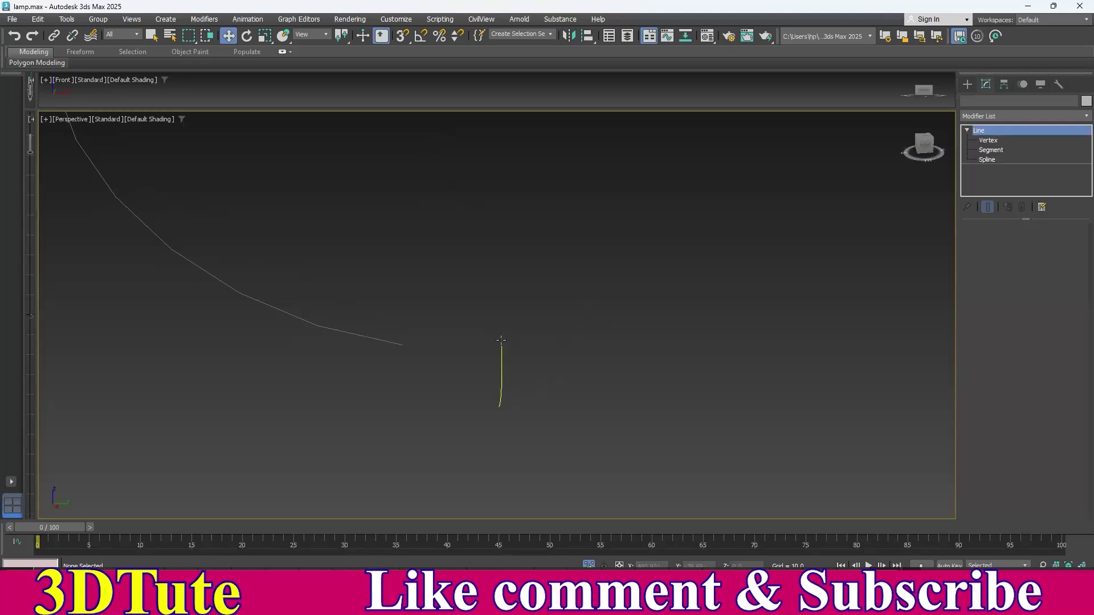
pyautogui.click(988, 140)
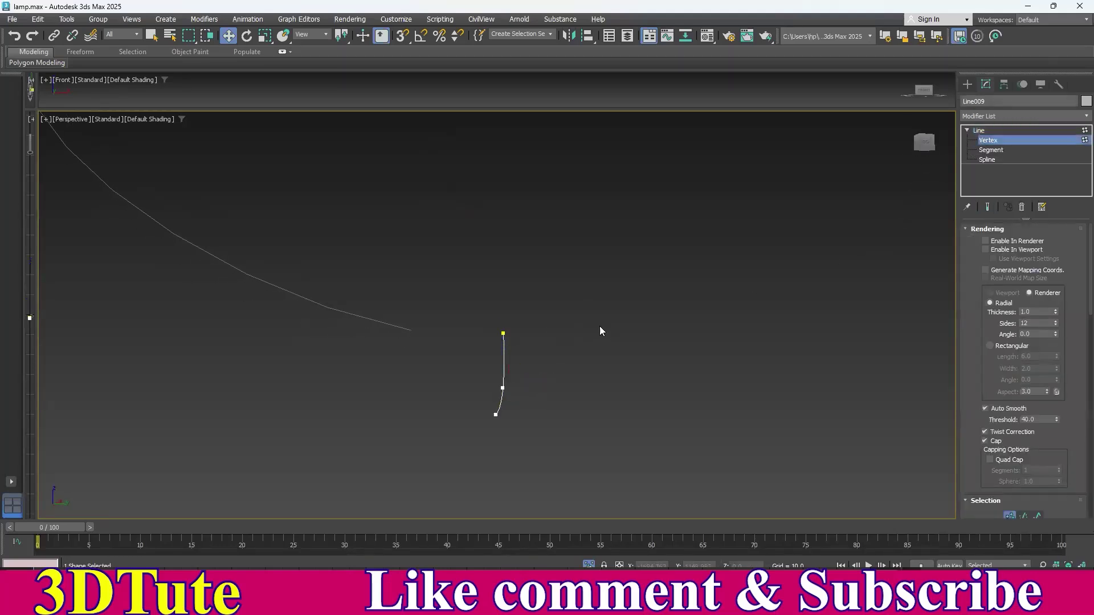
pyautogui.moveTo(530, 345); pyautogui.dragTo(405, 332)
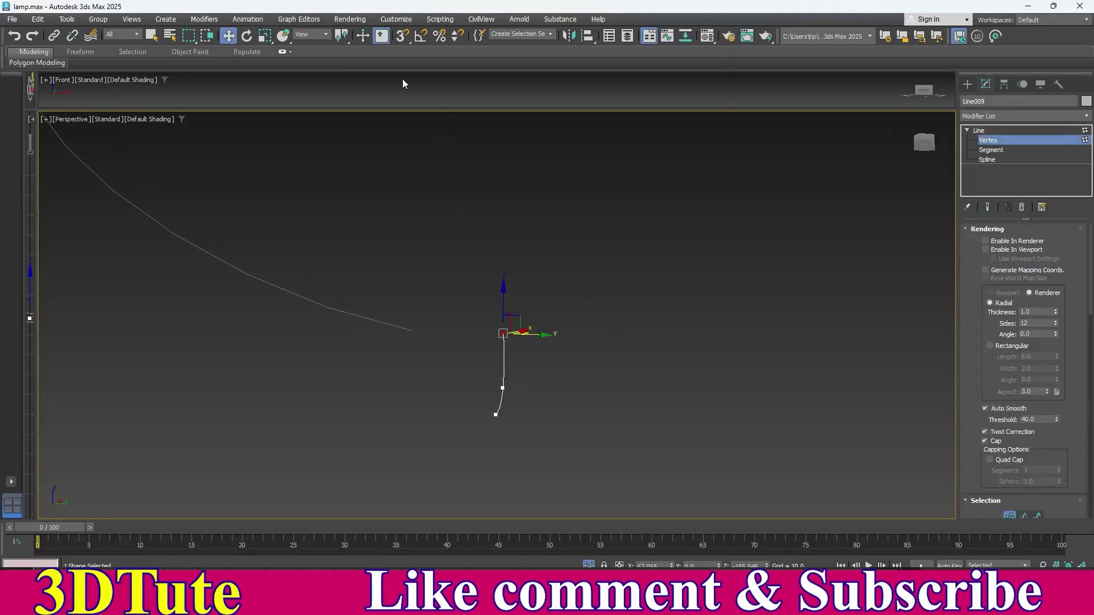
pyautogui.click(401, 37)
pyautogui.rightClick(402, 37)
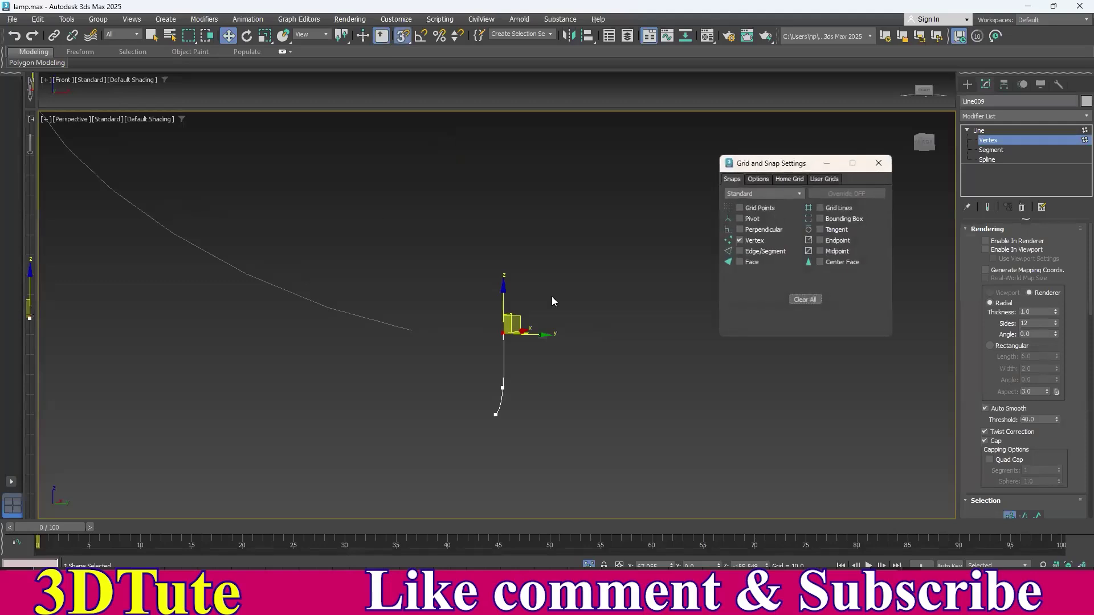
pyautogui.click(878, 163)
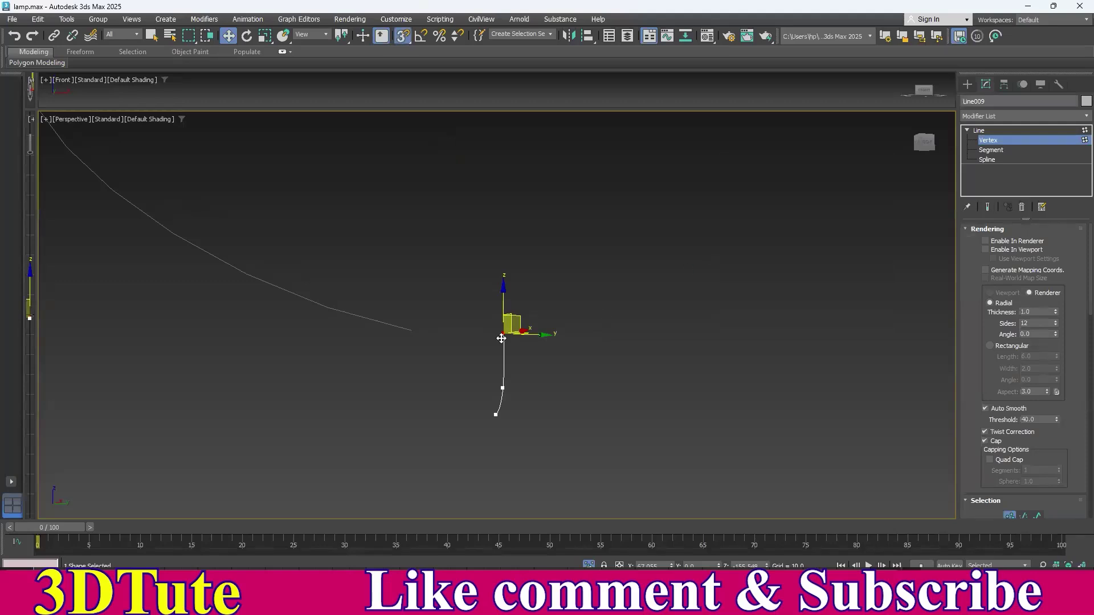
pyautogui.moveTo(501, 332); pyautogui.dragTo(420, 332)
pyautogui.rightClick(658, 292)
pyautogui.keyDown('alt'); pyautogui.moveTo(513, 251); pyautogui.dragTo(505, 390, button='middle'); pyautogui.keyUp('alt')
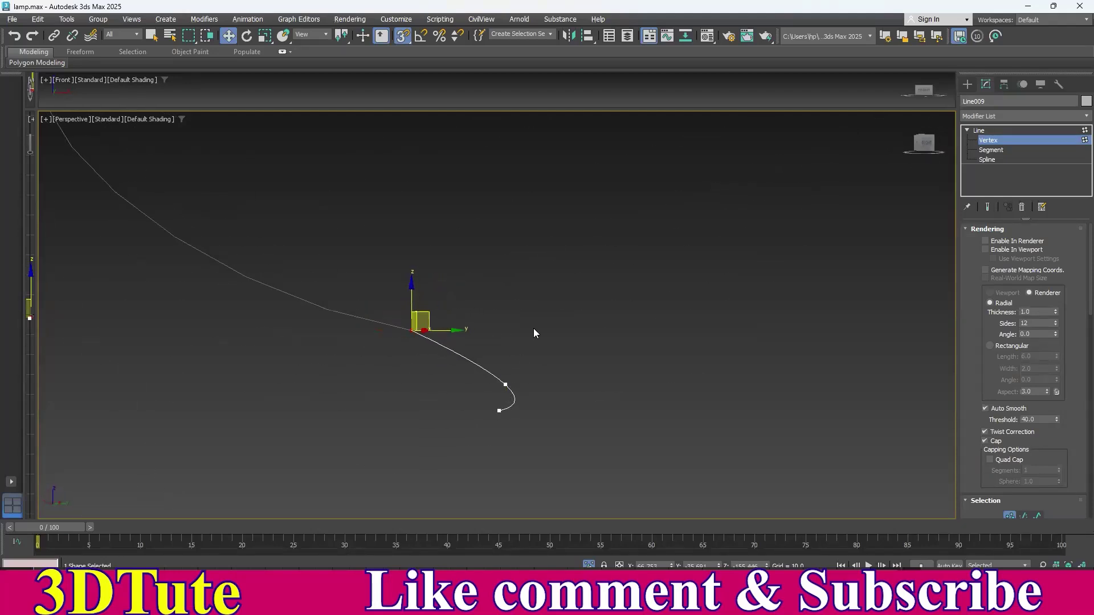
# - Attach the short line to the half-circle spline
pyautogui.click(975, 132)
pyautogui.click(371, 320)
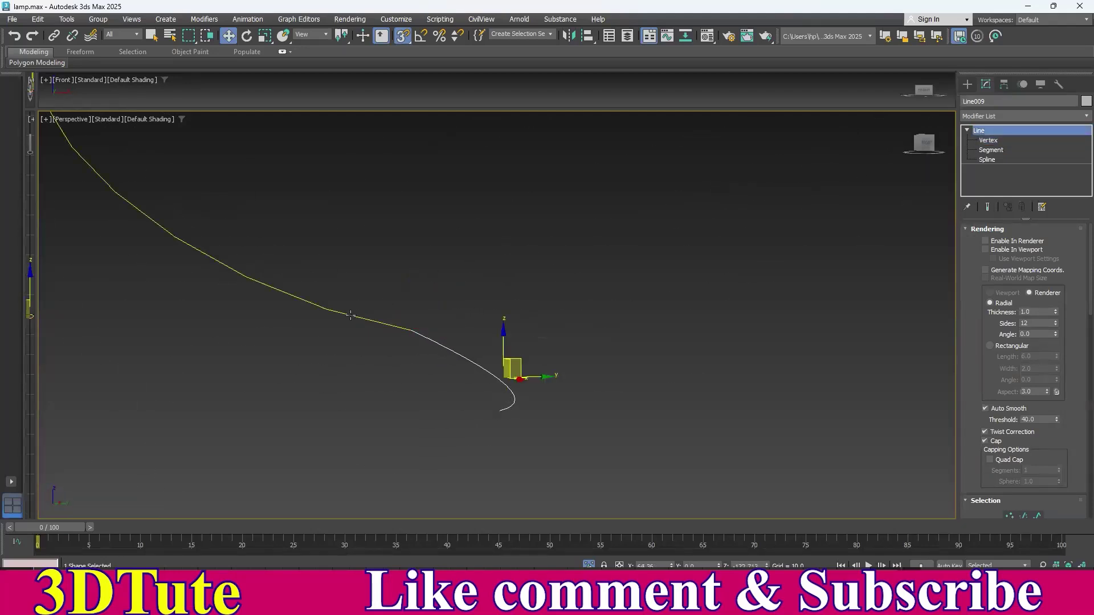
pyautogui.rightClick(353, 282)
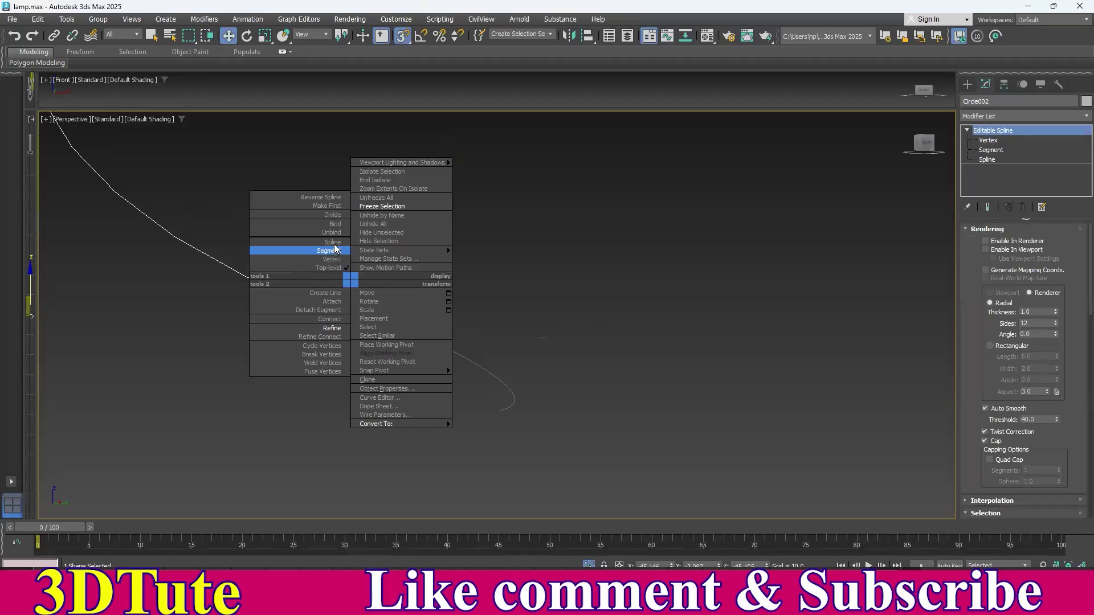
pyautogui.click(336, 301)
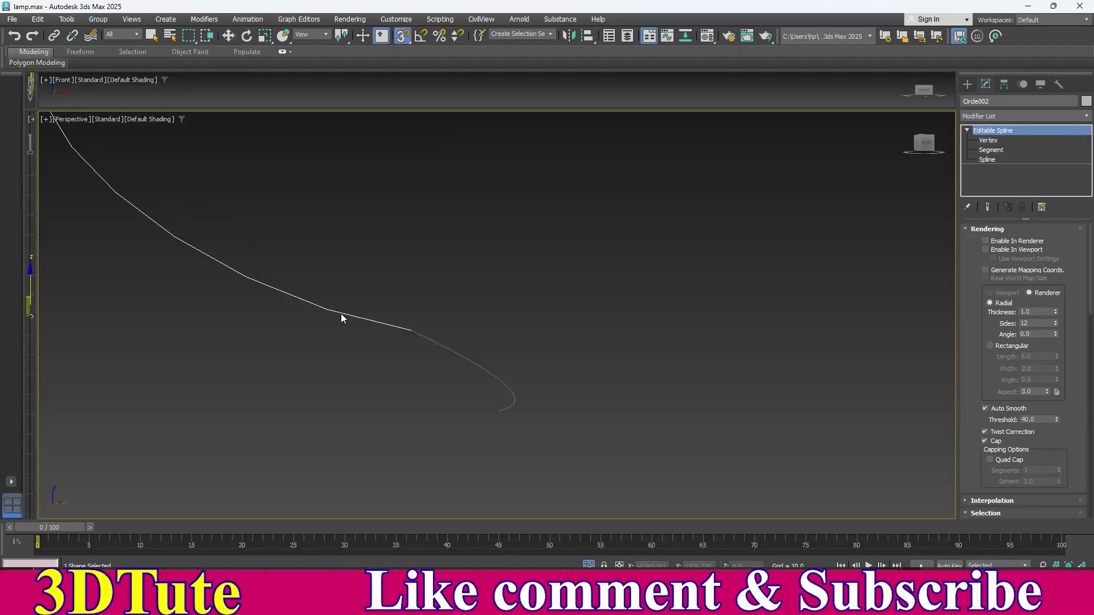
# - Weld the two overlapping vertices where the short hook meets the half circle
pyautogui.click(986, 140)
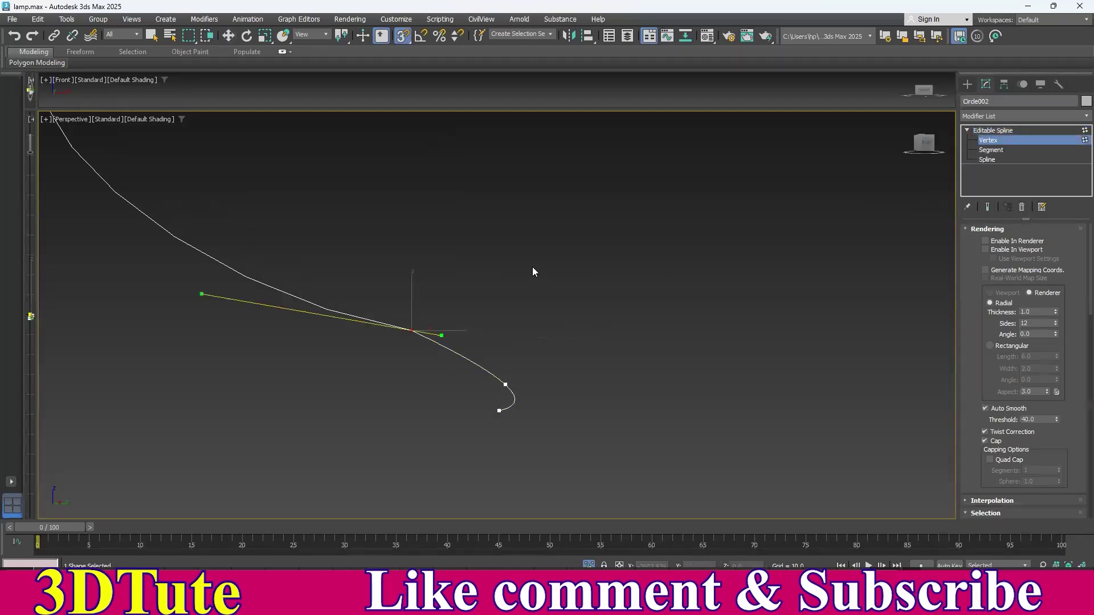
pyautogui.press('w')
pyautogui.moveTo(349, 213); pyautogui.dragTo(429, 359)
pyautogui.rightClick(587, 208)
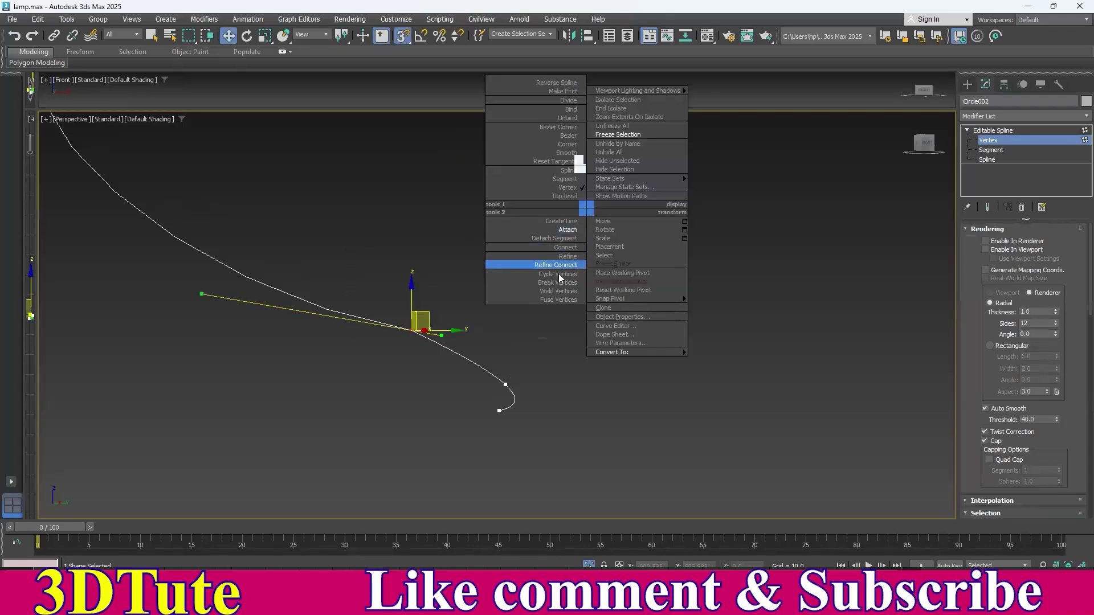
pyautogui.click(557, 290)
pyautogui.click(471, 349)
pyautogui.moveTo(426, 293); pyautogui.dragTo(399, 352)
pyautogui.rightClick(559, 239)
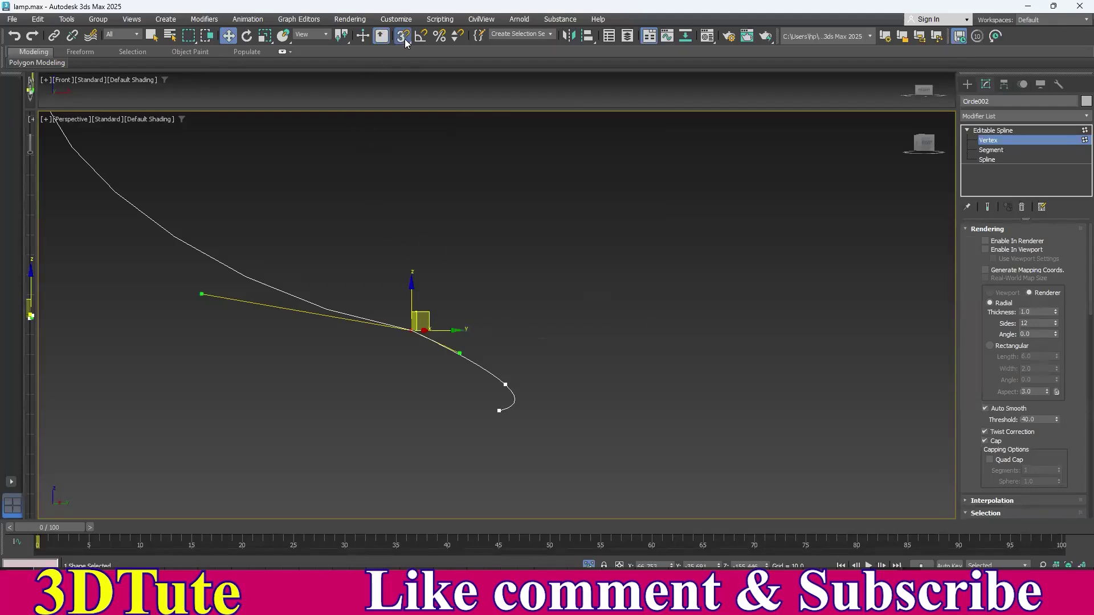
# - Turn off 3D snapping and raise the middle vertex of the spline's hooked end to reshape its curve
pyautogui.keyDown('alt'); pyautogui.moveTo(492, 260); pyautogui.dragTo(424, 419, button='middle'); pyautogui.keyUp('alt')
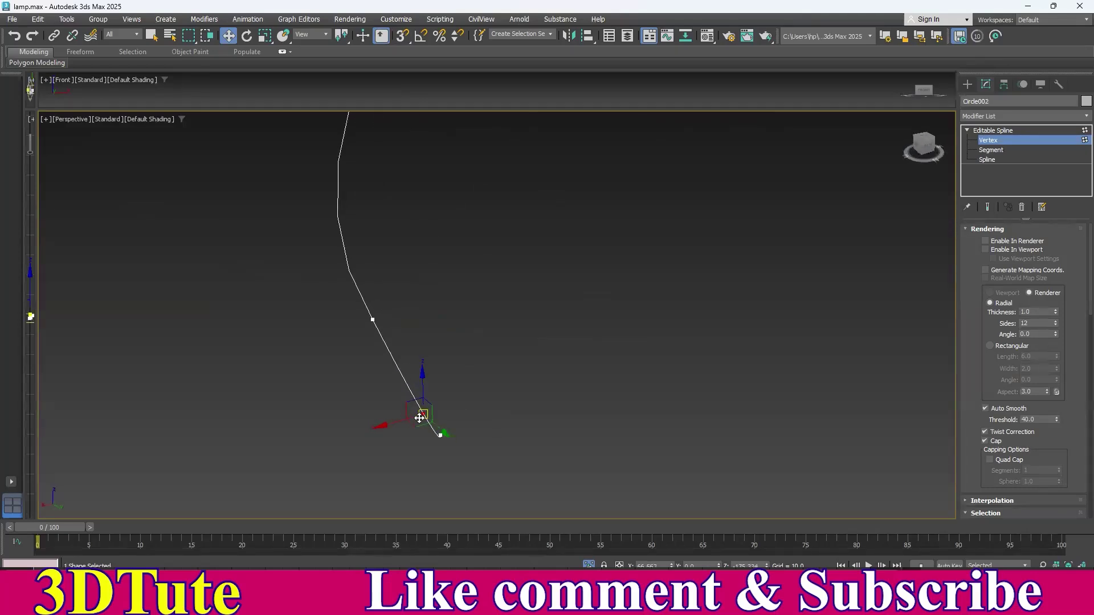
pyautogui.moveTo(422, 416); pyautogui.dragTo(425, 383)
pyautogui.keyDown('alt'); pyautogui.moveTo(481, 393); pyautogui.dragTo(637, 332, button='middle'); pyautogui.keyUp('alt')
pyautogui.moveTo(473, 386); pyautogui.dragTo(479, 381)
pyautogui.click(635, 336)
pyautogui.keyDown('alt'); pyautogui.moveTo(634, 337); pyautogui.dragTo(637, 371, button='middle'); pyautogui.keyUp('alt')
pyautogui.scroll(4, 626, 367)
pyautogui.moveTo(641, 303); pyautogui.dragTo(644, 349, button='middle')
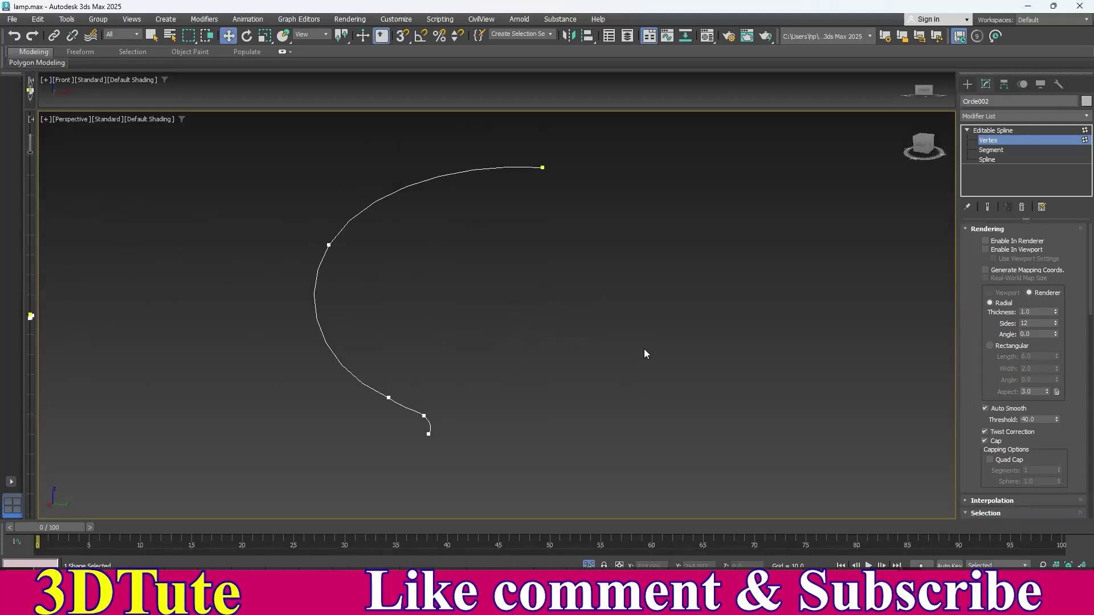
# - Try to mirror the half-circle spline on the Y axis as a copy
pyautogui.click(987, 132)
pyautogui.keyDown('alt'); pyautogui.moveTo(631, 276); pyautogui.dragTo(574, 317, button='middle'); pyautogui.keyUp('alt')
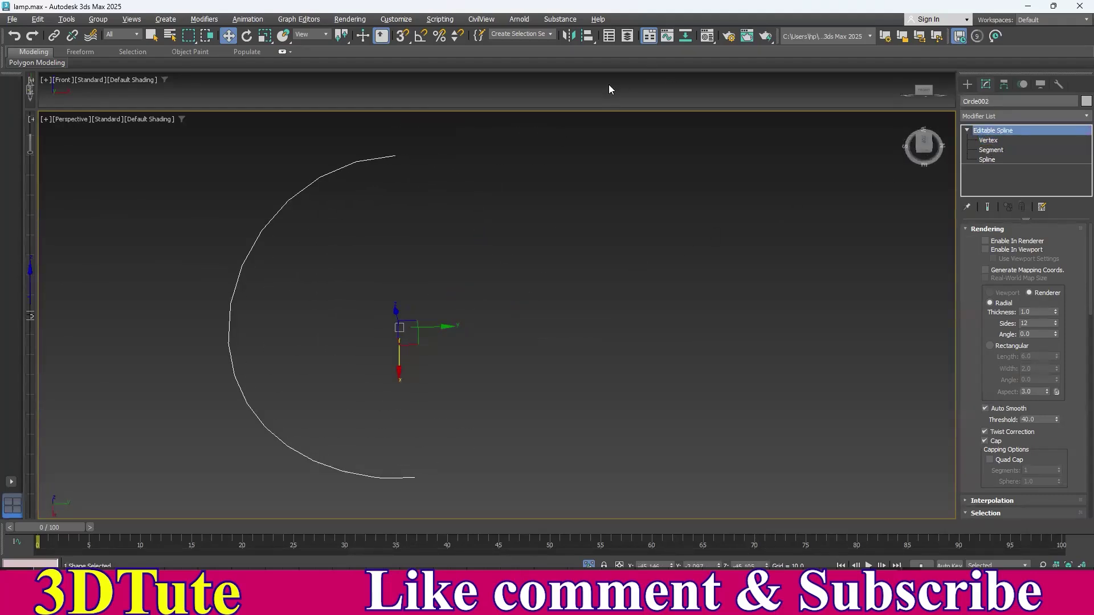
pyautogui.click(570, 38)
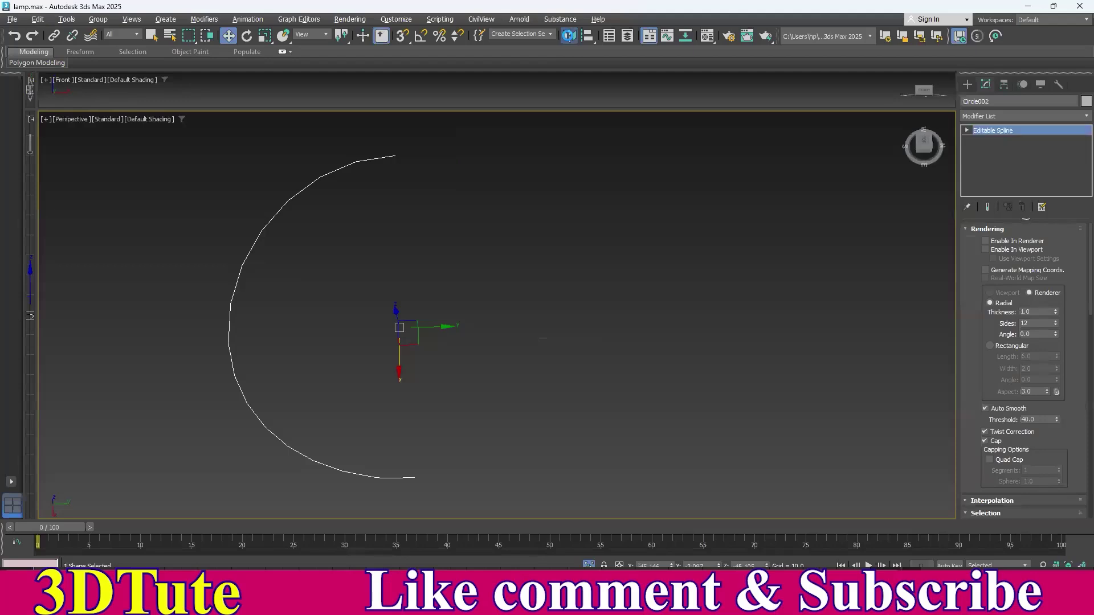
pyautogui.click(569, 37)
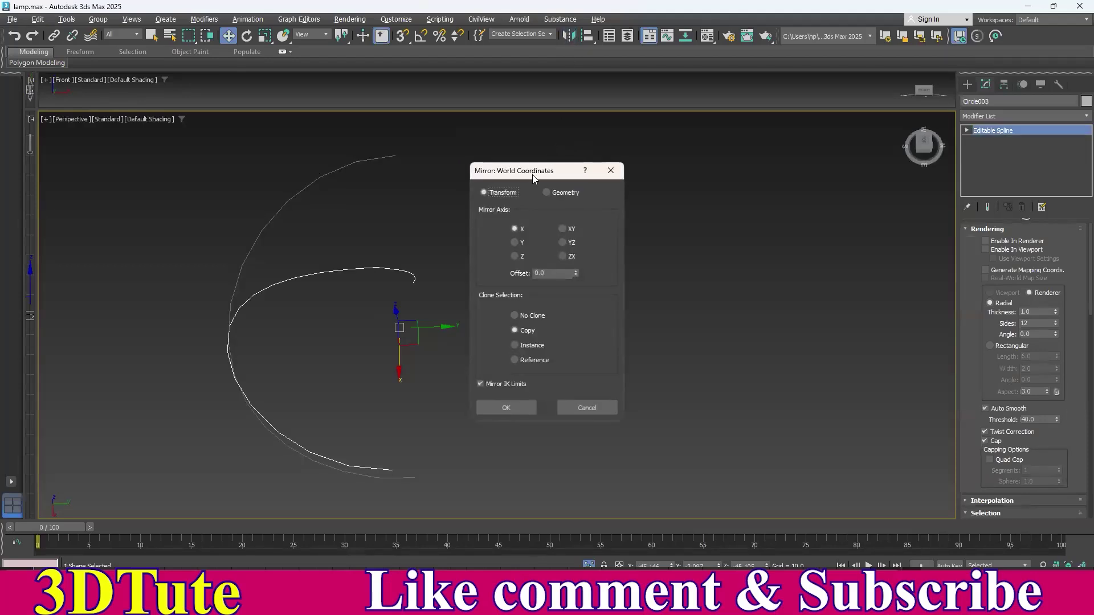
pyautogui.moveTo(532, 174); pyautogui.dragTo(684, 169)
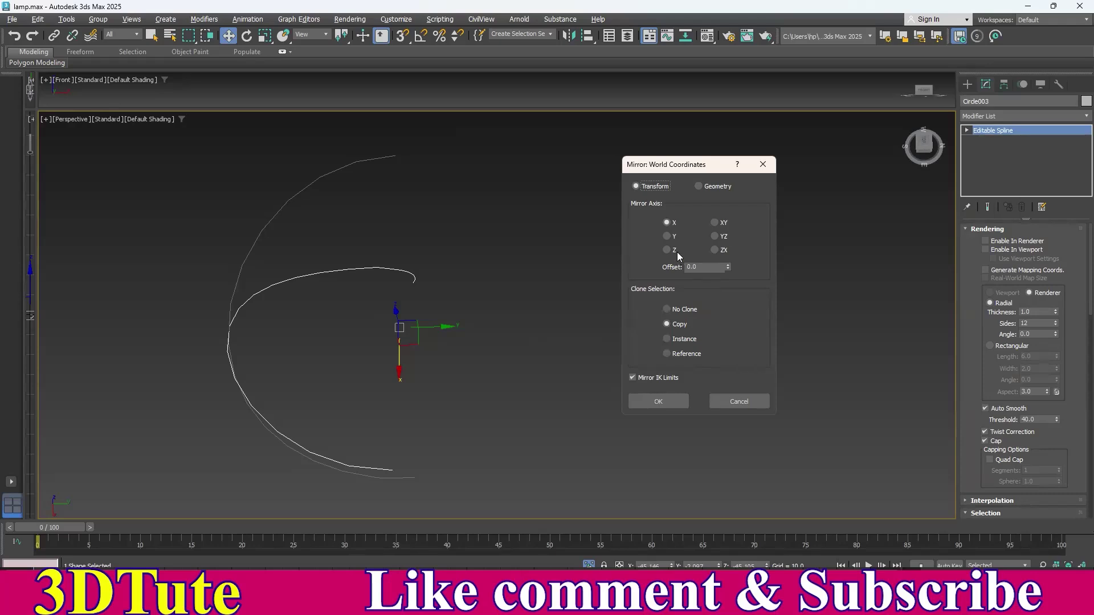
pyautogui.click(667, 236)
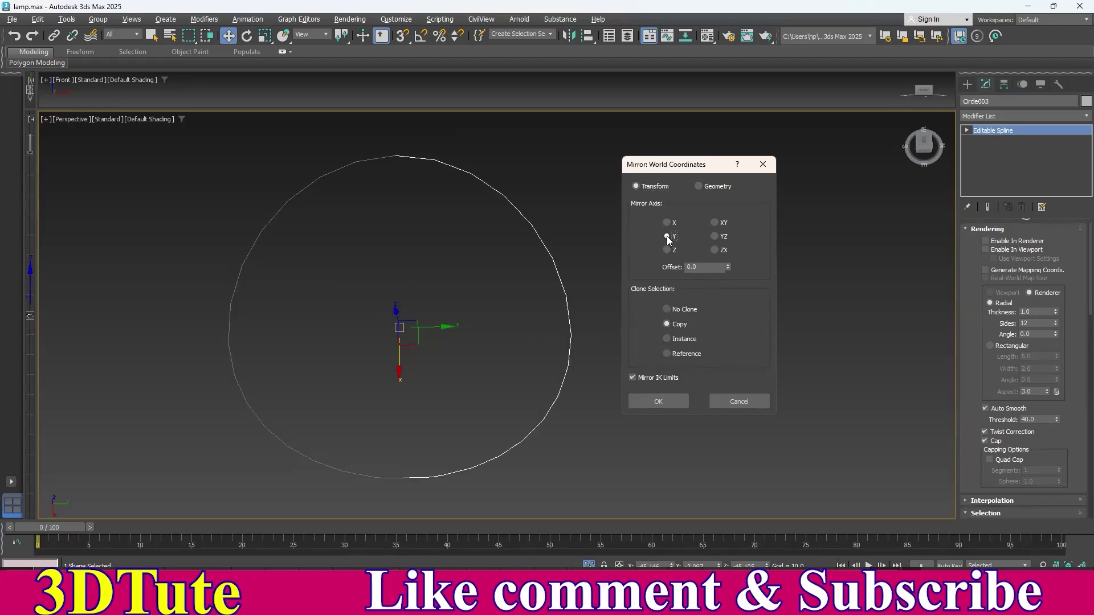
pyautogui.click(670, 402)
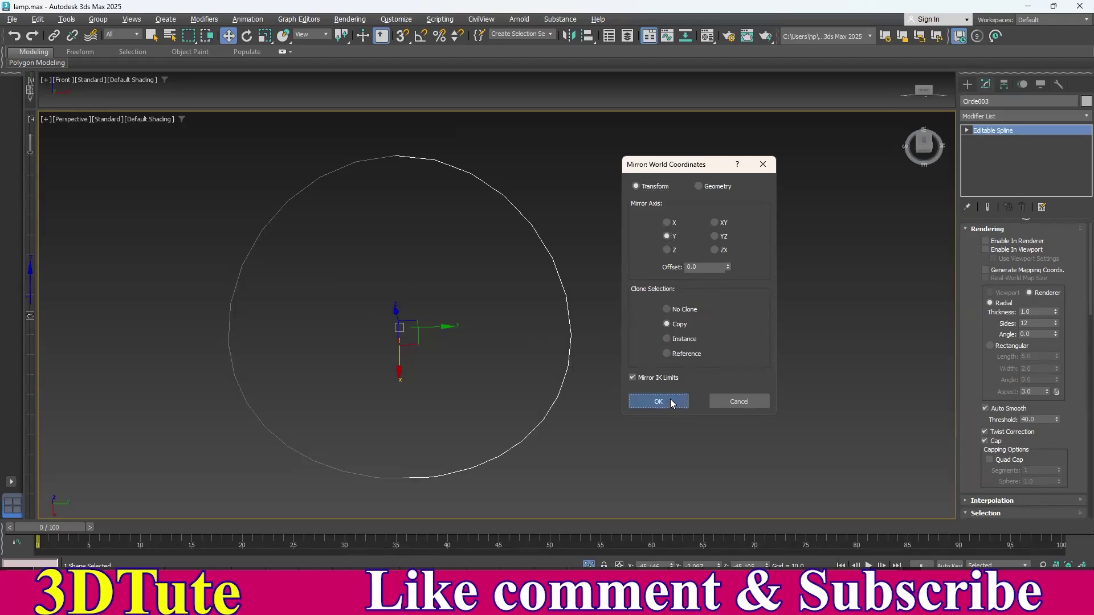
pyautogui.keyDown('alt'); pyautogui.moveTo(591, 409); pyautogui.dragTo(620, 387, button='middle'); pyautogui.keyUp('alt')
pyautogui.click(676, 336)
pyautogui.moveTo(488, 491); pyautogui.dragTo(486, 493)
# - Reposition the middle vertex of the half-circle spline's hooked end
pyautogui.click(984, 142)
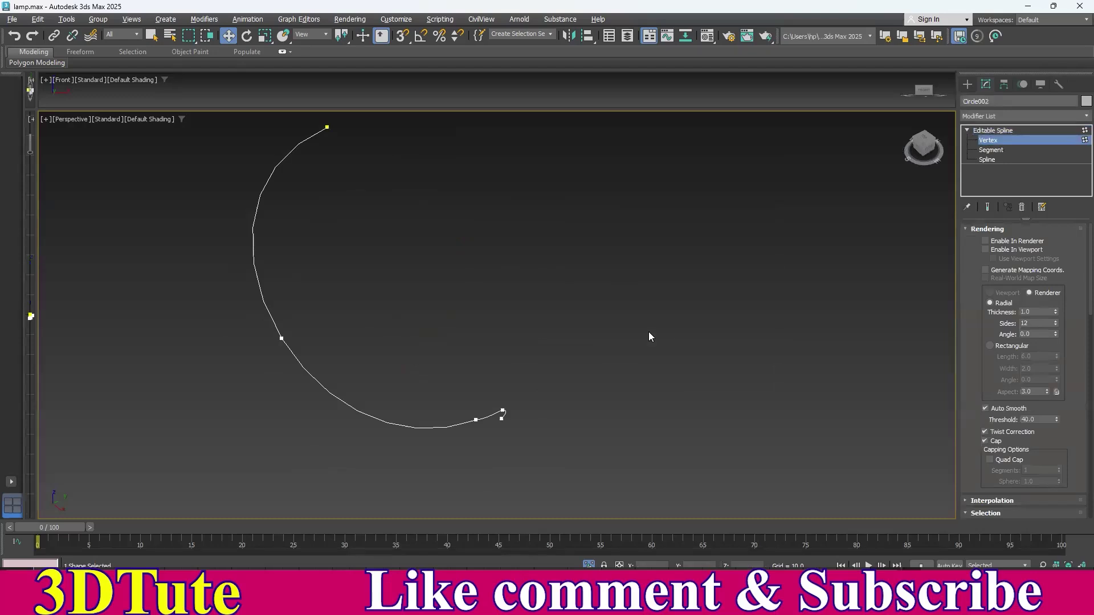
pyautogui.moveTo(487, 451); pyautogui.dragTo(488, 449)
pyautogui.keyDown('alt'); pyautogui.moveTo(543, 434); pyautogui.dragTo(538, 383, button='middle'); pyautogui.keyUp('alt')
pyautogui.moveTo(538, 383); pyautogui.dragTo(478, 371)
pyautogui.click(456, 372)
pyautogui.click(526, 408)
pyautogui.moveTo(527, 409); pyautogui.dragTo(553, 344, button='middle')
# - Shift the end vertex of the hooked end slightly outward along Y
pyautogui.scroll(5, 553, 344)
pyautogui.click(359, 282)
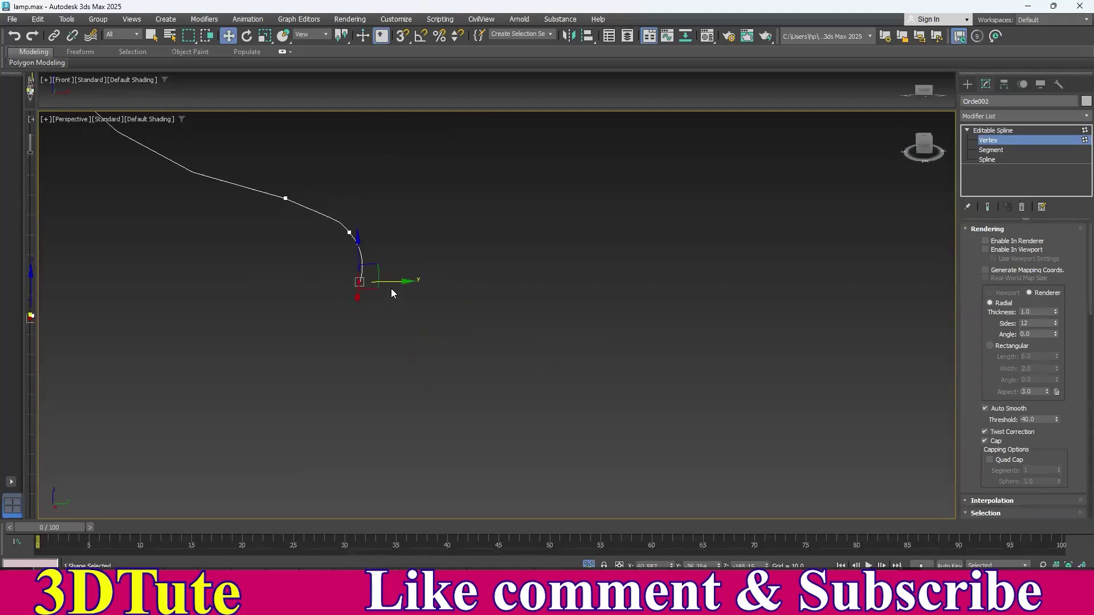
pyautogui.moveTo(404, 282); pyautogui.dragTo(415, 286)
pyautogui.click(520, 348)
# - Try the hook's middle vertex as Corner and return it to Smooth
pyautogui.moveTo(375, 278); pyautogui.dragTo(549, 303, button='middle')
pyautogui.click(443, 294)
pyautogui.rightClick(700, 232)
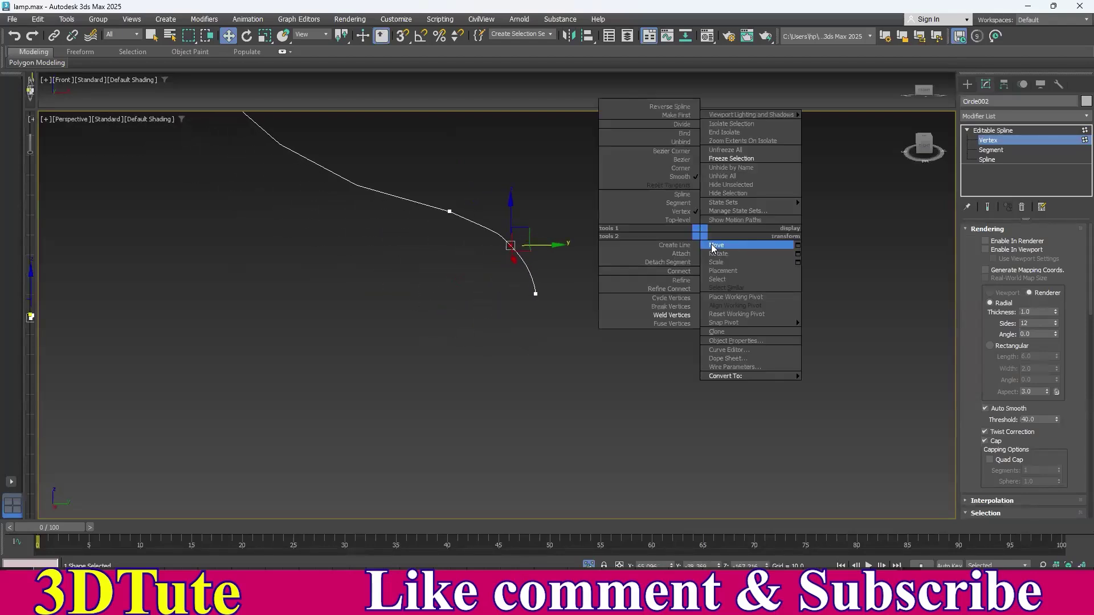
pyautogui.click(681, 168)
pyautogui.rightClick(716, 177)
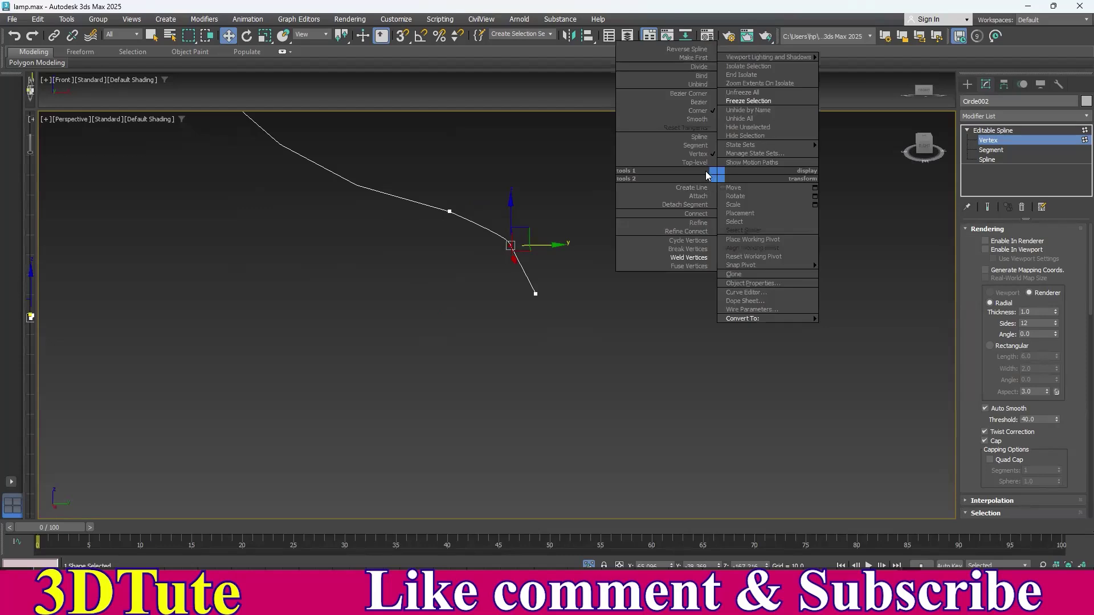
pyautogui.click(700, 127)
pyautogui.click(690, 243)
# - Try to convert the vertex joining the hook and the half circle to Smooth
pyautogui.moveTo(698, 224); pyautogui.dragTo(512, 251, button='middle')
pyautogui.press('space')
pyautogui.press('space')
pyautogui.moveTo(420, 273); pyautogui.dragTo(582, 279, button='middle')
pyautogui.scroll(4, 582, 275)
pyautogui.moveTo(623, 291); pyautogui.dragTo(576, 368)
pyautogui.moveTo(670, 380); pyautogui.dragTo(579, 354, button='middle')
pyautogui.rightClick(696, 235)
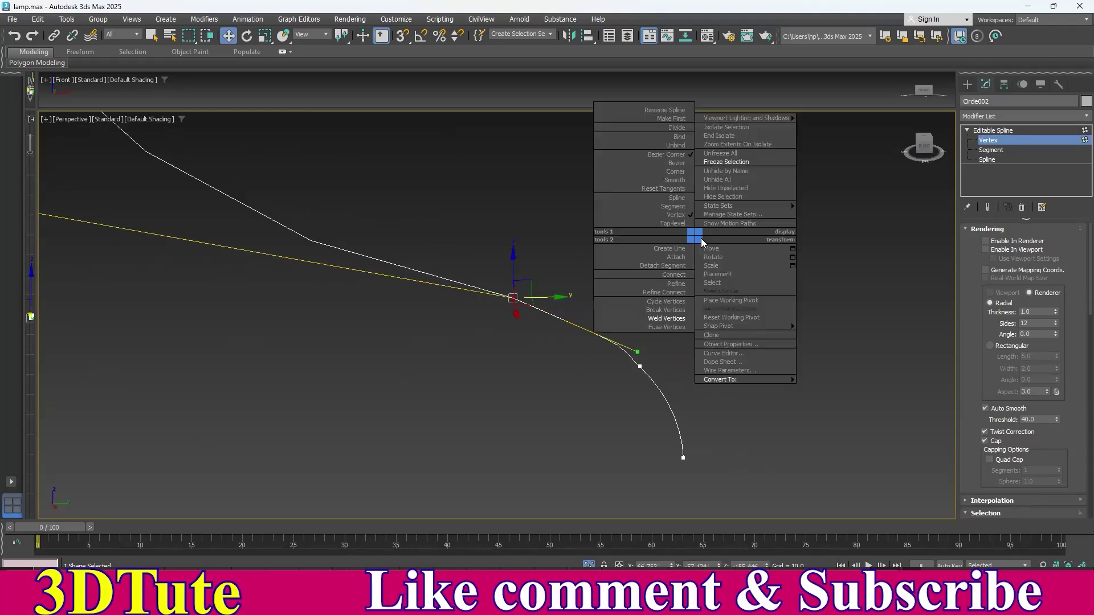
pyautogui.click(678, 179)
pyautogui.scroll(-5, 682, 236)
pyautogui.scroll(6, 708, 259)
# - Shorten the Bezier handle on the hook side of the joining vertex to smooth the transition into the hook
pyautogui.click(562, 314)
pyautogui.moveTo(401, 279); pyautogui.dragTo(401, 280)
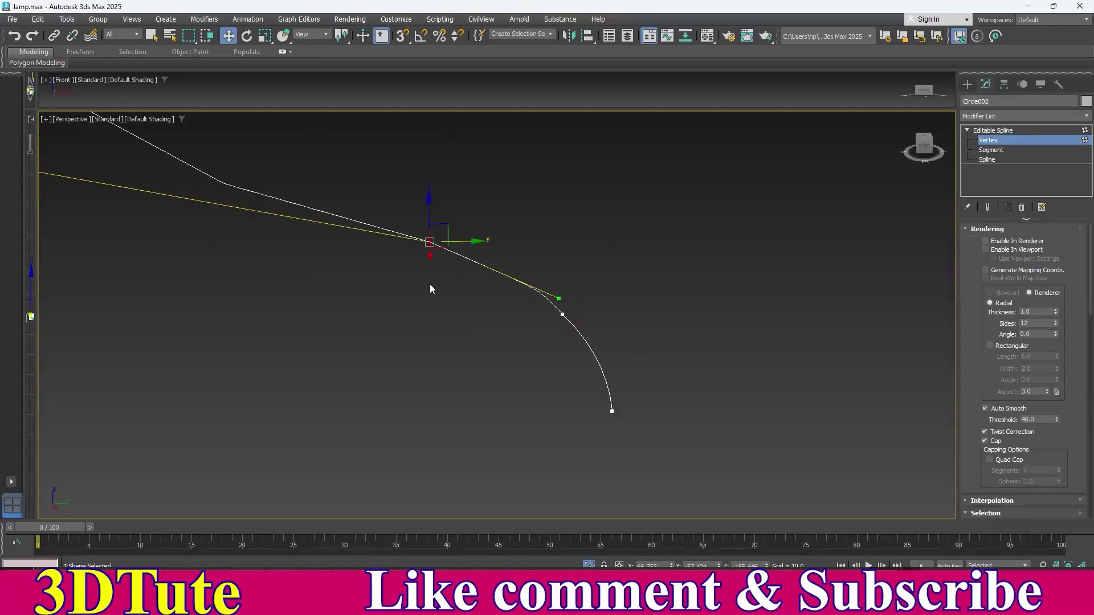
pyautogui.moveTo(561, 298); pyautogui.dragTo(488, 259)
pyautogui.click(592, 279)
pyautogui.keyDown('alt'); pyautogui.moveTo(591, 279); pyautogui.dragTo(629, 292, button='middle'); pyautogui.keyUp('alt')
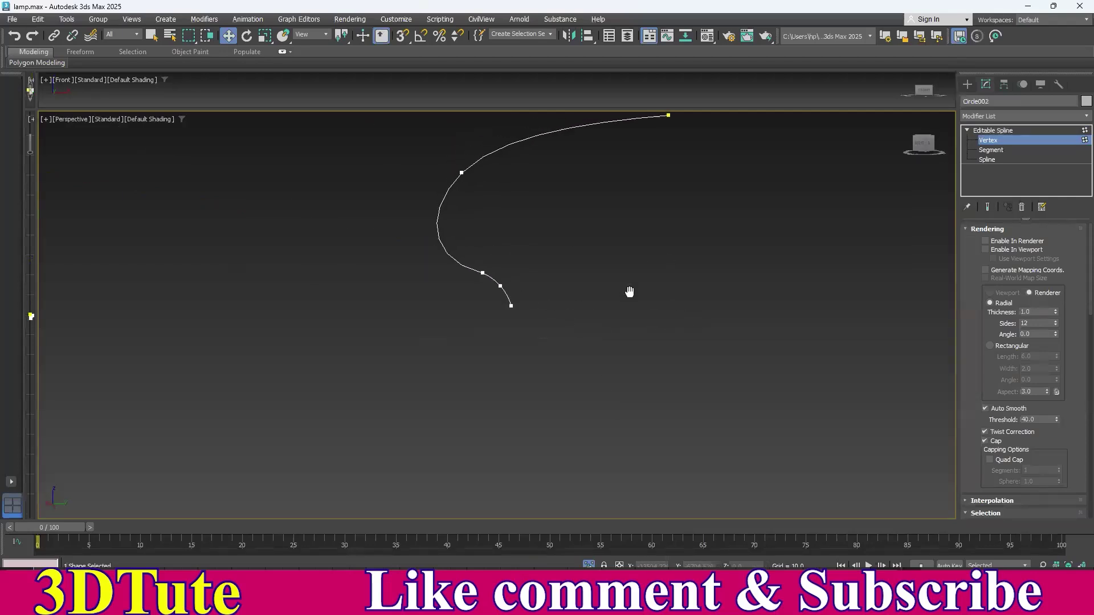
# - Leave vertex editing and examine the half ring's curve and its transition into the hooked end
pyautogui.click(993, 130)
pyautogui.keyDown('alt'); pyautogui.moveTo(573, 311); pyautogui.dragTo(591, 344, button='middle'); pyautogui.keyUp('alt')
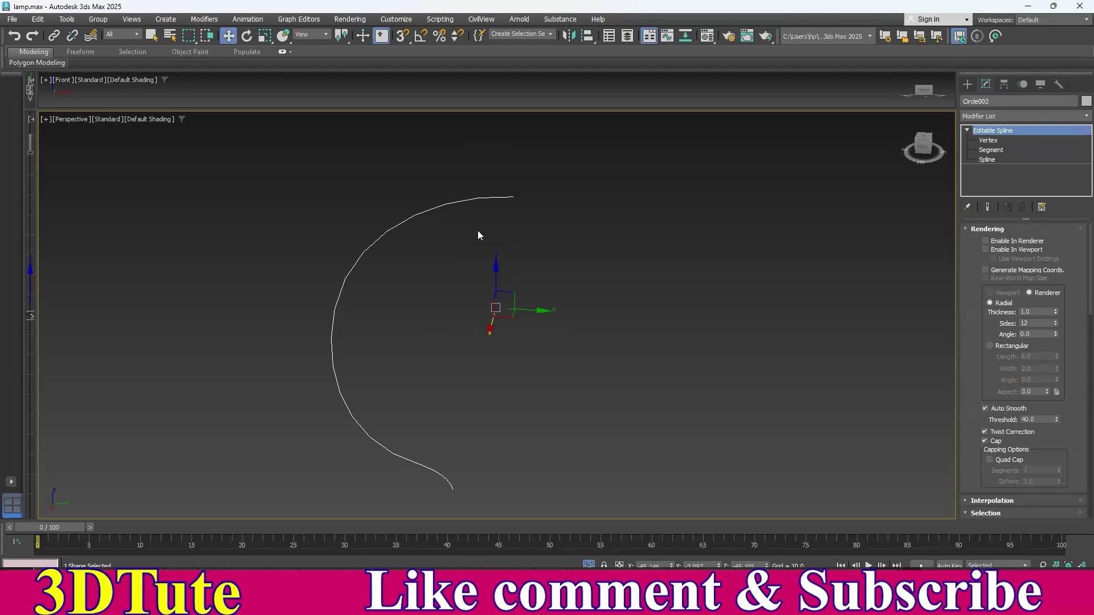
pyautogui.moveTo(510, 257); pyautogui.dragTo(503, 240, button='middle')
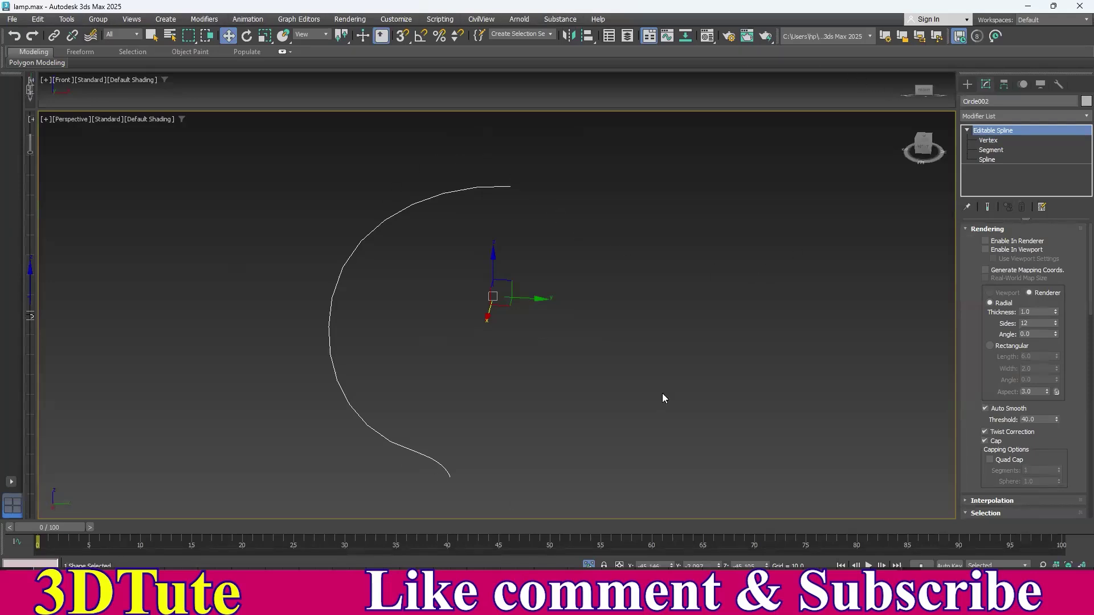
pyautogui.moveTo(514, 359); pyautogui.dragTo(511, 315, button='middle')
pyautogui.scroll(5, 511, 315)
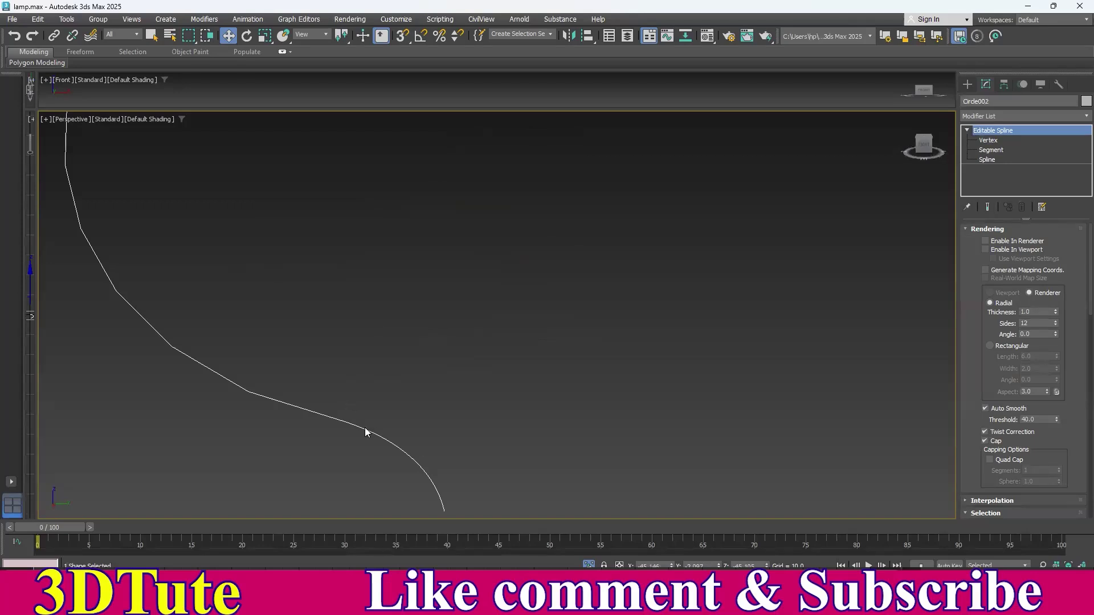
pyautogui.scroll(-5, 495, 321)
pyautogui.keyDown('alt'); pyautogui.moveTo(530, 315); pyautogui.dragTo(515, 95, button='middle'); pyautogui.keyUp('alt')
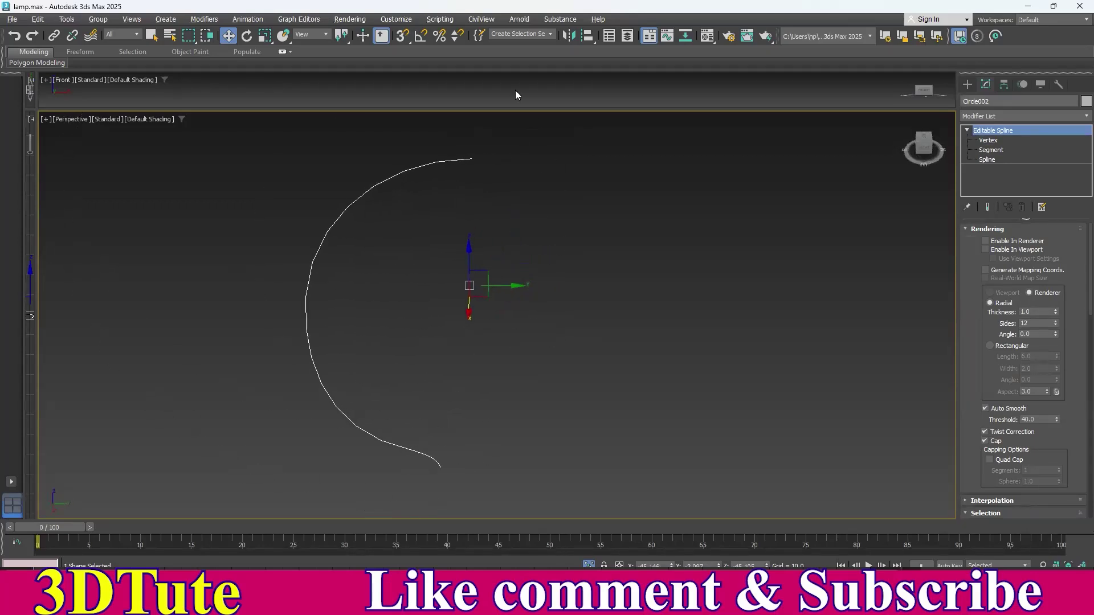
# - Mirror the half ring across the Y axis as a copy to form the opposite half
pyautogui.click(570, 35)
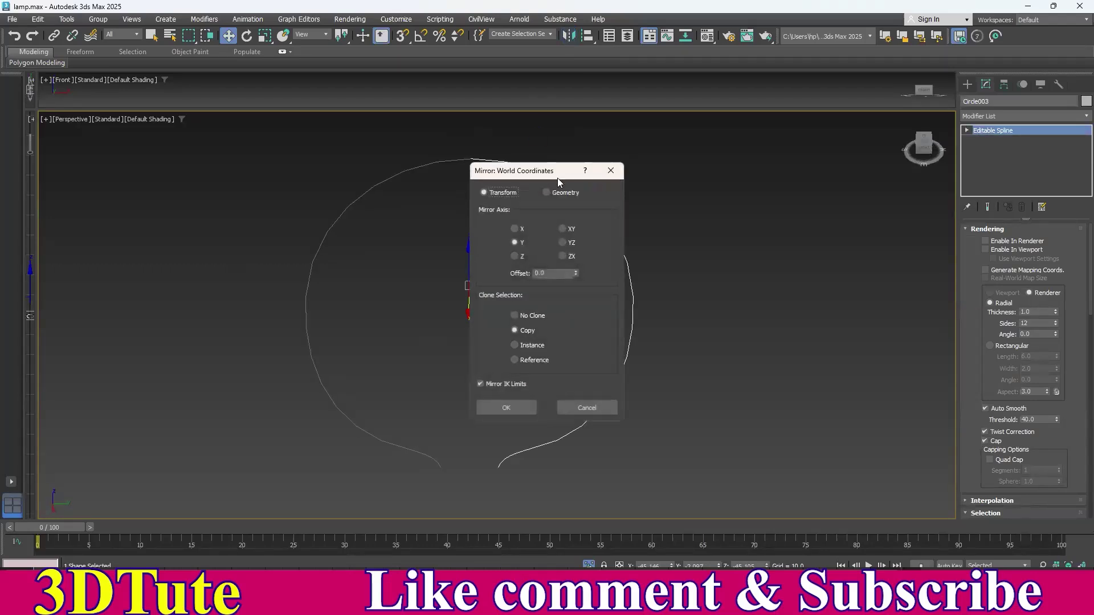
pyautogui.moveTo(557, 179); pyautogui.dragTo(803, 168)
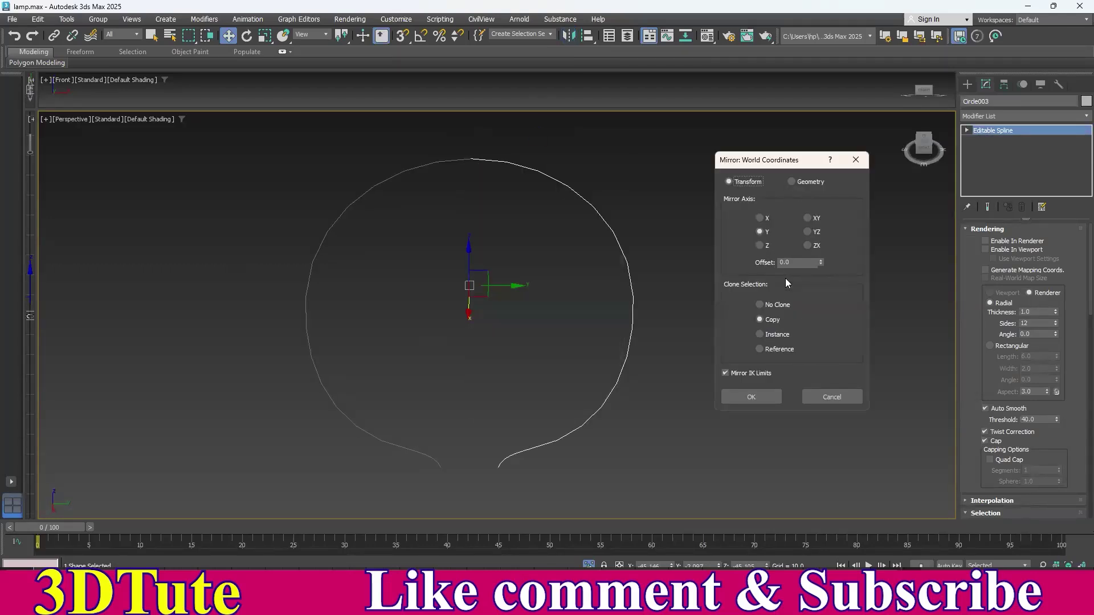
pyautogui.click(760, 219)
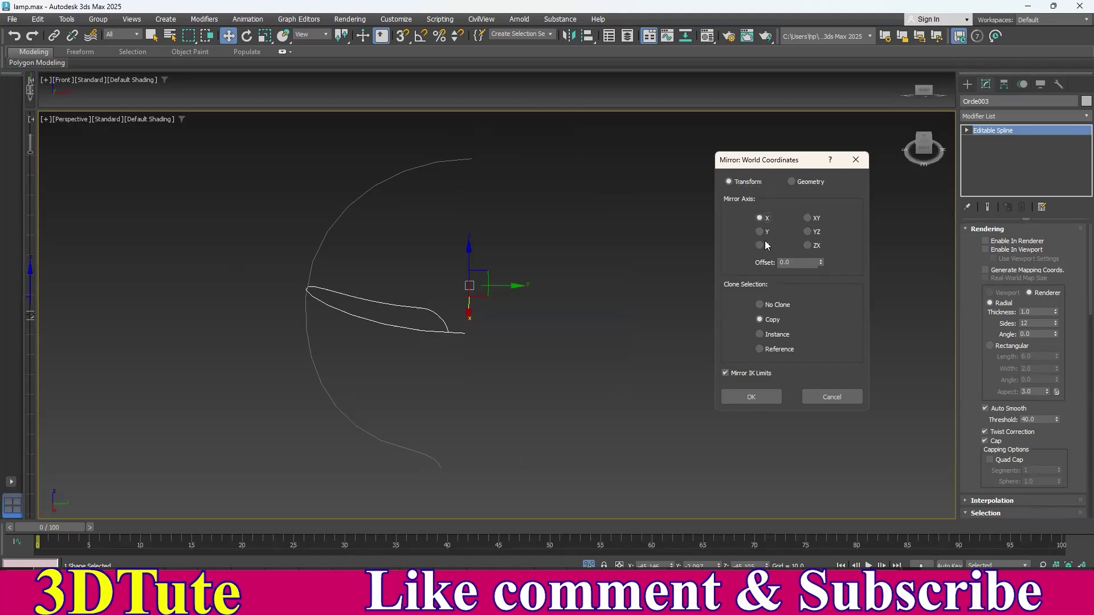
pyautogui.click(760, 232)
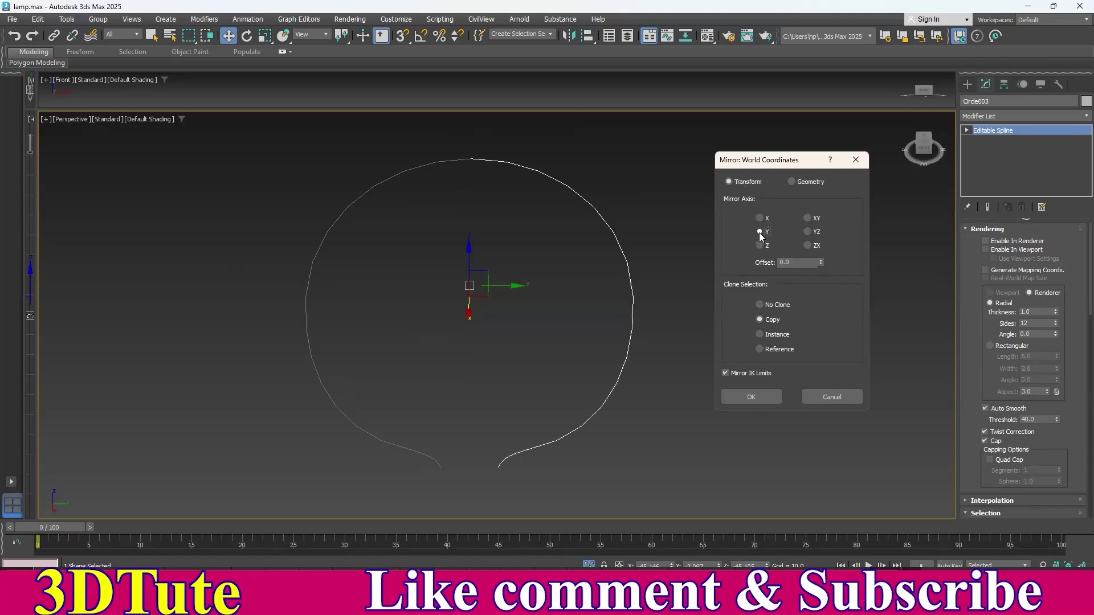
pyautogui.click(757, 394)
pyautogui.click(732, 358)
# - Attach the mirrored half to the original half ring so both become one editable spline
pyautogui.keyDown('alt'); pyautogui.moveTo(645, 302); pyautogui.dragTo(598, 283, button='middle'); pyautogui.keyUp('alt')
pyautogui.click(433, 214)
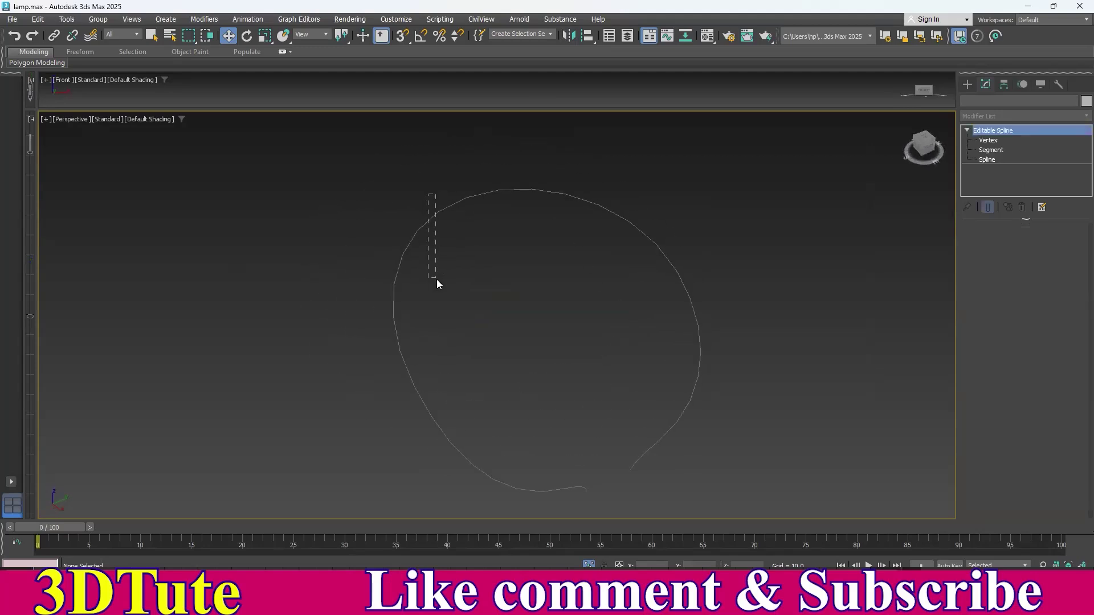
pyautogui.rightClick(674, 156)
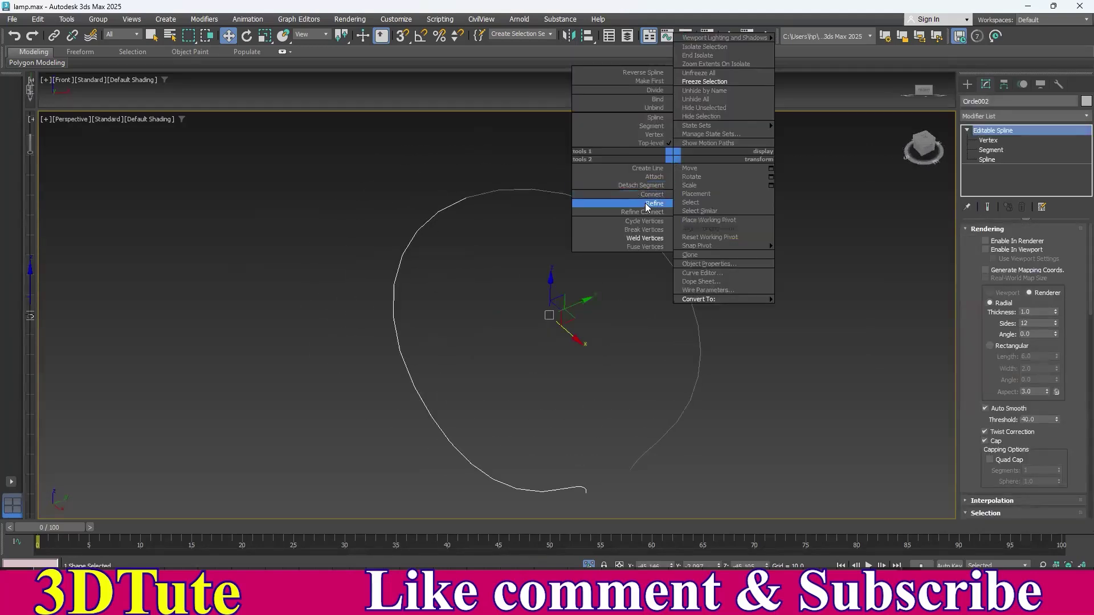
pyautogui.click(655, 176)
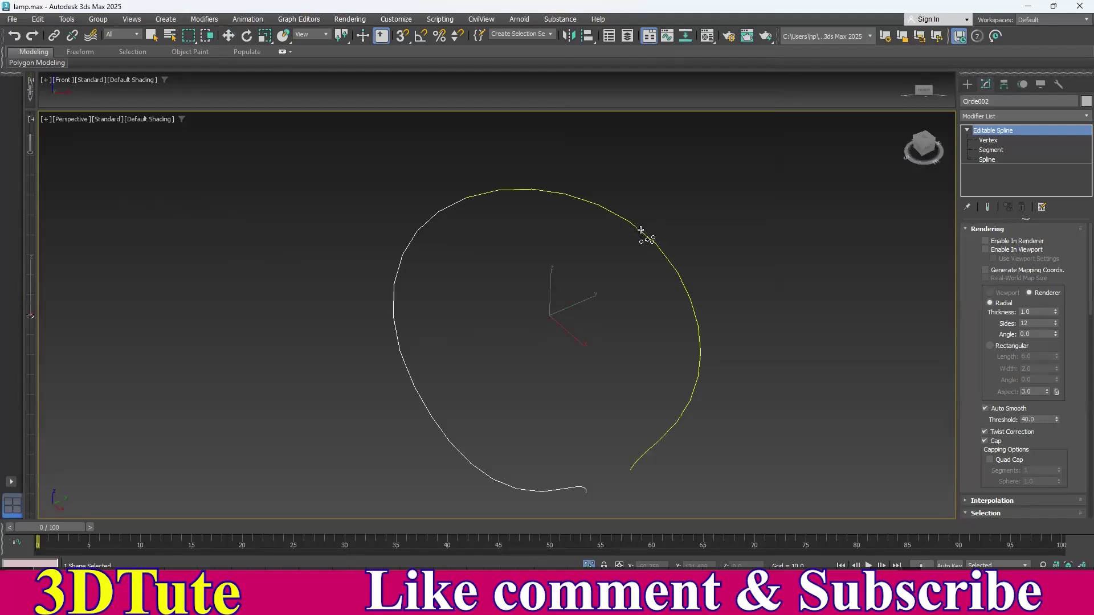
pyautogui.moveTo(676, 231); pyautogui.dragTo(651, 242, button='middle')
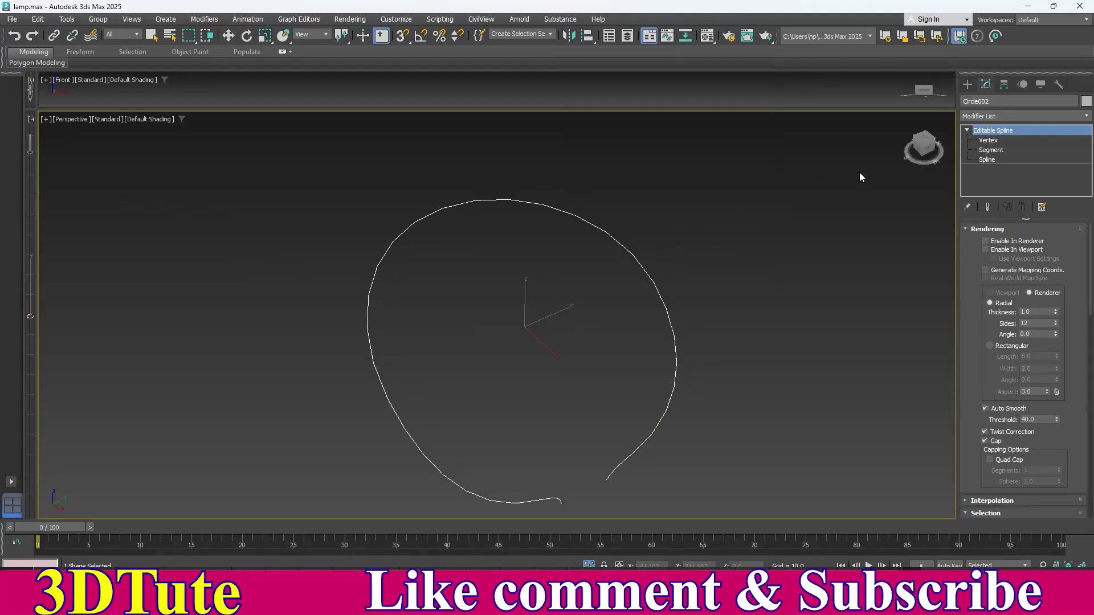
pyautogui.rightClick(626, 177)
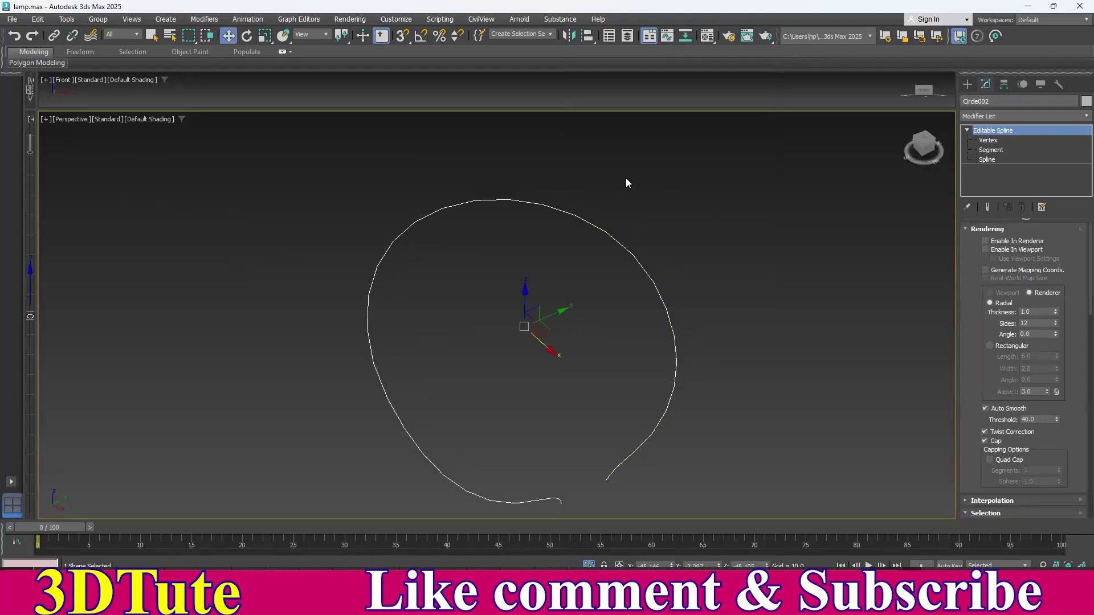
# - Enable the ring spline in the renderer and viewport with a radial thickness of 14.51
pyautogui.click(395, 173)
pyautogui.moveTo(395, 173); pyautogui.dragTo(499, 277)
pyautogui.click(985, 241)
pyautogui.click(986, 249)
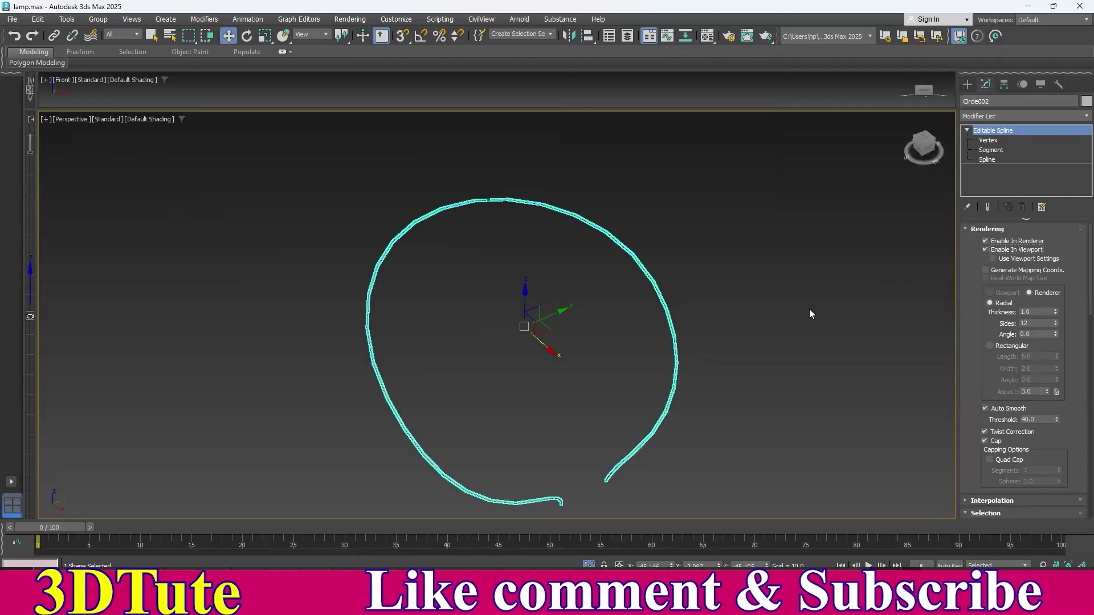
pyautogui.moveTo(809, 309); pyautogui.dragTo(776, 268, button='middle')
pyautogui.moveTo(1057, 315); pyautogui.dragTo(1058, 145)
pyautogui.scroll(-3, 683, 316)
pyautogui.keyDown('alt'); pyautogui.moveTo(682, 315); pyautogui.dragTo(712, 308, button='middle'); pyautogui.keyUp('alt')
pyautogui.moveTo(1056, 315); pyautogui.dragTo(1057, 262)
pyautogui.keyDown('alt'); pyautogui.moveTo(721, 336); pyautogui.dragTo(521, 275, button='middle'); pyautogui.keyUp('alt')
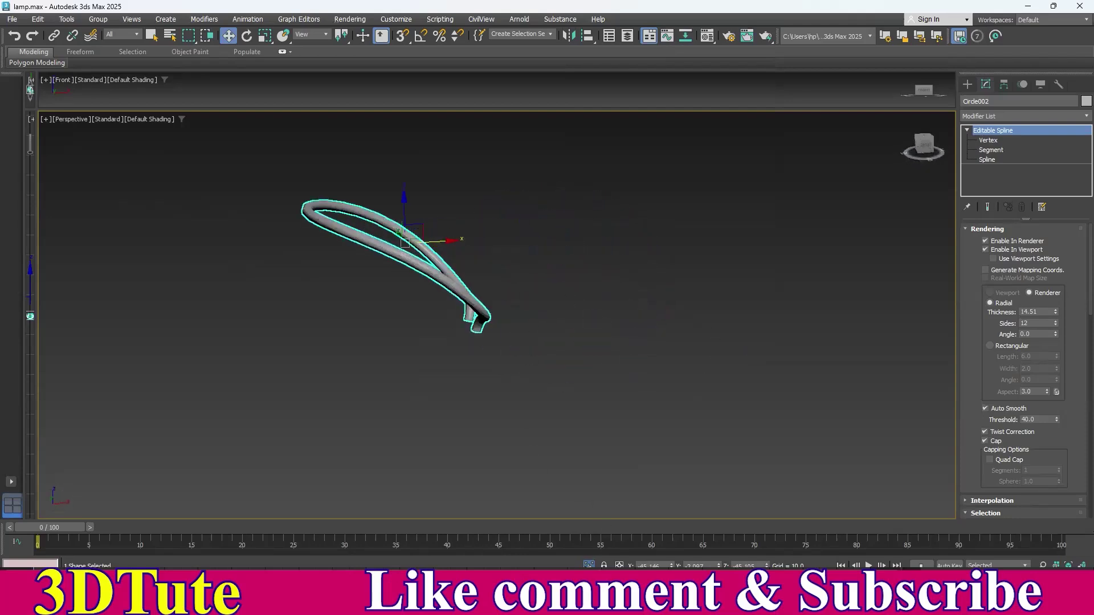
# - Exit isolation to show the whole lantern and reduce the ring's radial thickness to 7.69
pyautogui.hotkey('alt', 'q')
pyautogui.keyDown('alt'); pyautogui.moveTo(573, 413); pyautogui.dragTo(635, 358, button='middle'); pyautogui.keyUp('alt')
pyautogui.moveTo(1058, 311); pyautogui.dragTo(1061, 337)
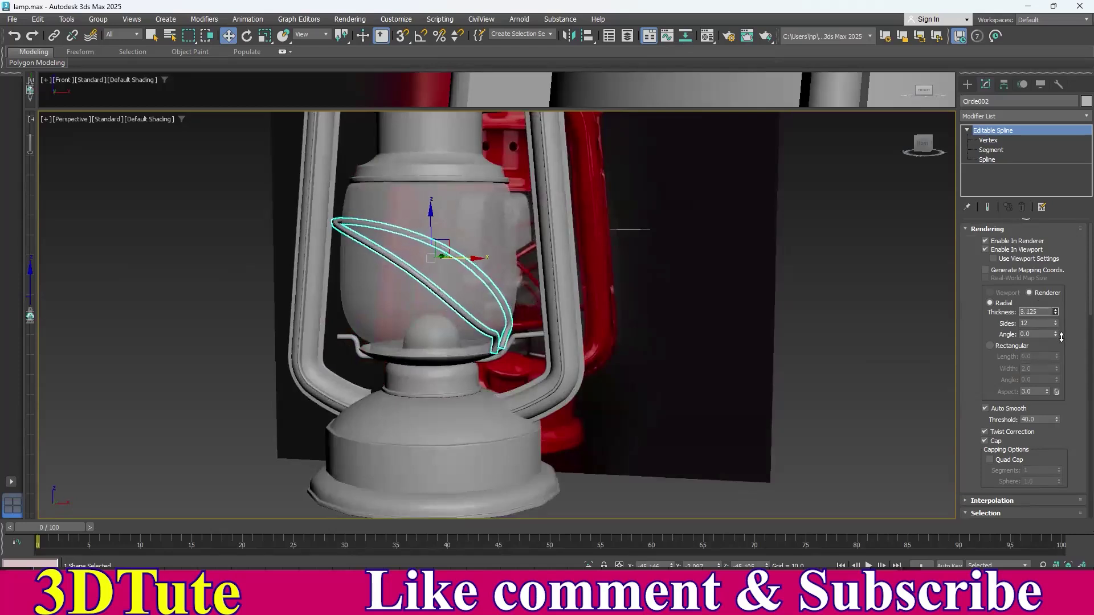
pyautogui.keyDown('alt'); pyautogui.moveTo(448, 266); pyautogui.dragTo(388, 276, button='middle'); pyautogui.keyUp('alt')
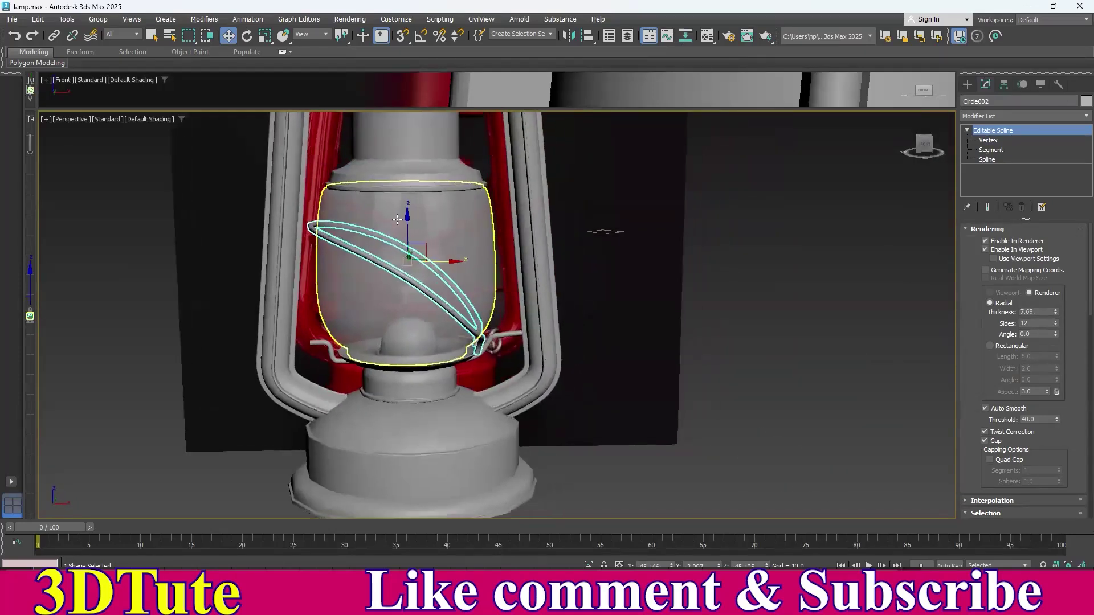
# - Mirror the guard ring across the X axis as a copy so the two wires cross around the globe
pyautogui.click(570, 37)
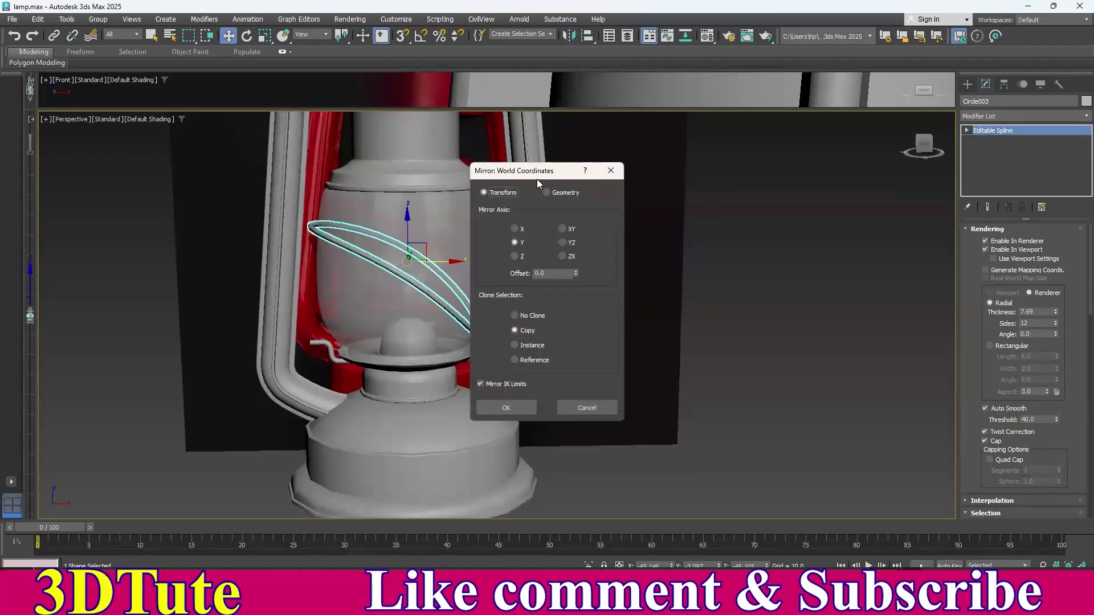
pyautogui.moveTo(533, 177); pyautogui.dragTo(770, 148)
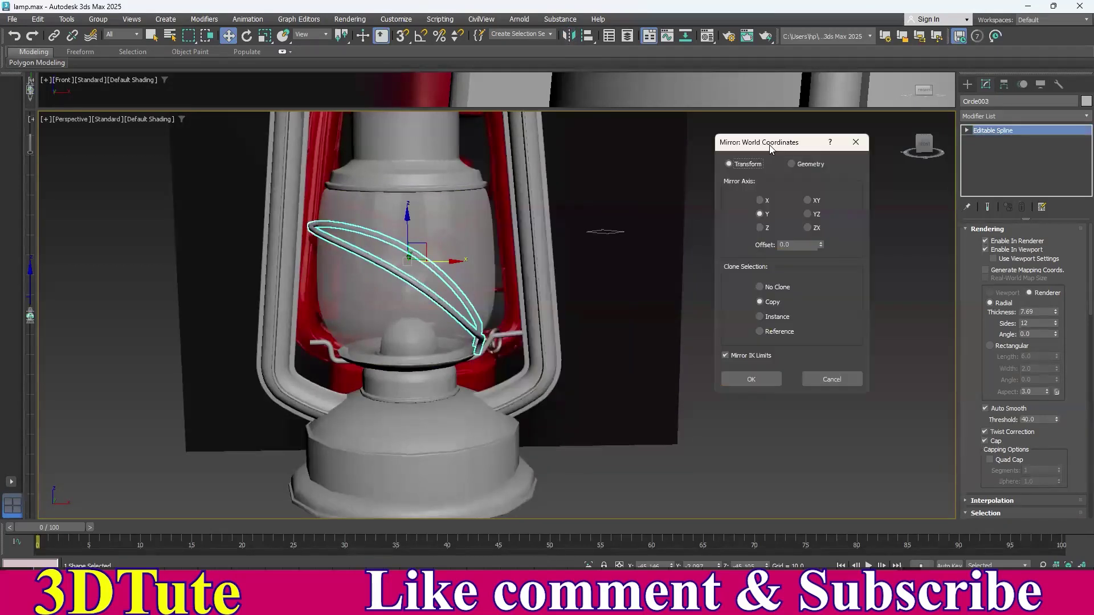
pyautogui.click(760, 200)
pyautogui.click(751, 378)
pyautogui.click(720, 383)
pyautogui.keyDown('alt'); pyautogui.moveTo(721, 383); pyautogui.dragTo(538, 371, button='middle'); pyautogui.keyUp('alt')
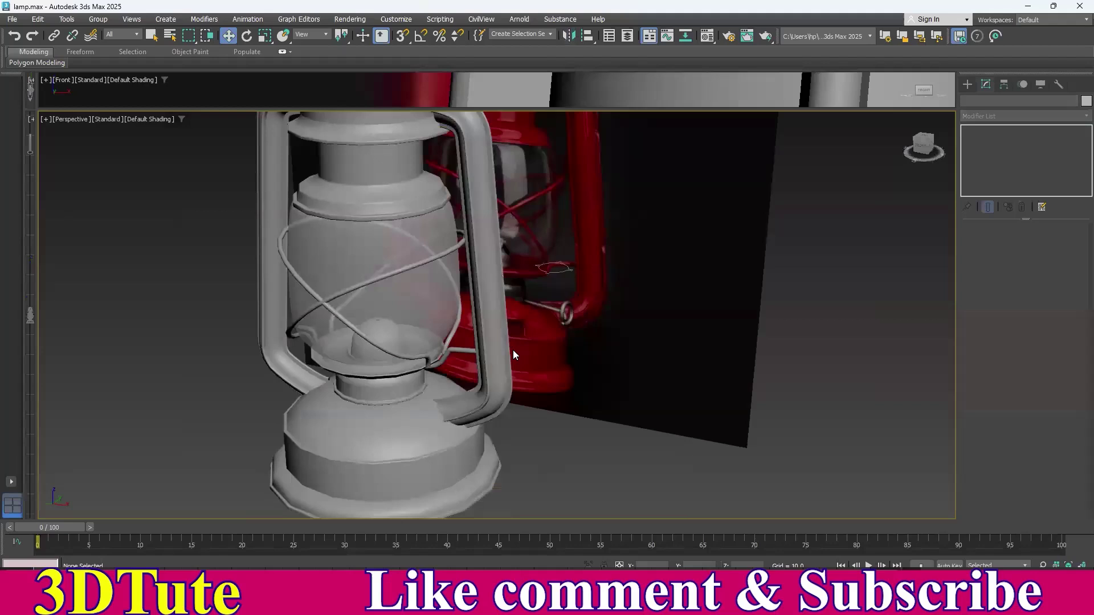
# - Set the Lathe segments of the lantern's base and of the glass globe to 40
pyautogui.click(410, 468)
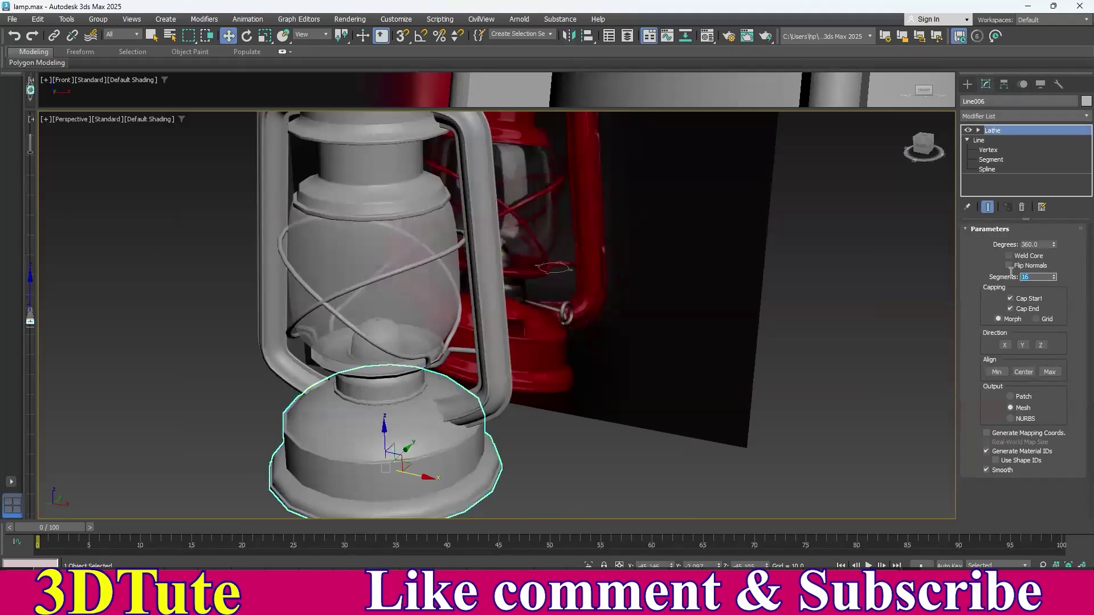
pyautogui.press('Return')
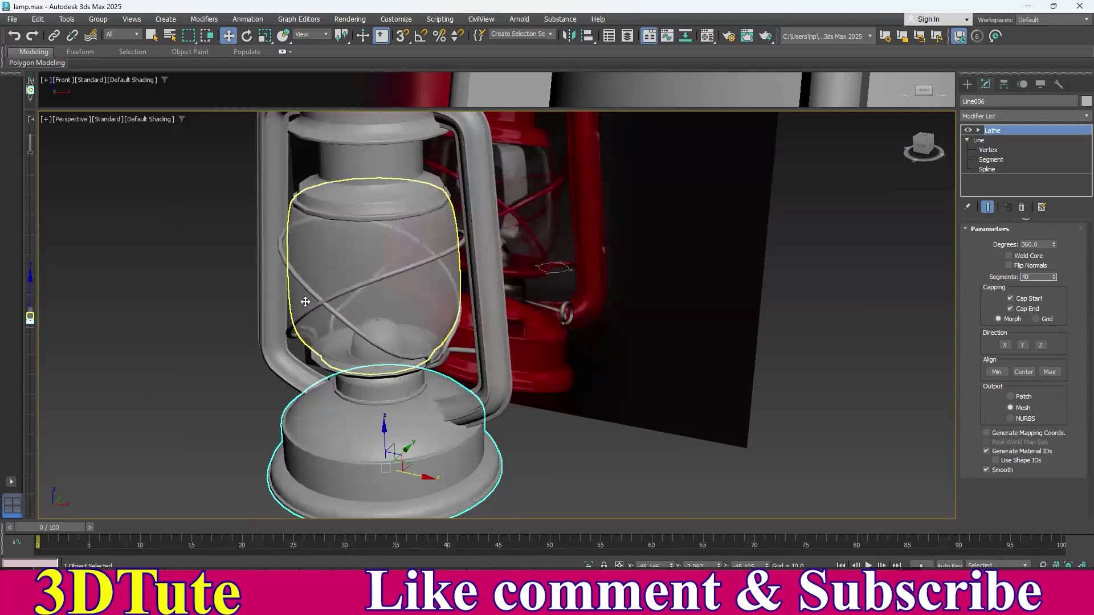
pyautogui.click(367, 262)
pyautogui.click(1032, 276)
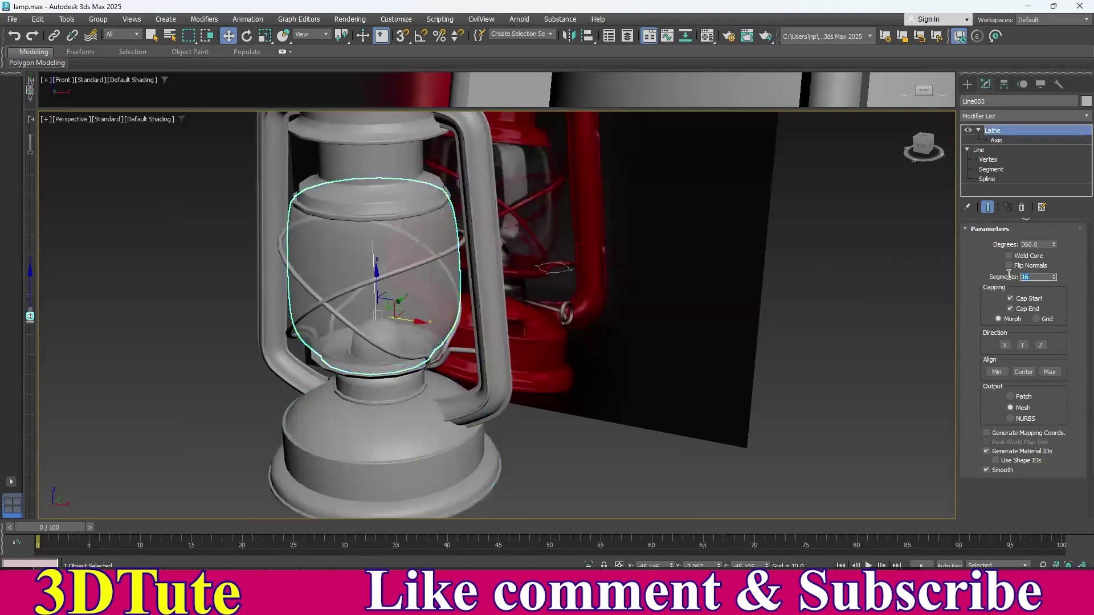
pyautogui.write('40')
pyautogui.press('Return')
# - Set the Lathe segments of the inner chimney and of the collar around it to 40
pyautogui.moveTo(330, 186); pyautogui.dragTo(430, 291, button='middle')
pyautogui.click(424, 321)
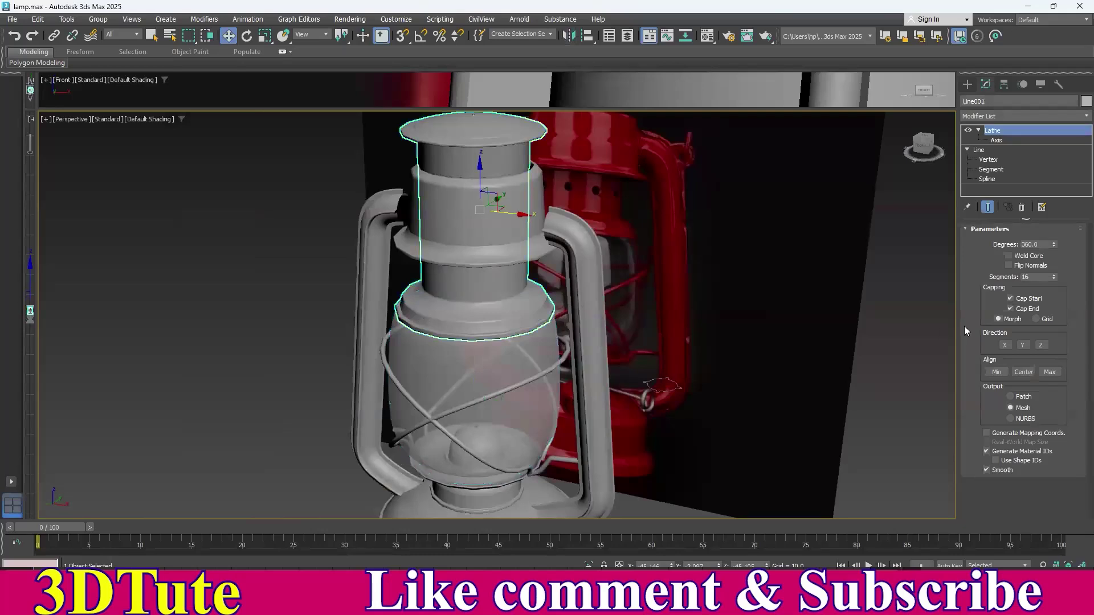
pyautogui.click(1021, 276)
pyautogui.click(427, 253)
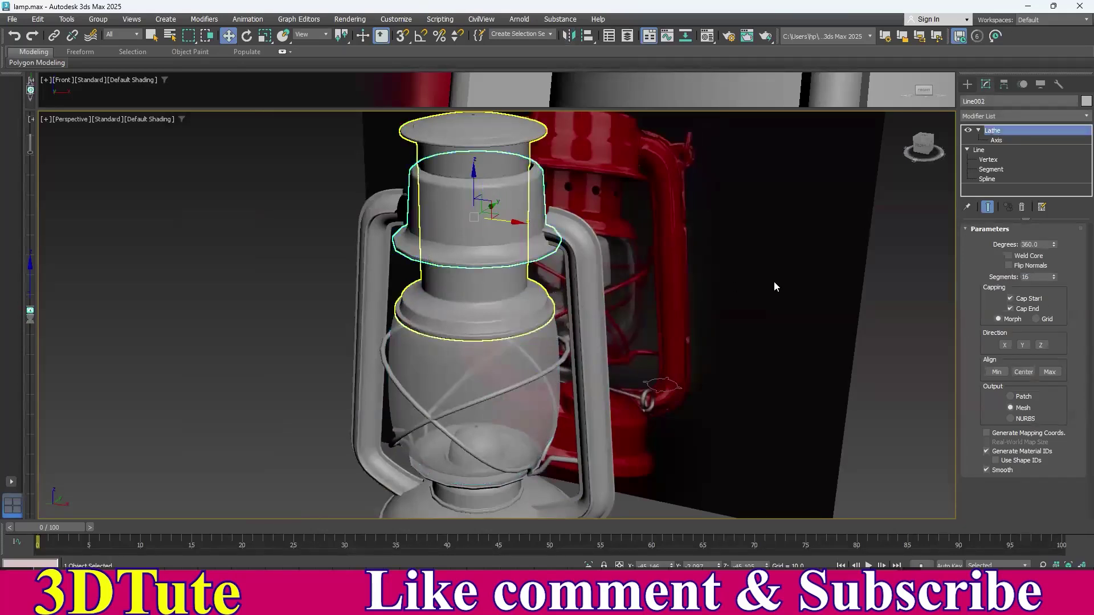
pyautogui.doubleClick(1022, 275)
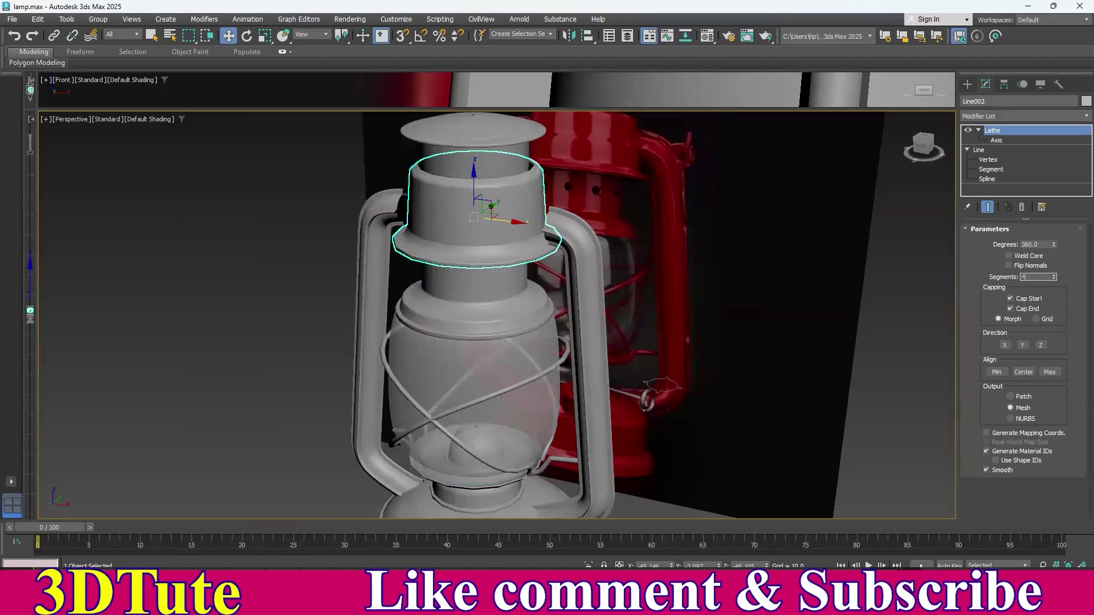
pyautogui.press('Return')
# - Check the smoothness of the chimney, the collar and the globe, up close and from a distance
pyautogui.moveTo(486, 260); pyautogui.dragTo(538, 345, button='middle')
pyautogui.scroll(3, 537, 344)
pyautogui.click(472, 237)
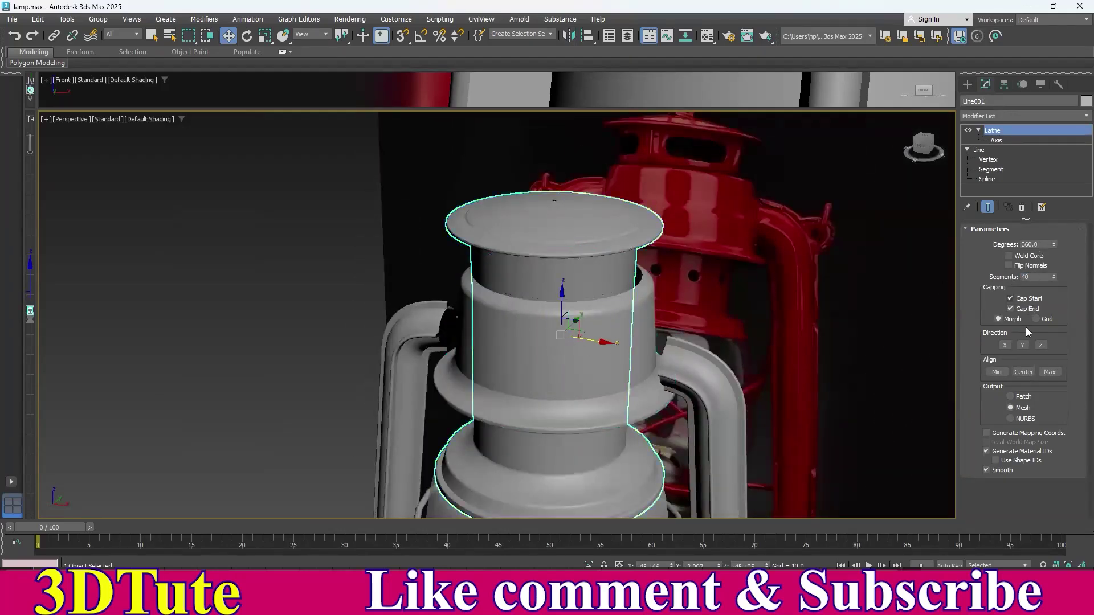
pyautogui.click(645, 304)
pyautogui.moveTo(501, 376); pyautogui.dragTo(502, 242, button='middle')
pyautogui.moveTo(511, 374); pyautogui.dragTo(527, 236, button='middle')
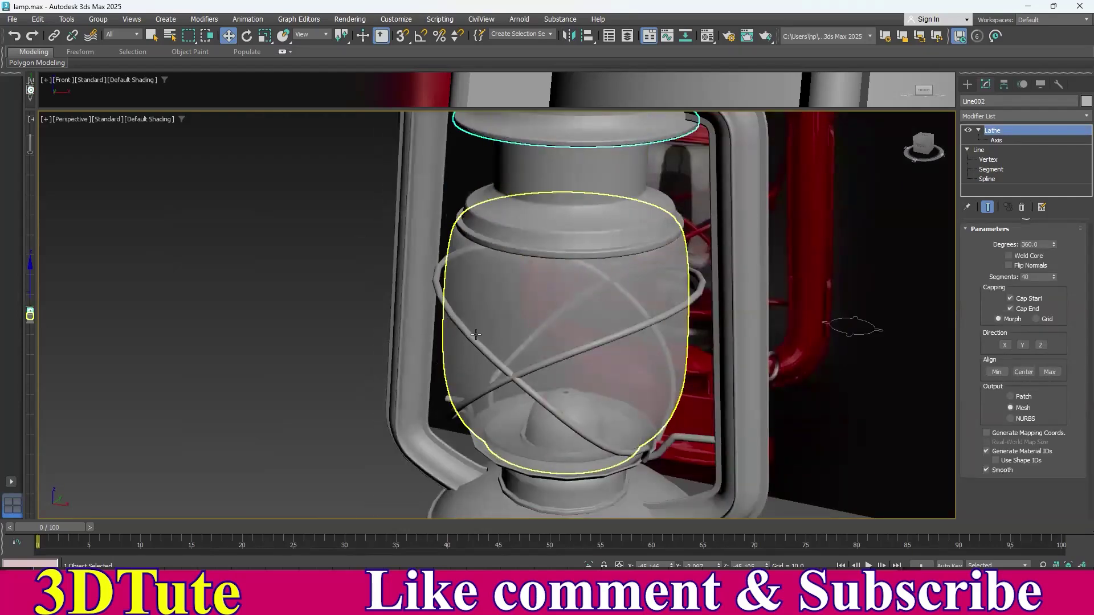
pyautogui.scroll(-6, 605, 345)
pyautogui.scroll(1, 678, 407)
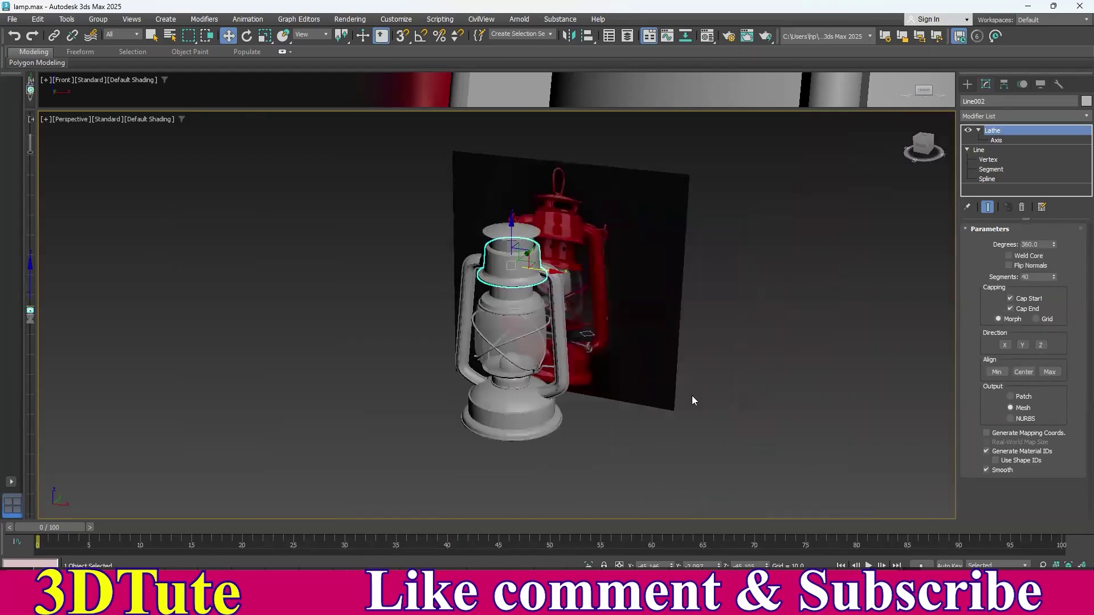
# - Select all the lantern parts and isolate them from the reference image
pyautogui.click(759, 402)
pyautogui.moveTo(416, 206); pyautogui.dragTo(644, 467)
pyautogui.moveTo(637, 412); pyautogui.dragTo(547, 279, button='middle')
pyautogui.hotkey('alt', 'q')
pyautogui.click(631, 401)
# - Set the Lathe segments of the domed burner and of the plate around it to 40
pyautogui.scroll(5, 621, 387)
pyautogui.scroll(-3, 501, 359)
pyautogui.scroll(7, 477, 352)
pyautogui.scroll(5, 547, 291)
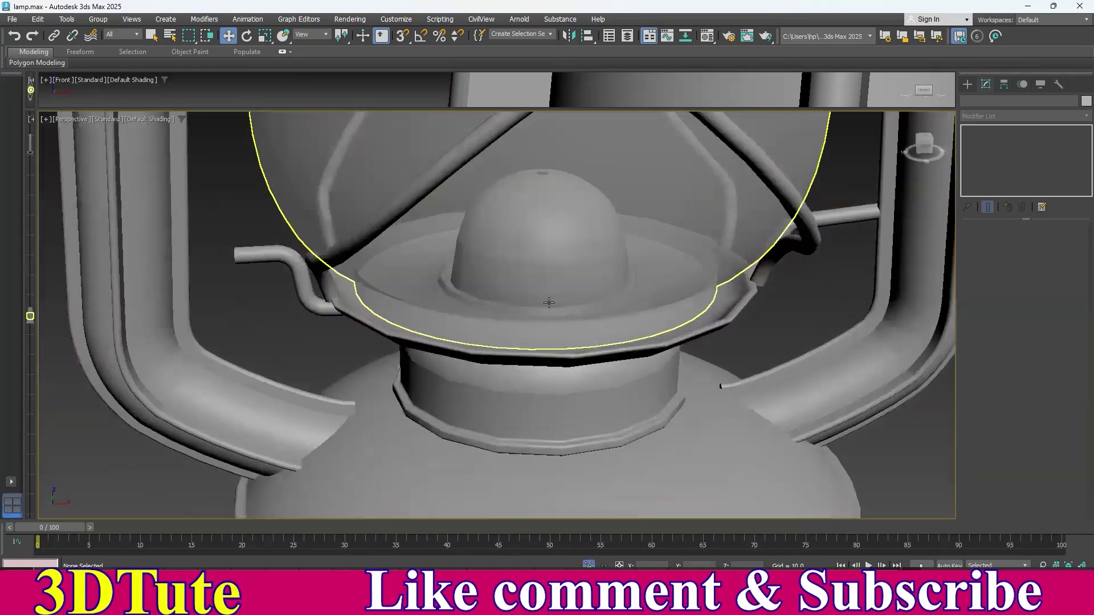
pyautogui.click(436, 413)
pyautogui.moveTo(1035, 278); pyautogui.dragTo(1007, 276)
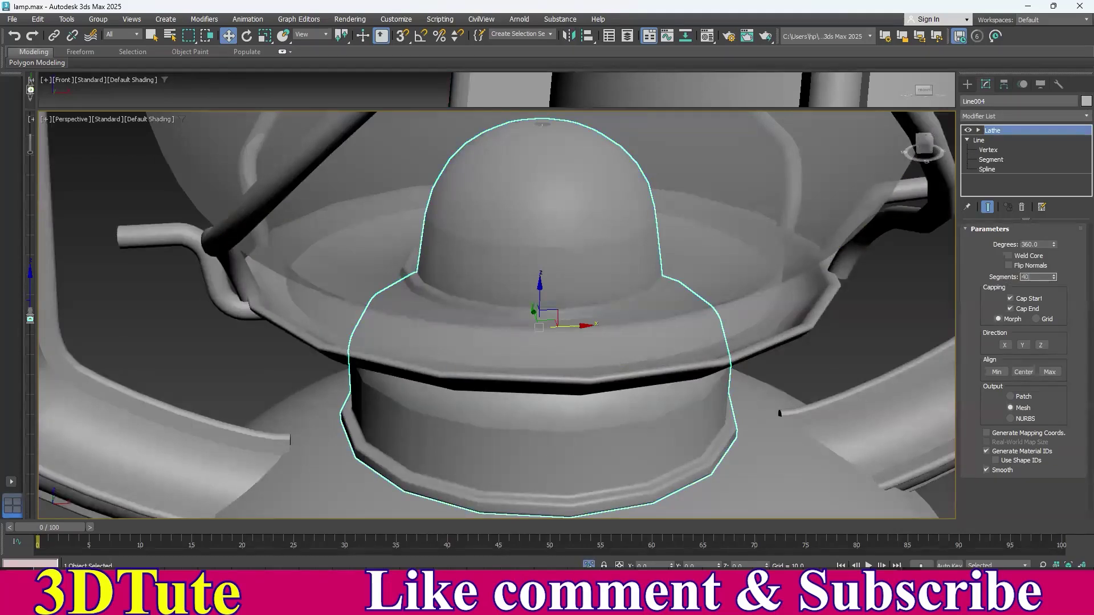
pyautogui.press('Return')
pyautogui.click(334, 370)
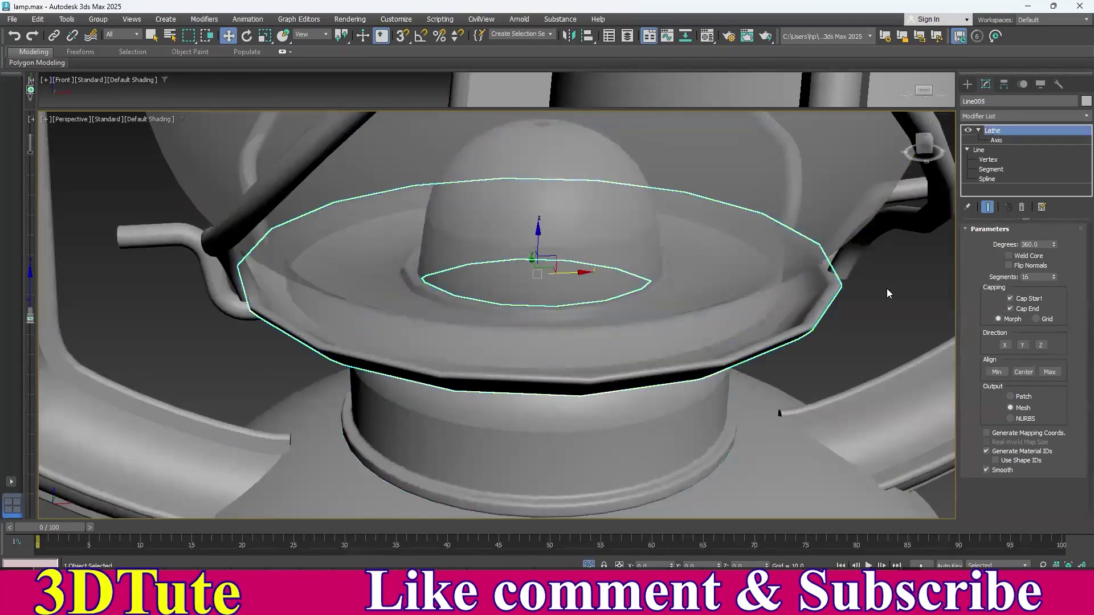
pyautogui.moveTo(1032, 280); pyautogui.dragTo(1020, 275)
pyautogui.write('40')
pyautogui.press('Return')
# - Raise the Lathe segments of the domed burner to 50
pyautogui.scroll(5, 493, 383)
pyautogui.click(463, 371)
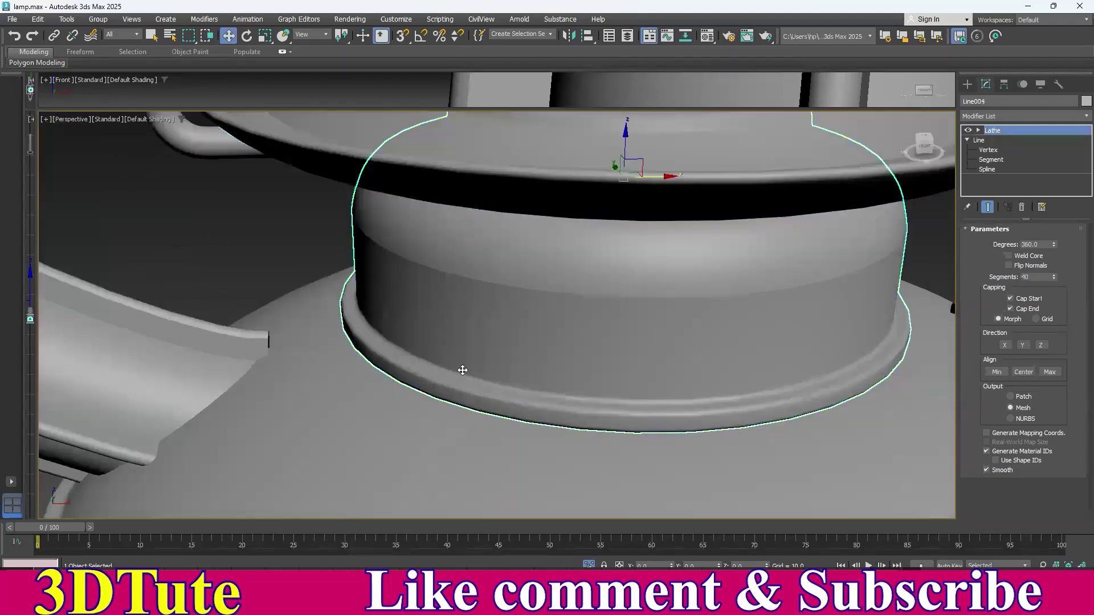
pyautogui.moveTo(1033, 274); pyautogui.dragTo(1003, 278)
pyautogui.write('60')
pyautogui.press('Return')
# - Set the Lathe segments of the lantern's wide base to 60 and deselect it
pyautogui.scroll(-4, 600, 244)
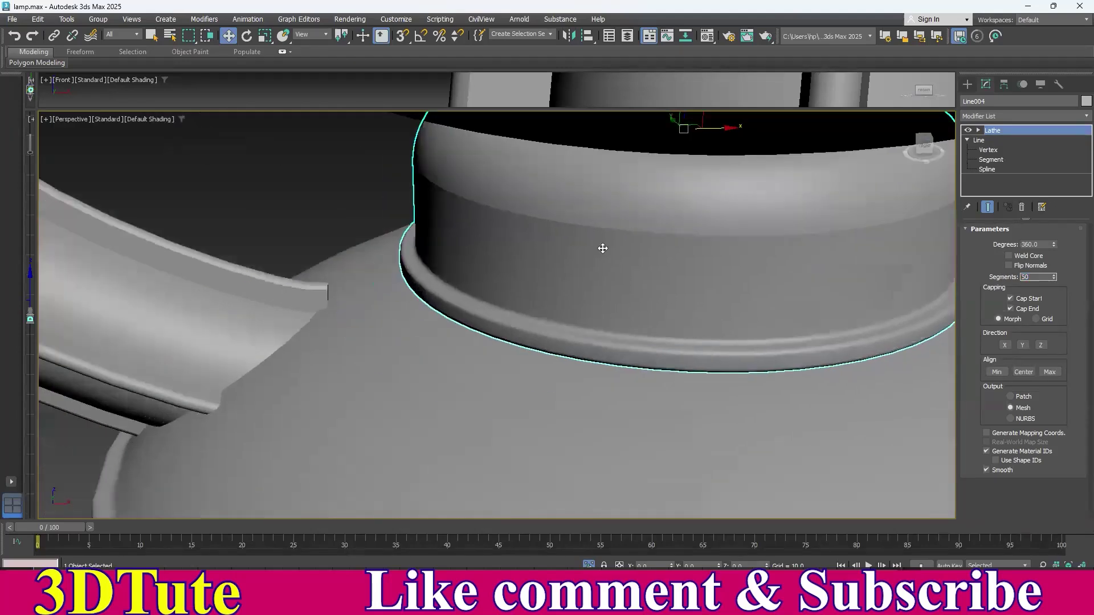
pyautogui.scroll(3, 488, 315)
pyautogui.click(319, 453)
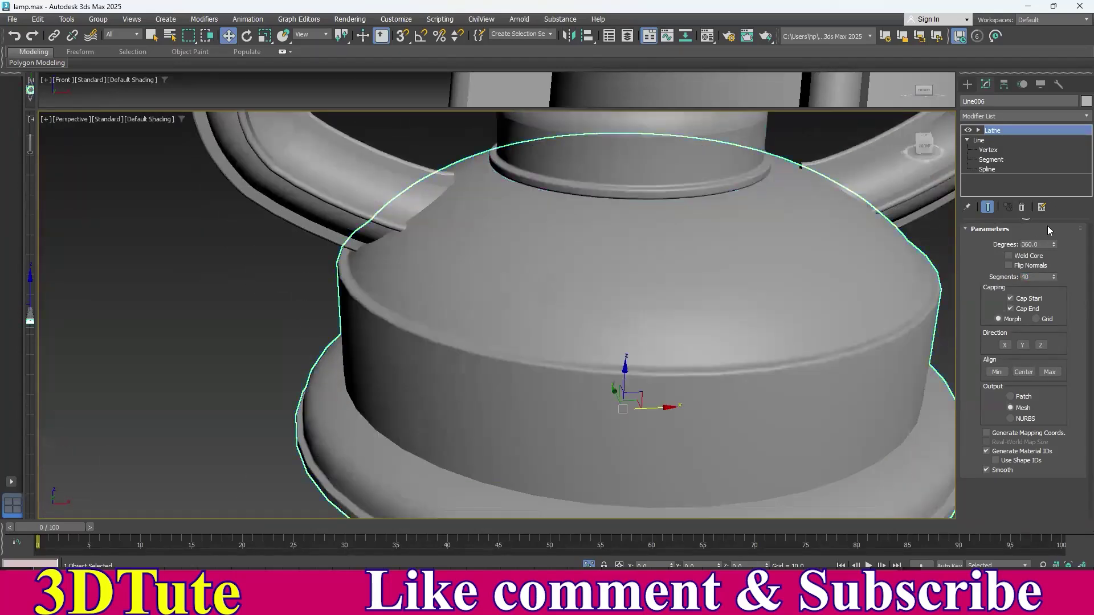
pyautogui.moveTo(1033, 277); pyautogui.dragTo(1003, 274)
pyautogui.write('60')
pyautogui.press('Return')
pyautogui.scroll(-10, 633, 287)
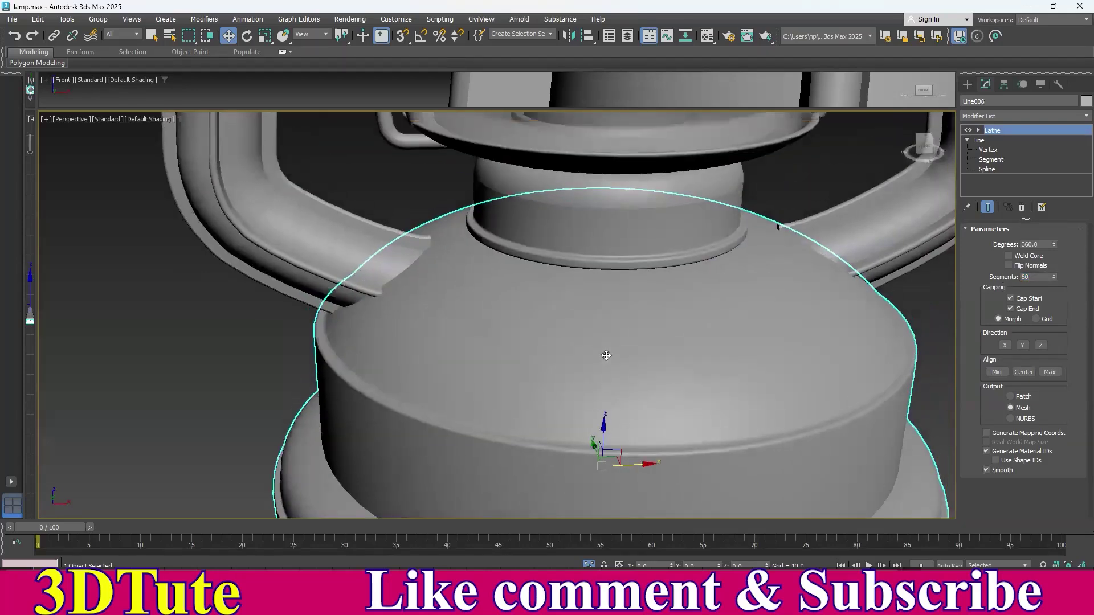
pyautogui.click(735, 353)
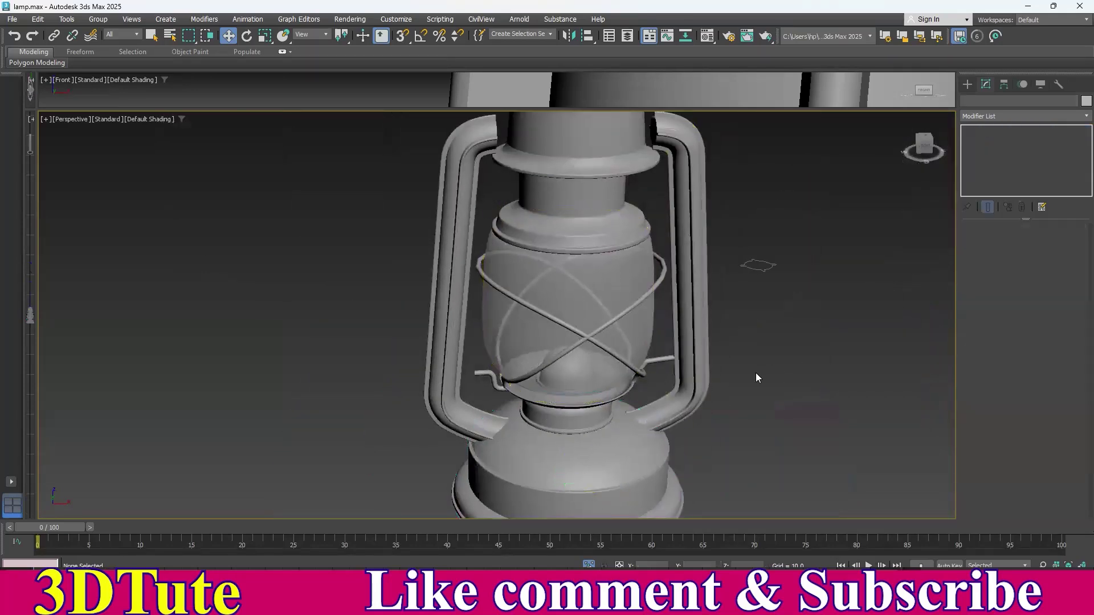
# - Examine the whole lantern up close and from a distance for smoothness and gaps between parts
pyautogui.scroll(-4, 650, 373)
pyautogui.keyDown('alt'); pyautogui.moveTo(663, 375); pyautogui.dragTo(648, 340, button='middle'); pyautogui.keyUp('alt')
pyautogui.moveTo(649, 341); pyautogui.dragTo(666, 332, button='middle')
pyautogui.scroll(6, 592, 356)
pyautogui.moveTo(561, 354); pyautogui.dragTo(593, 349, button='middle')
pyautogui.keyDown('alt'); pyautogui.moveTo(592, 349); pyautogui.dragTo(510, 309, button='middle'); pyautogui.keyUp('alt')
pyautogui.scroll(-6, 600, 333)
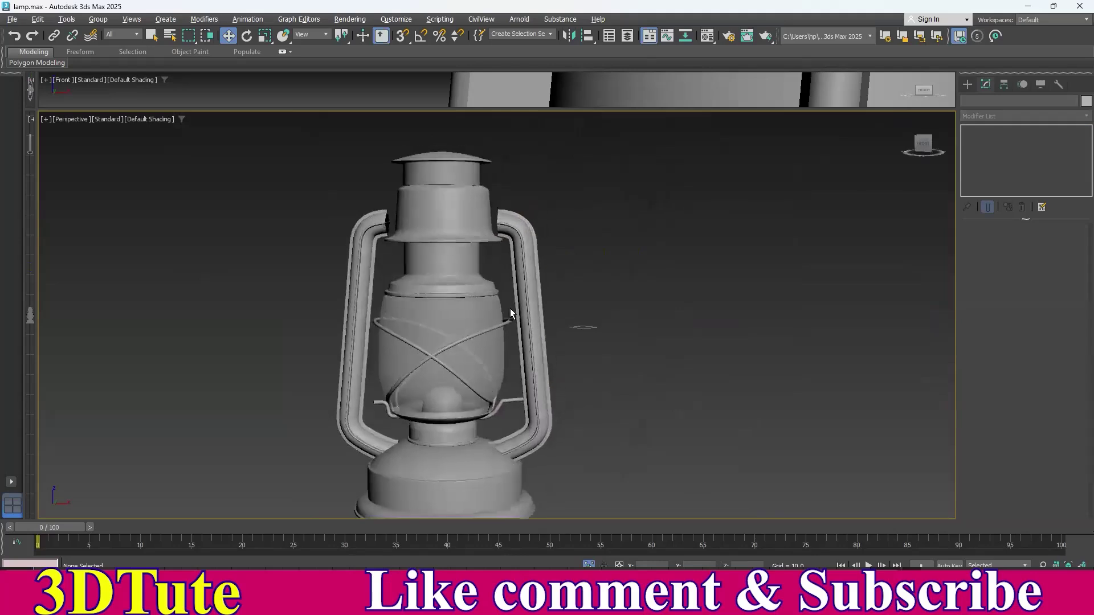
# - Move the upper end vertex of the right side tube's path inward until the tube enters the chimney hood
pyautogui.scroll(6, 510, 203)
pyautogui.scroll(-3, 510, 203)
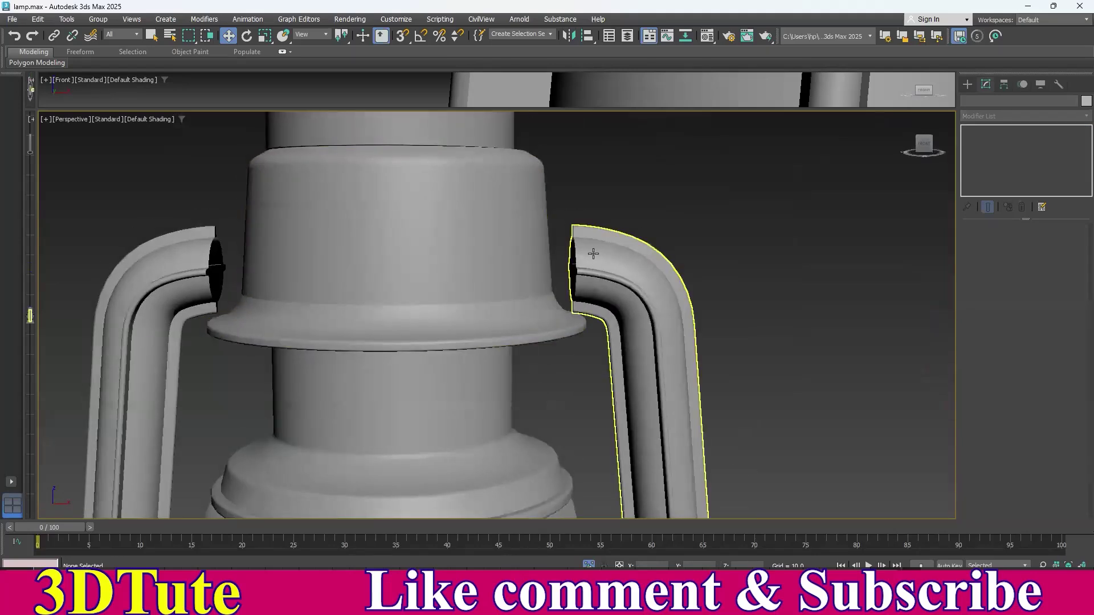
pyautogui.click(629, 256)
pyautogui.scroll(2, 629, 256)
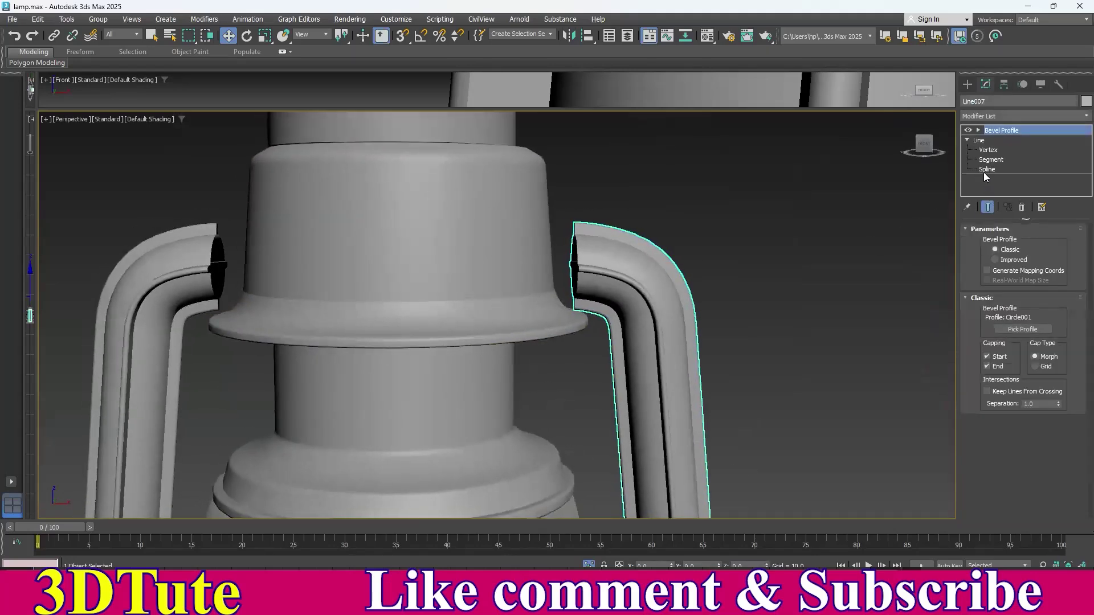
pyautogui.click(988, 150)
pyautogui.click(573, 232)
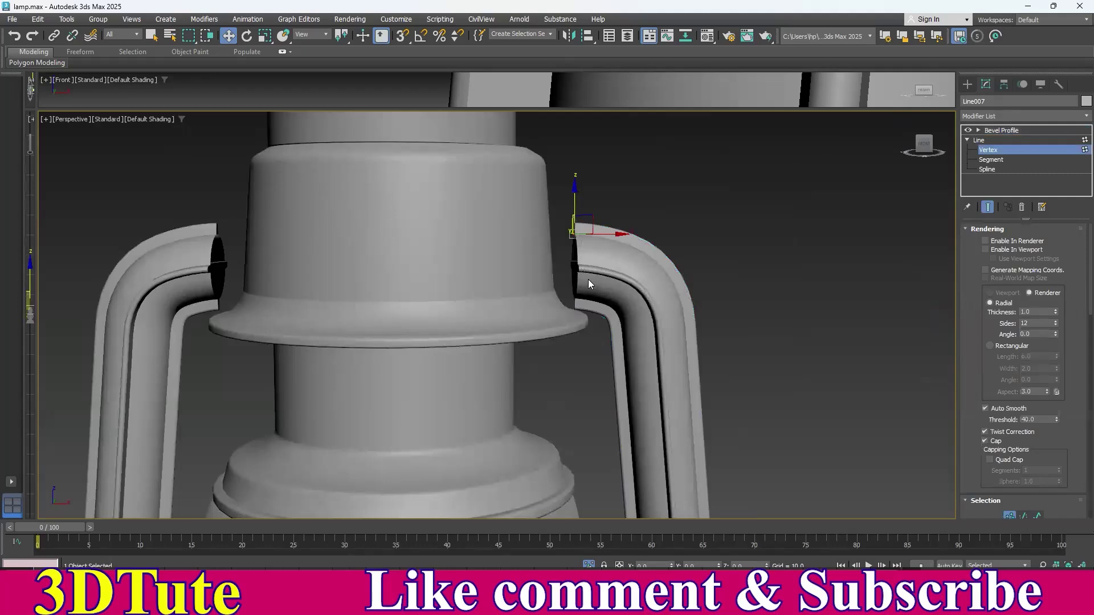
pyautogui.moveTo(609, 232); pyautogui.dragTo(550, 232)
pyautogui.moveTo(447, 252); pyautogui.dragTo(551, 257, button='middle')
pyautogui.click(977, 142)
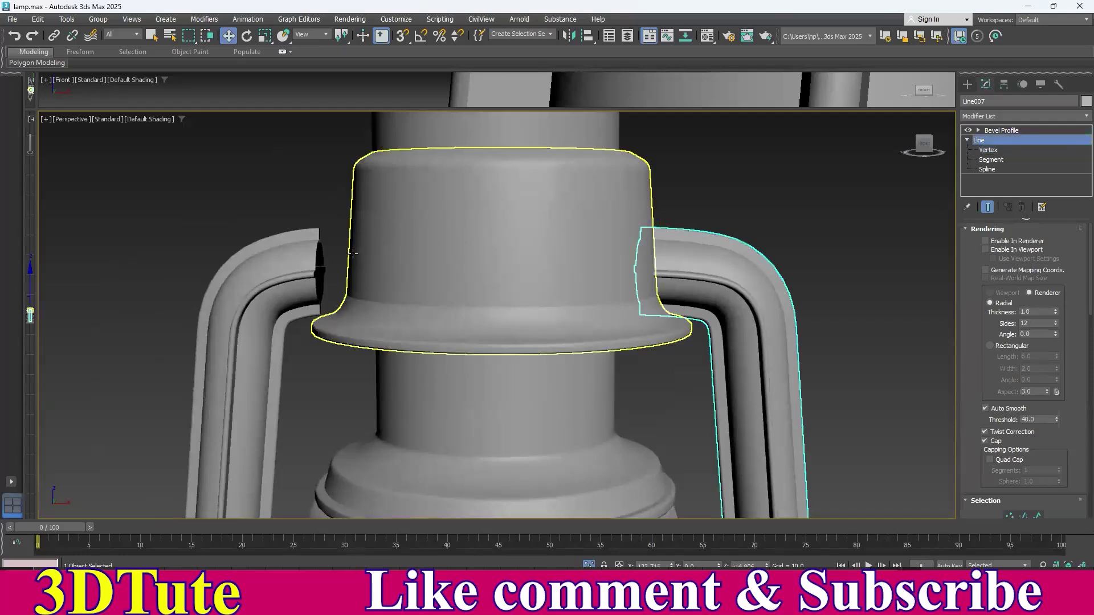
# - Move the upper end vertex of the left side tube's path inward until the tube enters the chimney hood
pyautogui.click(290, 277)
pyautogui.click(290, 276)
pyautogui.click(967, 140)
pyautogui.click(988, 149)
pyautogui.moveTo(335, 245); pyautogui.dragTo(282, 197)
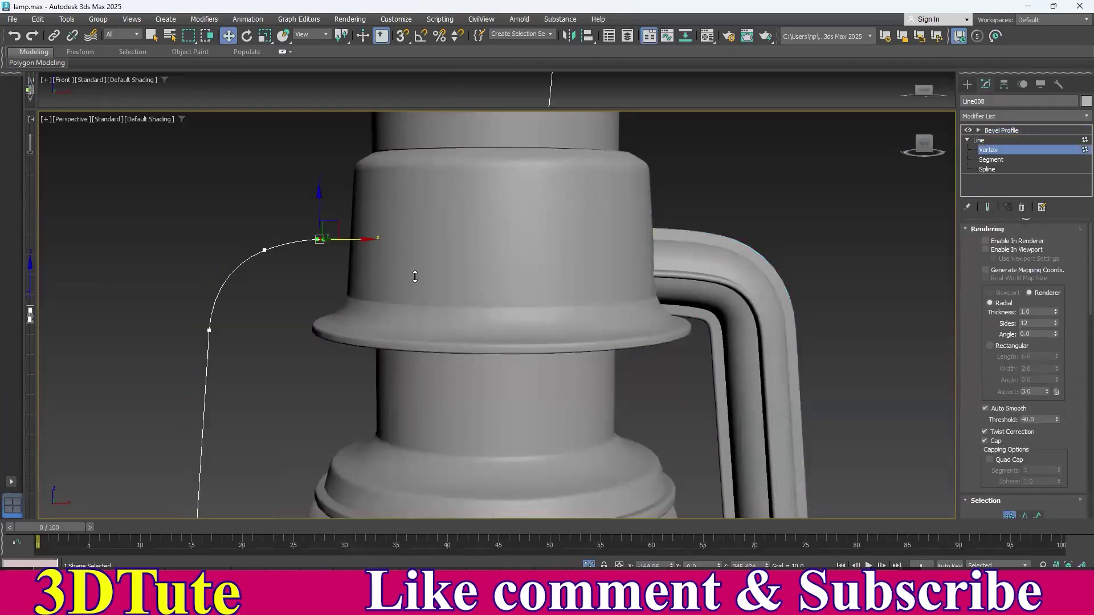
pyautogui.moveTo(414, 276); pyautogui.dragTo(464, 274, button='middle')
pyautogui.click(987, 207)
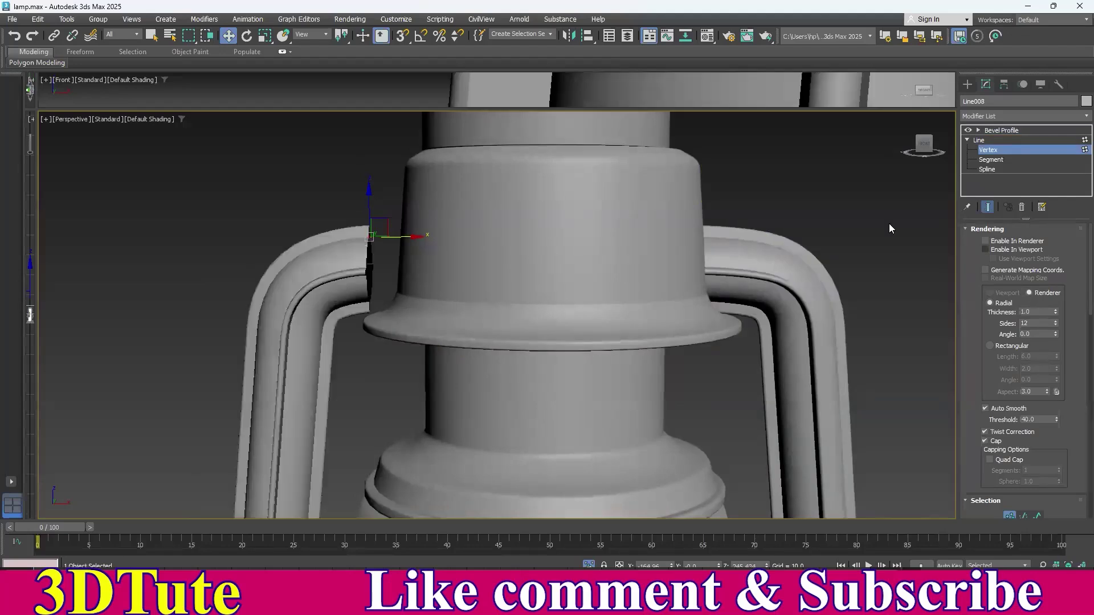
pyautogui.moveTo(437, 240); pyautogui.dragTo(466, 240)
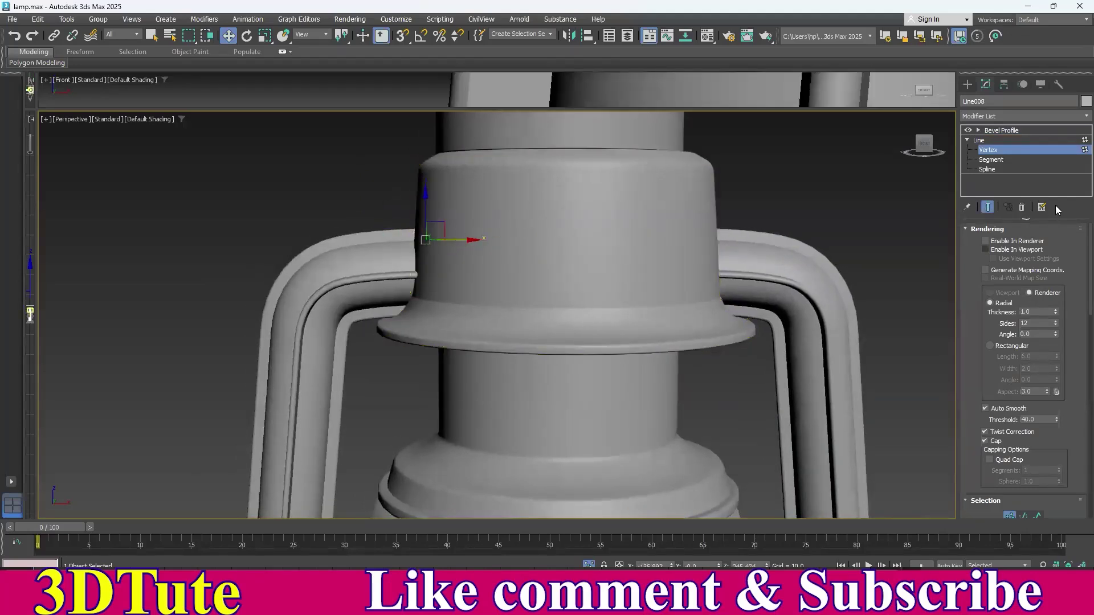
pyautogui.click(979, 140)
pyautogui.click(820, 211)
# - Inspect the joined side tubes, the globe with its burner, and the chimney top
pyautogui.scroll(-5, 767, 249)
pyautogui.moveTo(751, 291); pyautogui.dragTo(622, 284, button='middle')
pyautogui.scroll(4, 575, 311)
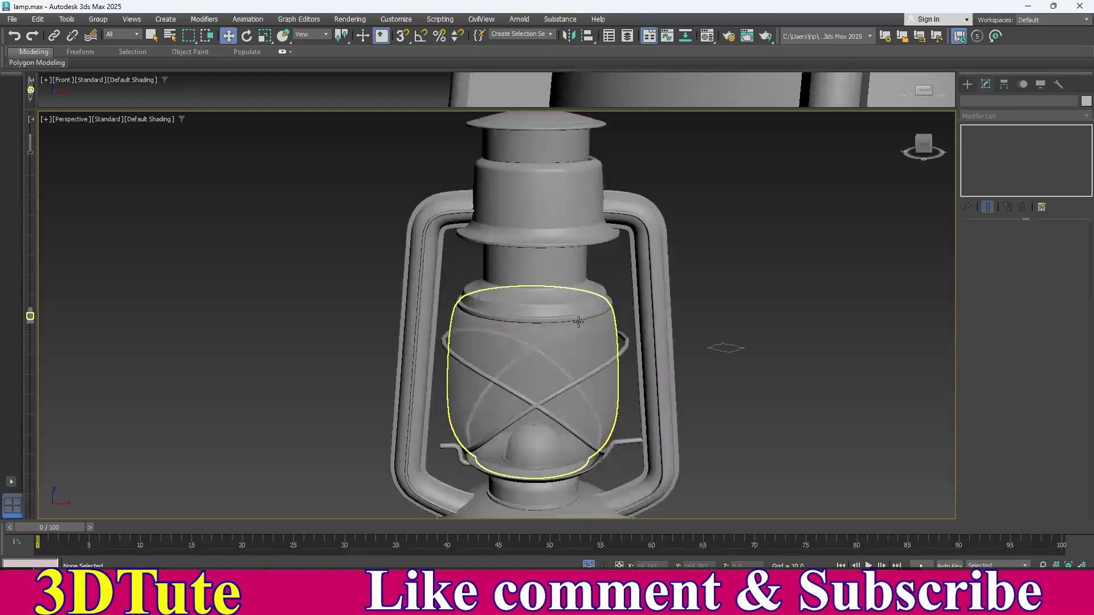
pyautogui.scroll(5, 579, 323)
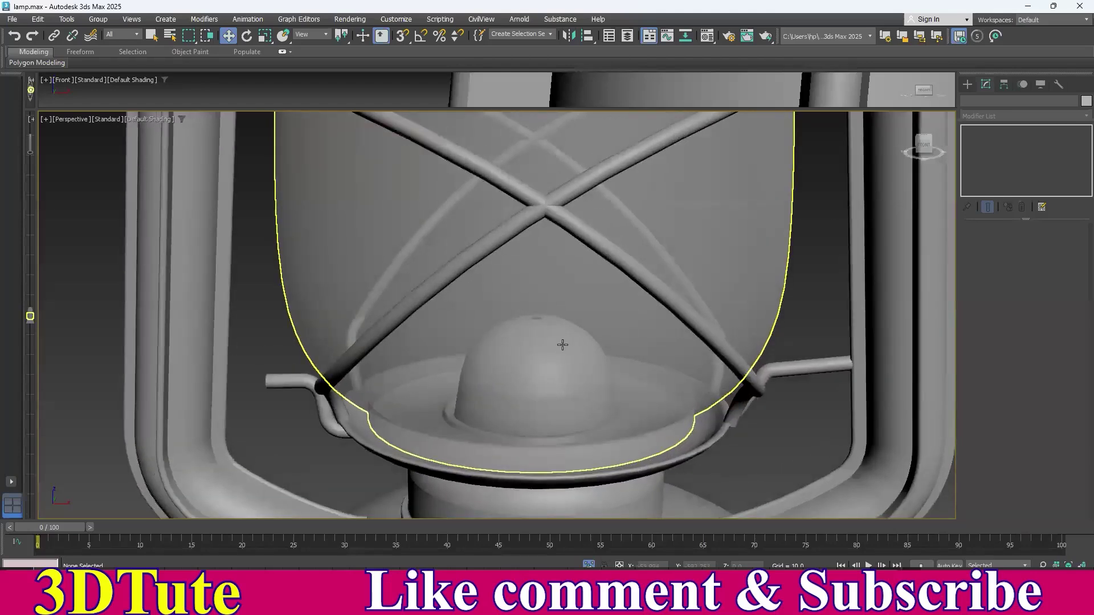
pyautogui.scroll(-5, 571, 374)
pyautogui.moveTo(586, 370); pyautogui.dragTo(583, 475, button='middle')
pyautogui.moveTo(581, 207); pyautogui.dragTo(563, 364, button='middle')
pyautogui.moveTo(532, 224); pyautogui.dragTo(519, 215, button='middle')
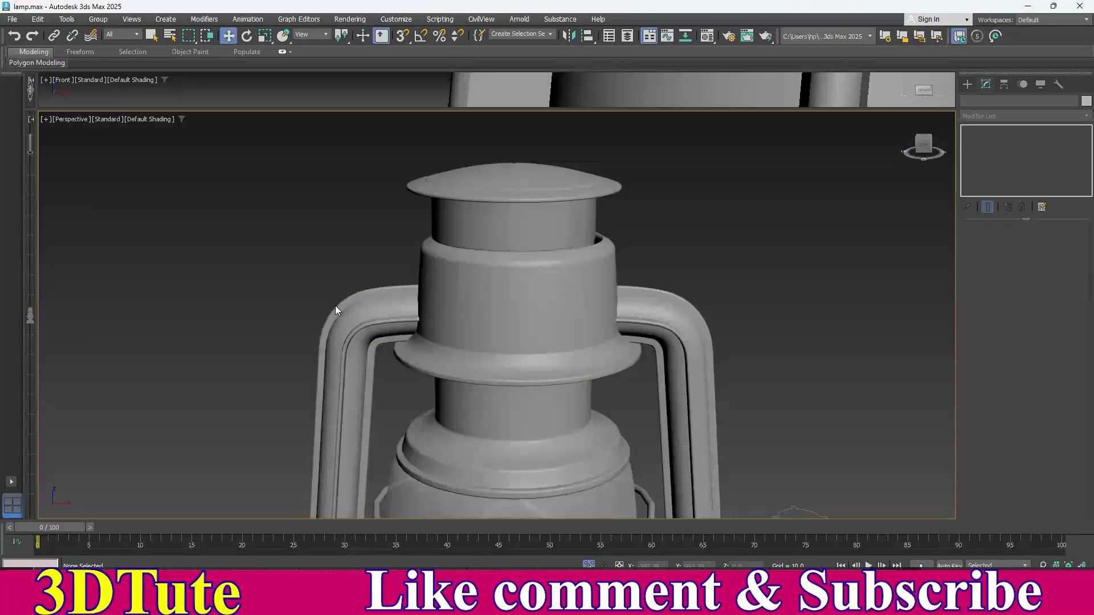
pyautogui.moveTo(335, 311); pyautogui.dragTo(342, 288, button='middle')
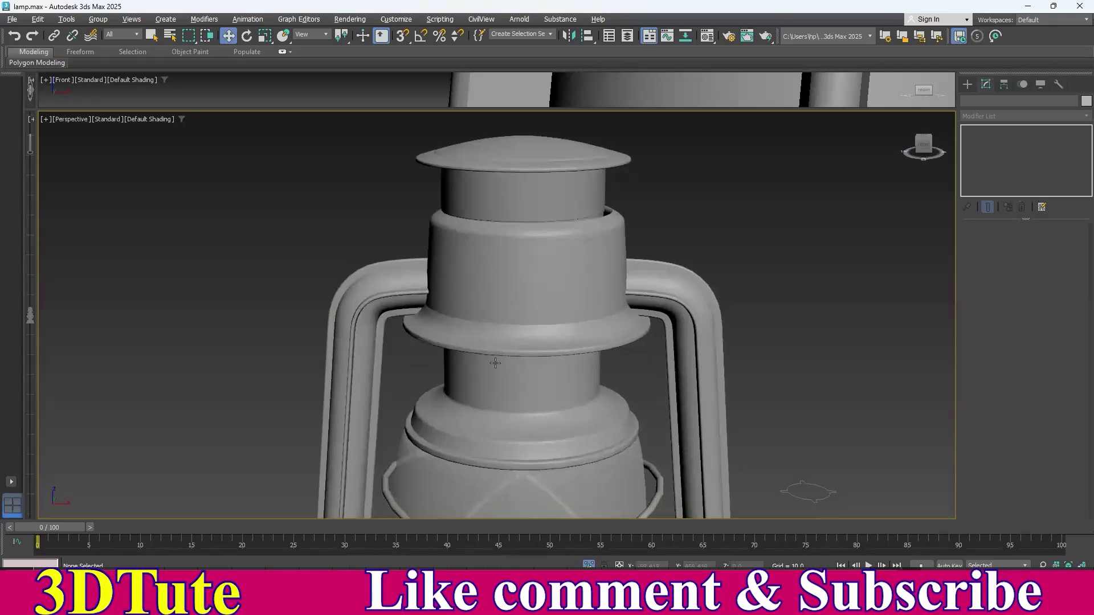
# - Isolate nothing but compare against the full scene: restore the reference image and examine its tube brackets, vent holes and burner
pyautogui.hotkey('alt', 'q')
pyautogui.moveTo(506, 309); pyautogui.dragTo(501, 436, button='middle')
pyautogui.keyDown('alt'); pyautogui.moveTo(479, 333); pyautogui.dragTo(547, 349, button='middle'); pyautogui.keyUp('alt')
pyautogui.scroll(3, 425, 264)
pyautogui.moveTo(418, 355); pyautogui.dragTo(374, 237, button='middle')
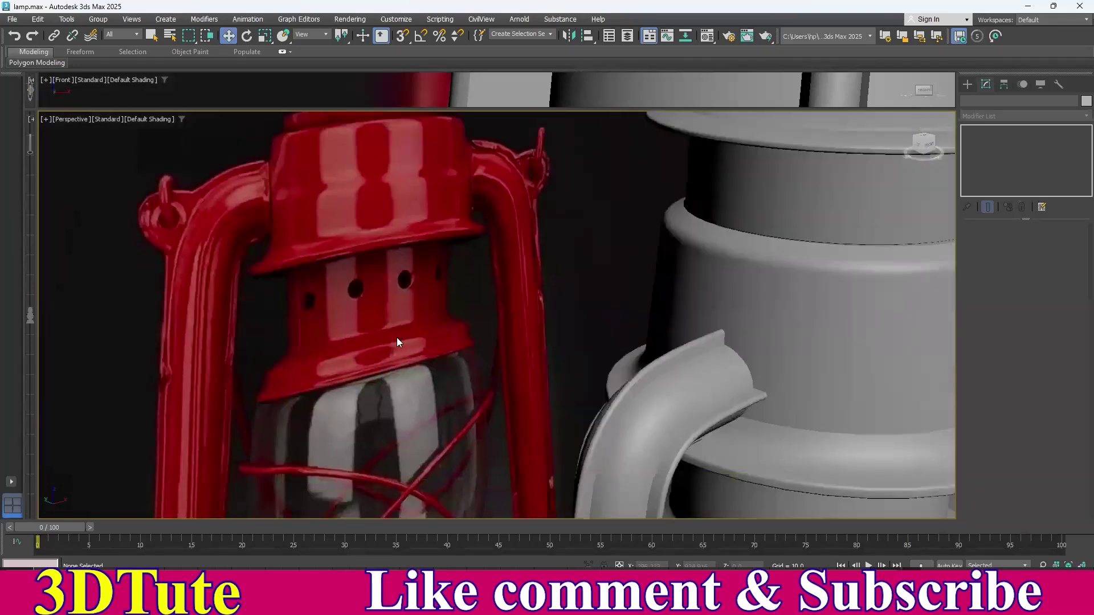
pyautogui.moveTo(401, 165); pyautogui.dragTo(383, 286, button='middle')
pyautogui.scroll(3, 384, 287)
pyautogui.moveTo(325, 220); pyautogui.dragTo(348, 363, button='middle')
pyautogui.scroll(-5, 374, 321)
pyautogui.moveTo(446, 354); pyautogui.dragTo(449, 269, button='middle')
pyautogui.scroll(10, 467, 320)
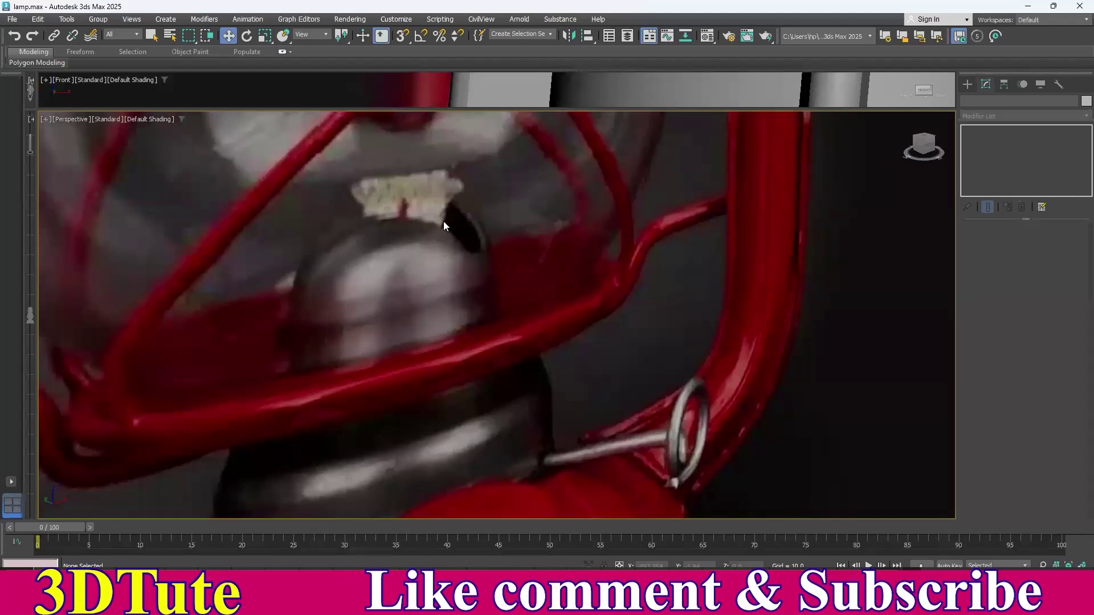
# - Examine the wire loop and cap at the top of the reference lantern against the modelled chimney cap
pyautogui.scroll(-10, 471, 276)
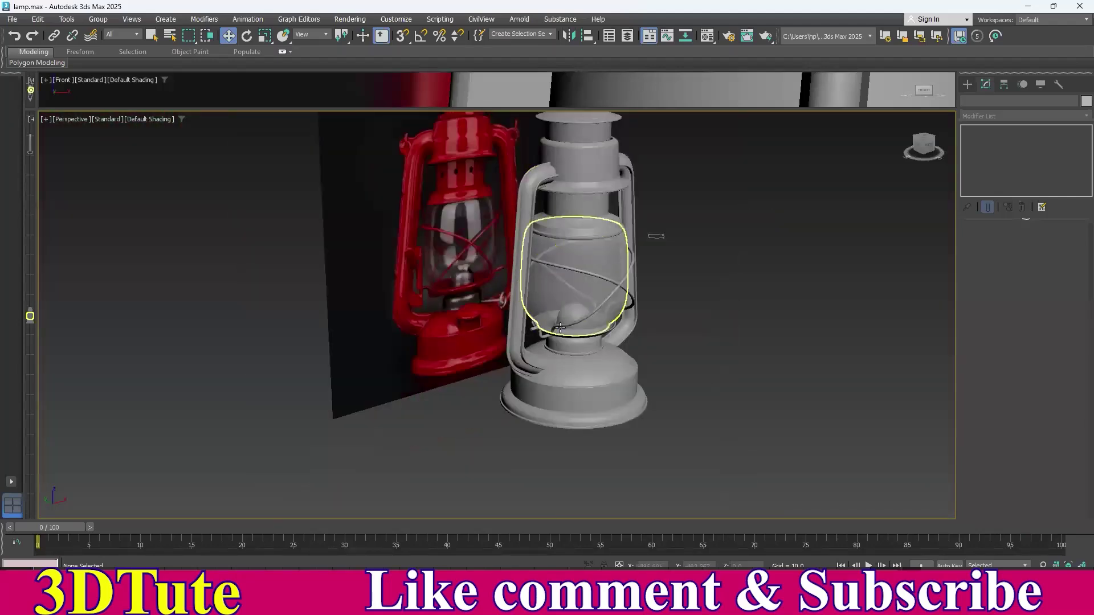
pyautogui.keyDown('alt'); pyautogui.moveTo(541, 263); pyautogui.dragTo(501, 354, button='middle'); pyautogui.keyUp('alt')
pyautogui.scroll(5, 484, 289)
pyautogui.moveTo(510, 278)
pyautogui.mouseDown(button='middle')
pyautogui.moveTo(492, 287)
pyautogui.moveTo(520, 236)
pyautogui.moveTo(507, 296)
pyautogui.mouseUp(button='middle')
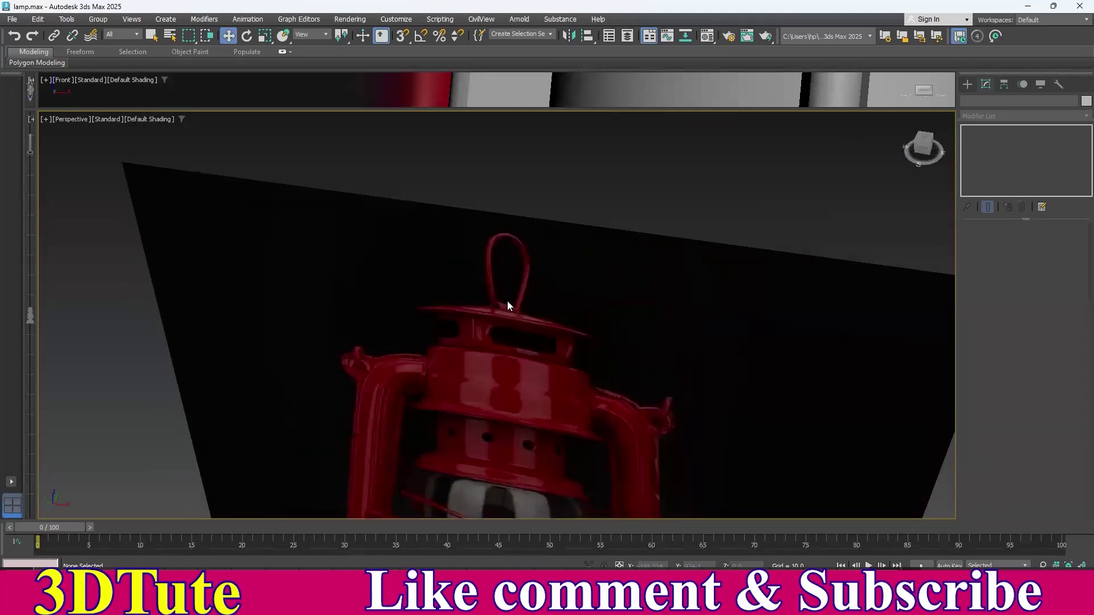
pyautogui.scroll(-6, 483, 388)
pyautogui.moveTo(483, 388); pyautogui.dragTo(525, 296, button='middle')
pyautogui.scroll(3, 491, 319)
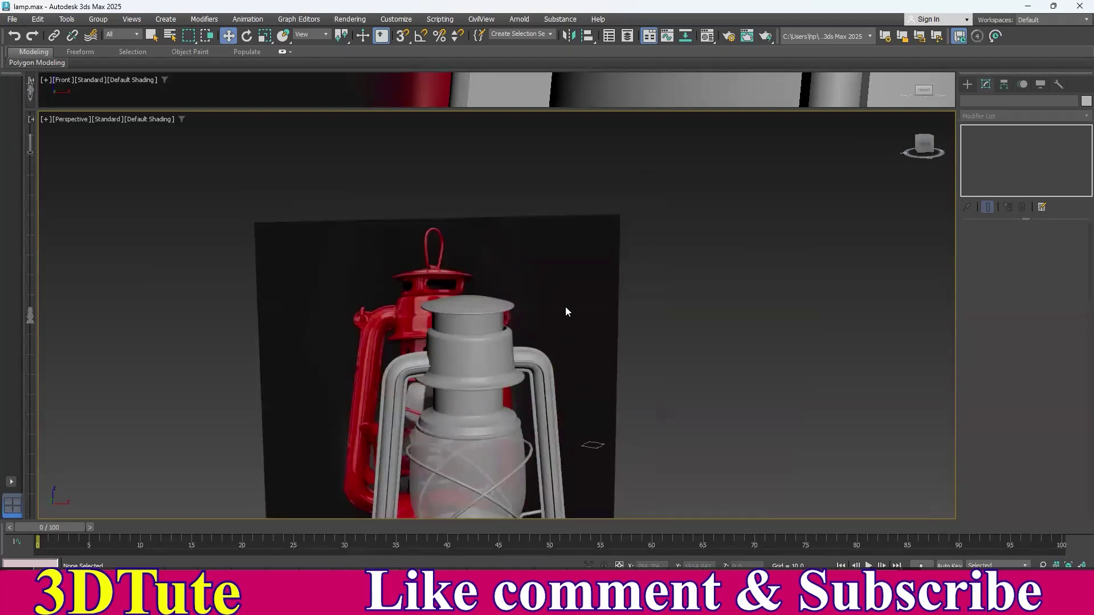
# - In the Front view, draw an open line along the top of the chimney cap with a small flat-topped bump at the loop's foot
pyautogui.press('f')
pyautogui.scroll(-4, 500, 341)
pyautogui.scroll(-2, 501, 341)
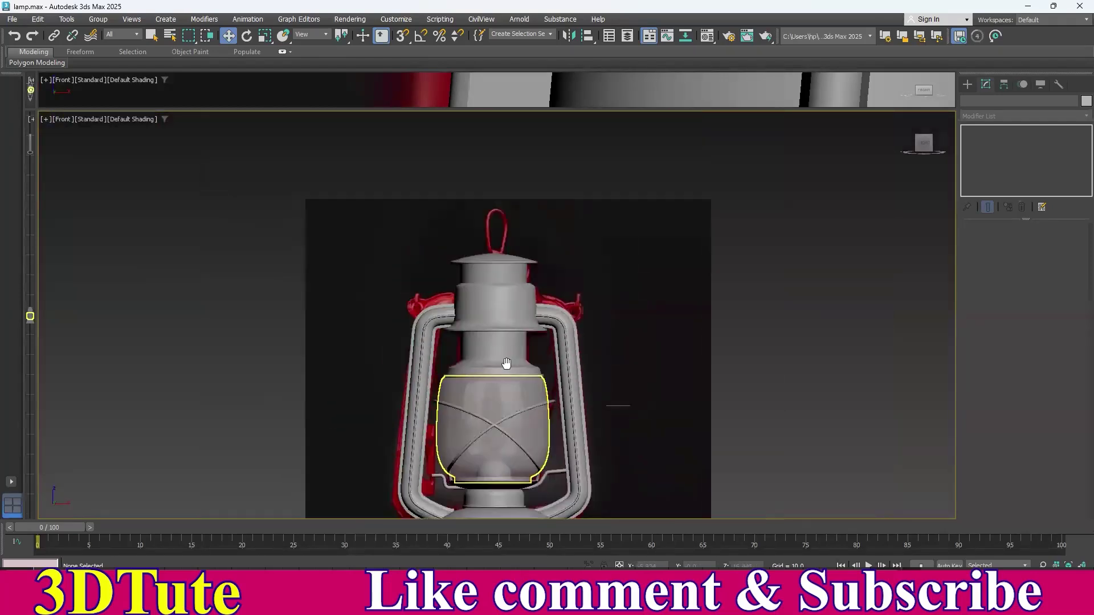
pyautogui.scroll(8, 510, 376)
pyautogui.scroll(2, 518, 475)
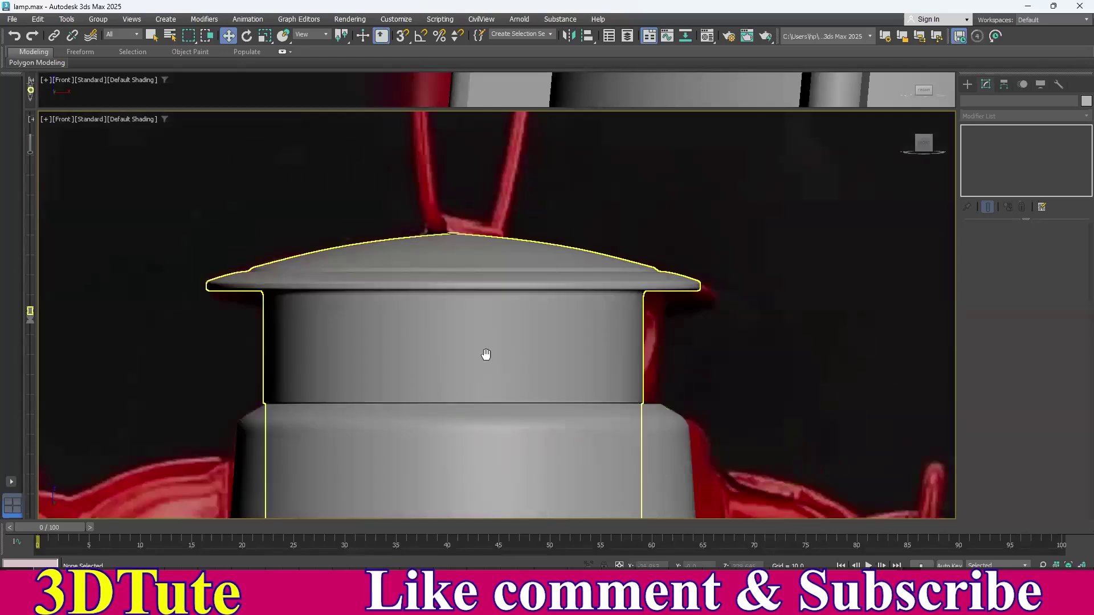
pyautogui.moveTo(486, 356); pyautogui.dragTo(483, 483, button='middle')
pyautogui.click(967, 86)
pyautogui.click(1000, 175)
pyautogui.moveTo(533, 312); pyautogui.dragTo(545, 342, button='middle')
pyautogui.scroll(2, 545, 343)
pyautogui.moveTo(495, 399); pyautogui.dragTo(519, 383, button='middle')
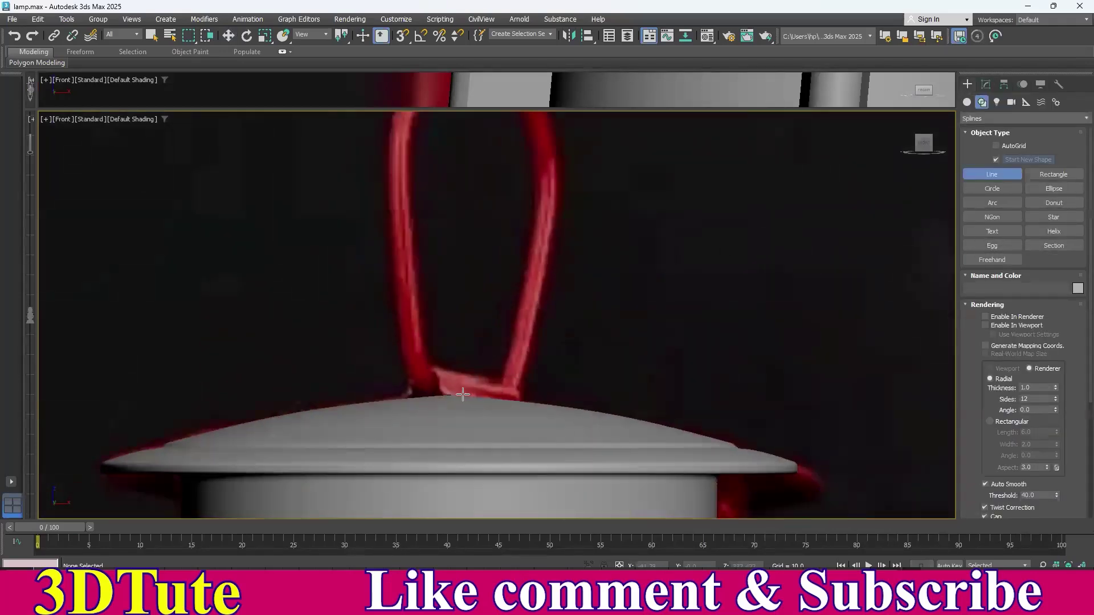
pyautogui.scroll(2, 463, 395)
pyautogui.moveTo(275, 406); pyautogui.dragTo(322, 399, button='middle')
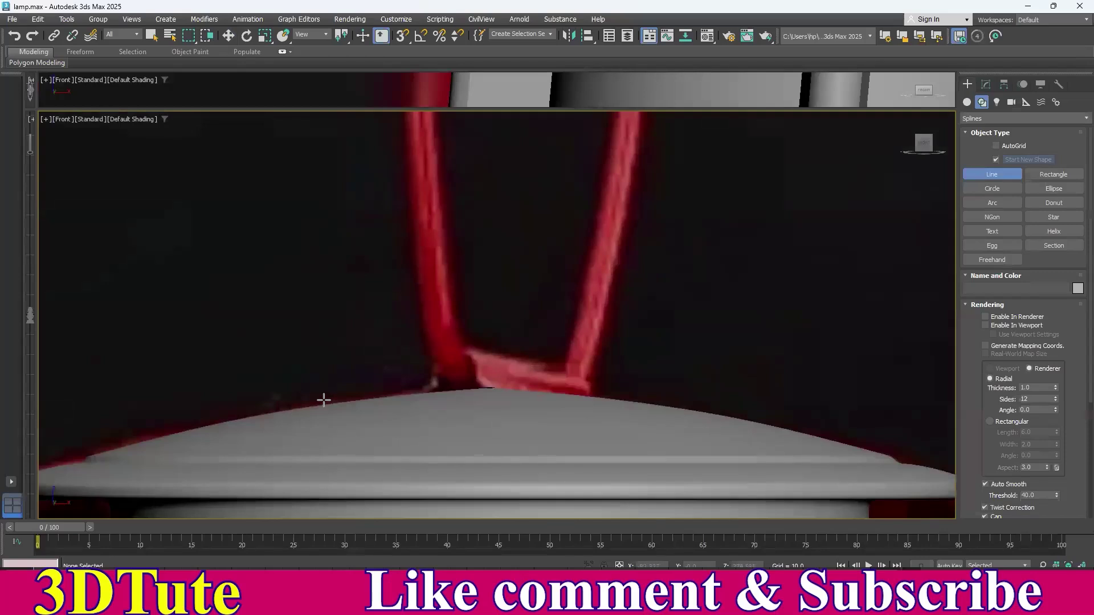
pyautogui.click(315, 403)
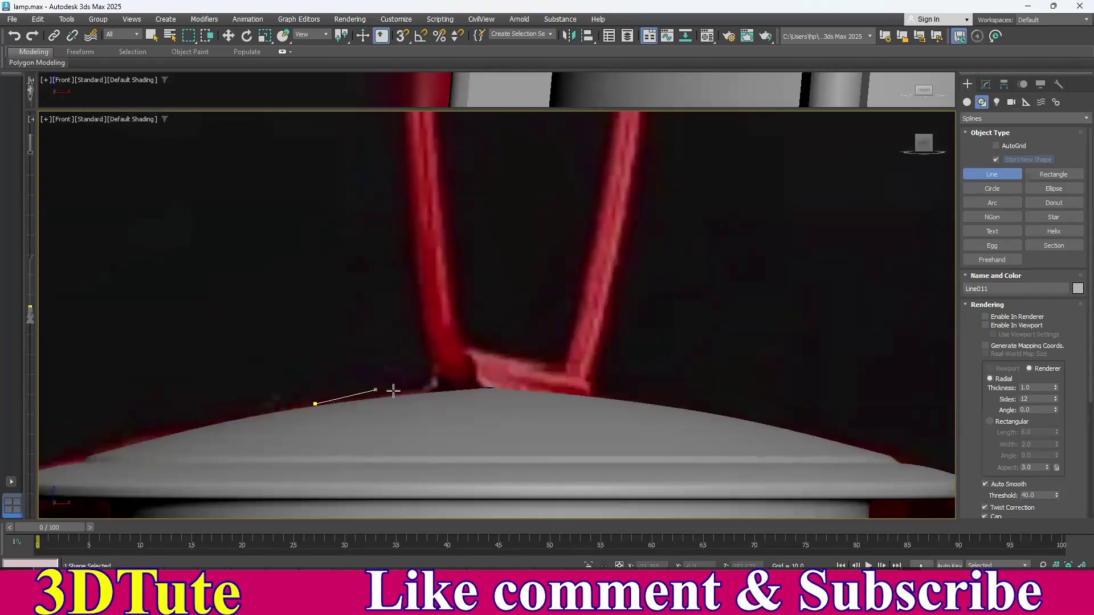
pyautogui.click(429, 390)
pyautogui.click(450, 349)
pyautogui.click(470, 350)
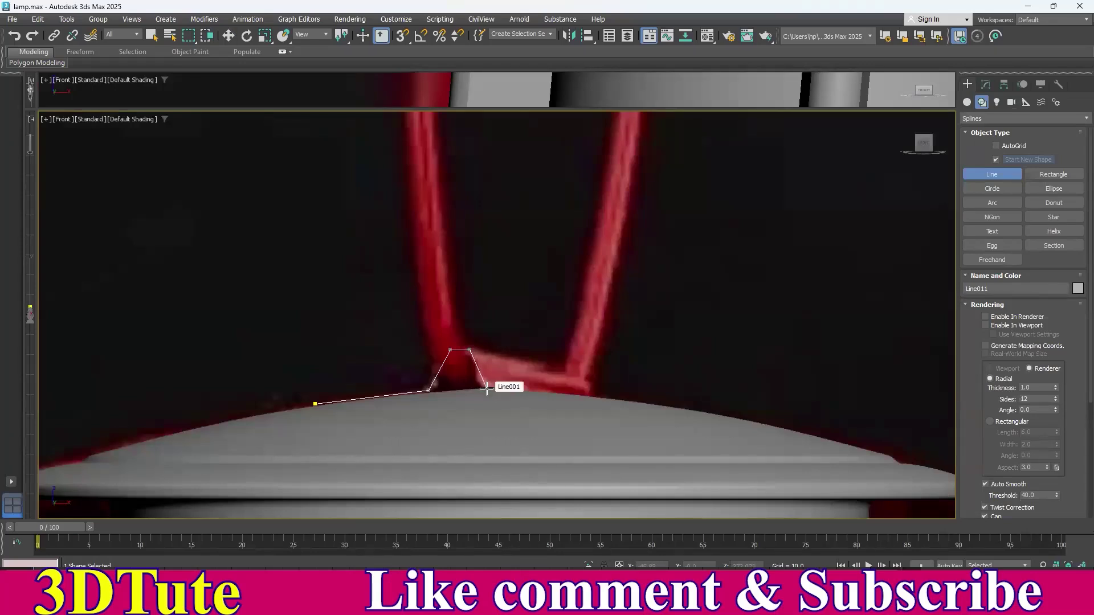
pyautogui.click(620, 399)
pyautogui.rightClick(693, 308)
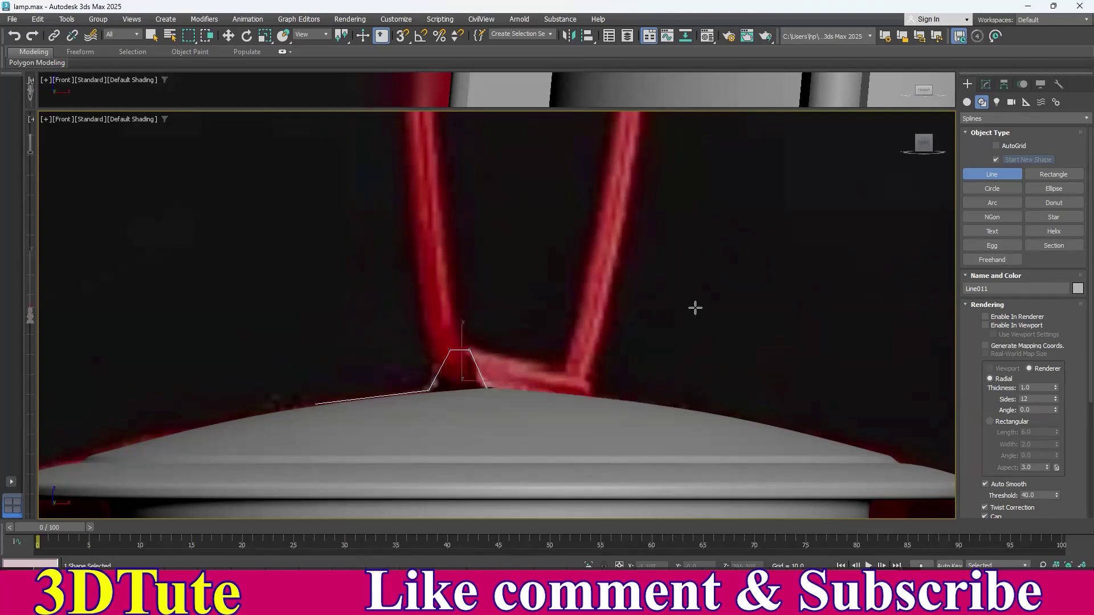
# - Move the new bracket line sideways so its bump is centred on top of the chimney cap
pyautogui.scroll(-5, 653, 358)
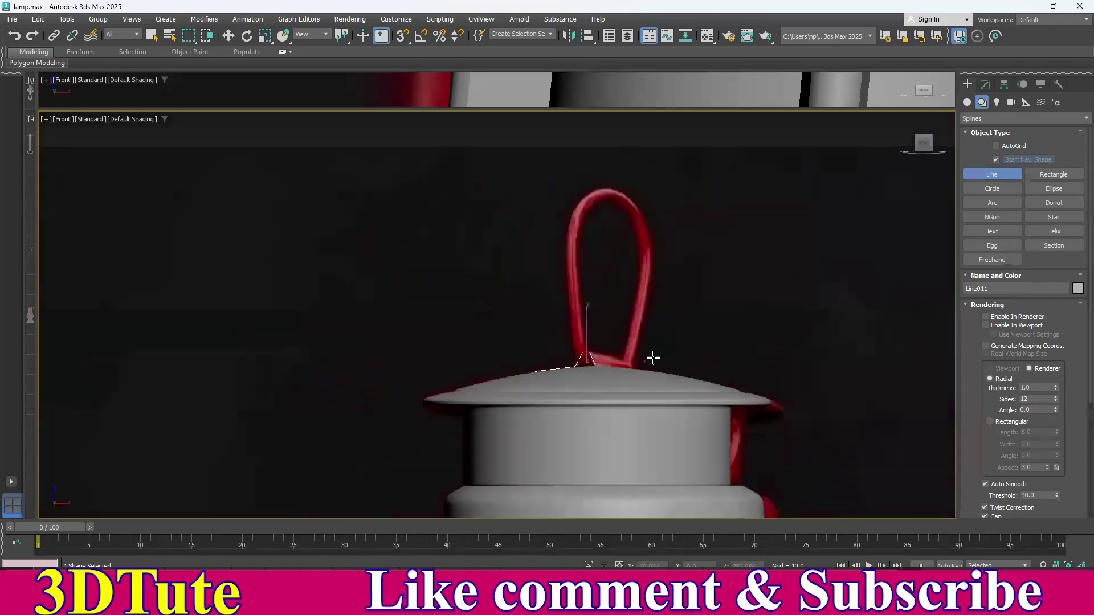
pyautogui.click(228, 35)
pyautogui.scroll(5, 484, 299)
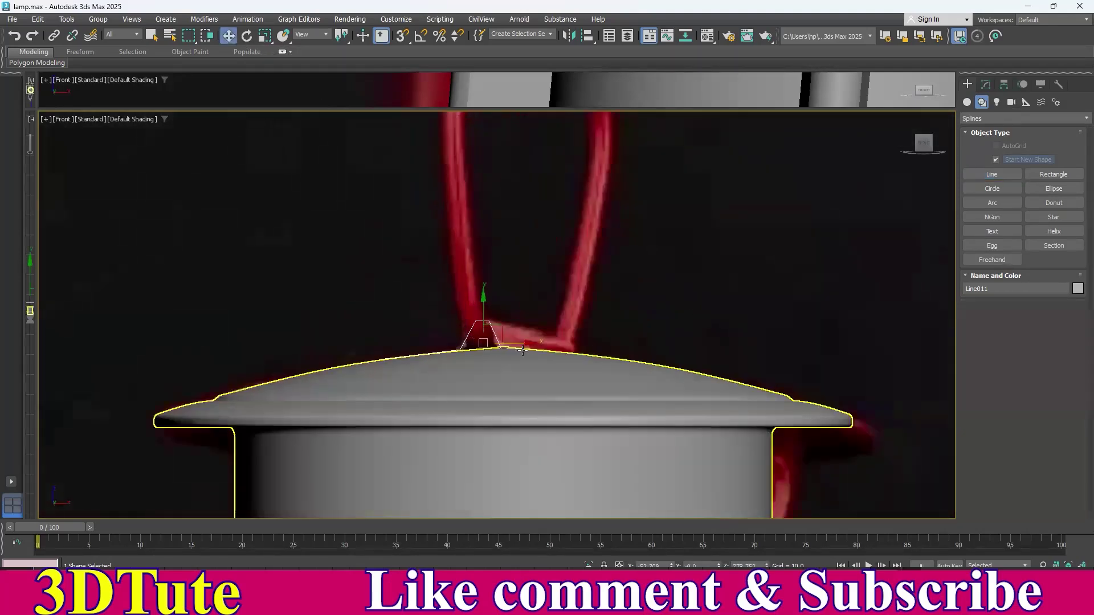
pyautogui.moveTo(505, 333); pyautogui.dragTo(525, 327)
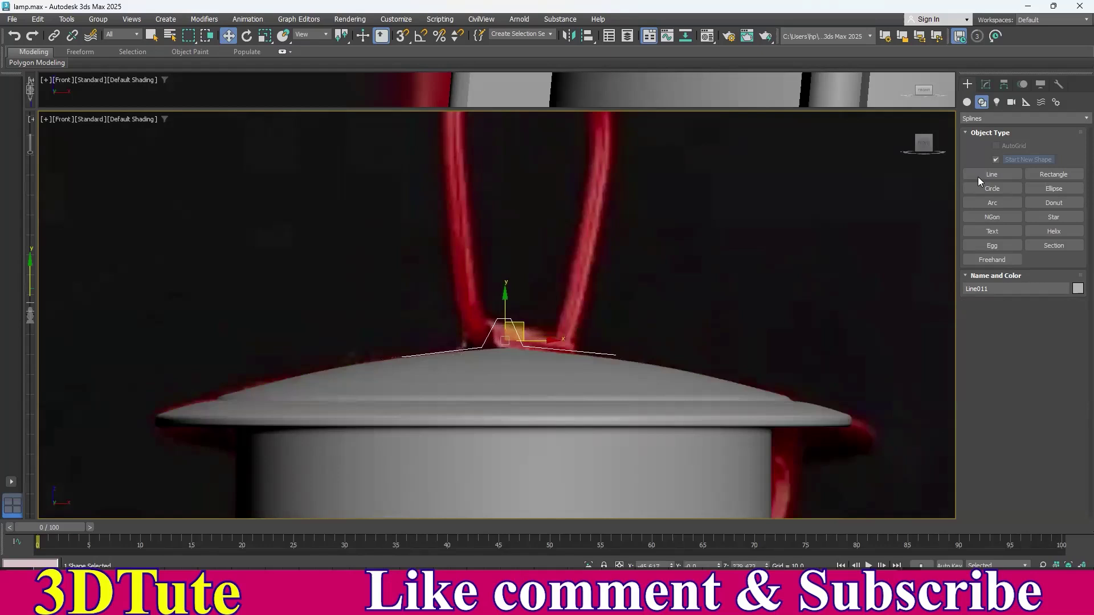
# - At vertex level, lower the two foot vertices of the bracket line's bump onto the chimney cap's surface
pyautogui.click(986, 85)
pyautogui.click(977, 140)
pyautogui.click(616, 355)
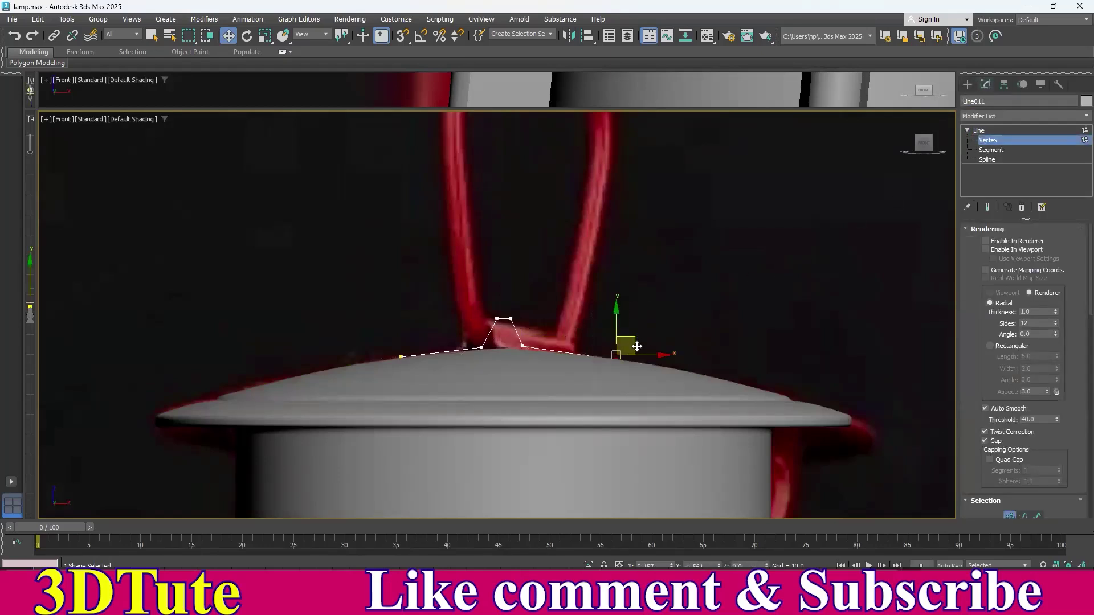
pyautogui.scroll(8, 511, 355)
pyautogui.click(593, 299)
pyautogui.moveTo(612, 284); pyautogui.dragTo(613, 299)
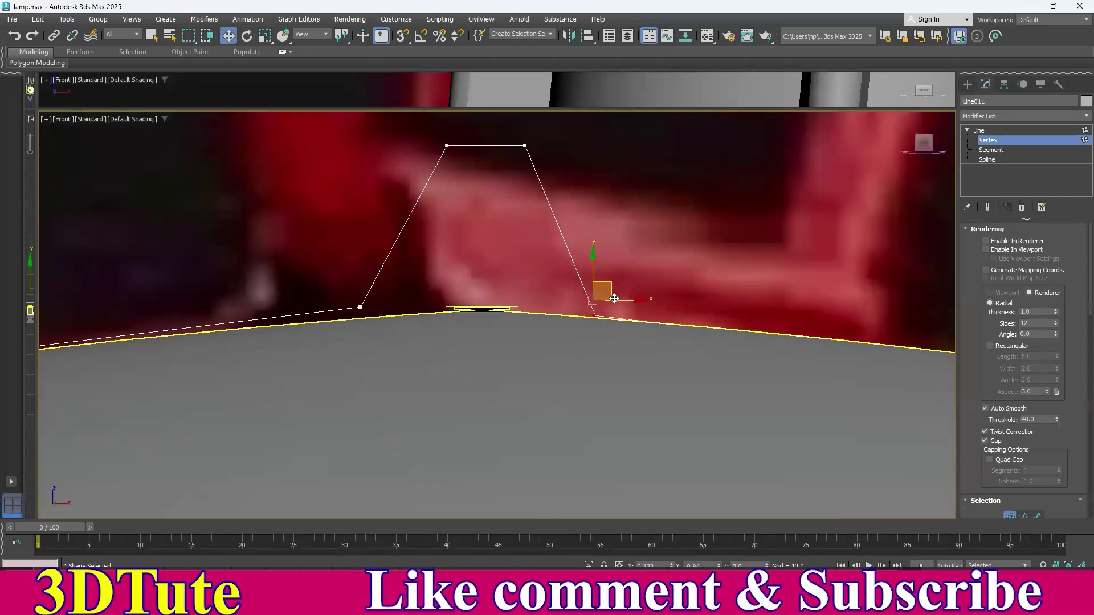
pyautogui.click(360, 307)
pyautogui.moveTo(373, 297); pyautogui.dragTo(376, 304)
# - Fillet the two foot corners of the bracket line's bump so they flow smoothly into the flat arms
pyautogui.moveTo(684, 358); pyautogui.dragTo(683, 358)
pyautogui.scroll(-6, 1006, 365)
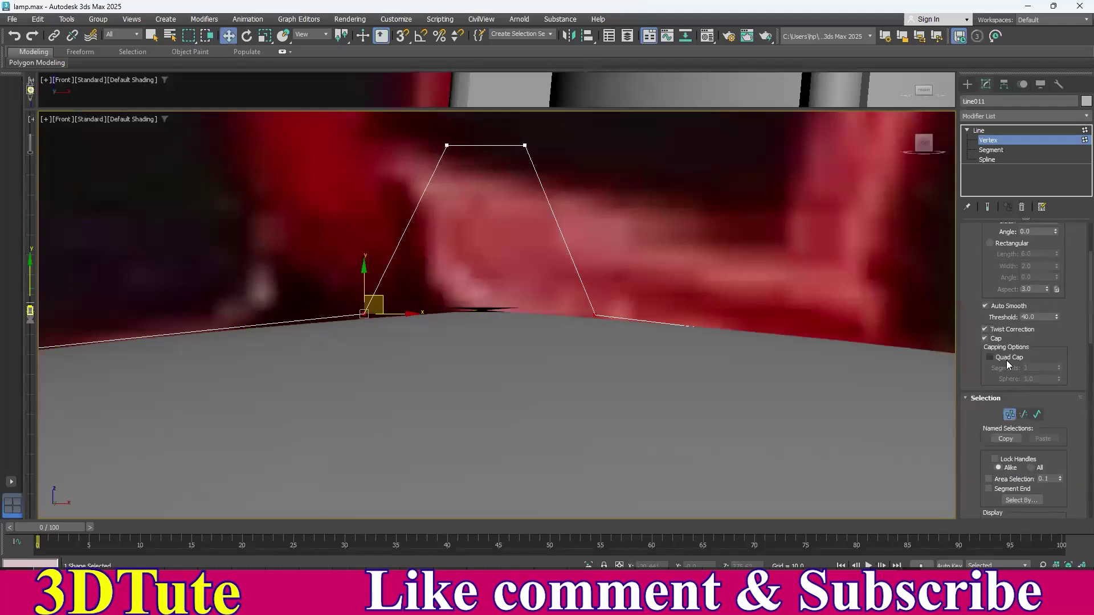
pyautogui.scroll(-5, 1011, 414)
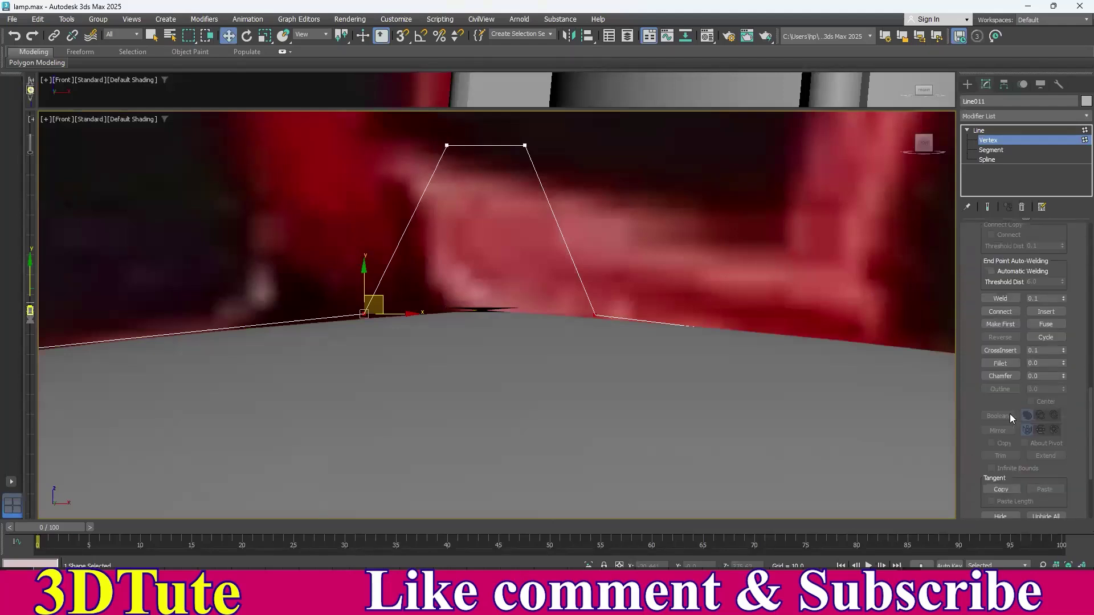
pyautogui.click(1000, 363)
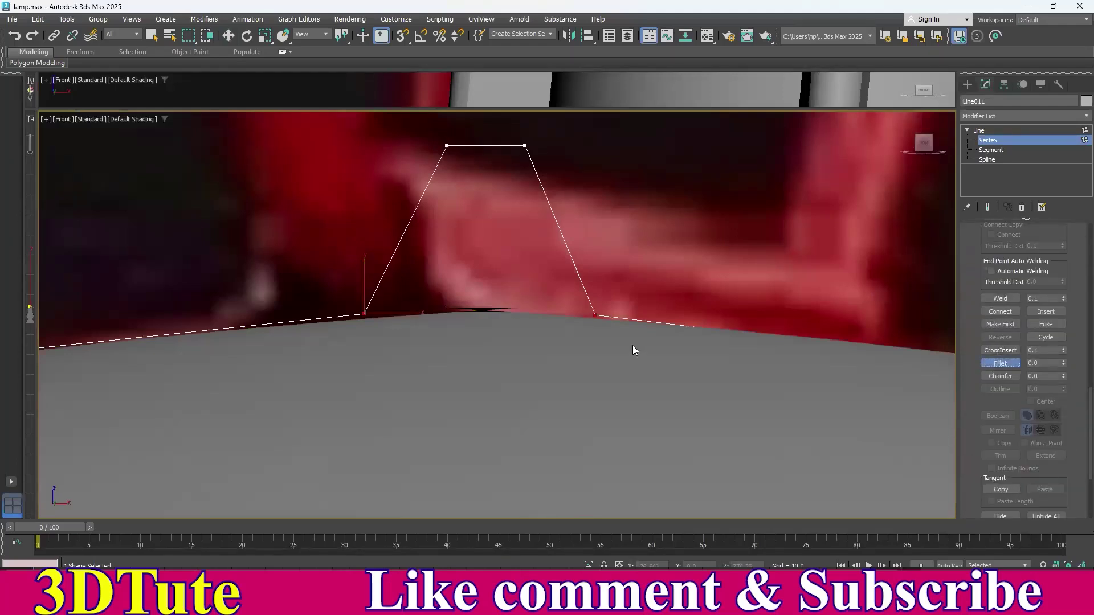
pyautogui.moveTo(596, 314); pyautogui.dragTo(590, 294)
pyautogui.moveTo(583, 245); pyautogui.dragTo(632, 403, button='middle')
# - Fillet the bump's two upper corners into a rounded crest and leave vertex editing
pyautogui.moveTo(386, 249); pyautogui.dragTo(644, 356)
pyautogui.moveTo(571, 304); pyautogui.dragTo(582, 246)
pyautogui.press('w')
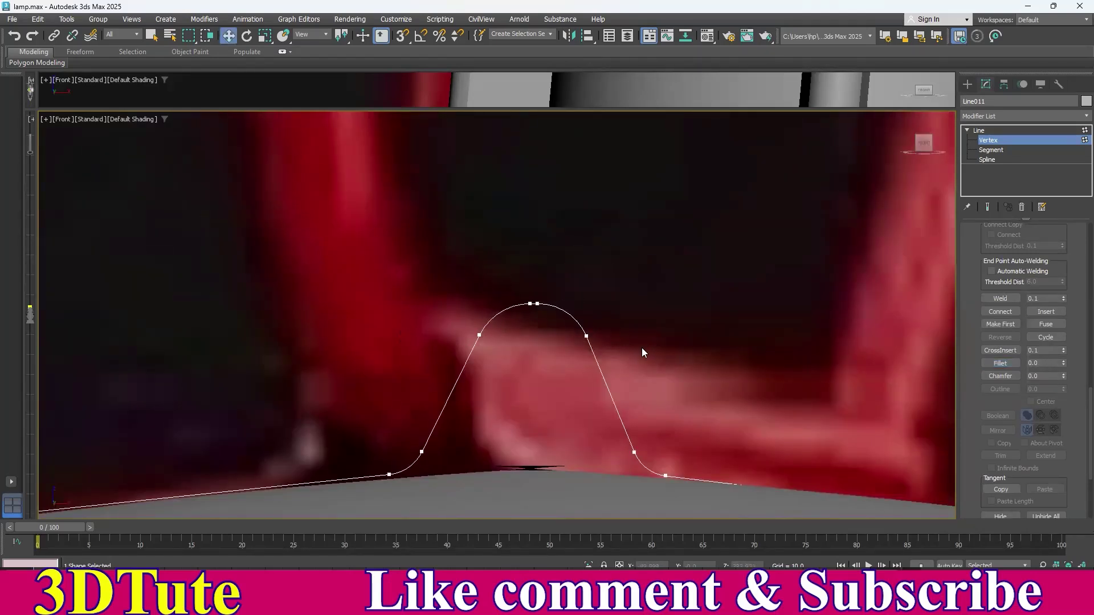
pyautogui.scroll(-6, 642, 349)
pyautogui.click(980, 131)
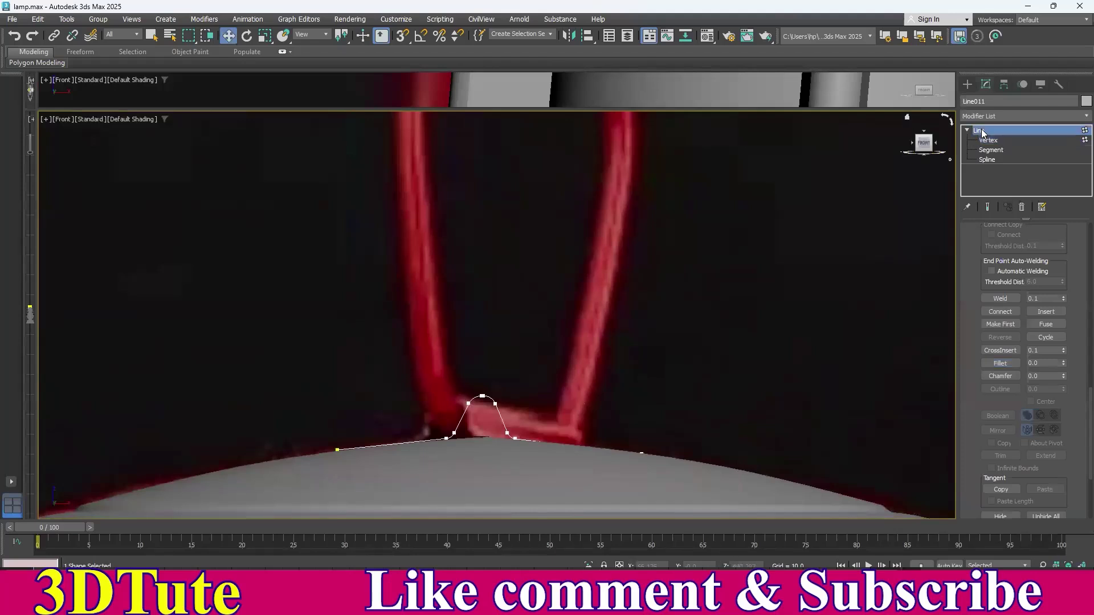
pyautogui.scroll(-5, 628, 276)
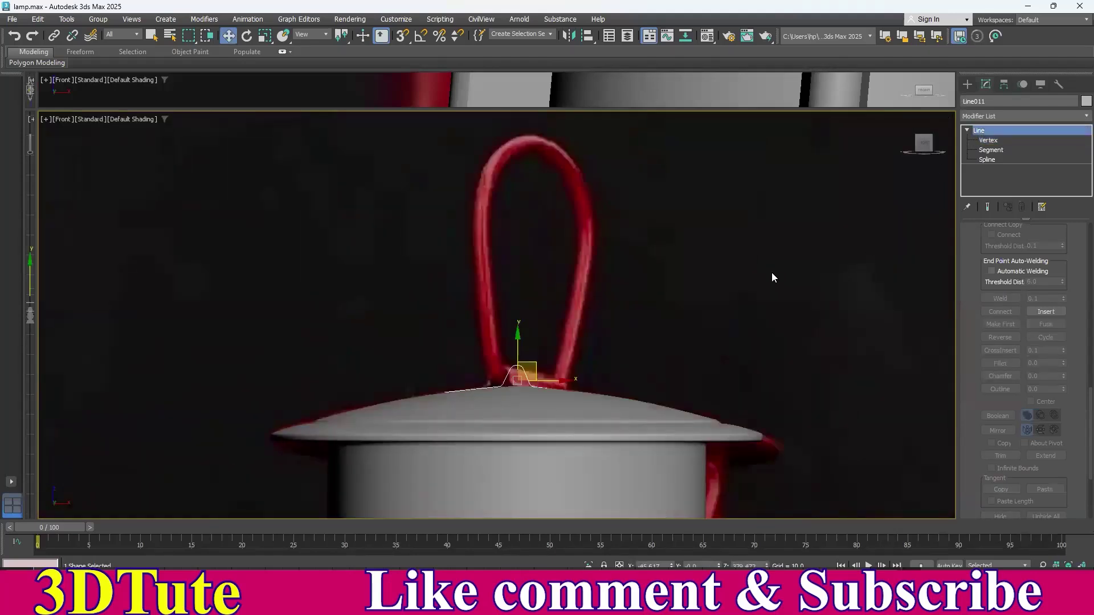
# - Start the Line tool and examine the bracket line on the chimney cap's peak from the Left view
pyautogui.moveTo(772, 274); pyautogui.dragTo(763, 303, button='middle')
pyautogui.click(969, 89)
pyautogui.click(983, 175)
pyautogui.scroll(4, 581, 399)
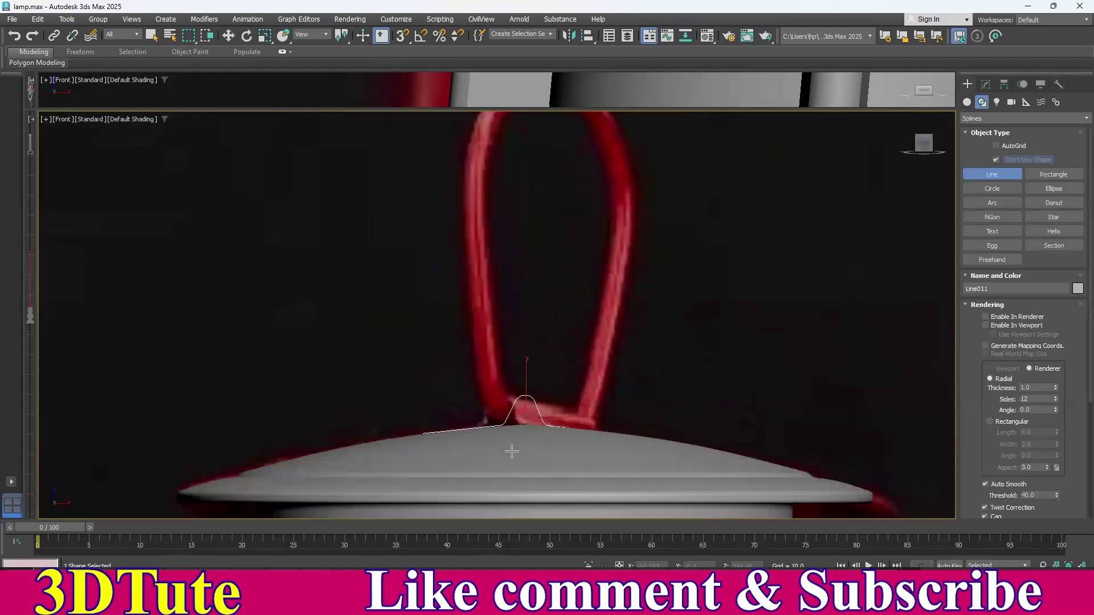
pyautogui.scroll(-1, 577, 385)
pyautogui.scroll(-3, 586, 349)
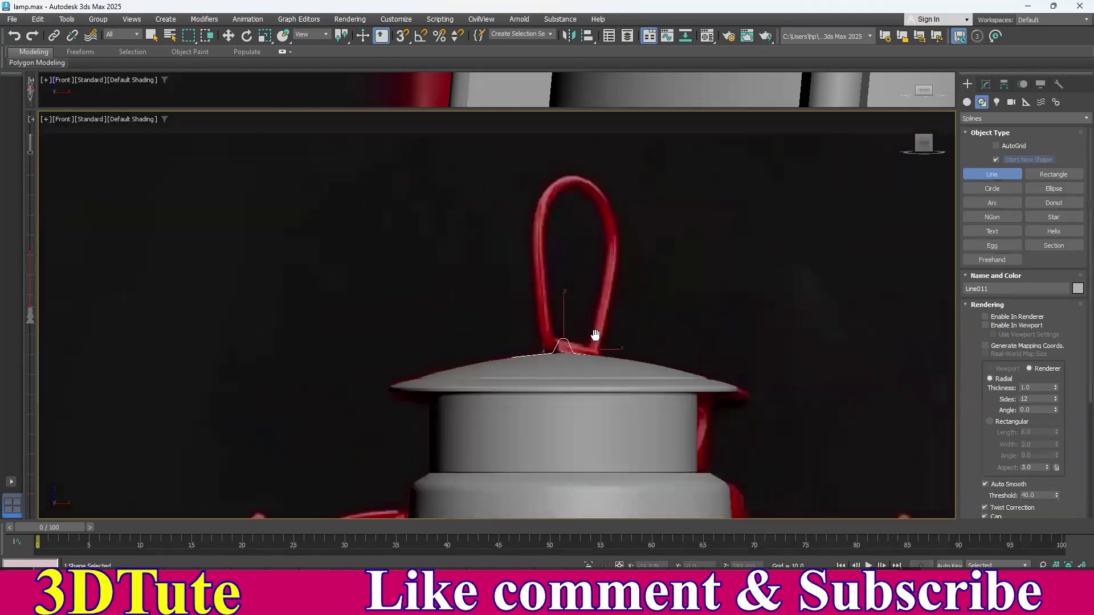
pyautogui.moveTo(595, 335); pyautogui.dragTo(570, 325, button='middle')
pyautogui.press('l')
pyautogui.scroll(-5, 581, 359)
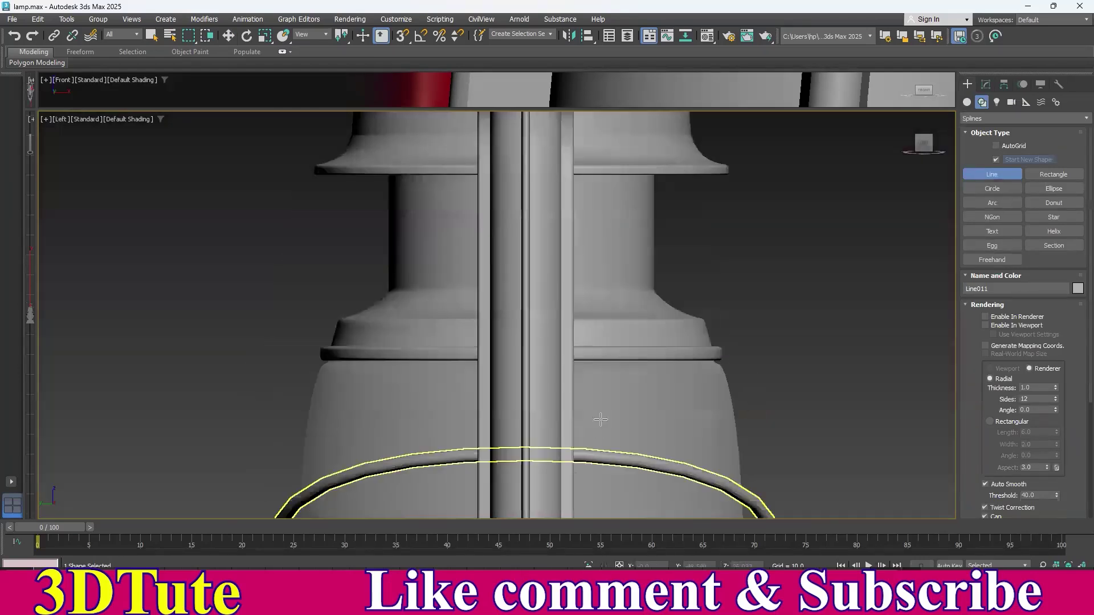
pyautogui.scroll(4, 587, 340)
pyautogui.moveTo(585, 325); pyautogui.dragTo(570, 231, button='middle')
pyautogui.moveTo(564, 337); pyautogui.dragTo(586, 270, button='middle')
pyautogui.scroll(-2, 590, 227)
pyautogui.scroll(6, 587, 193)
pyautogui.moveTo(570, 196); pyautogui.dragTo(545, 335, button='middle')
pyautogui.scroll(2, 546, 347)
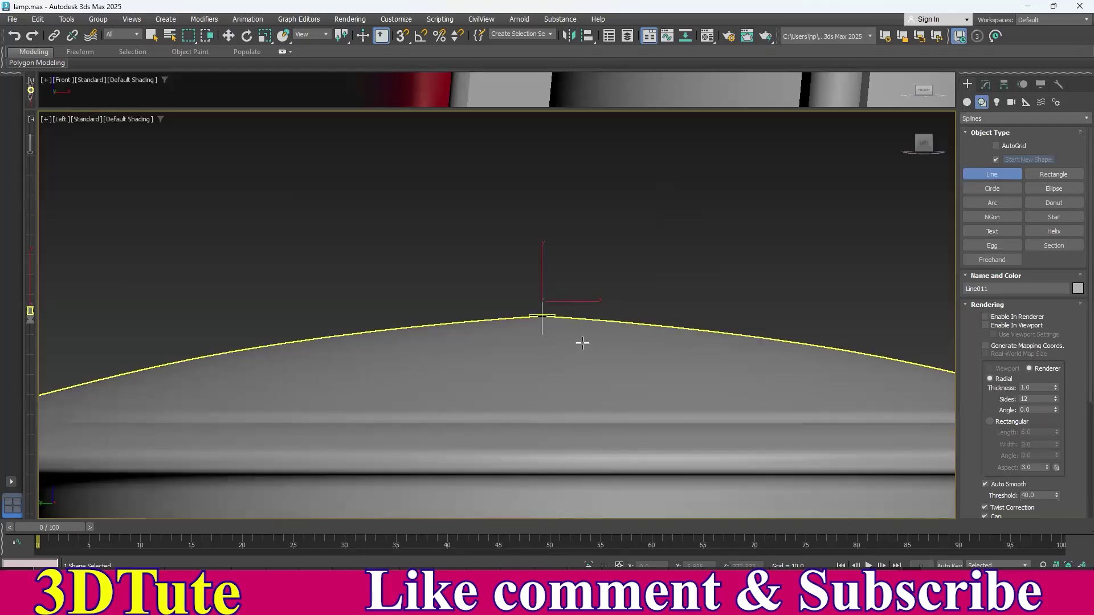
pyautogui.press('f')
# - In the Front view, trace the reference wire loop with an open line whose two lower ends turn inward at the bracket
pyautogui.scroll(5, 570, 348)
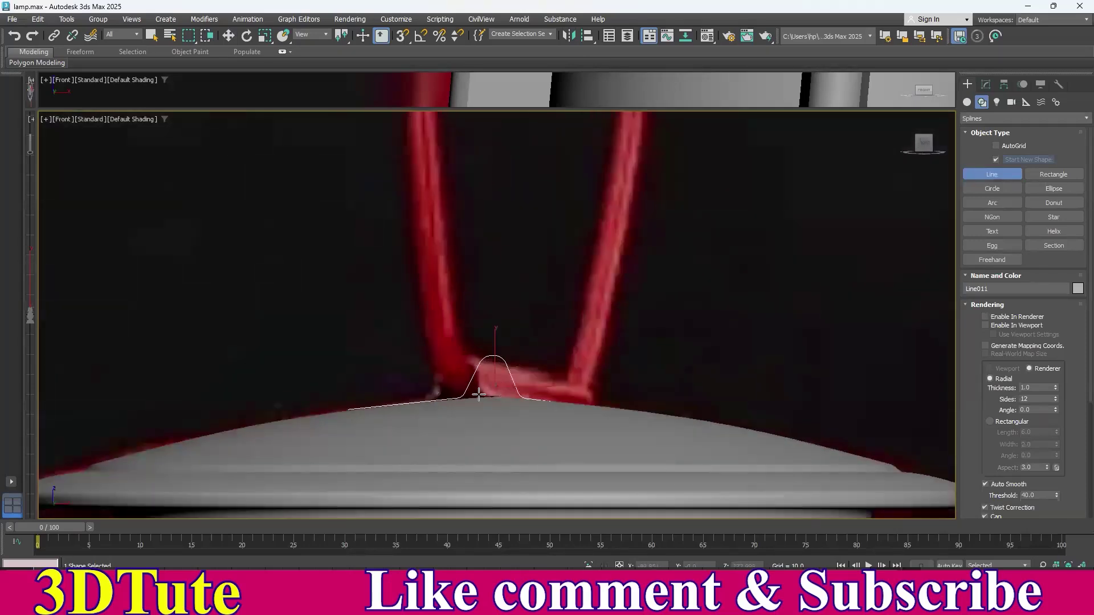
pyautogui.click(480, 391)
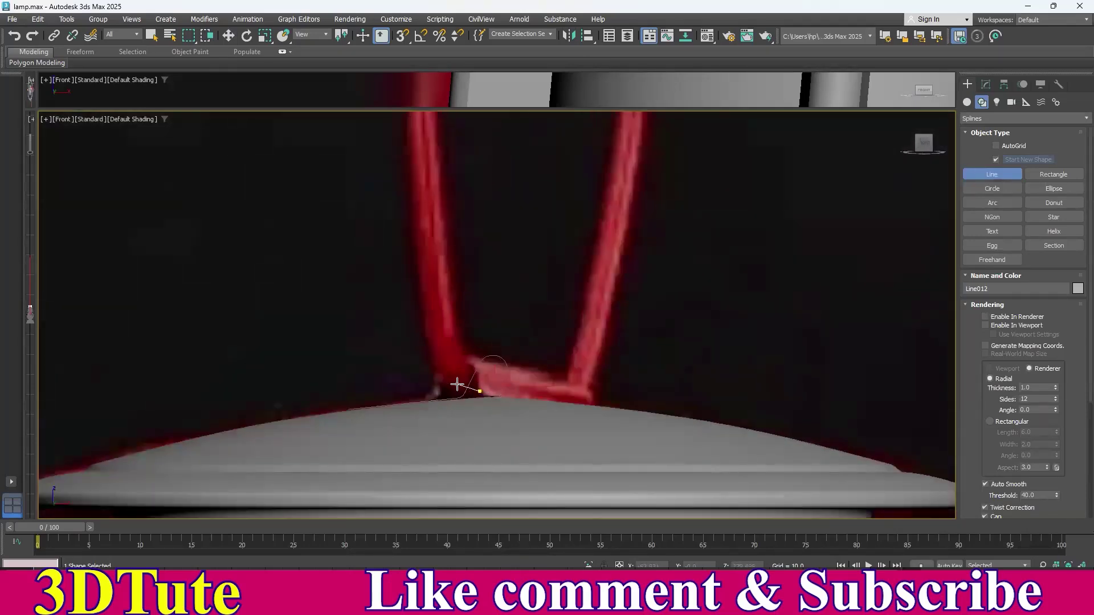
pyautogui.click(453, 386)
pyautogui.moveTo(430, 251); pyautogui.dragTo(409, 472, button='middle')
pyautogui.scroll(-2, 419, 349)
pyautogui.click(406, 277)
pyautogui.click(493, 196)
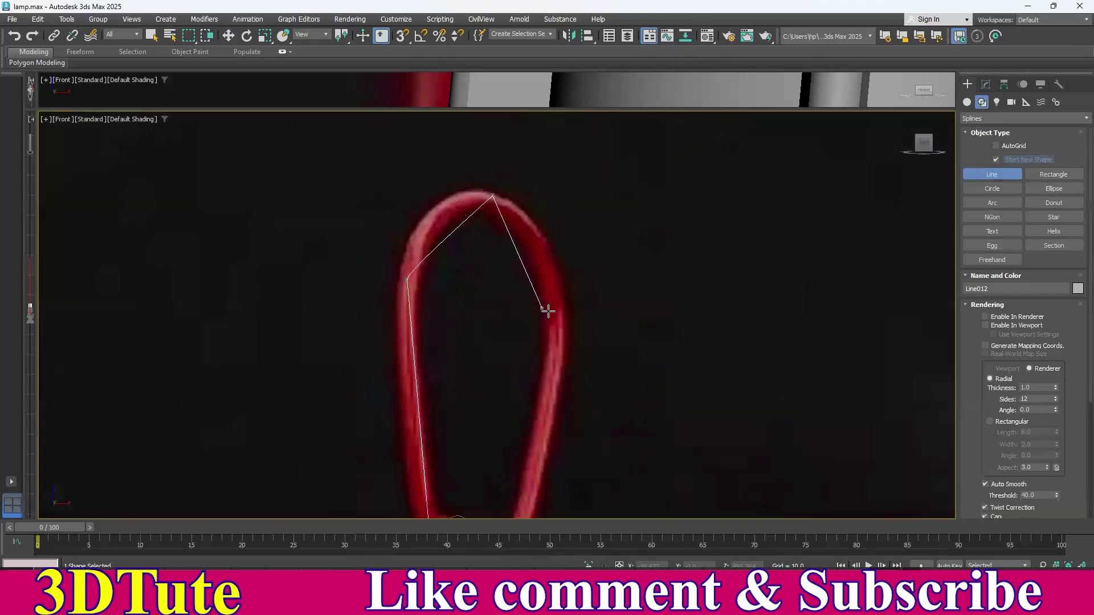
pyautogui.click(557, 303)
pyautogui.moveTo(536, 388); pyautogui.dragTo(518, 128, button='middle')
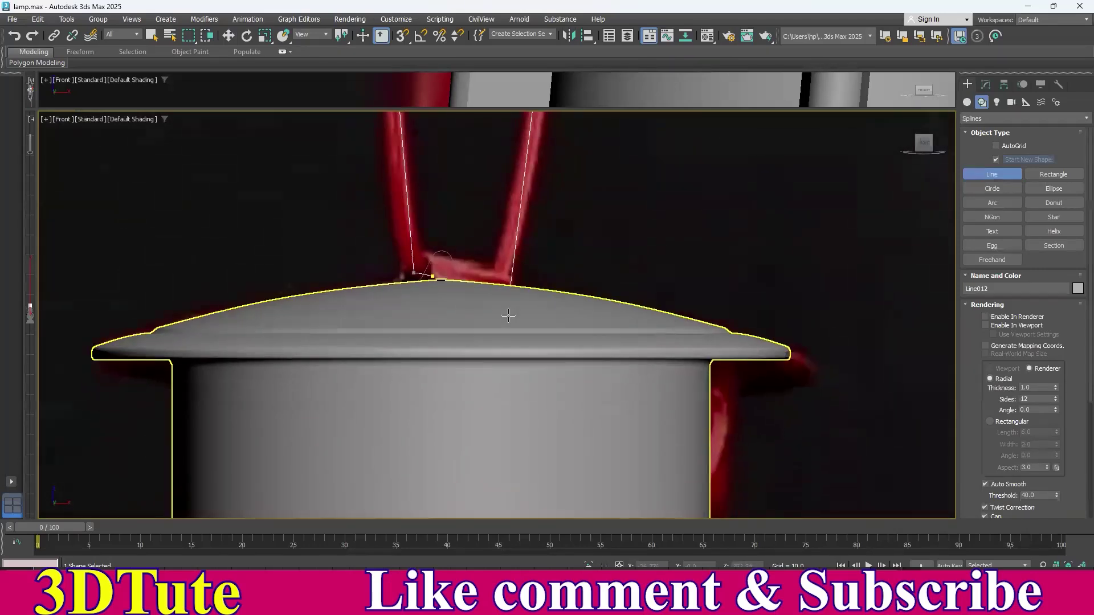
pyautogui.click(514, 279)
pyautogui.moveTo(512, 300); pyautogui.dragTo(509, 336, button='middle')
pyautogui.scroll(2, 508, 336)
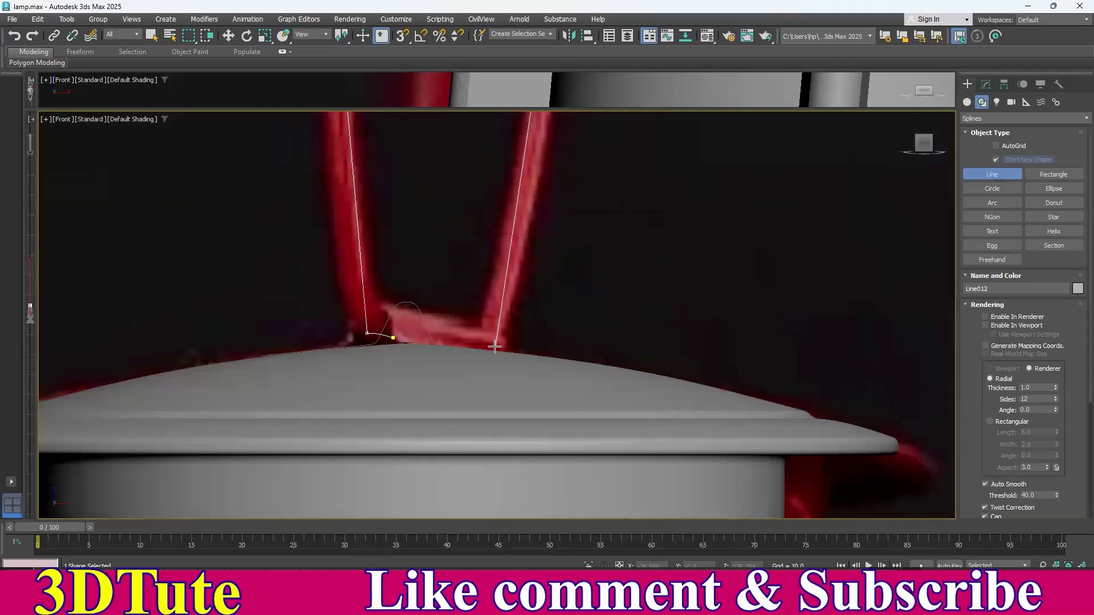
pyautogui.click(488, 342)
pyautogui.rightClick(569, 282)
pyautogui.rightClick(569, 281)
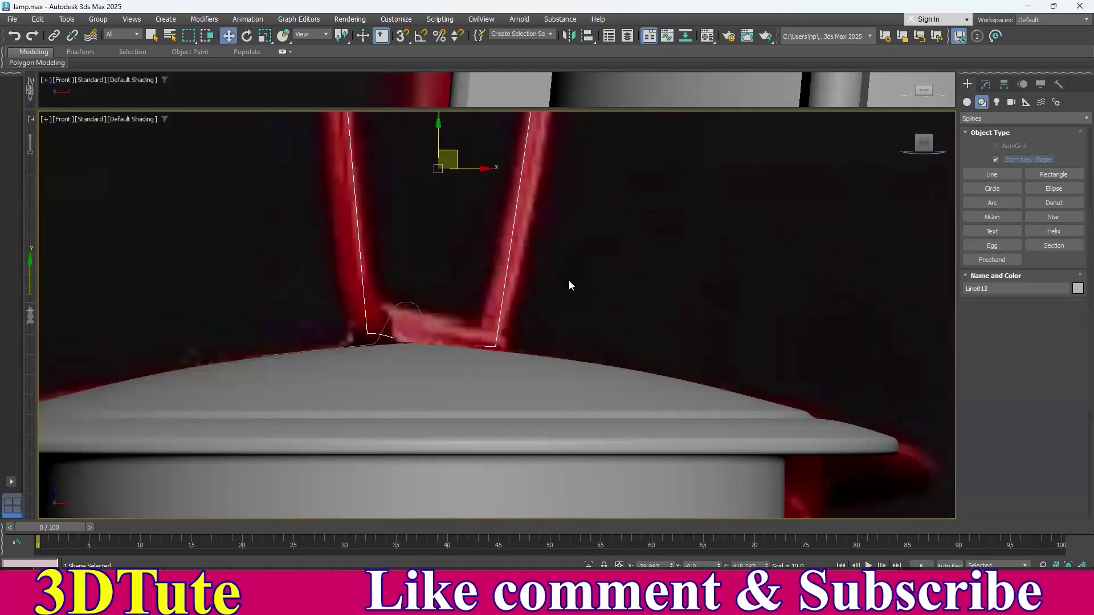
# - Fillet the loop line's two lower corners by about 2.4 where the sides turn inward
pyautogui.click(986, 84)
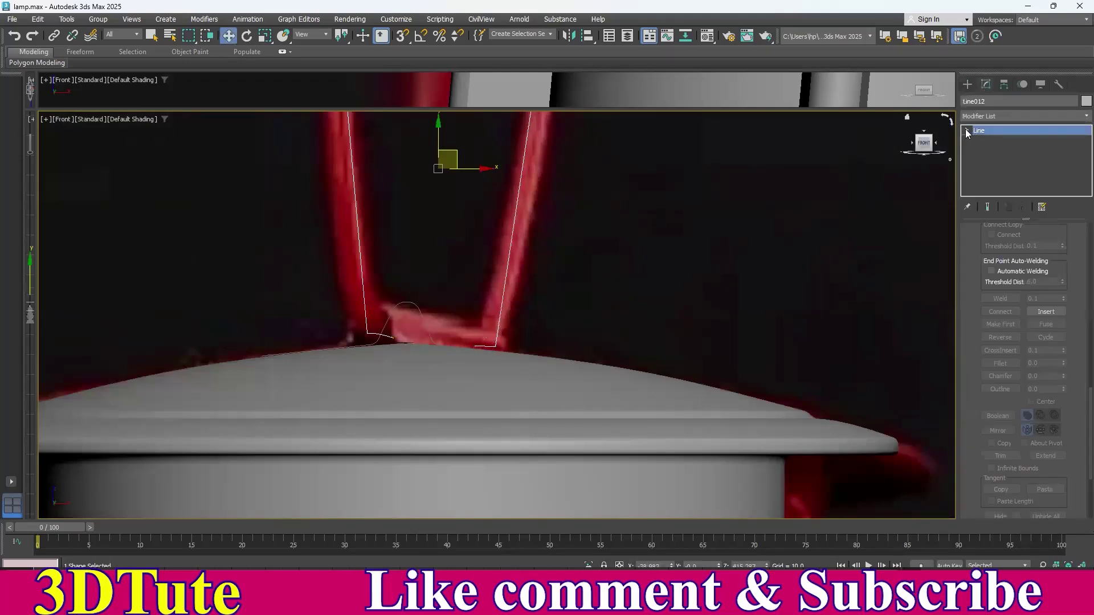
pyautogui.click(988, 141)
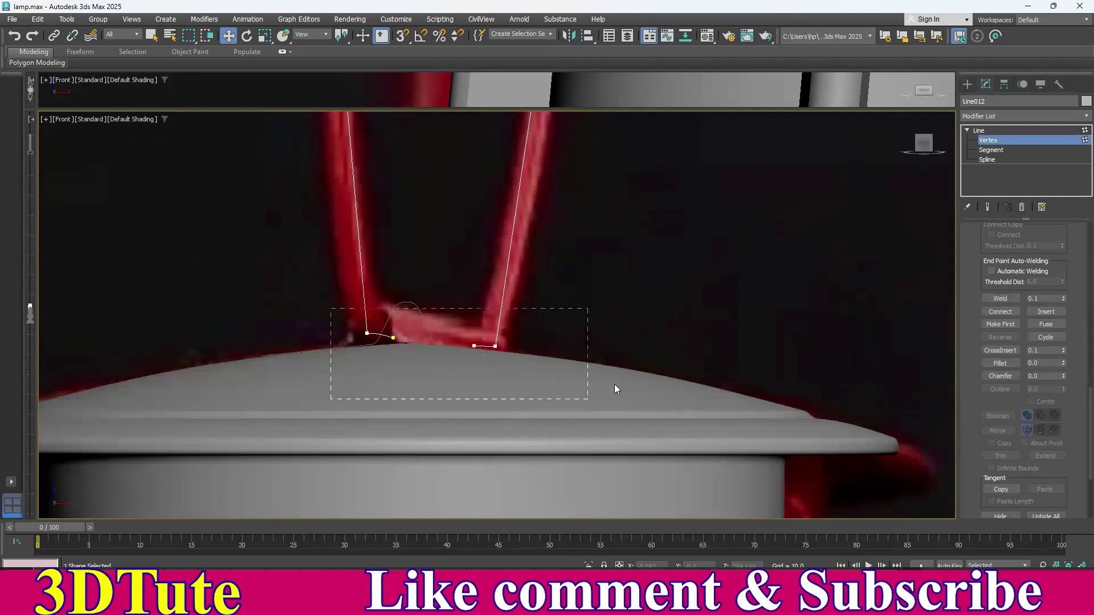
pyautogui.moveTo(614, 389); pyautogui.dragTo(615, 387)
pyautogui.rightClick(676, 251)
pyautogui.click(668, 194)
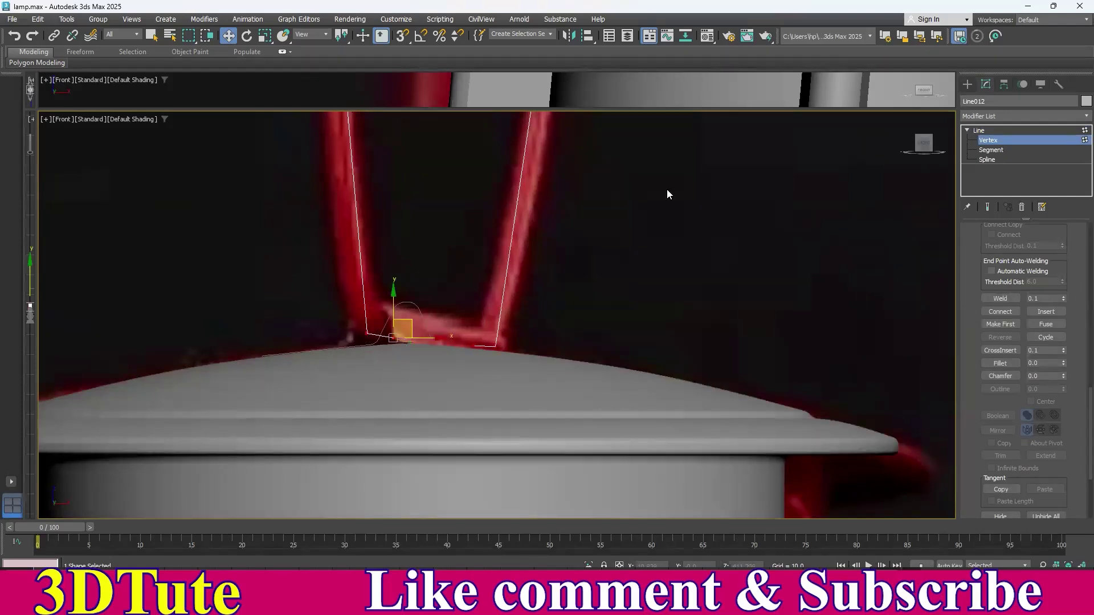
pyautogui.moveTo(383, 350); pyautogui.dragTo(383, 351)
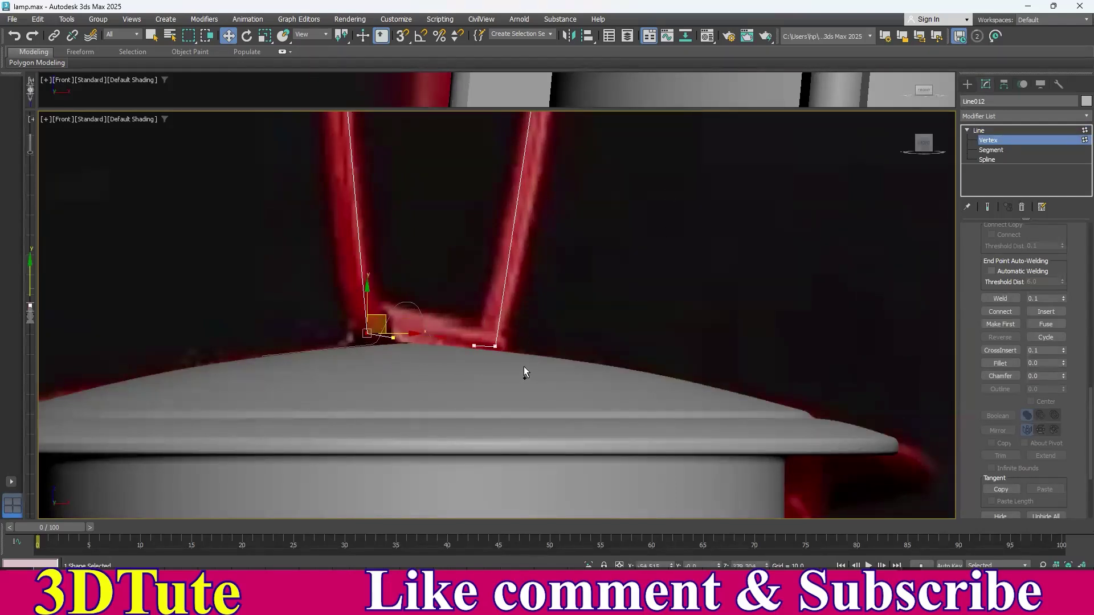
pyautogui.moveTo(487, 335); pyautogui.dragTo(493, 334)
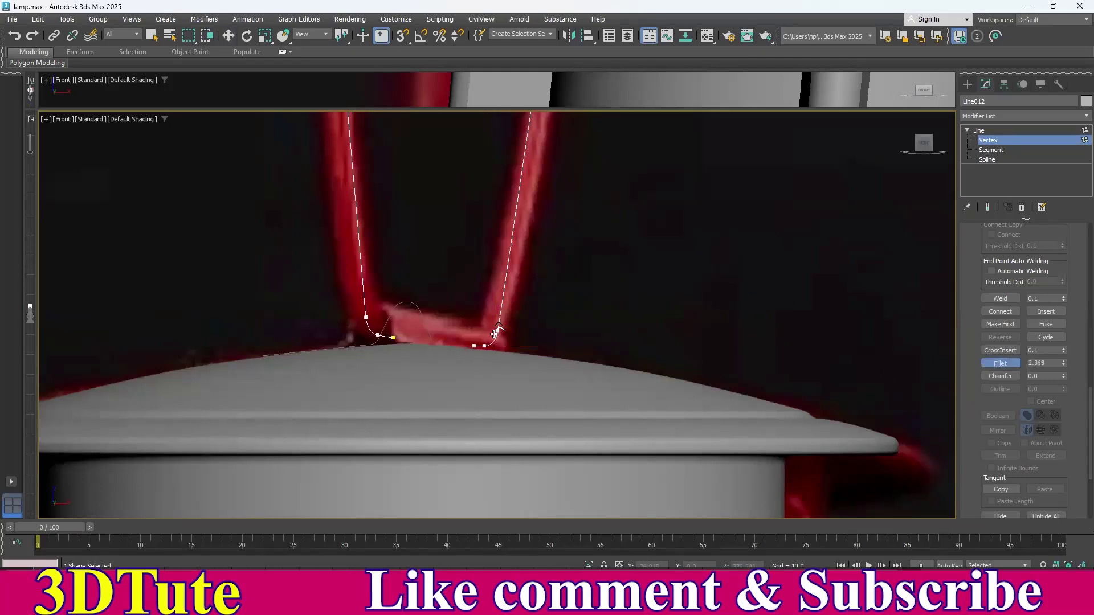
pyautogui.press('w')
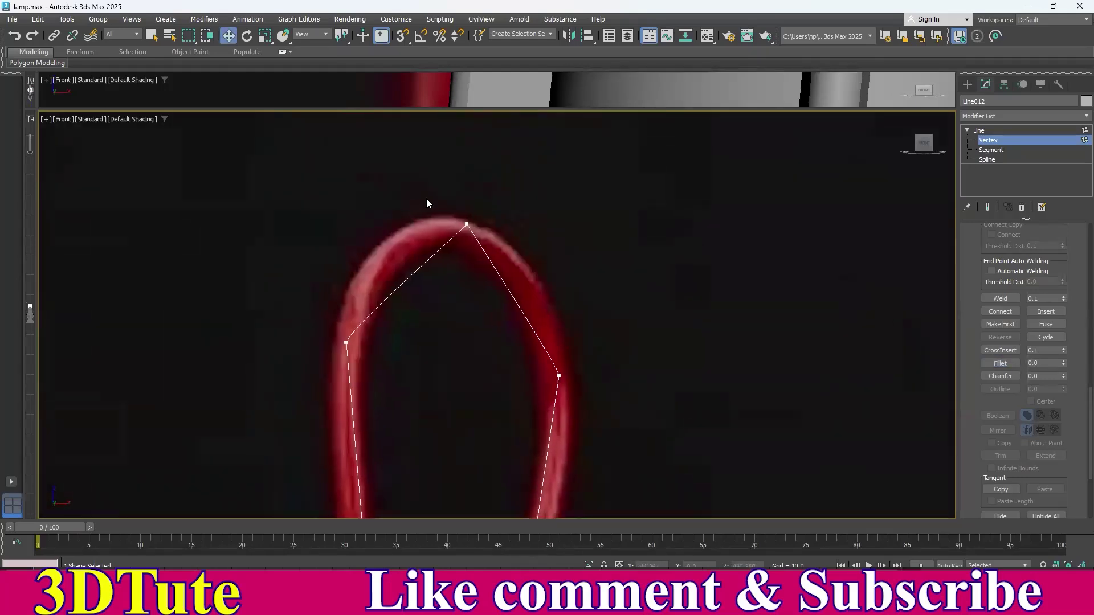
# - Try the Smooth vertex type on the loop's top vertex and undo it
pyautogui.click(467, 224)
pyautogui.rightClick(700, 237)
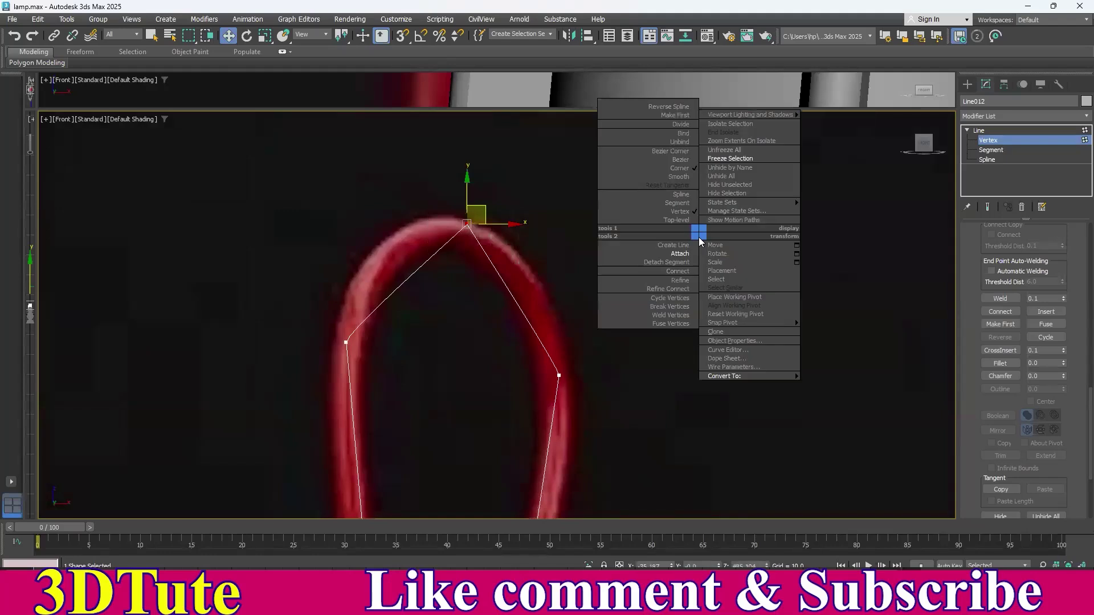
pyautogui.click(670, 182)
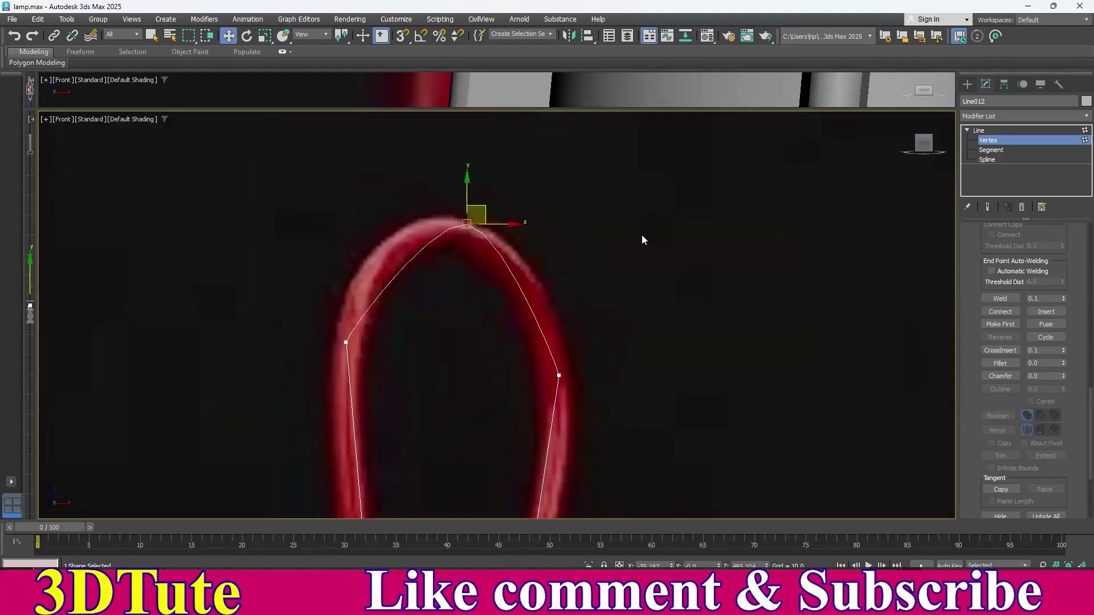
pyautogui.hotkey('ctrl', 'z')
# - Convert the loop's top vertex to Bezier and swing its handles nearly level so the arch follows the reference wire
pyautogui.rightClick(707, 218)
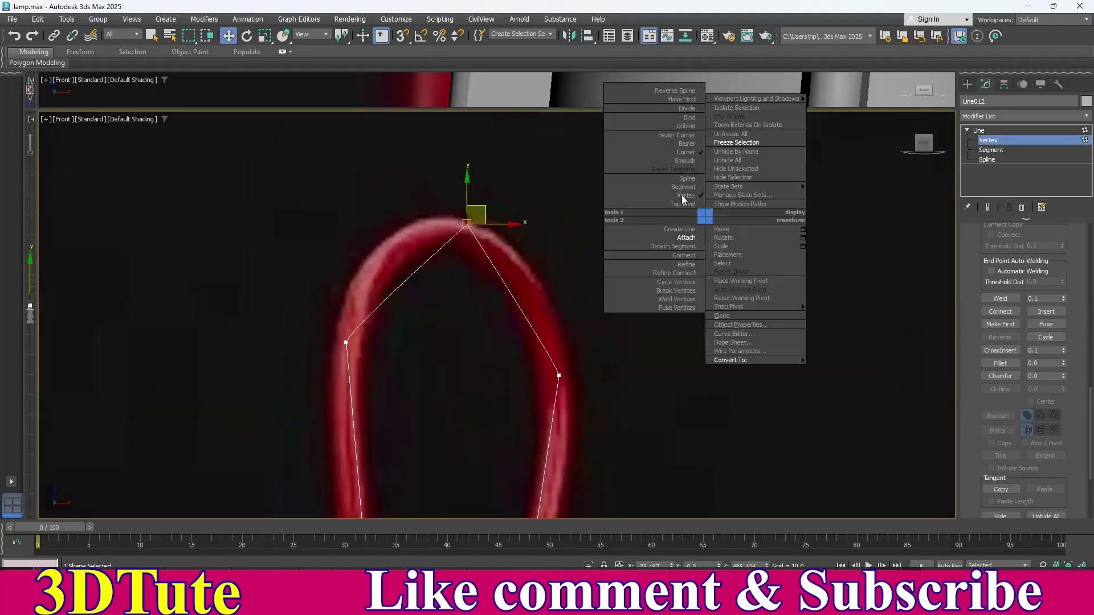
pyautogui.click(689, 144)
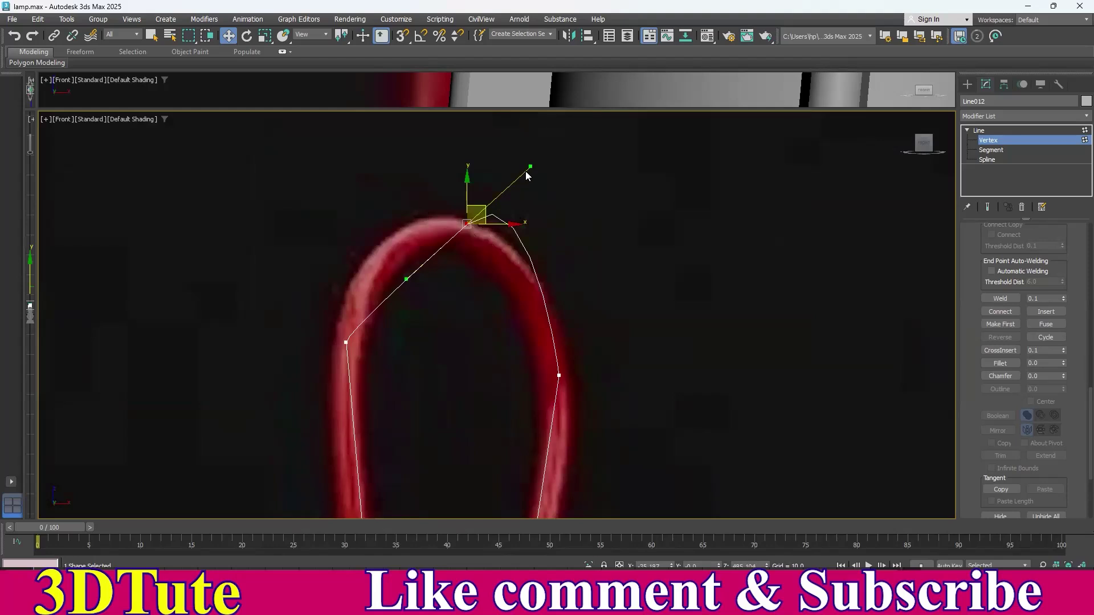
pyautogui.moveTo(531, 168); pyautogui.dragTo(569, 233)
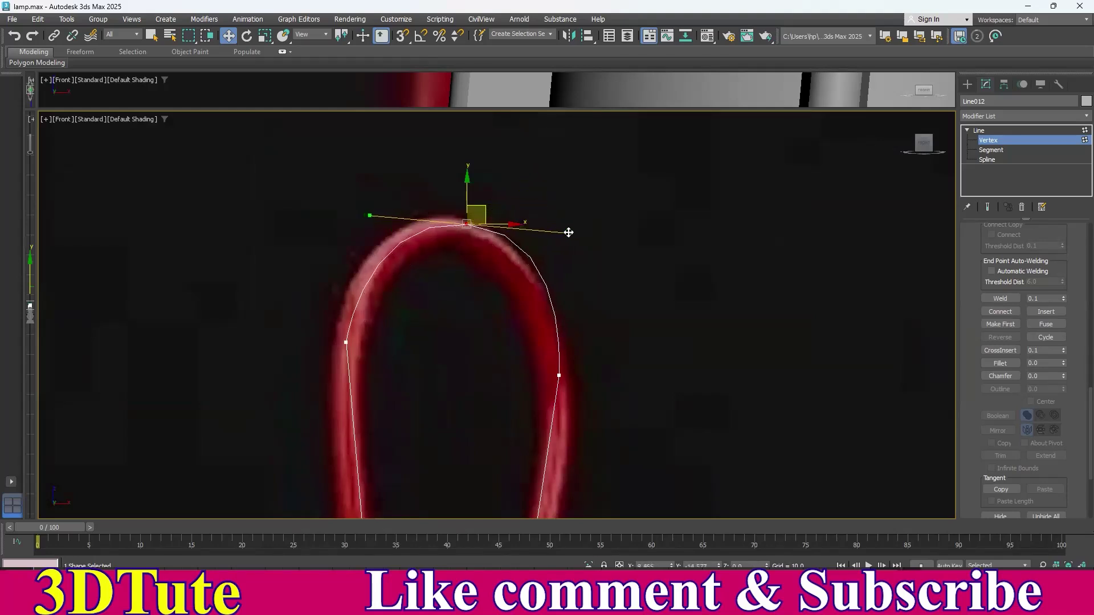
pyautogui.moveTo(613, 304); pyautogui.dragTo(596, 279, button='middle')
# - Select the loop's two side vertices and convert them to Bezier
pyautogui.moveTo(302, 196); pyautogui.dragTo(616, 353)
pyautogui.moveTo(604, 383); pyautogui.dragTo(605, 315, button='middle')
pyautogui.scroll(-2, 605, 315)
pyautogui.moveTo(596, 277); pyautogui.dragTo(590, 349, button='middle')
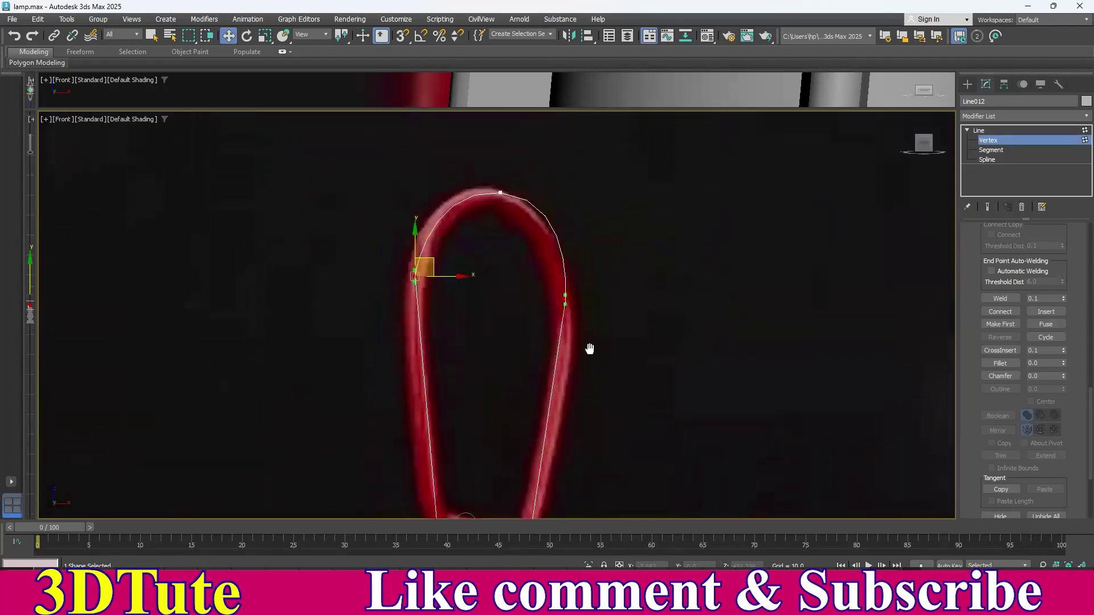
pyautogui.scroll(2, 589, 349)
# - Try making the two side vertices Smooth and shifting the loop's side, and undo these changes
pyautogui.rightClick(784, 221)
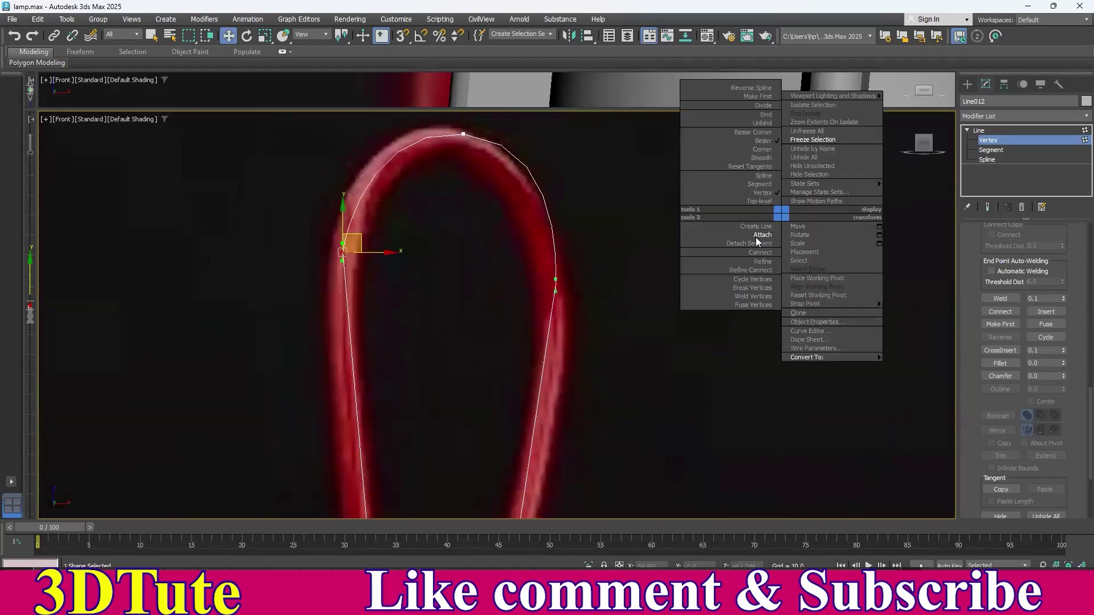
pyautogui.click(765, 165)
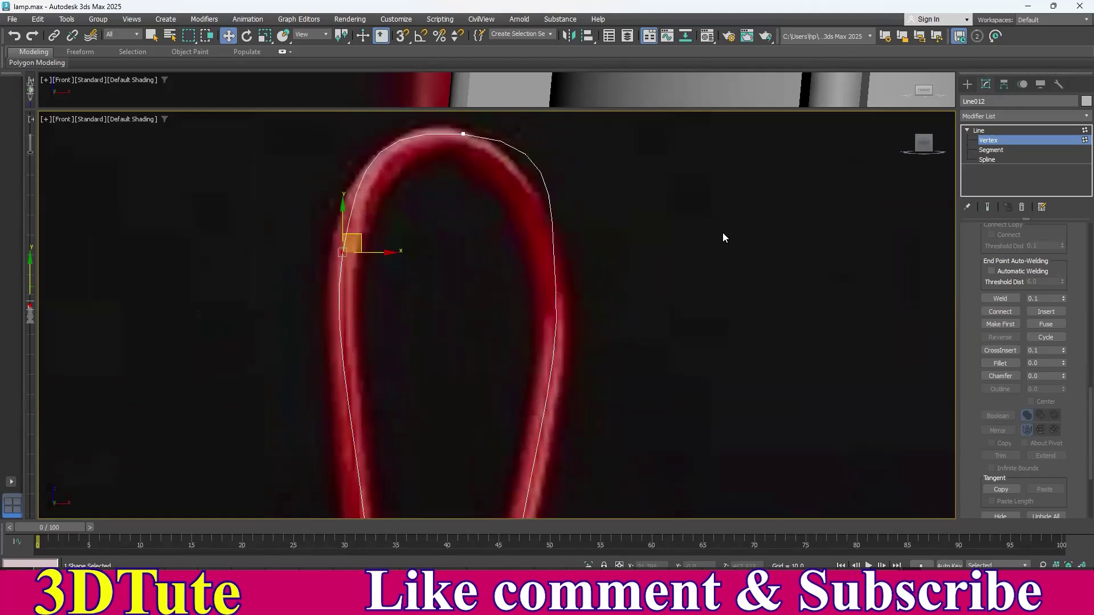
pyautogui.scroll(-2, 361, 275)
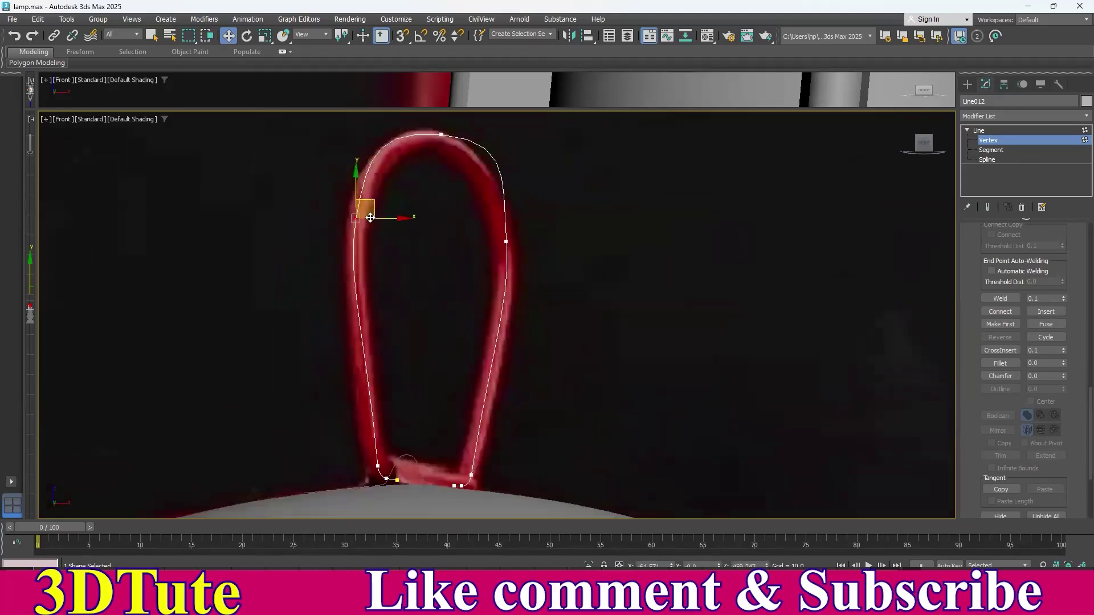
pyautogui.moveTo(371, 206); pyautogui.dragTo(369, 245)
pyautogui.hotkey('ctrl', 'z')
pyautogui.hotkey('ctrl', 'z')
pyautogui.hotkey('ctrl', 'z')
# - Adjust the loop's side vertices and their Bezier handles so both sides follow the curve of the reference wire
pyautogui.click(462, 274)
pyautogui.click(355, 218)
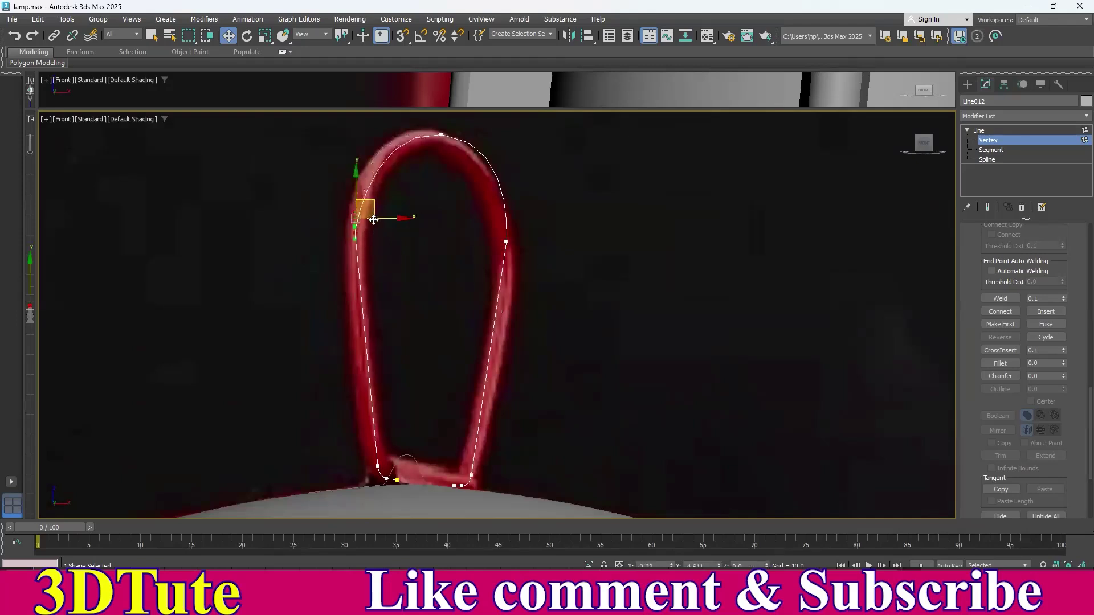
pyautogui.moveTo(374, 220); pyautogui.dragTo(403, 252)
pyautogui.moveTo(544, 267); pyautogui.dragTo(531, 229)
pyautogui.moveTo(299, 225); pyautogui.dragTo(357, 260)
pyautogui.scroll(3, 352, 259)
pyautogui.moveTo(541, 213); pyautogui.dragTo(576, 264)
pyautogui.scroll(-5, 657, 340)
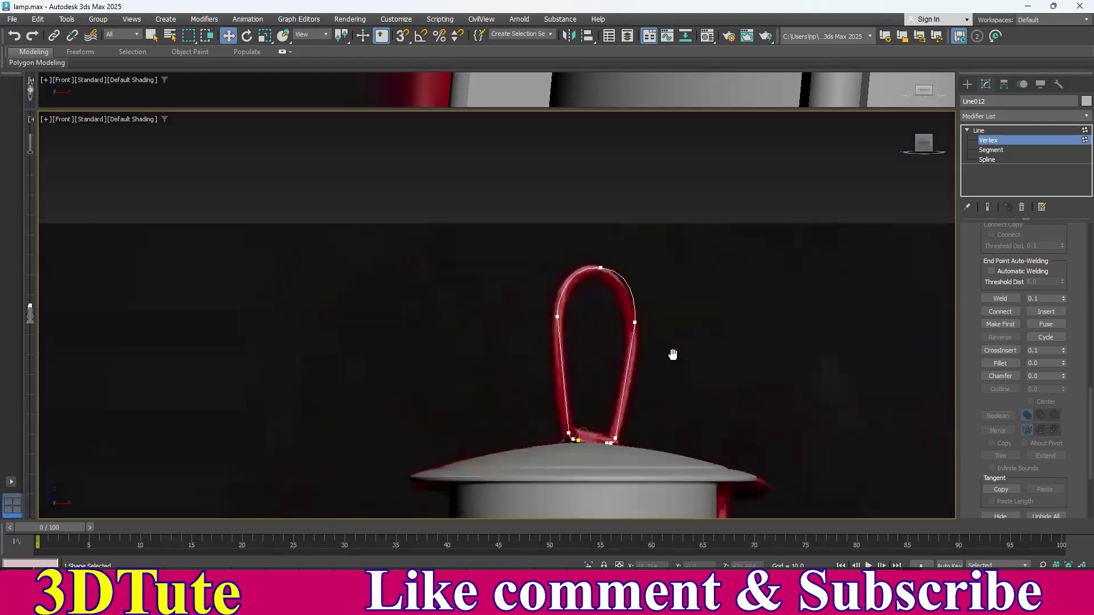
# - Make the wire loop render as a radial tube in both renderer and viewport, with a thickness of about 6.06
pyautogui.click(981, 131)
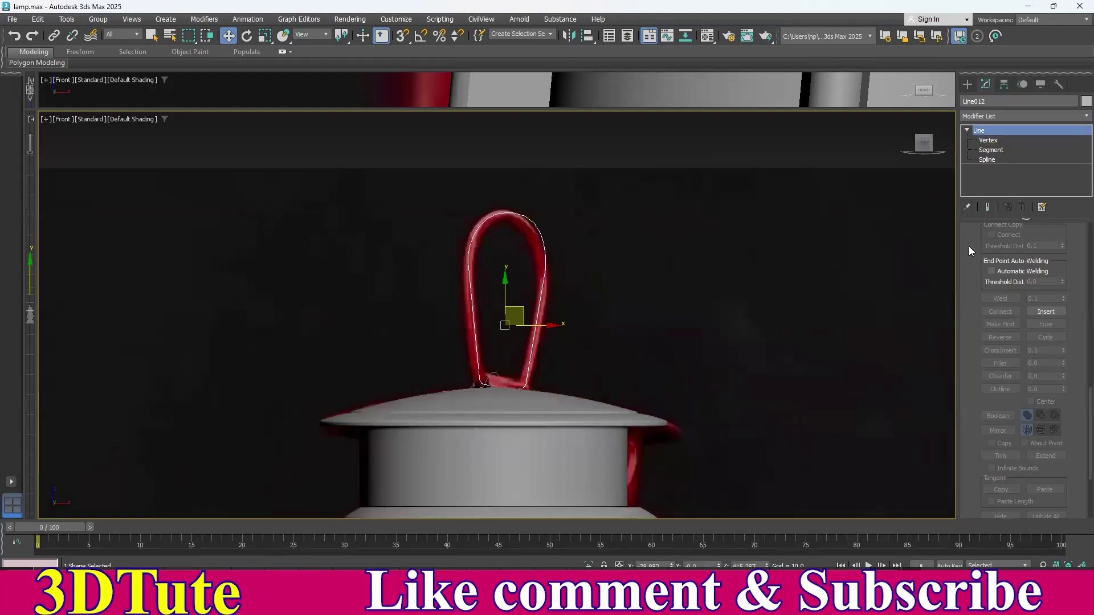
pyautogui.scroll(15, 983, 303)
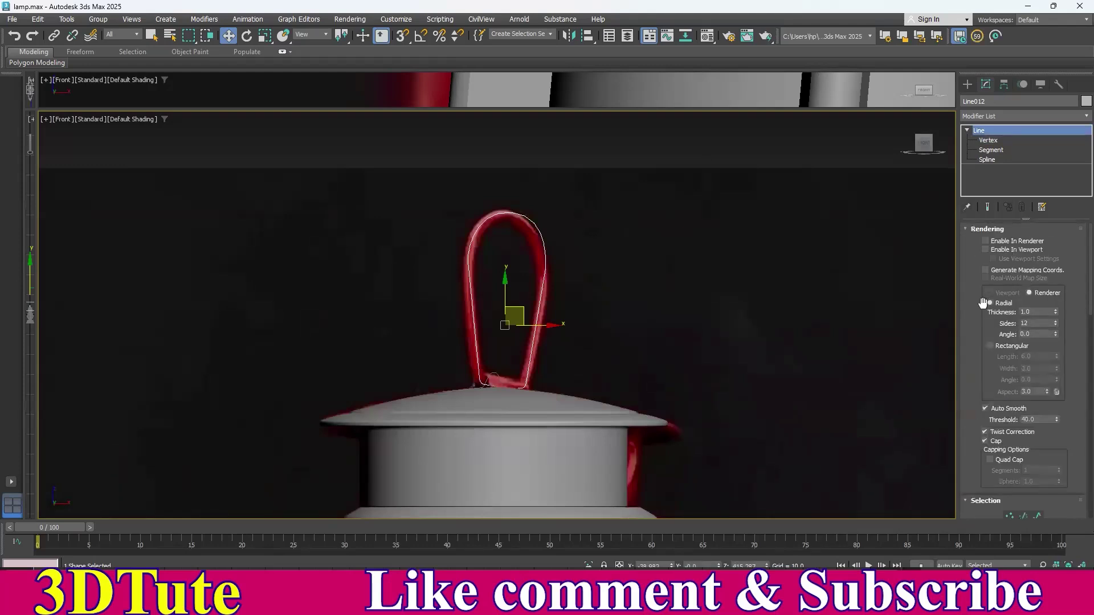
pyautogui.click(985, 250)
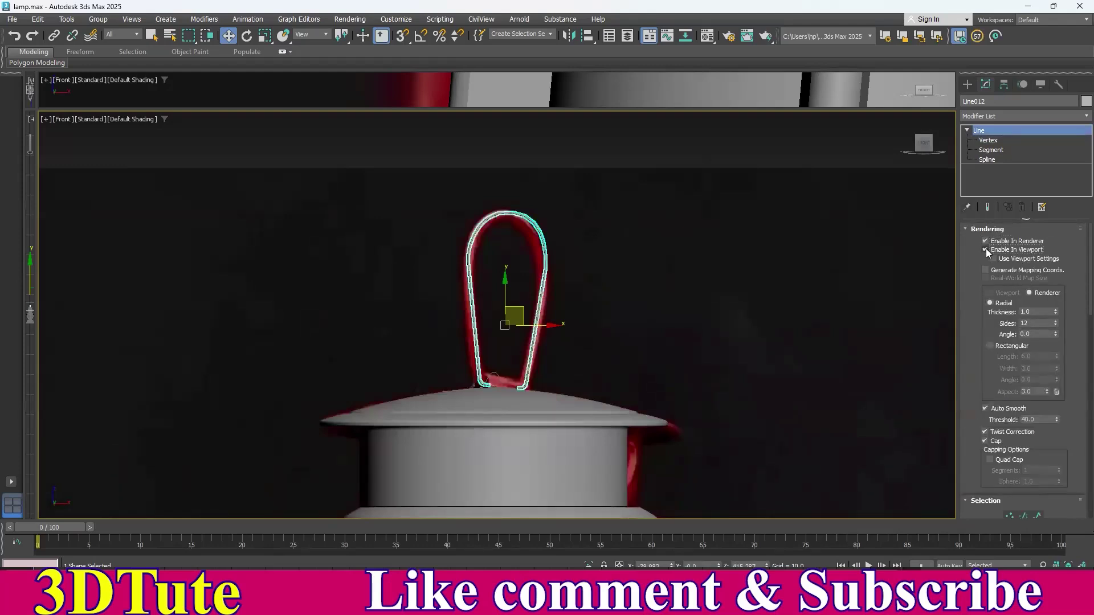
pyautogui.moveTo(1057, 312); pyautogui.dragTo(1054, 22)
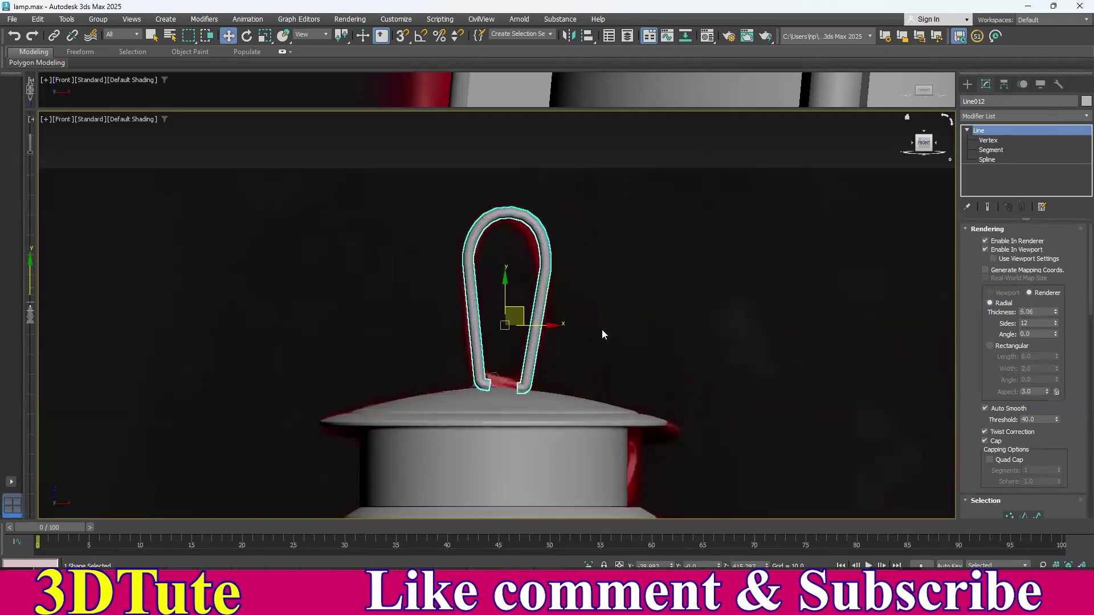
# - Examine in perspective how the wire loop's feet sit on the lantern's top cap
pyautogui.press('p')
pyautogui.keyDown('alt'); pyautogui.moveTo(527, 374); pyautogui.dragTo(604, 341, button='middle'); pyautogui.keyUp('alt')
pyautogui.click(495, 274)
pyautogui.moveTo(495, 273); pyautogui.dragTo(548, 298, button='middle')
pyautogui.scroll(6, 548, 298)
pyautogui.keyDown('alt'); pyautogui.moveTo(501, 348); pyautogui.dragTo(548, 329, button='middle'); pyautogui.keyUp('alt')
pyautogui.scroll(3, 513, 322)
pyautogui.click(522, 344)
pyautogui.scroll(-4, 546, 329)
pyautogui.click(586, 287)
# - Rotate the wire loop 90° about the Z axis with angle snap turned on
pyautogui.click(248, 36)
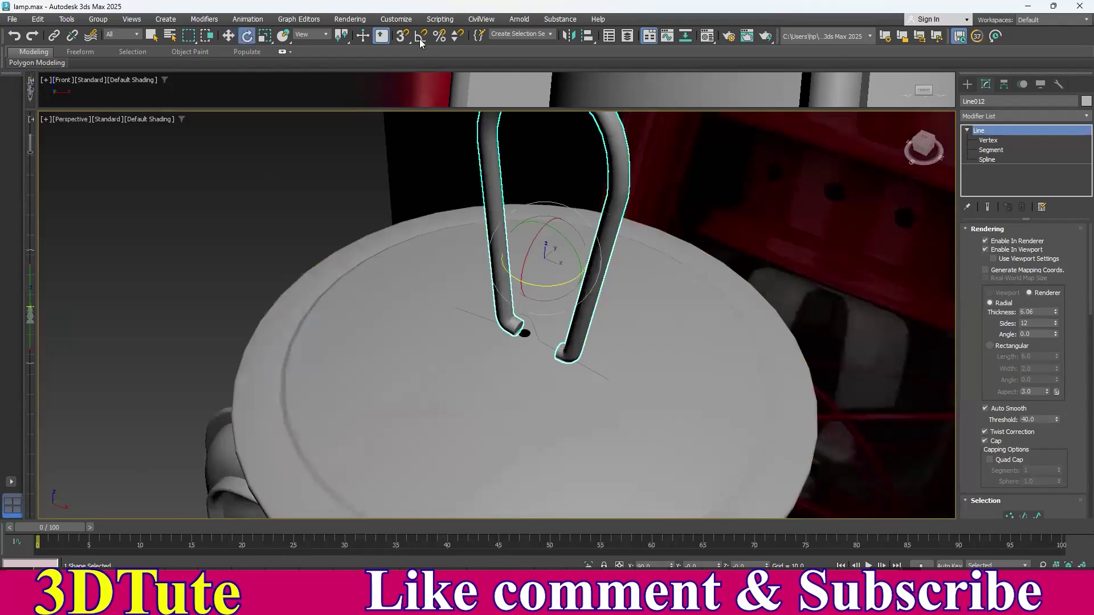
pyautogui.click(421, 35)
pyautogui.rightClick(421, 36)
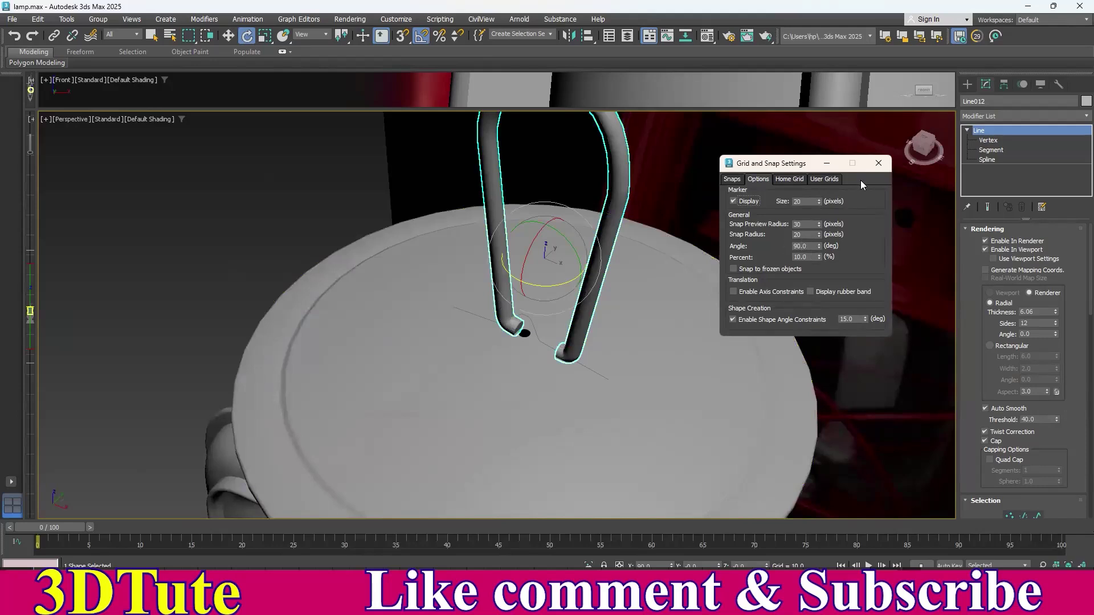
pyautogui.click(877, 164)
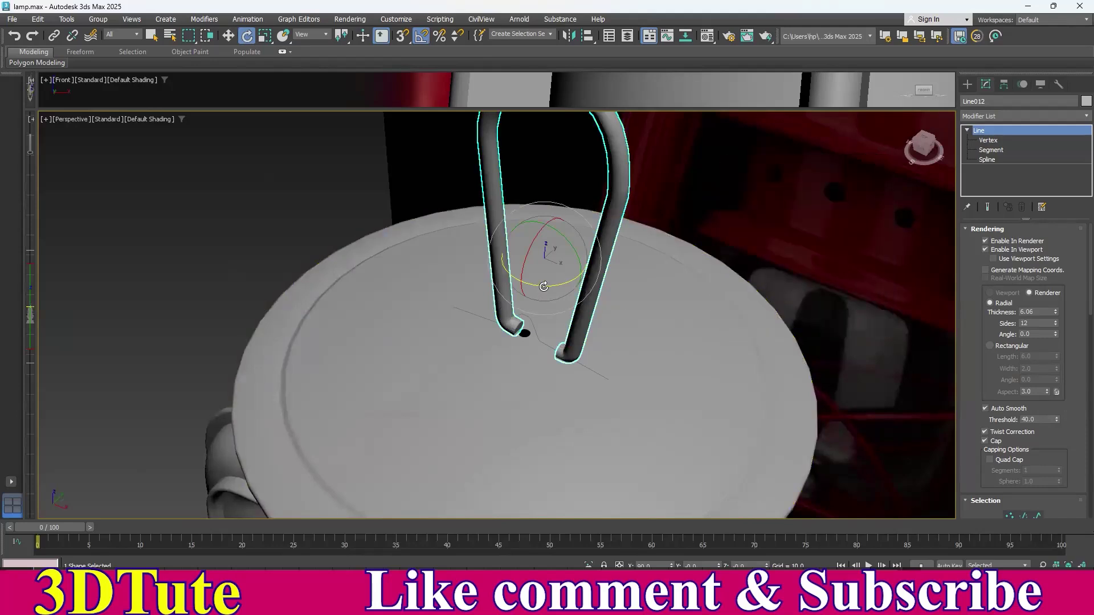
pyautogui.moveTo(546, 285); pyautogui.dragTo(549, 286)
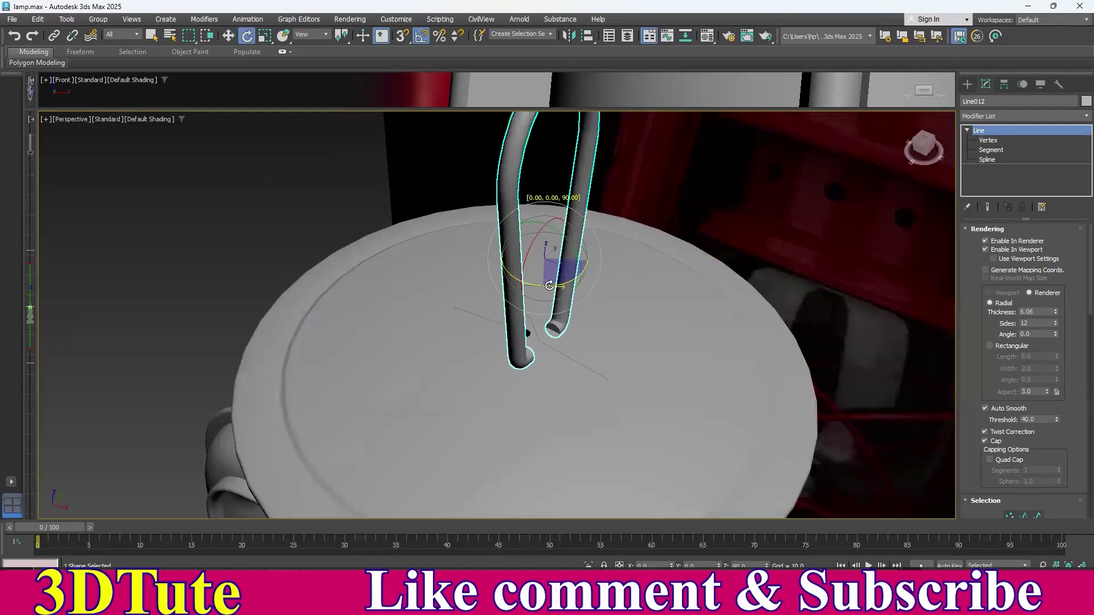
pyautogui.keyDown('alt'); pyautogui.moveTo(549, 286); pyautogui.dragTo(582, 343, button='middle'); pyautogui.keyUp('alt')
pyautogui.scroll(4, 530, 353)
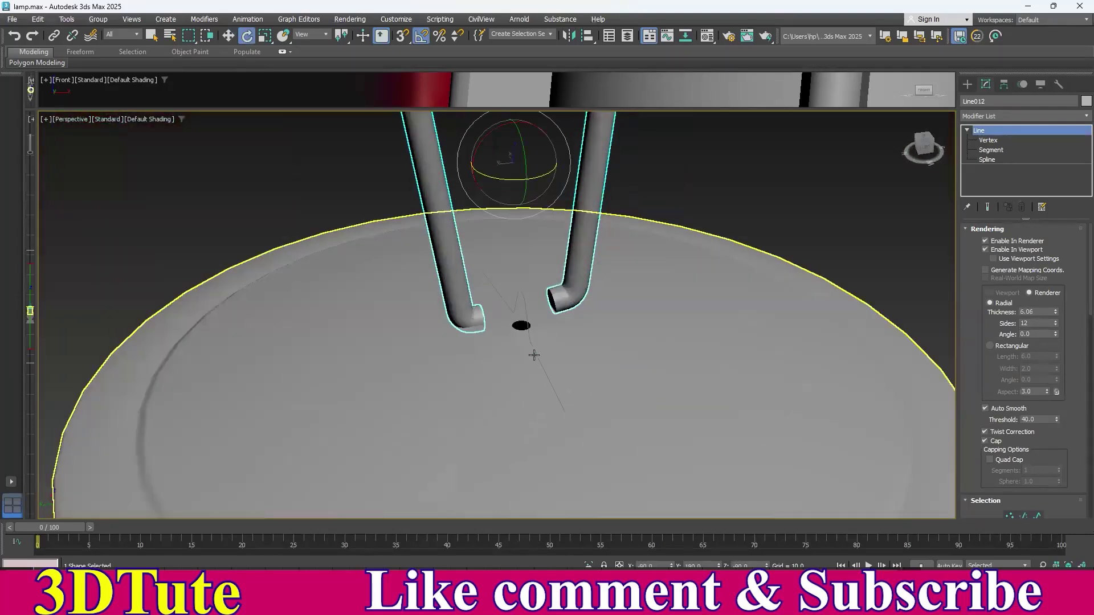
# - Extrude the bracket profile line on the cap by 25
pyautogui.click(521, 302)
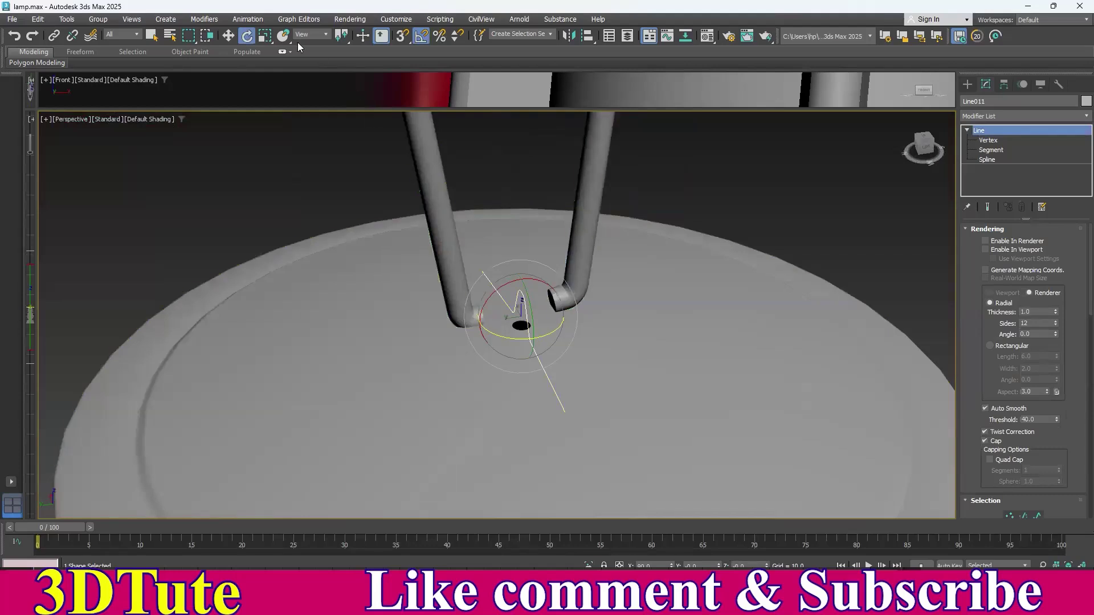
pyautogui.click(227, 36)
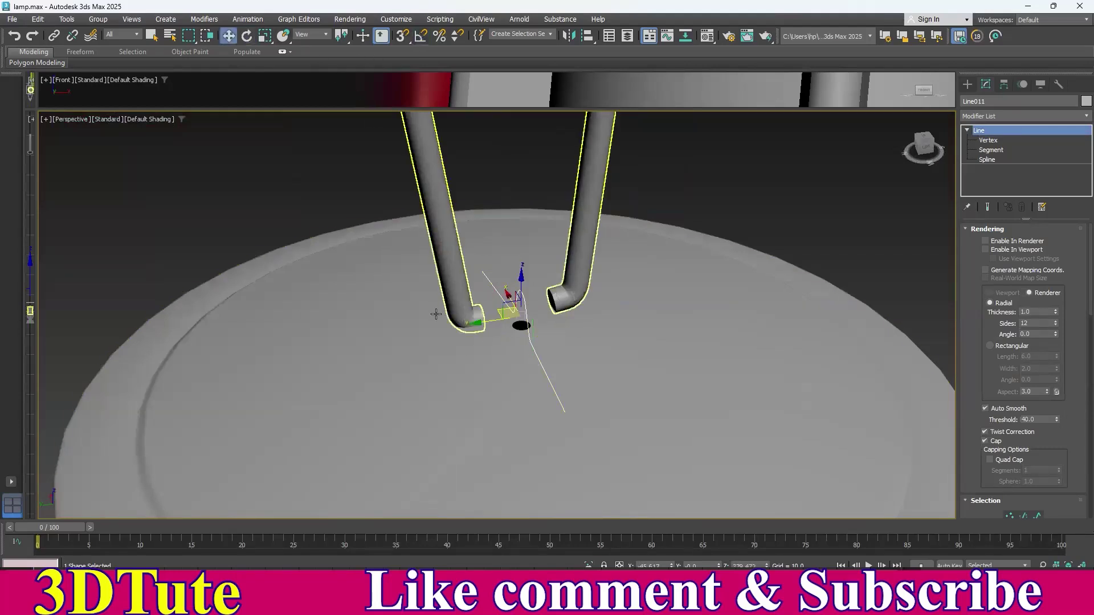
pyautogui.keyDown('alt'); pyautogui.moveTo(484, 336); pyautogui.dragTo(493, 329, button='middle'); pyautogui.keyUp('alt')
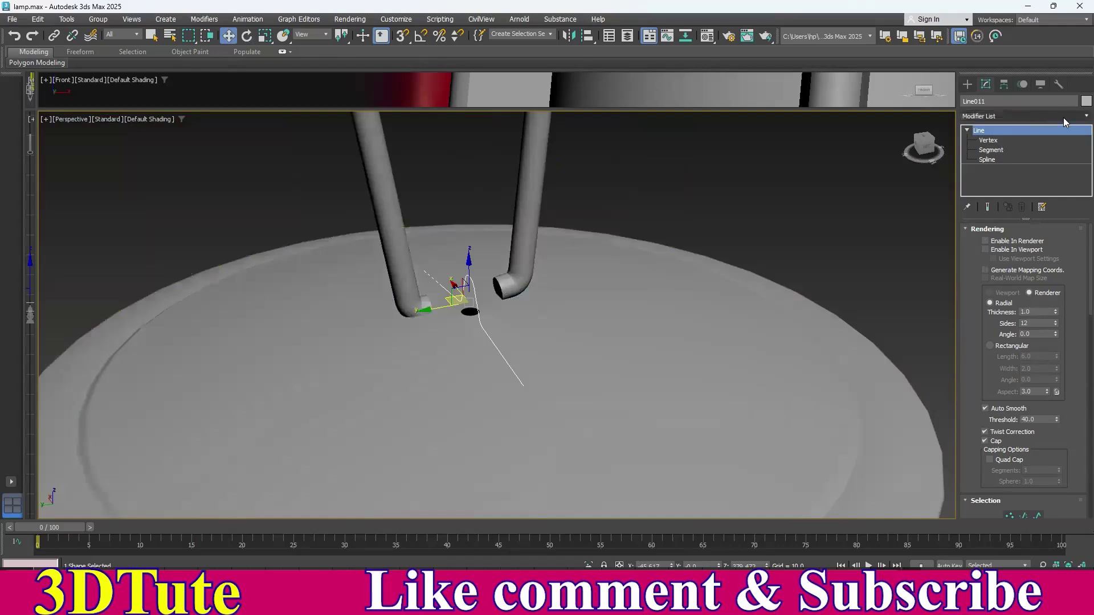
pyautogui.click(1078, 117)
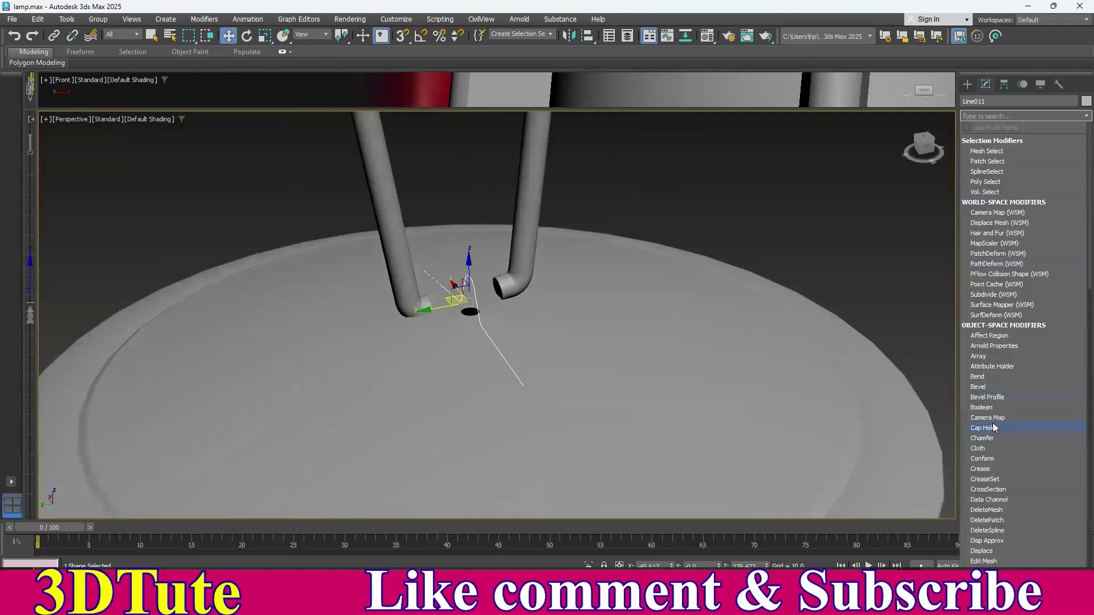
pyautogui.write('e')
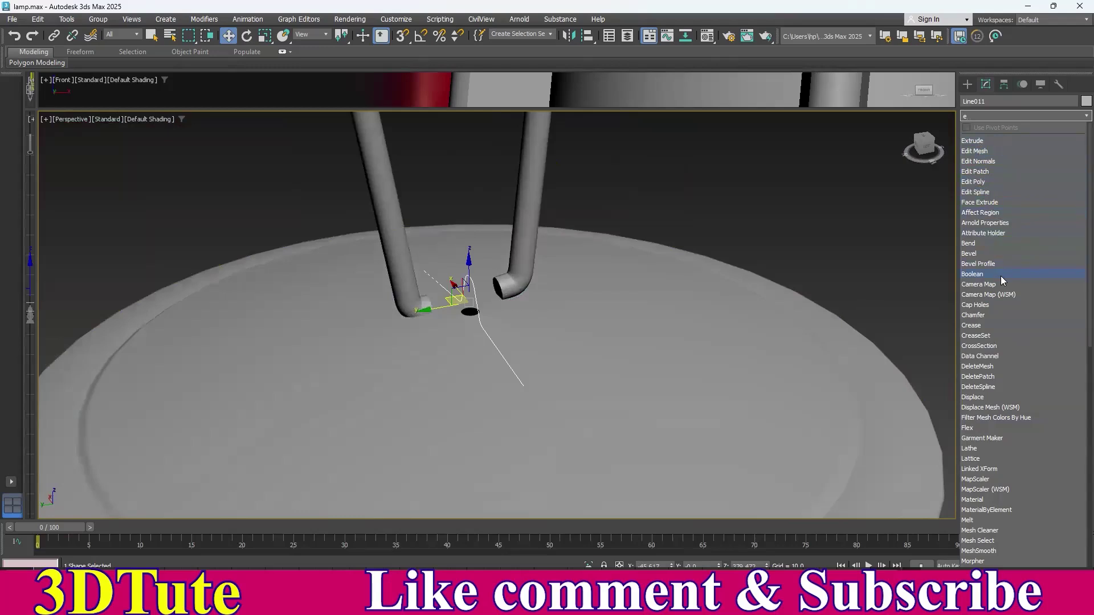
pyautogui.click(975, 142)
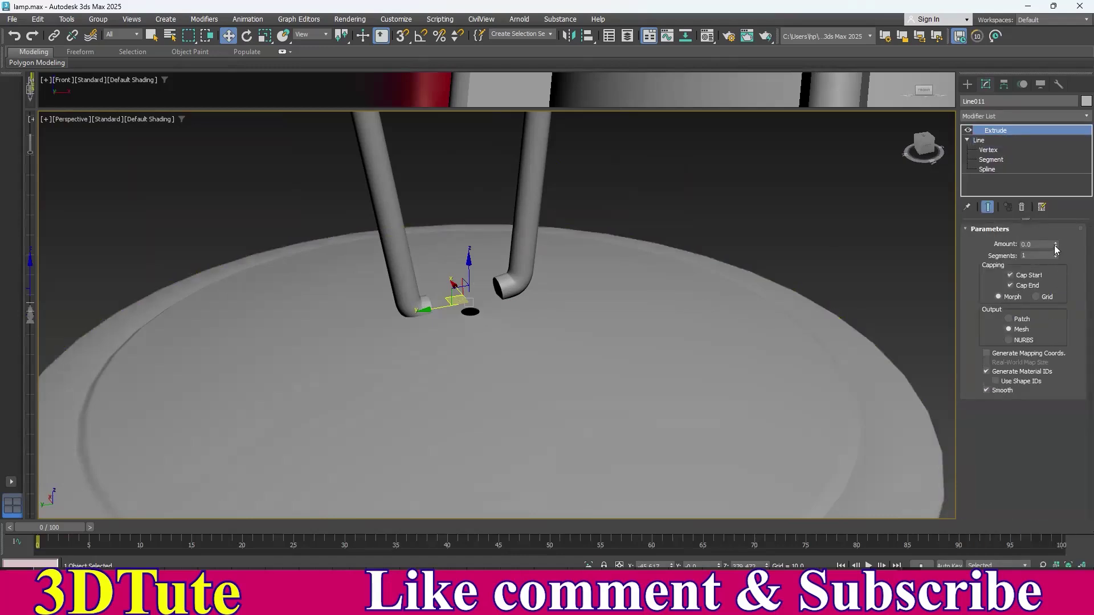
pyautogui.moveTo(1058, 244); pyautogui.dragTo(1045, 216)
# - Move the extruded bracket along Y so it sits centred over the cap's hole between the loop's feet
pyautogui.moveTo(451, 310); pyautogui.dragTo(374, 310)
pyautogui.keyDown('alt'); pyautogui.moveTo(396, 365); pyautogui.dragTo(484, 369, button='middle'); pyautogui.keyUp('alt')
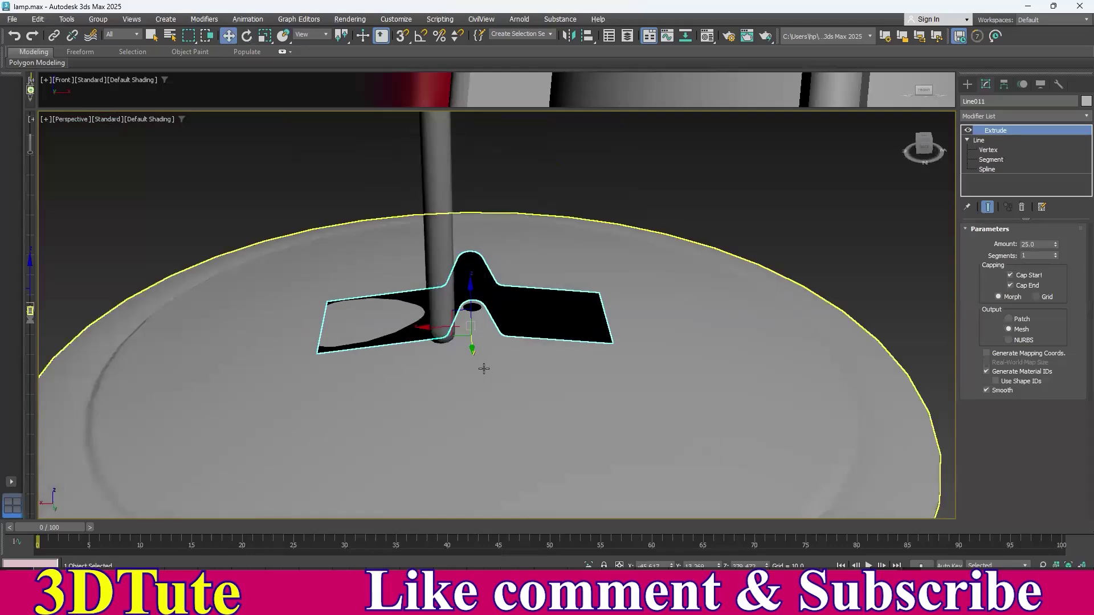
pyautogui.keyDown('alt'); pyautogui.moveTo(642, 350); pyautogui.dragTo(728, 342, button='middle'); pyautogui.keyUp('alt')
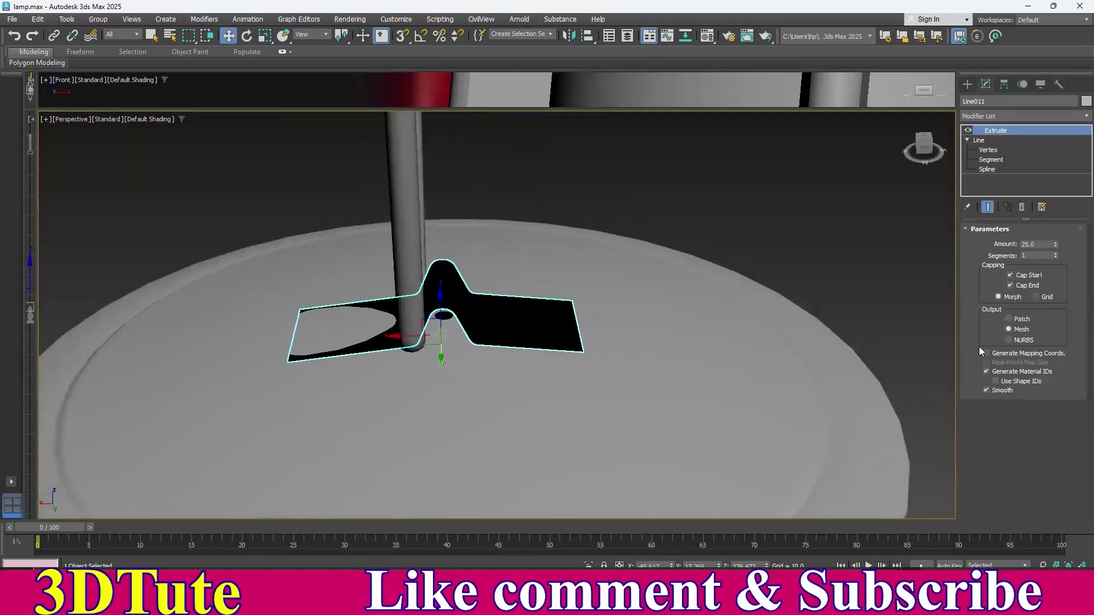
# - Give the bracket thickness with a Shell modifier, using an inner amount of about 0.54
pyautogui.click(1080, 116)
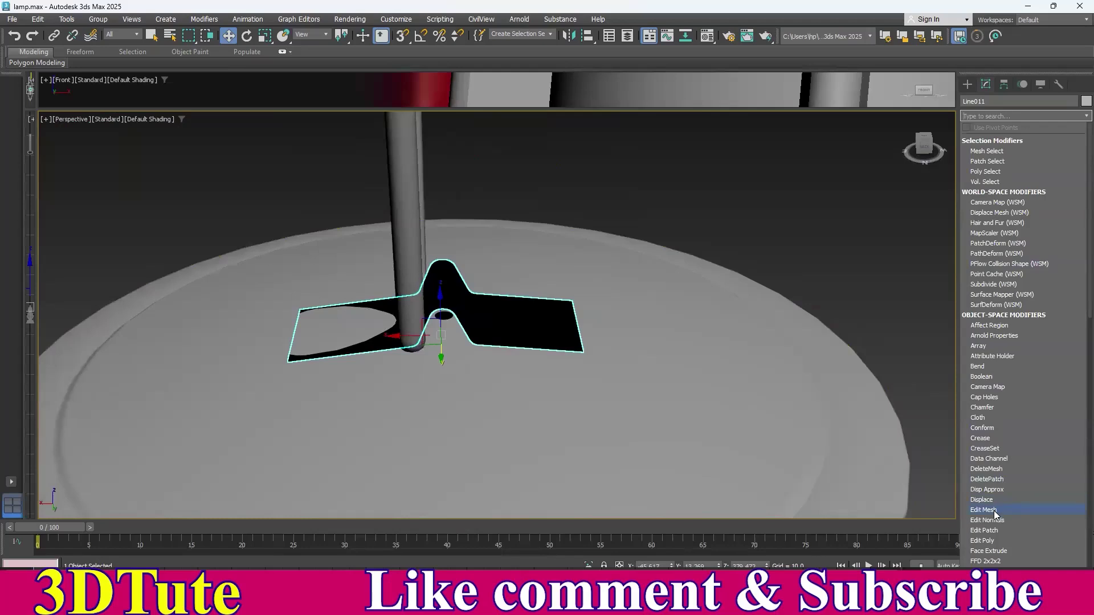
pyautogui.write('s')
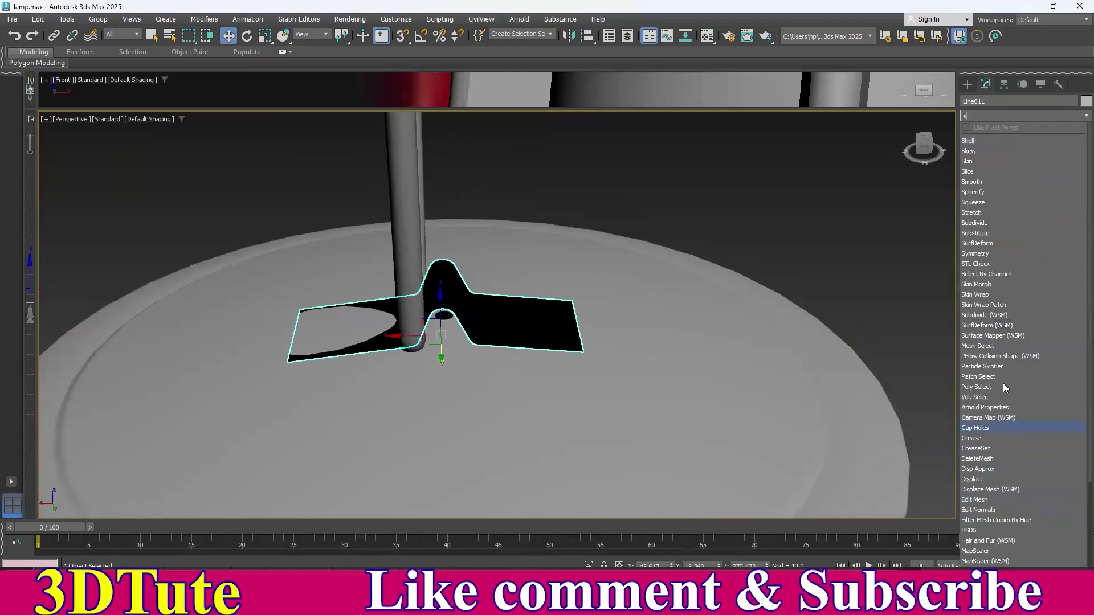
pyautogui.click(982, 141)
pyautogui.keyDown('alt'); pyautogui.moveTo(640, 335); pyautogui.dragTo(674, 296, button='middle'); pyautogui.keyUp('alt')
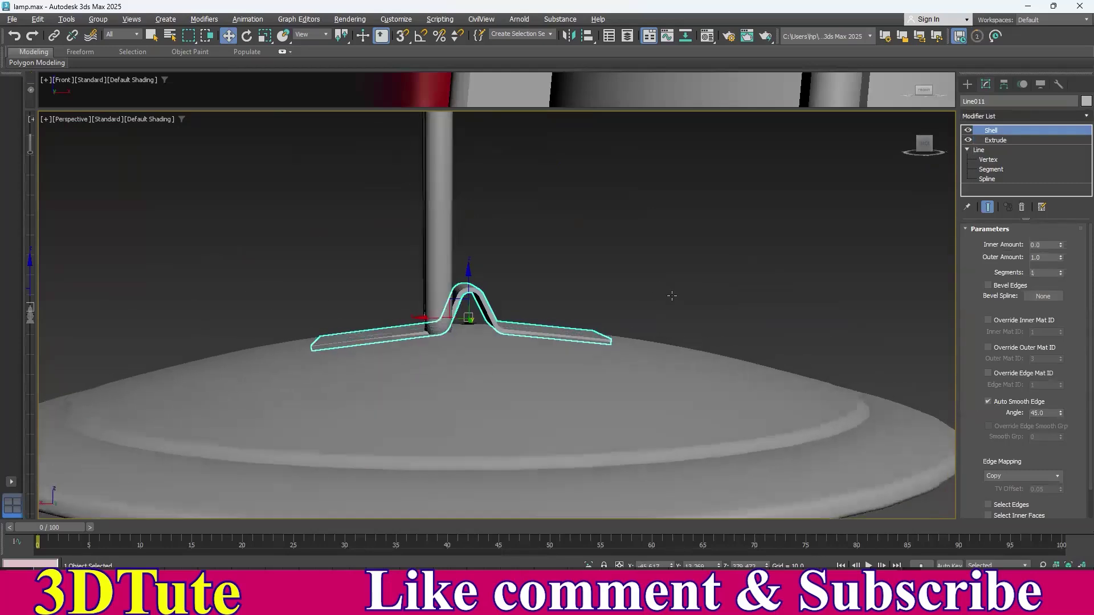
pyautogui.scroll(5, 619, 324)
pyautogui.moveTo(616, 322); pyautogui.dragTo(787, 337, button='middle')
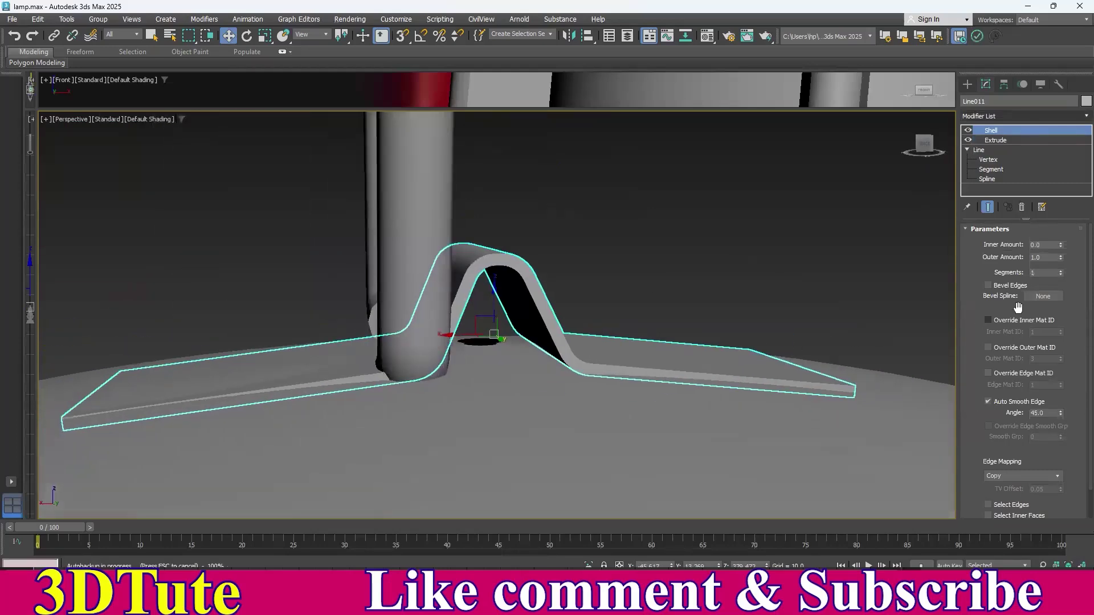
pyautogui.moveTo(1061, 249); pyautogui.dragTo(1060, 228)
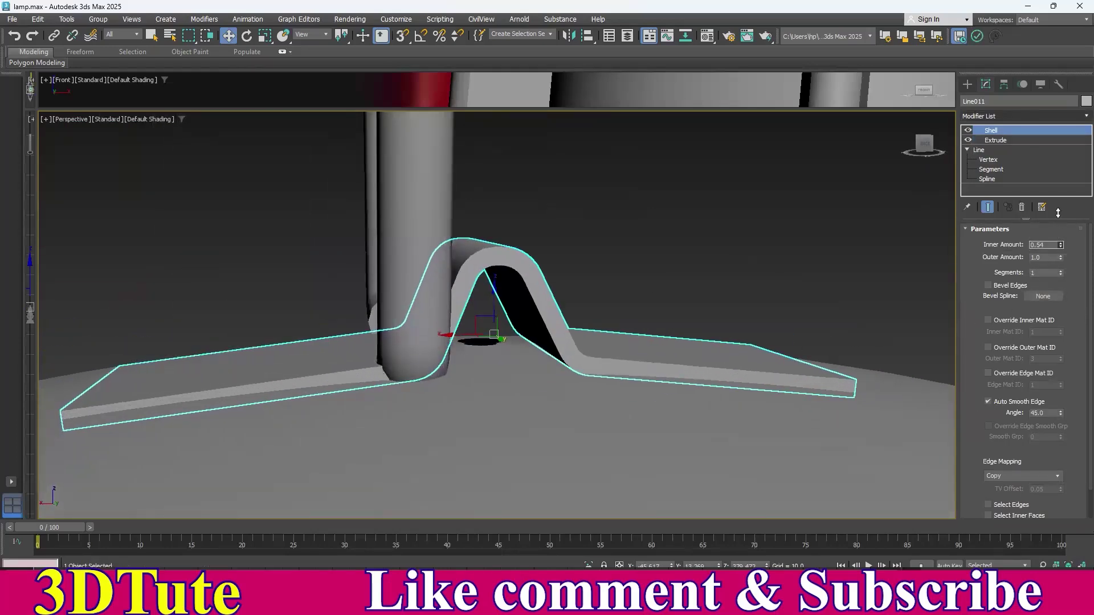
# - Raise the bracket slightly so its flat plates rest on top of the cap
pyautogui.click(543, 242)
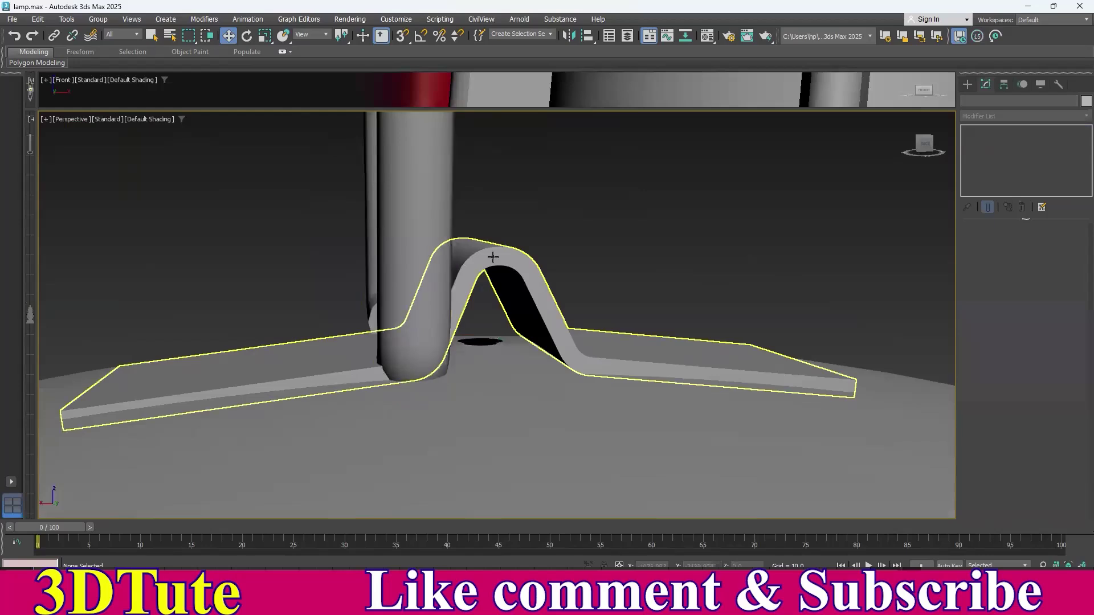
pyautogui.click(476, 323)
pyautogui.moveTo(464, 331); pyautogui.dragTo(474, 297)
# - Reposition the wire loop along X, Y and Z so its feet hook into both ends of the bracket's hump
pyautogui.click(430, 240)
pyautogui.scroll(-5, 410, 228)
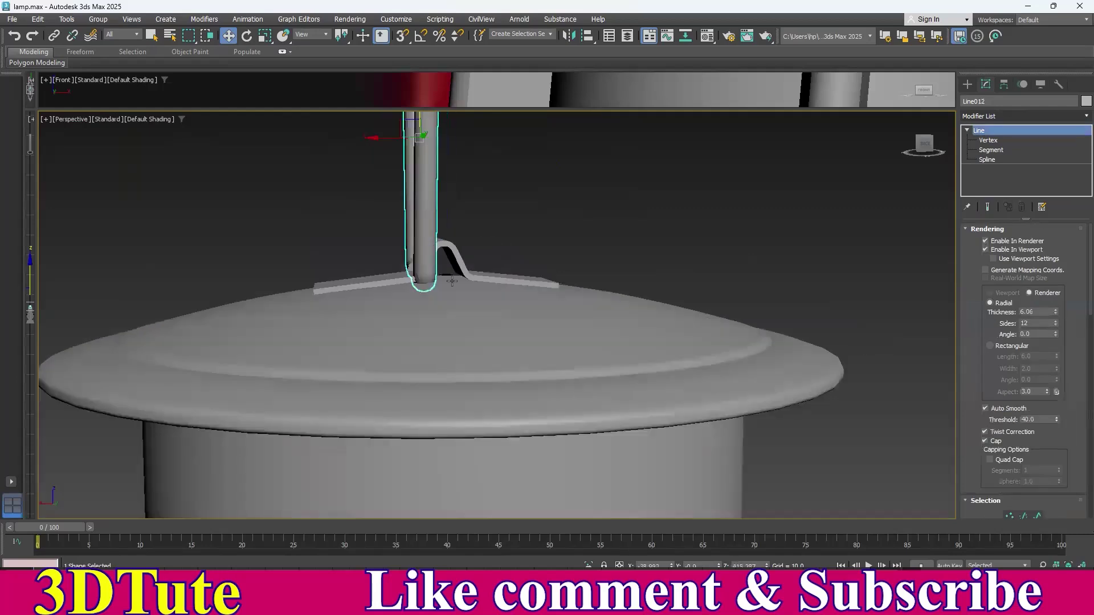
pyautogui.moveTo(400, 217); pyautogui.dragTo(416, 217)
pyautogui.keyDown('alt'); pyautogui.moveTo(644, 282); pyautogui.dragTo(533, 285, button='middle'); pyautogui.keyUp('alt')
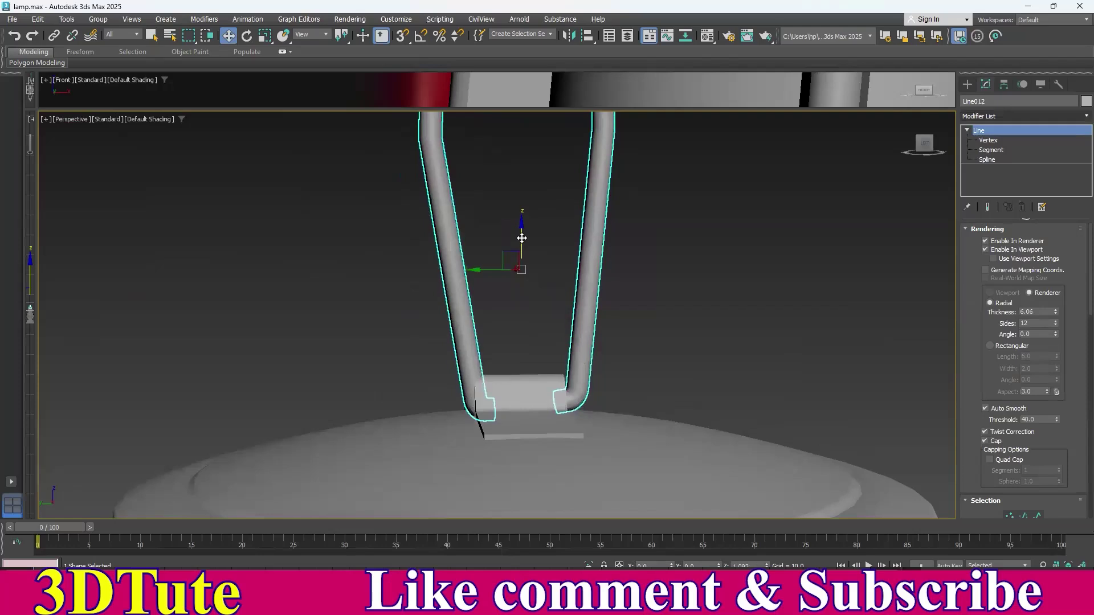
pyautogui.keyDown('alt'); pyautogui.moveTo(471, 361); pyautogui.dragTo(483, 352, button='middle'); pyautogui.keyUp('alt')
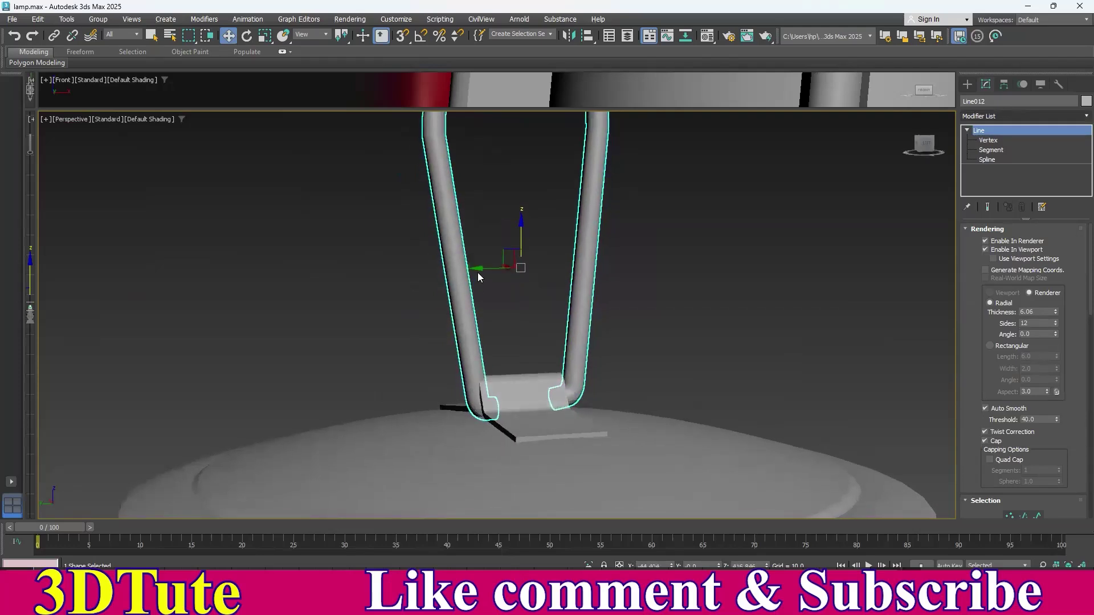
pyautogui.moveTo(478, 267); pyautogui.dragTo(472, 267)
pyautogui.keyDown('alt'); pyautogui.moveTo(602, 345); pyautogui.dragTo(691, 300, button='middle'); pyautogui.keyUp('alt')
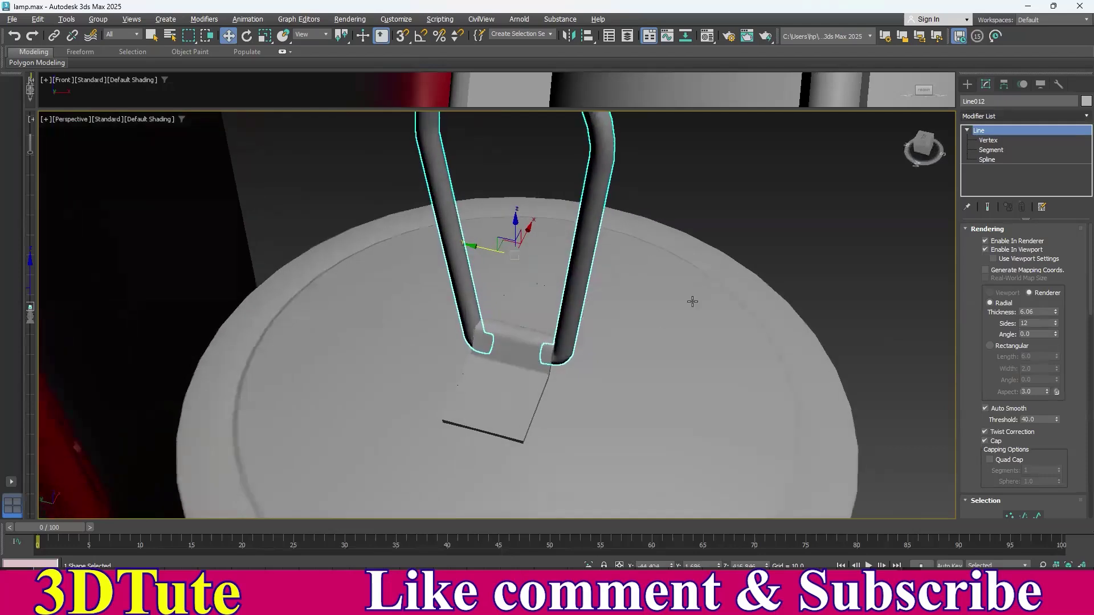
# - Select all the lantern's parts without the reference image plane, isolate them, and clear the selection
pyautogui.click(739, 275)
pyautogui.scroll(-3, 724, 291)
pyautogui.keyDown('alt'); pyautogui.moveTo(542, 381); pyautogui.dragTo(570, 365, button='middle'); pyautogui.keyUp('alt')
pyautogui.scroll(-3, 381, 341)
pyautogui.keyDown('alt'); pyautogui.moveTo(381, 341); pyautogui.dragTo(568, 287, button='middle'); pyautogui.keyUp('alt')
pyautogui.scroll(-3, 568, 286)
pyautogui.click(425, 273)
pyautogui.keyDown('alt'); pyautogui.moveTo(537, 344); pyautogui.dragTo(662, 412, button='middle'); pyautogui.keyUp('alt')
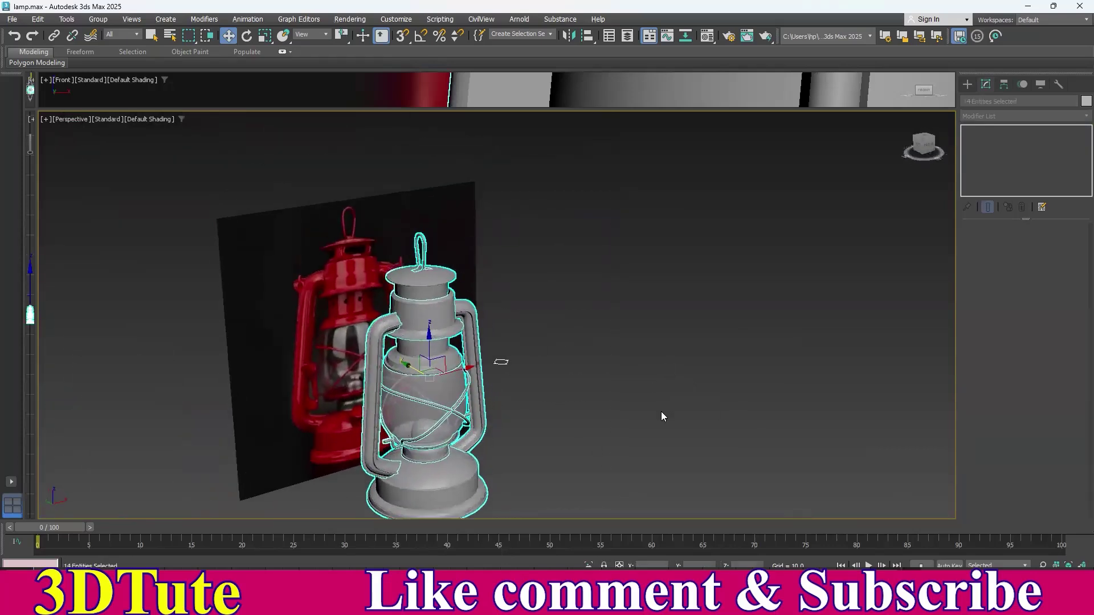
pyautogui.hotkey('alt', 'q')
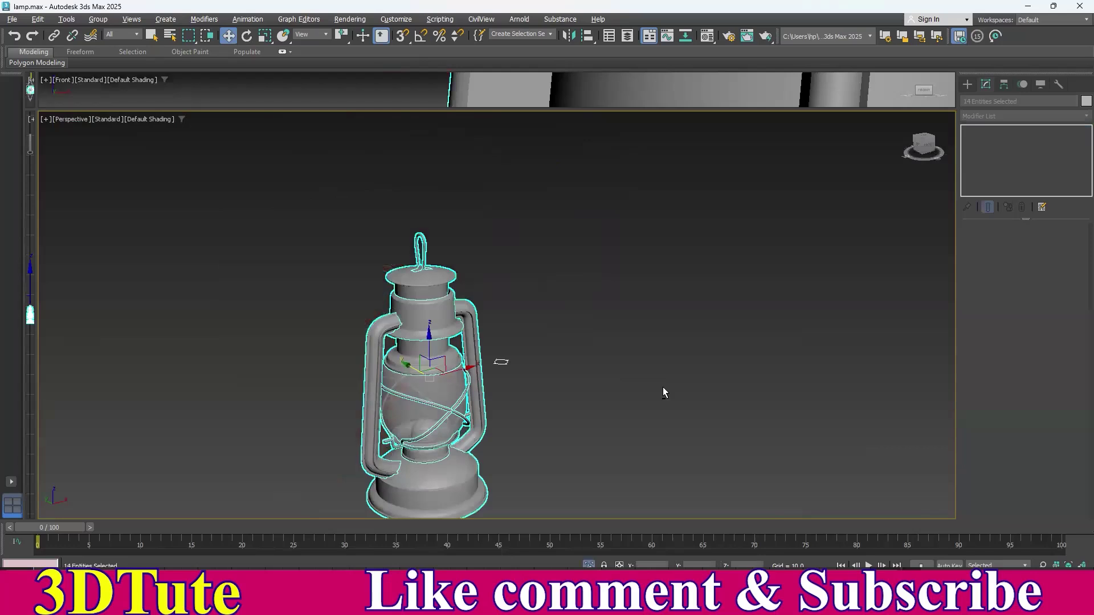
pyautogui.click(662, 393)
# - Examine the isolated lantern model from several sides
pyautogui.moveTo(593, 416); pyautogui.dragTo(591, 356, button='middle')
pyautogui.keyDown('alt'); pyautogui.moveTo(742, 363); pyautogui.dragTo(427, 384, button='middle'); pyautogui.keyUp('alt')
pyautogui.scroll(5, 534, 401)
pyautogui.scroll(-2, 615, 427)
pyautogui.scroll(-2, 494, 402)
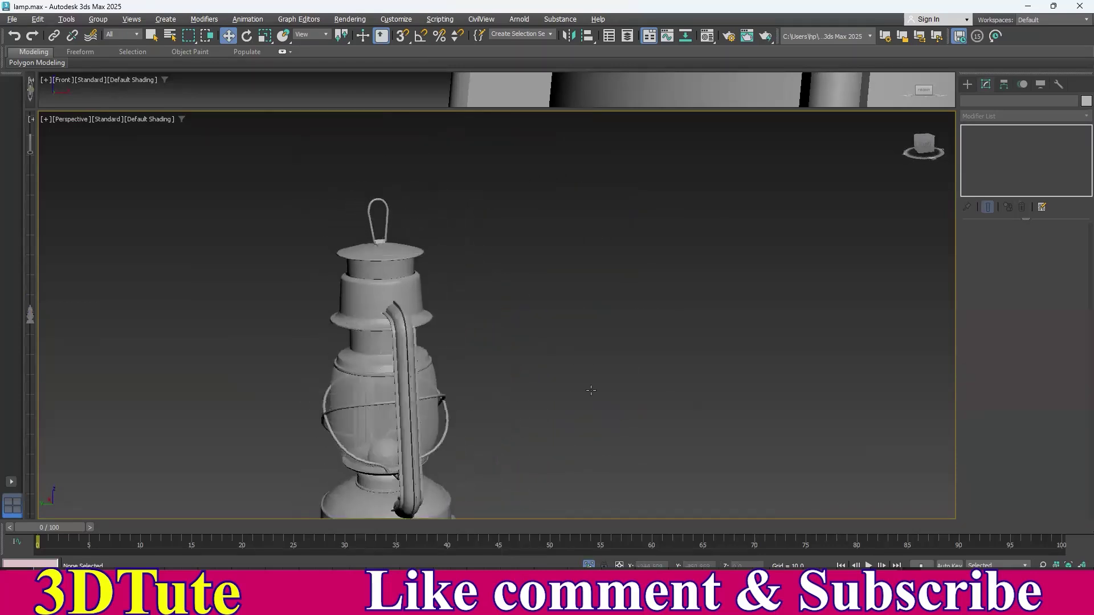